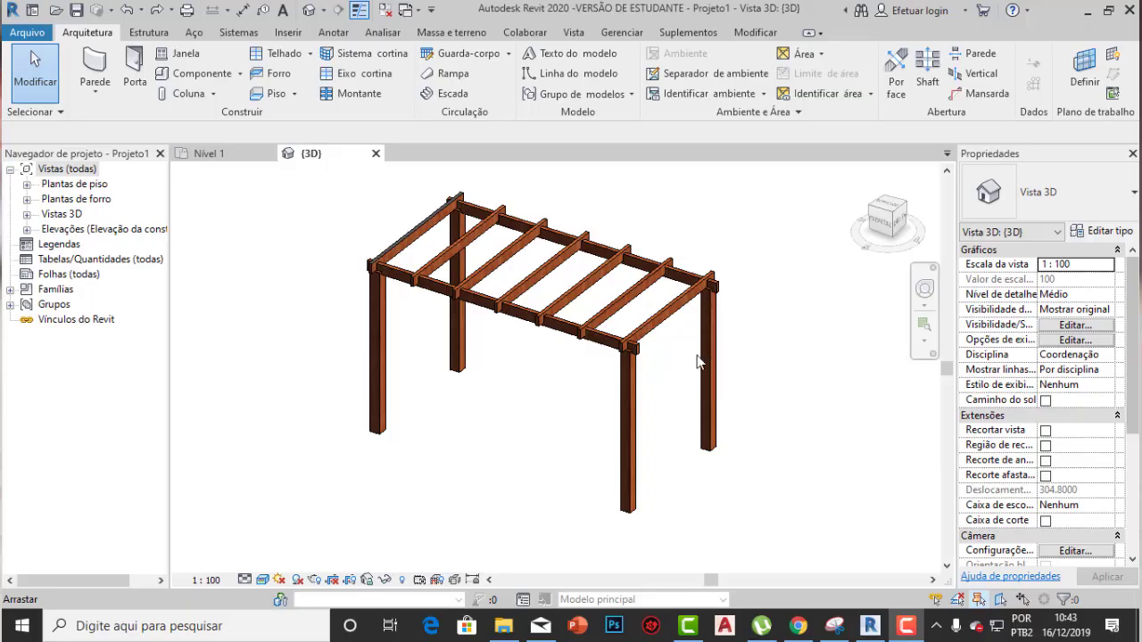
Set the pergola type's altura final parameter to 3 and apply it
middle_click_drag(705, 355, 575, 348, "shift")
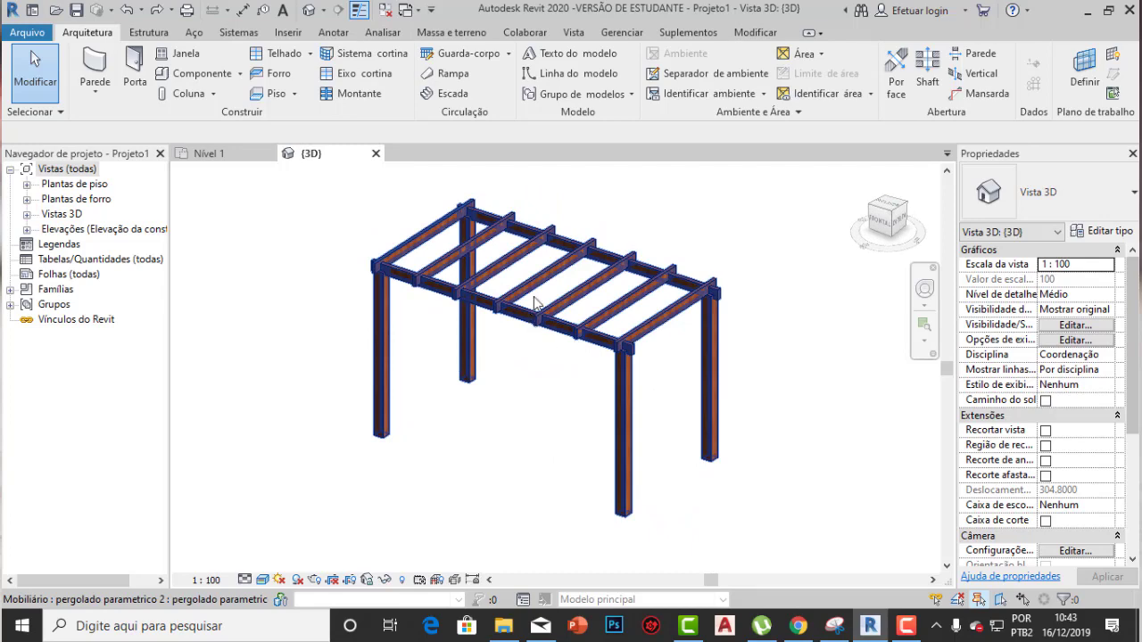
middle_click_drag(588, 453, 574, 382, "shift")
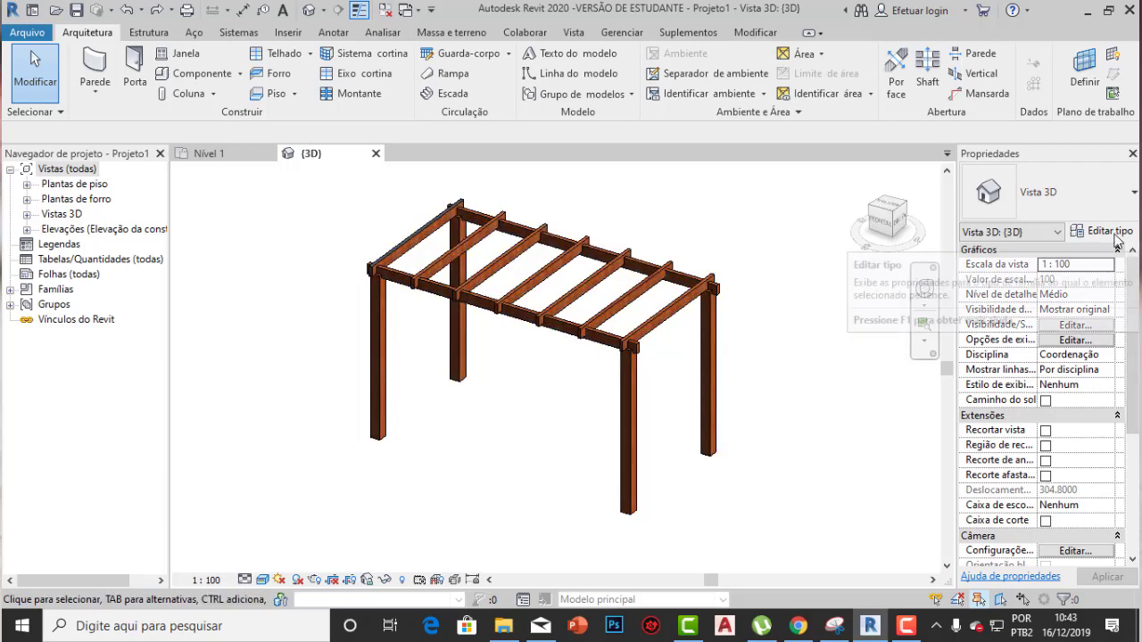
left_click(619, 261)
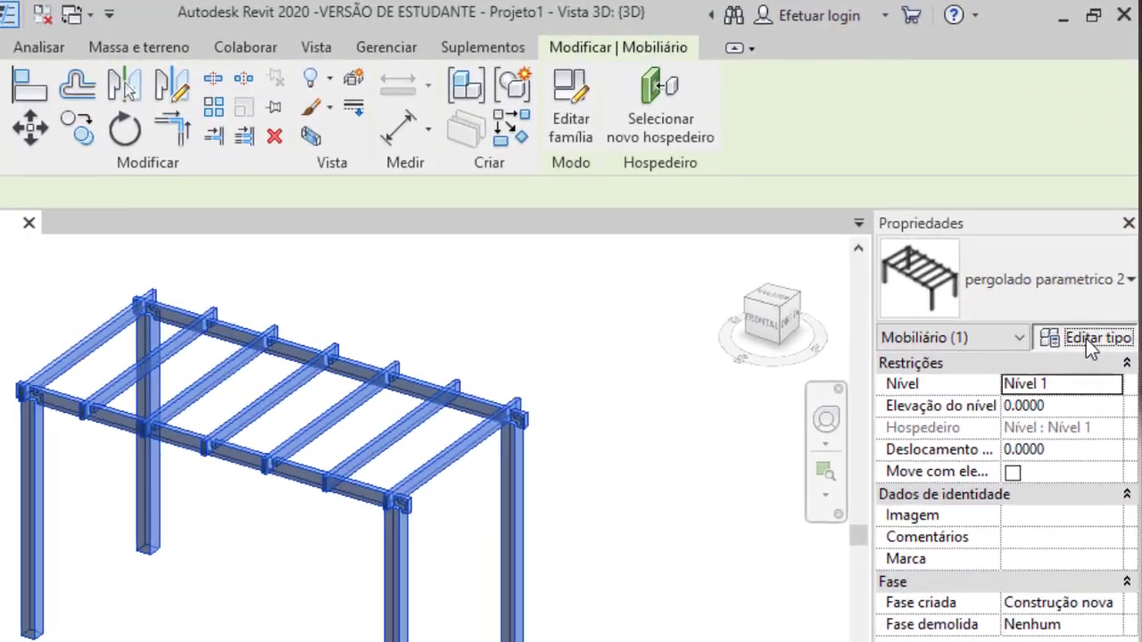
left_click(1099, 256)
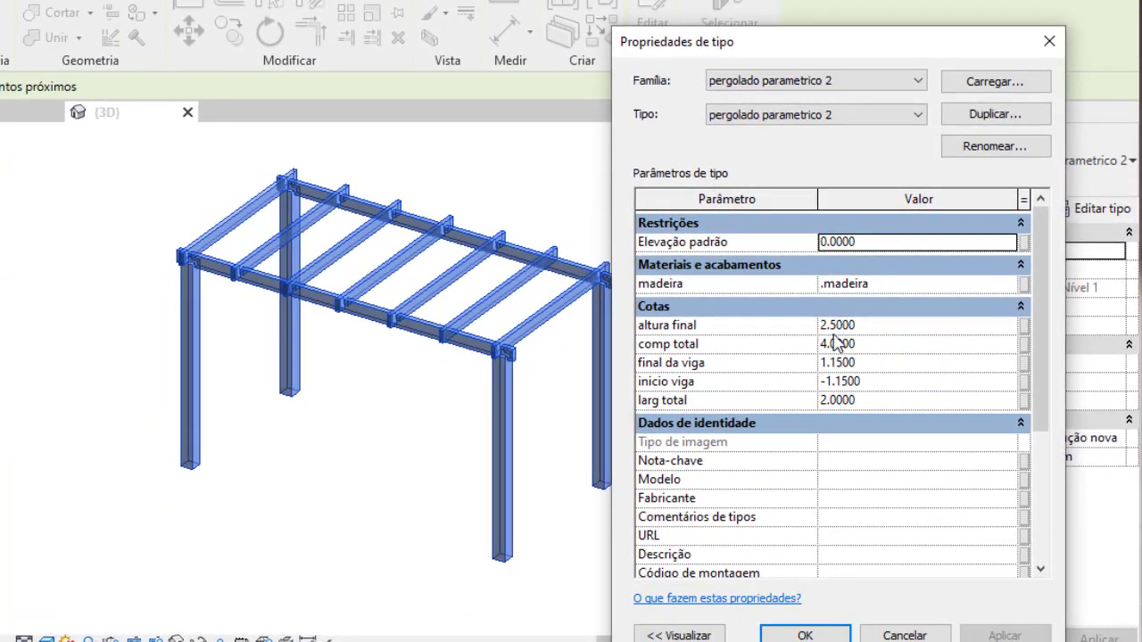
left_click(874, 352)
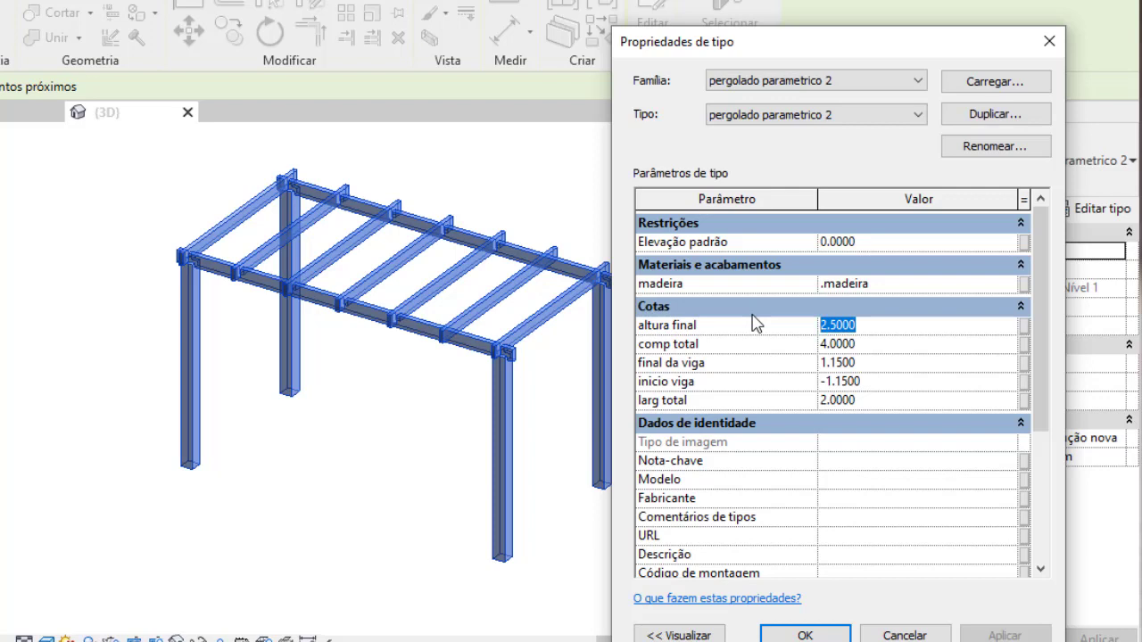
type("3")
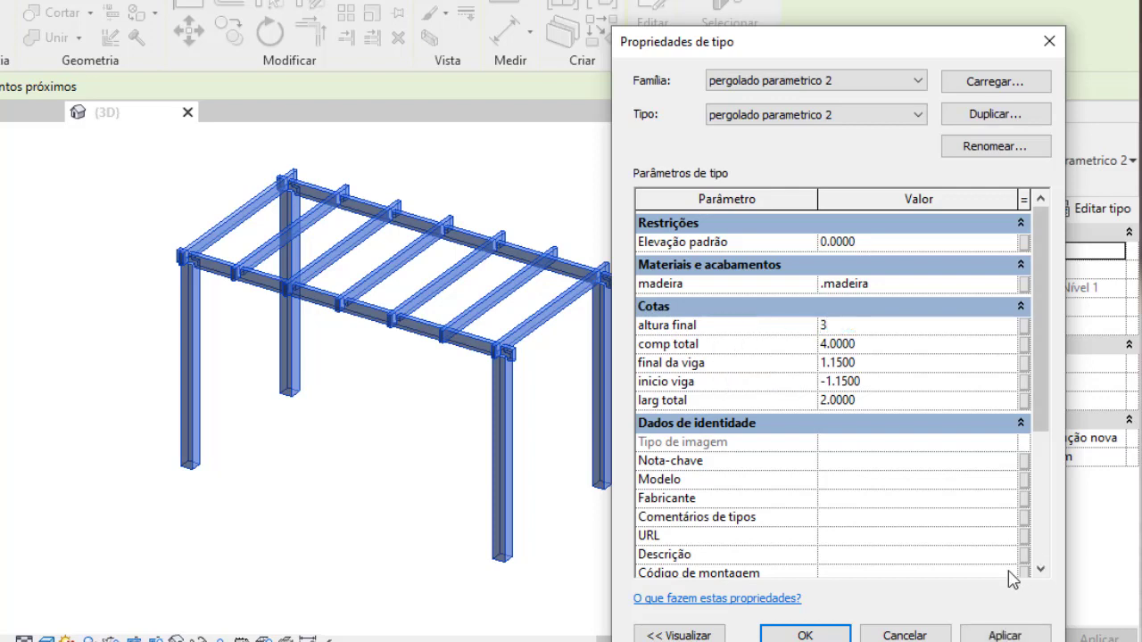
left_click(1004, 635)
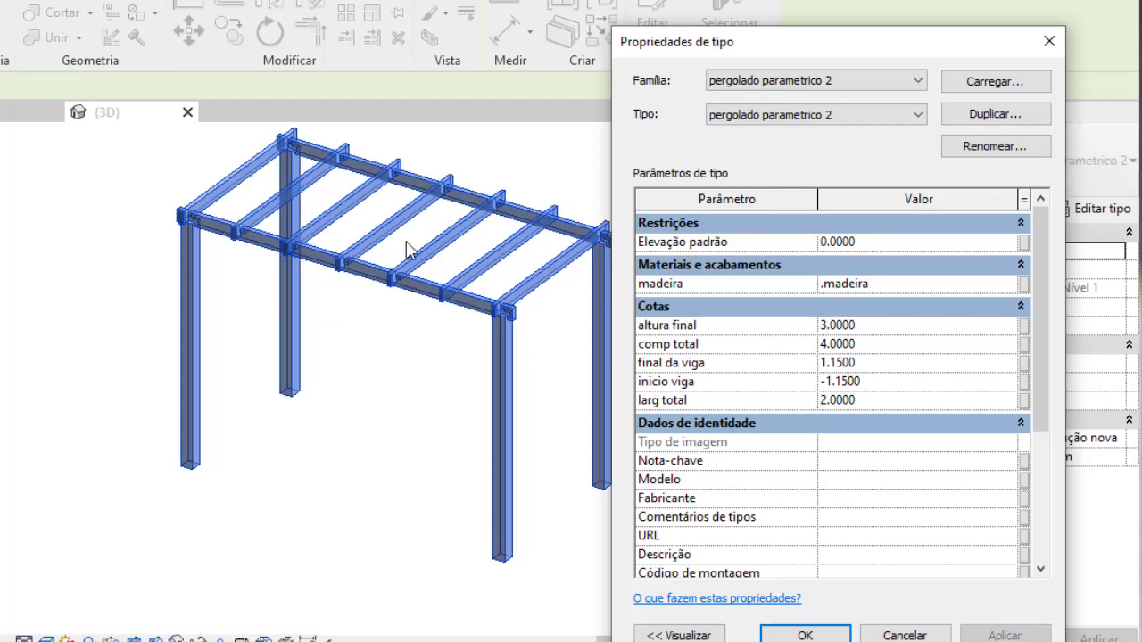
Set the pergola type's comp total parameter to 5 and apply it
left_click(889, 344)
left_click_drag(889, 344, 783, 337)
type("5")
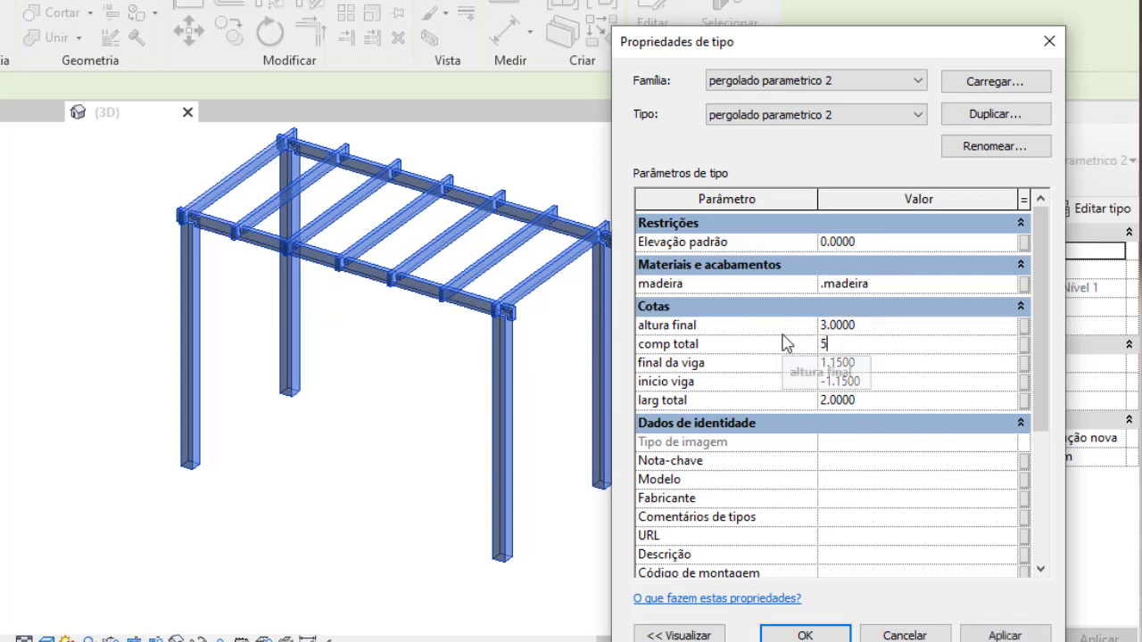
left_click(1004, 635)
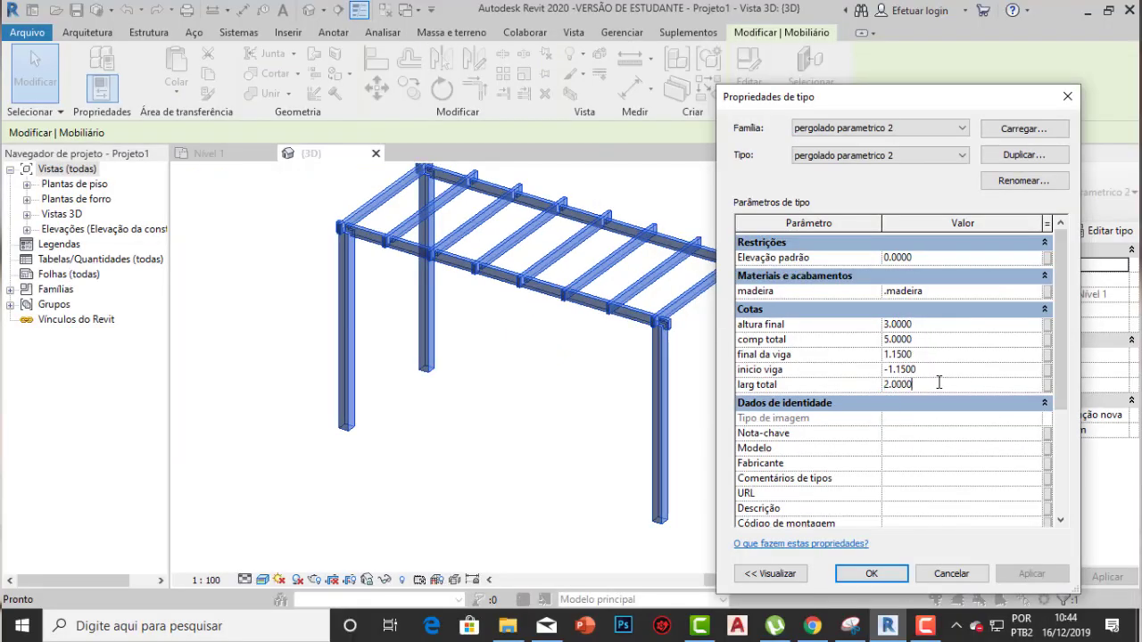
Set the pergola type's larg total parameter to 4, confirm the type properties and deselect the pergola
left_click(883, 397)
type("4")
left_click(1032, 573)
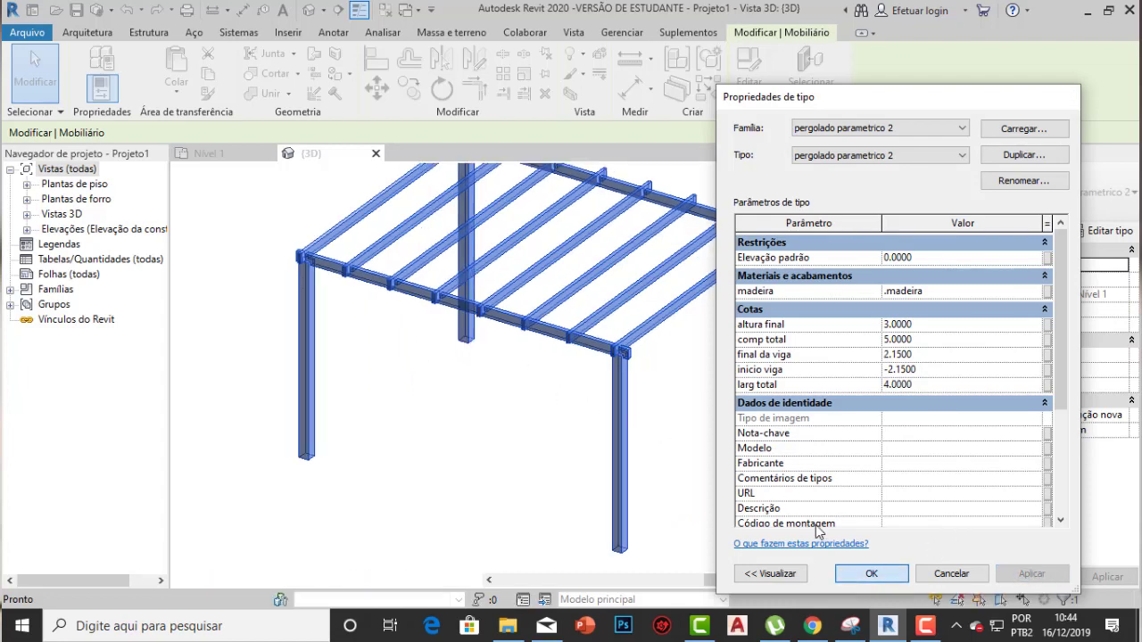
left_click(872, 573)
left_click(711, 378)
scroll(718, 419, "down", 2)
scroll(650, 419, "up", 1)
middle_click_drag(659, 420, 707, 379, "shift")
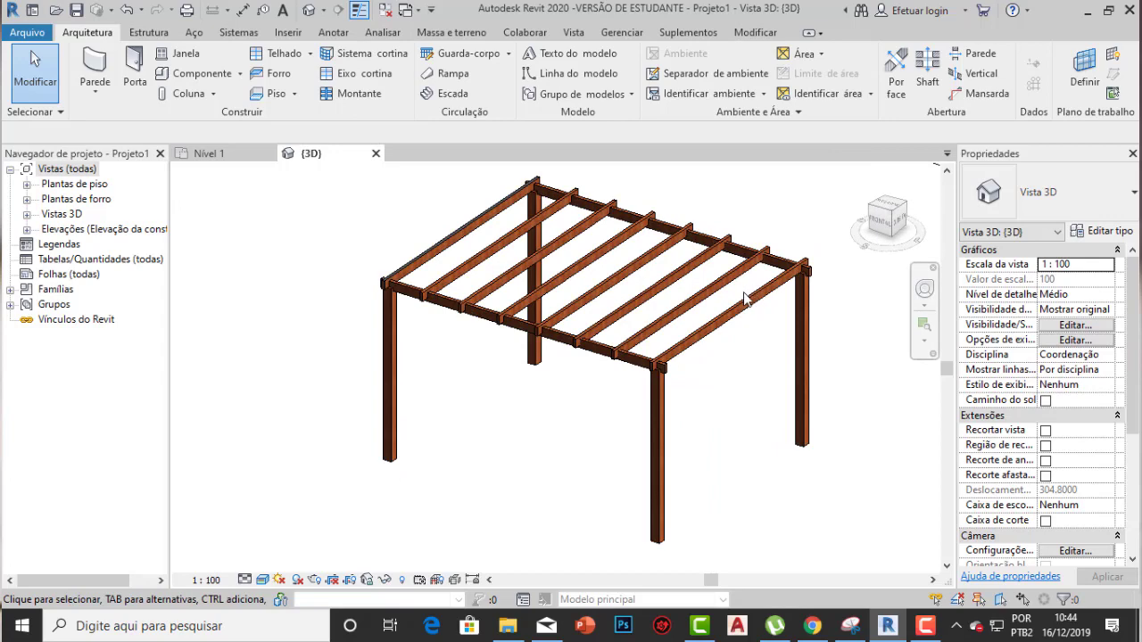
middle_click_drag(744, 298, 704, 298)
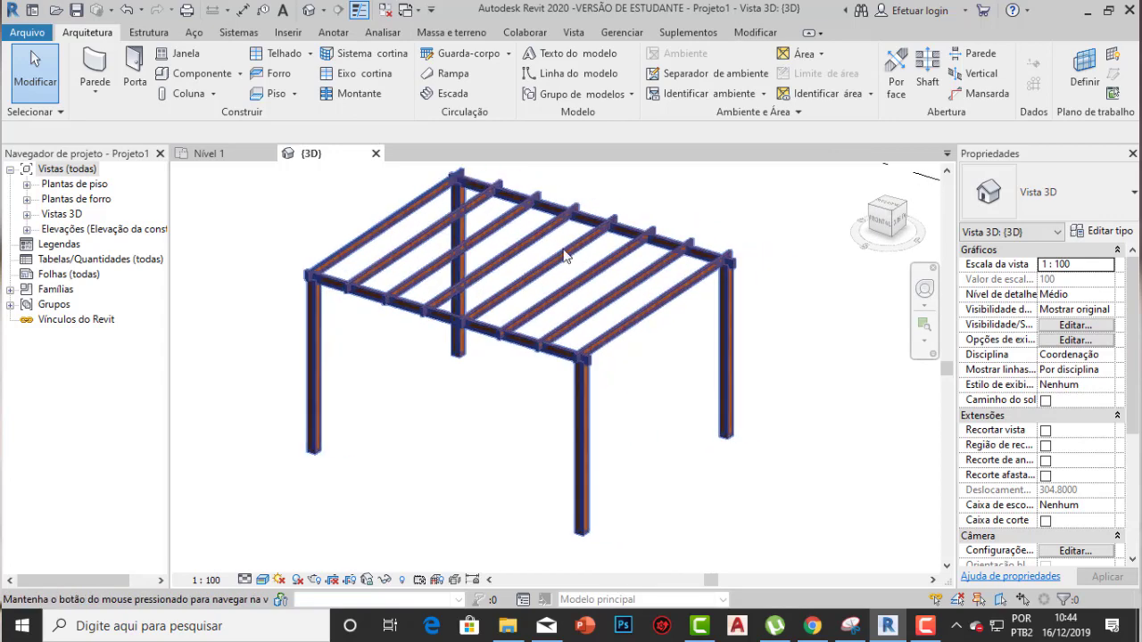
Close the 3D view and the Nível 1 floor plan to close the pergola project
left_click(375, 153)
left_click(268, 154)
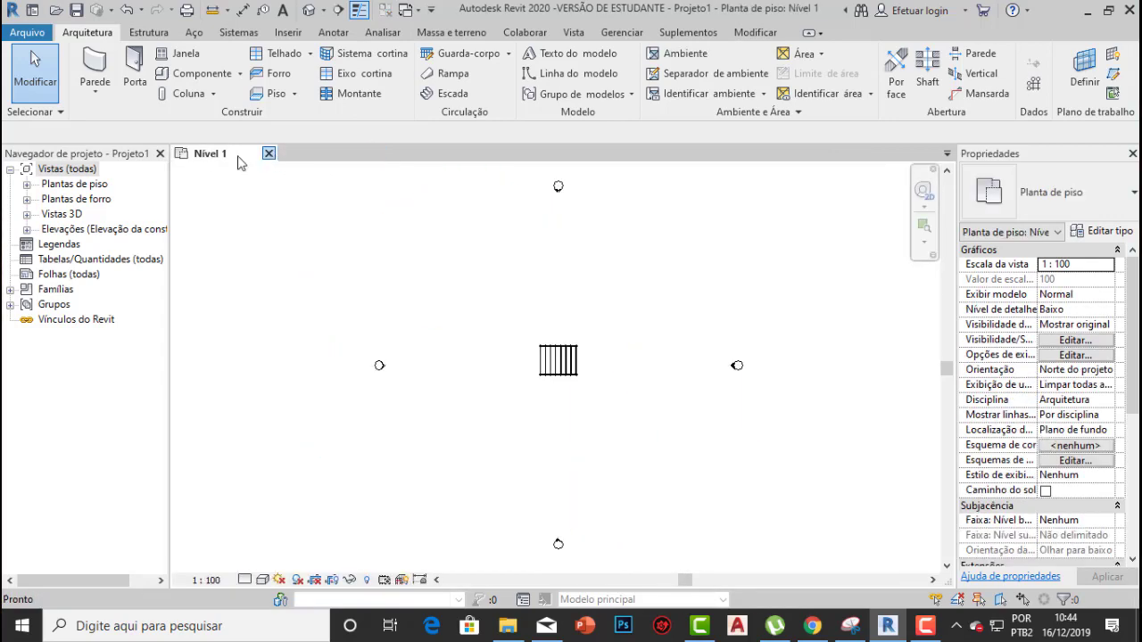
left_click(593, 315)
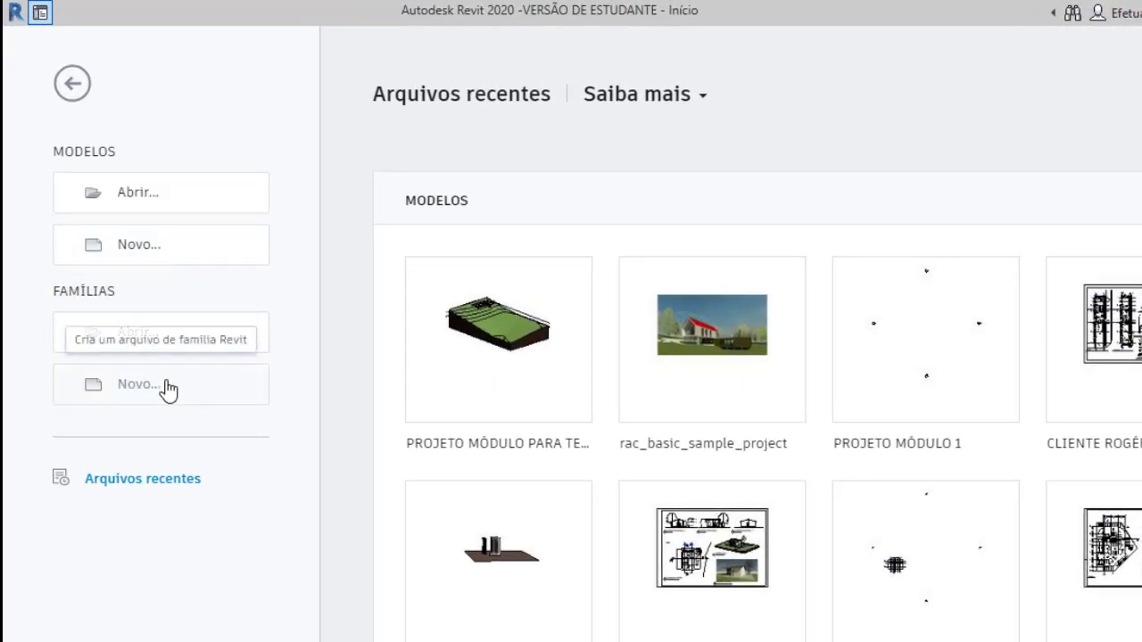
Create a new family from the Ambiente métrico.rft template in the Portuguese family templates folder
left_click(174, 402)
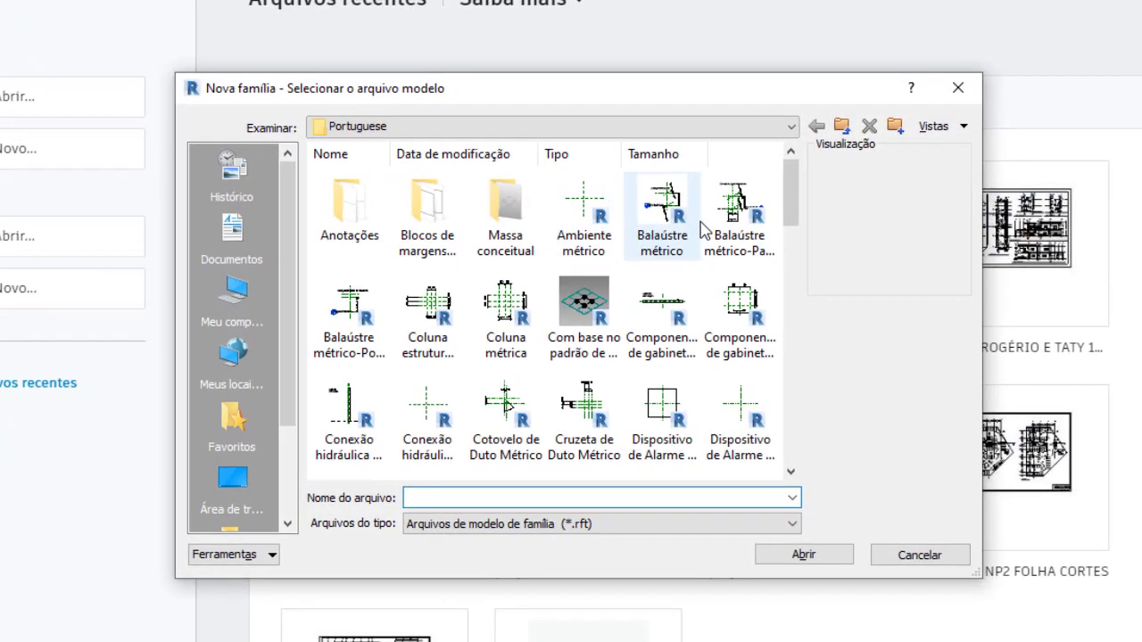
left_click(601, 224)
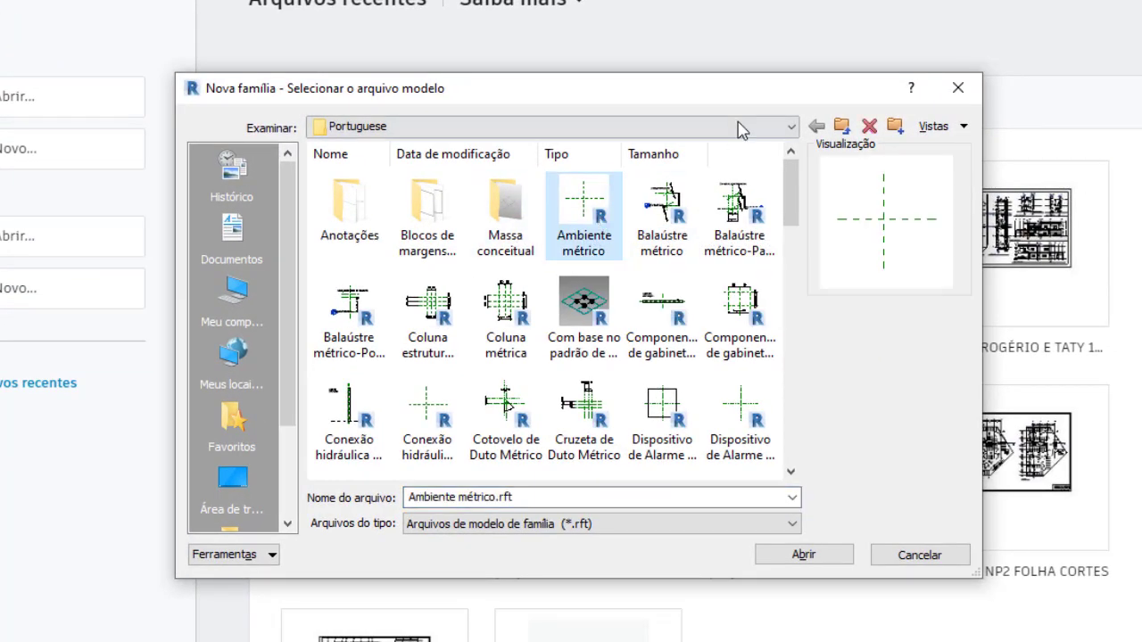
left_click(774, 127)
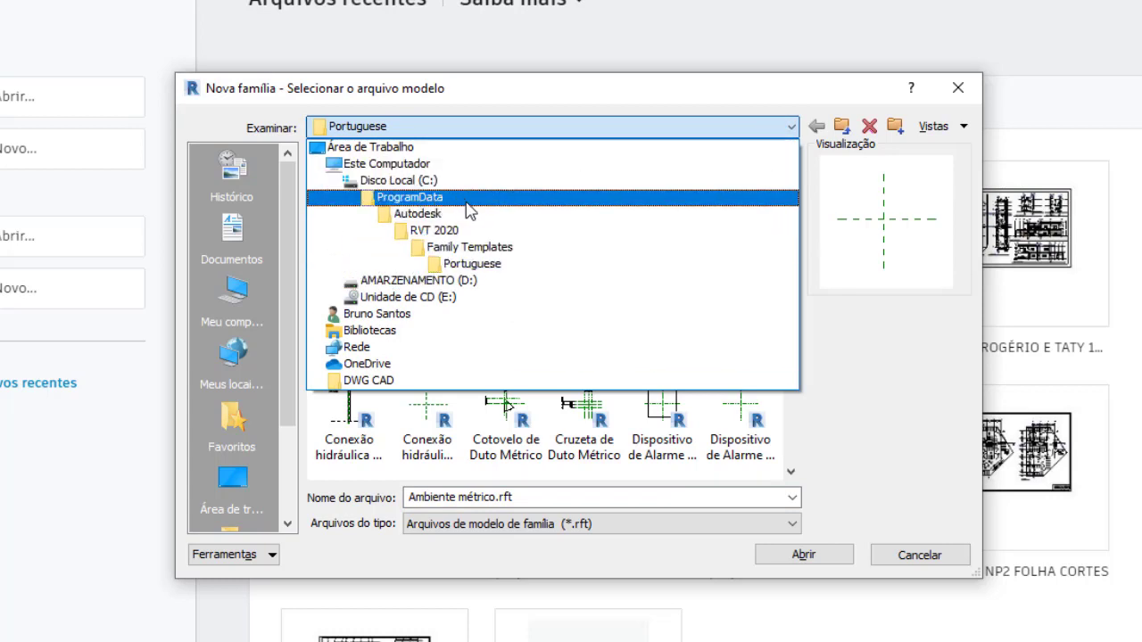
left_click(498, 266)
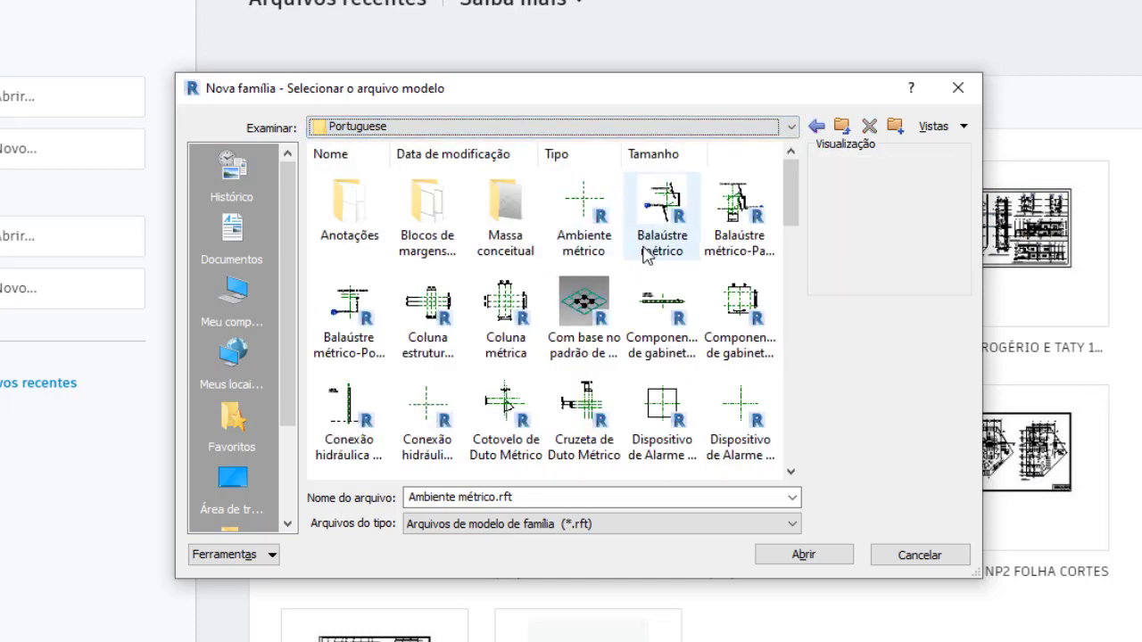
left_click(599, 242)
left_click(804, 554)
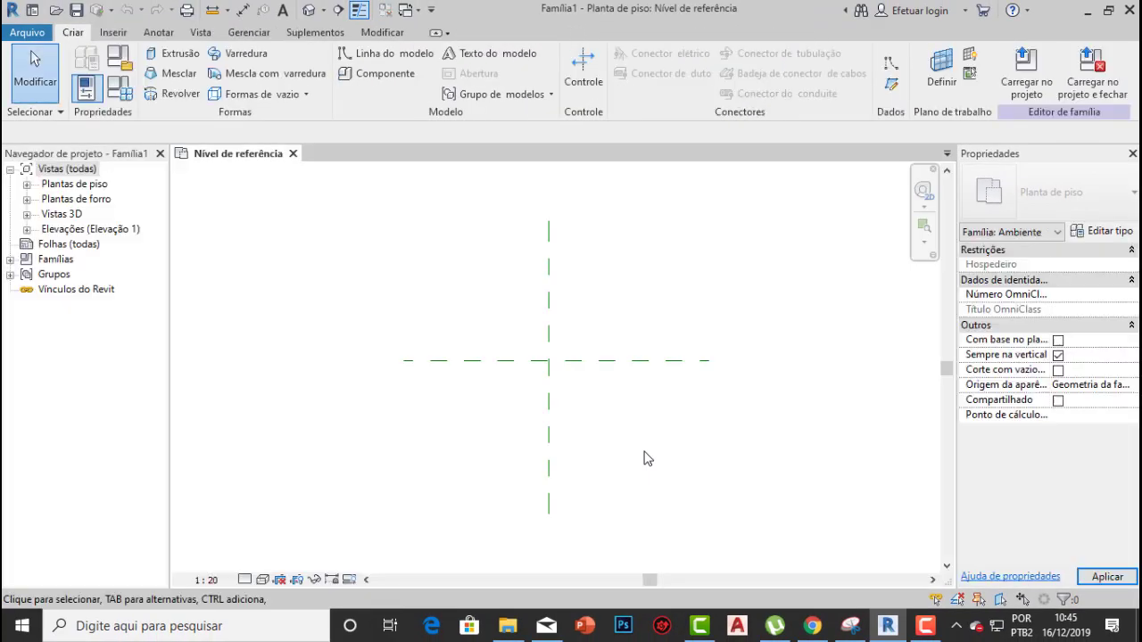
Set the family's linear units to metres with 2 decimal places
scroll(562, 357, "up", 2)
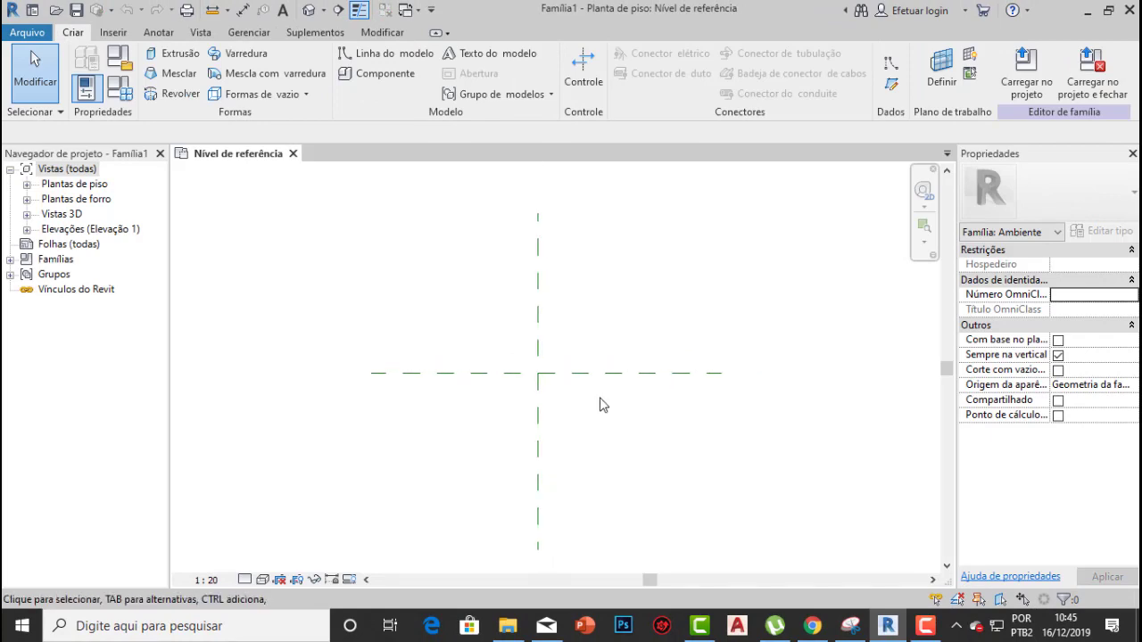
key("u")
key("n")
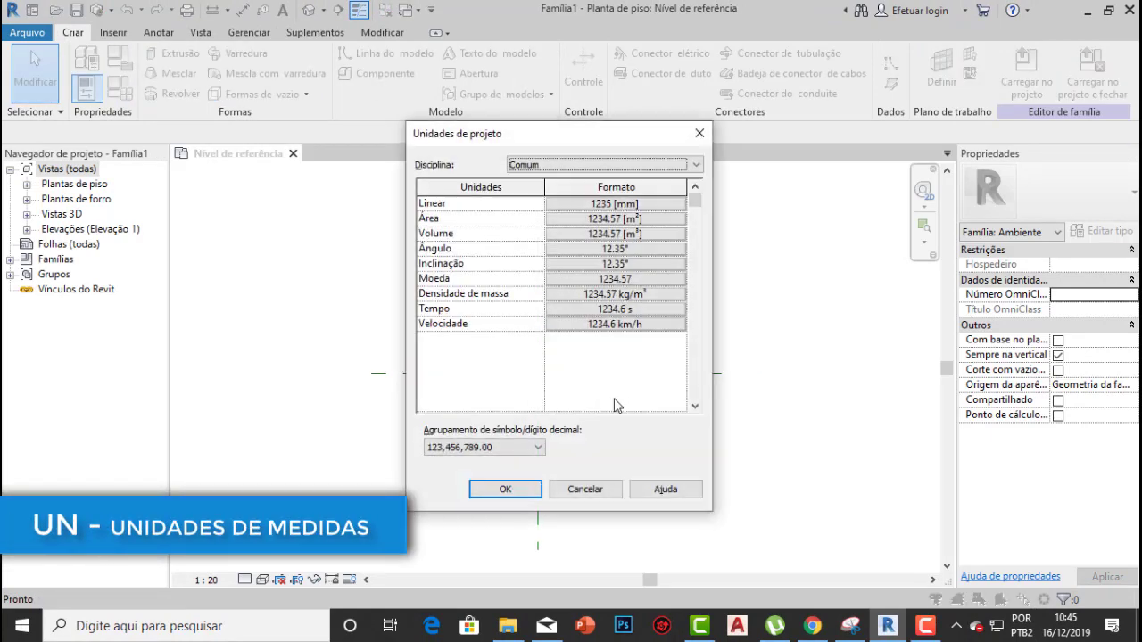
left_click(615, 203)
left_click(607, 232)
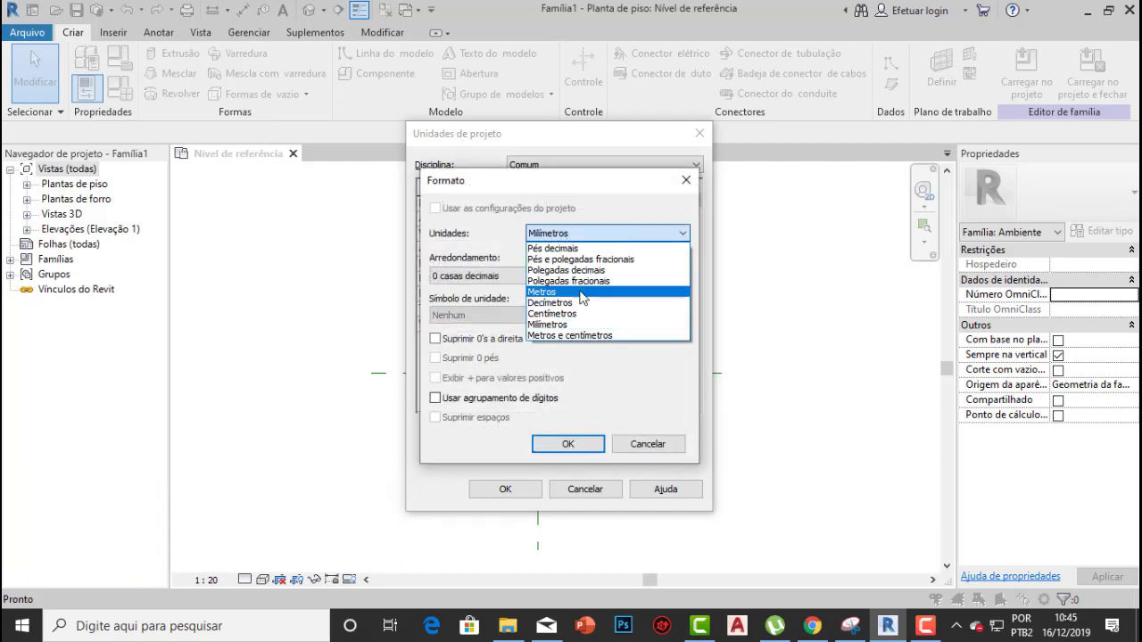
left_click(580, 292)
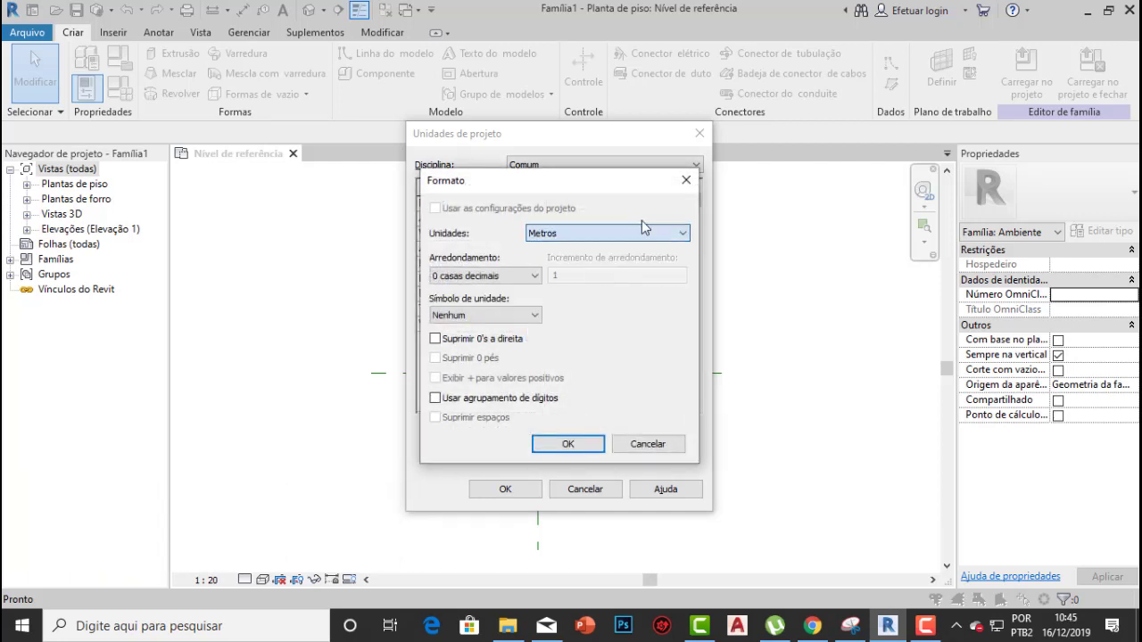
left_click(508, 277)
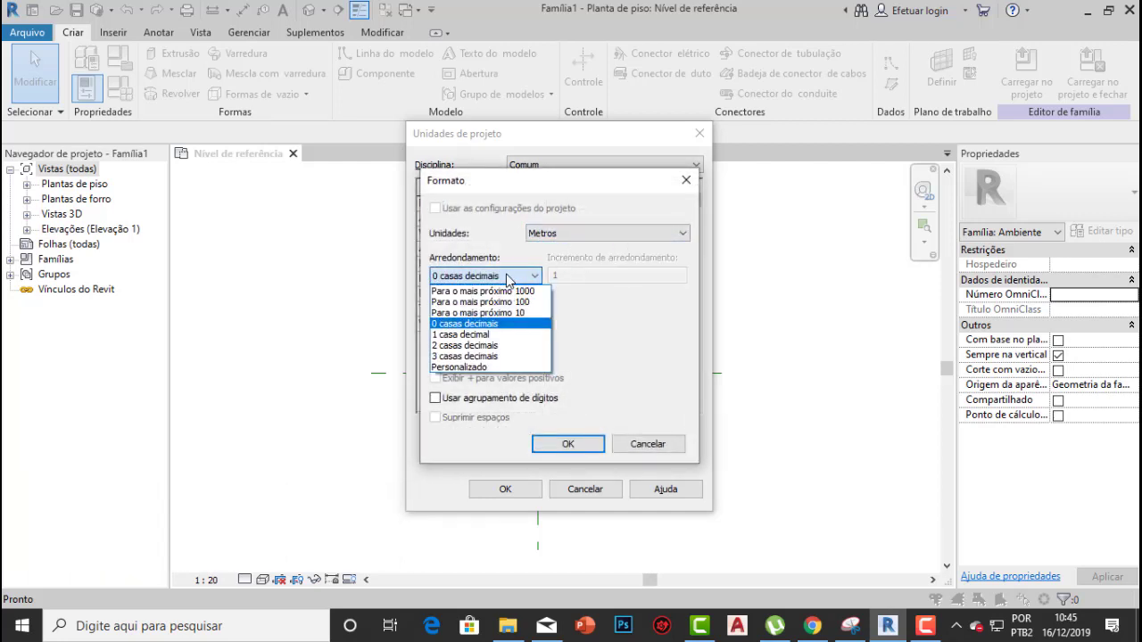
left_click(475, 345)
left_click(585, 446)
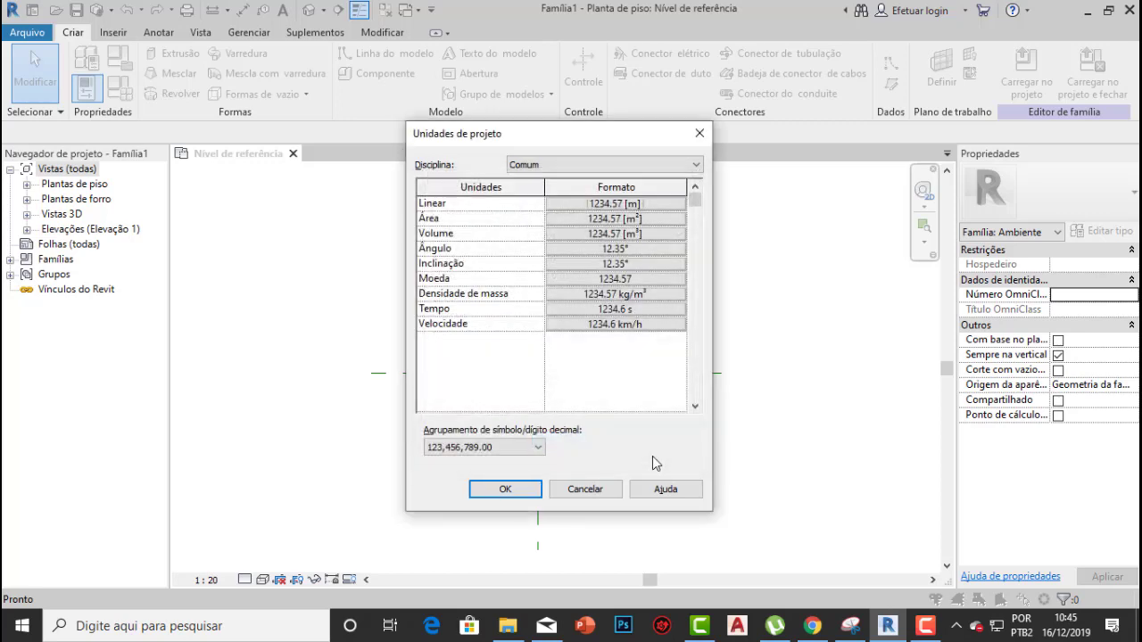
left_click(509, 486)
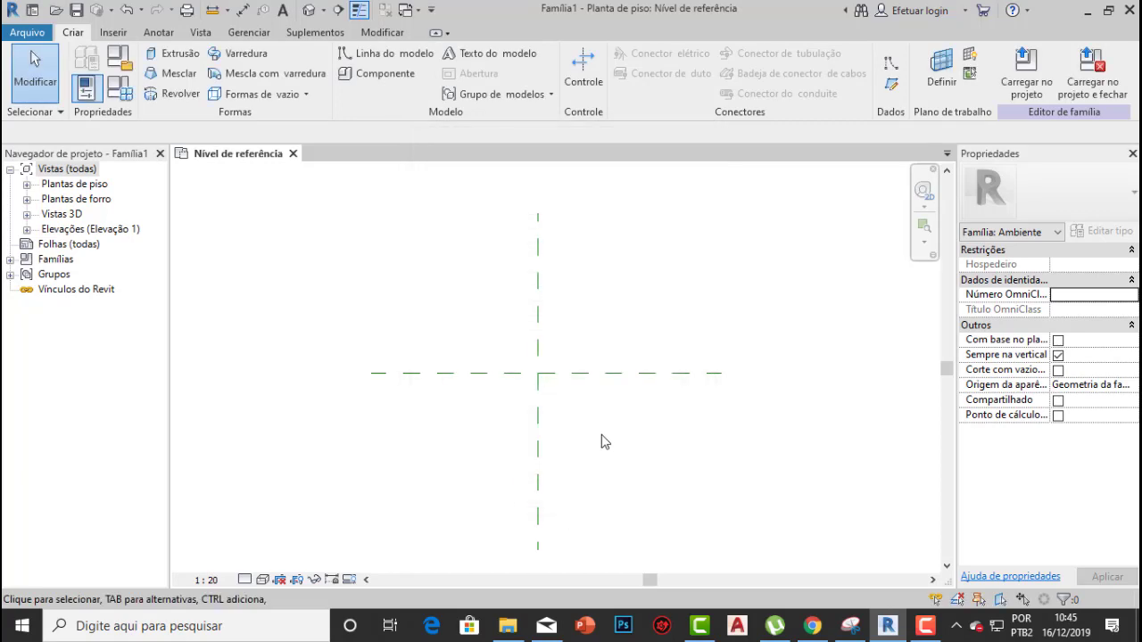
Draw two vertical reference planes, about 0.84 m left and about 0.96 m right of the vertical centre plane
scroll(555, 385, "up", 1)
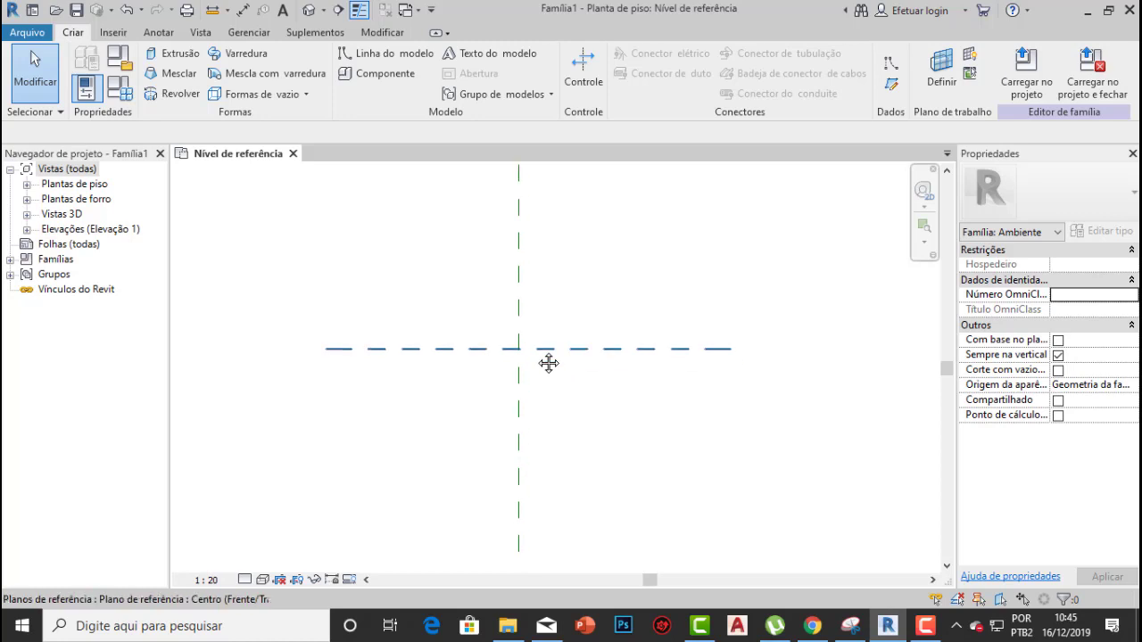
scroll(548, 362, "down", 1)
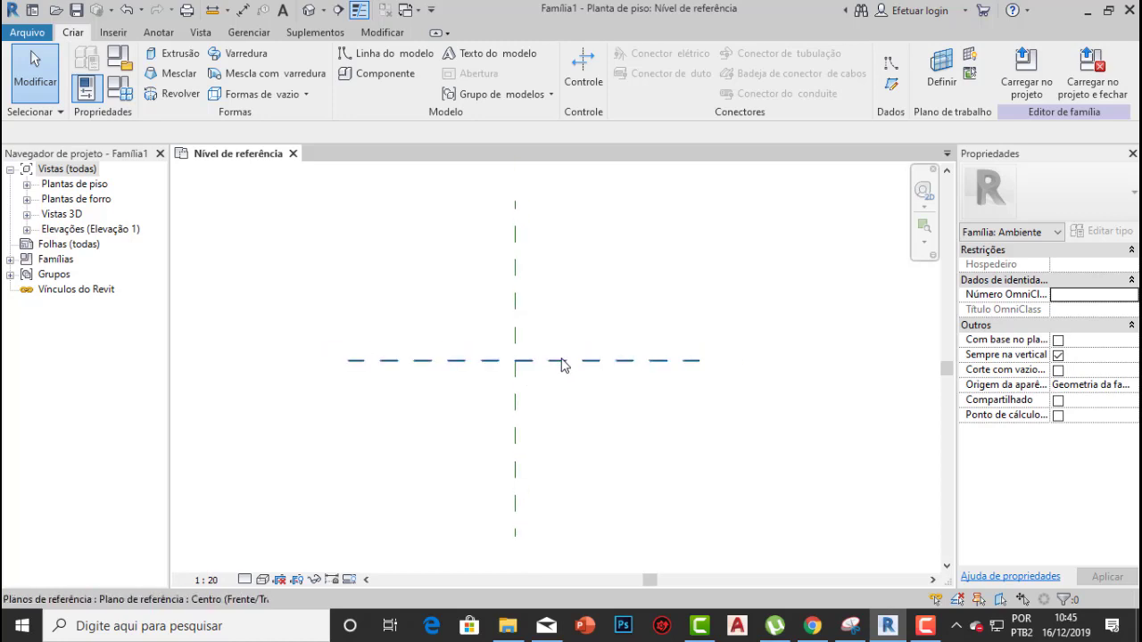
left_click(515, 280)
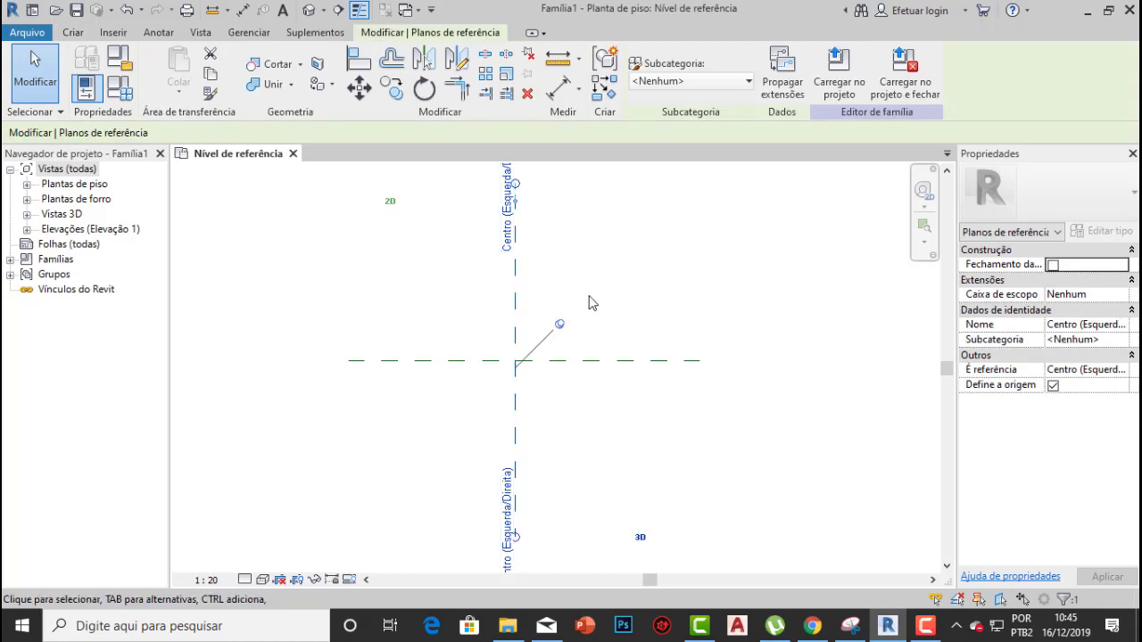
key("c")
key("s")
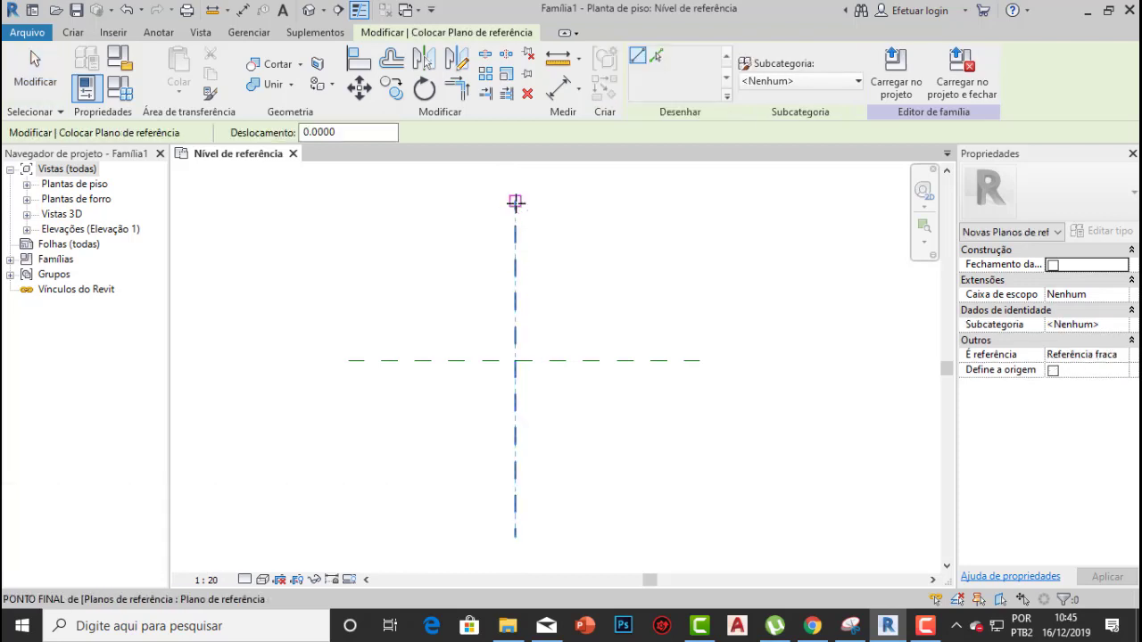
left_click(412, 202)
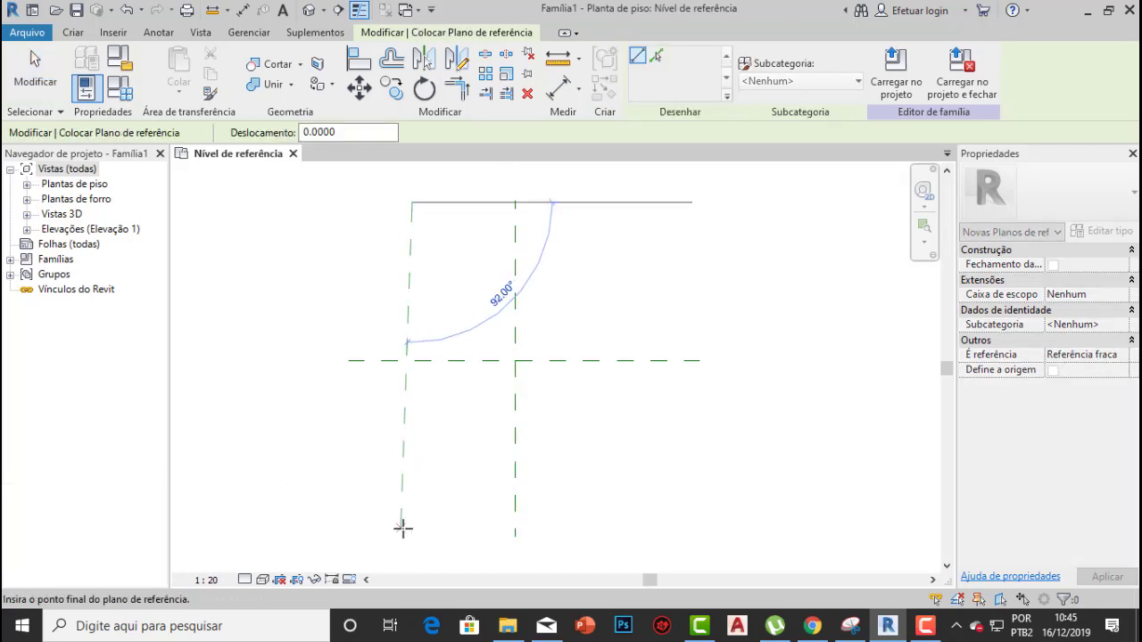
left_click(412, 536)
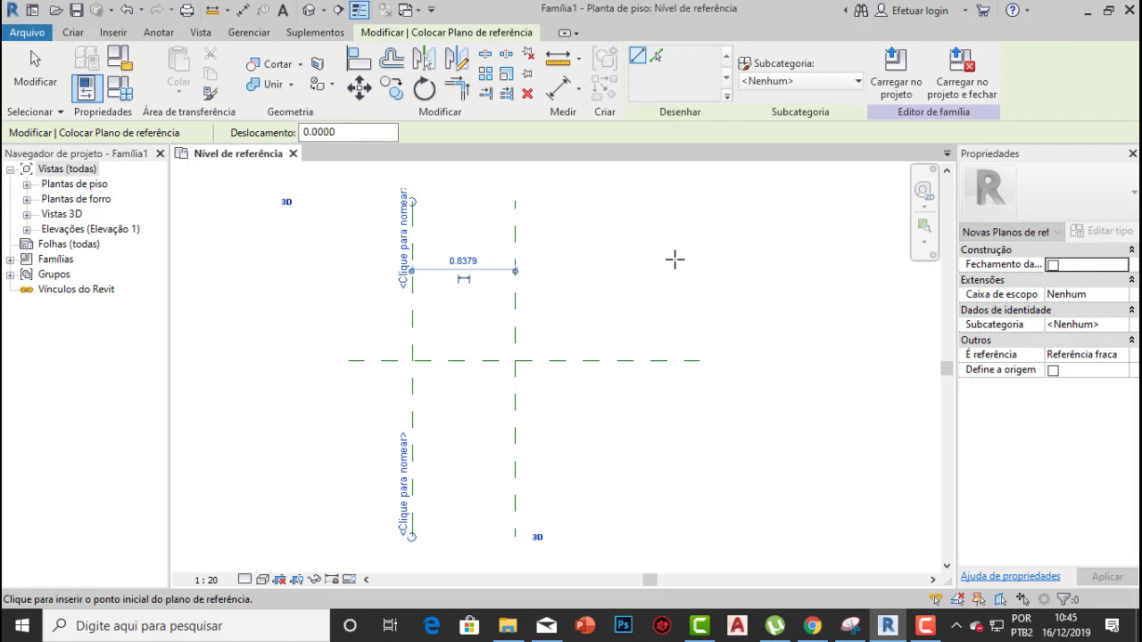
left_click(633, 202)
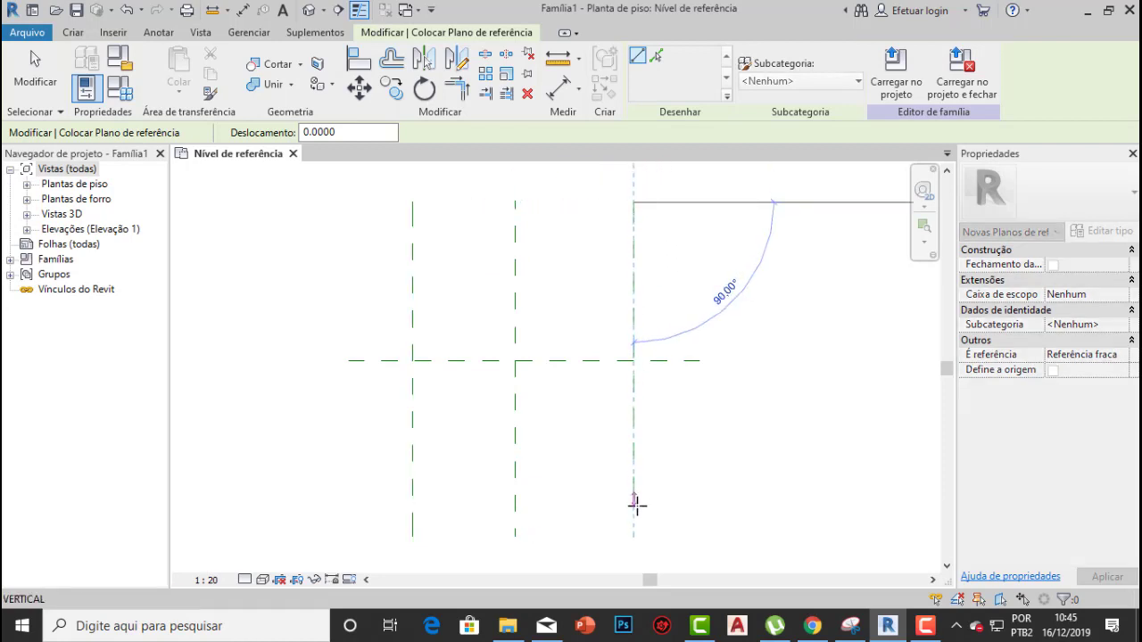
left_click(634, 536)
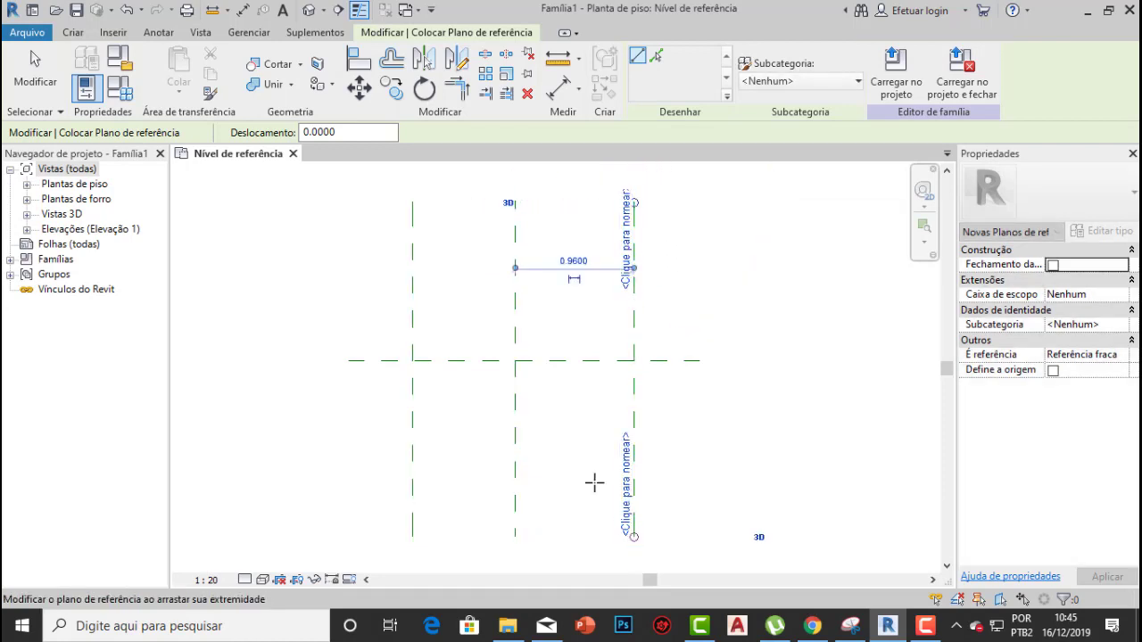
Draw two horizontal reference planes, about 1.13 m above and about 1.10 m below the horizontal centre plane
left_click(339, 220)
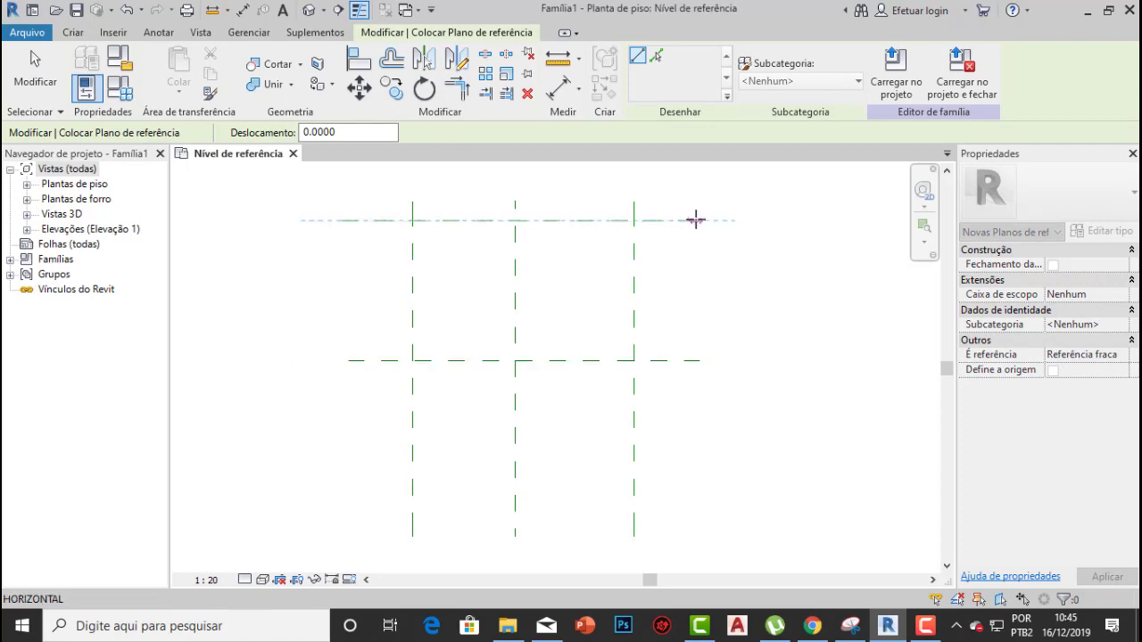
left_click(695, 220)
left_click(347, 497)
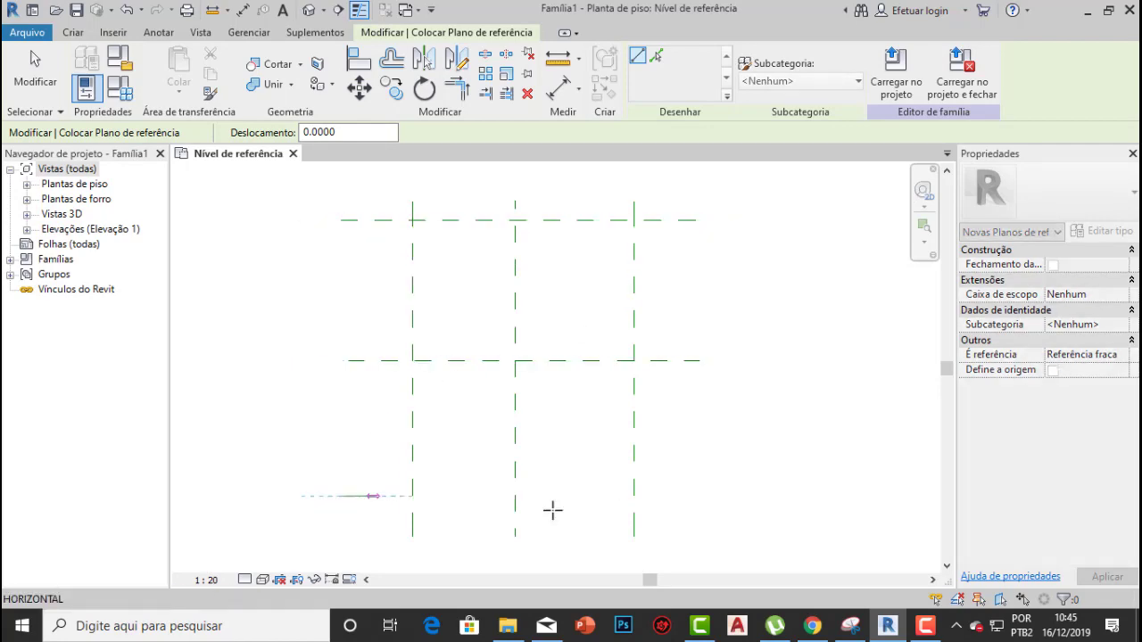
left_click(696, 497)
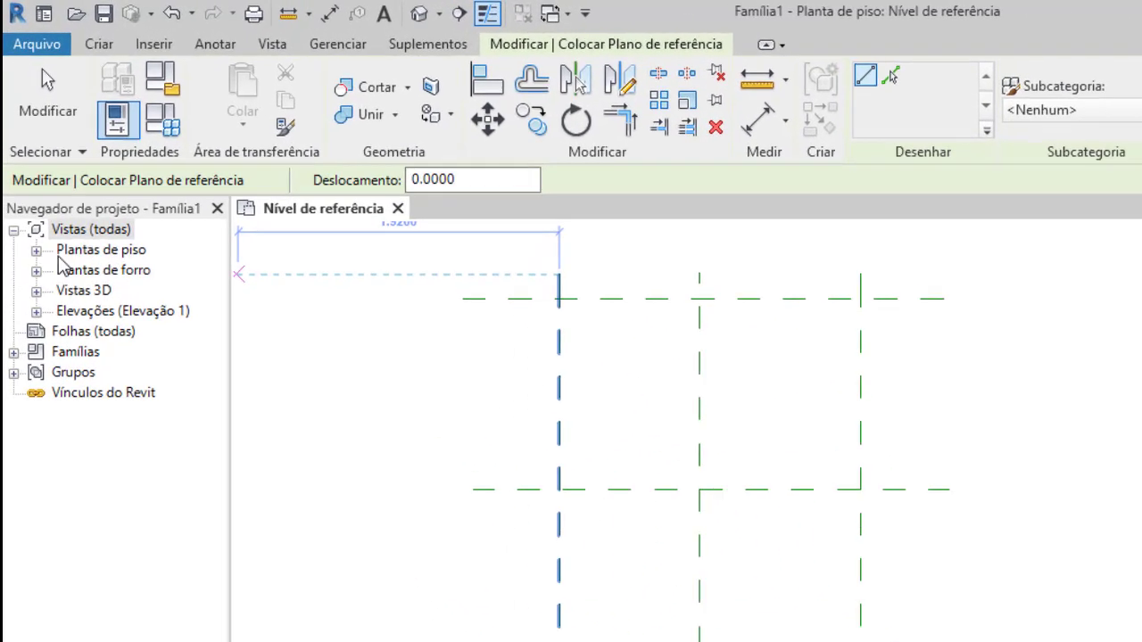
left_click(27, 184)
left_click(43, 302)
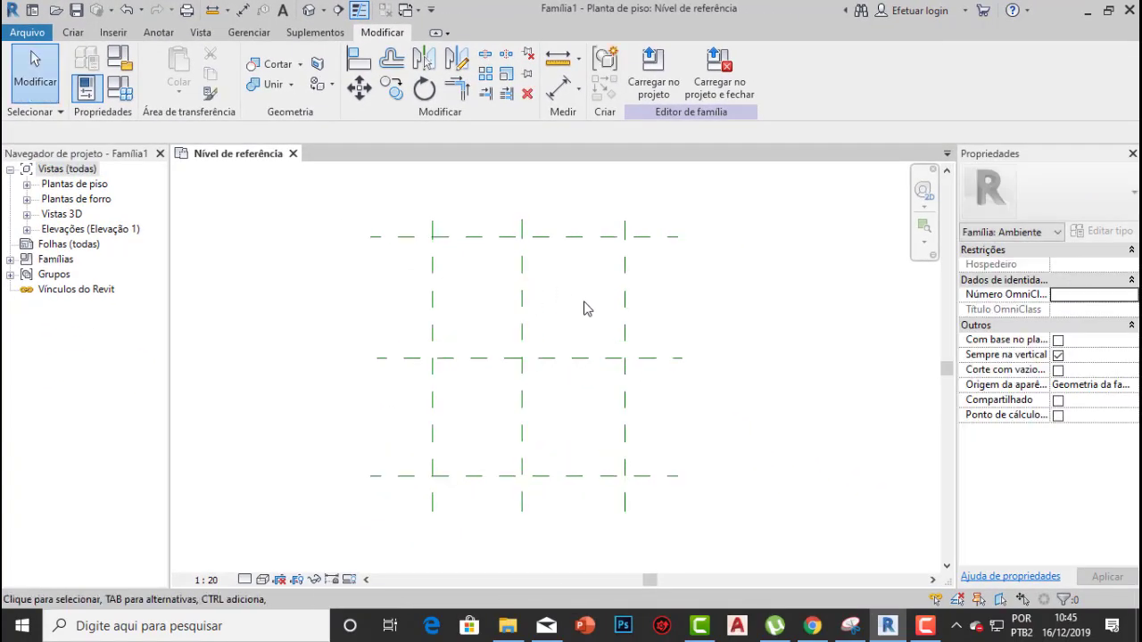
scroll(579, 298, "up", 1)
middle_click_drag(587, 309, 560, 273)
scroll(579, 298, "down", 1)
middle_click_drag(543, 227, 529, 270)
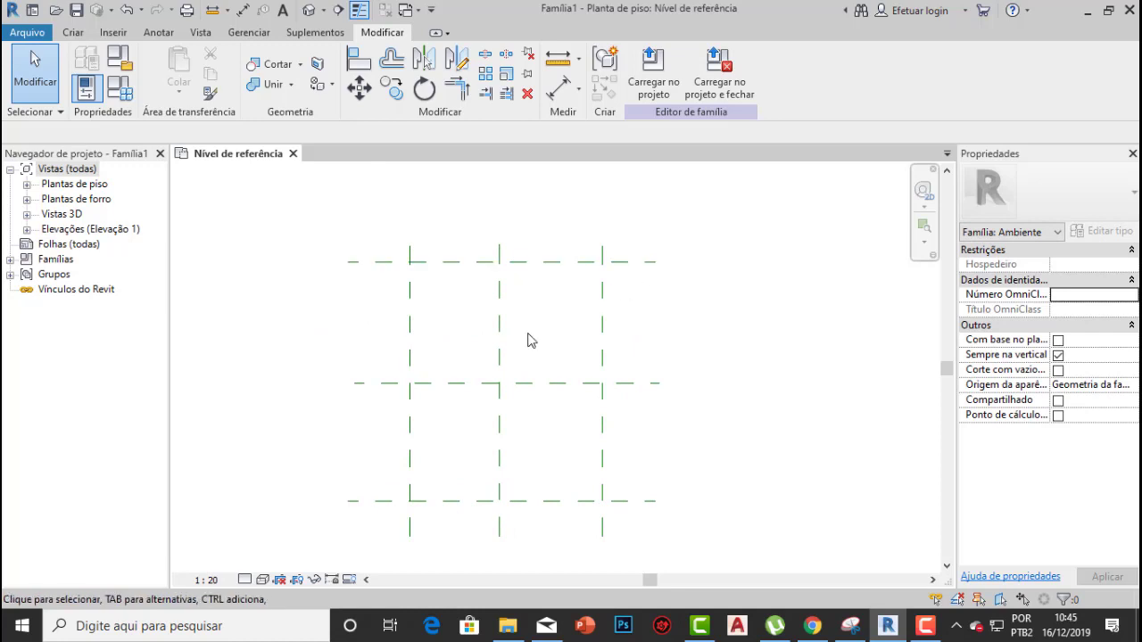
scroll(525, 346, "up", 1)
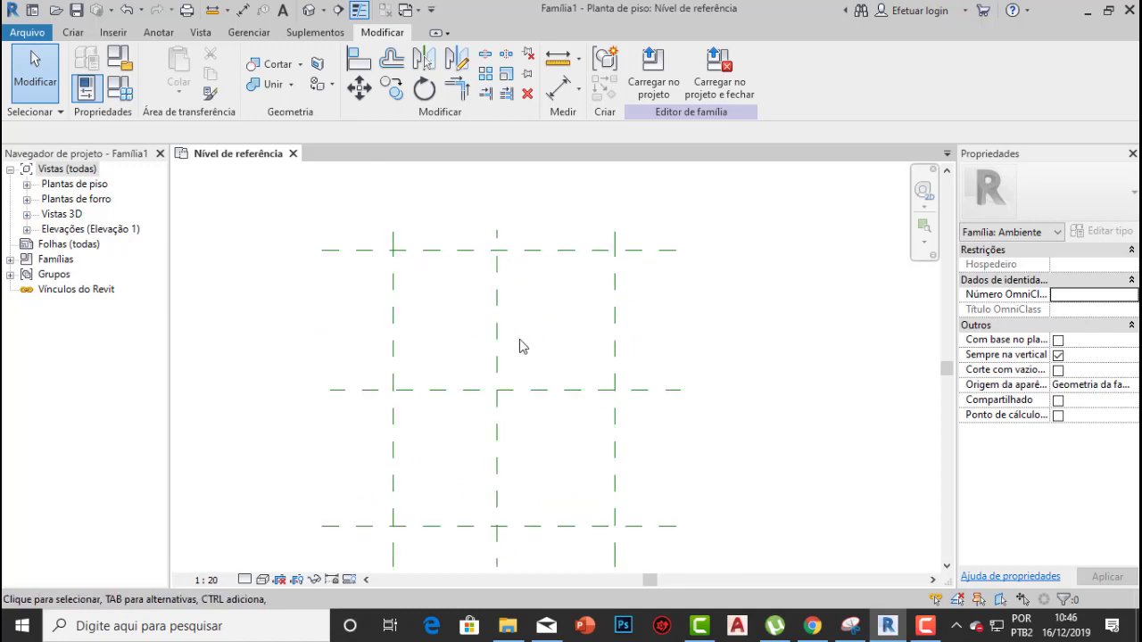
middle_click_drag(556, 350, 549, 333)
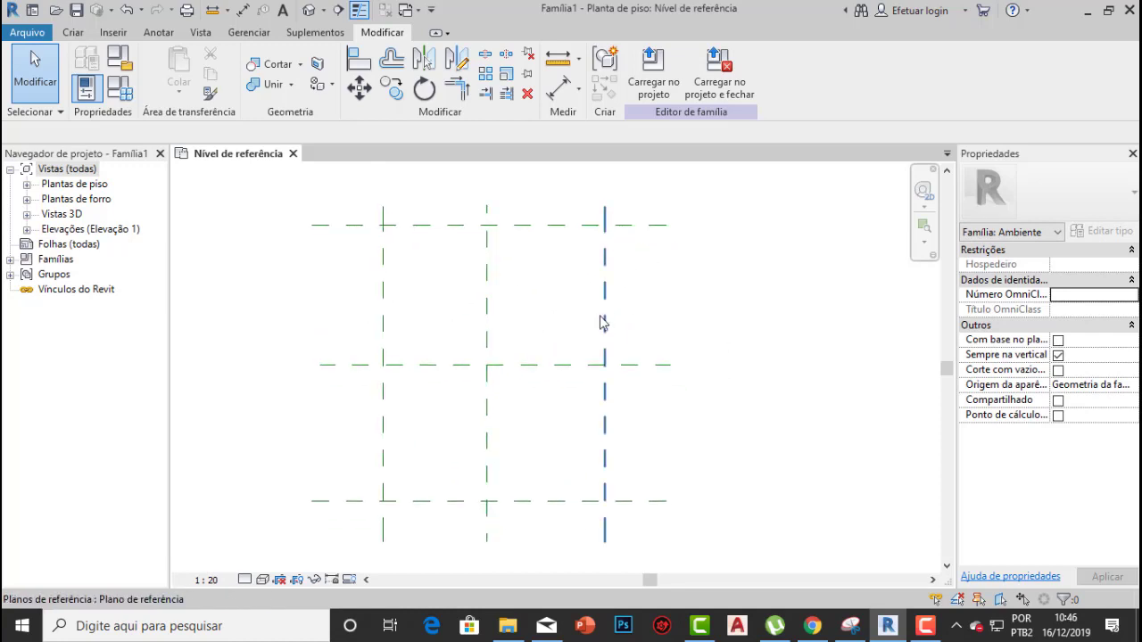
scroll(408, 349, "up", 1)
middle_click_drag(409, 347, 429, 367)
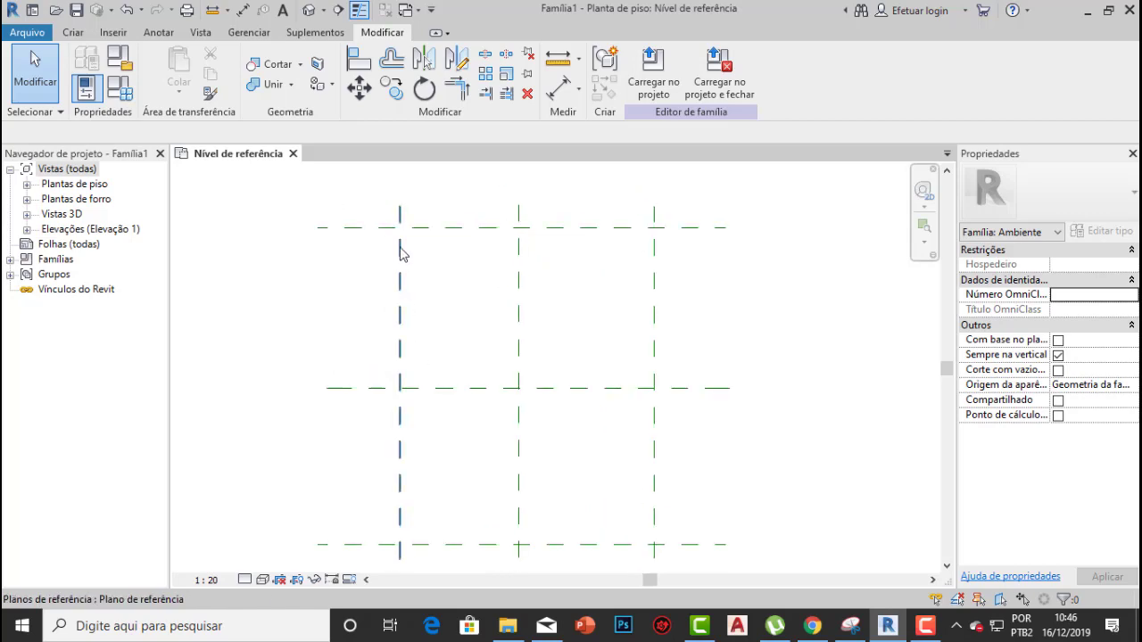
scroll(403, 255, "down", 1)
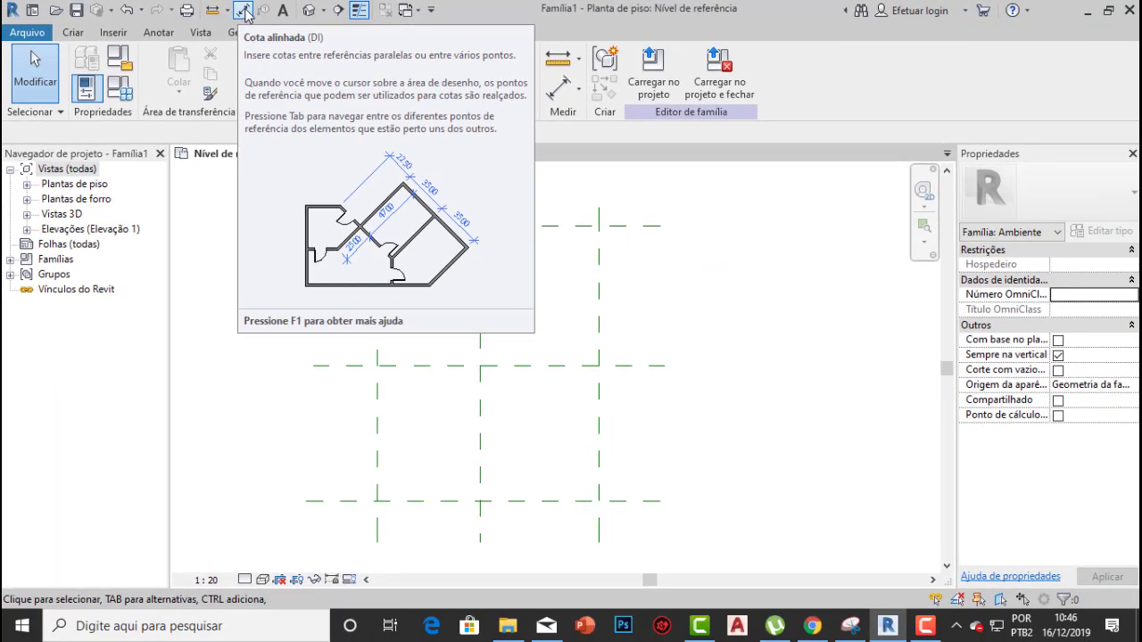
Add a chained aligned dimension across the three vertical planes and an overall dimension between the outer two, placed above the layout
left_click(243, 10)
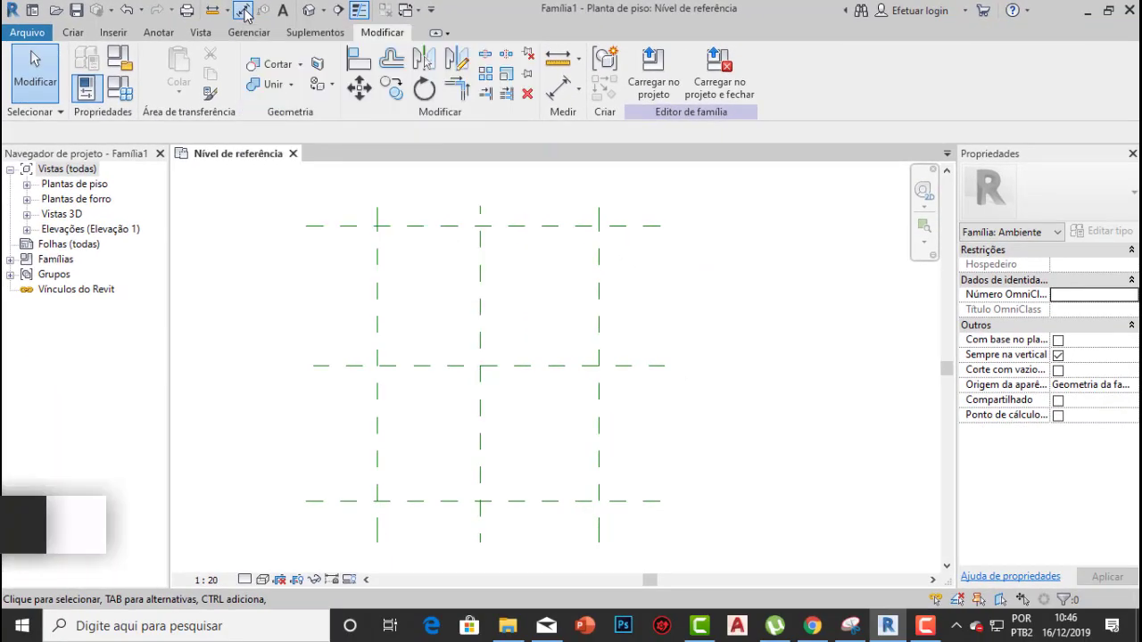
left_click(369, 249)
left_click(473, 247)
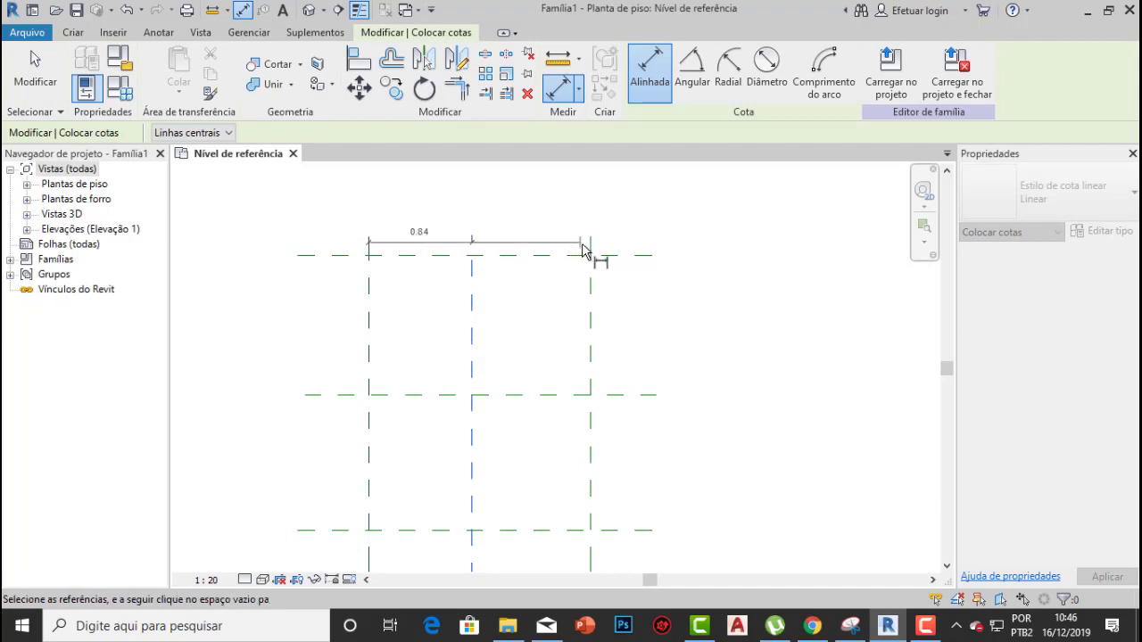
left_click(588, 253)
left_click(584, 216)
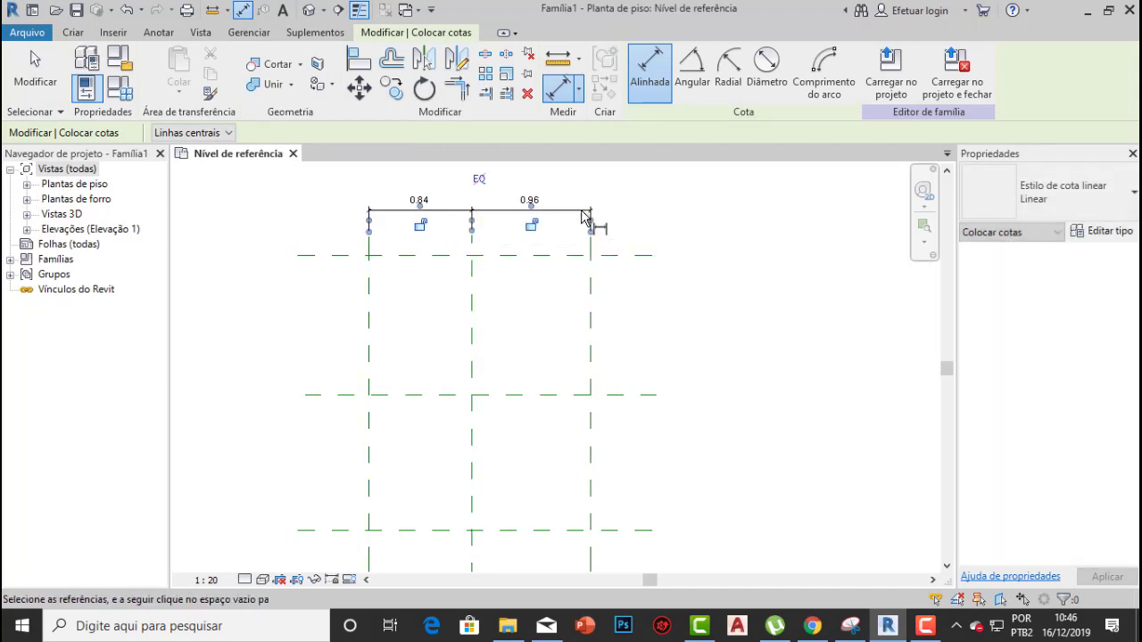
middle_click_drag(584, 217, 571, 276)
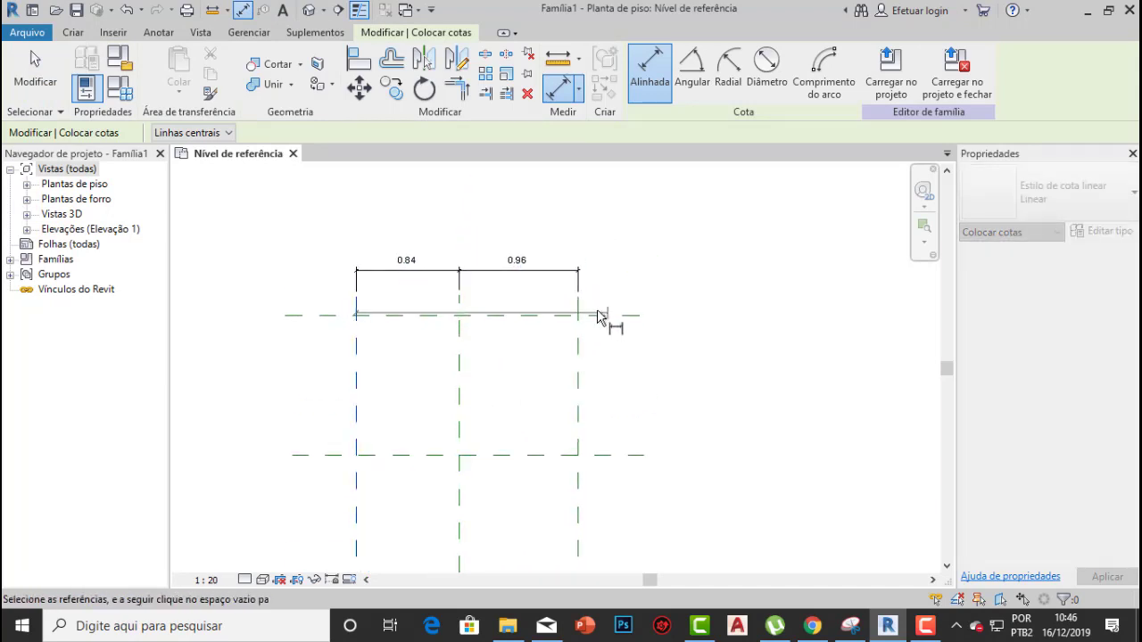
left_click(580, 311)
left_click(575, 237)
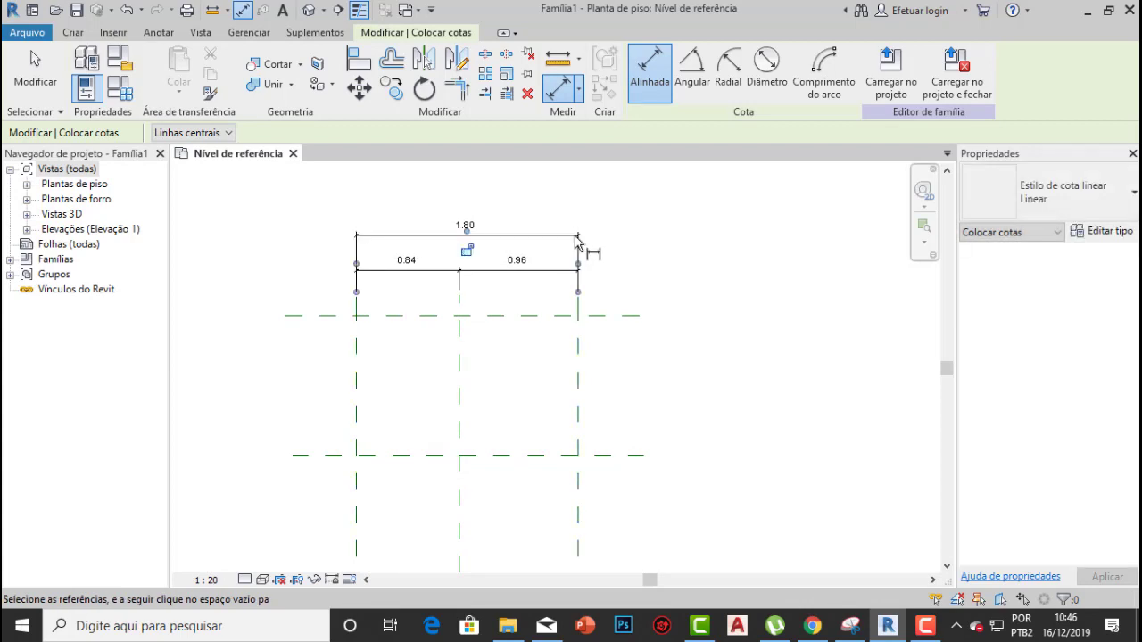
Add a chained aligned dimension across the three horizontal planes and an overall dimension between the outer two, placed right of the layout
scroll(580, 295, "down", 2)
left_click(593, 291)
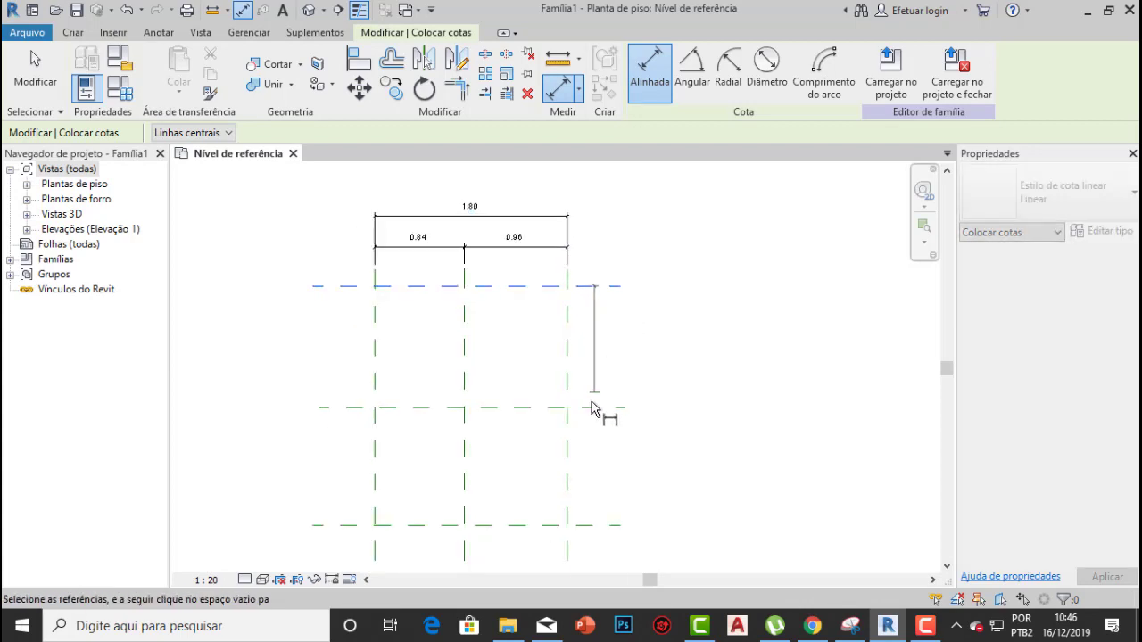
left_click(594, 408)
left_click(595, 525)
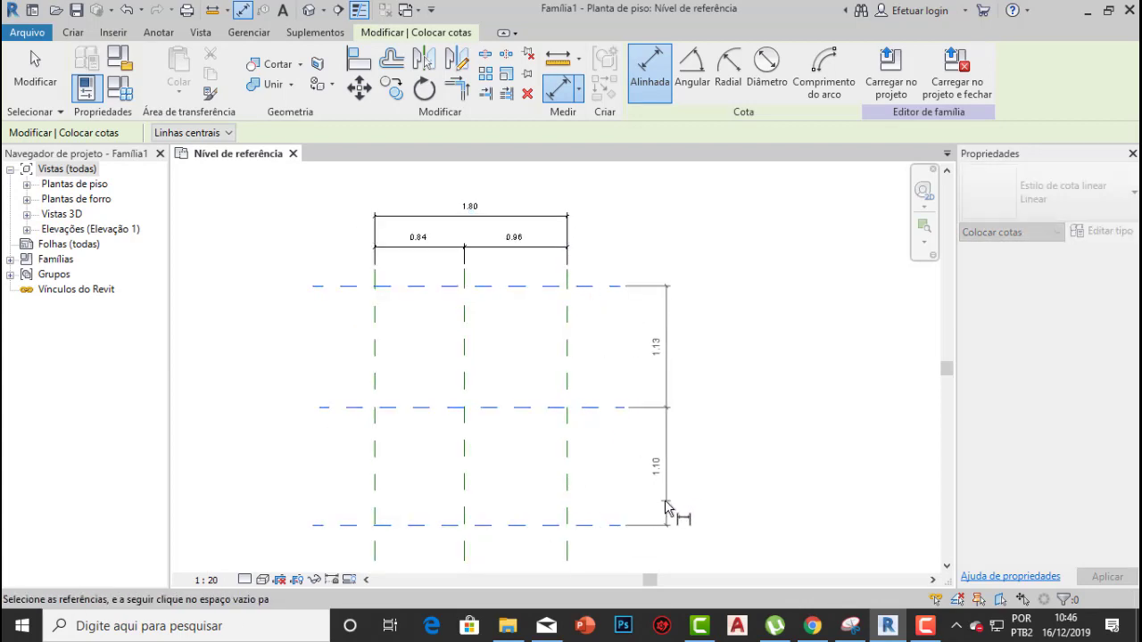
left_click(667, 509)
left_click(612, 525)
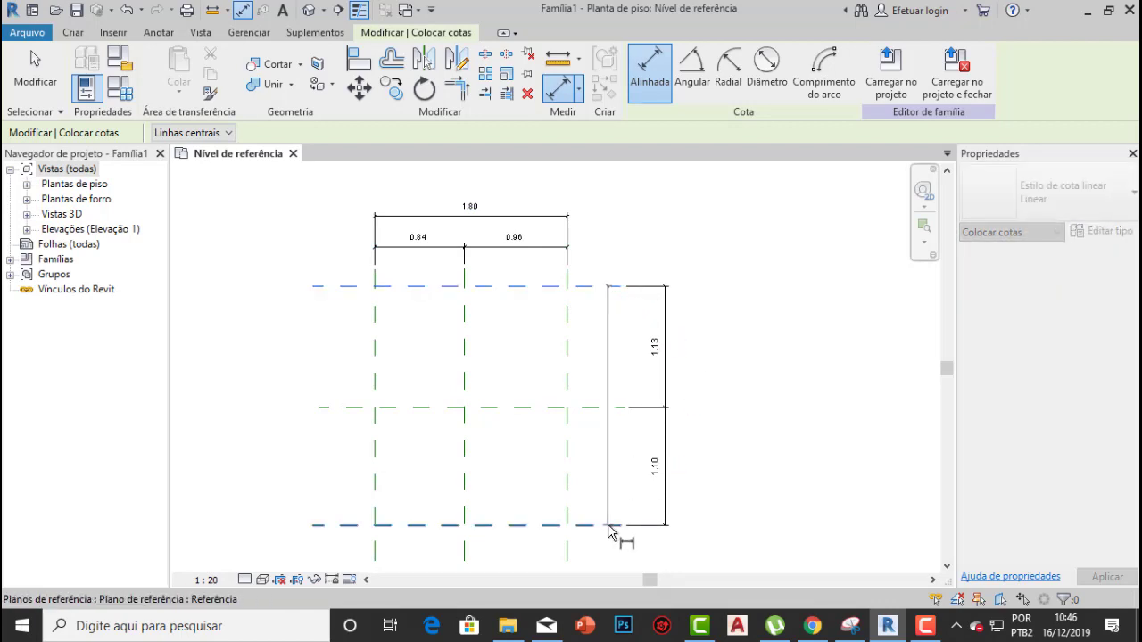
left_click(696, 473)
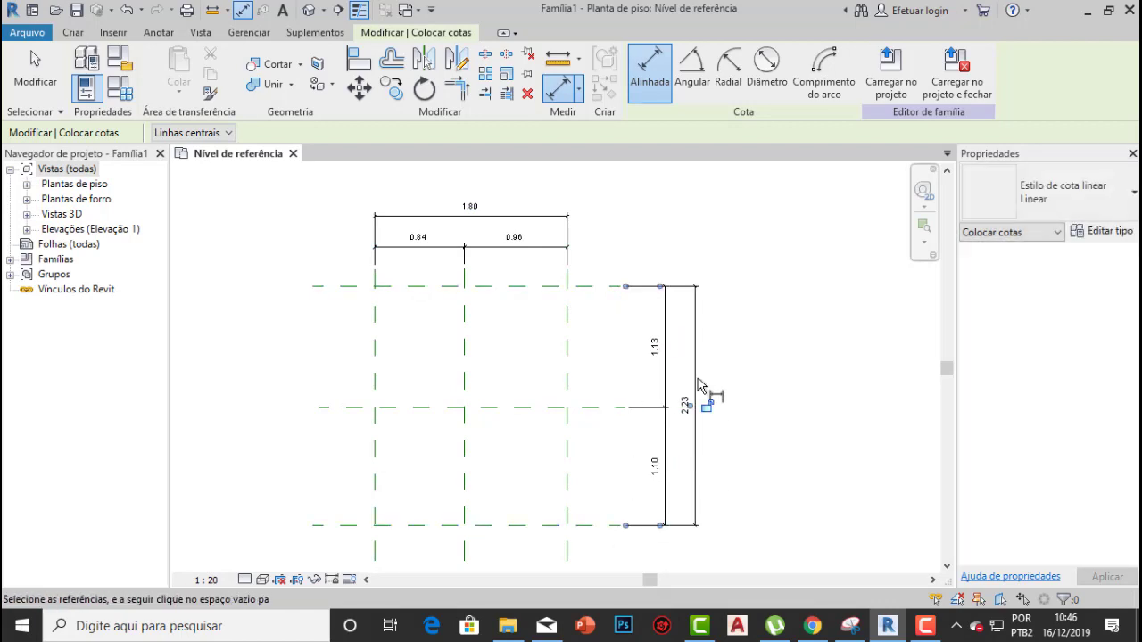
scroll(693, 397, "down", 2)
key("Escape")
key("Escape")
middle_click_drag(553, 256, 560, 260)
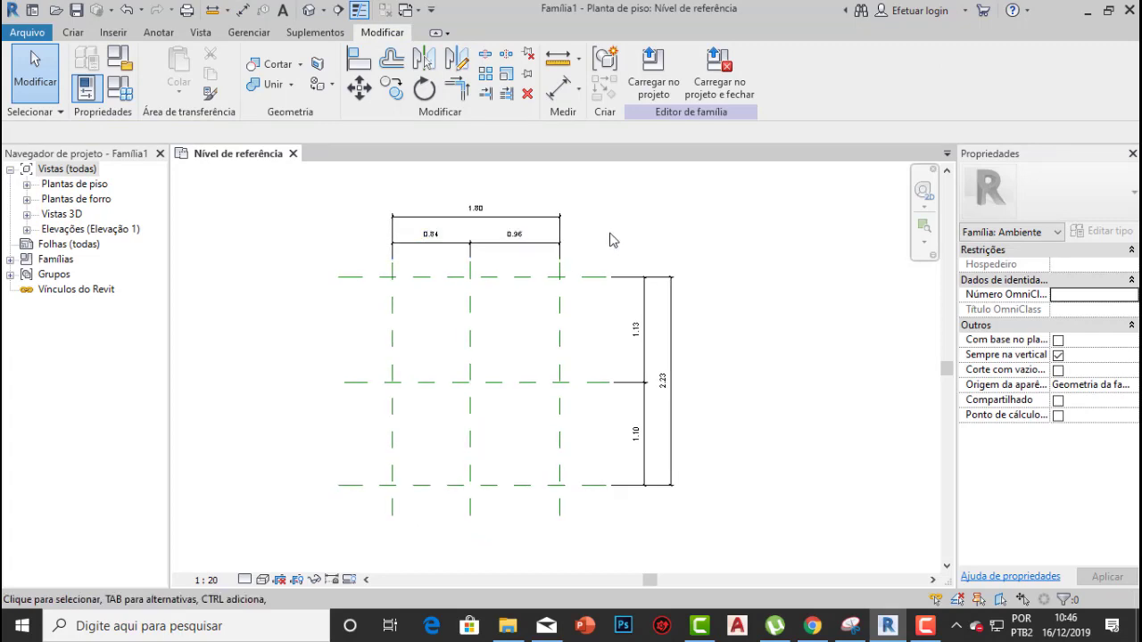
Apply the equality (EQ) constraint to the chained dimension across the three vertical reference planes
left_click(505, 235)
scroll(500, 253, "up", 1)
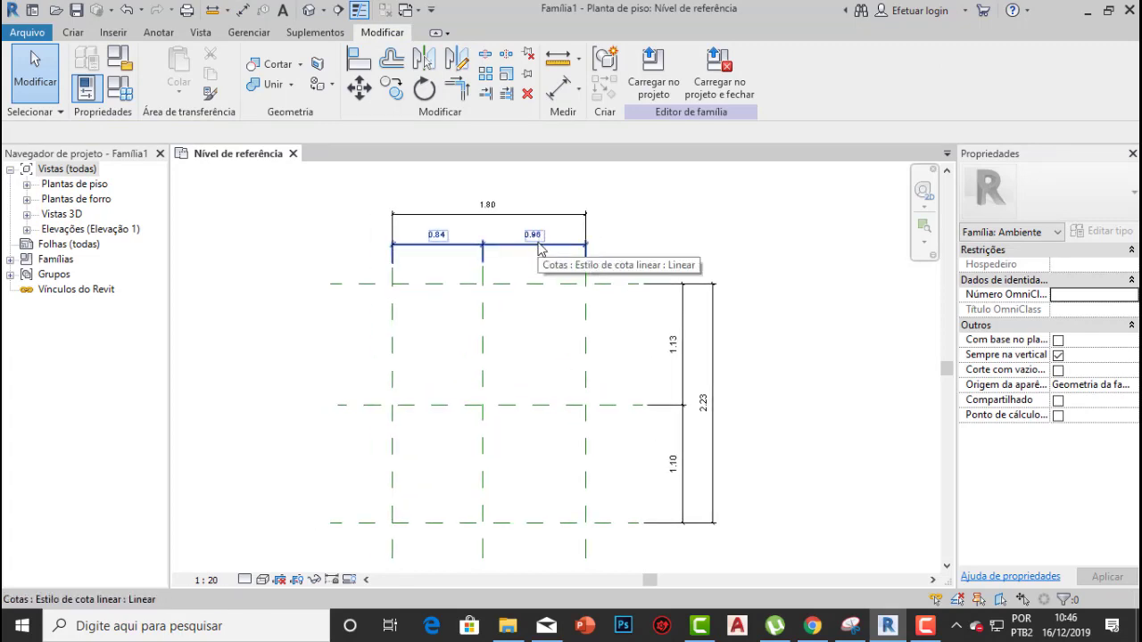
middle_click_drag(561, 274, 554, 290)
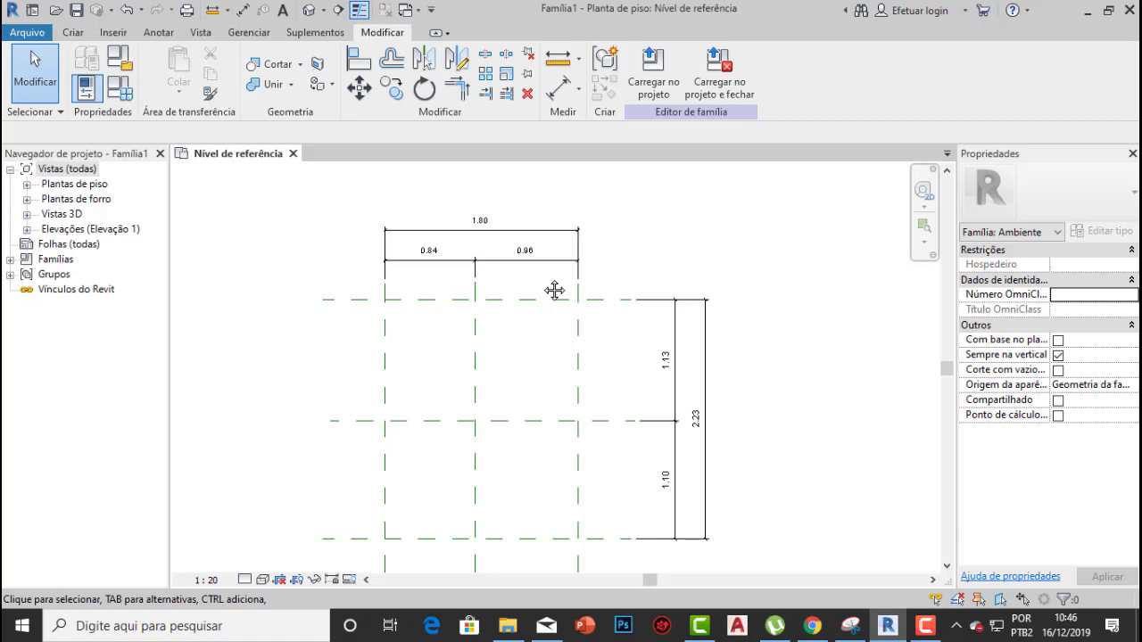
left_click(491, 225)
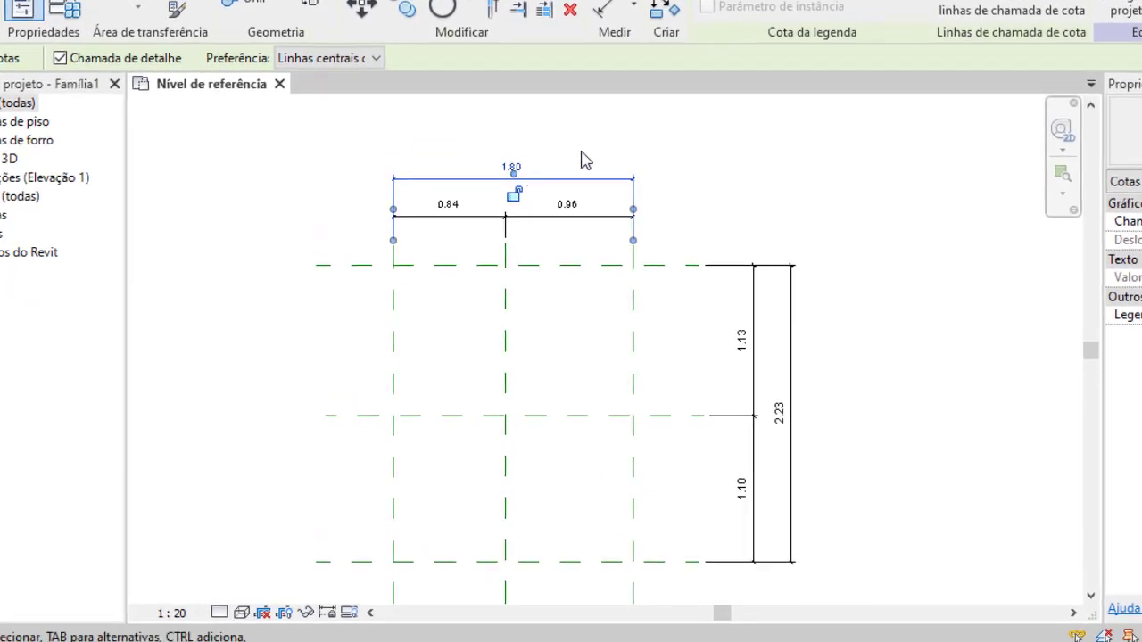
left_click(594, 141)
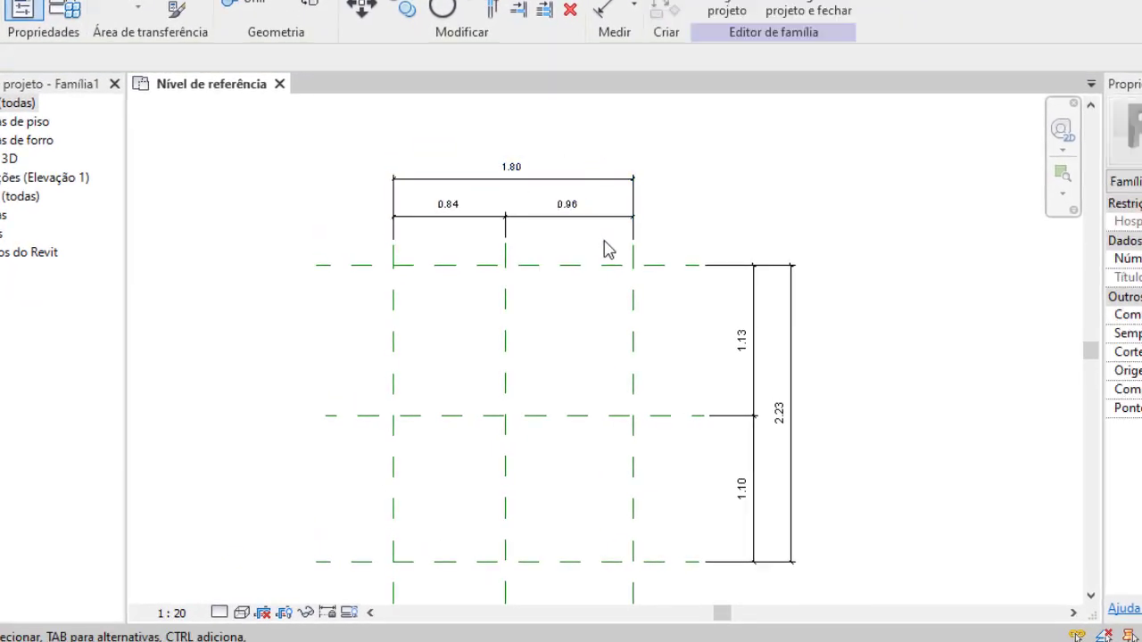
left_click(546, 216)
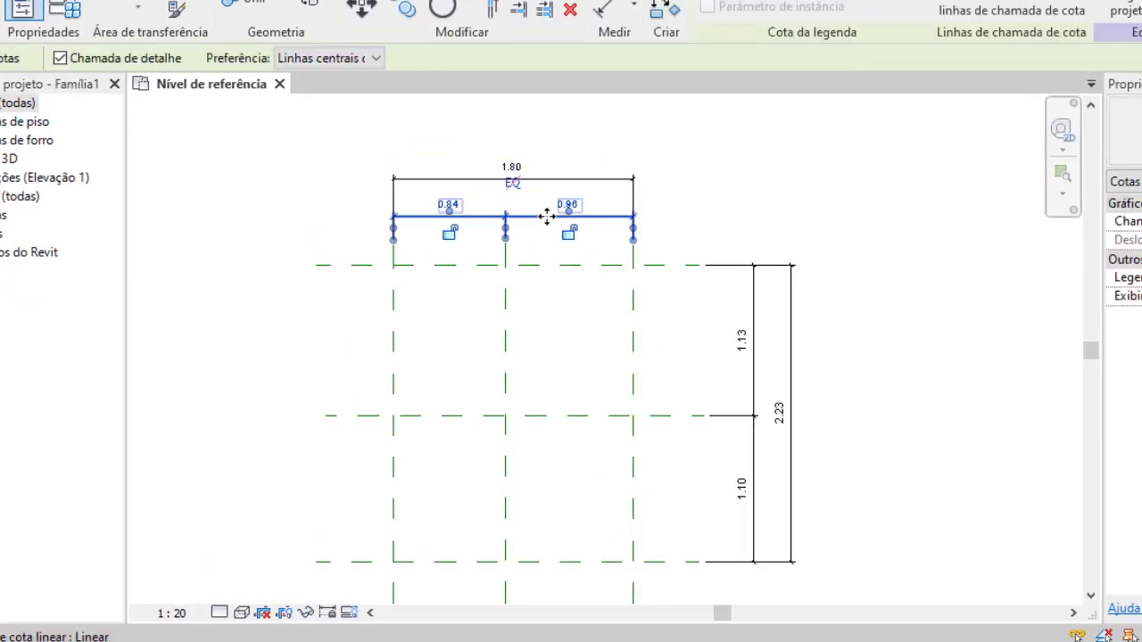
left_click(512, 184)
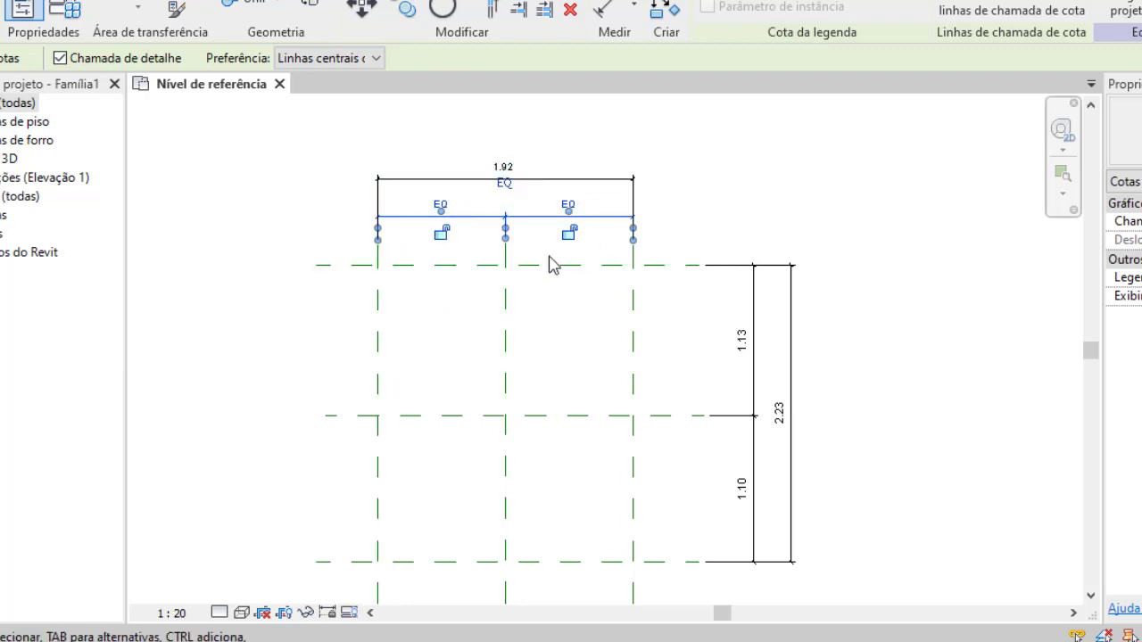
scroll(549, 259, "up", 2)
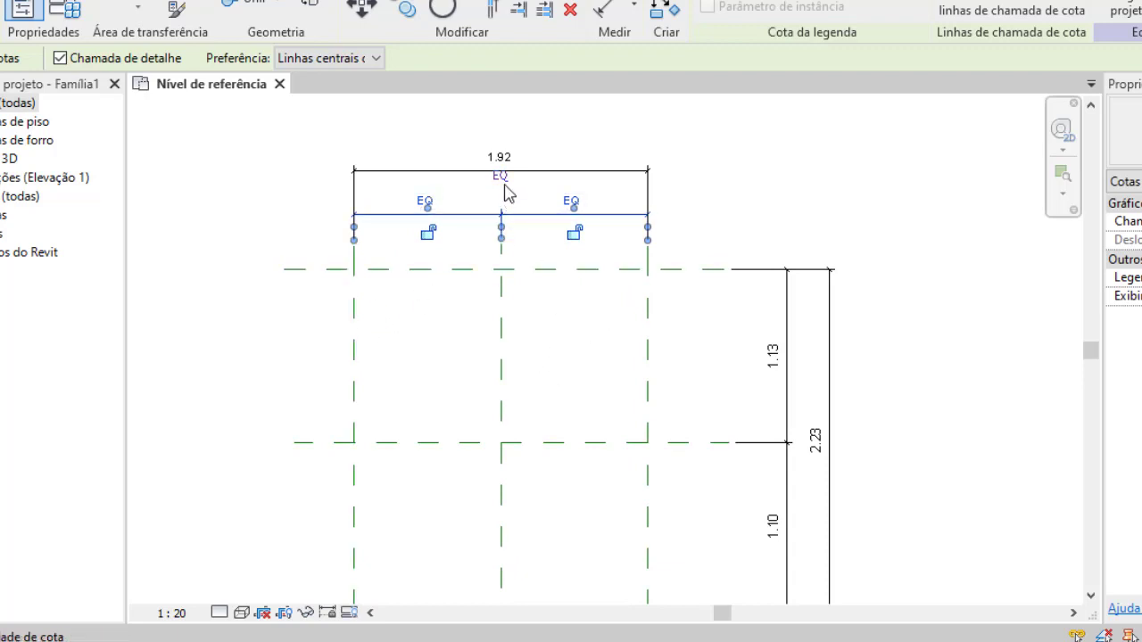
Move the right vertical reference plane inward until the overall width is about 1.28 m
left_click(655, 332)
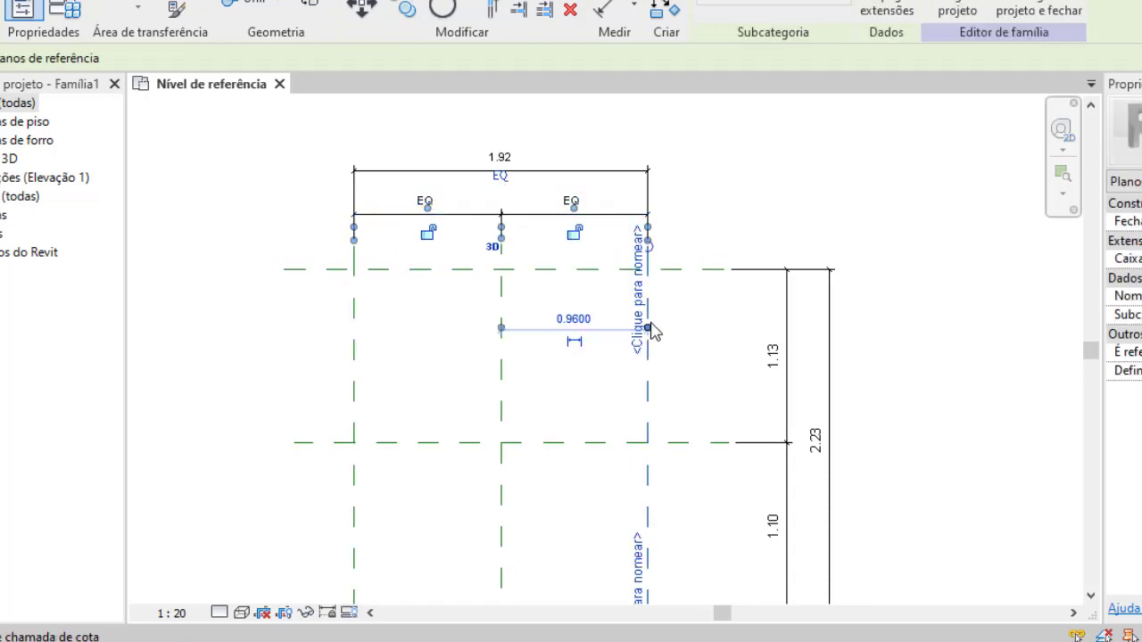
left_click(731, 235)
left_click(651, 312)
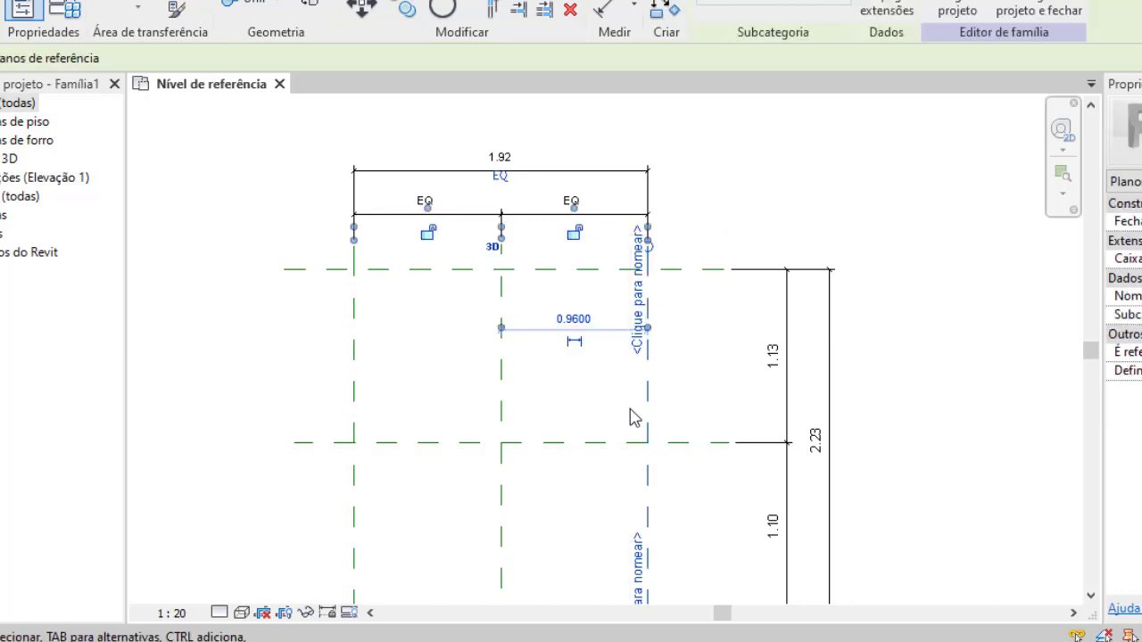
left_click_drag(620, 392, 596, 390)
left_click(681, 230)
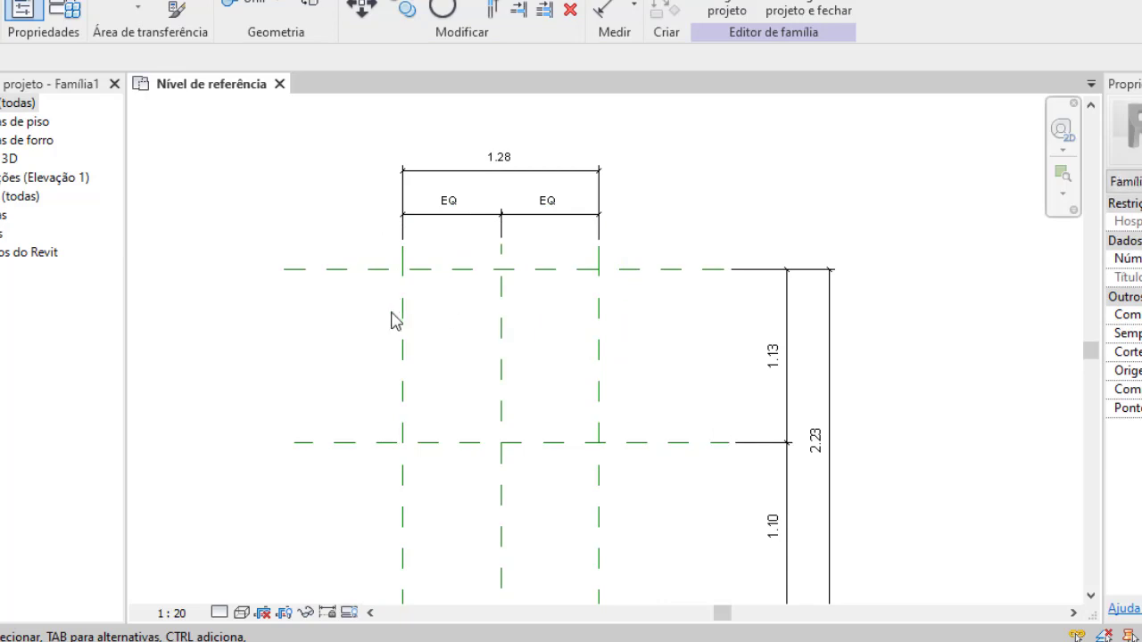
Move the upper horizontal reference plane down to about 0.80 m above the horizontal centre plane
left_click(705, 268)
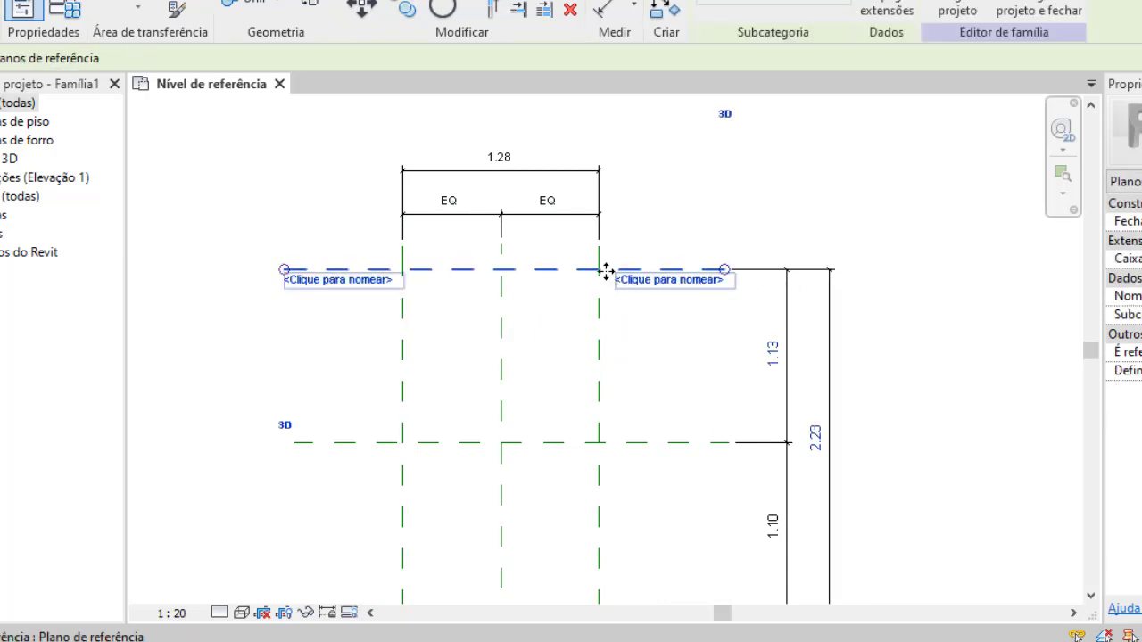
left_click_drag(582, 268, 580, 321)
scroll(580, 323, "down", 3)
scroll(629, 353, "up", 2)
middle_click_drag(627, 342, 624, 276)
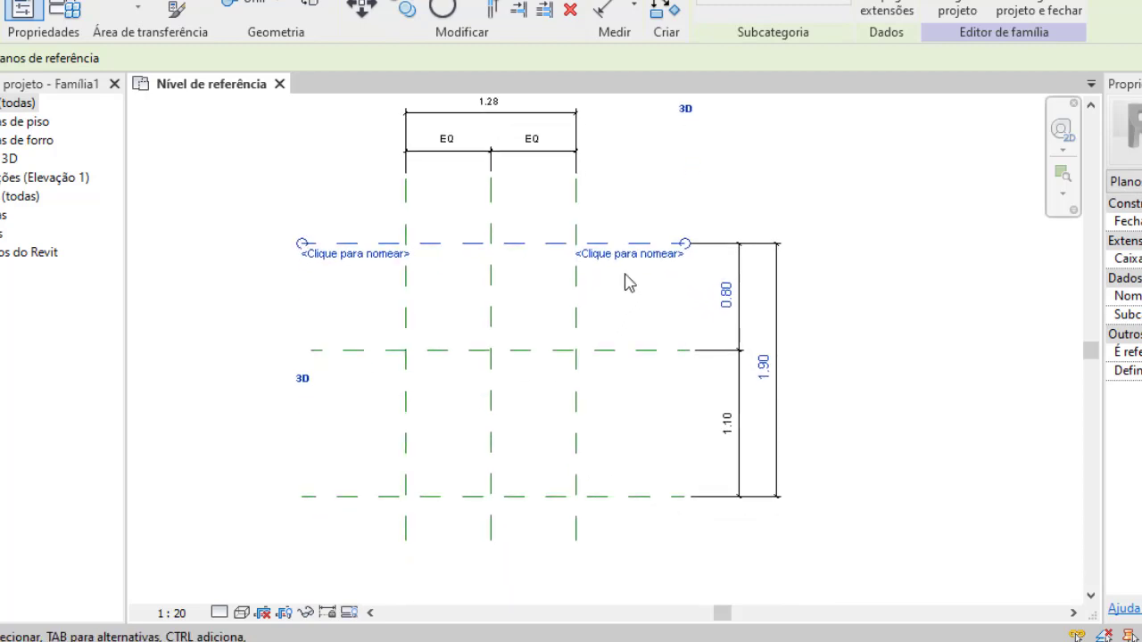
Apply the equality (EQ) constraint to the chained dimension across the three horizontal reference planes
left_click(742, 357)
left_click(770, 370)
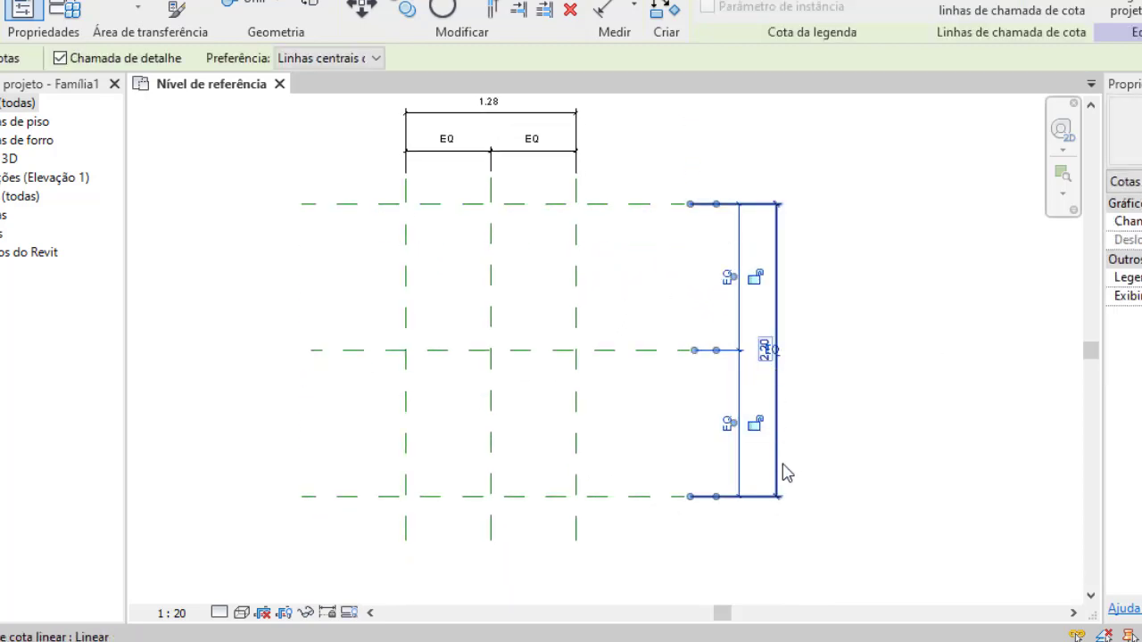
left_click(847, 365)
Move the upper horizontal reference plane to about 0.70 m from the centre plane, for an overall depth of about 1.40 m
left_click(643, 205)
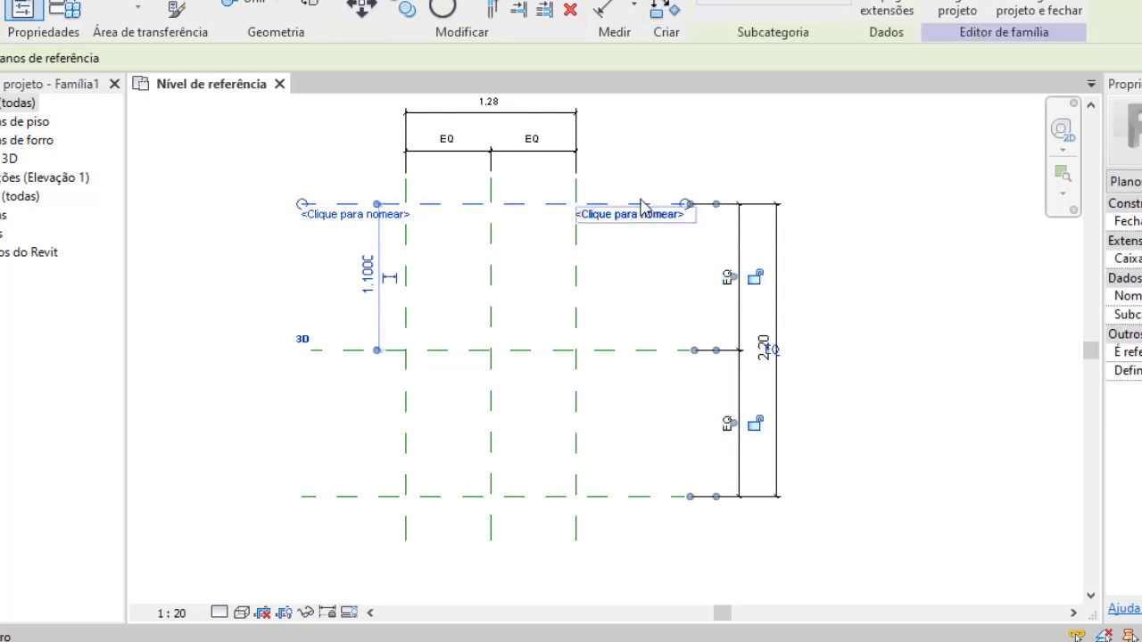
left_click_drag(641, 220, 588, 273)
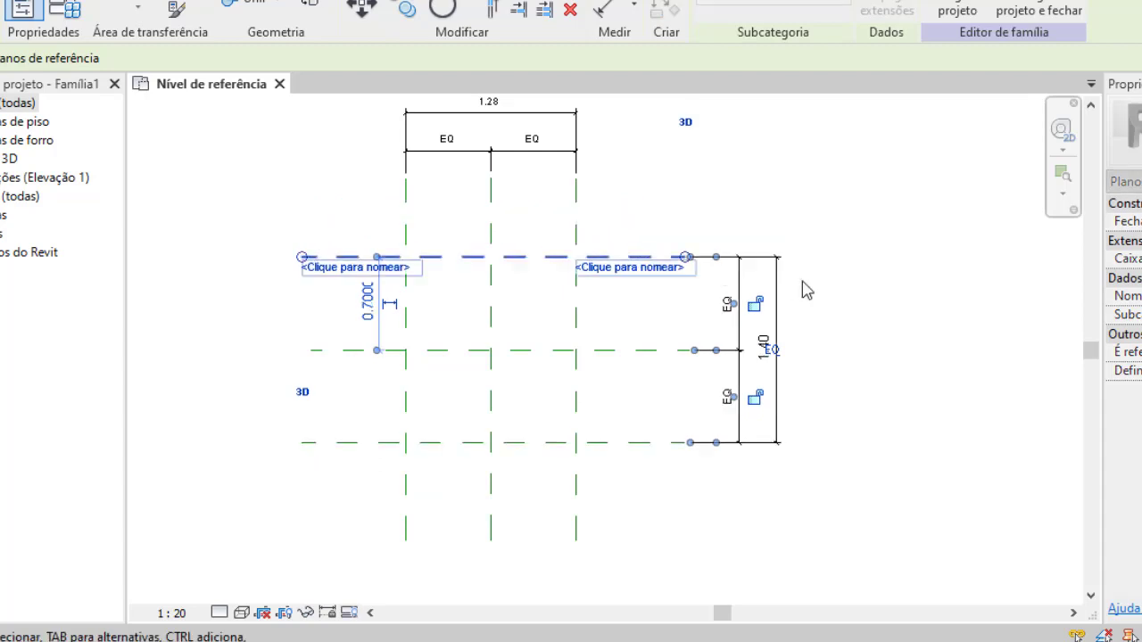
left_click(564, 416)
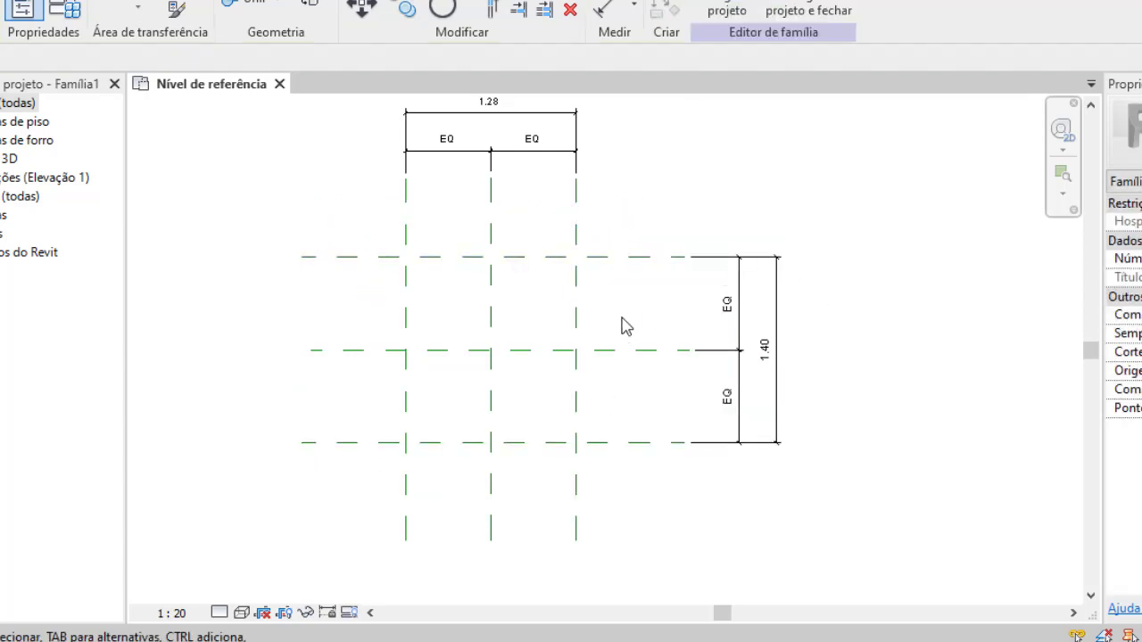
Set the distance from the centre vertical reference plane to the right vertical reference plane to 1.8 m
middle_click_drag(643, 334, 648, 357)
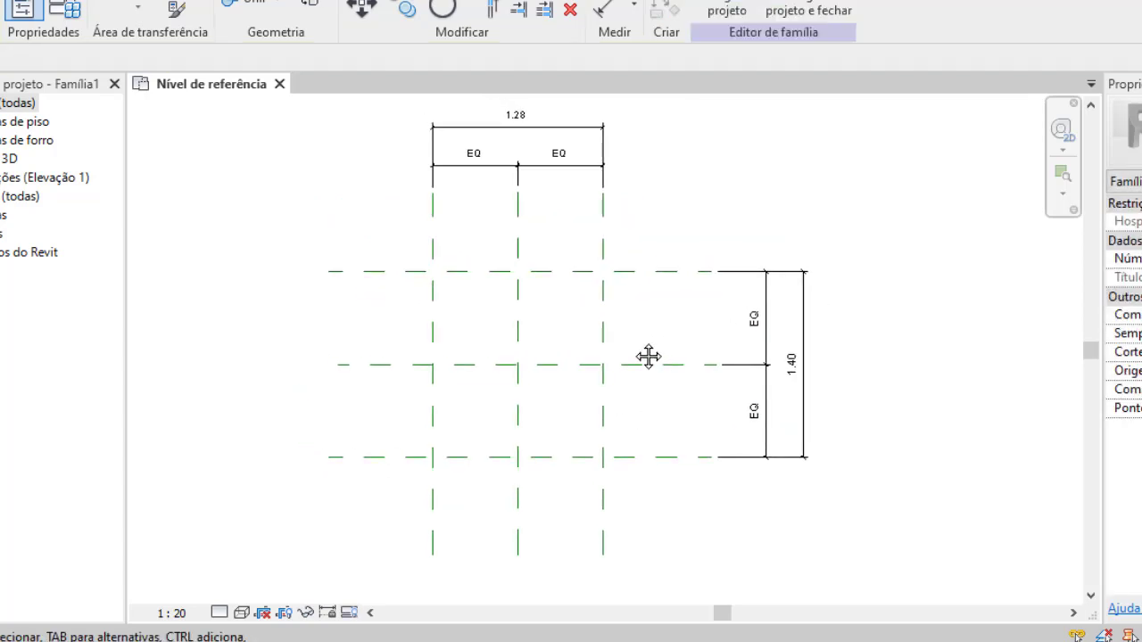
scroll(759, 406, "up", 1)
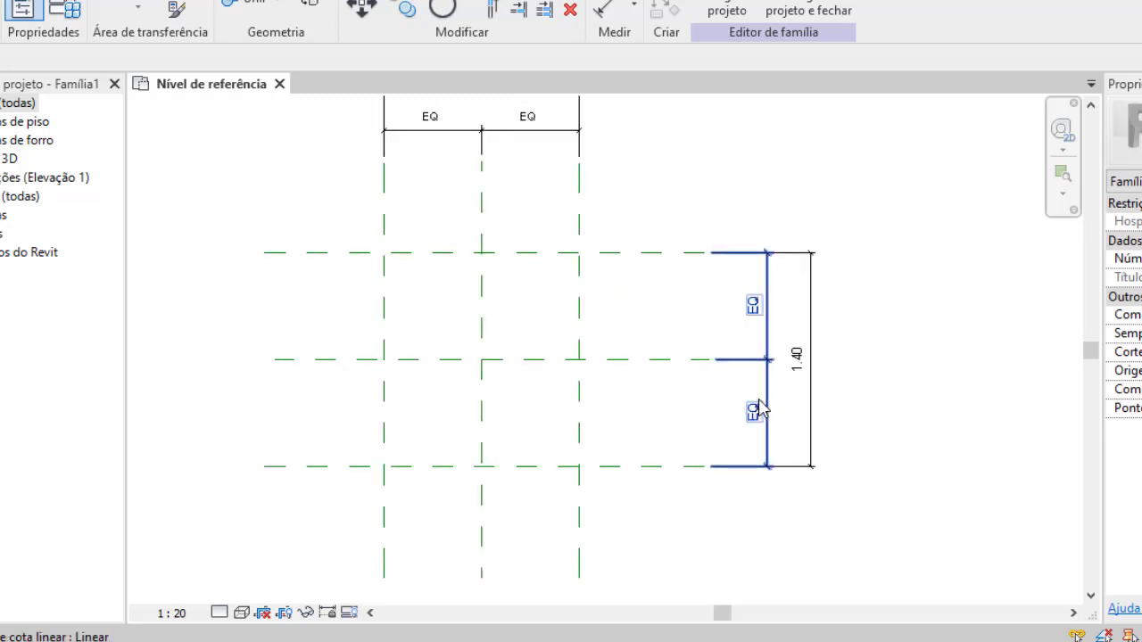
middle_click_drag(644, 349, 655, 367)
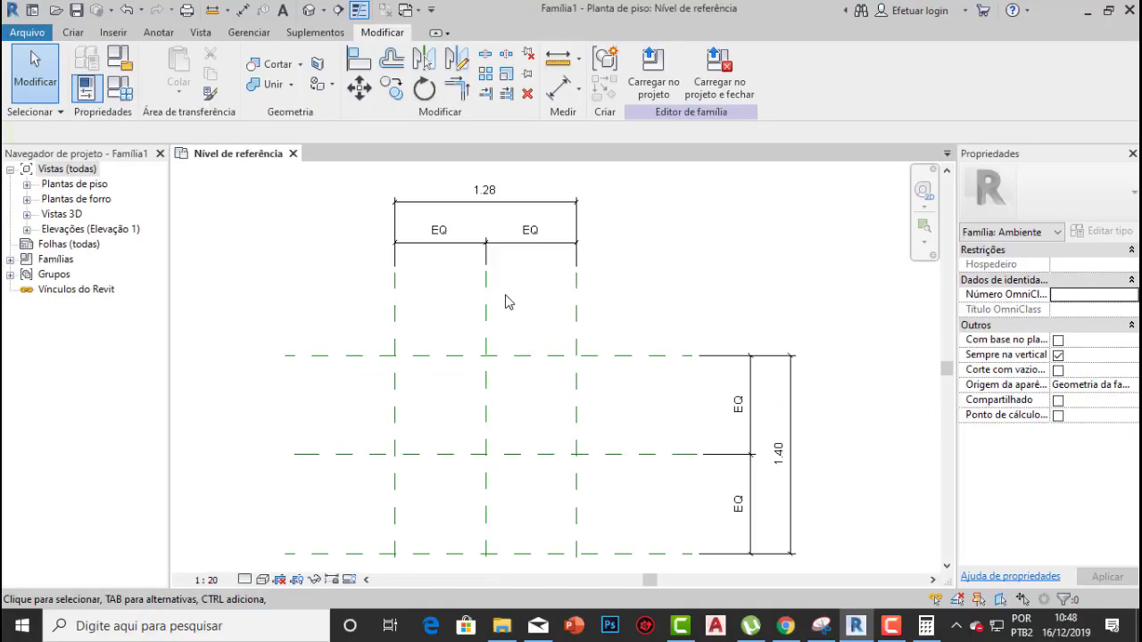
middle_click_drag(535, 263, 609, 334)
left_click(582, 330)
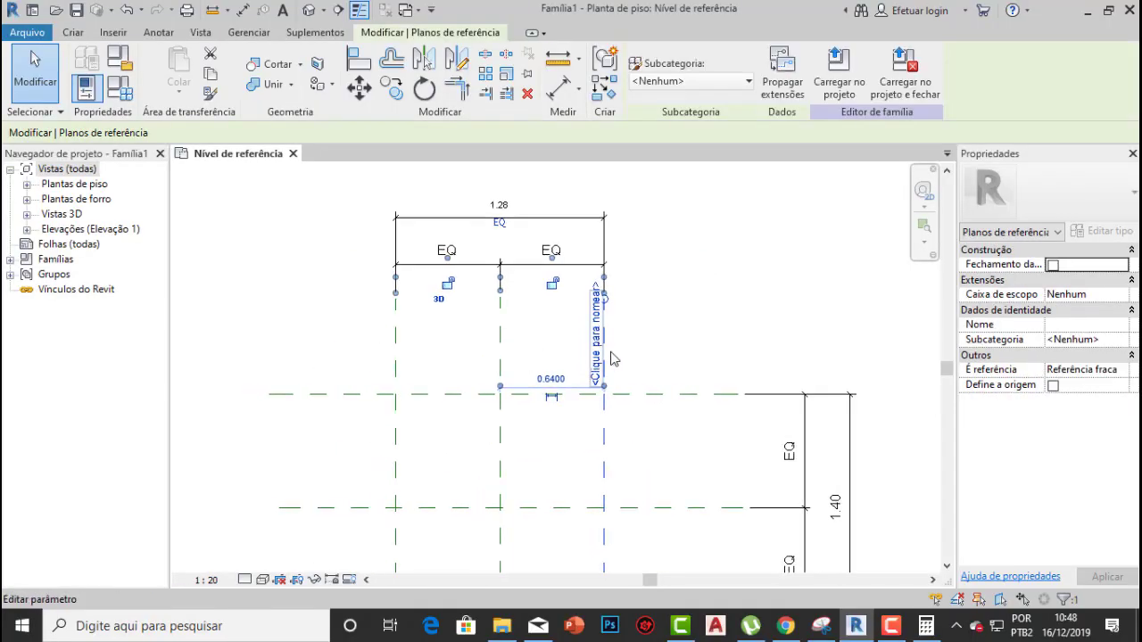
scroll(628, 352, "up", 2)
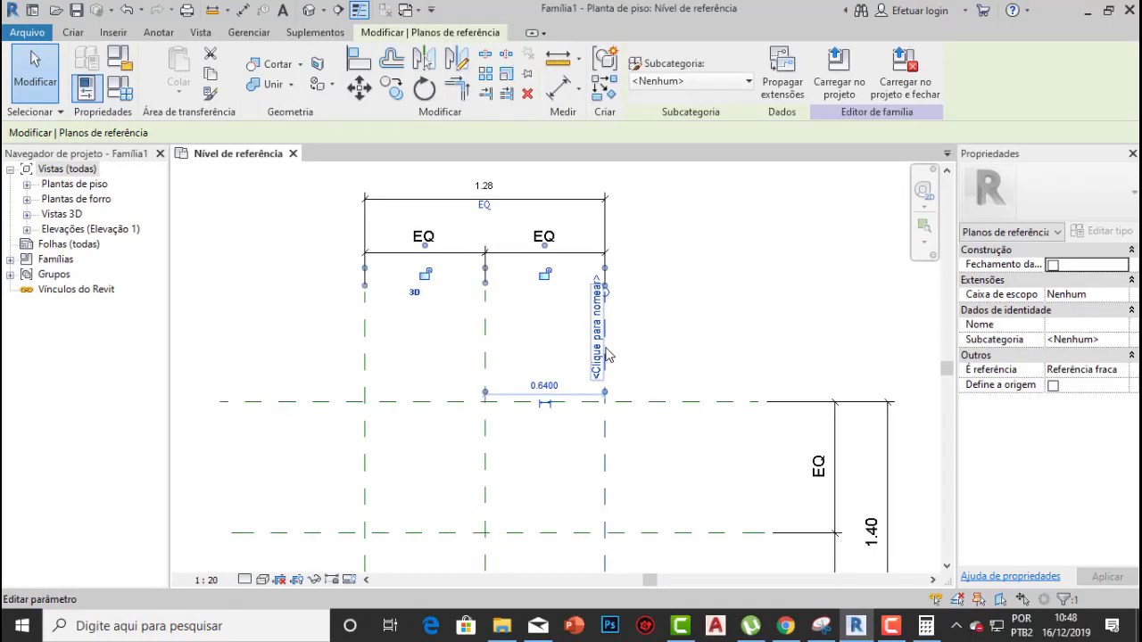
left_click(537, 396)
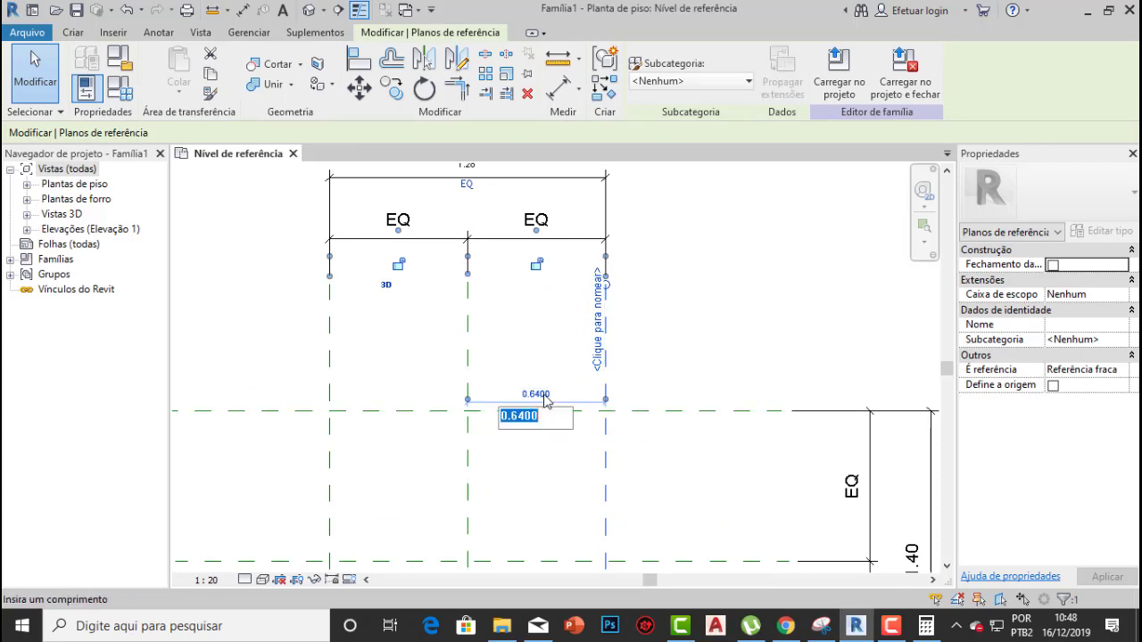
type("1")
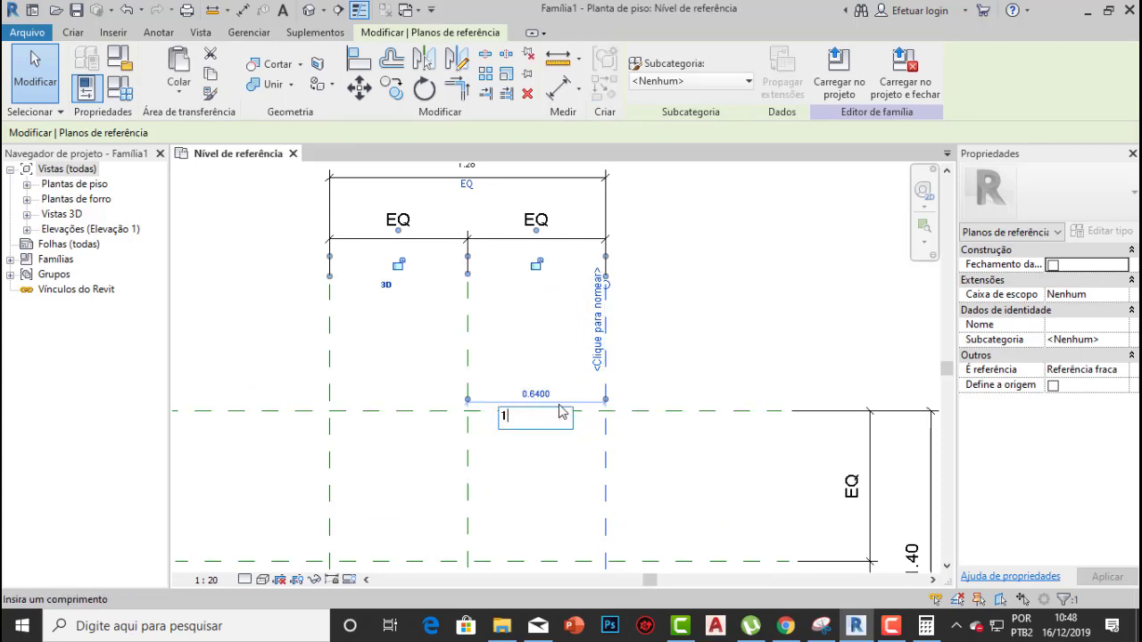
type(".8")
key("Return")
scroll(553, 412, "down", 2)
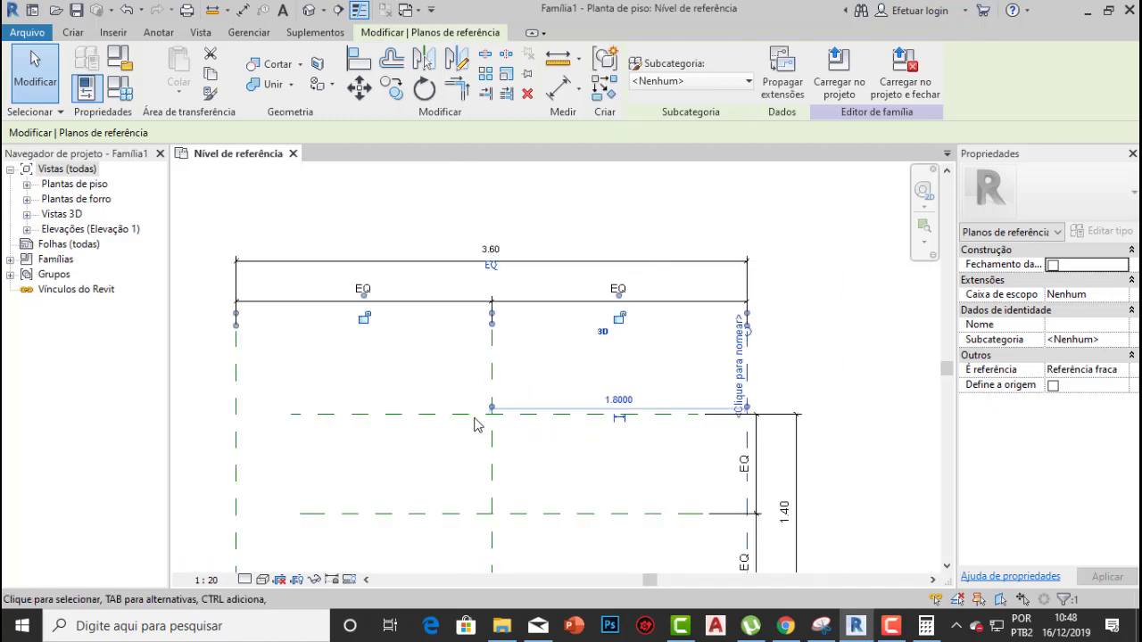
left_click(328, 220)
Extend the three horizontal reference planes so their left ends pass slightly beyond the left vertical reference plane
scroll(381, 396, "down", 1)
middle_click_drag(412, 342, 413, 309)
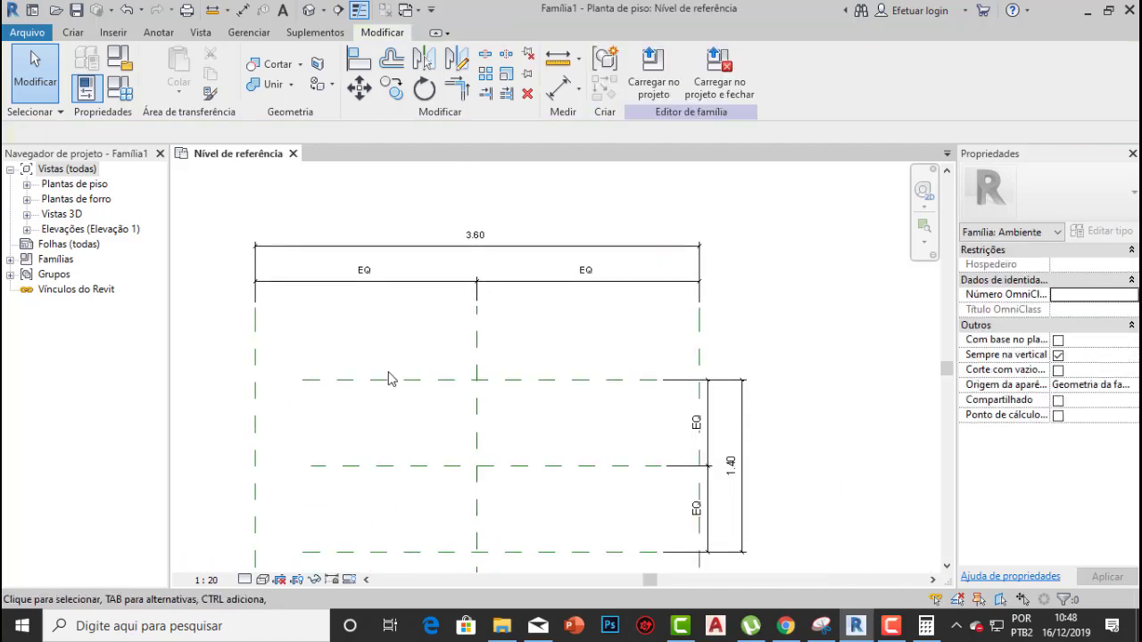
scroll(389, 379, "down", 1)
left_click(479, 345)
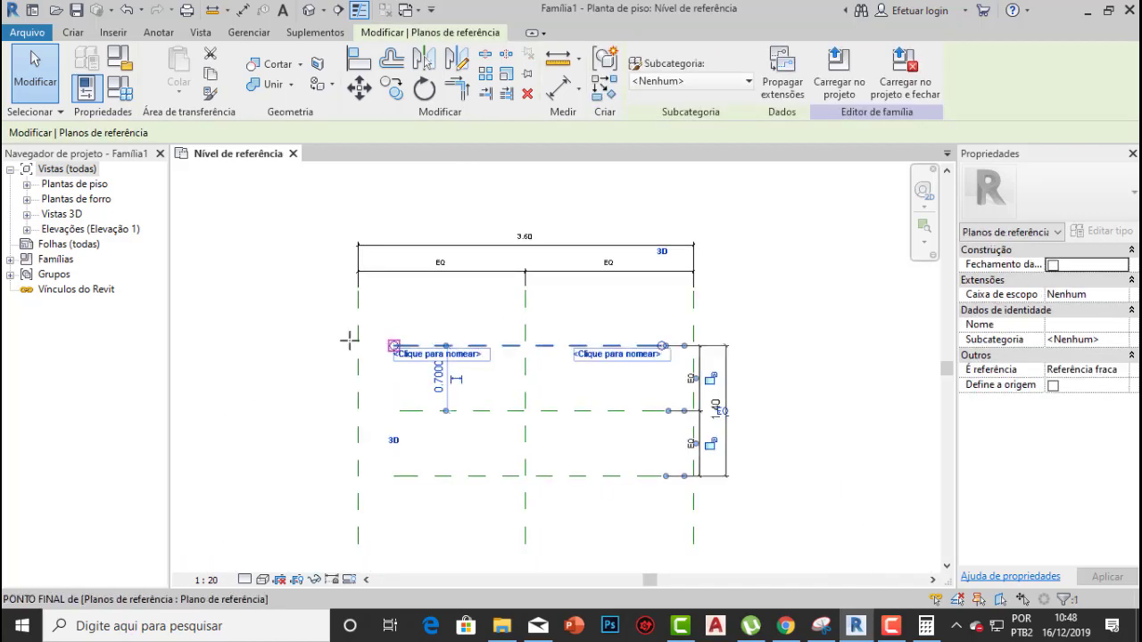
left_click_drag(348, 339, 343, 344)
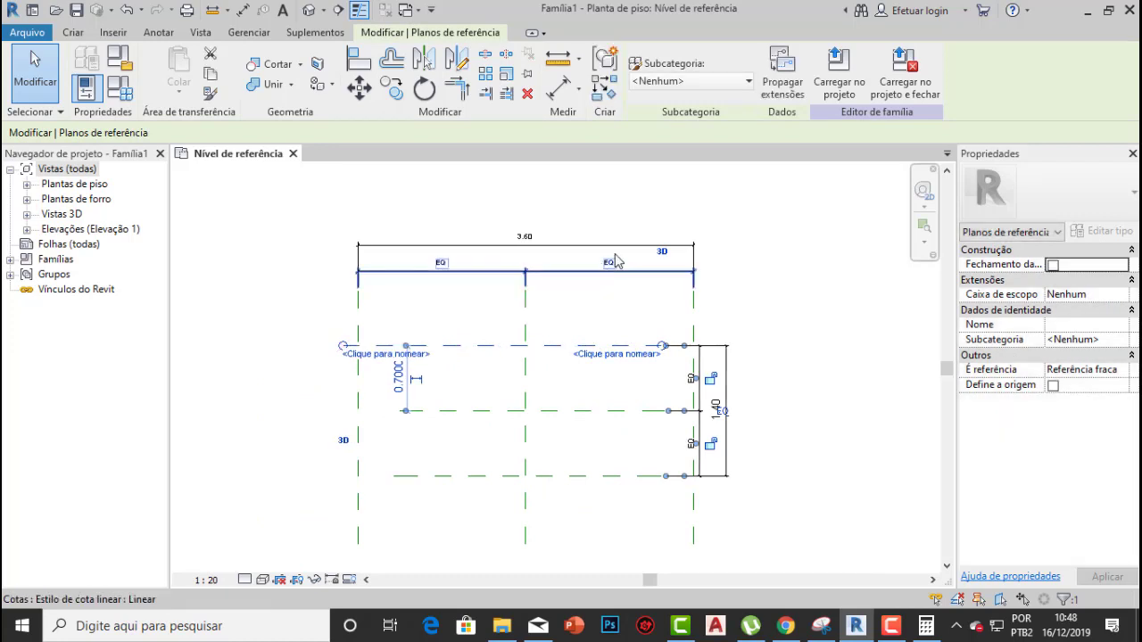
scroll(586, 347, "down", 1)
middle_click_drag(462, 392, 442, 332)
scroll(436, 333, "up", 1)
left_click(458, 338)
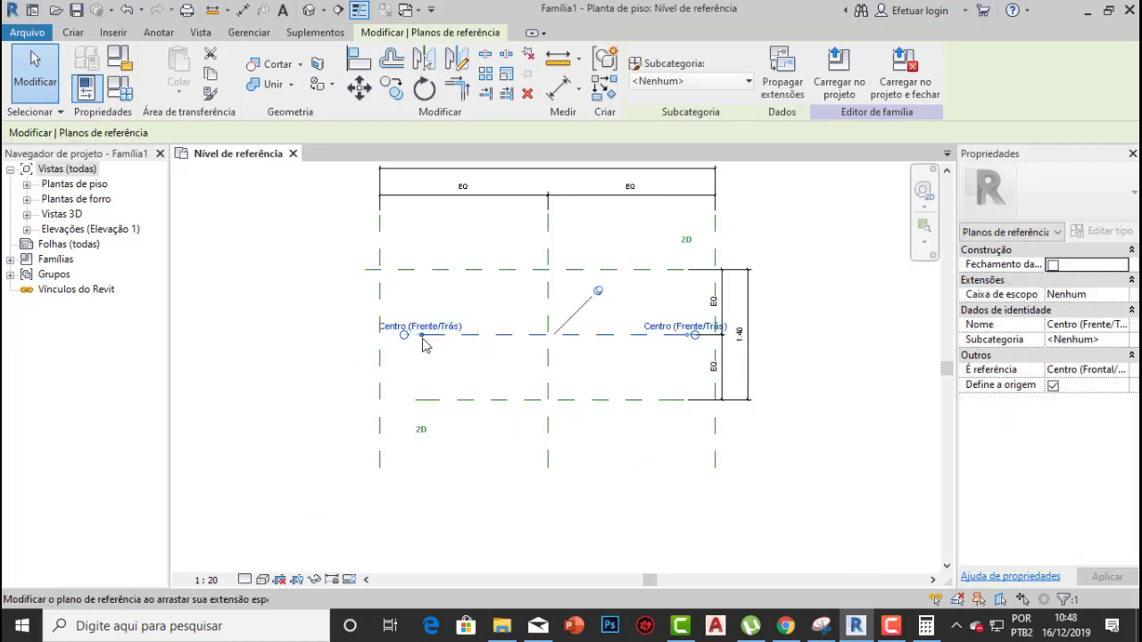
left_click(408, 402)
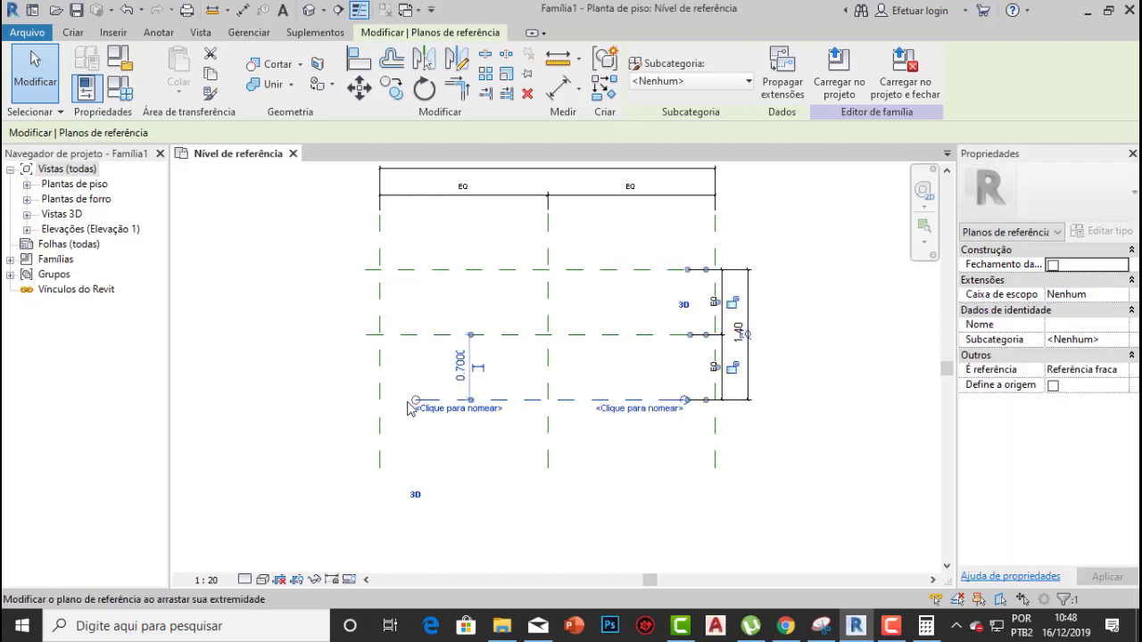
left_click(790, 369)
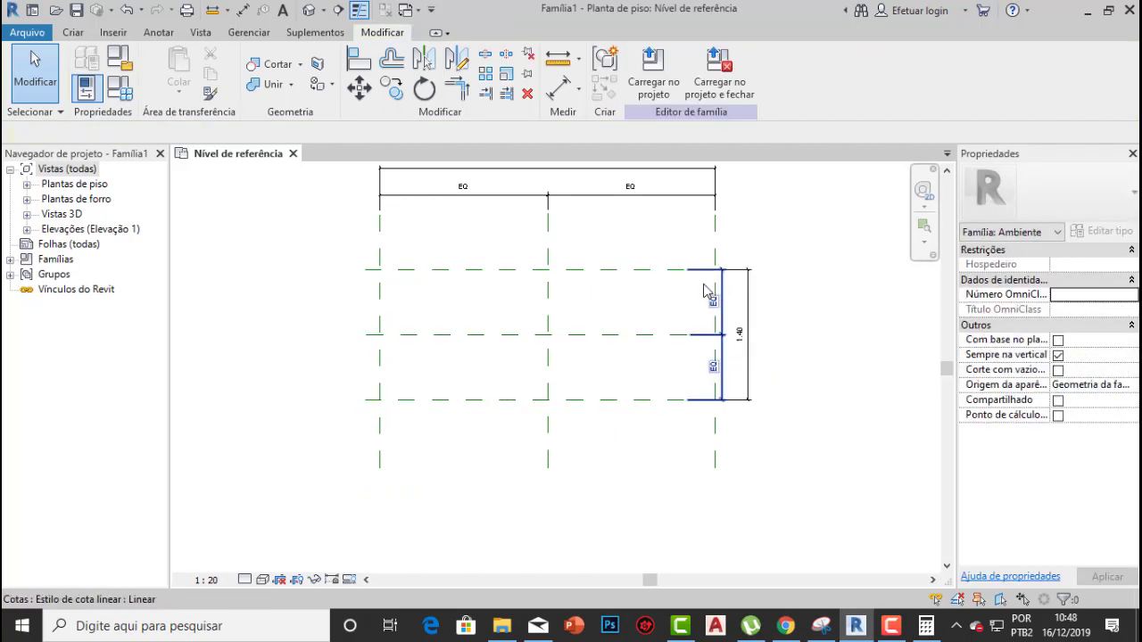
Move the overall depth dimension and the vertical EQ dimension chain outward, clear of the right vertical reference plane
left_click(745, 322)
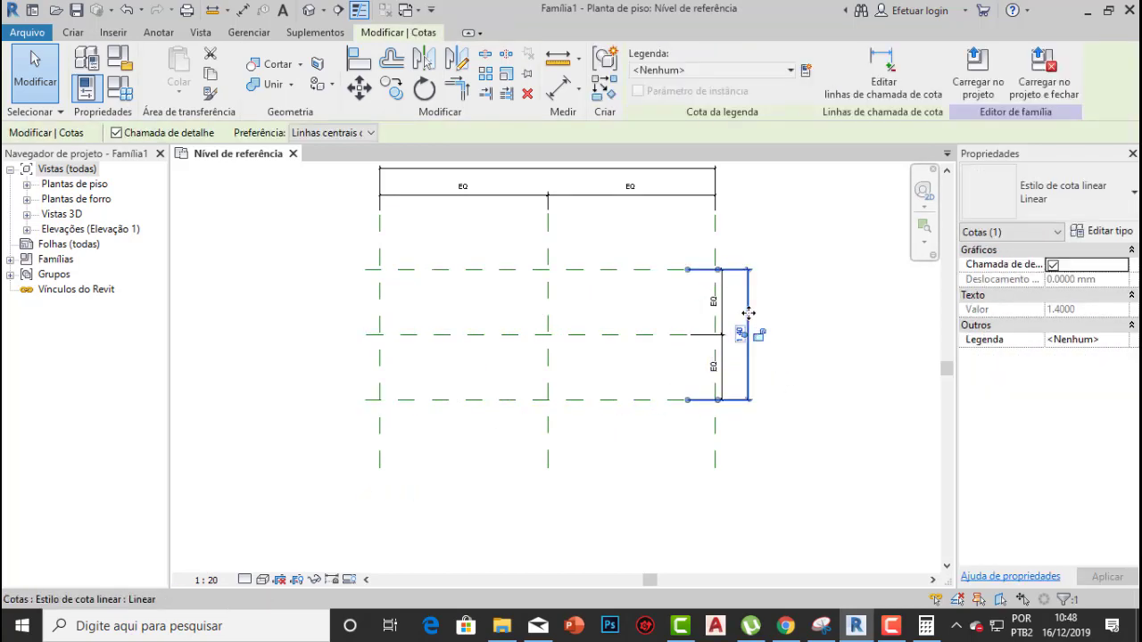
left_click_drag(747, 324, 782, 316)
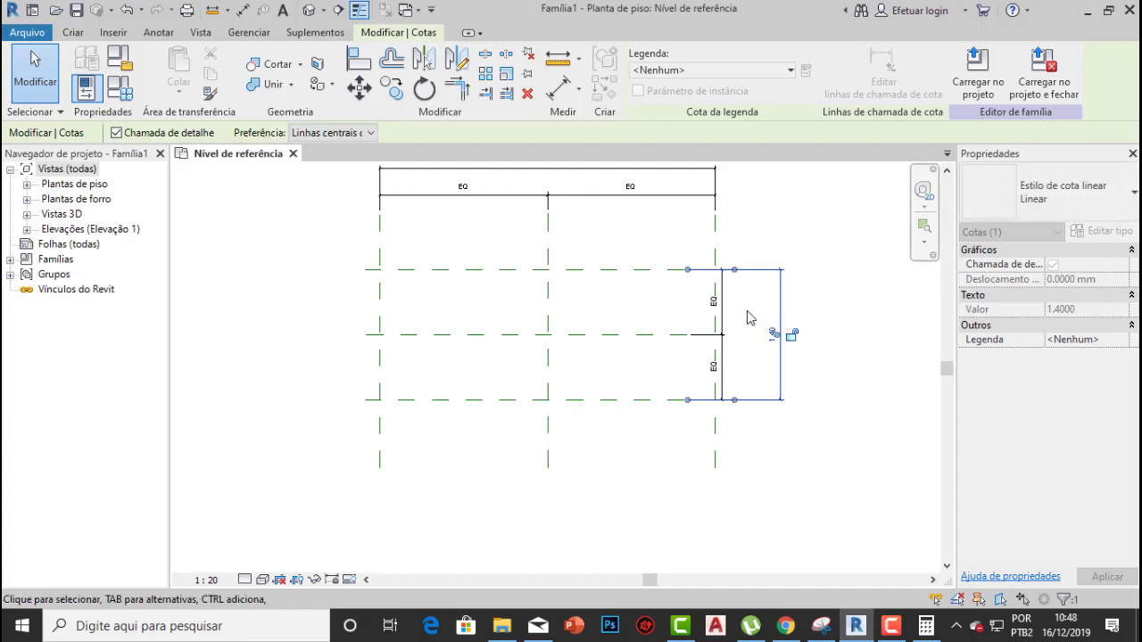
left_click(714, 326)
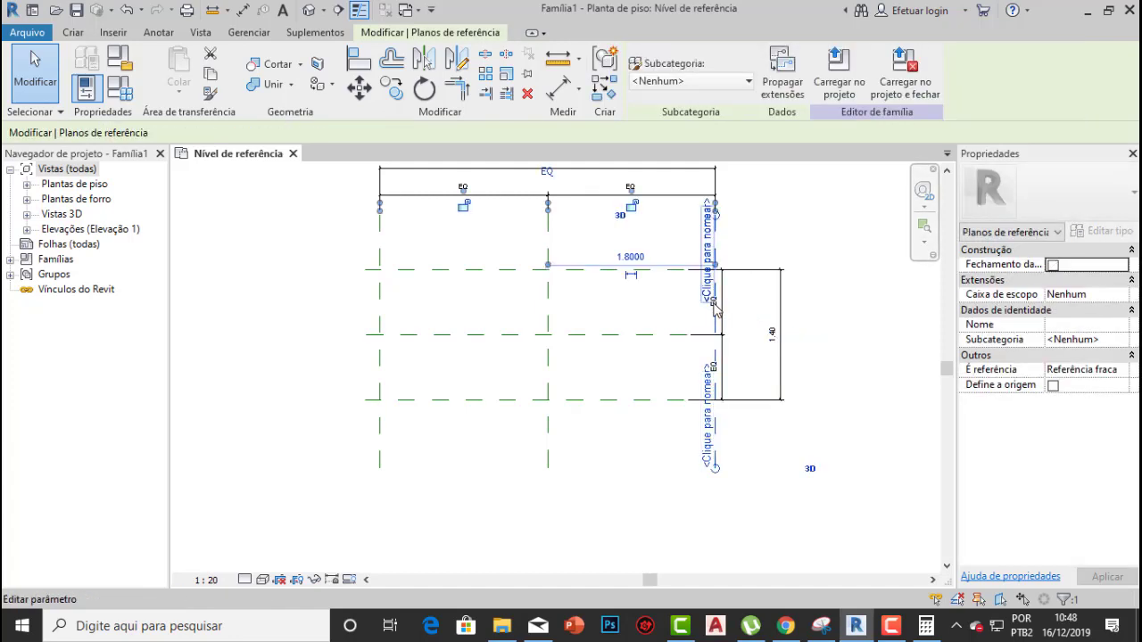
scroll(705, 297, "up", 5)
key("Escape")
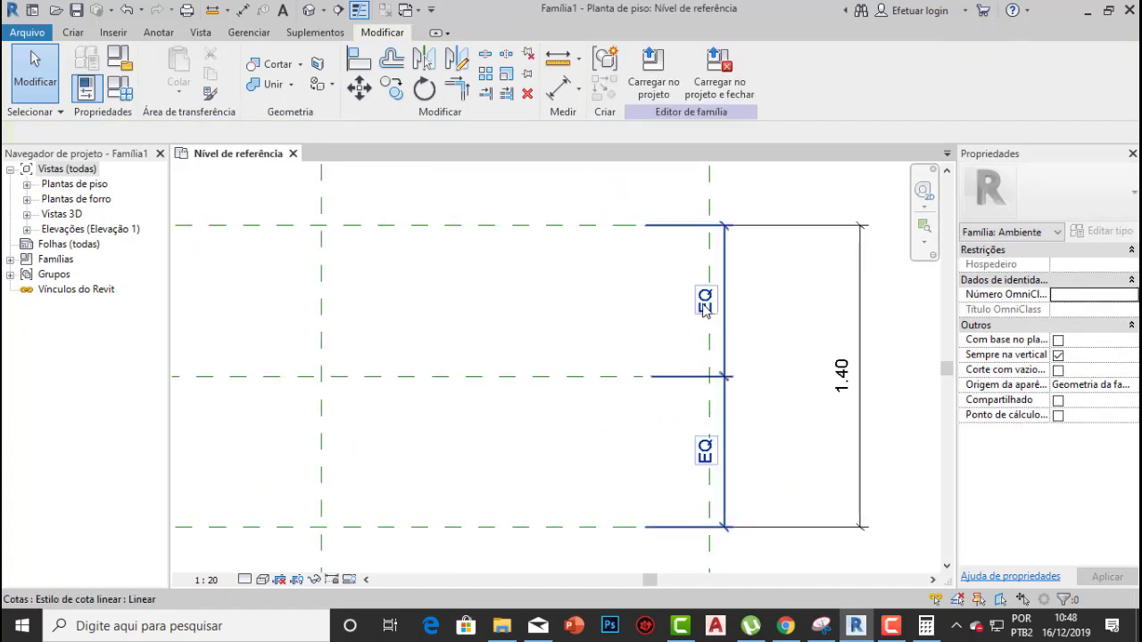
left_click(705, 307)
left_click_drag(721, 377, 818, 375)
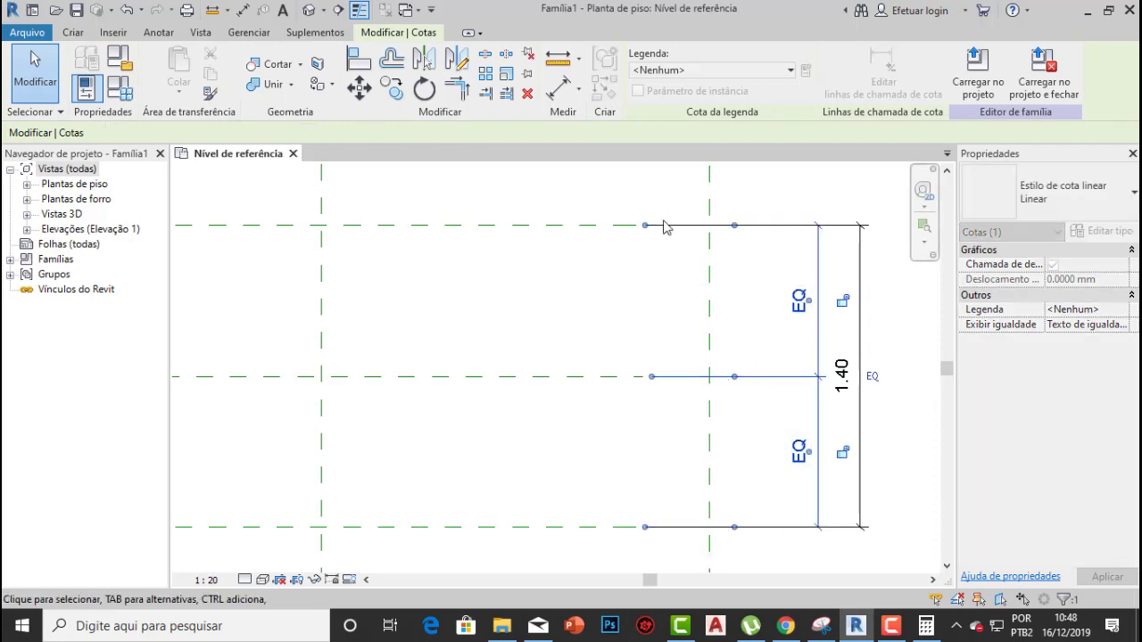
Shorten the three witness lines of the vertical EQ dimension so they start outside the right vertical reference plane
left_click_drag(645, 227, 739, 226)
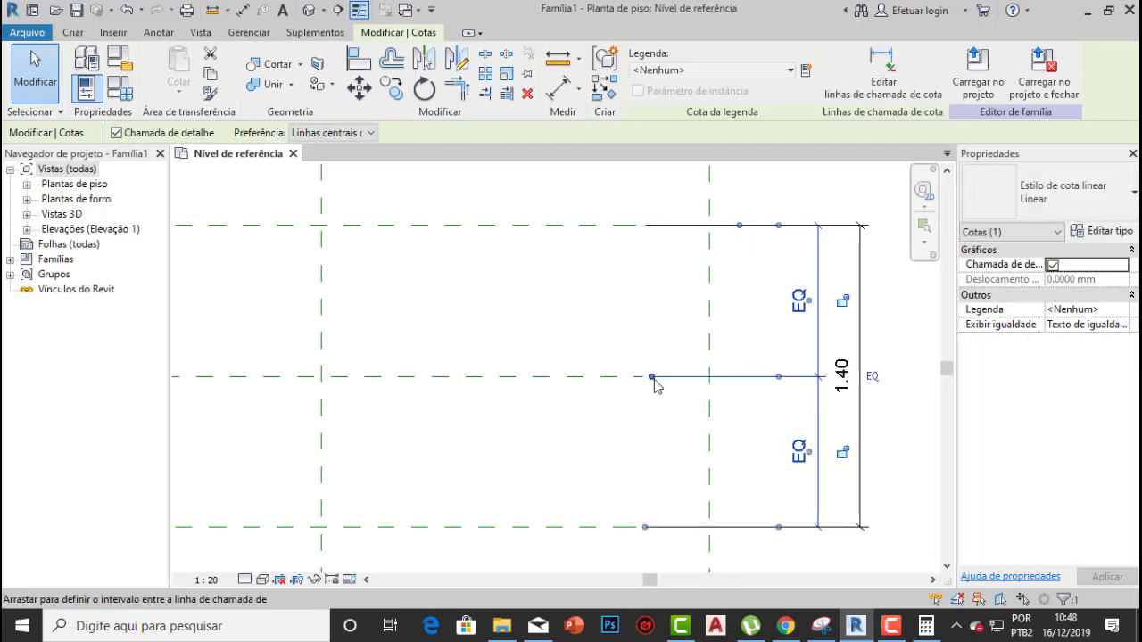
left_click_drag(654, 383, 734, 382)
scroll(683, 421, "down", 3)
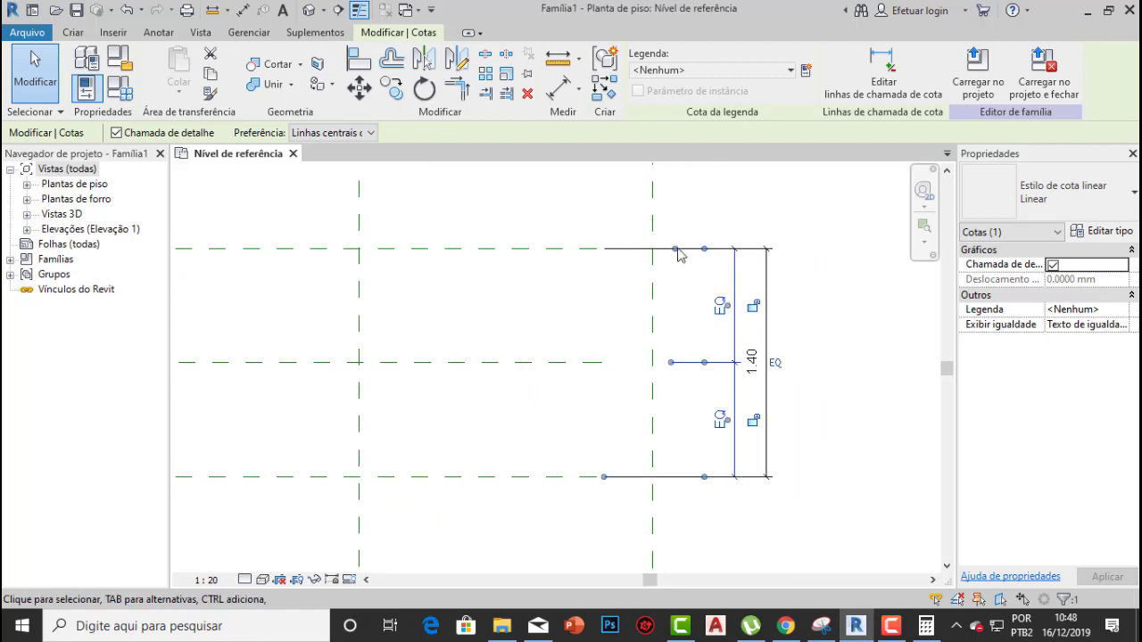
left_click(675, 250)
left_click_drag(603, 476, 678, 482)
Extend the right ends of the upper and lower horizontal reference planes past the right vertical reference plane
left_click(593, 250)
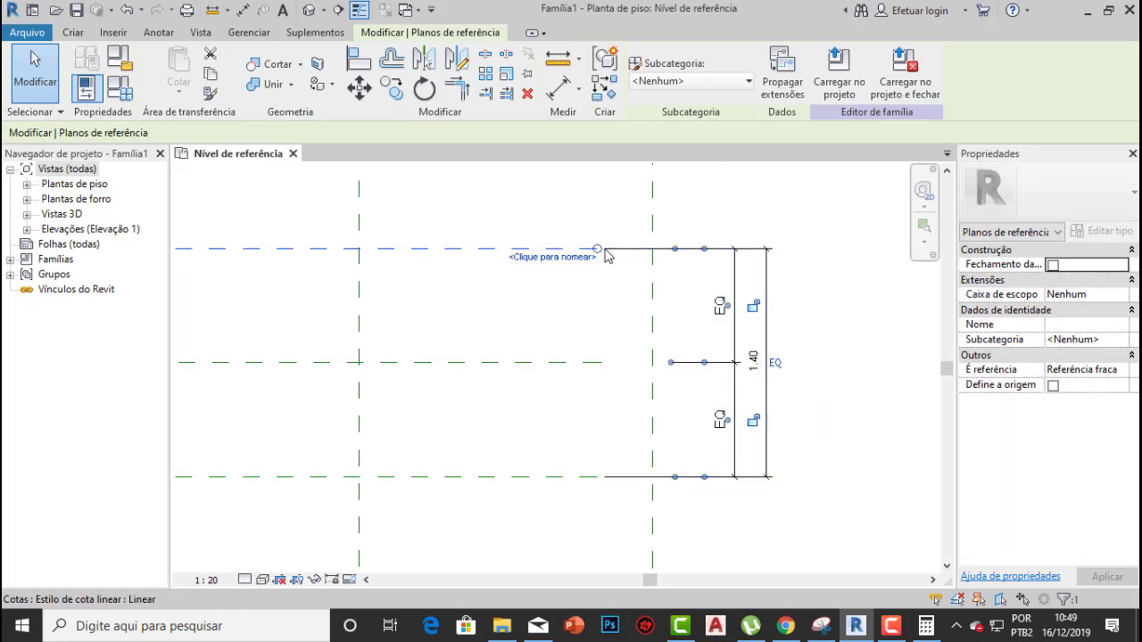
scroll(782, 303, "down", 2)
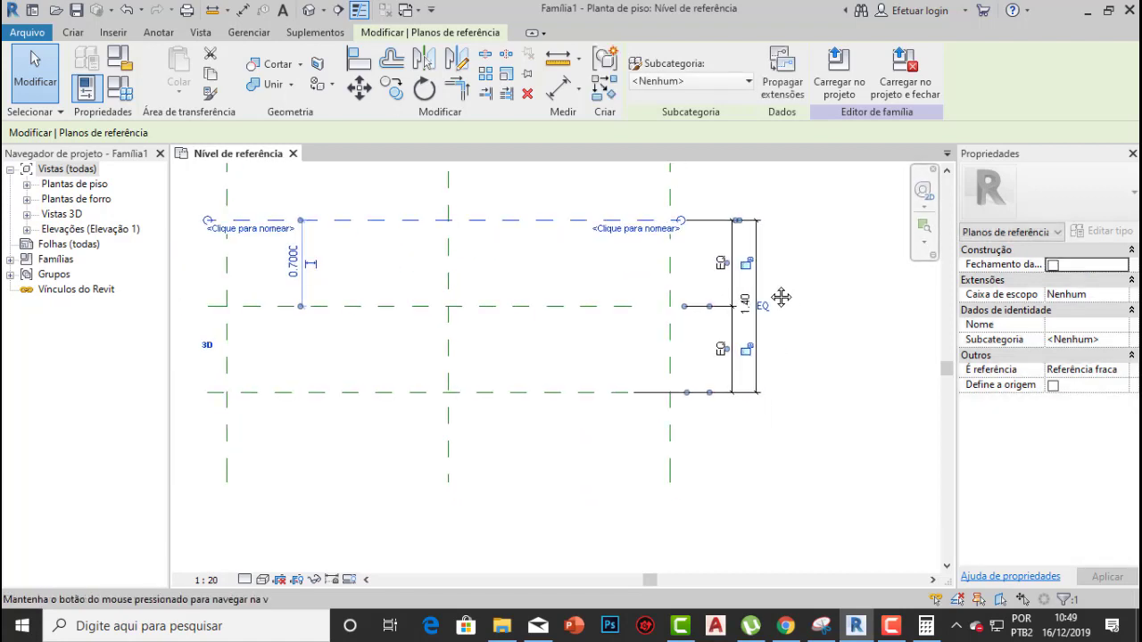
left_click(615, 393)
left_click_drag(628, 393, 687, 392)
left_click(700, 446)
scroll(730, 413, "down", 1)
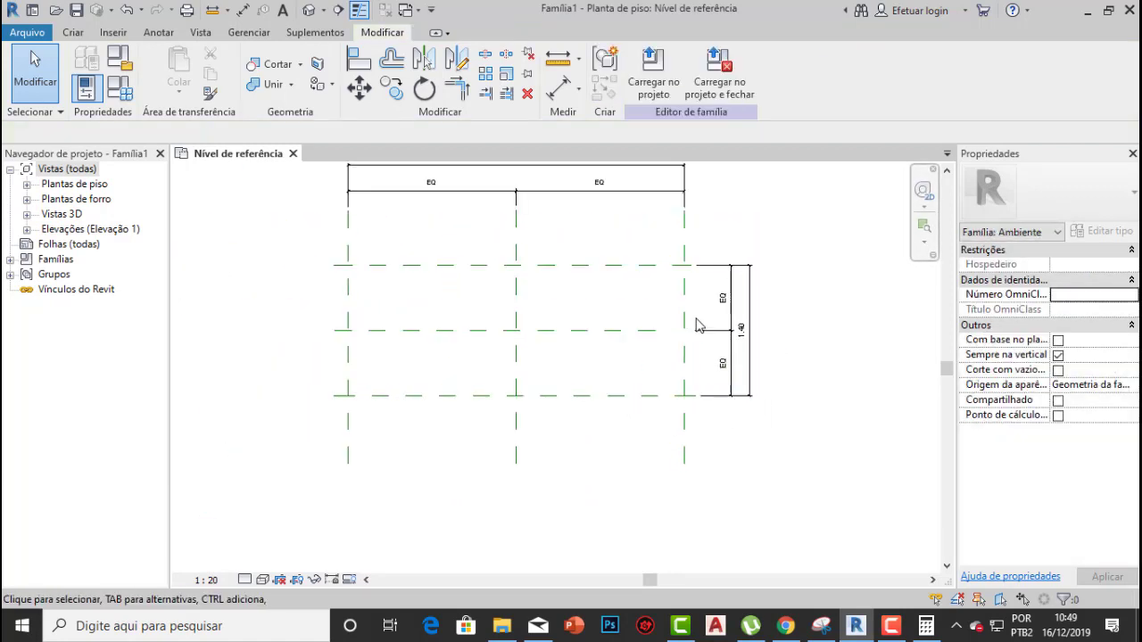
middle_click_drag(722, 281, 723, 308)
scroll(721, 303, "down", 1)
scroll(722, 291, "up", 1)
Set the lower horizontal reference plane's distance from the centre horizontal plane to 1 m
left_click(729, 314)
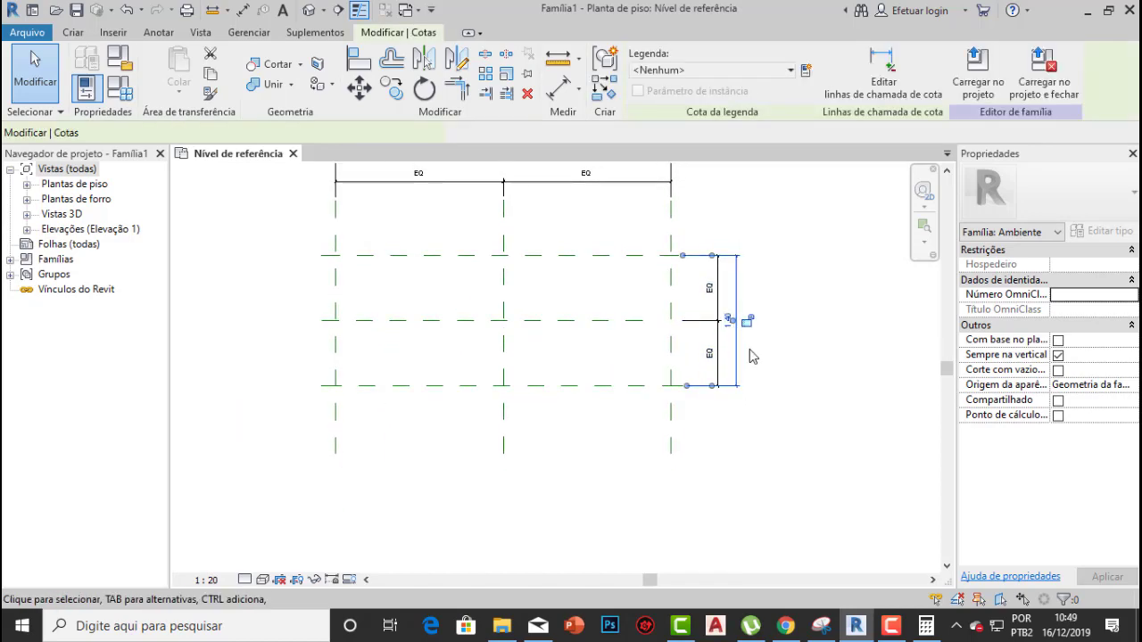
left_click(646, 380)
left_click(638, 386)
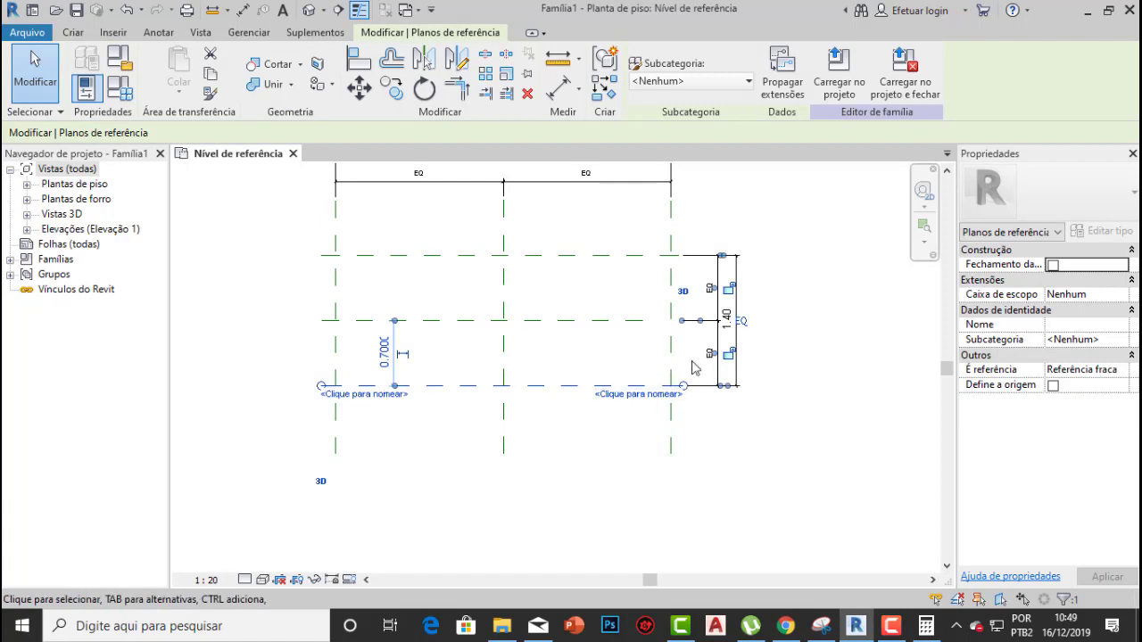
middle_click_drag(453, 375, 480, 357)
left_click(411, 334)
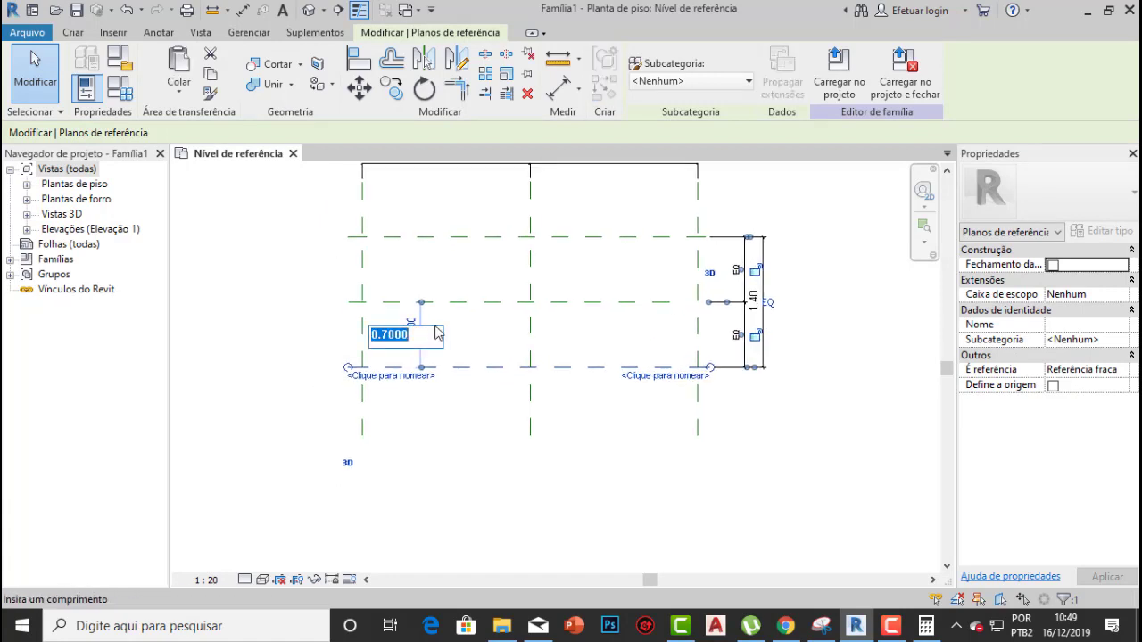
key("Return")
scroll(438, 333, "down", 3)
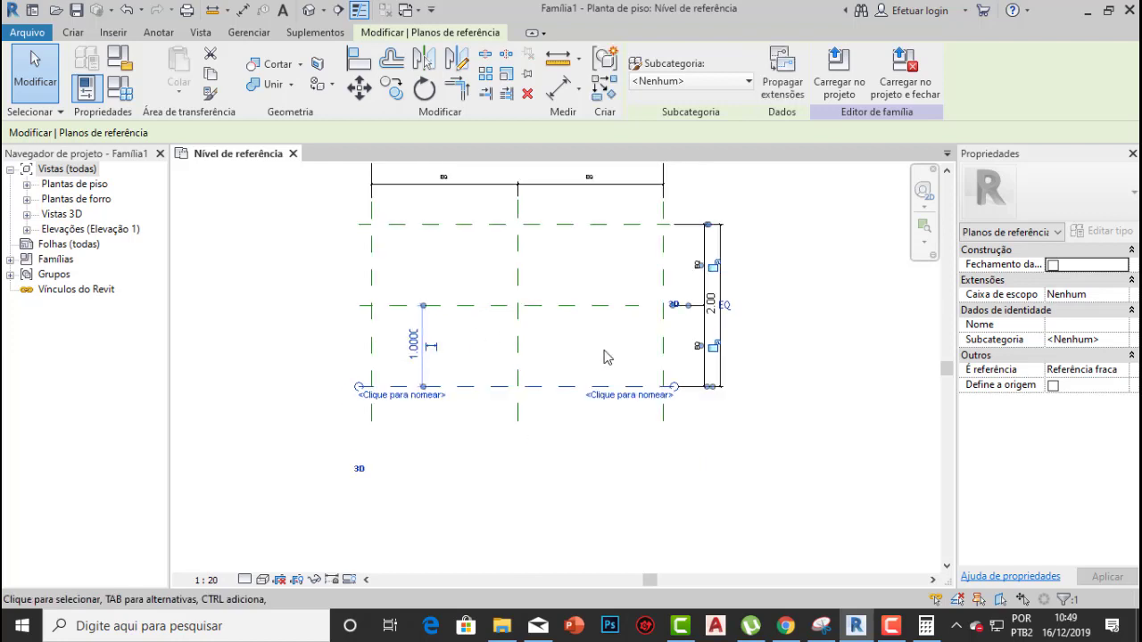
left_click(665, 351)
Examine the overall width and depth dimensions and the equality constraints of the reference plane grid
scroll(649, 310, "up", 5)
scroll(655, 297, "down", 1)
middle_click_drag(467, 206, 572, 395)
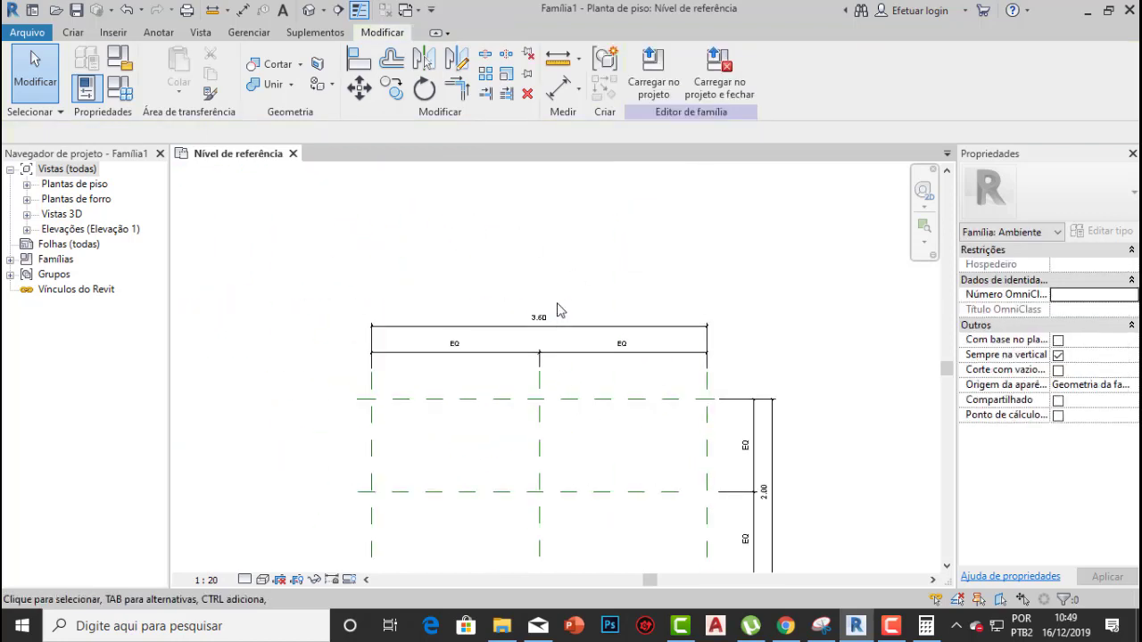
scroll(557, 307, "down", 1)
middle_click_drag(622, 361, 596, 297)
scroll(524, 254, "up", 1)
scroll(571, 259, "up", 1)
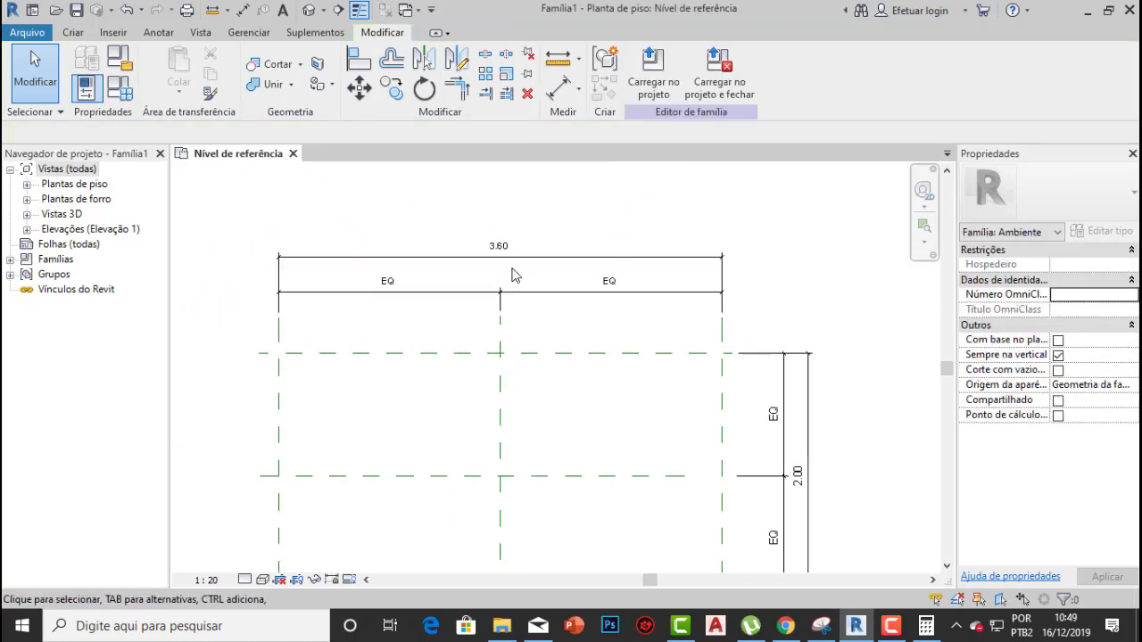
scroll(535, 265, "down", 1)
scroll(685, 403, "up", 5)
middle_click_drag(729, 425, 677, 348)
scroll(700, 409, "down", 1)
scroll(675, 348, "down", 1)
scroll(704, 352, "up", 1)
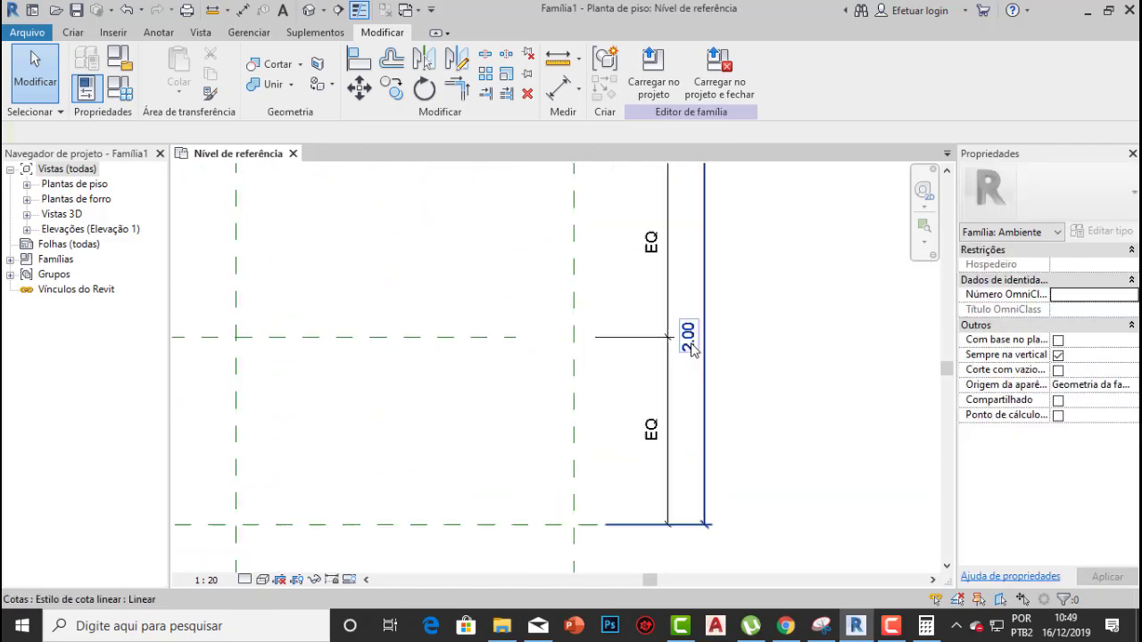
scroll(693, 337, "down", 1)
scroll(693, 333, "down", 1)
middle_click_drag(475, 257, 544, 299)
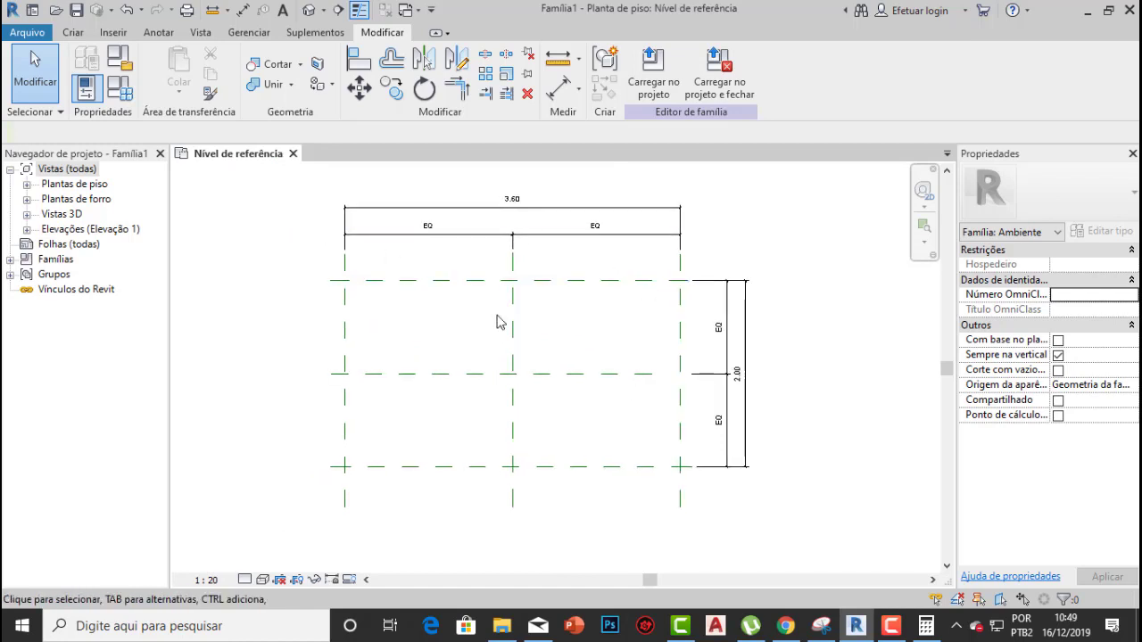
Open the front elevation view (Parte frontal)
left_click(27, 229)
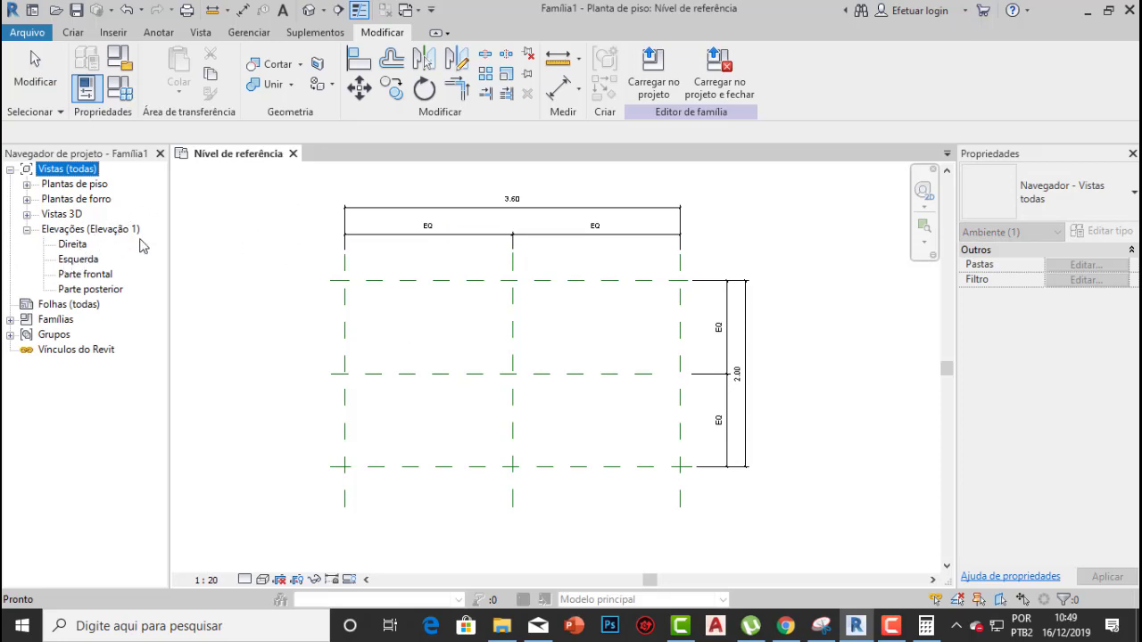
double_click(90, 274)
scroll(509, 299, "up", 4)
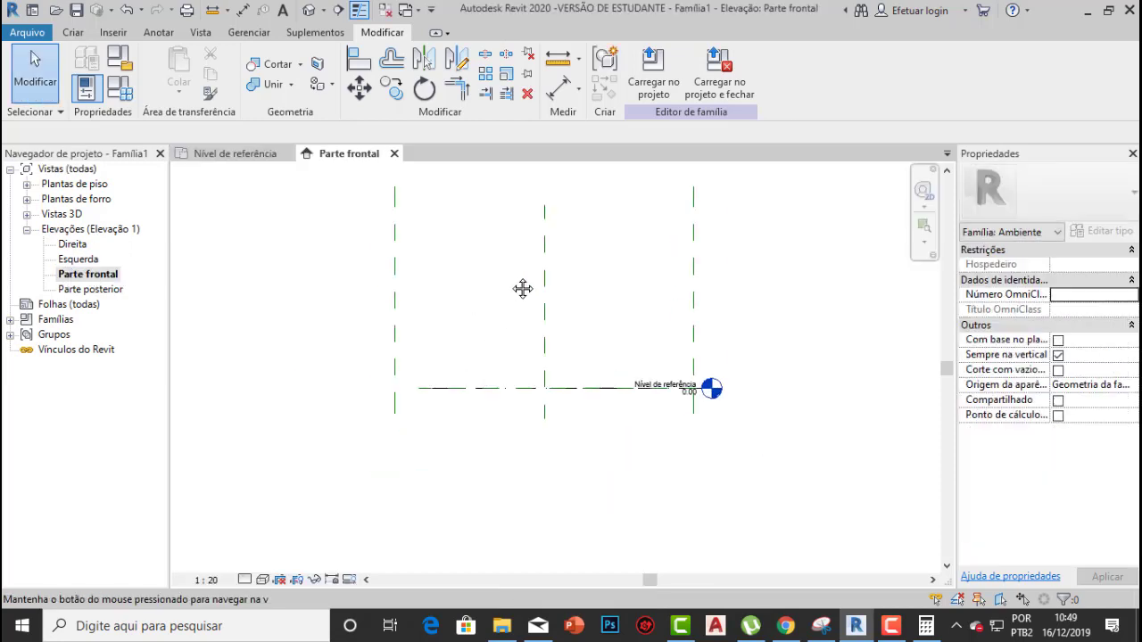
Extend the horizontal reference plane at the reference level past both outer vertical planes in the front elevation
left_click(423, 391)
left_click_drag(421, 390, 340, 381)
scroll(562, 412, "down", 3)
middle_click_drag(578, 419, 310, 352)
scroll(468, 345, "up", 2)
left_click_drag(535, 326, 693, 312)
left_click(612, 410)
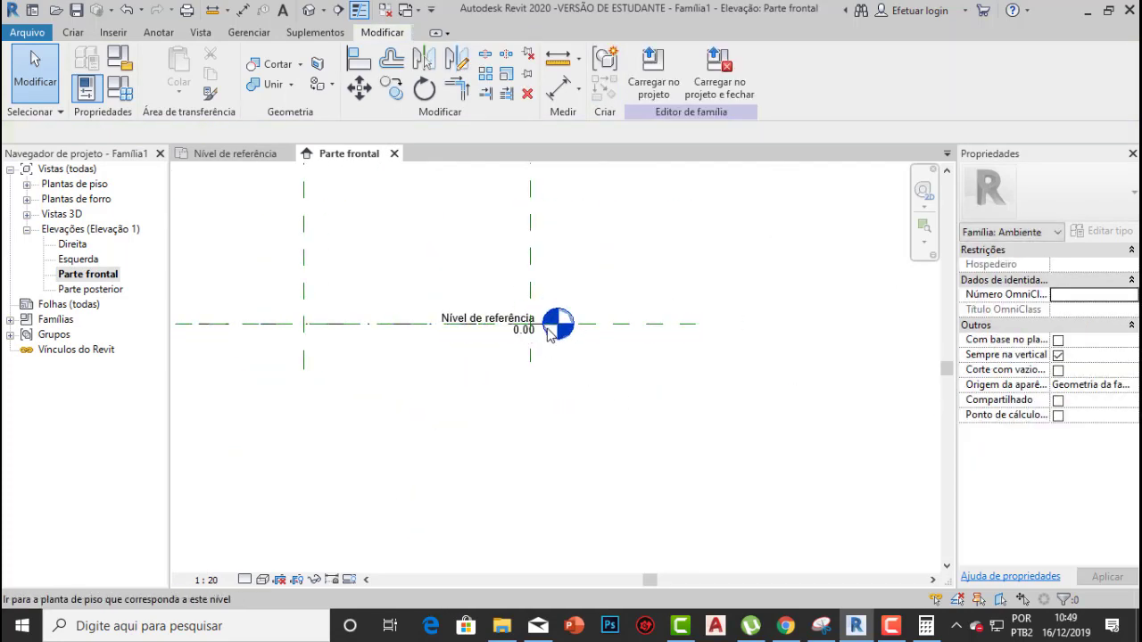
Extend the reference level line in the front elevation past the outer vertical reference plane on the level head's side
left_click(382, 328)
left_click_drag(546, 332, 740, 321)
left_click(637, 441)
middle_click_drag(617, 383, 529, 378)
Create a similar horizontal reference plane offset 2 m above the one at the reference level, picking that plane as the base
left_click(358, 347)
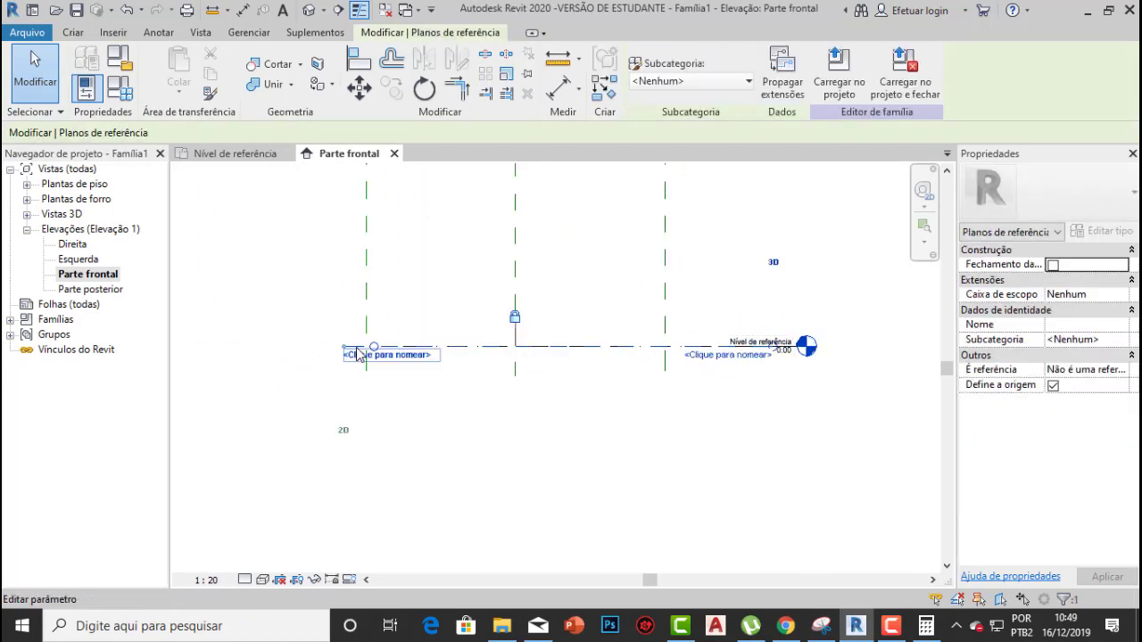
scroll(370, 343, "up", 2)
key("r")
key("p")
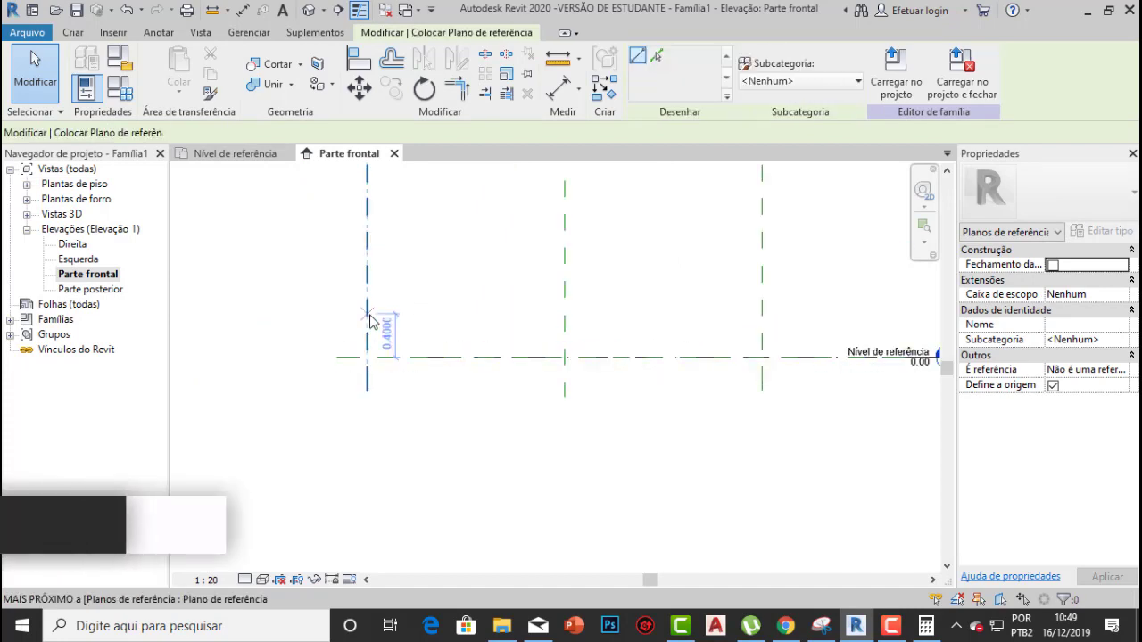
scroll(349, 292, "down", 2)
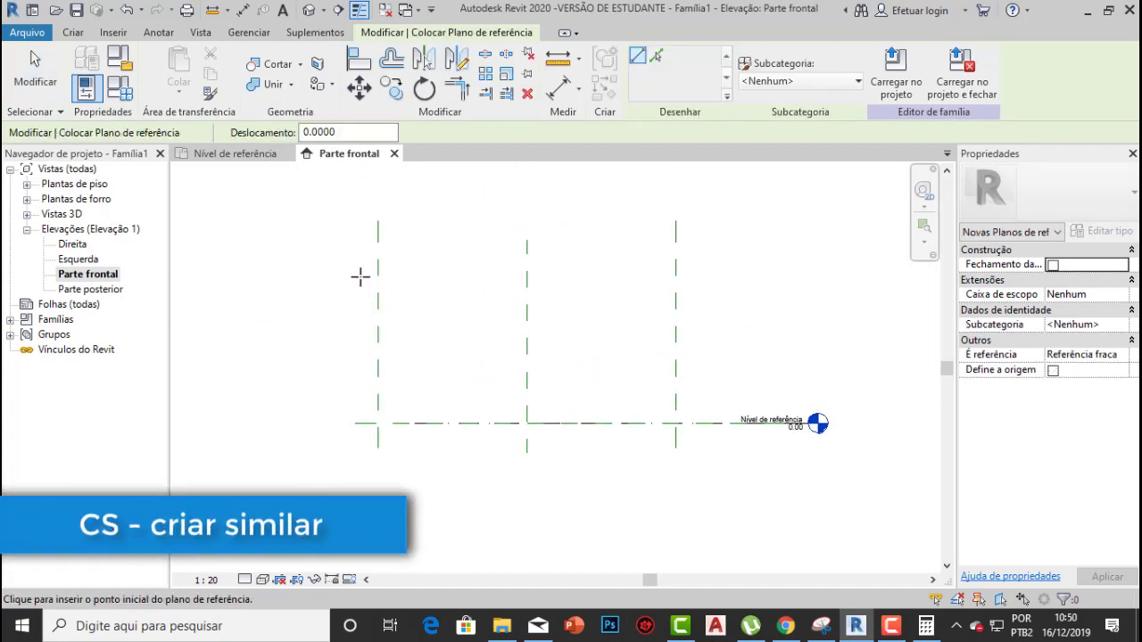
left_click(656, 58)
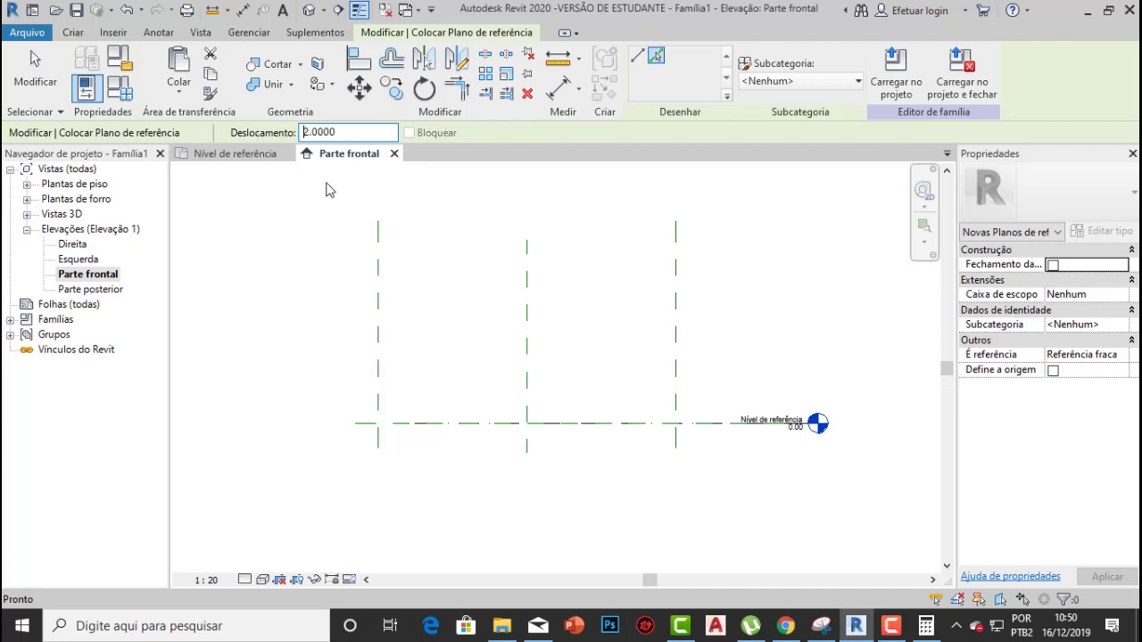
left_click(371, 429)
scroll(413, 294, "down", 2)
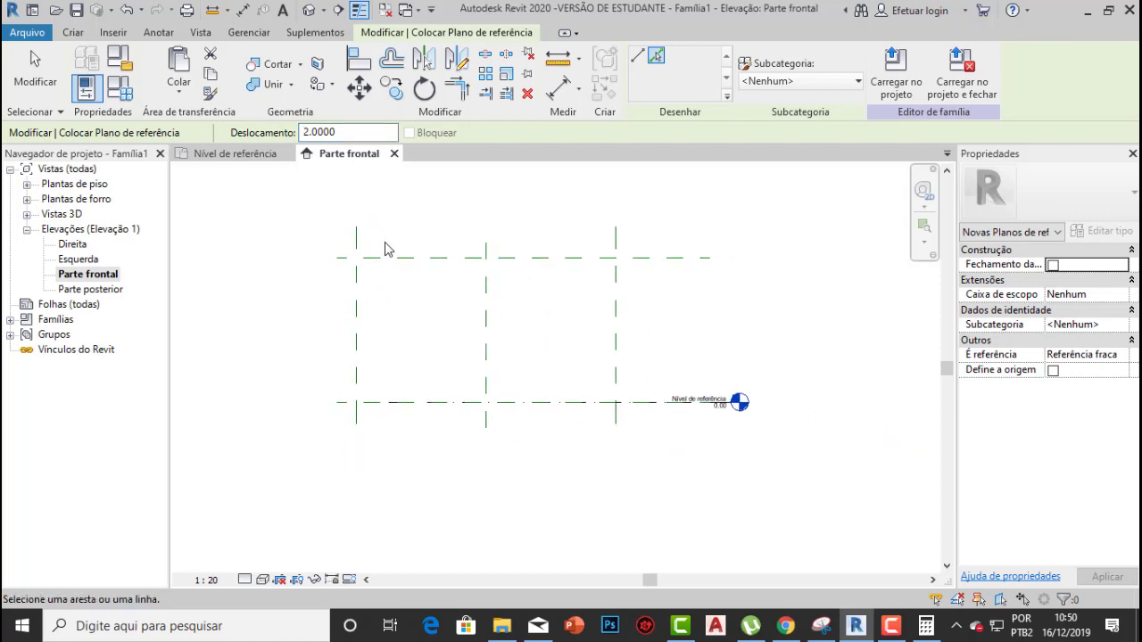
Add an aligned dimension between the upper and lower horizontal reference planes, placed outside the left vertical plane
left_click(243, 10)
scroll(390, 298, "up", 1)
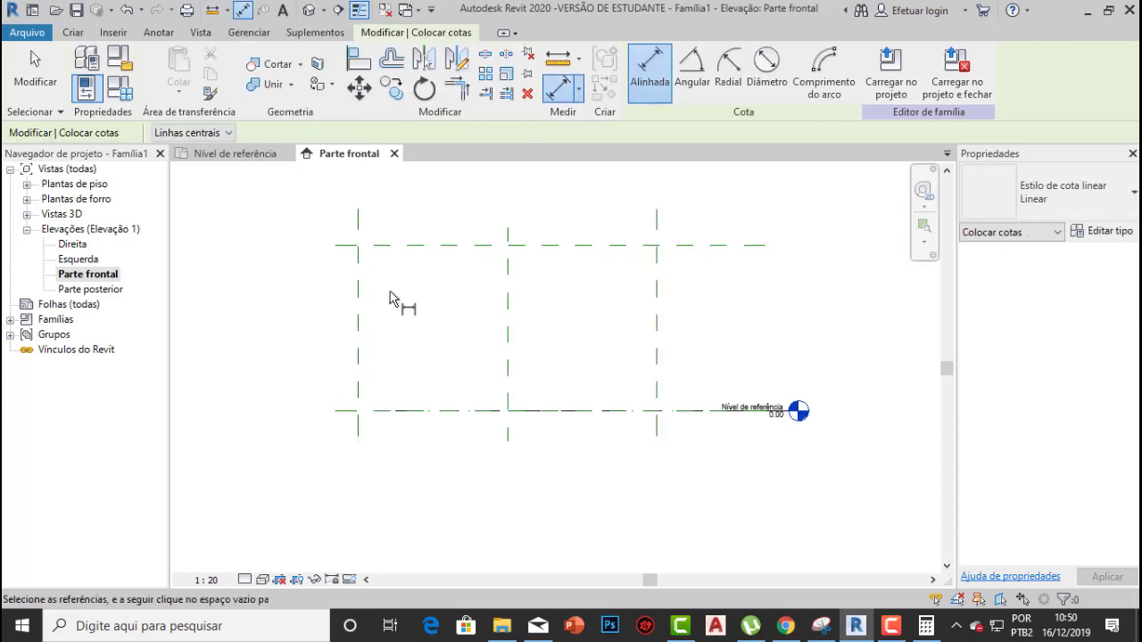
left_click(402, 245)
left_click(382, 413)
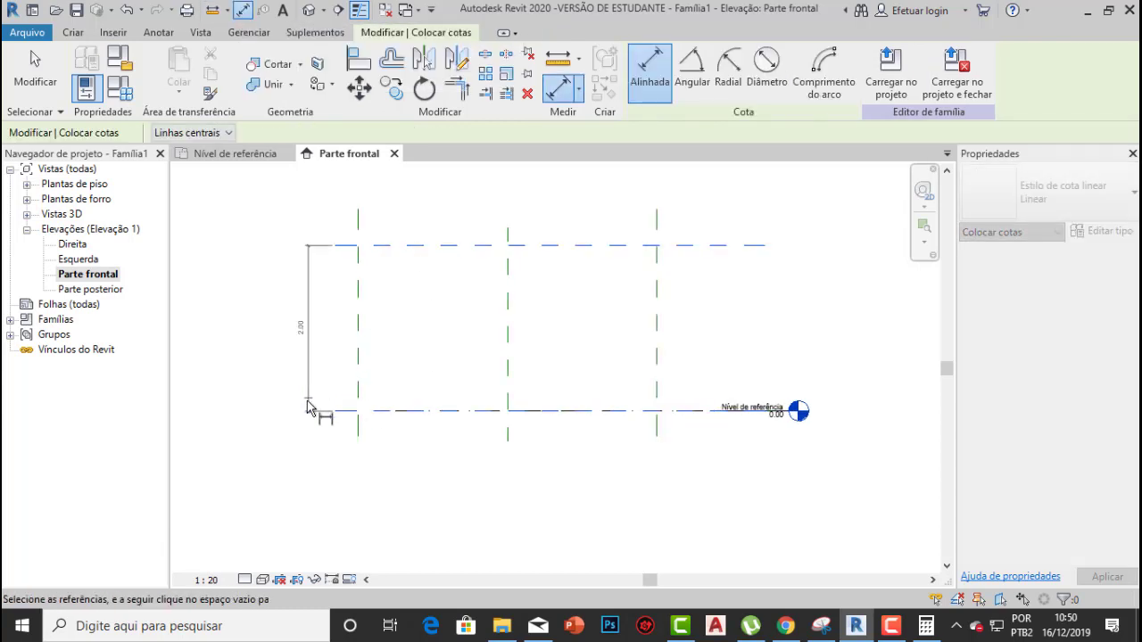
left_click(313, 314)
scroll(314, 334, "up", 2)
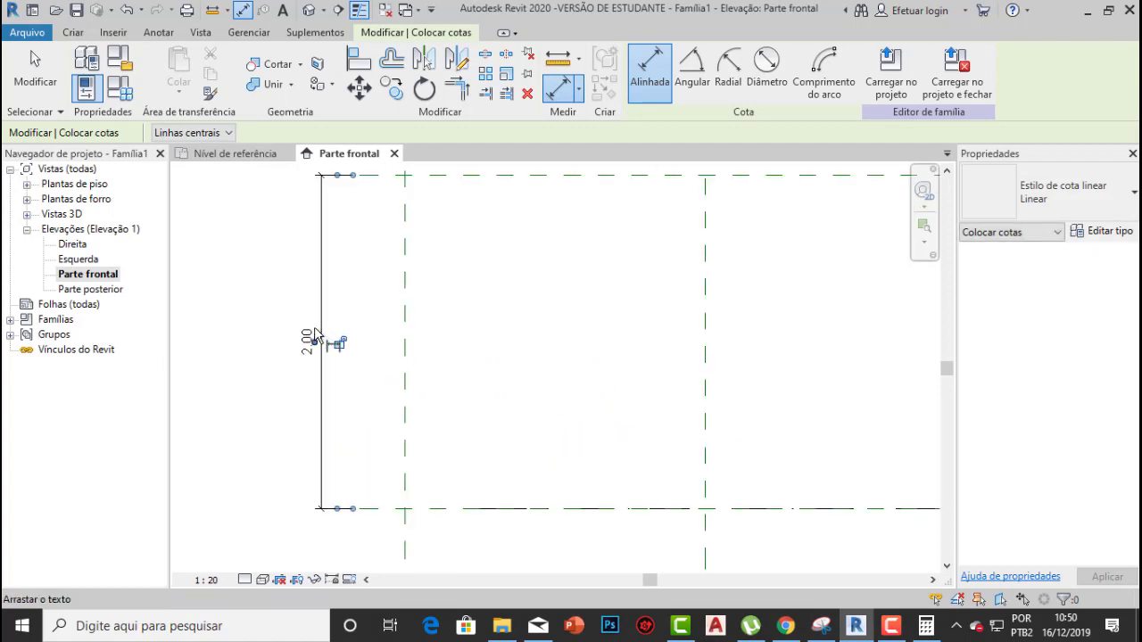
Return to the reference level plan (Nível de referência) and examine the reference plane grid with its dimensions
scroll(321, 332, "down", 3)
left_click(246, 157)
key("d")
key("i")
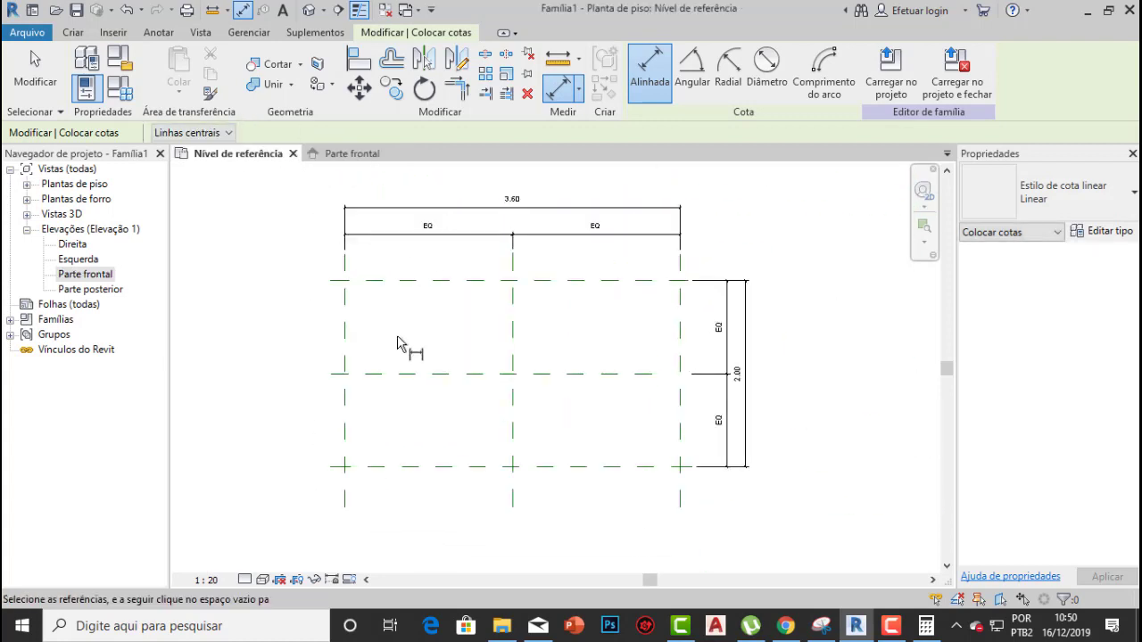
middle_click_drag(403, 339, 423, 339)
middle_click_drag(529, 372, 528, 338)
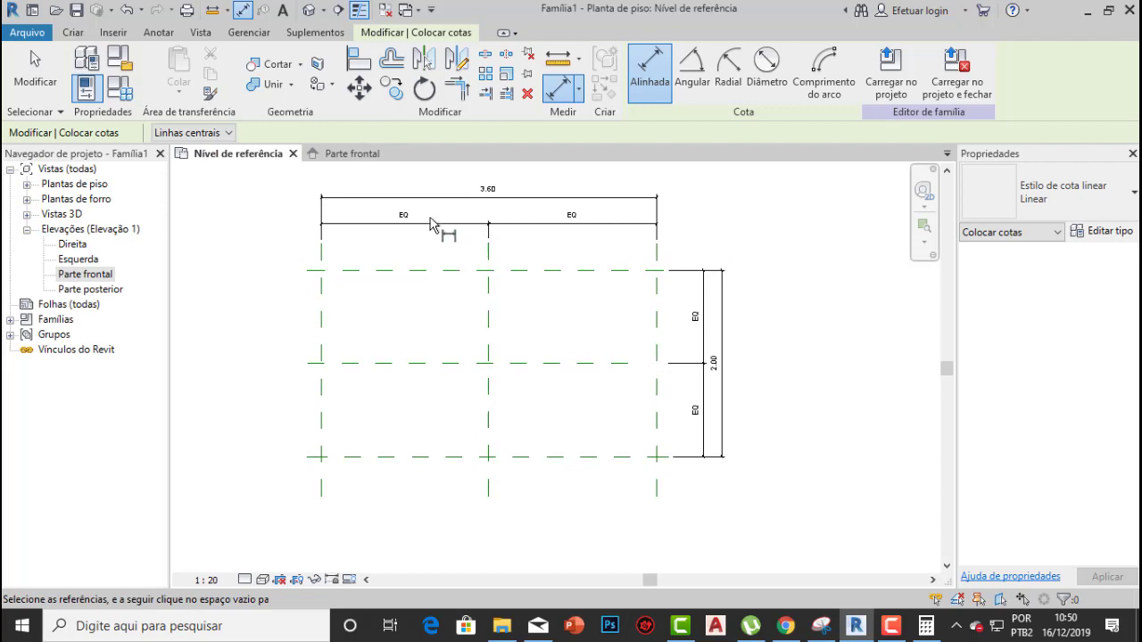
left_click(353, 153)
left_click(242, 153)
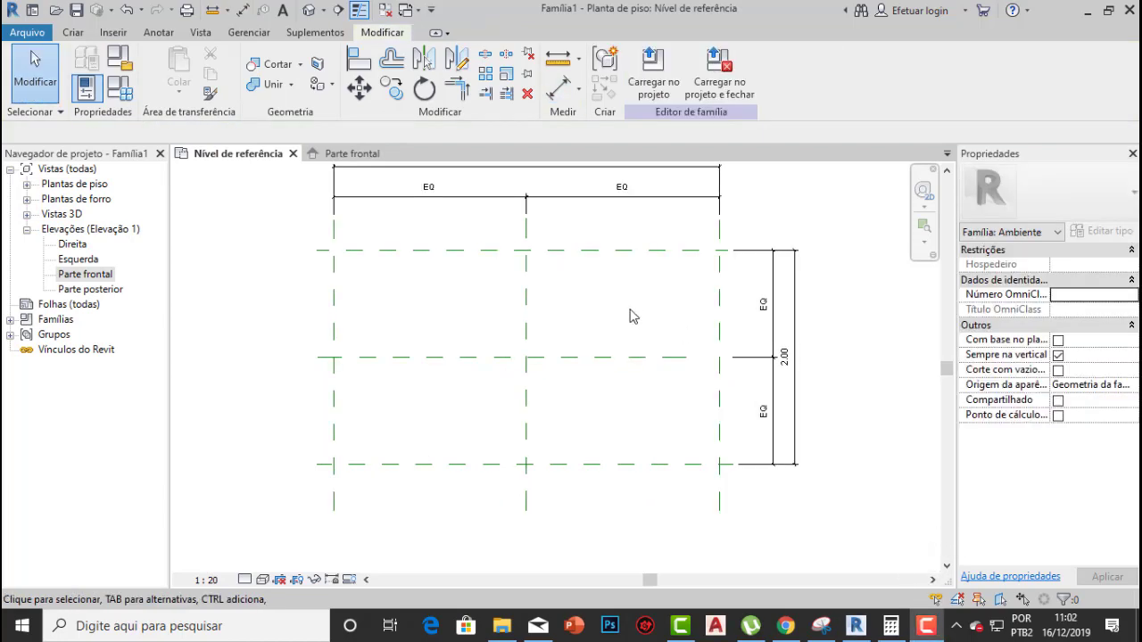
scroll(629, 315, "down", 2)
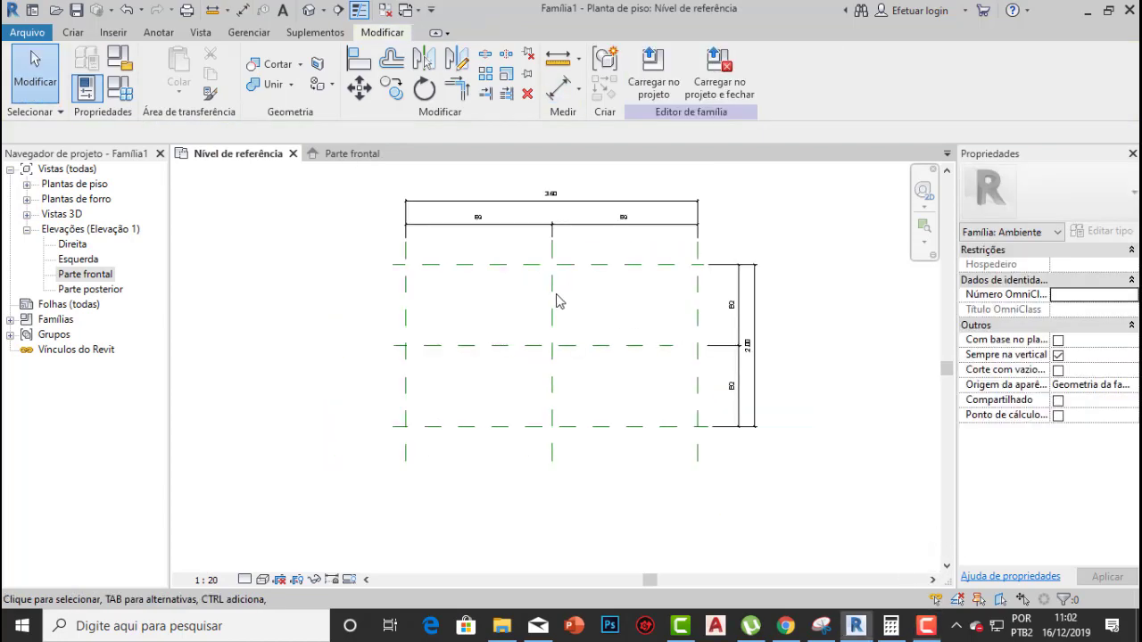
scroll(548, 284, "up", 2)
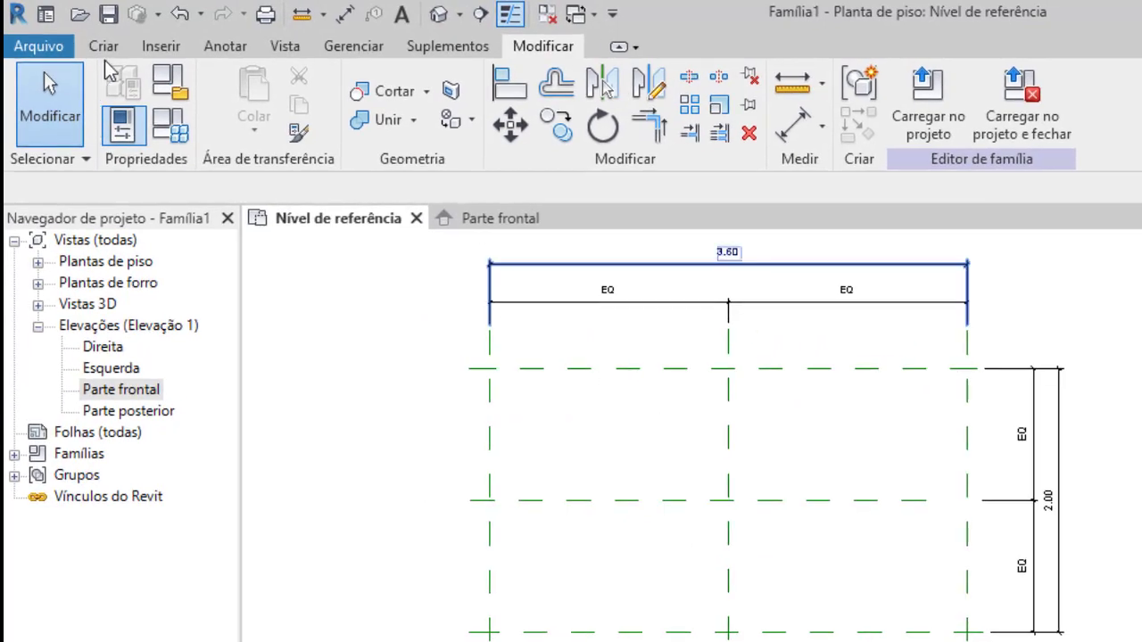
Start an extrusion and sketch a rectangle about 0.16 by 0.12 m from the upper-left intersection of the reference planes
left_click(103, 45)
left_click(246, 77)
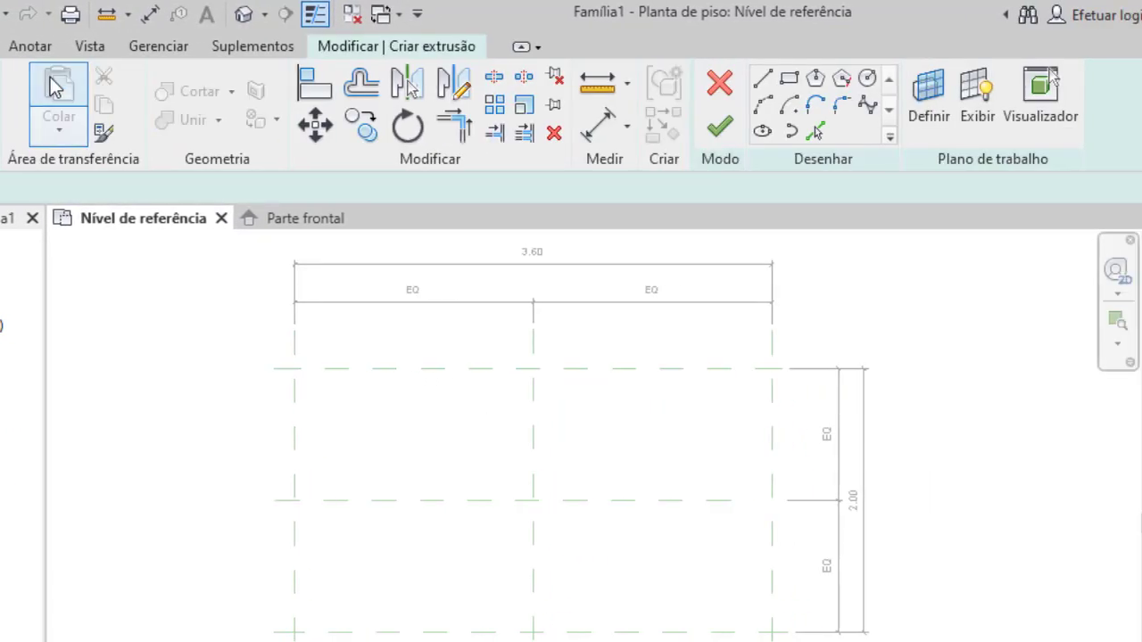
left_click(788, 81)
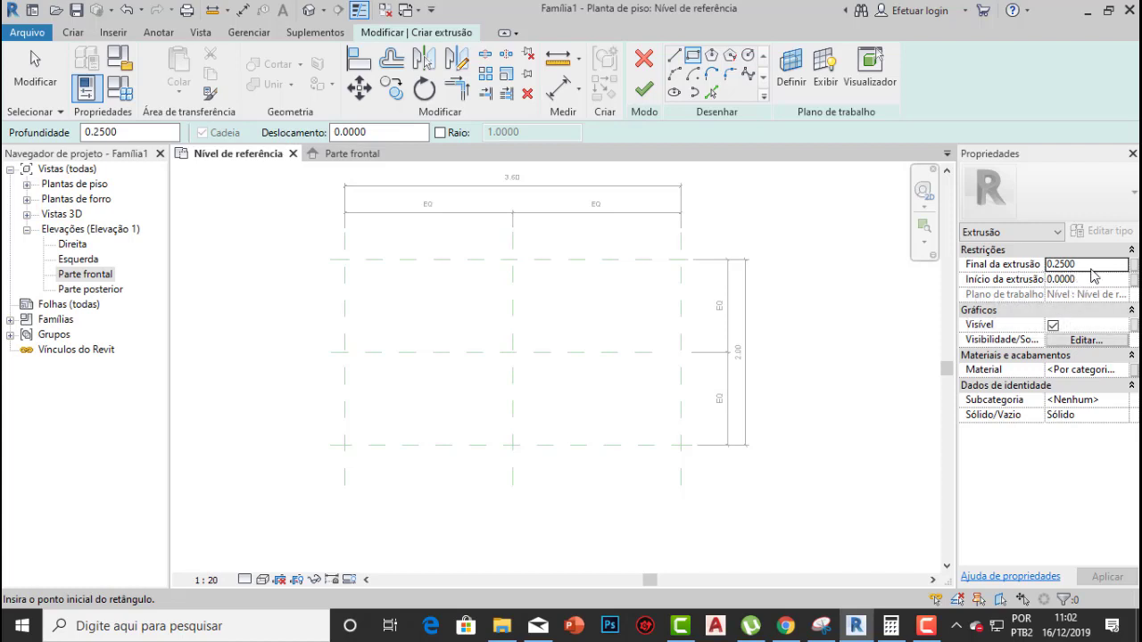
scroll(357, 263, "up", 5)
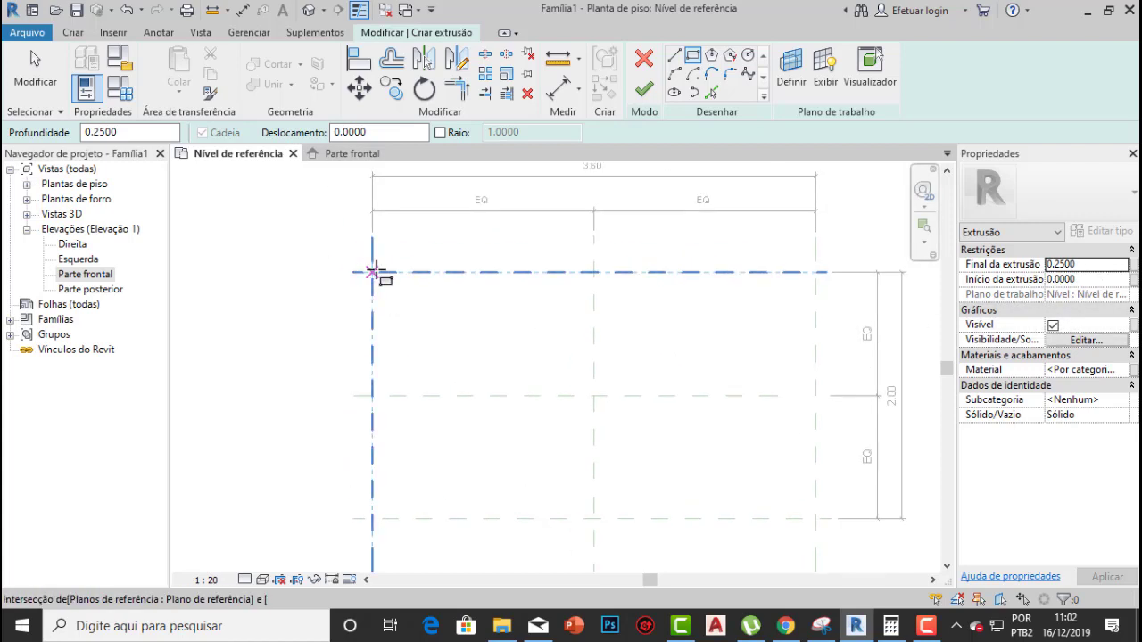
left_click(366, 279)
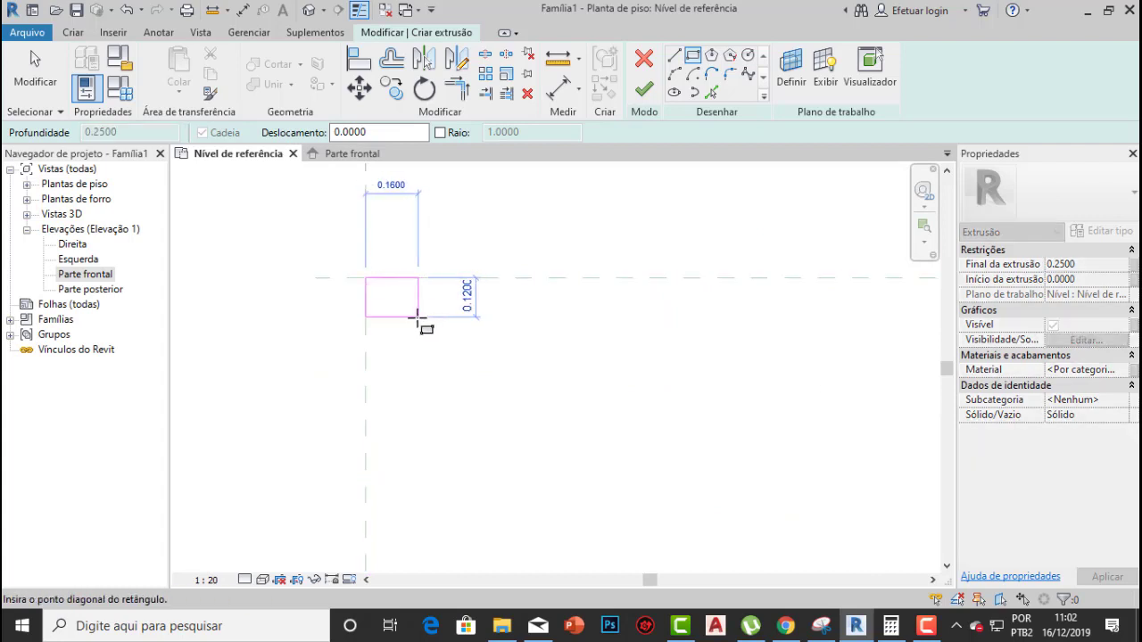
left_click(418, 317)
Set the sketched rectangle's width and height to 0.15 m each
left_click(390, 338)
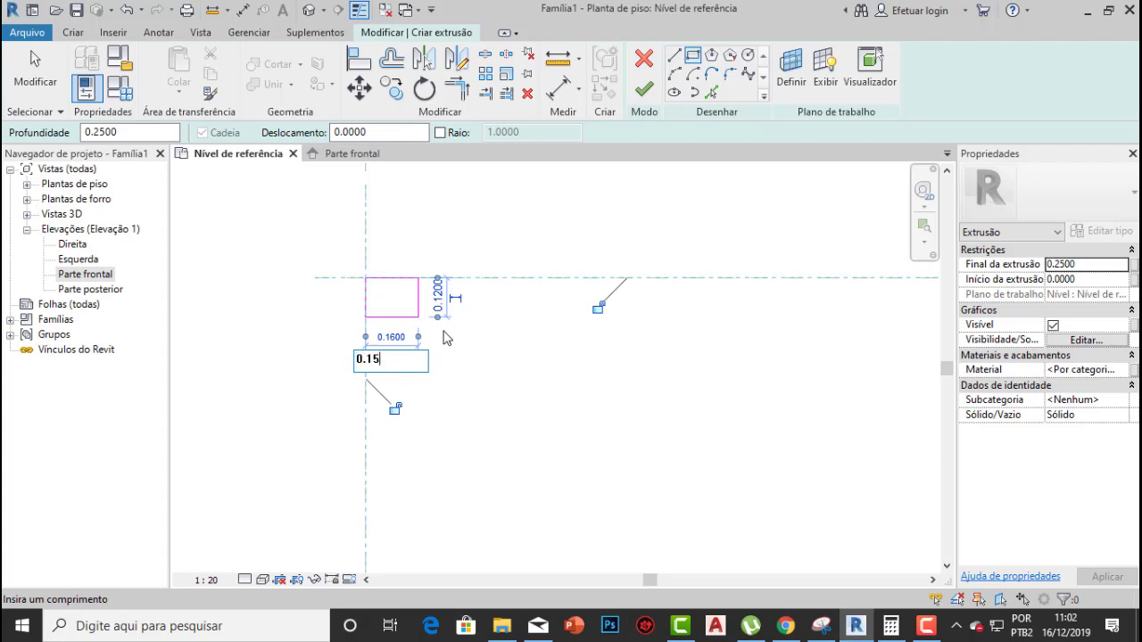
type("0.15")
key("Return")
left_click(436, 295)
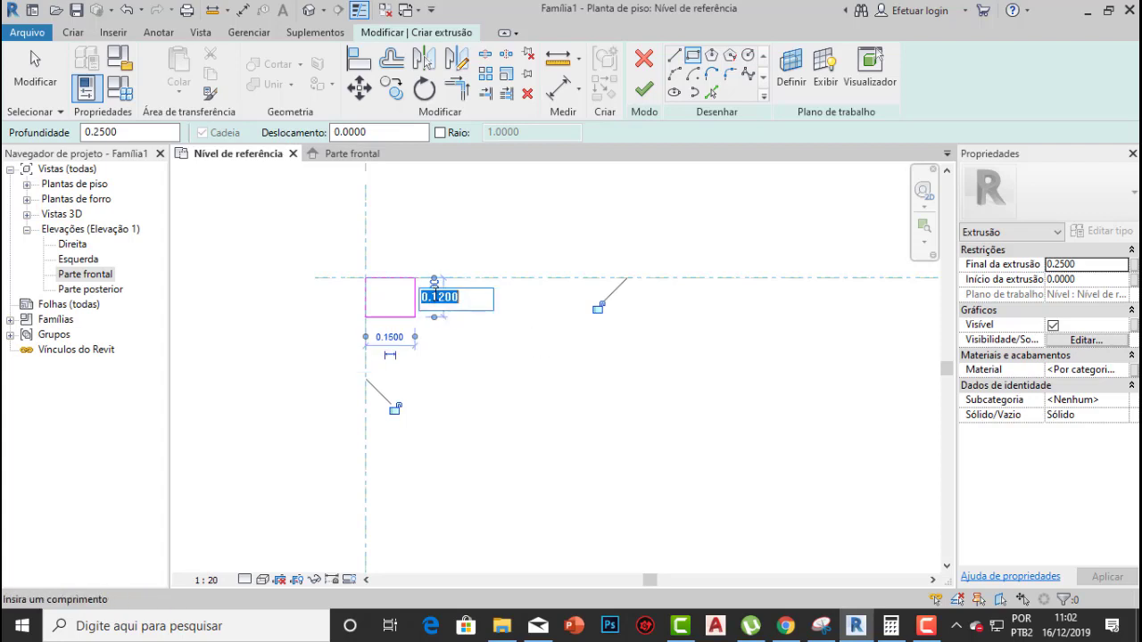
type("0.15")
key("Return")
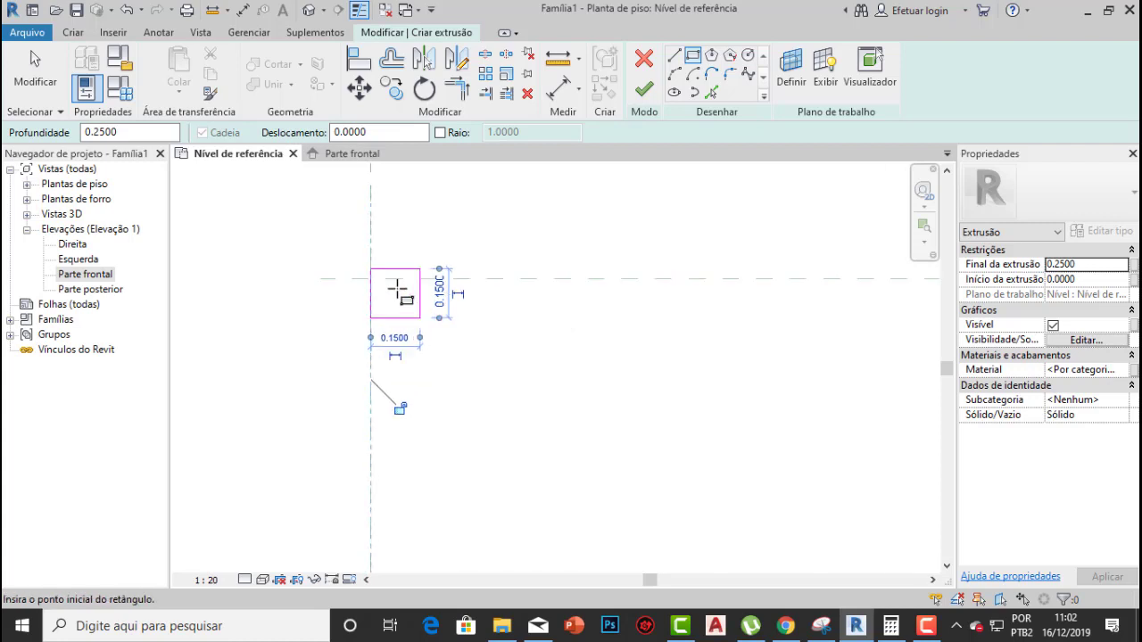
scroll(405, 287, "up", 2)
key("Escape")
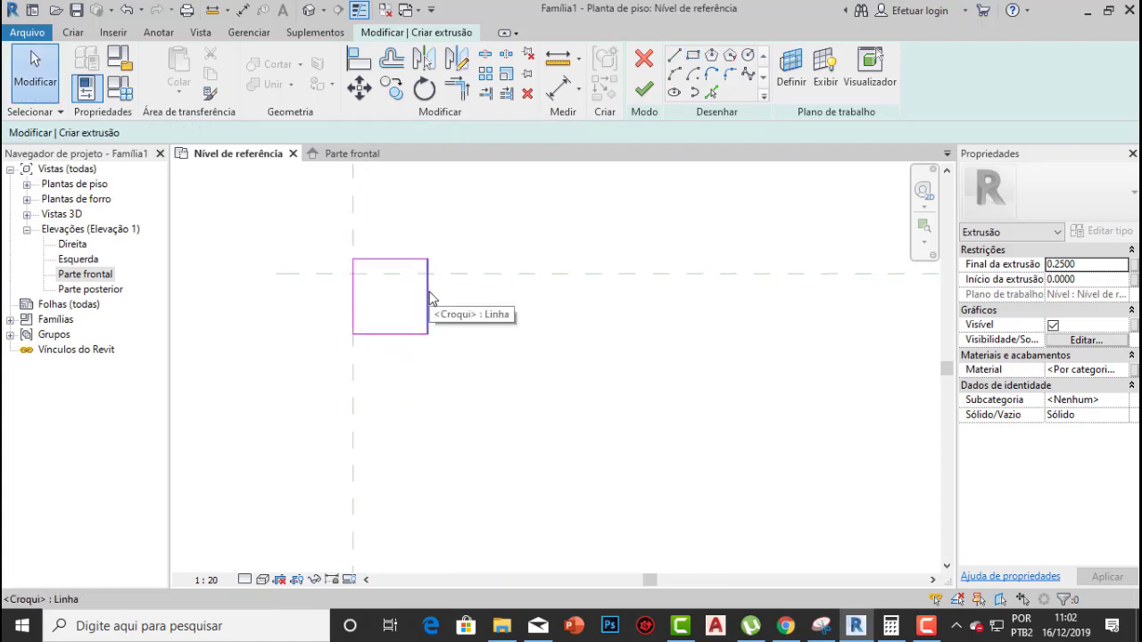
Move the whole square sketch by its upper edge's midpoint so it is centred on the left vertical reference plane
key("Tab")
left_click(429, 297)
key("m")
key("v")
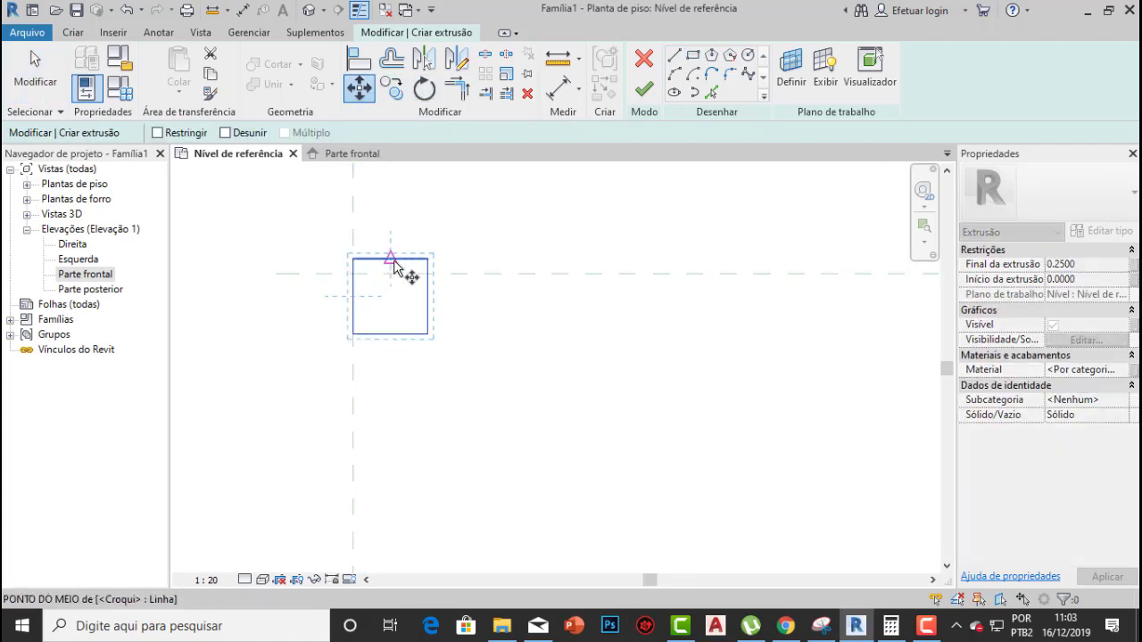
left_click(389, 259)
left_click(354, 259)
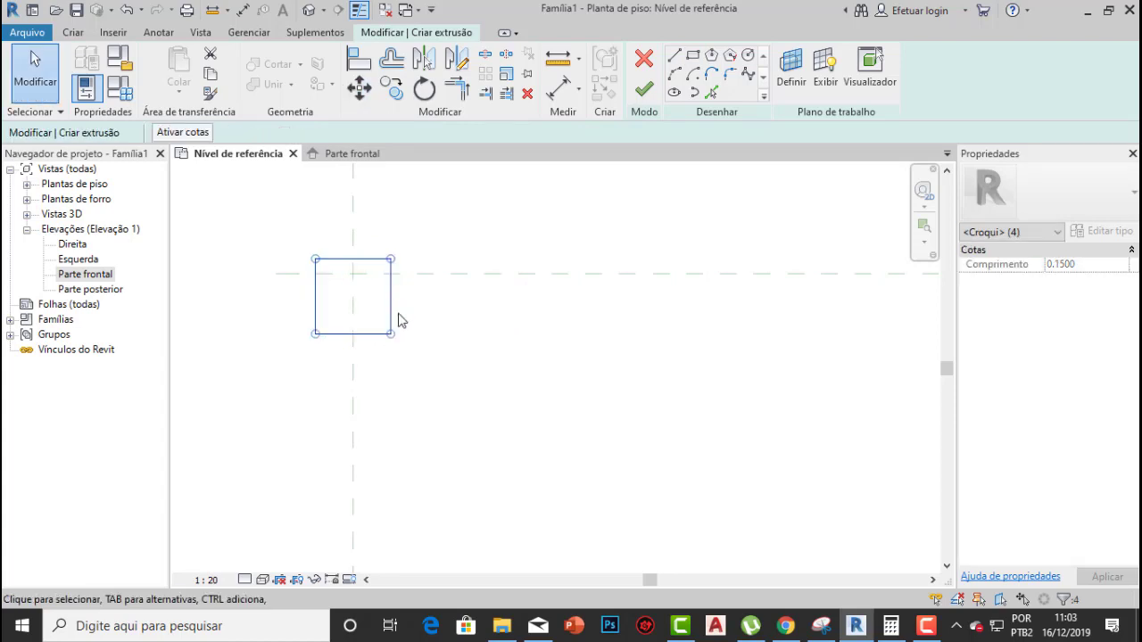
Move the square by its left edge's midpoint so it is centred on the upper horizontal reference plane
key("m")
key("v")
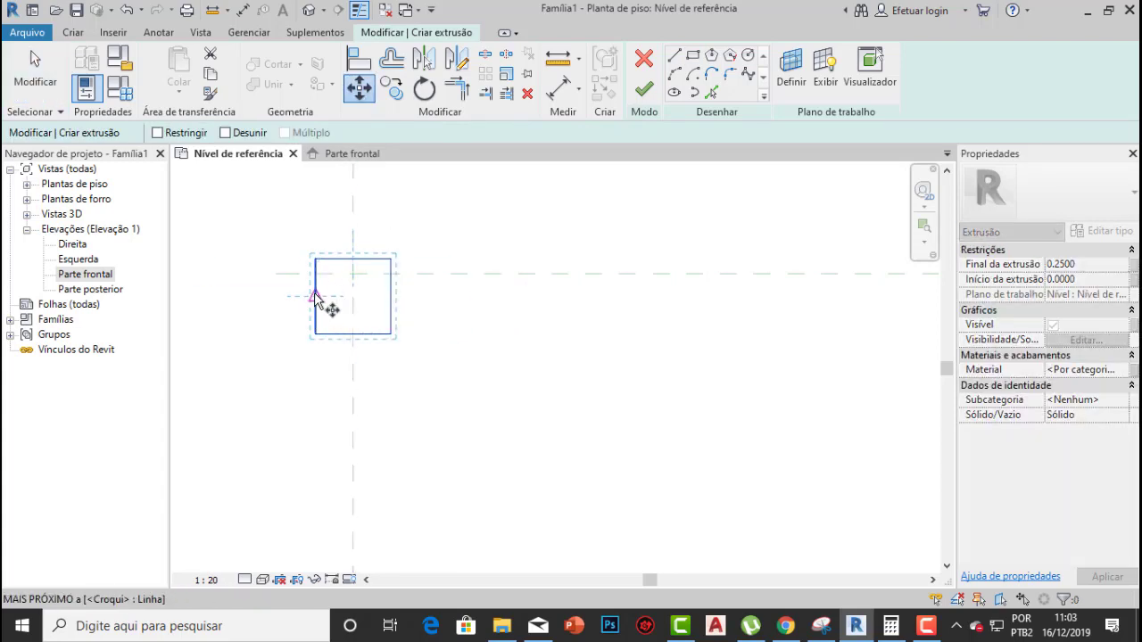
left_click(315, 296)
left_click(315, 274)
key("Escape")
key("Escape")
scroll(416, 312, "down", 2)
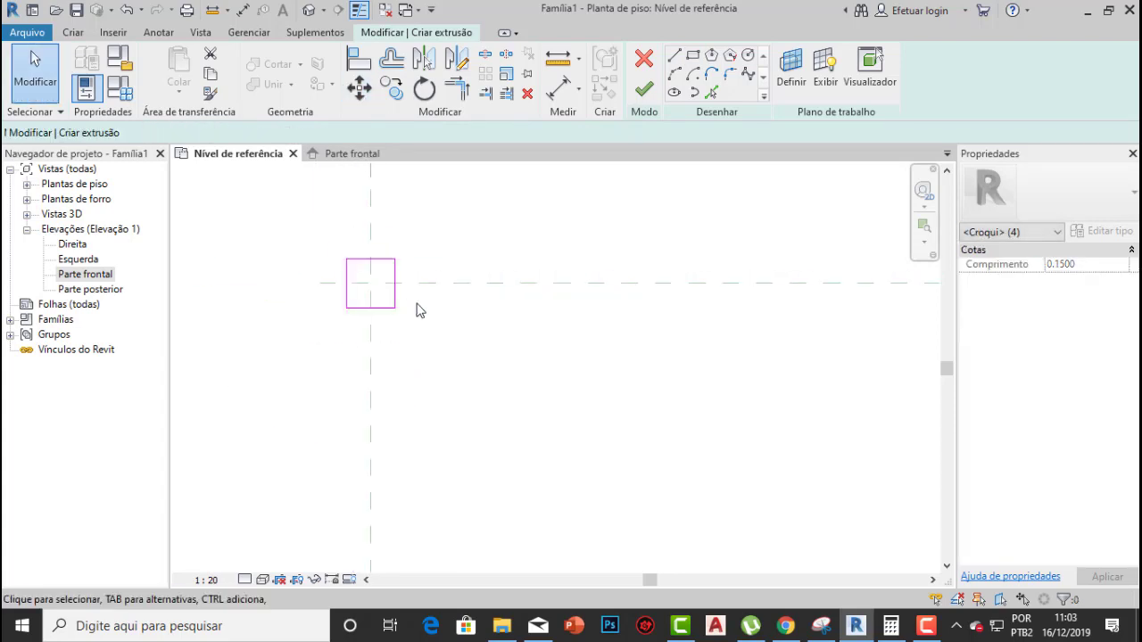
key("Tab")
left_click(395, 286)
left_click(442, 259)
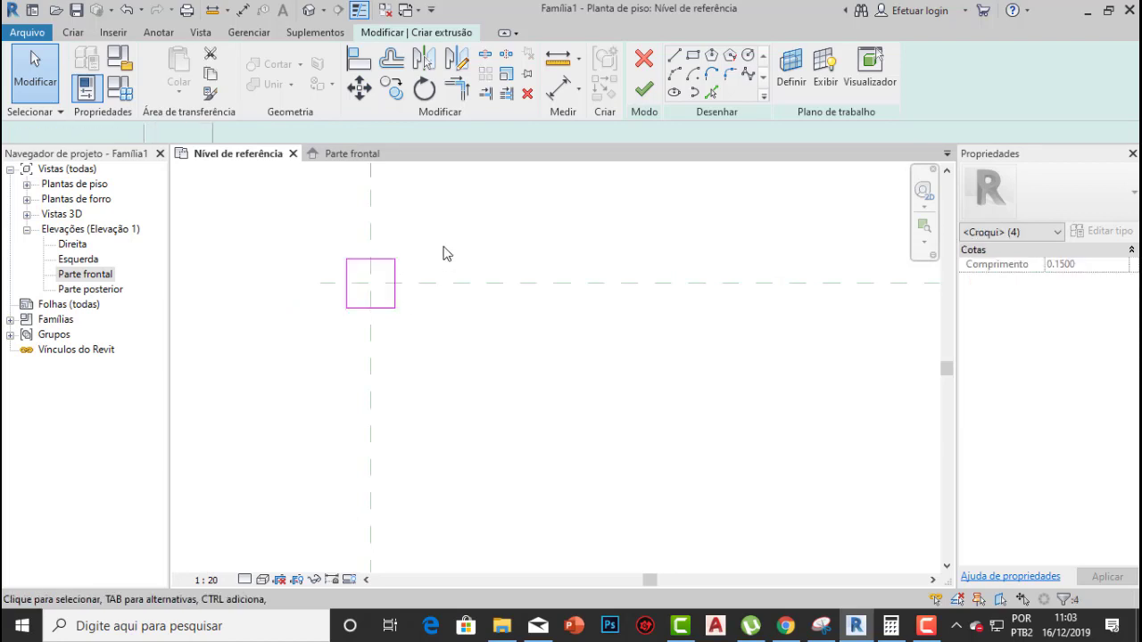
Copy the square from its centre in multiple mode to the upper-right reference plane intersection, 3.6 m away
scroll(395, 281, "up", 1)
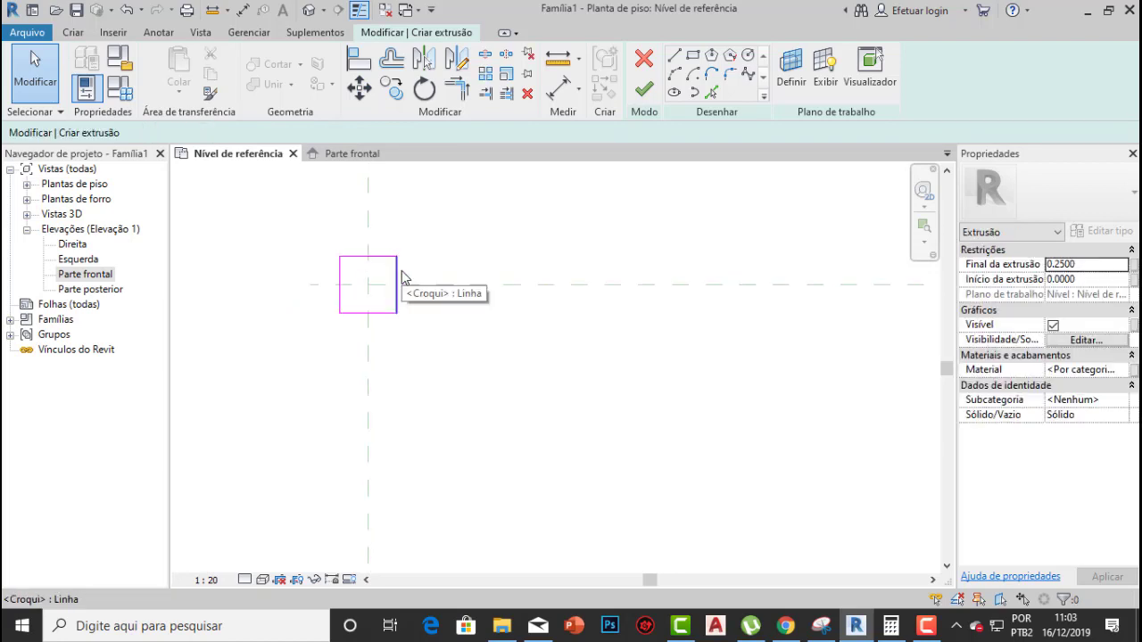
key("Tab")
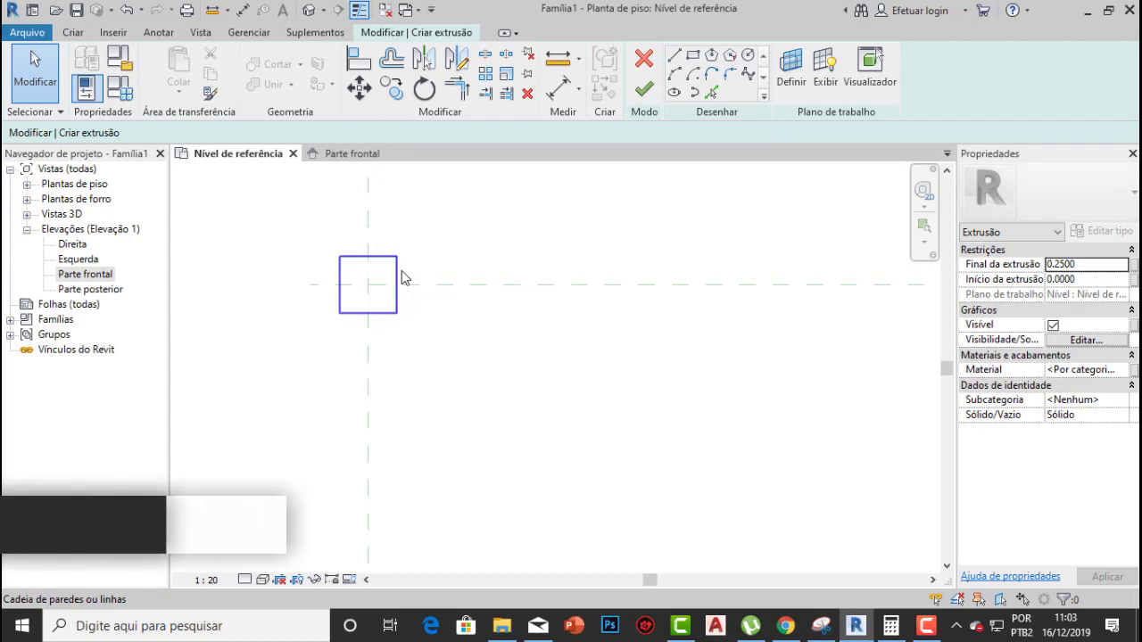
left_click(401, 278)
scroll(406, 270, "down", 1)
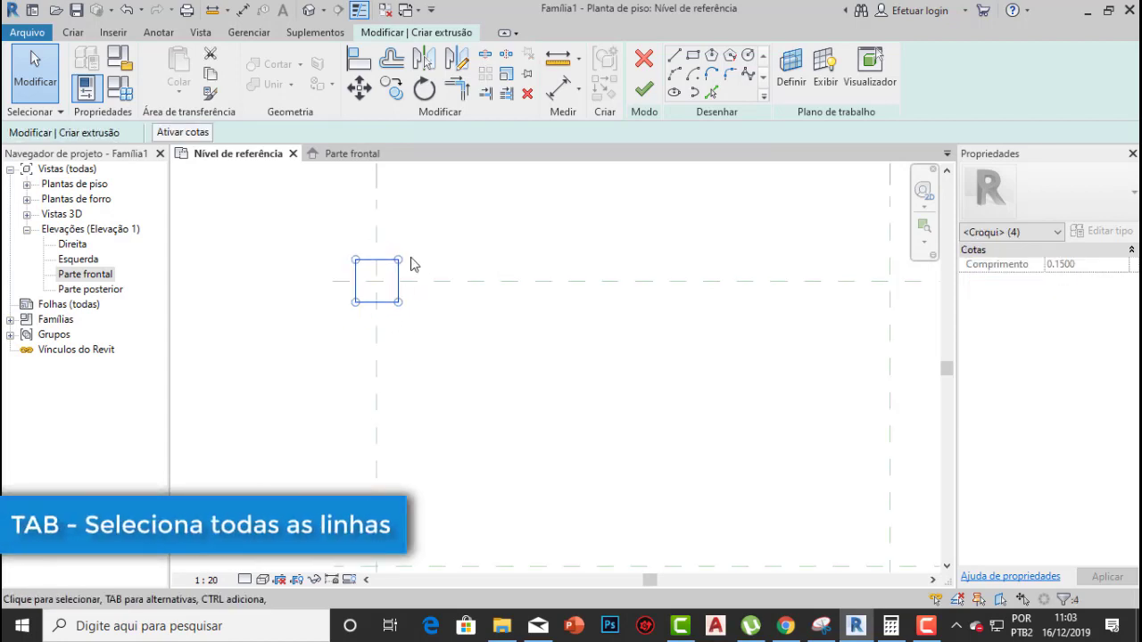
middle_click_drag(391, 252, 347, 237)
scroll(353, 239, "up", 1)
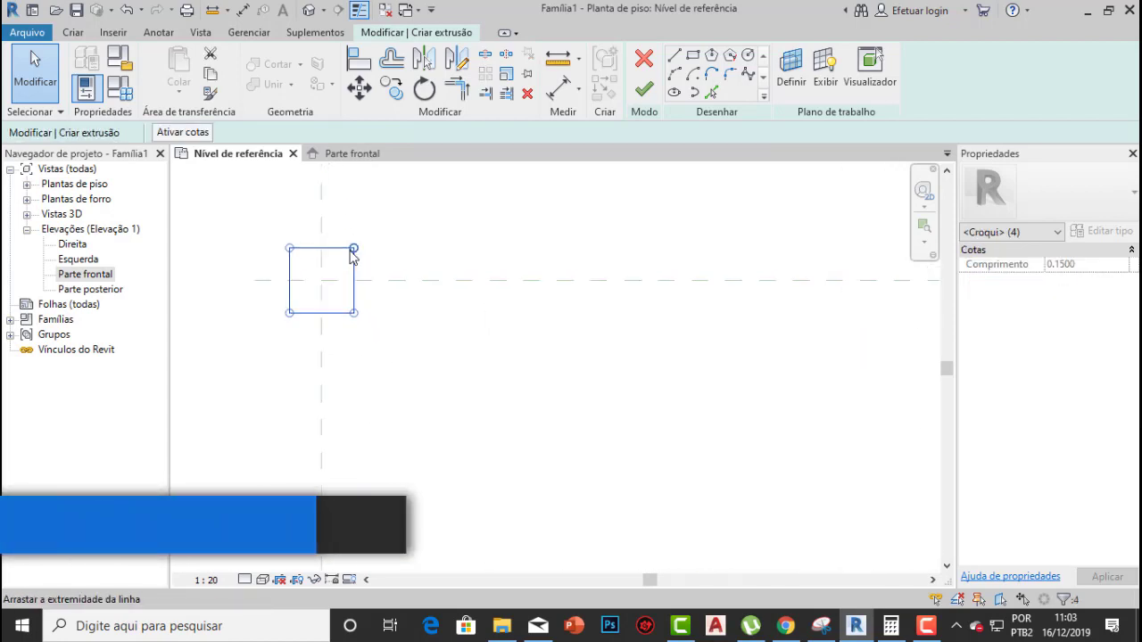
left_click(392, 89)
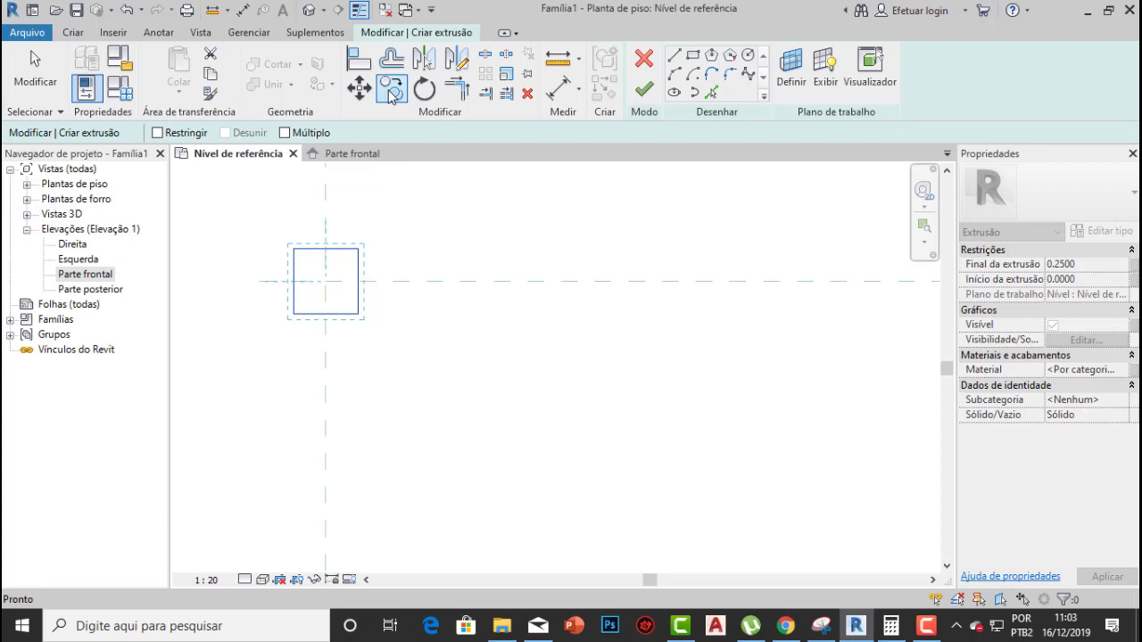
left_click(285, 133)
left_click(327, 284)
scroll(606, 290, "down", 3)
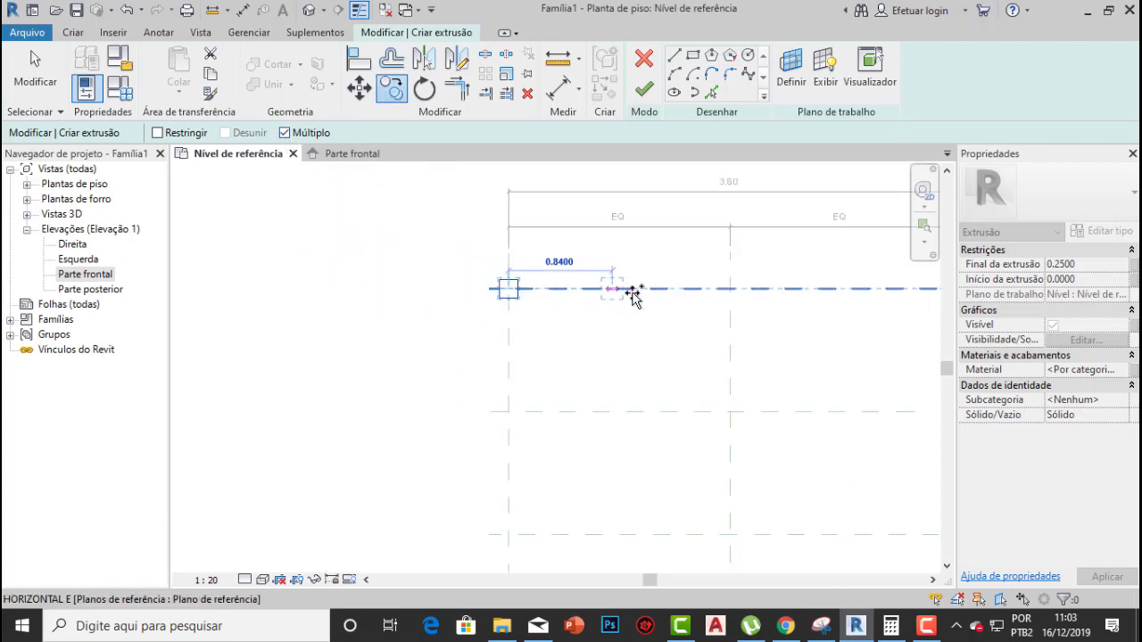
scroll(553, 292, "up", 3)
left_click(614, 295)
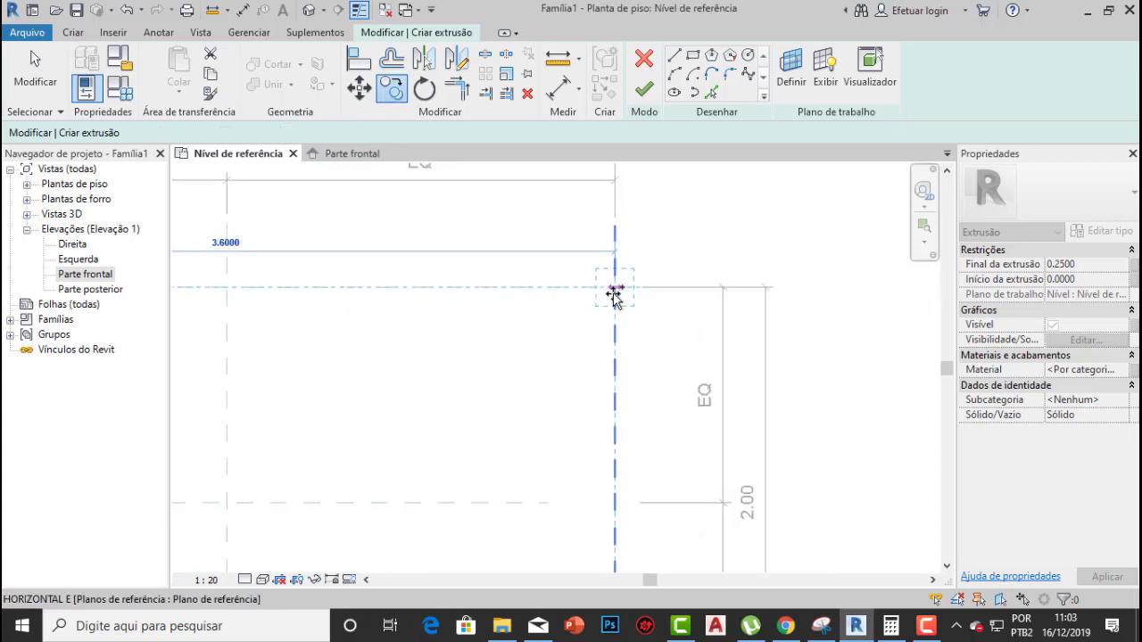
Place further copies of the square at the lower-right and lower-left reference plane intersections
scroll(617, 380, "down", 5)
middle_click_drag(615, 499, 599, 308)
scroll(582, 382, "up", 4)
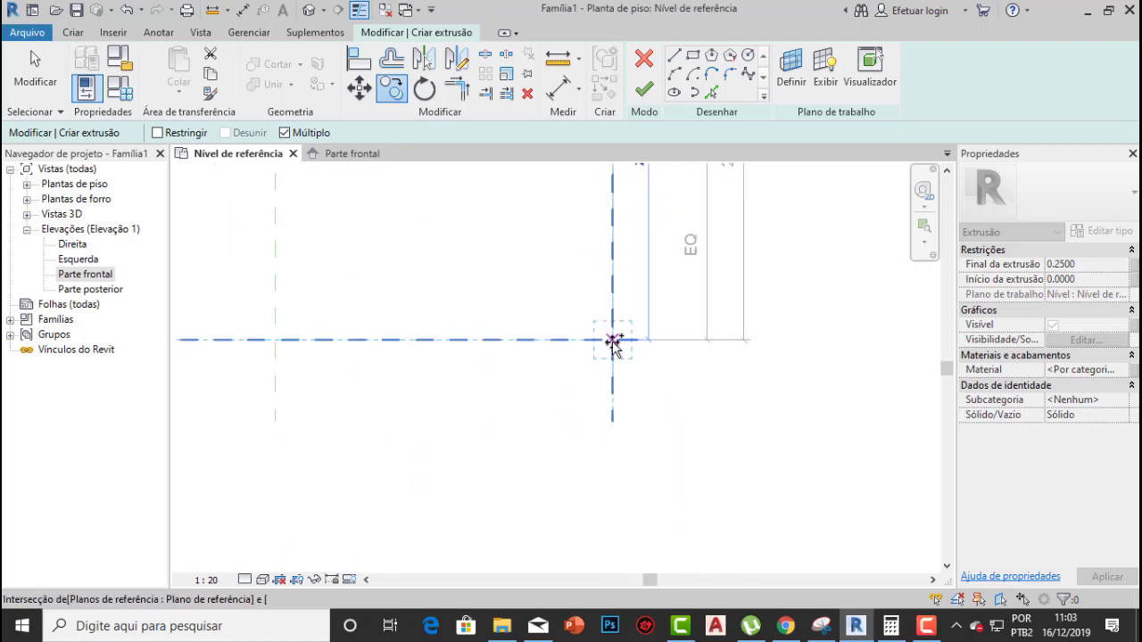
left_click(613, 340)
scroll(544, 361, "down", 3)
middle_click_drag(365, 360, 656, 350)
scroll(419, 330, "up", 3)
left_click(449, 334)
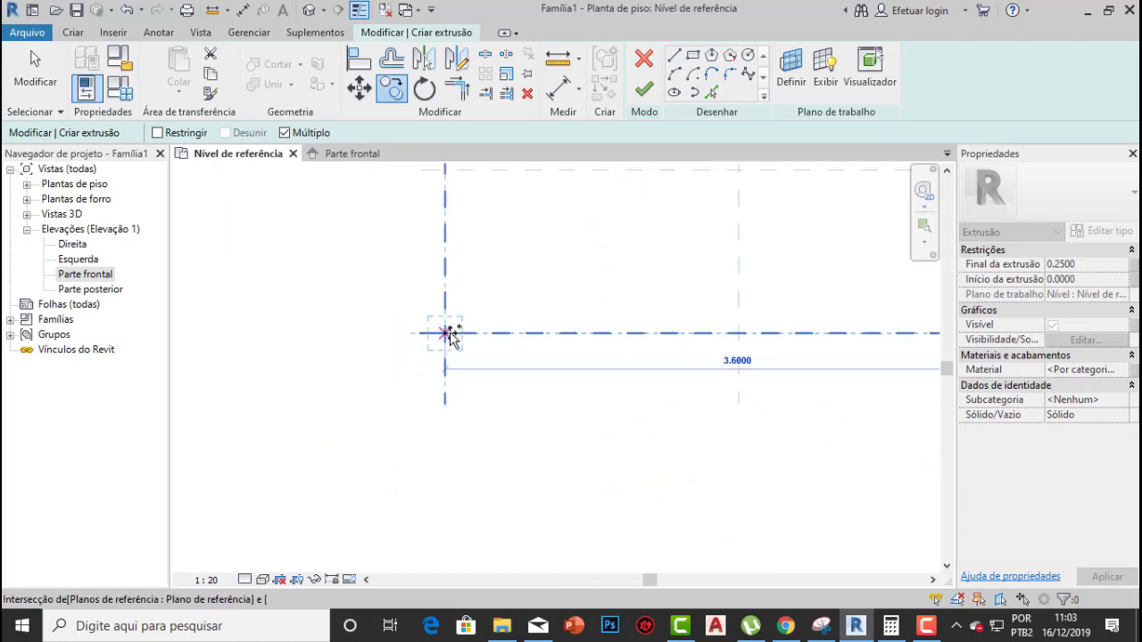
End the copy operation and finish the extrusion sketch containing the four square post profiles
scroll(571, 294, "down", 2)
key("Escape")
key("Escape")
scroll(538, 280, "down", 2)
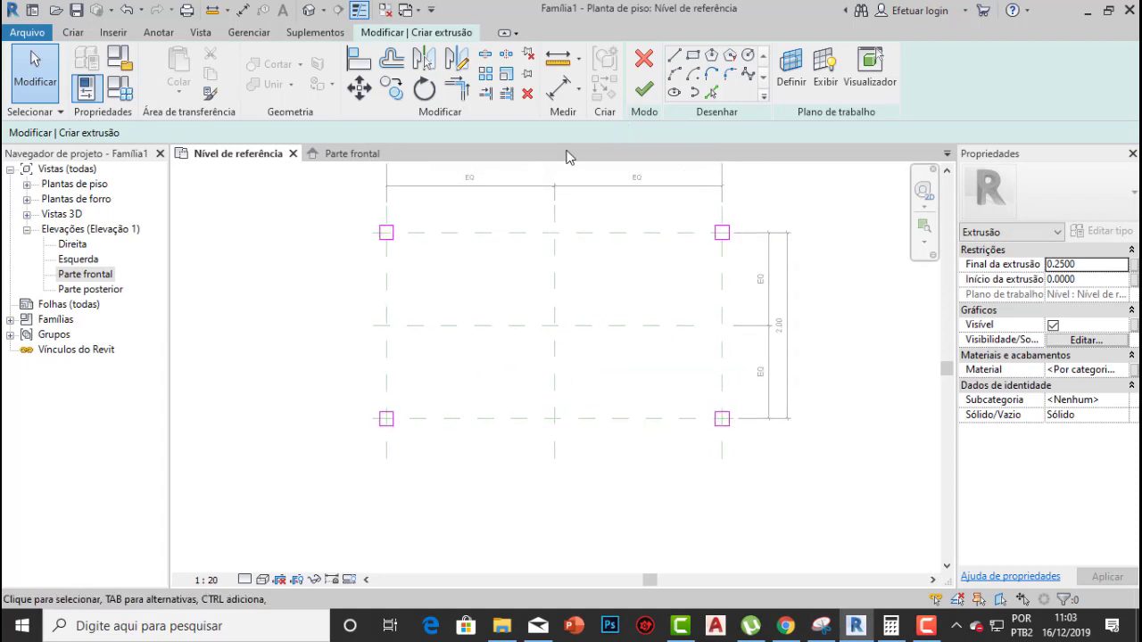
scroll(401, 237, "up", 3)
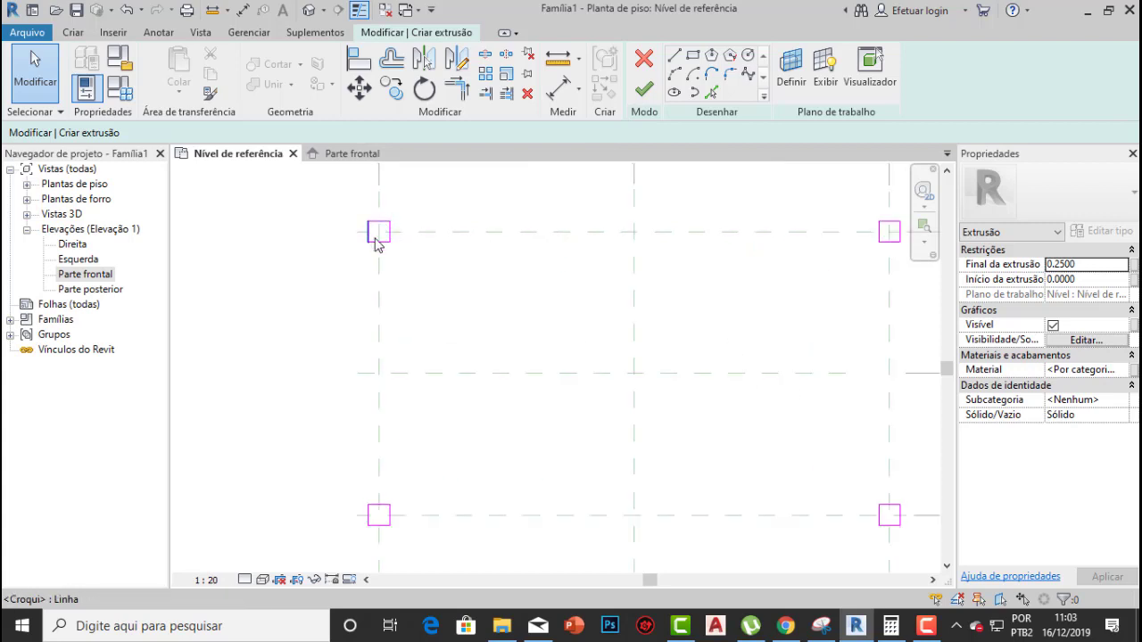
scroll(376, 244, "up", 4)
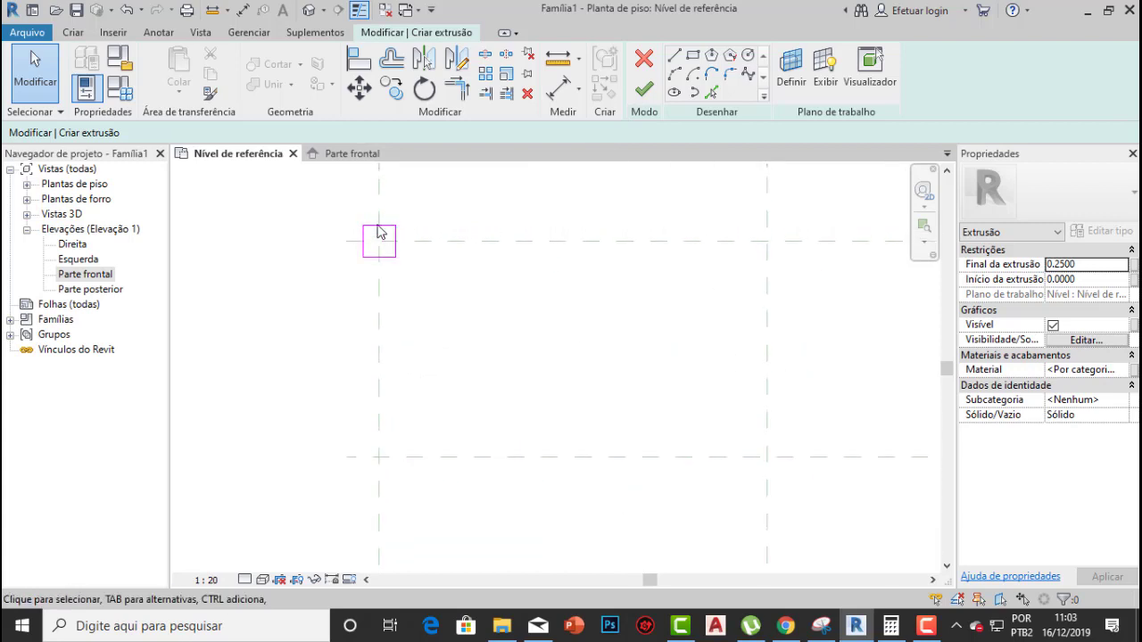
scroll(380, 240, "down", 3)
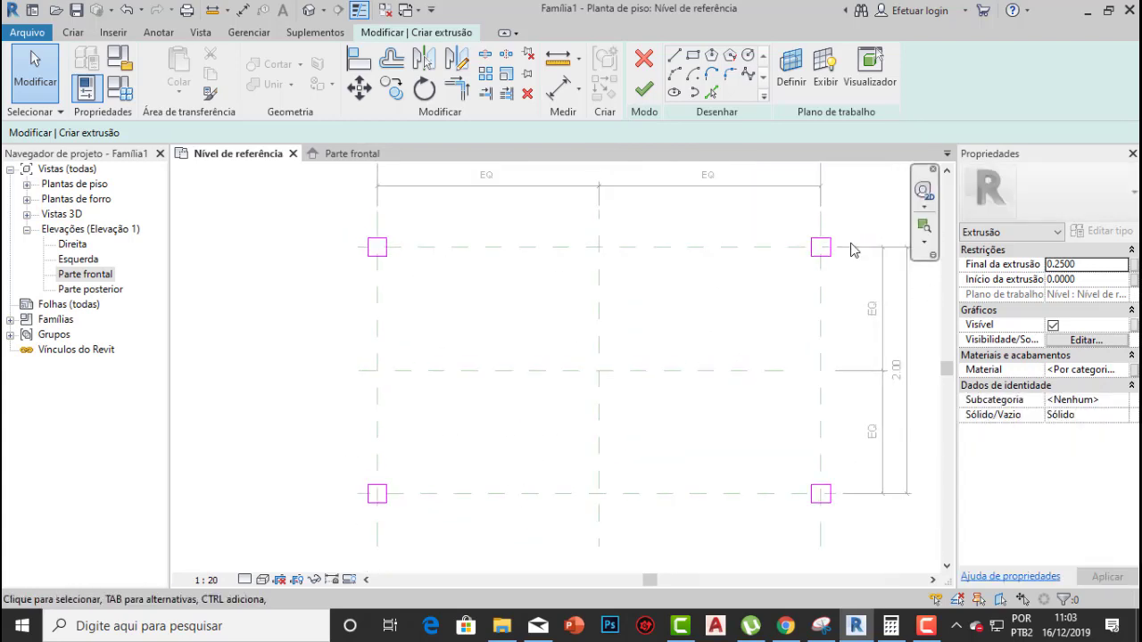
left_click(646, 90)
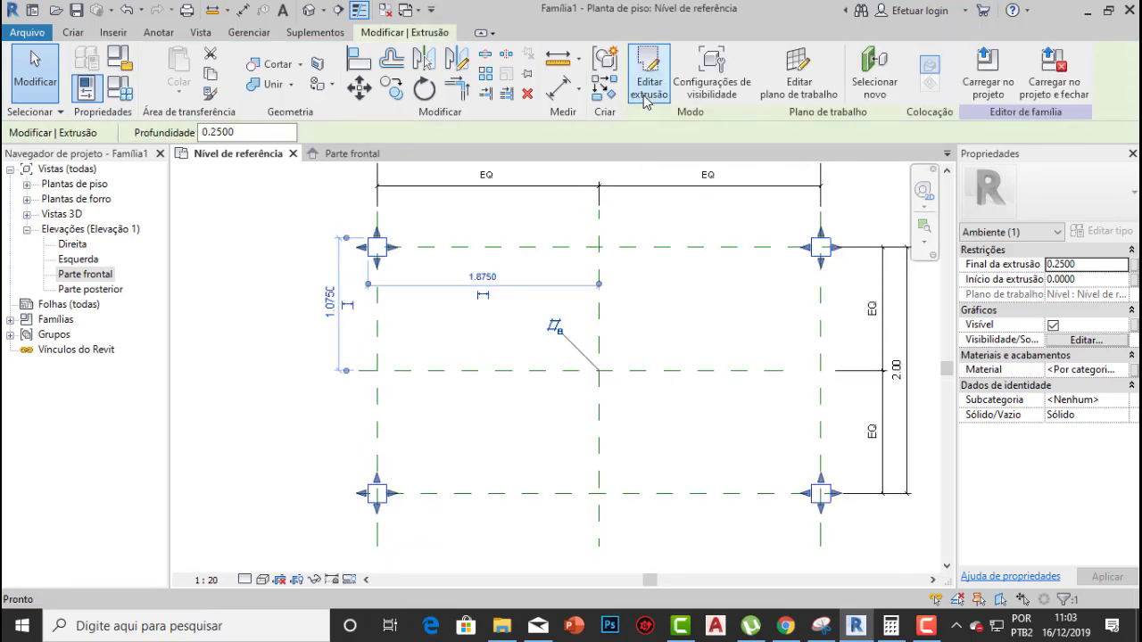
key("Escape")
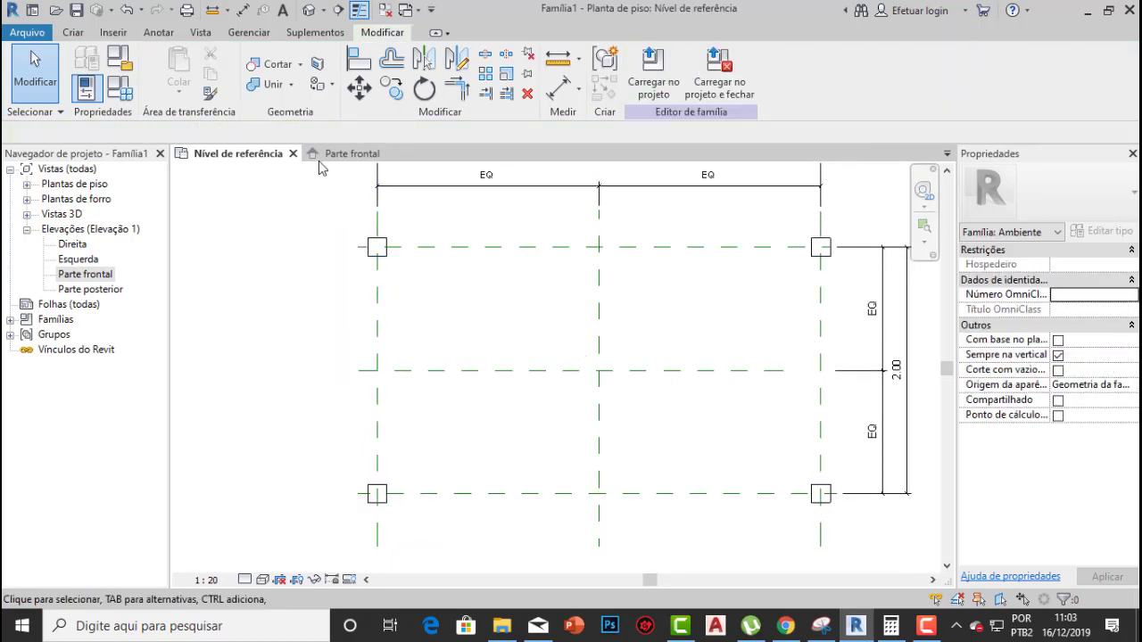
Examine the four-post extrusion in the 3D view and compare its height with the front elevation
left_click(308, 10)
scroll(542, 295, "down", 2)
middle_click_drag(484, 400, 509, 396, "shift")
left_click(620, 435)
middle_click_drag(479, 434, 489, 432, "shift")
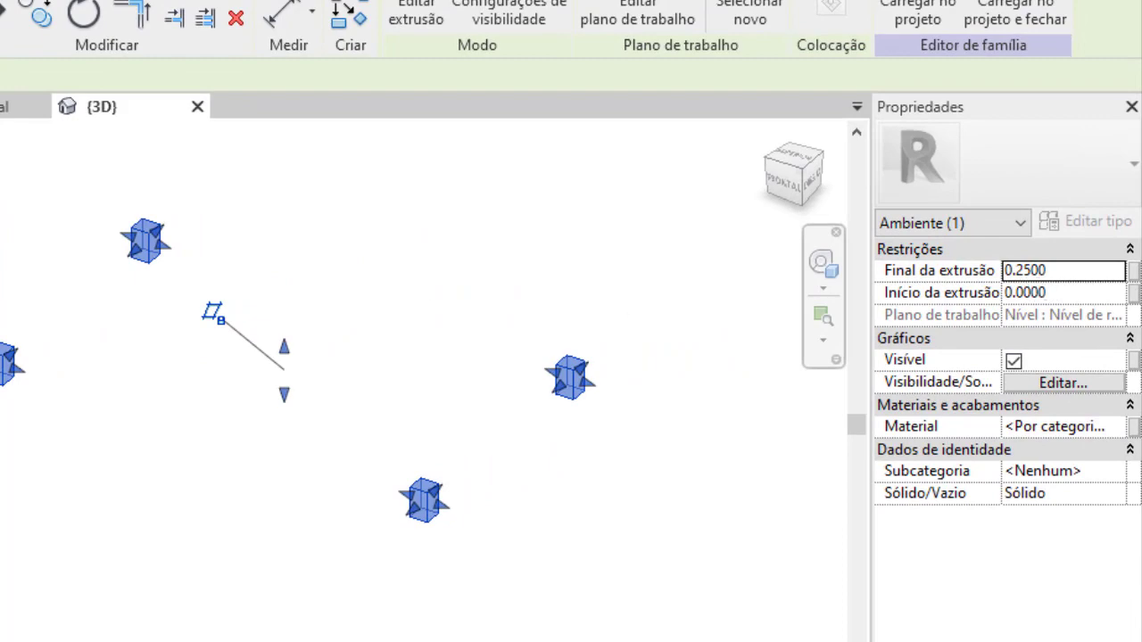
left_click(131, 440)
middle_click_drag(97, 430, 175, 459, "shift")
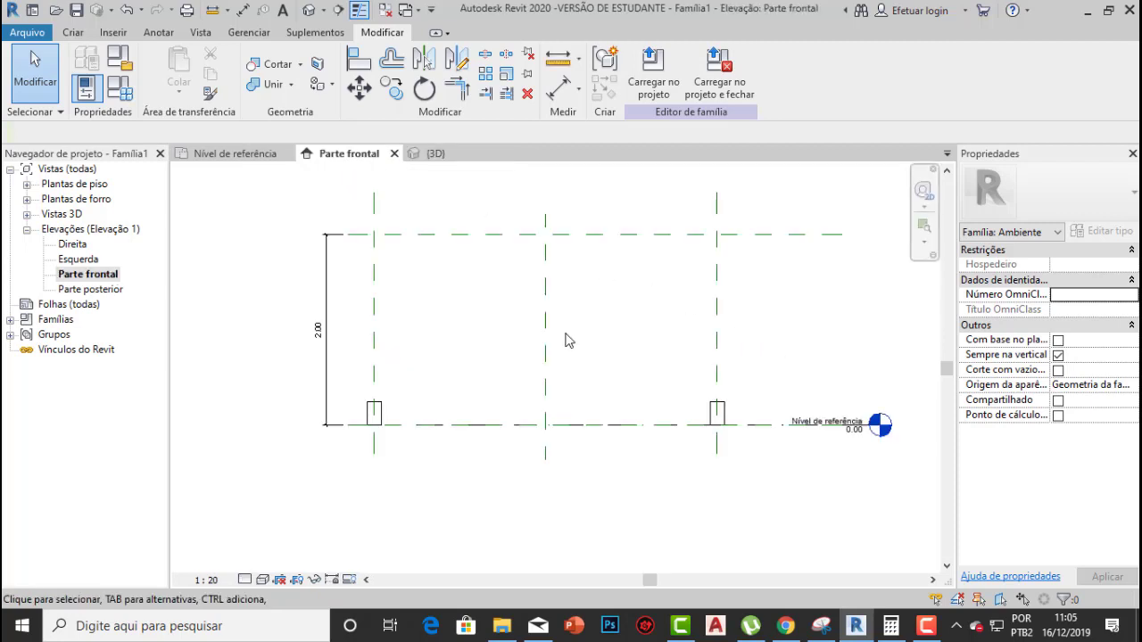
scroll(568, 340, "down", 1)
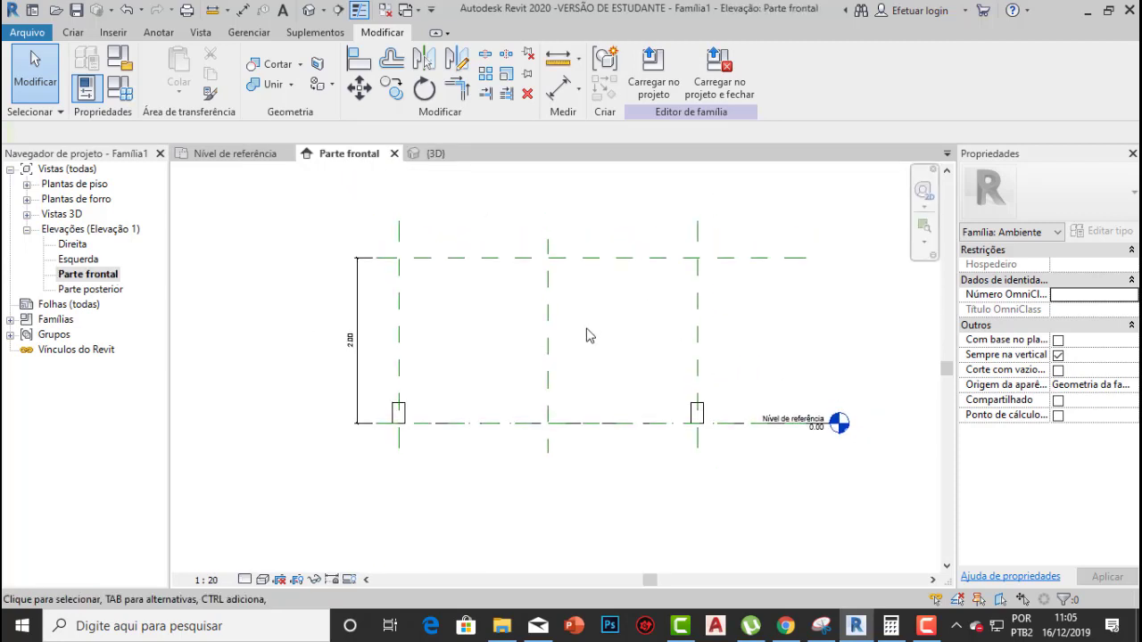
left_click(437, 154)
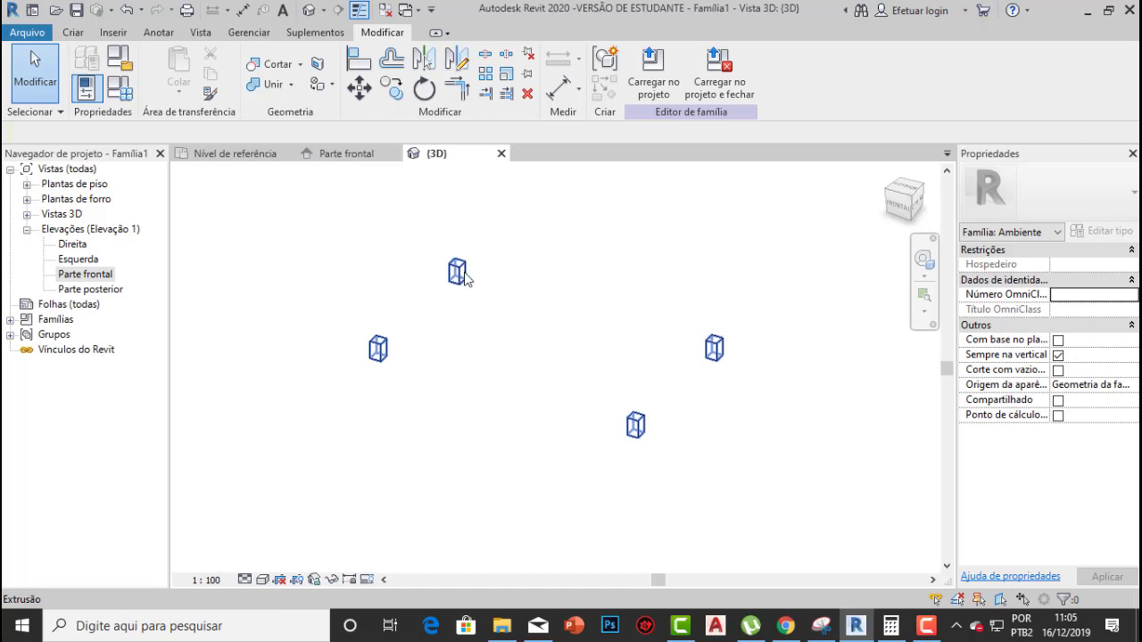
Label the 2 m height dimension in the front elevation with a new family type parameter named altura
left_click(350, 154)
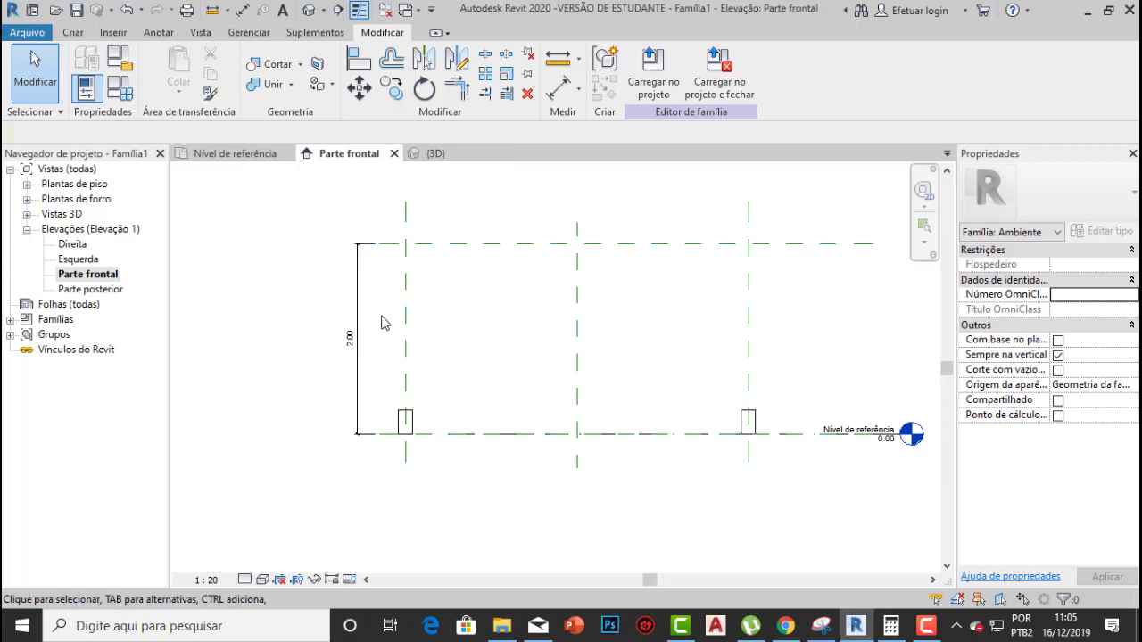
scroll(390, 312, "up", 1)
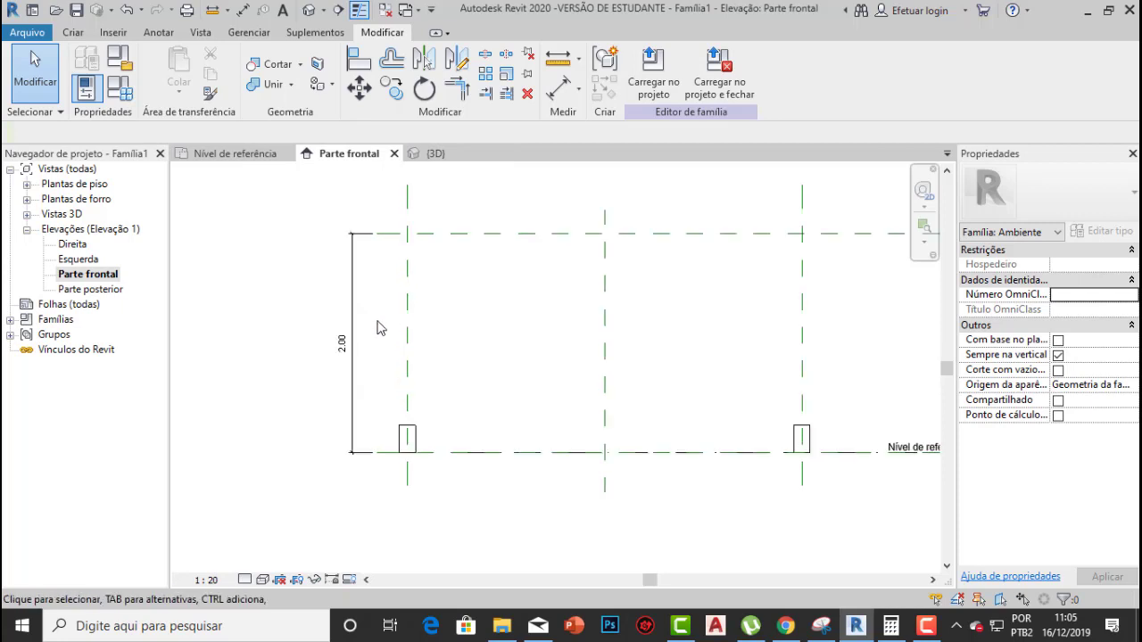
left_click(351, 299)
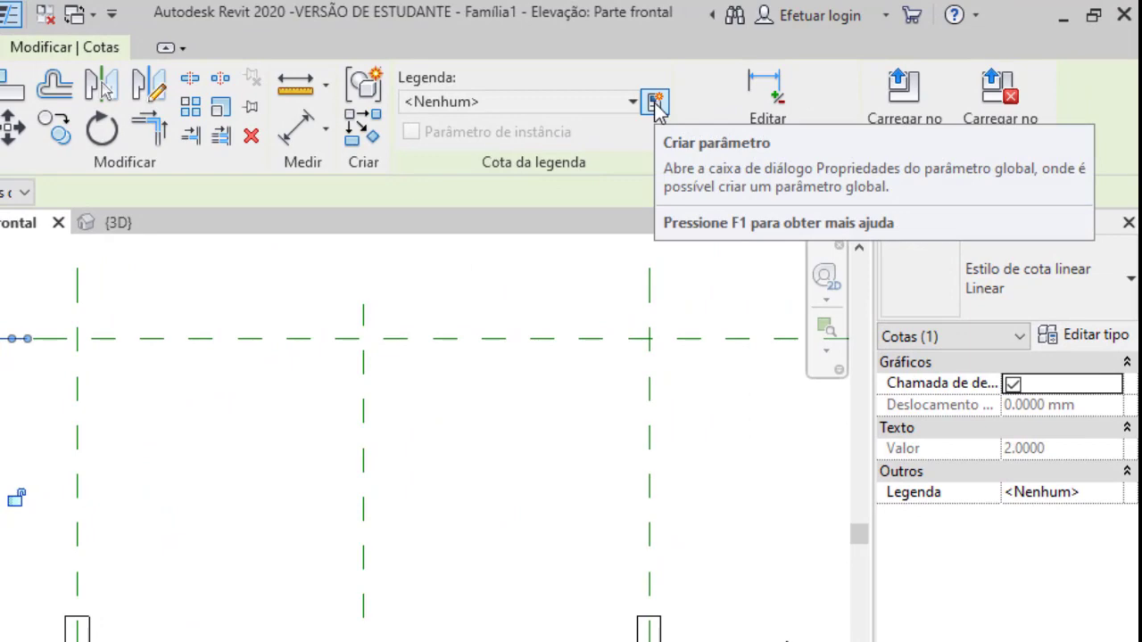
left_click(655, 103)
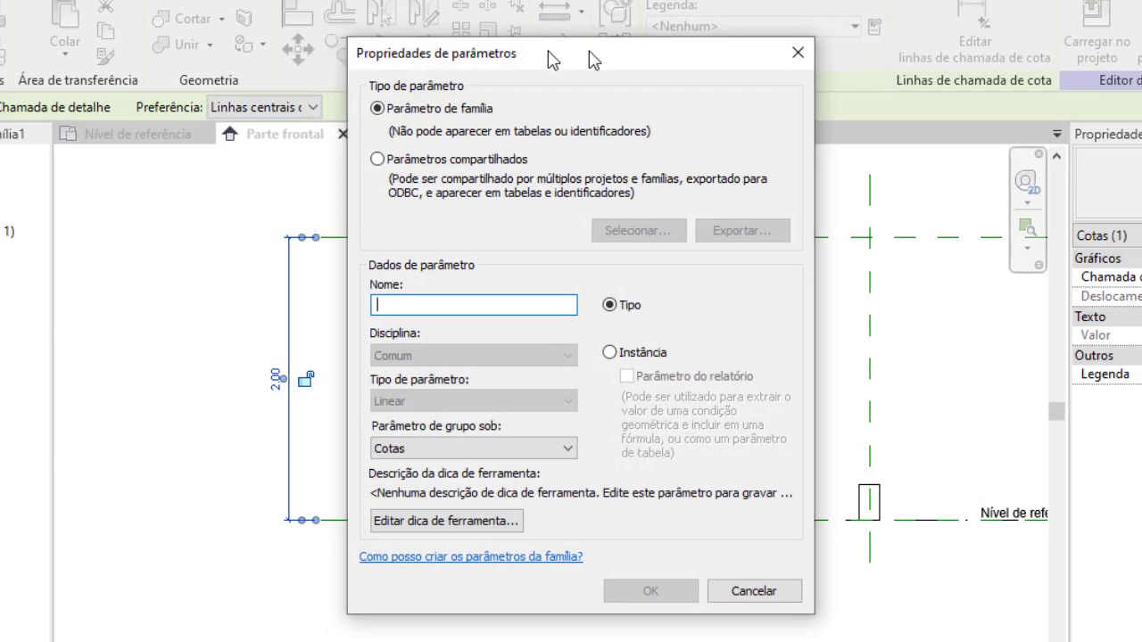
left_click_drag(547, 51, 620, 34)
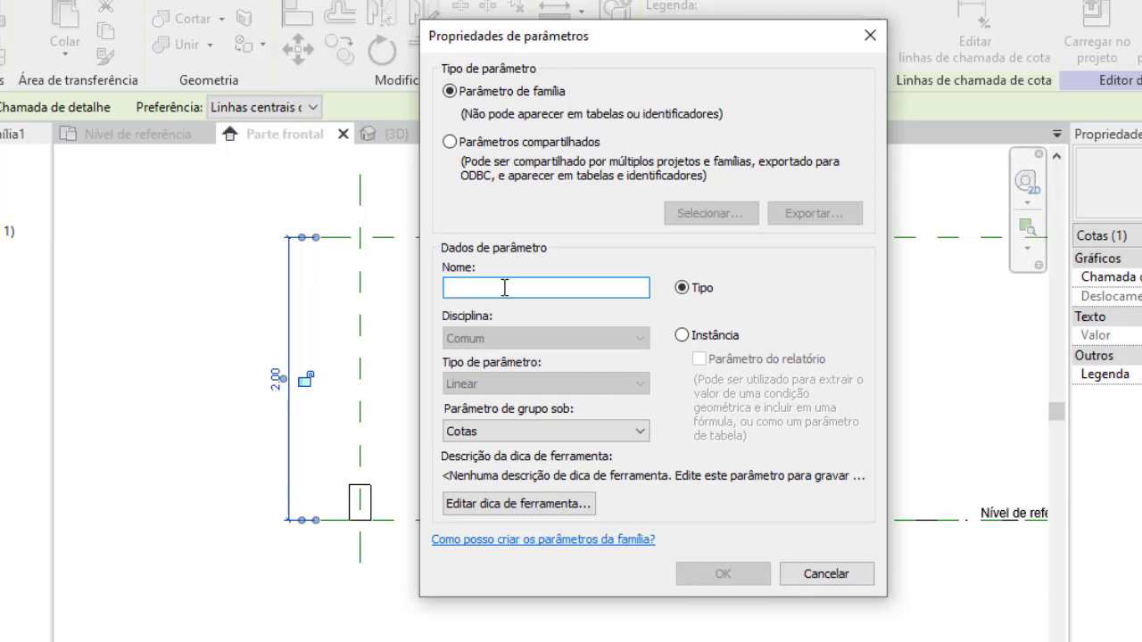
type("altura")
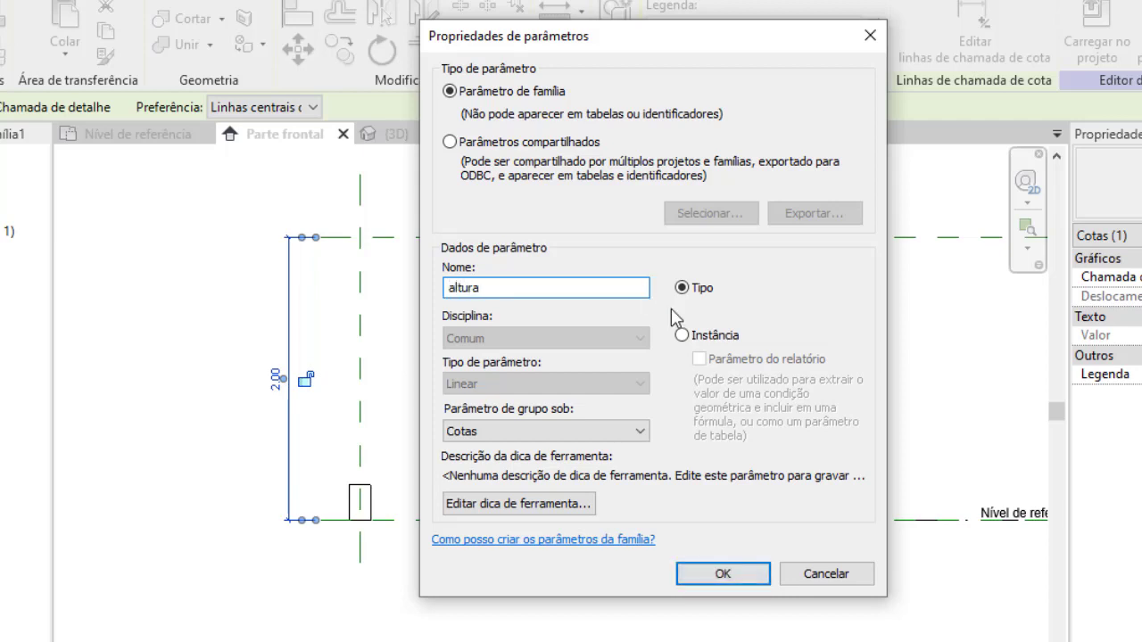
left_click(724, 573)
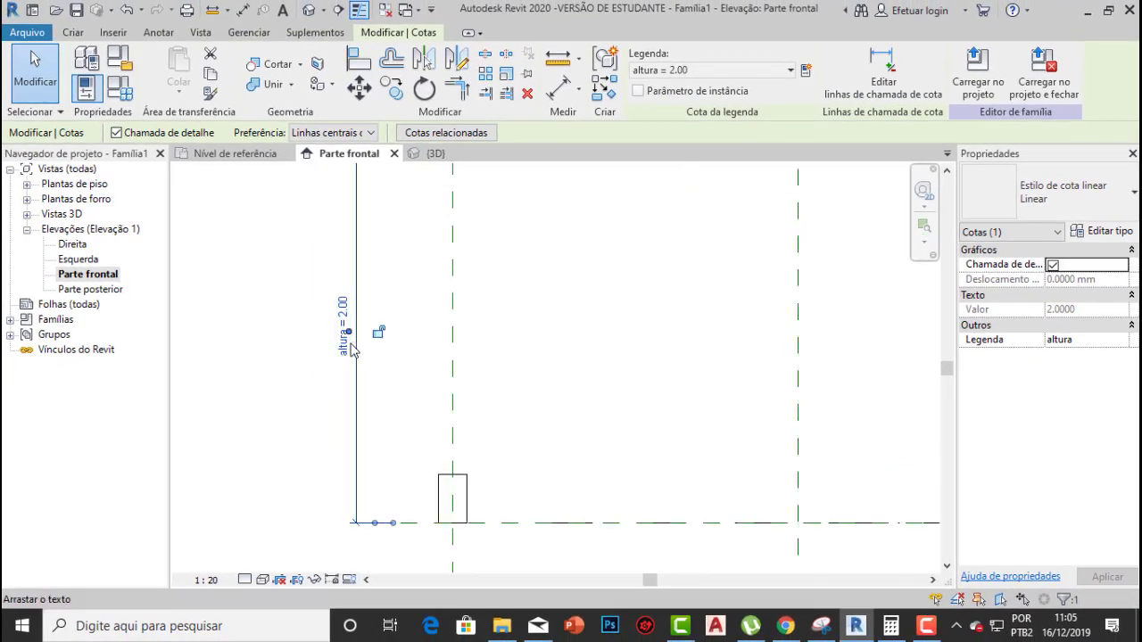
key("Escape")
Set the lowercase altura parameter to 3 m in the family types and apply it
scroll(400, 303, "down", 4)
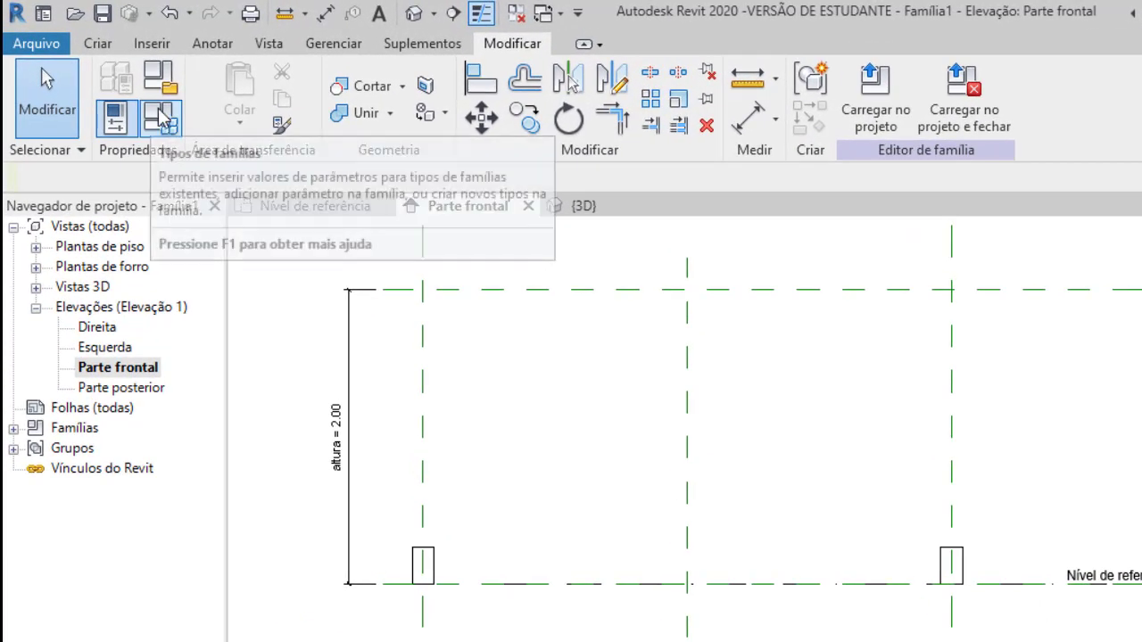
left_click(170, 123)
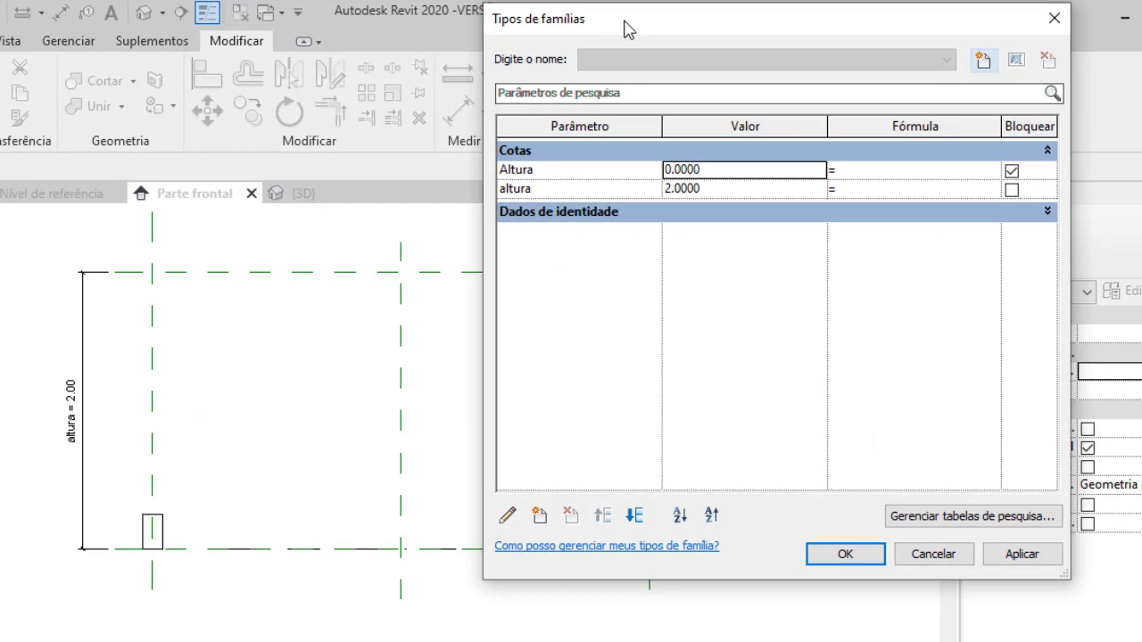
left_click_drag(627, 29, 585, 76)
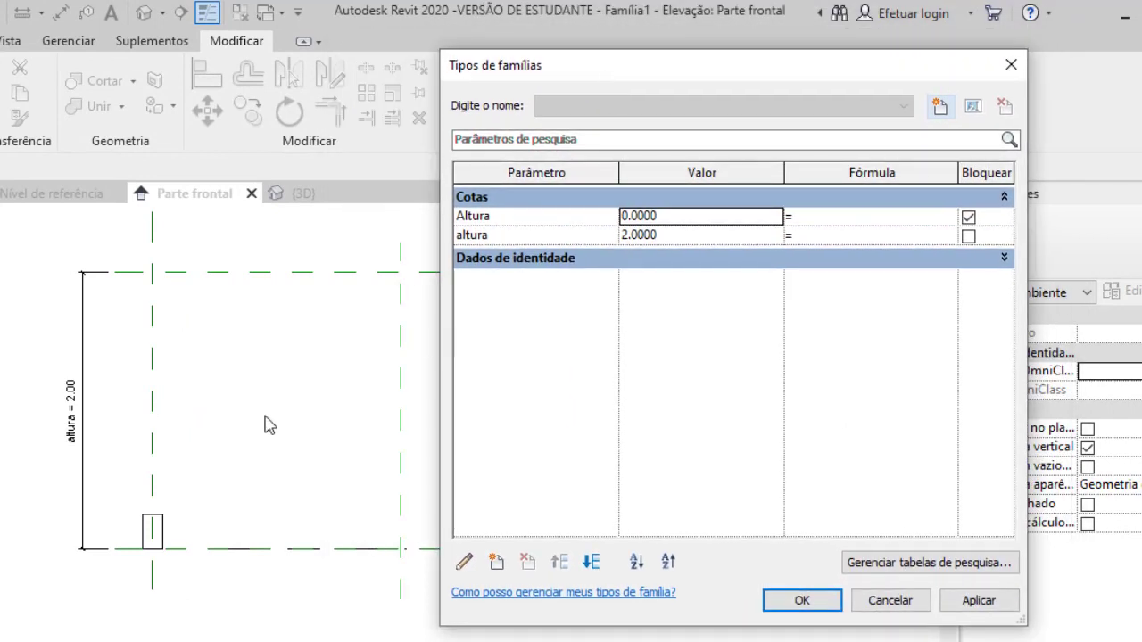
left_click(656, 239)
double_click(661, 241)
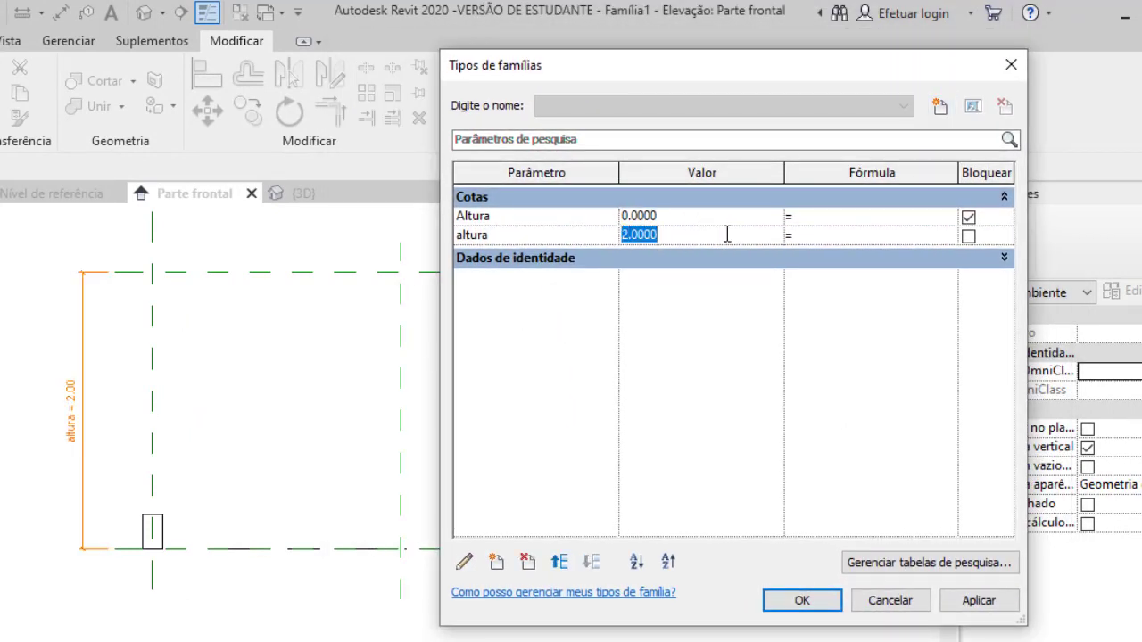
left_click(668, 239)
left_click_drag(686, 239, 612, 235)
type("3")
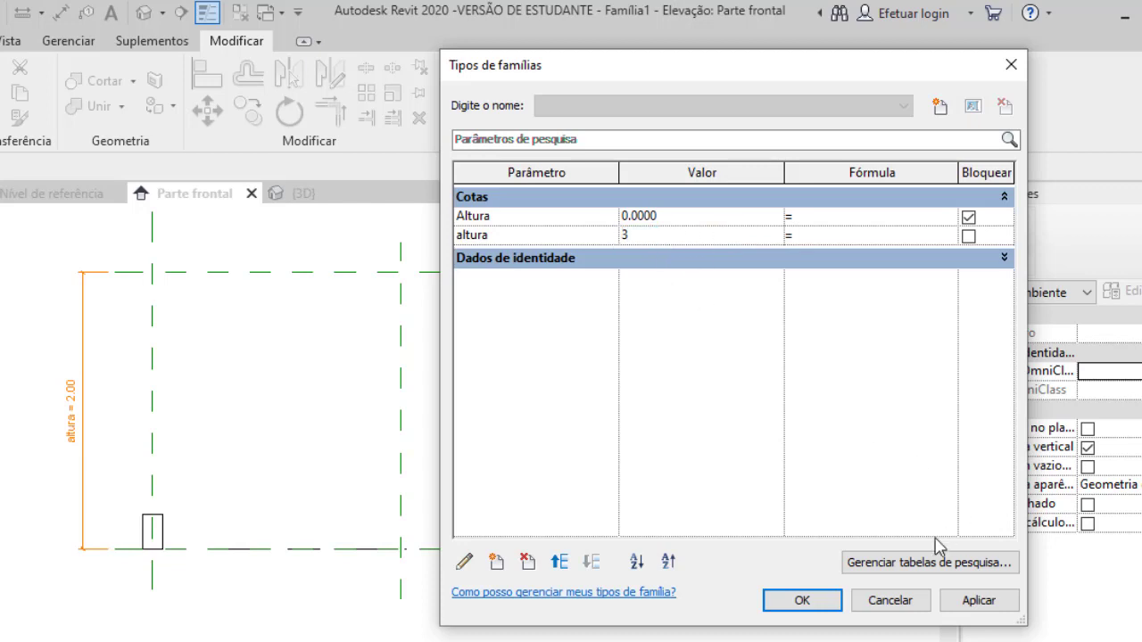
left_click(978, 600)
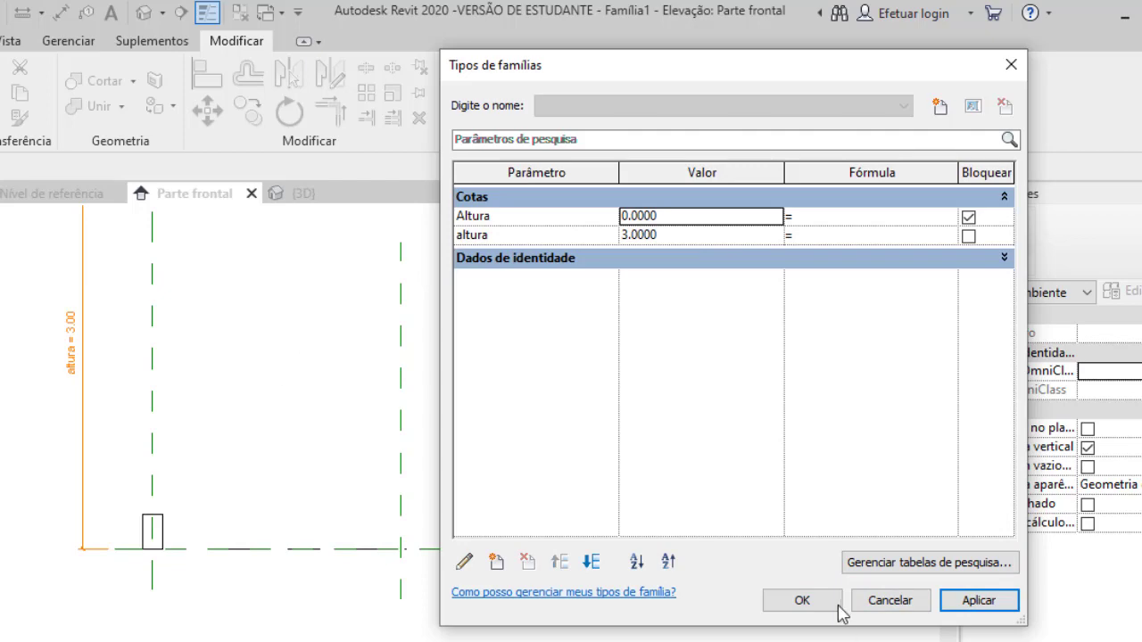
left_click(836, 604)
Check the upper reference plane in the front elevation and undo the altura value change
scroll(424, 301, "down", 2)
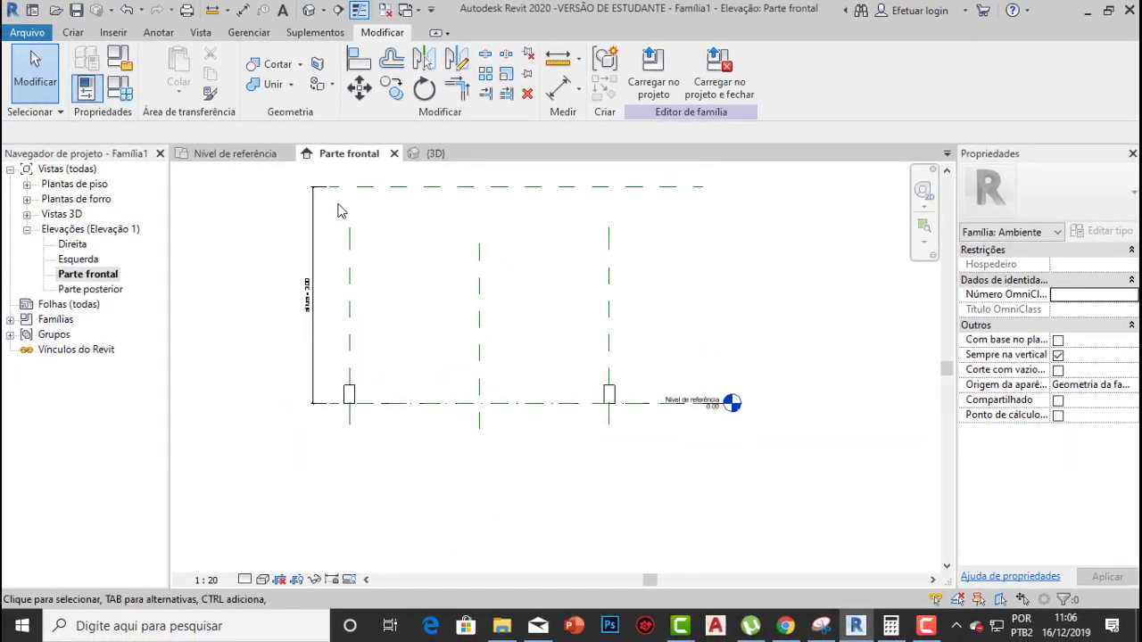
scroll(338, 210, "up", 3)
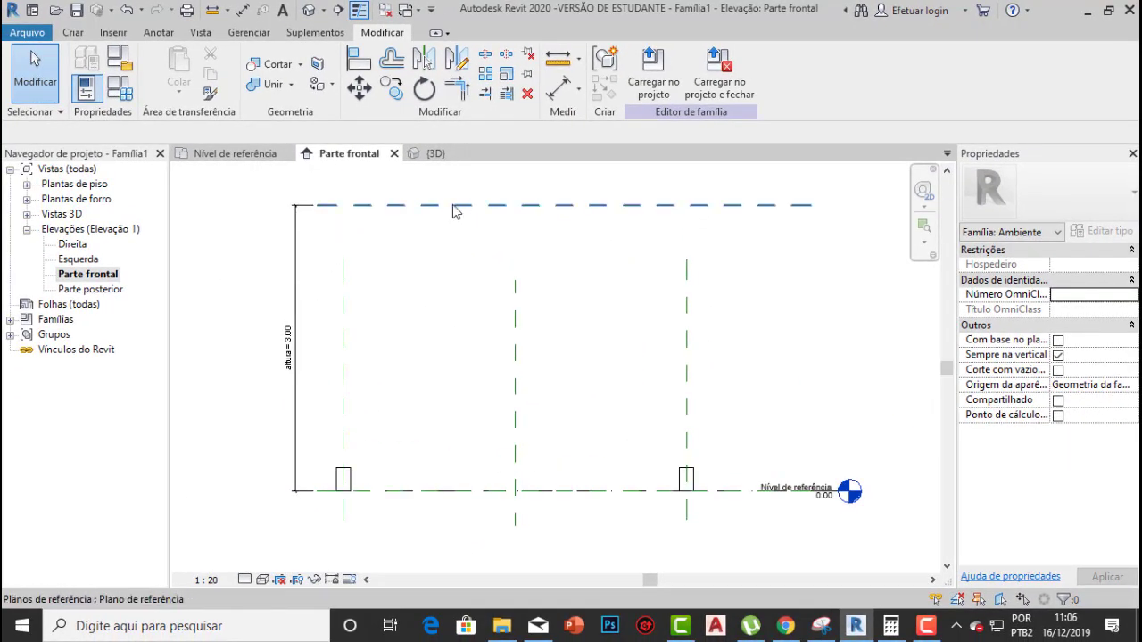
scroll(428, 232, "down", 1)
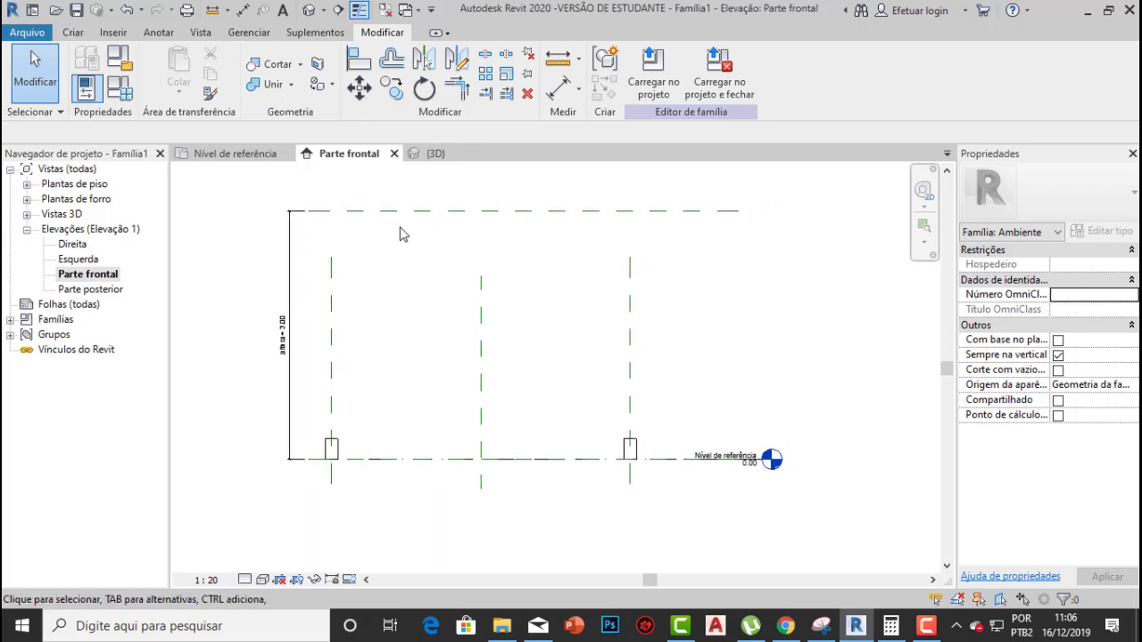
scroll(392, 232, "down", 1)
scroll(388, 234, "up", 1)
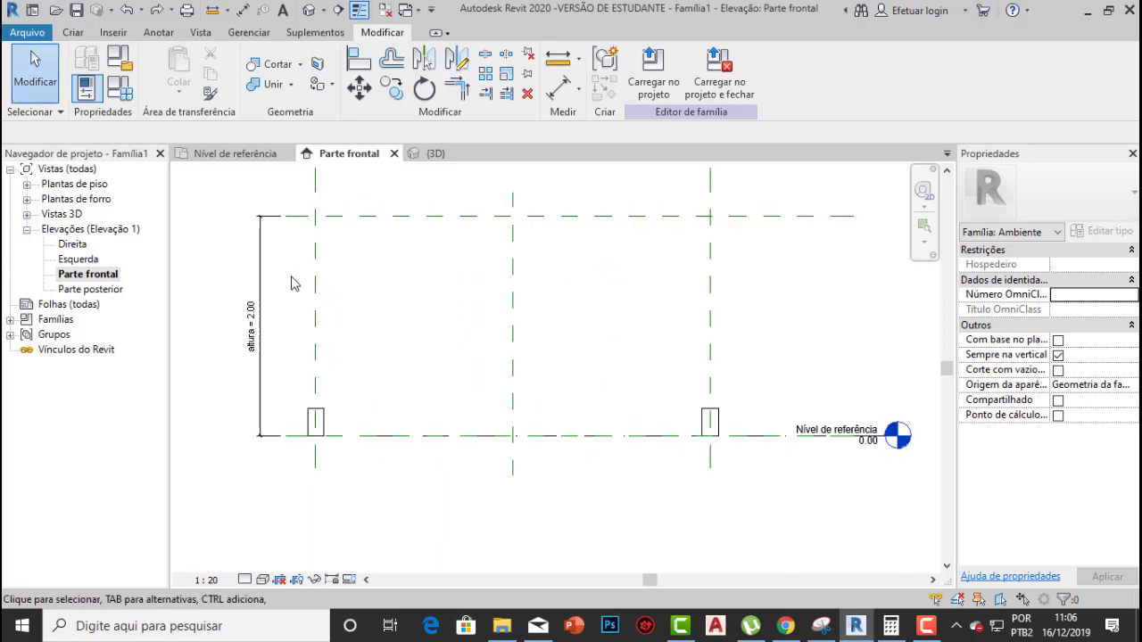
scroll(411, 225, "down", 1)
scroll(406, 256, "up", 1)
scroll(266, 339, "up", 1)
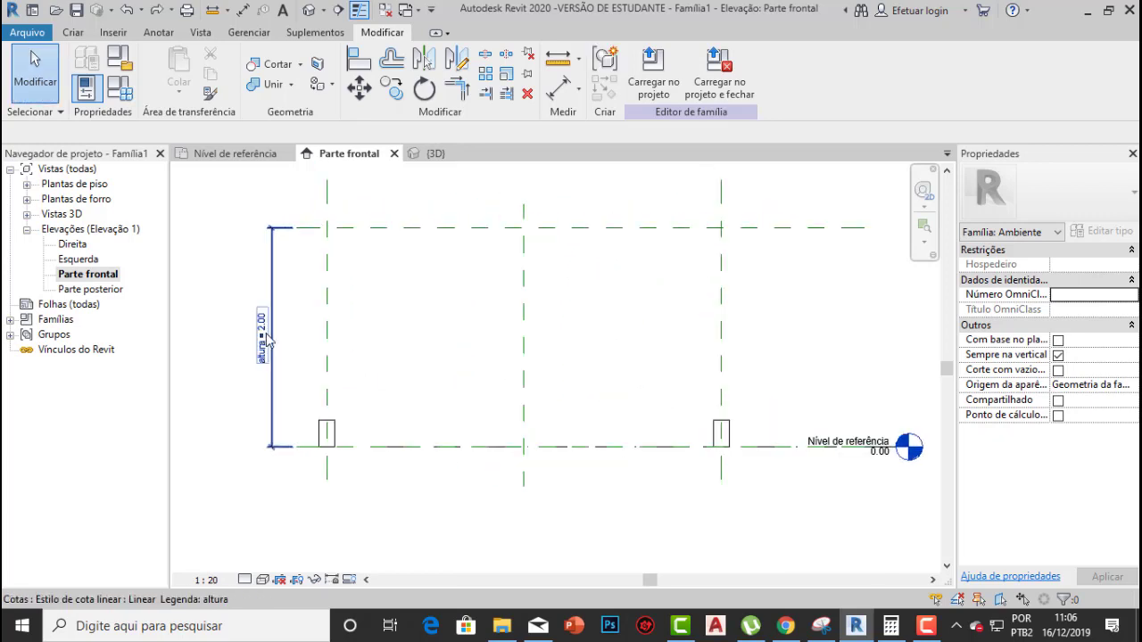
In the 3D view, associate the four posts' extrusion end with the lowercase altura family parameter
left_click(439, 154)
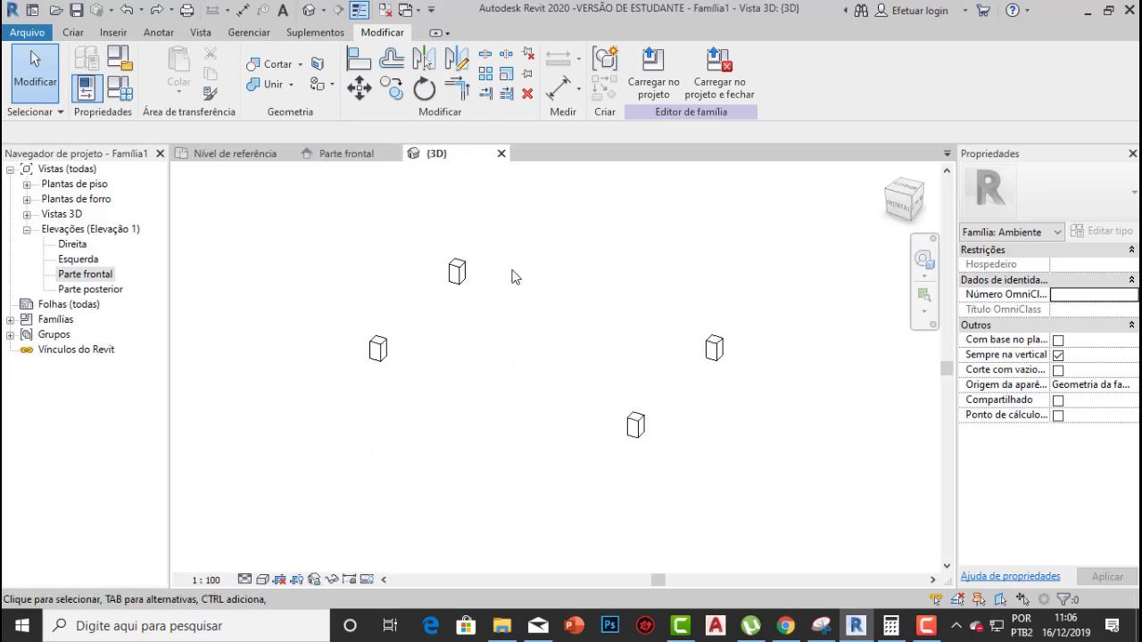
left_click(456, 272)
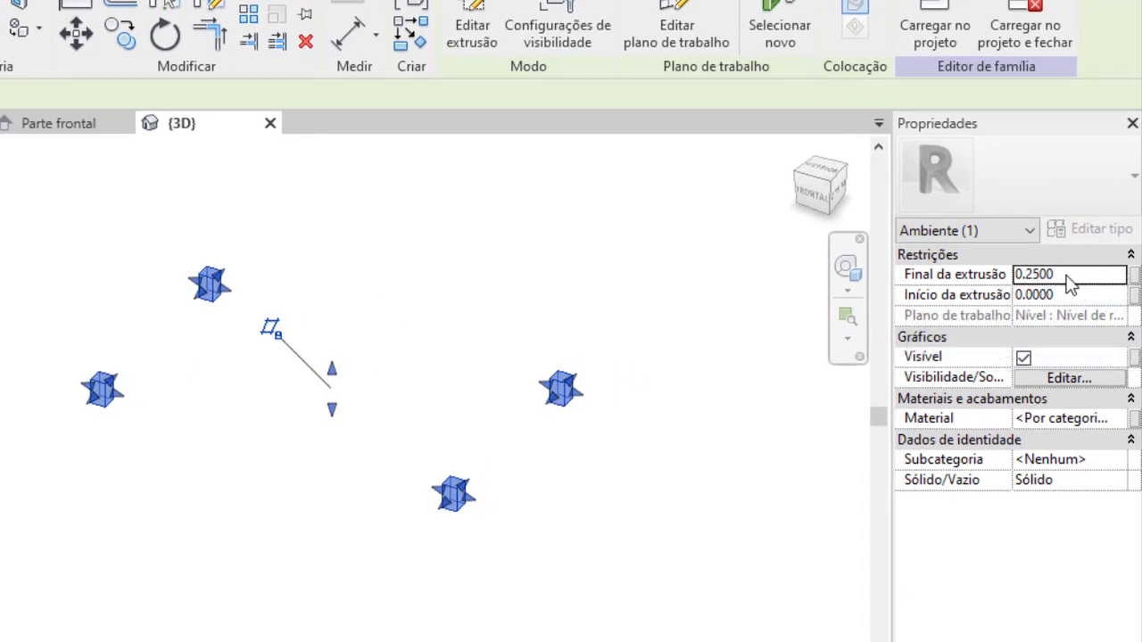
left_click(1134, 276)
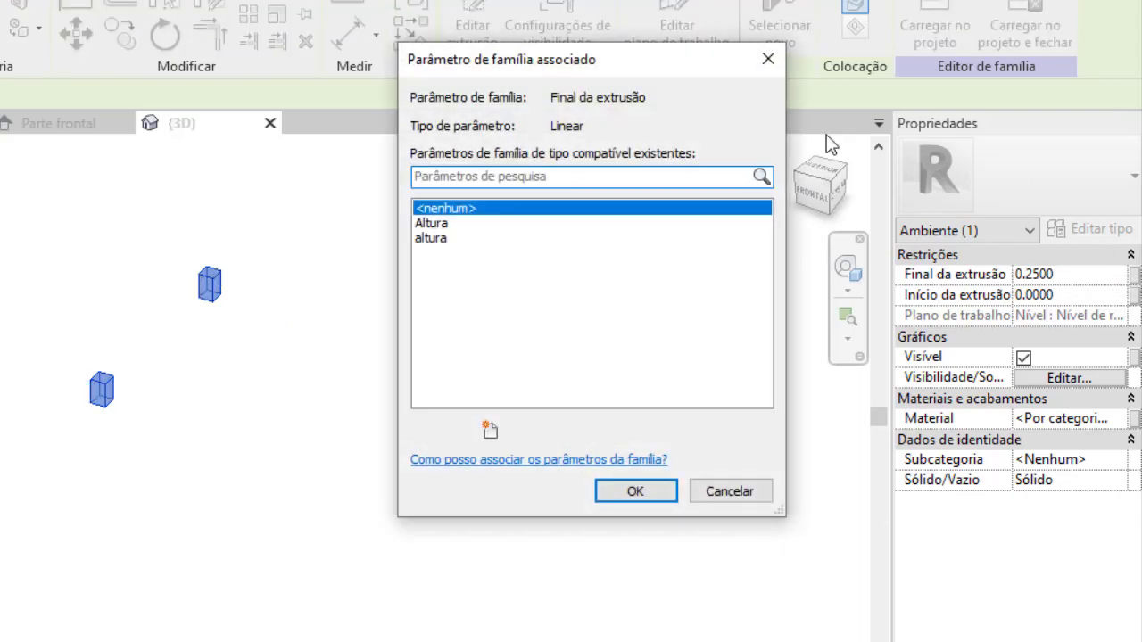
left_click(437, 239)
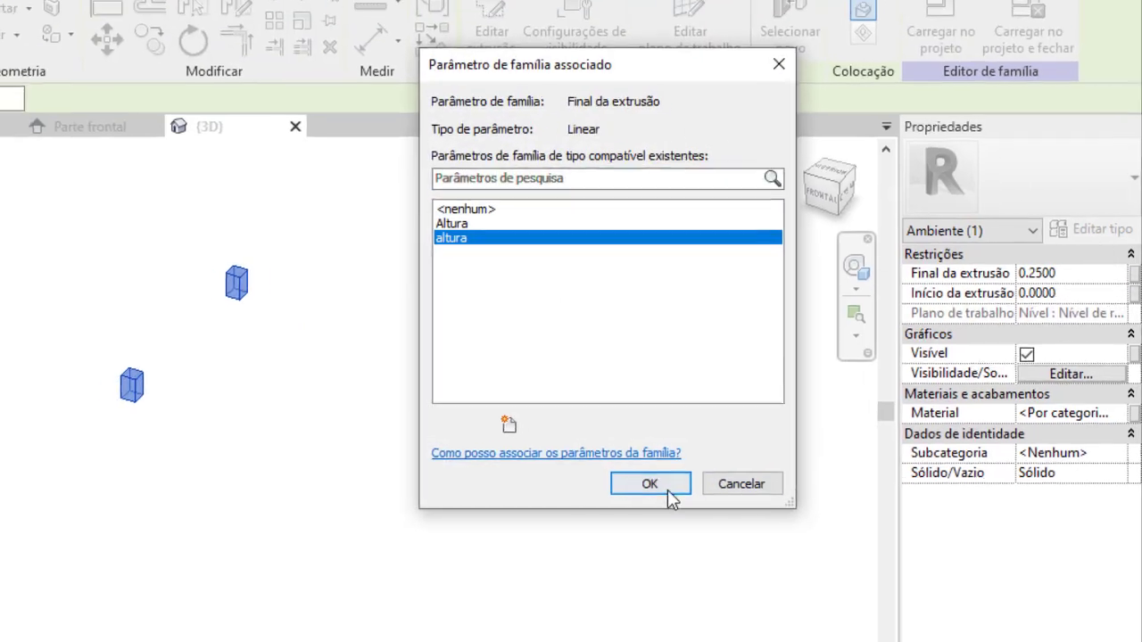
left_click(667, 490)
left_click(280, 475)
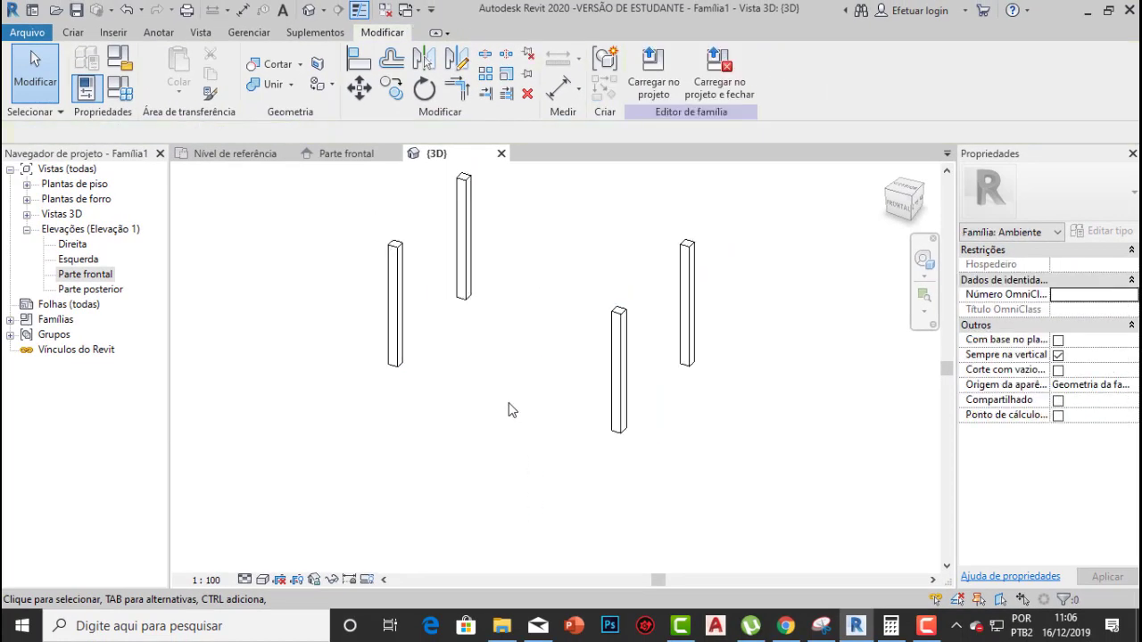
scroll(509, 403, "down", 2)
middle_click_drag(512, 333, 497, 321)
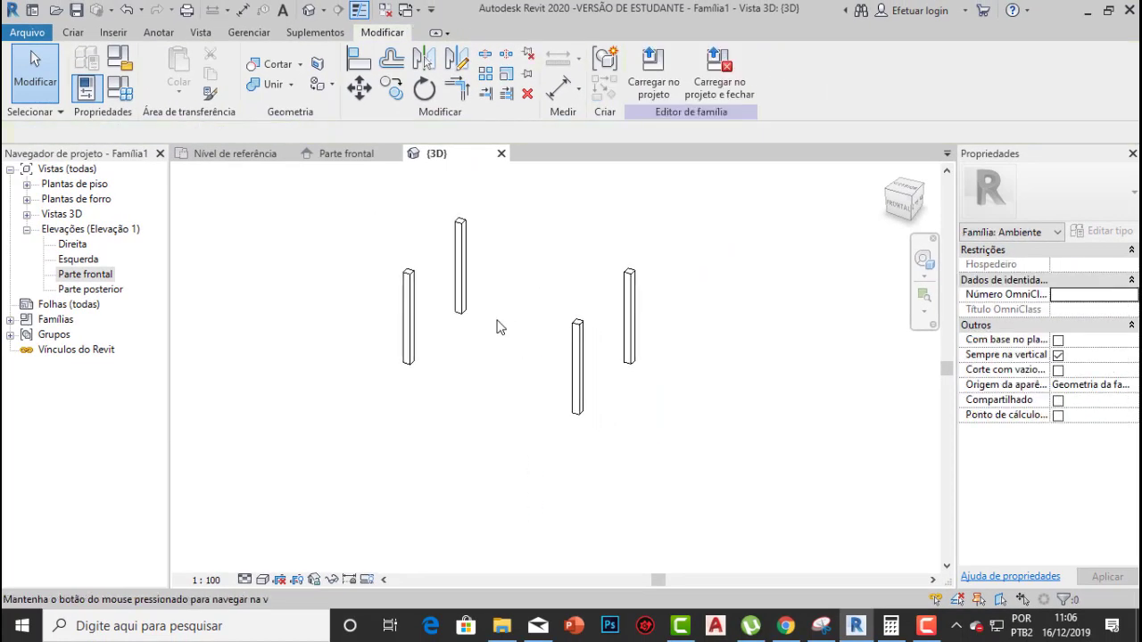
scroll(495, 319, "up", 2)
middle_click_drag(457, 246, 455, 274)
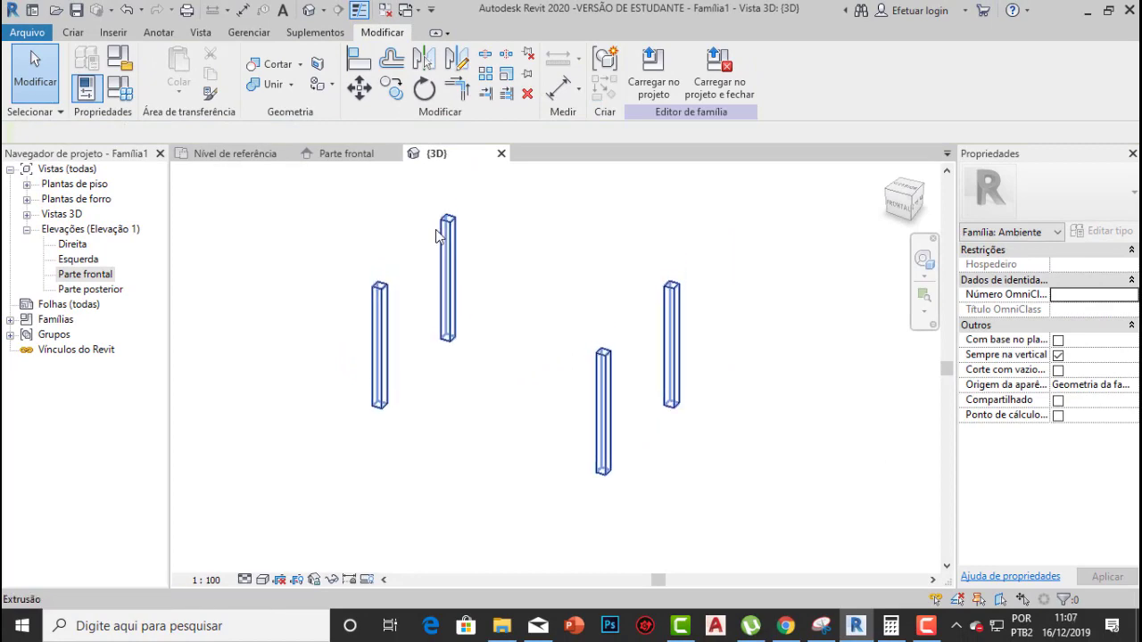
Set the lowercase altura parameter to 1 m in the family types and check the posts in 3D
left_click(117, 83)
left_click_drag(695, 66, 755, 68)
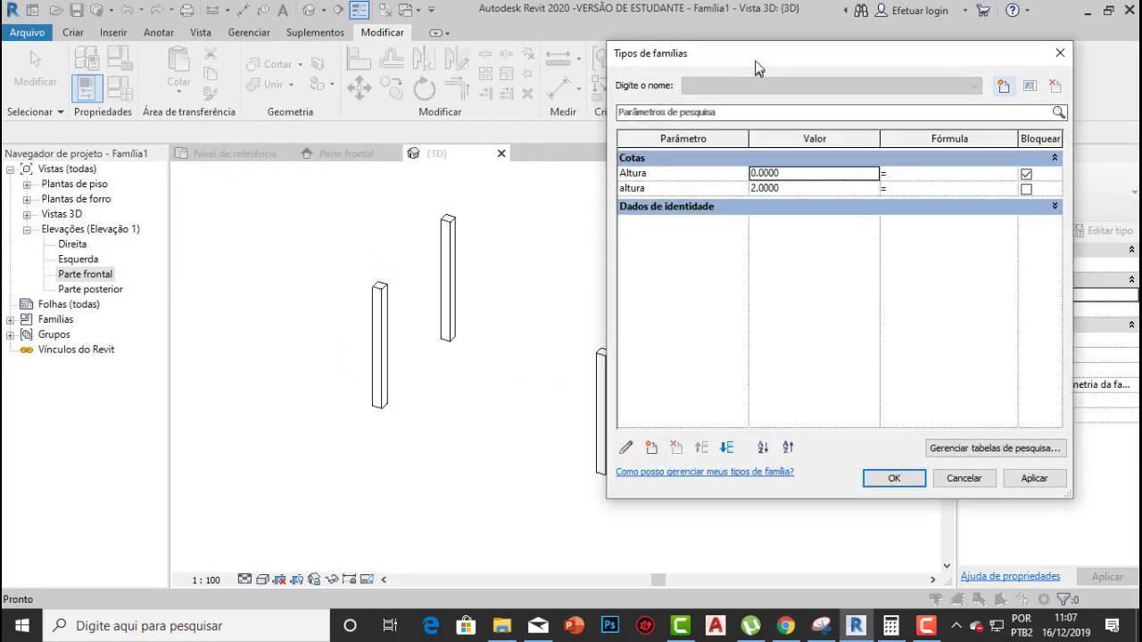
left_click(785, 187)
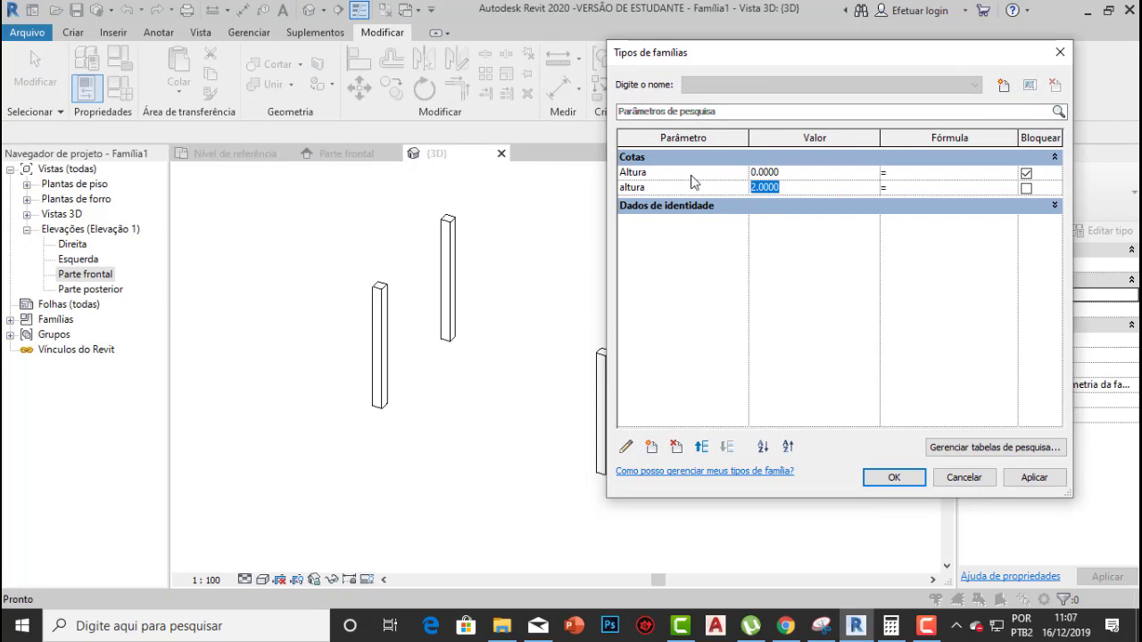
type("1")
left_click(1034, 479)
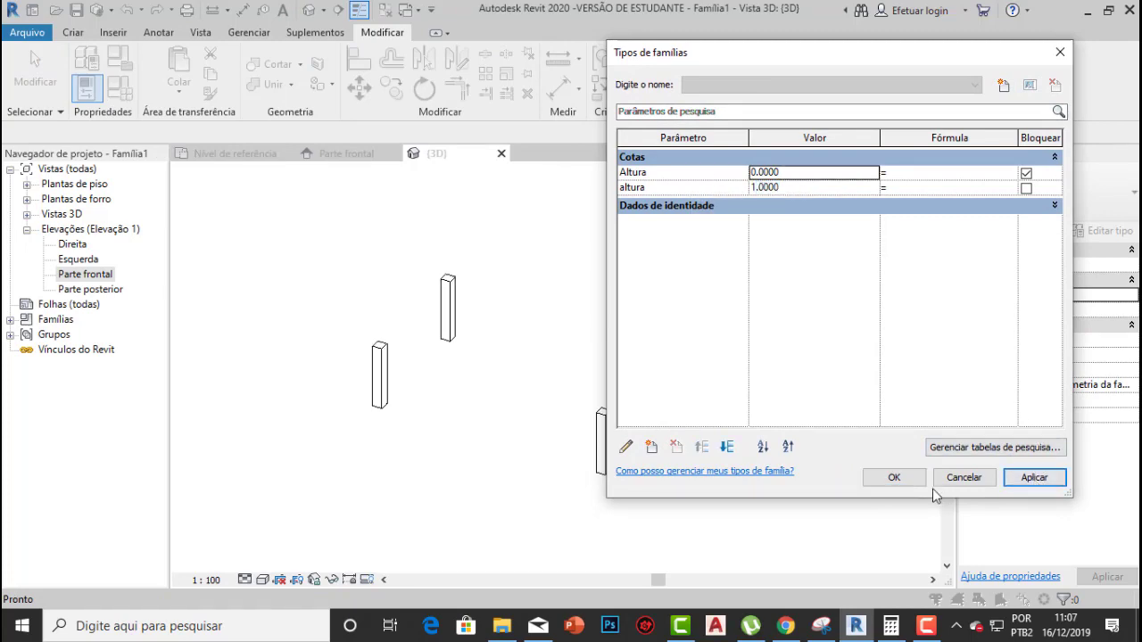
left_click(892, 478)
middle_click_drag(436, 408, 507, 371, "shift")
middle_click_drag(455, 290, 473, 382, "shift")
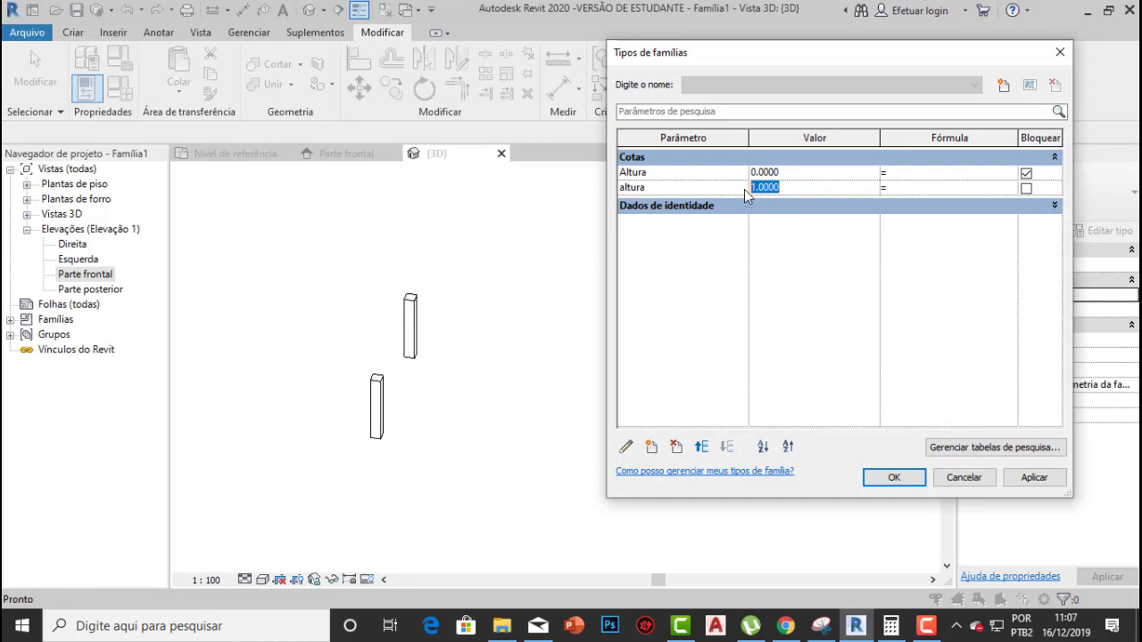
Set the lowercase altura parameter to 2 m in the family types and accept the change
left_click(1035, 478)
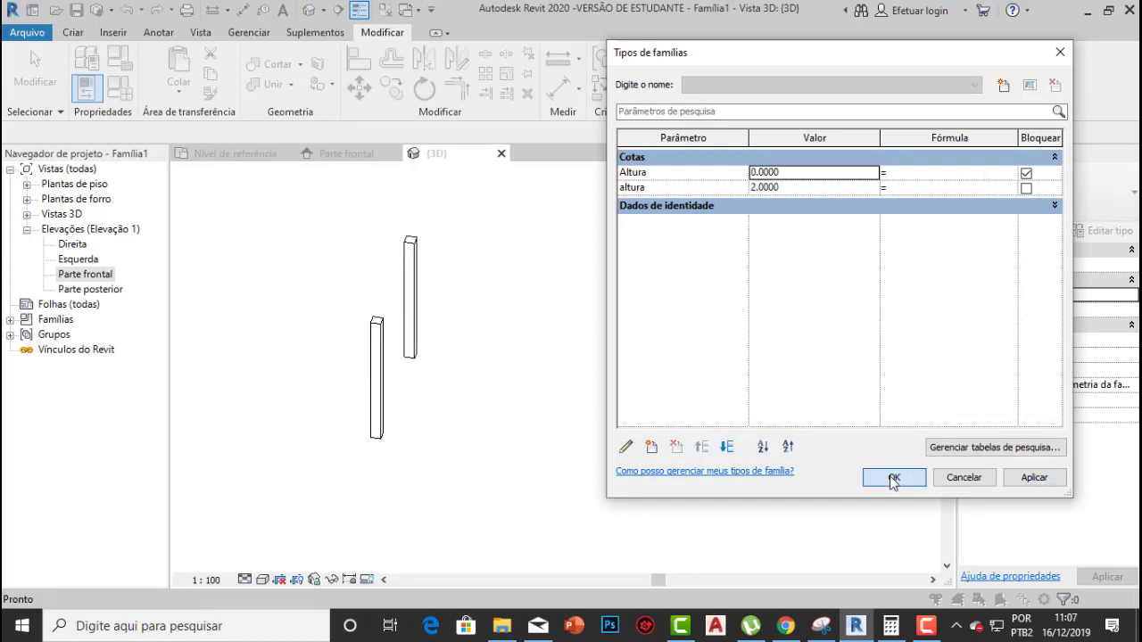
left_click(891, 477)
mouse_move(438, 285)
middle_mouse_down("shift")
mouse_move(479, 321)
mouse_move(410, 219)
mouse_move(444, 278)
middle_mouse_up("shift")
middle_click_drag(444, 277, 453, 255)
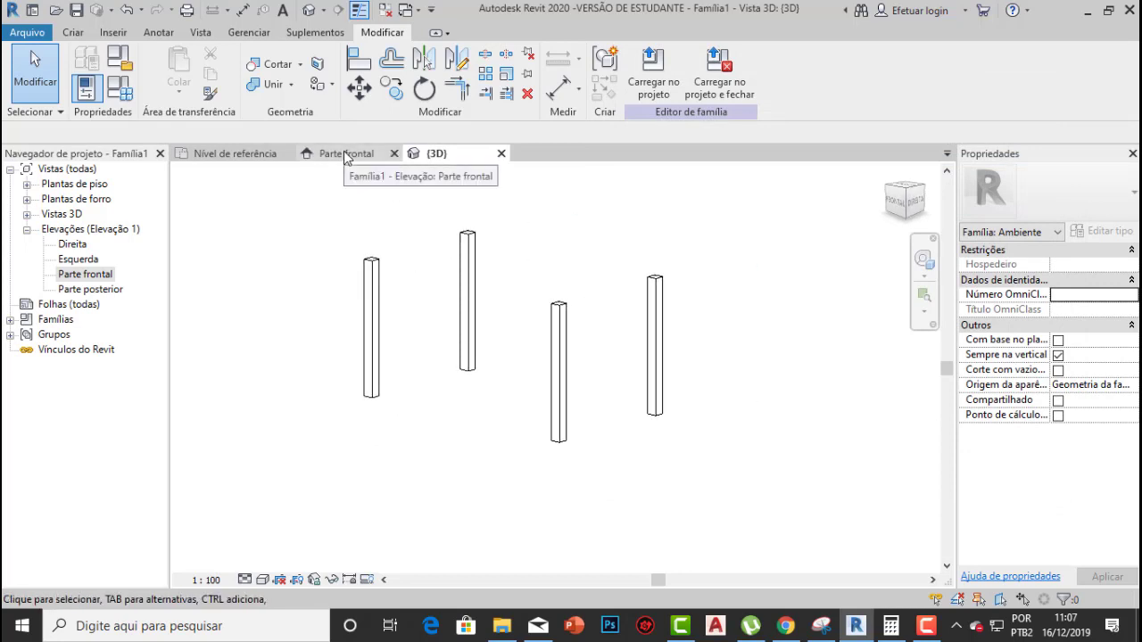
In the reference level plan, move the upper horizontal reference plane so the overall depth dimension becomes about 2.20 m
left_click(235, 154)
scroll(705, 224, "down", 3)
scroll(705, 224, "up", 2)
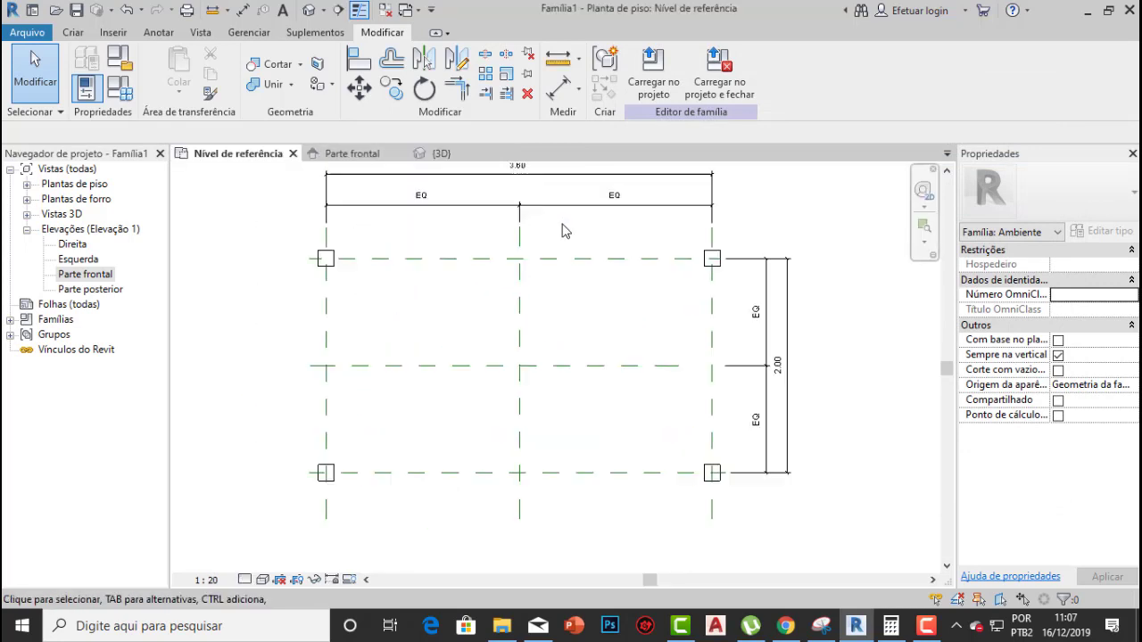
left_click(592, 256)
left_click_drag(599, 258, 601, 300)
middle_click_drag(592, 350, 577, 287)
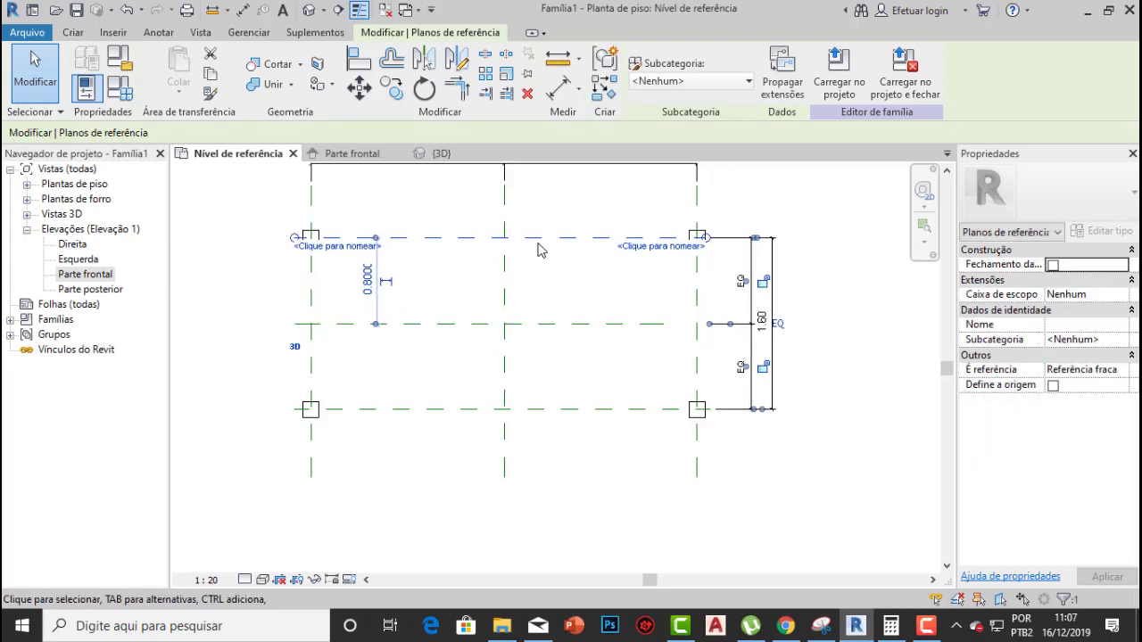
left_click_drag(543, 247, 538, 215)
scroll(555, 288, "down", 1)
middle_click_drag(557, 288, 538, 329)
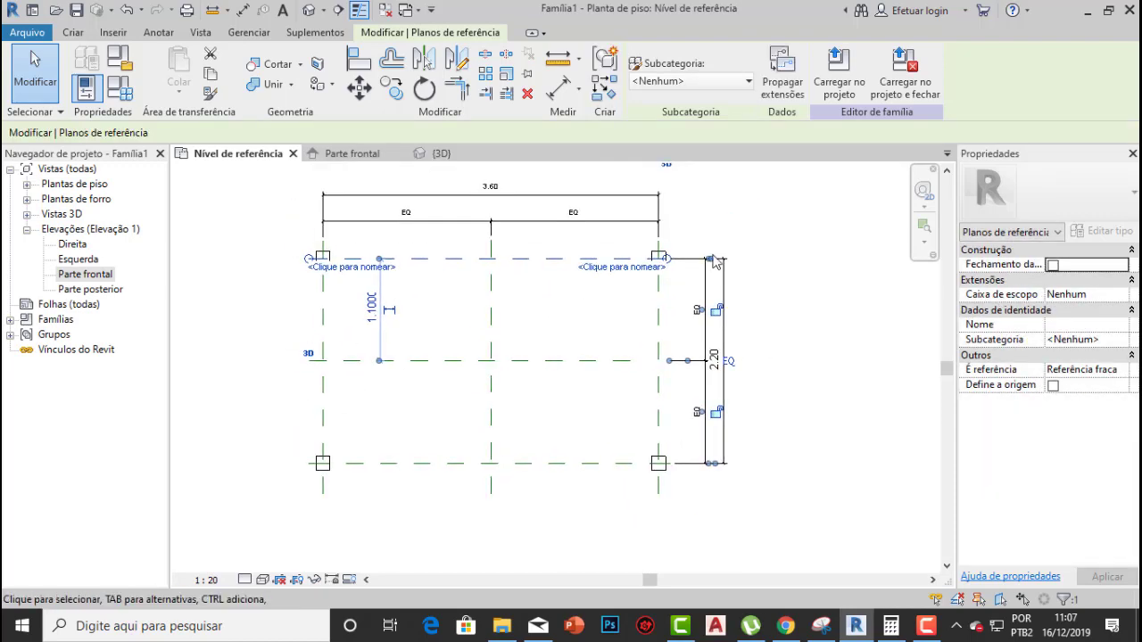
left_click(797, 232)
Label the overall 3.60 m horizontal dimension with a new family type parameter named comprimento
scroll(651, 292, "up", 3)
scroll(660, 295, "down", 2)
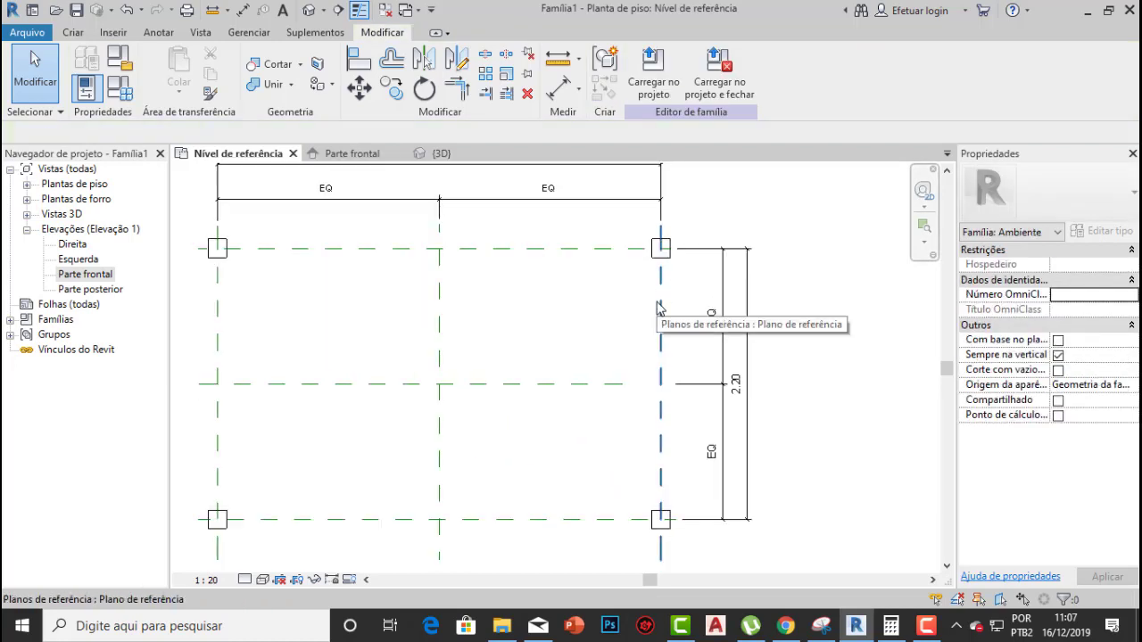
middle_click_drag(570, 303, 599, 309)
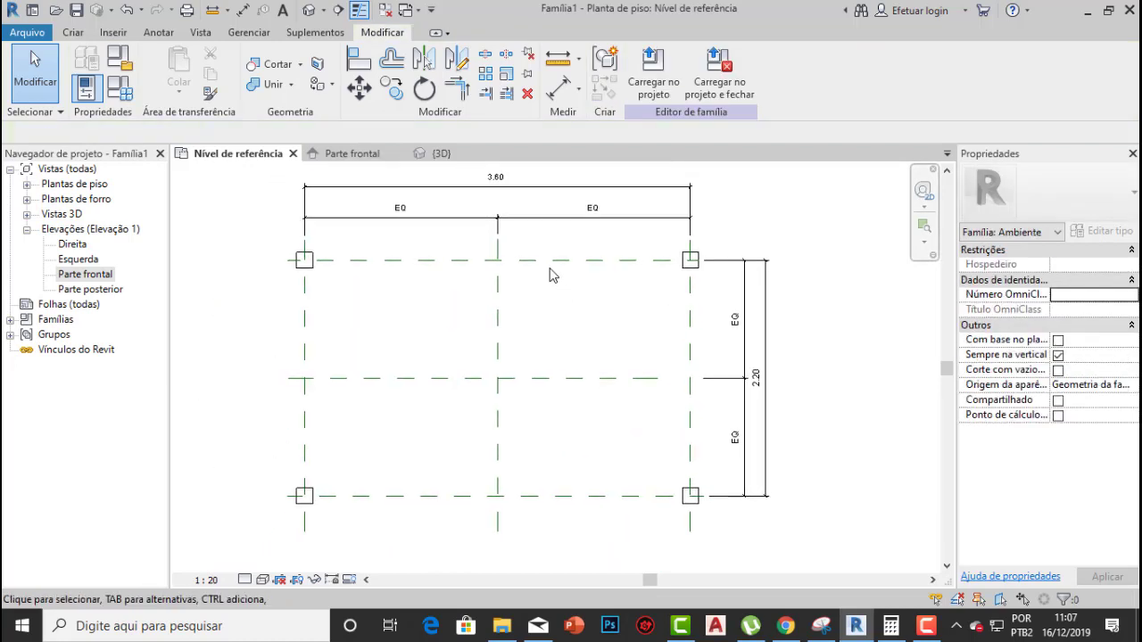
middle_click_drag(637, 267, 609, 271)
scroll(553, 275, "down", 1)
middle_click_drag(525, 273, 552, 304)
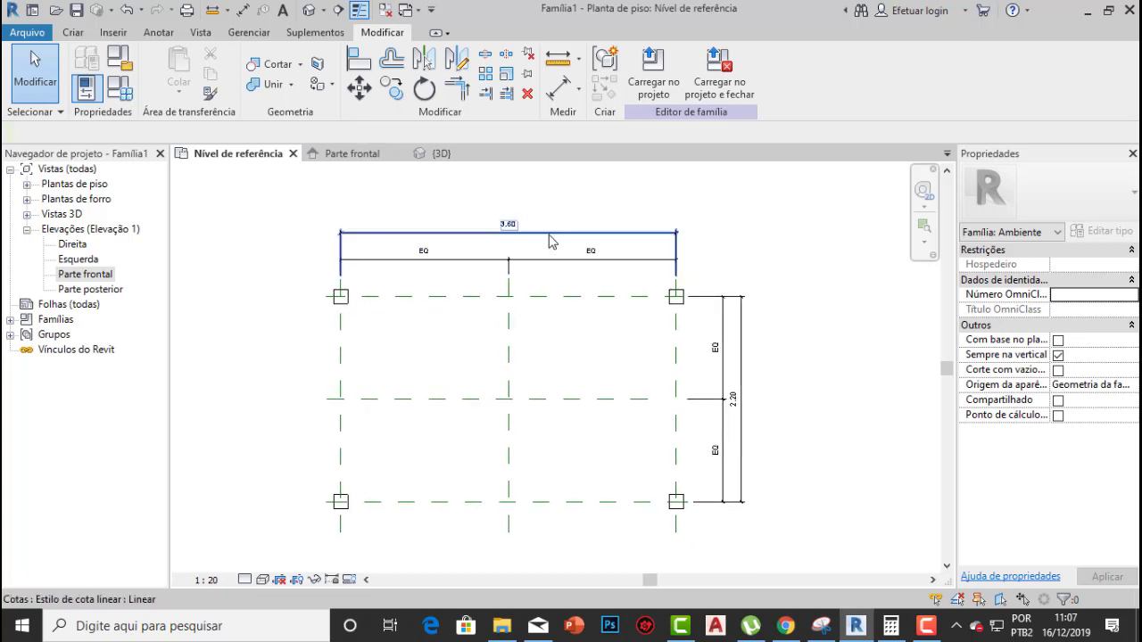
left_click(543, 233)
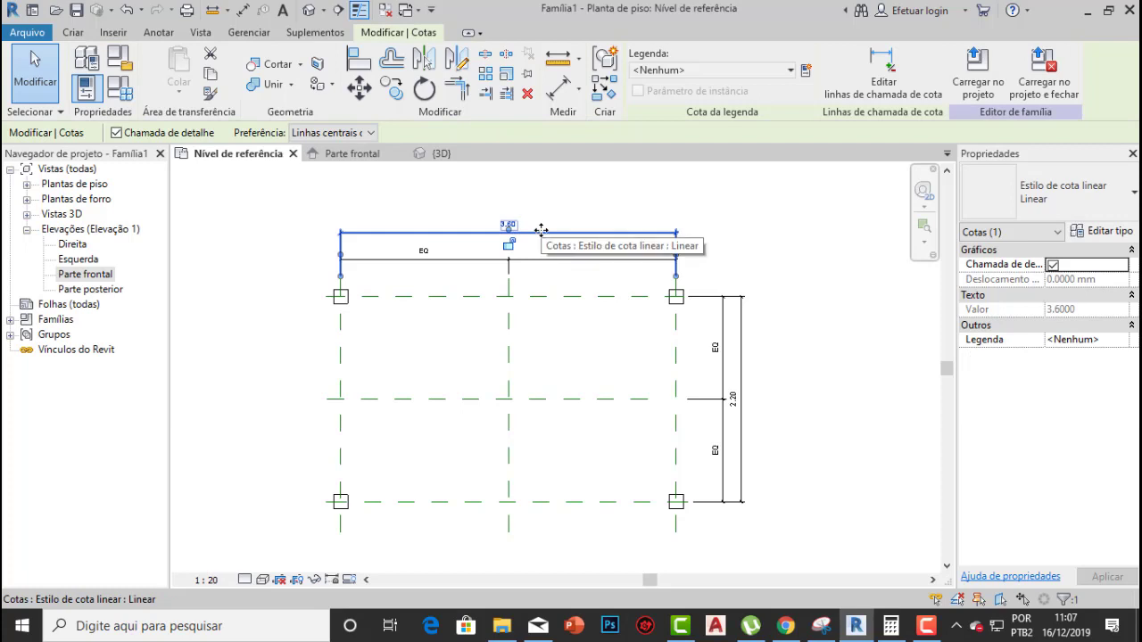
middle_click_drag(601, 205, 606, 186)
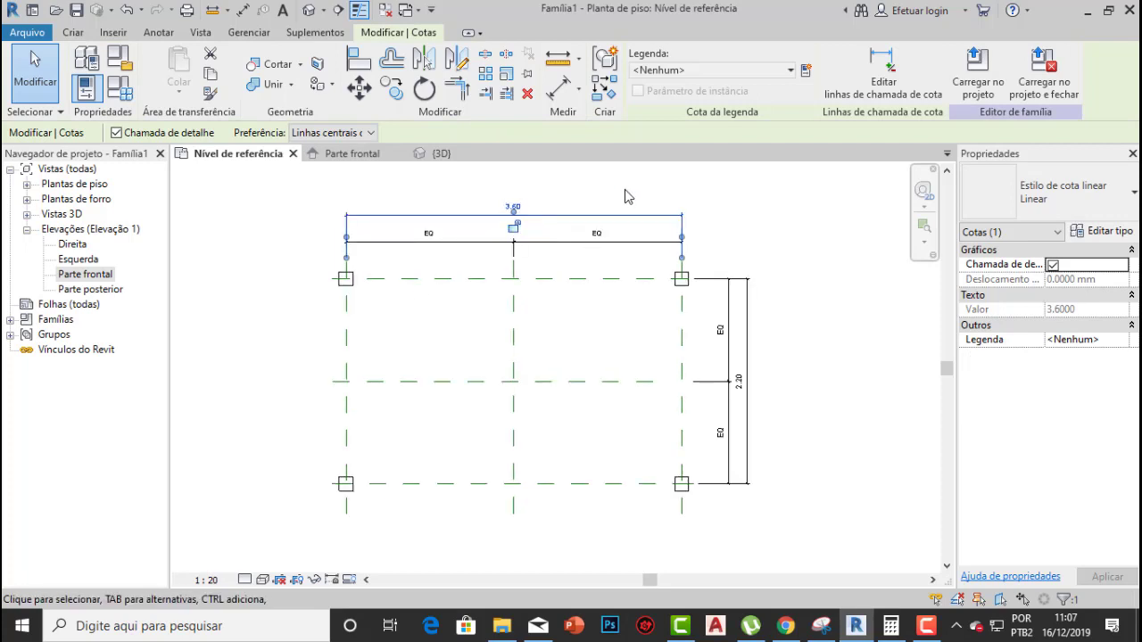
left_click(806, 71)
type("c")
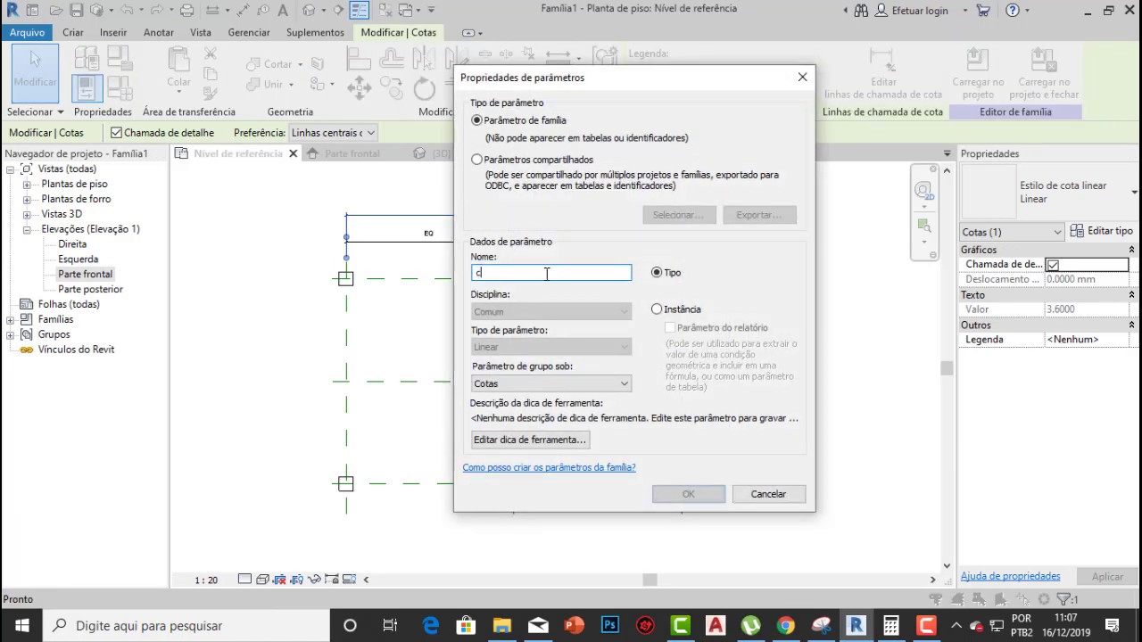
type("omprimento")
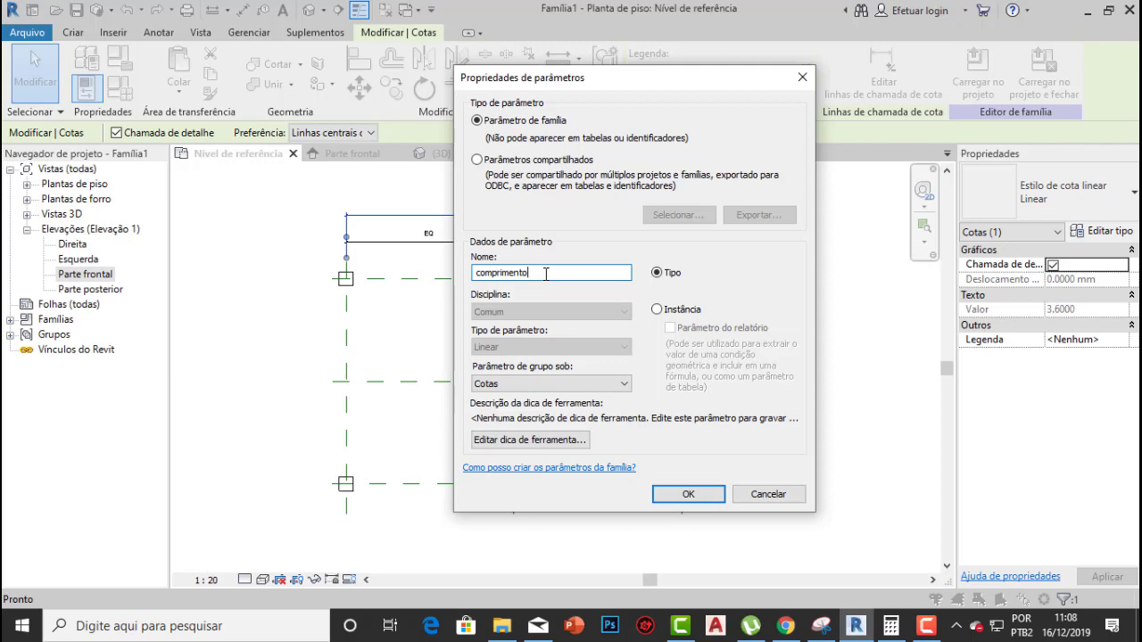
left_click(700, 497)
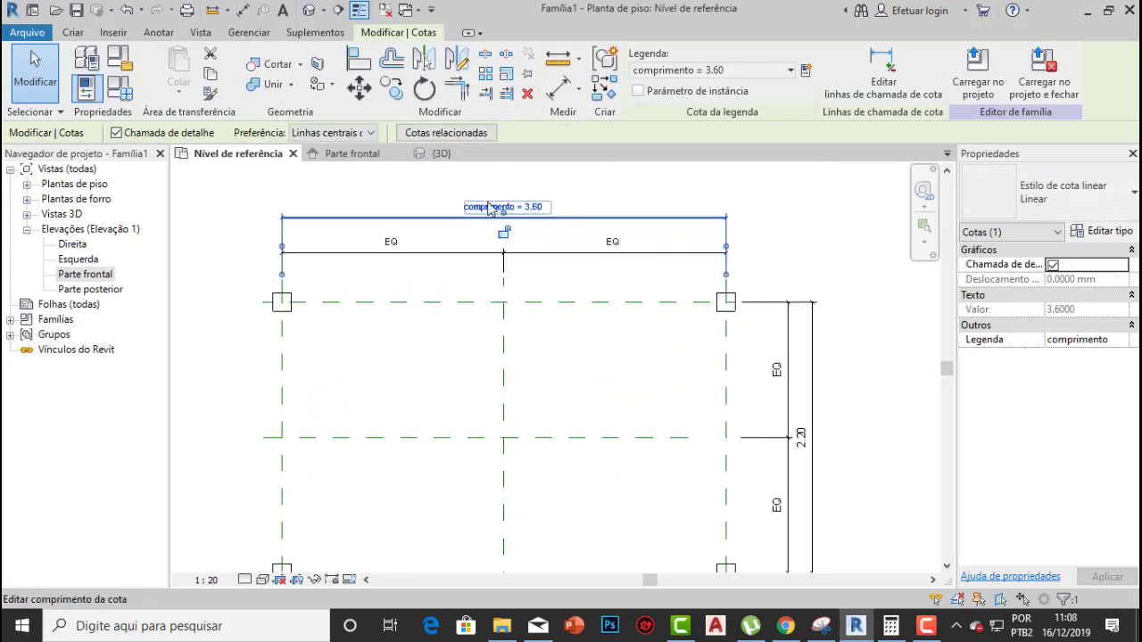
left_click(589, 191)
Label the overall 2.20 m vertical dimension with a new family type parameter named largura
scroll(588, 191, "up", 2)
scroll(638, 322, "down", 3)
scroll(678, 348, "up", 2)
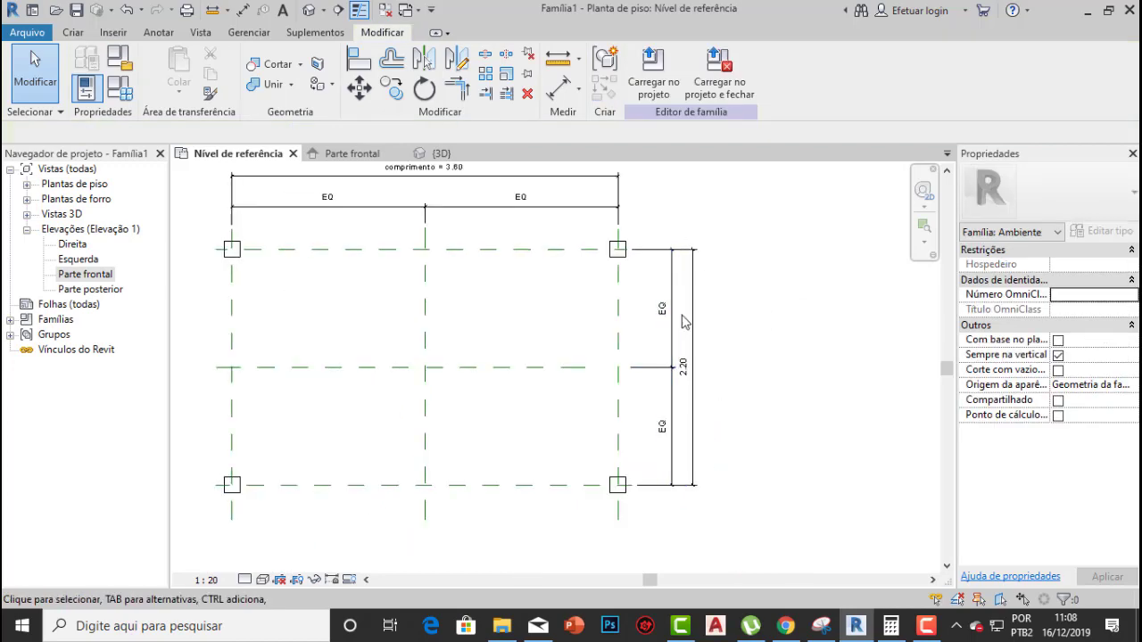
left_click(700, 365)
scroll(700, 366, "up", 2)
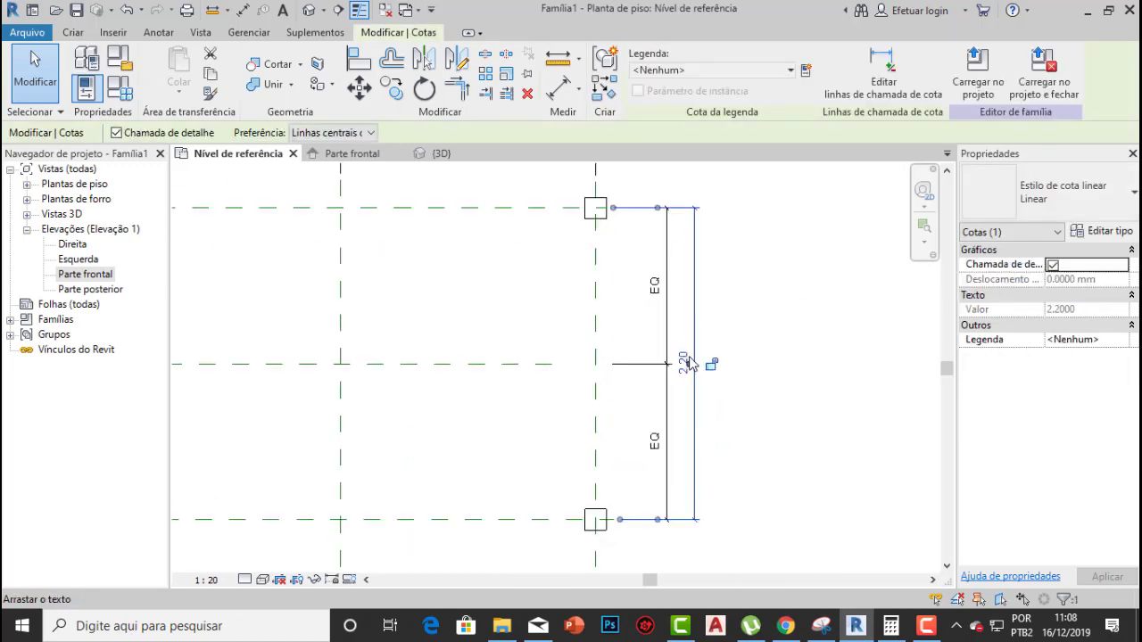
scroll(713, 366, "down", 2)
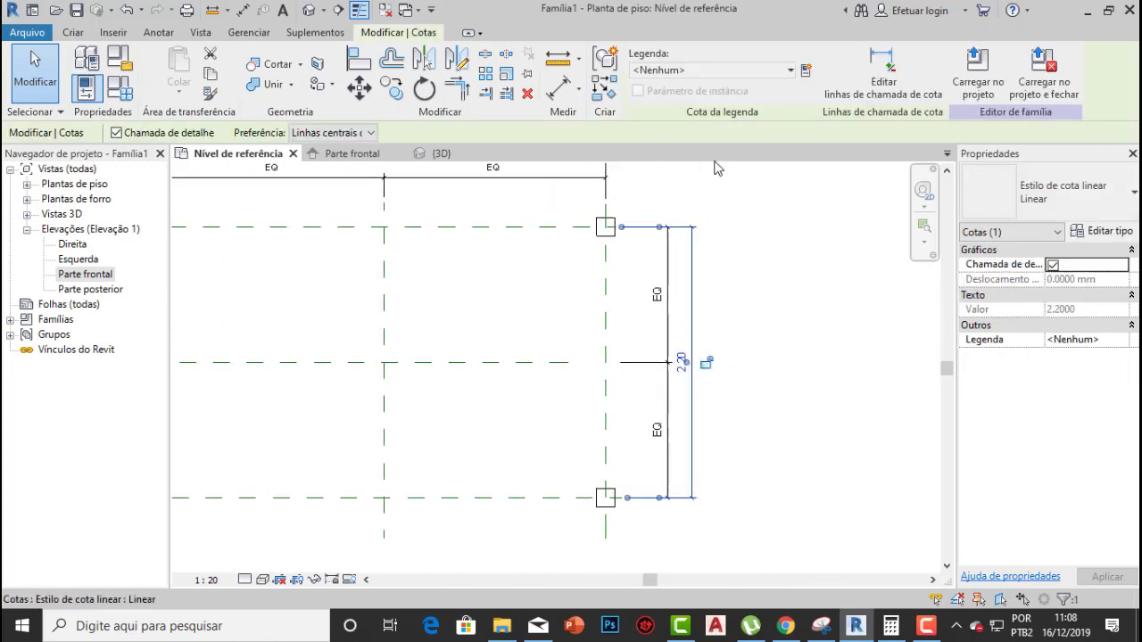
left_click(718, 359)
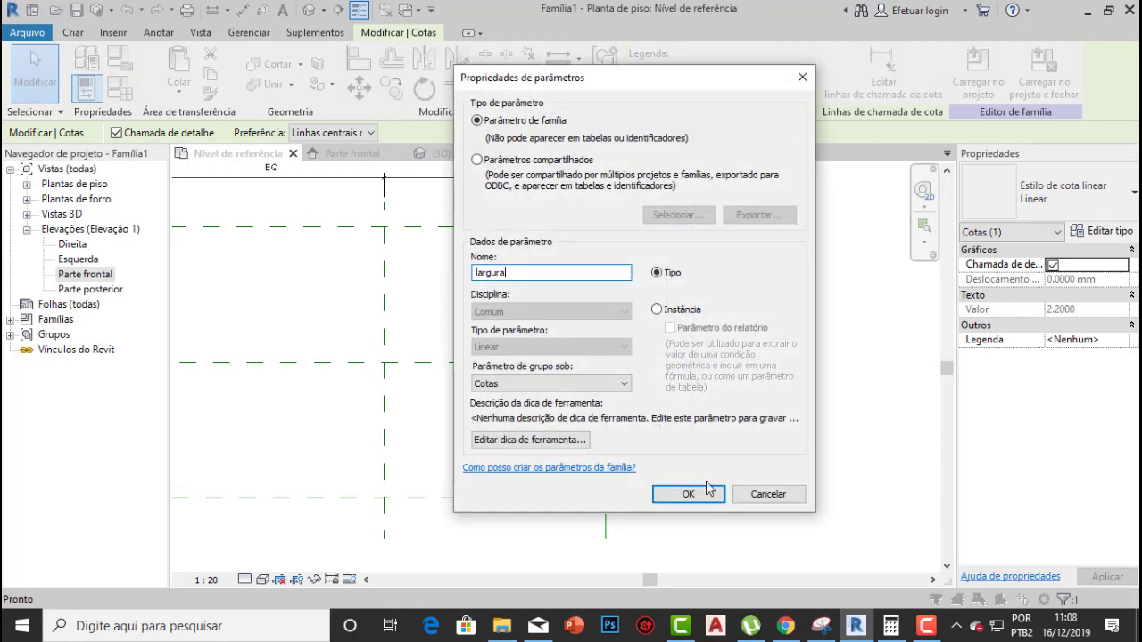
left_click(718, 496)
scroll(699, 370, "down", 2)
left_click(711, 362)
scroll(703, 368, "up", 3)
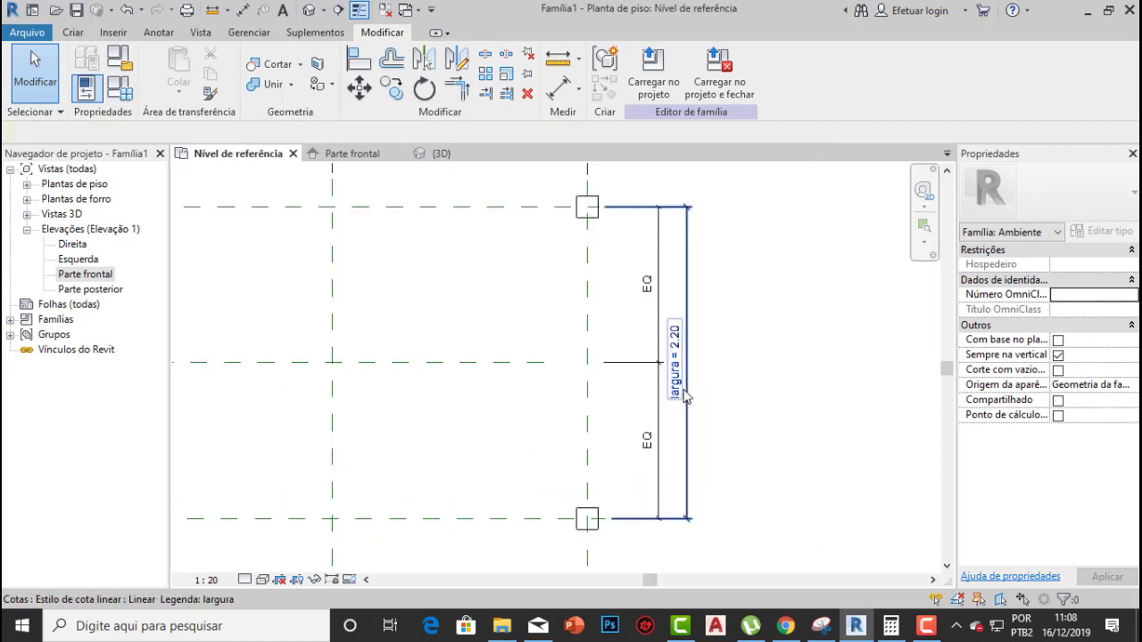
scroll(685, 397, "down", 3)
key("Escape")
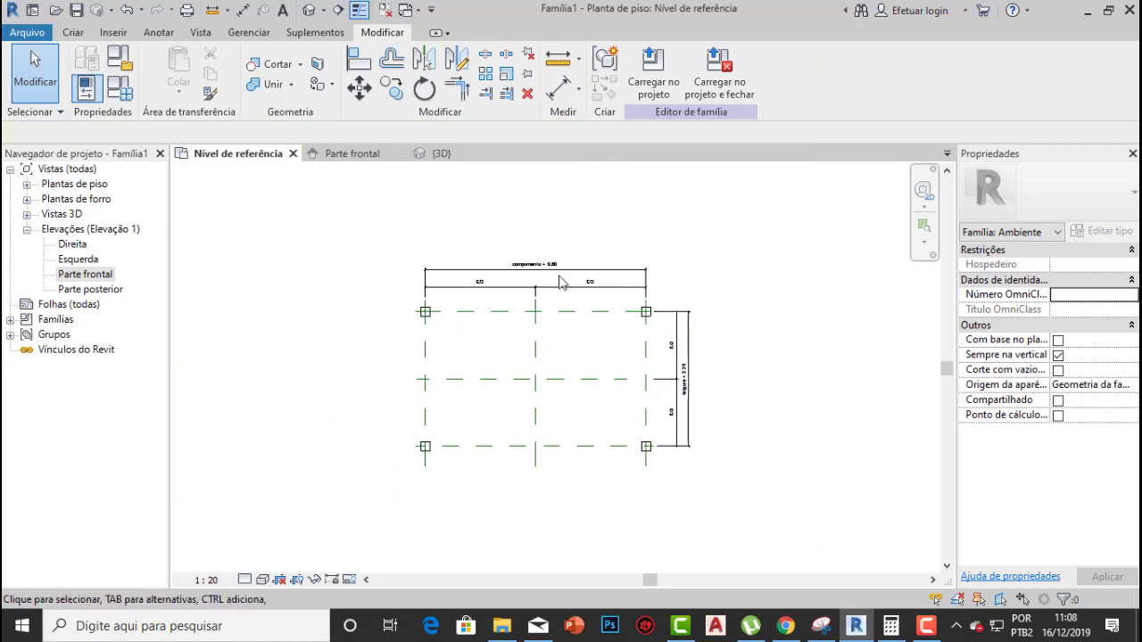
left_click(112, 95)
left_click_drag(761, 55, 868, 62)
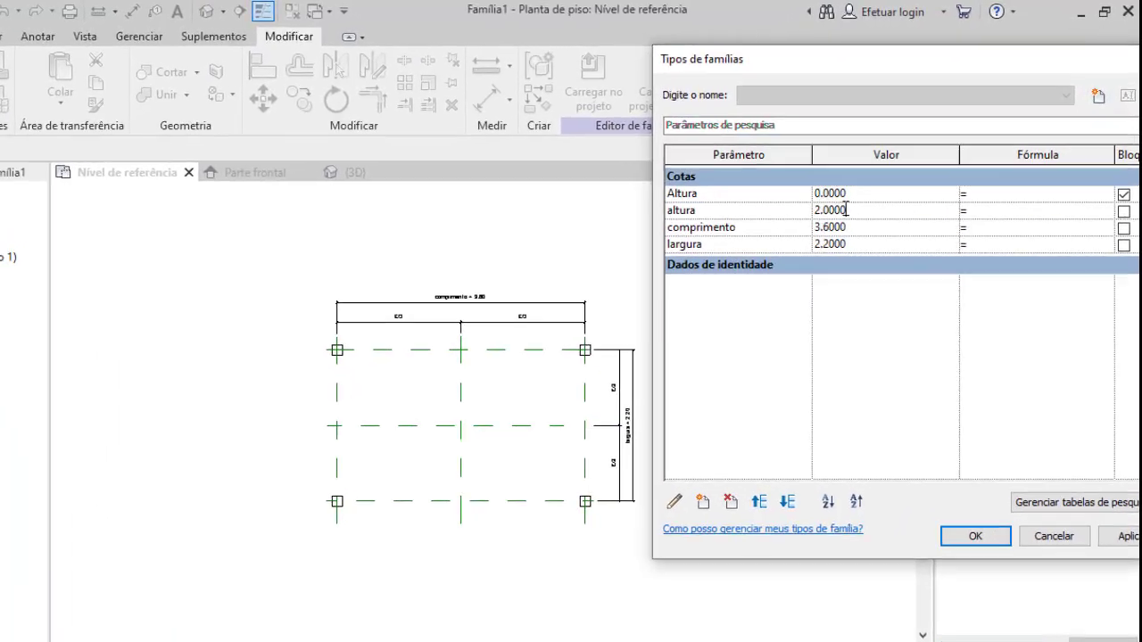
left_click(855, 189)
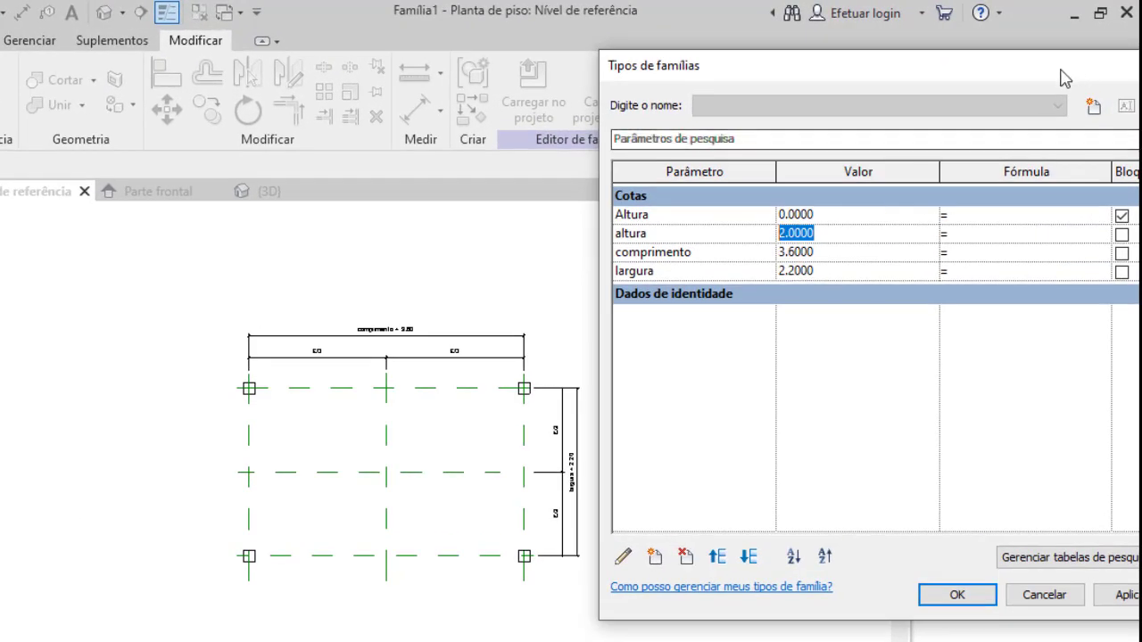
left_click(1140, 65)
In the 3D view, set the lowercase altura parameter to 3 m in the family types and apply it
left_click(267, 191)
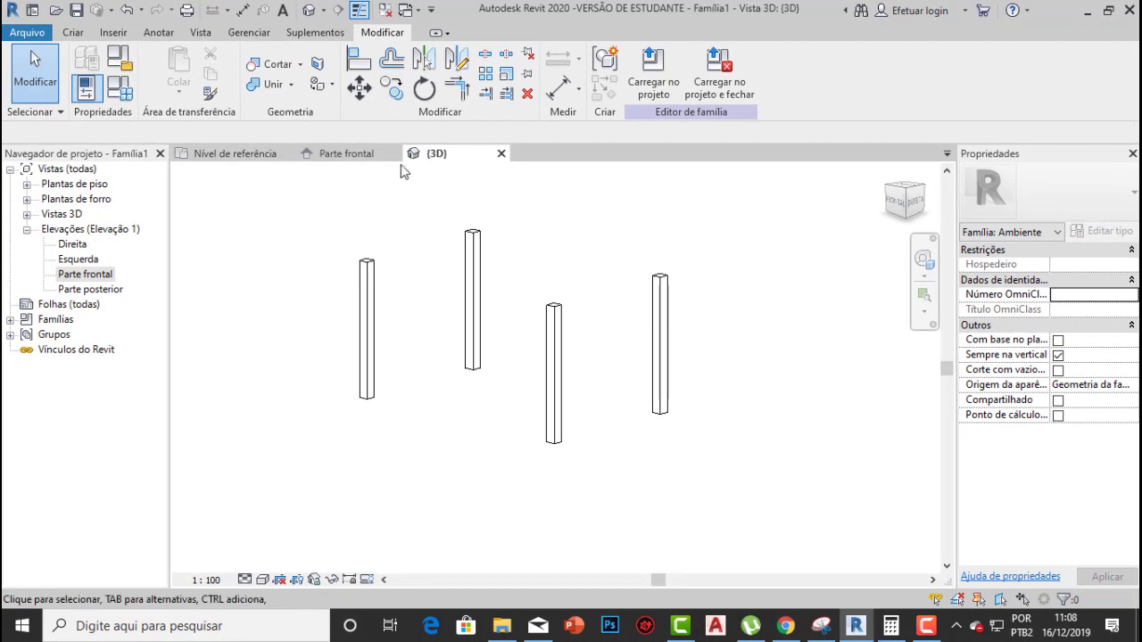
left_click(120, 88)
left_click_drag(754, 63, 832, 58)
left_click(773, 180)
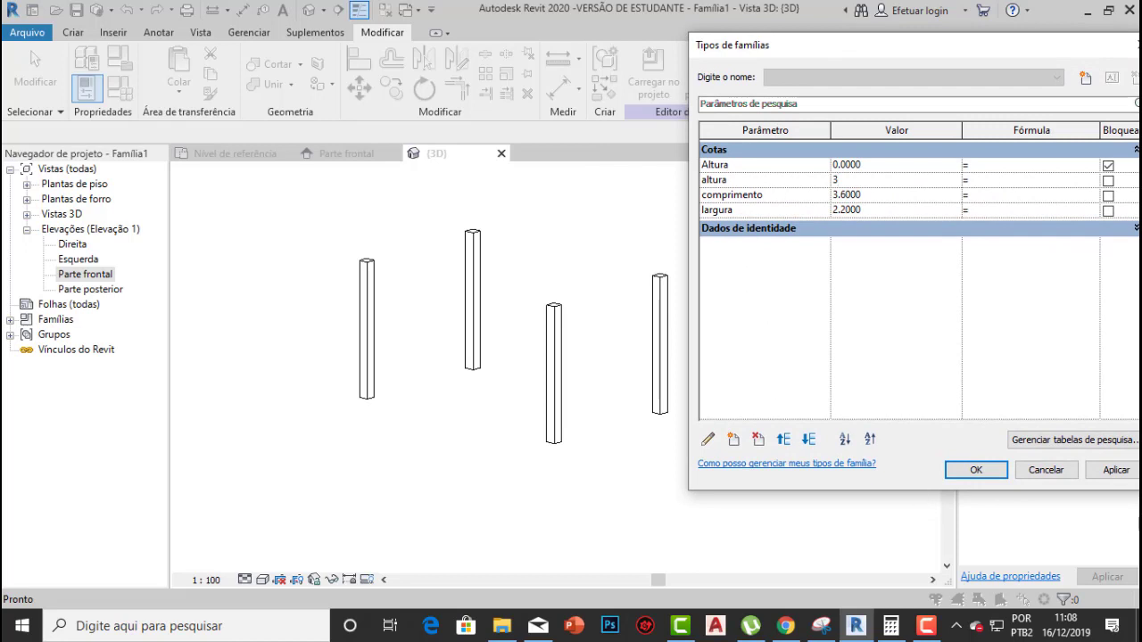
left_click(1115, 473)
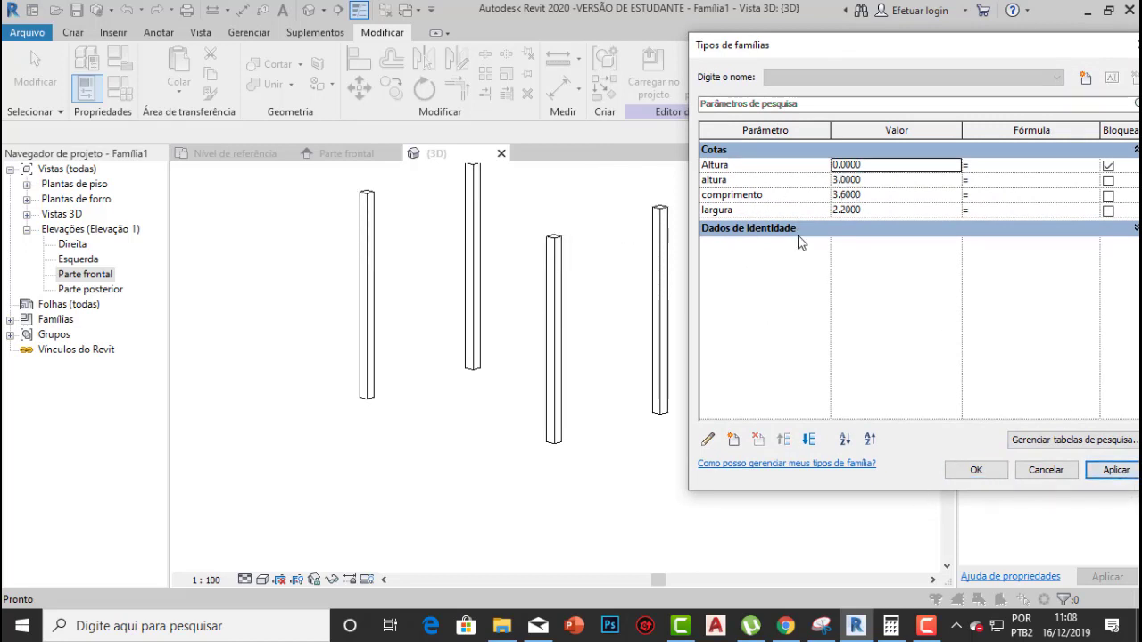
Set the comprimento parameter to 4 m and apply it to the posts
left_click(858, 193)
left_click(892, 212)
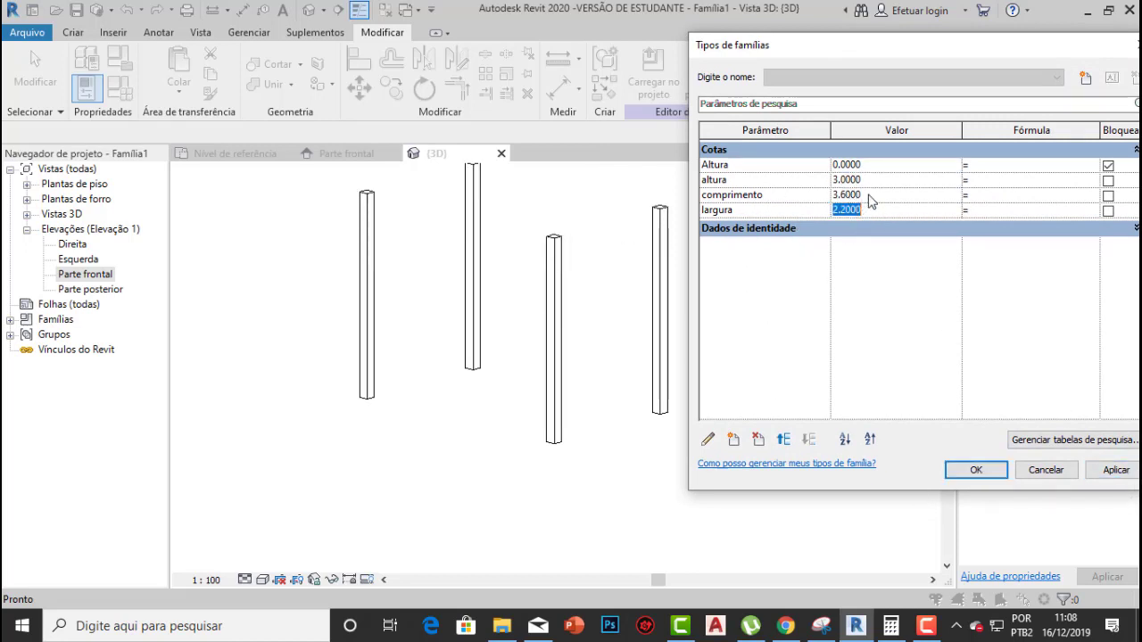
type("4")
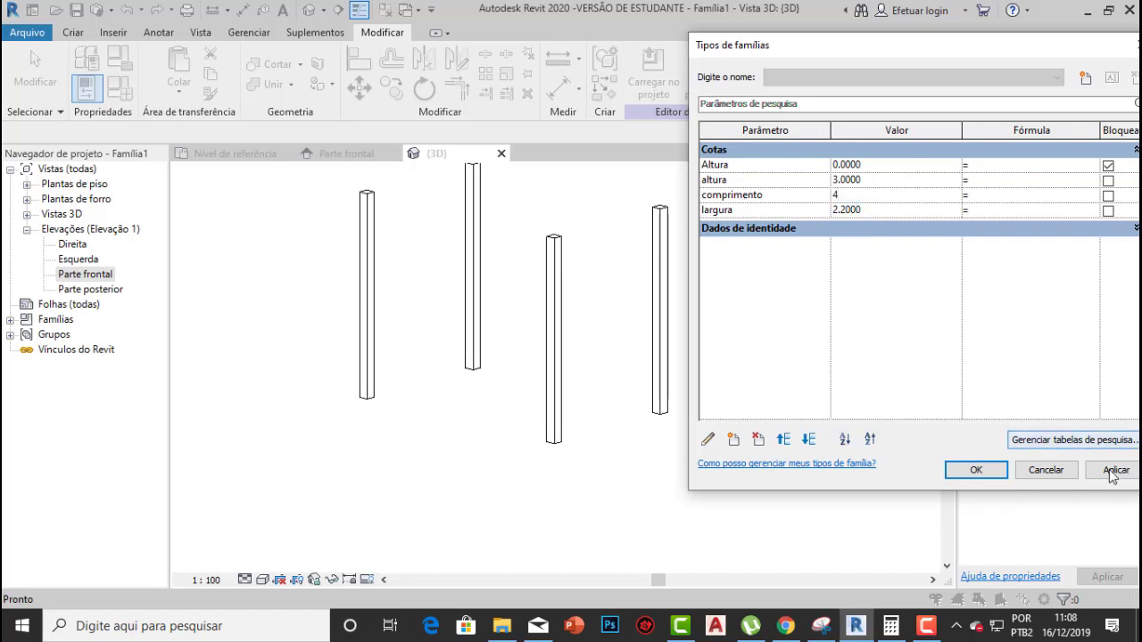
left_click(1115, 472)
Apply a largura of 1 m to the posts and discard the trial family type values
left_click(892, 211)
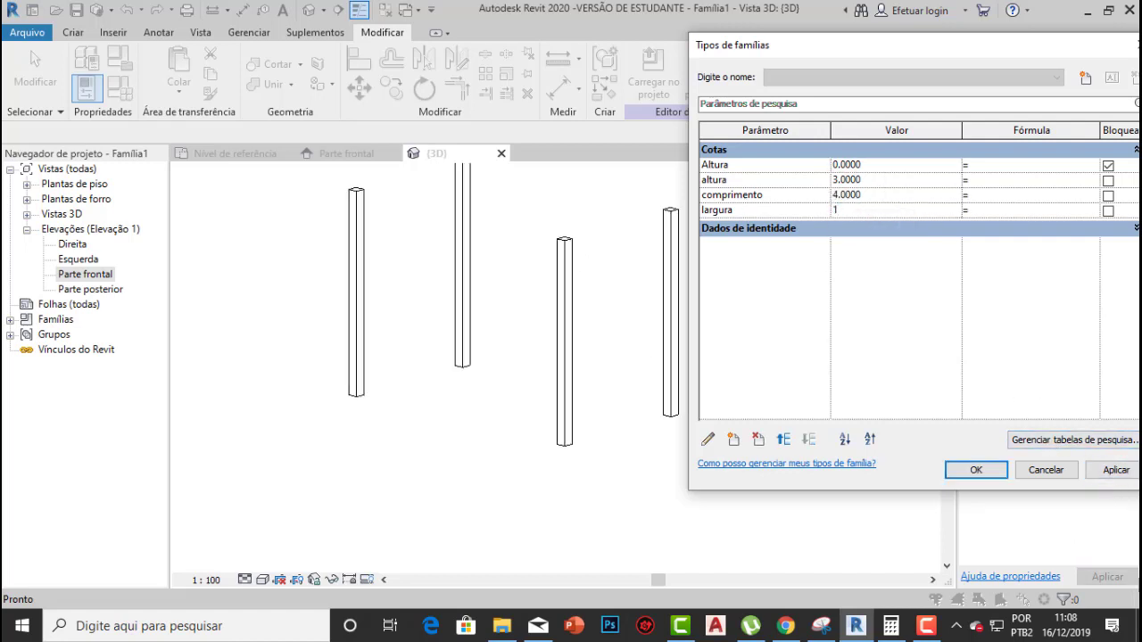
left_click(1124, 471)
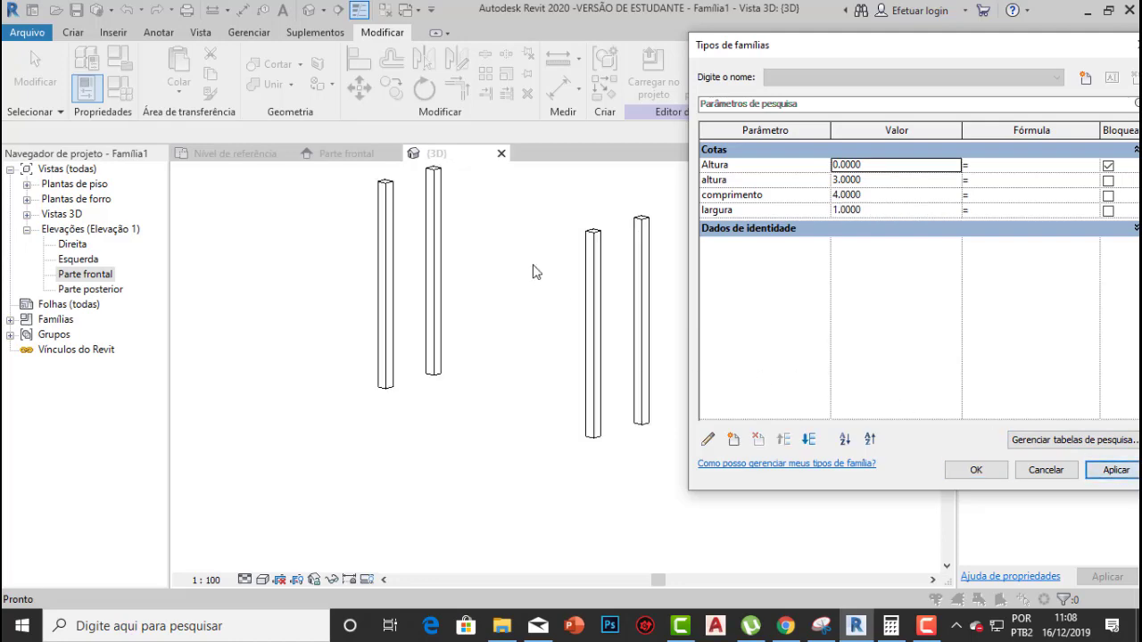
left_click(862, 194)
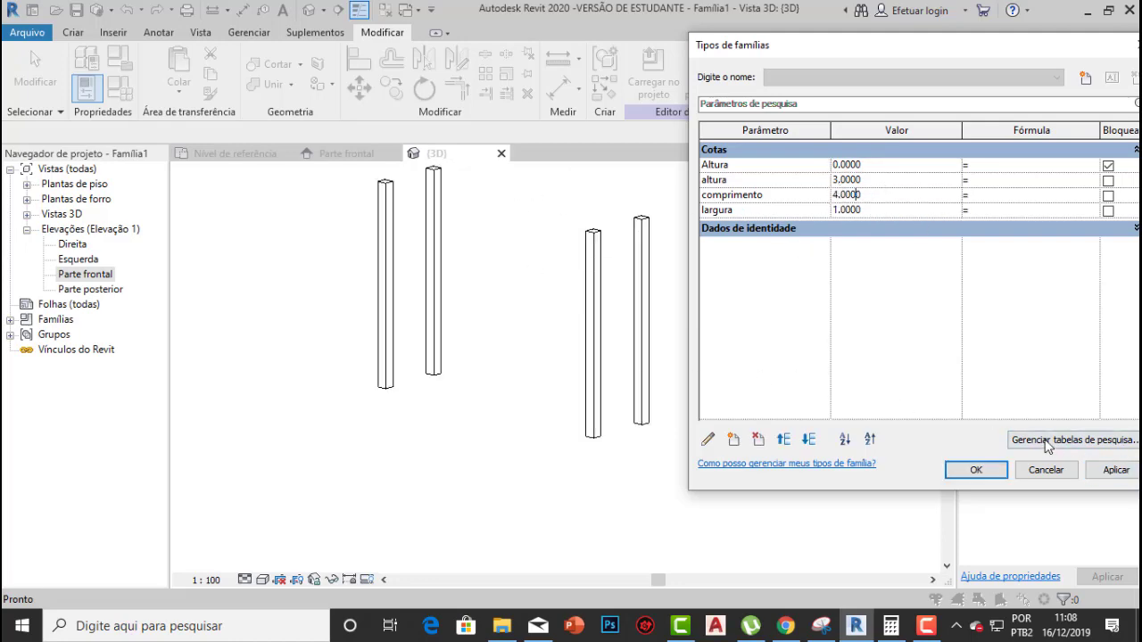
left_click(976, 470)
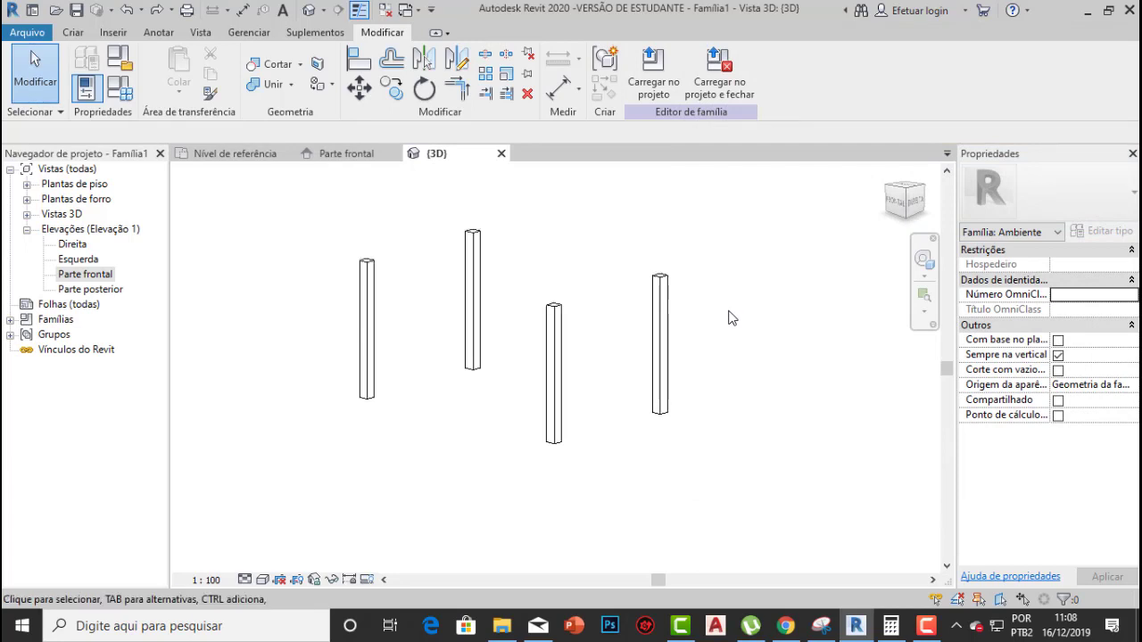
middle_click_drag(541, 360, 539, 330, "shift")
scroll(600, 316, "down", 1)
scroll(482, 273, "up", 1)
scroll(546, 316, "up", 1)
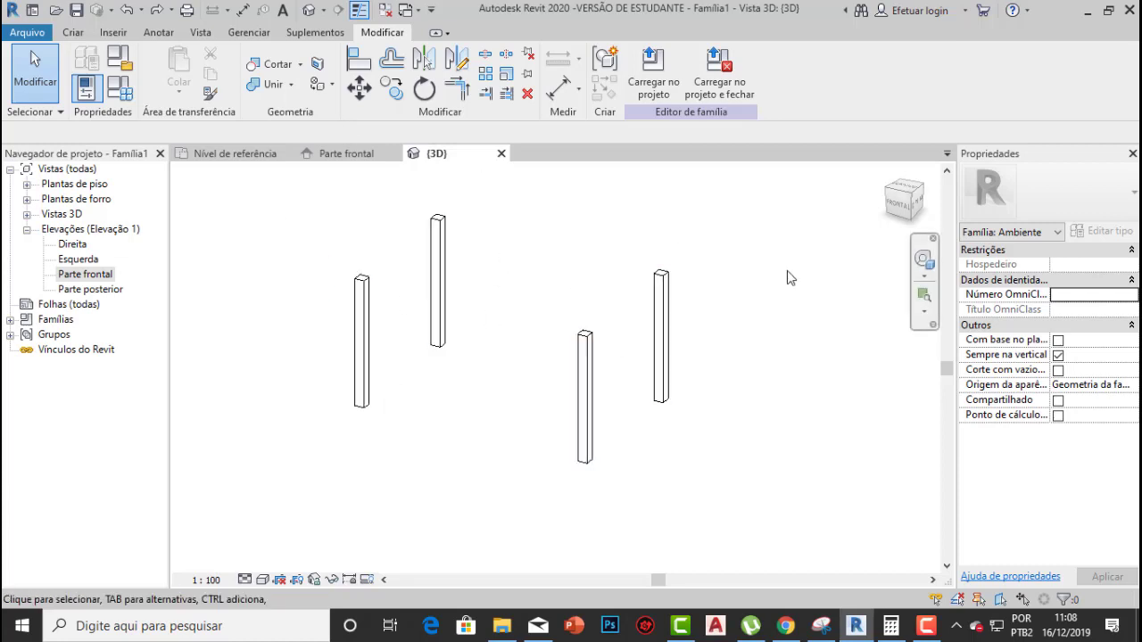
In the Parte frontal elevation, draw a horizontal reference plane about 0.16 m below the posts' top plane, spanning both posts
middle_click_drag(577, 247, 473, 312, "shift")
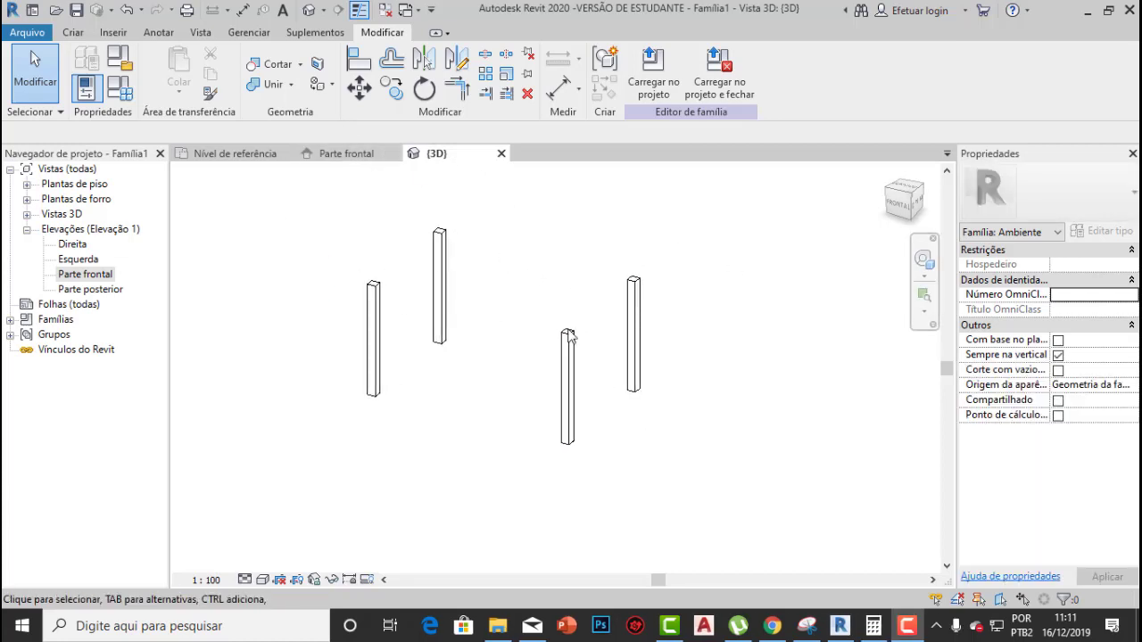
left_click(348, 155)
scroll(564, 330, "down", 1)
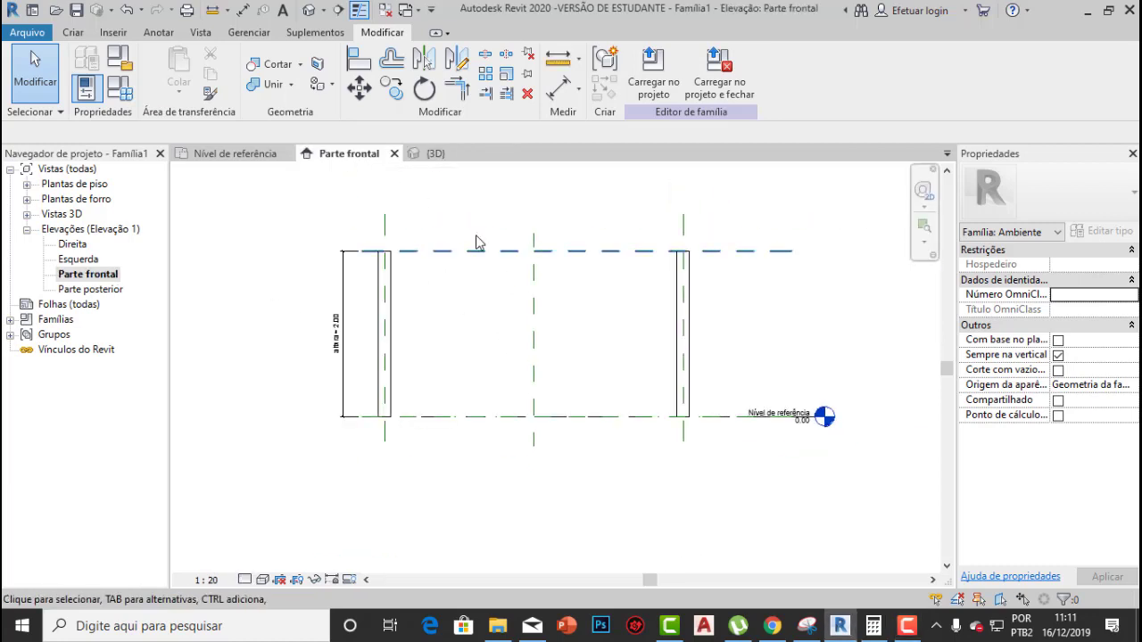
scroll(367, 244, "up", 2)
left_click(428, 258)
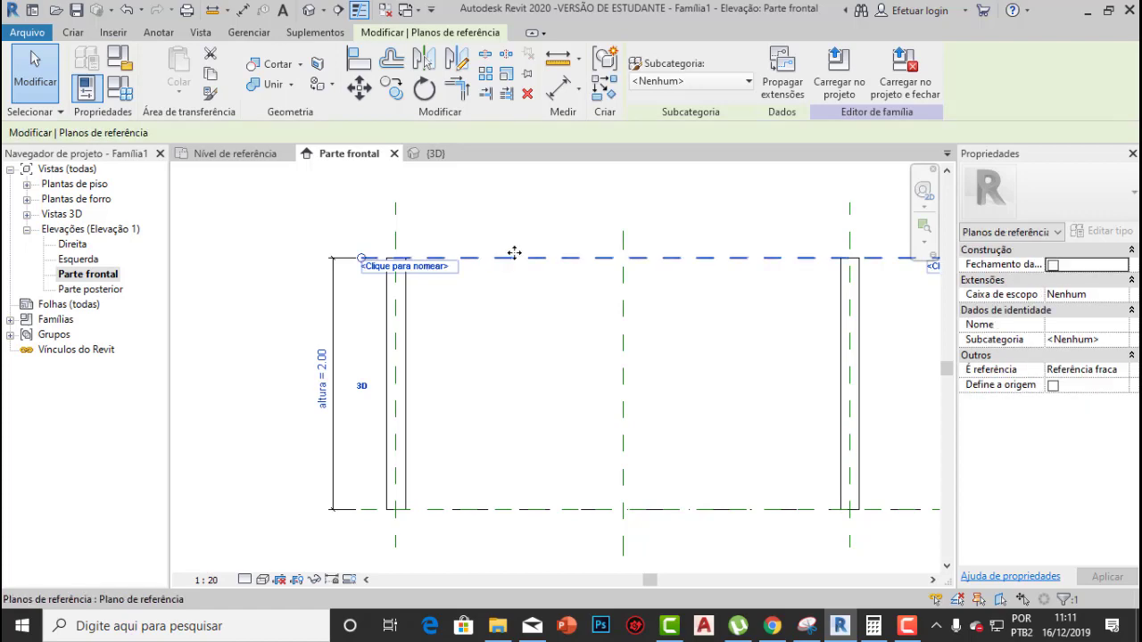
left_click(520, 282)
left_click(527, 259)
key("c")
key("s")
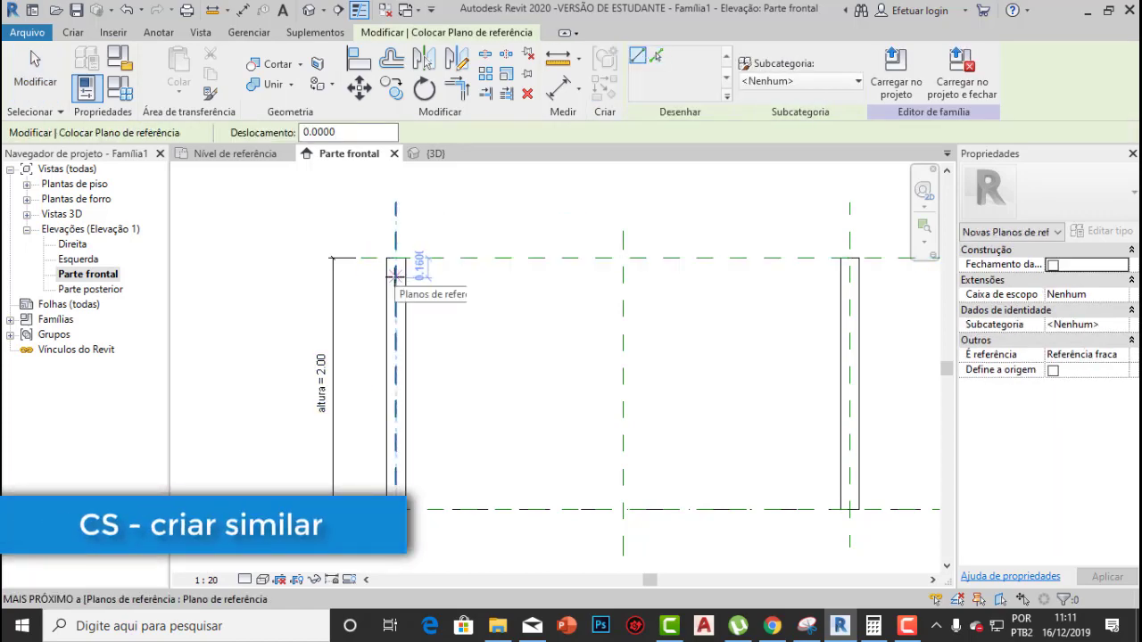
scroll(395, 274, "up", 1)
left_click(360, 277)
scroll(588, 260, "down", 2)
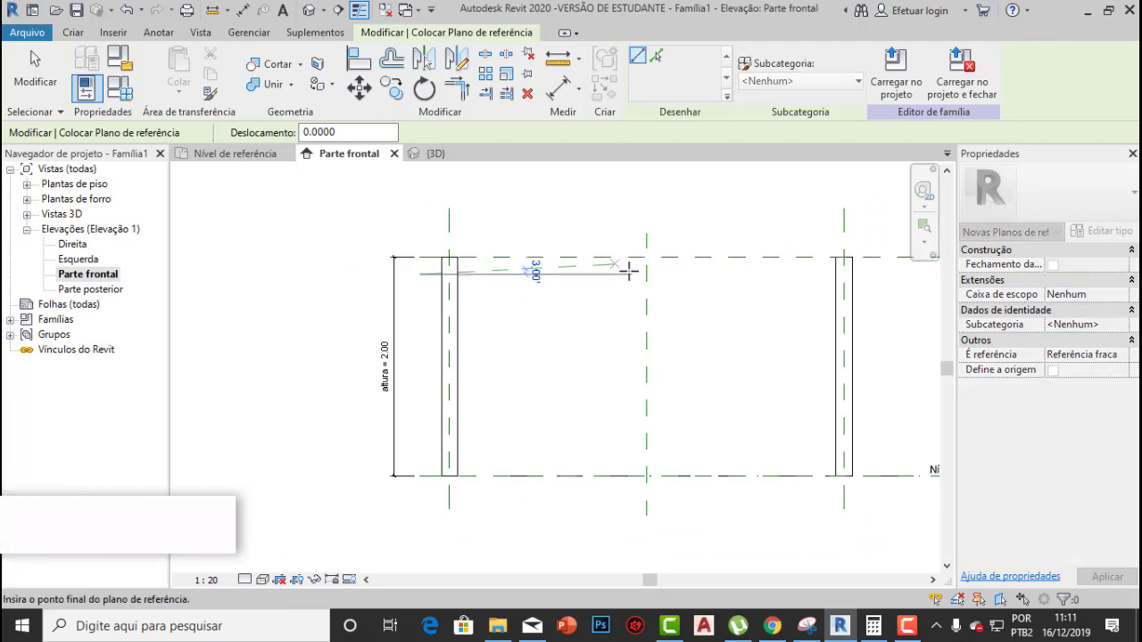
middle_click_drag(689, 274, 557, 289)
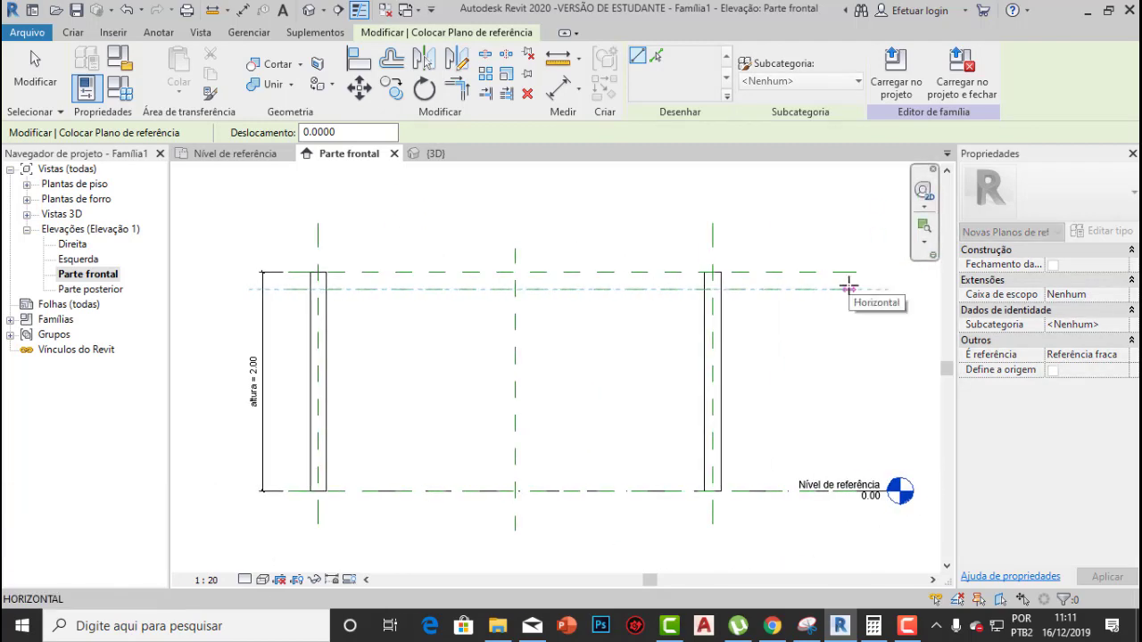
left_click(848, 288)
scroll(299, 310, "up", 2)
key("Escape")
key("Escape")
Add an aligned dimension between the posts' top reference plane and the new plane just below it
scroll(407, 267, "up", 3)
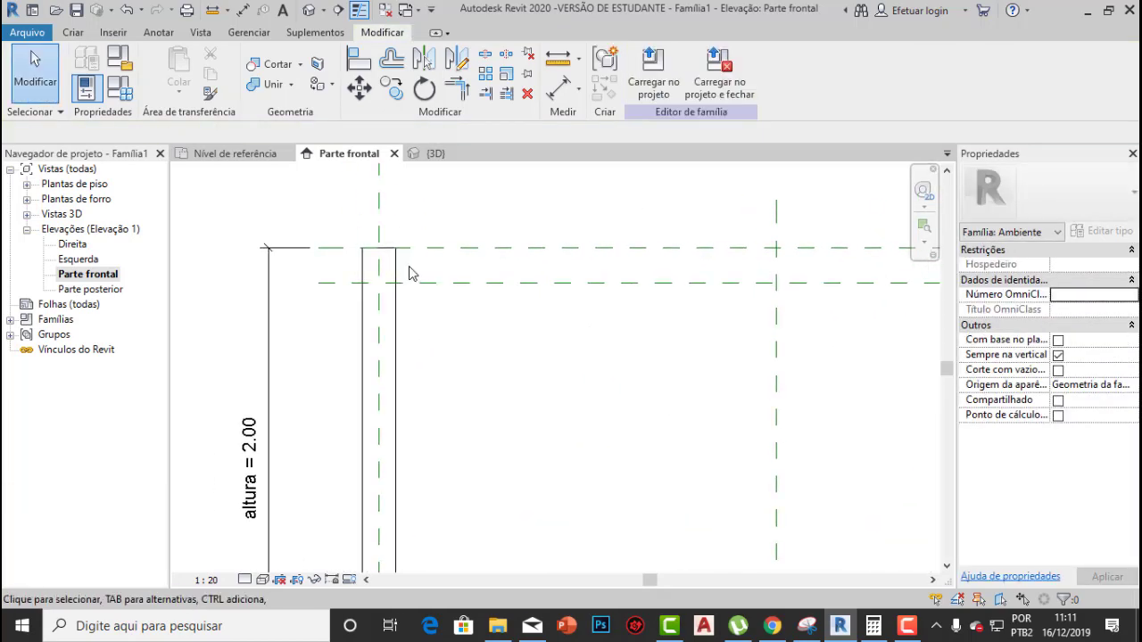
scroll(472, 314, "down", 1)
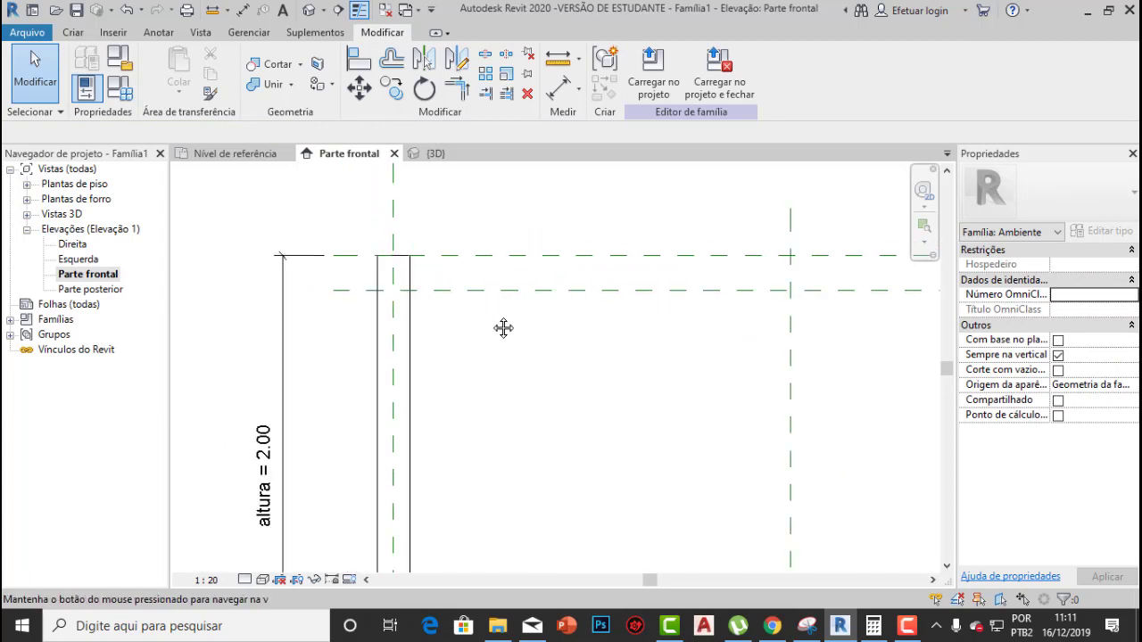
scroll(437, 307, "up", 1)
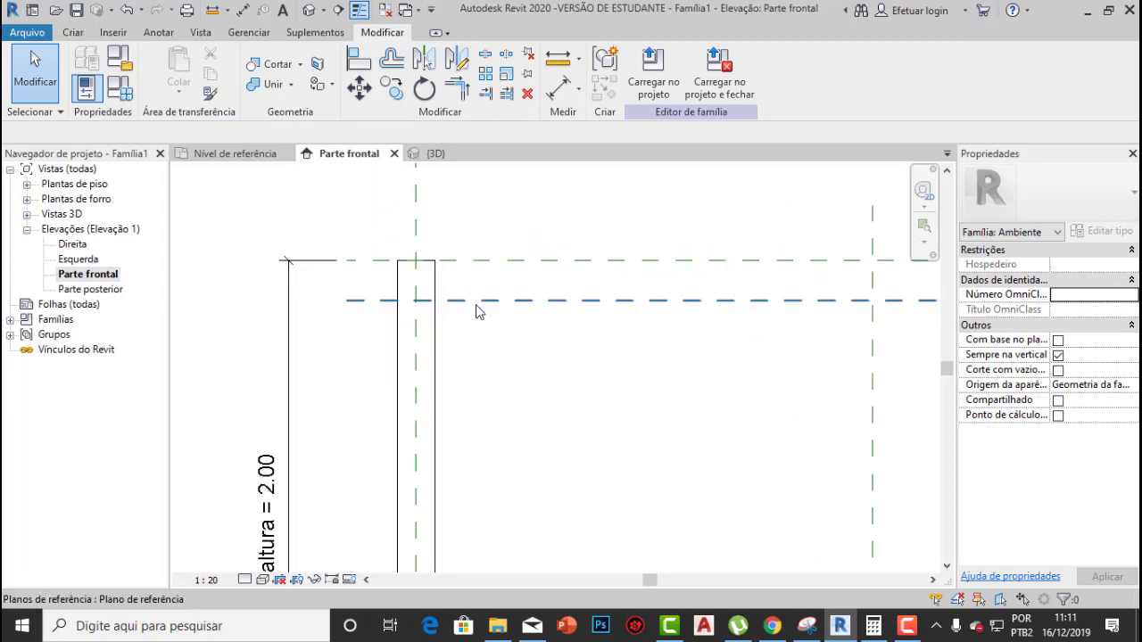
left_click(242, 10)
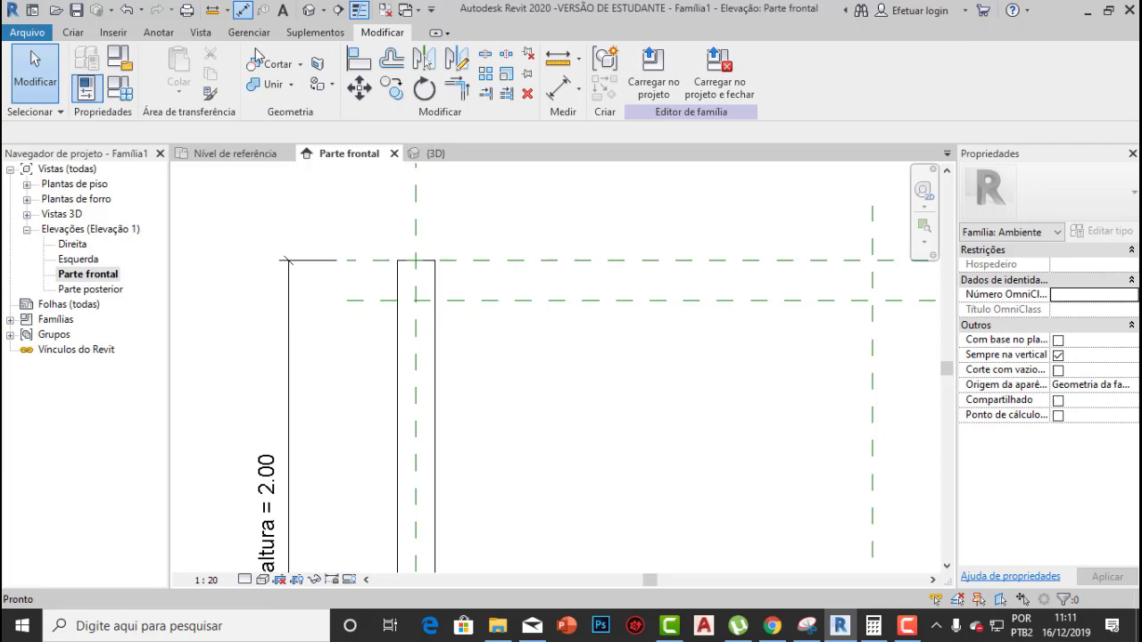
left_click(361, 261)
left_click(362, 299)
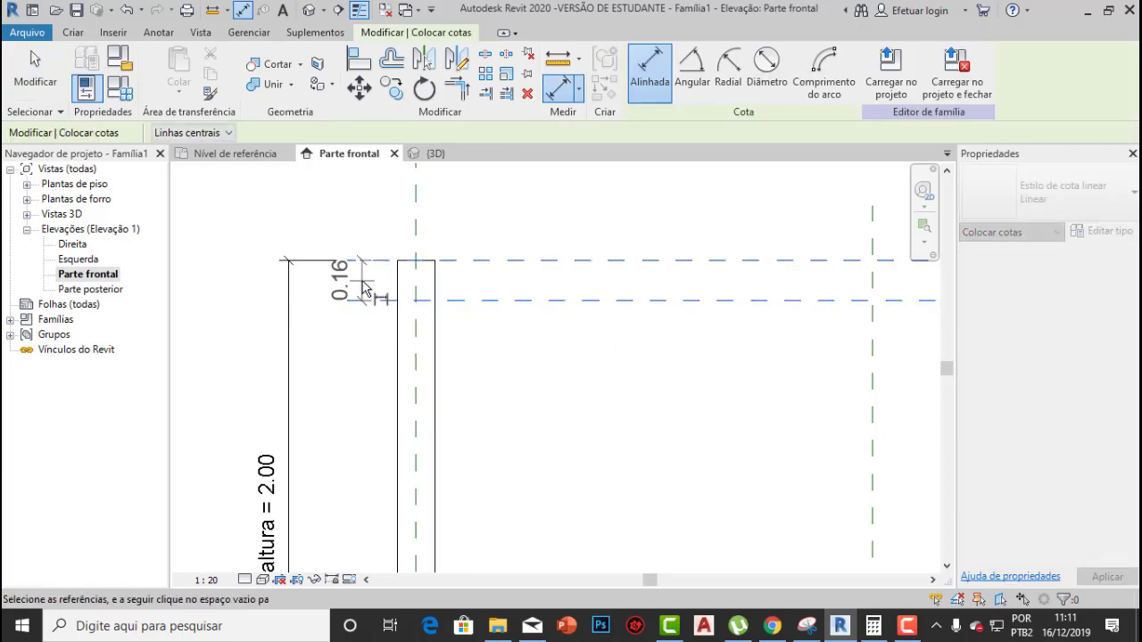
left_click(364, 296)
scroll(364, 298, "up", 1)
key("Escape")
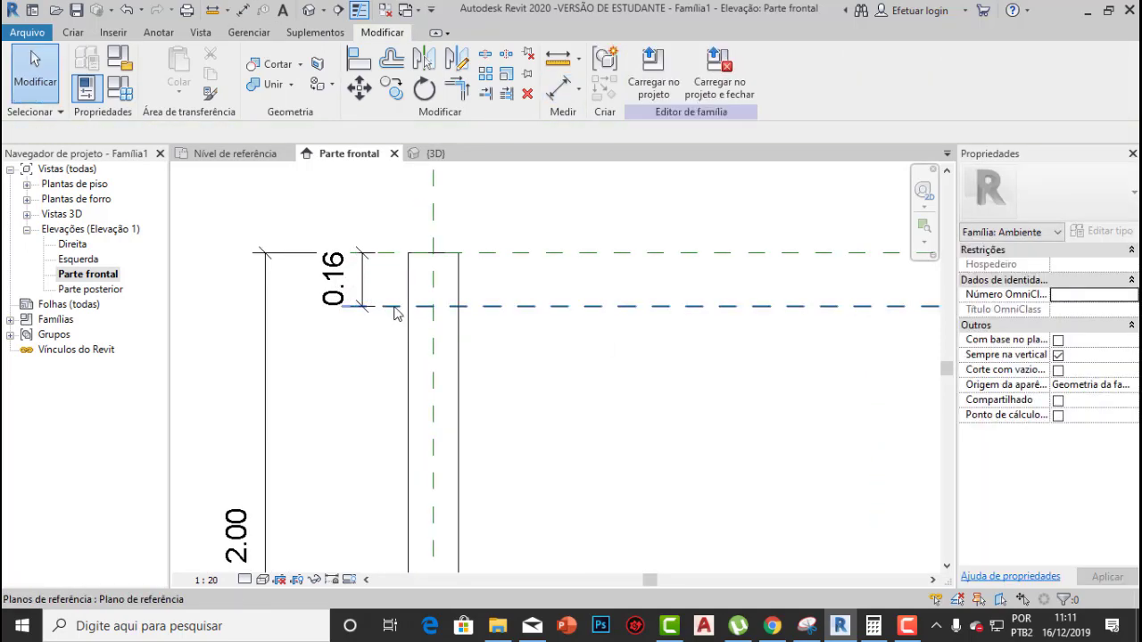
Set the lower reference plane's distance from the posts' top plane to 0.05 m
left_click(392, 309)
left_click(339, 279)
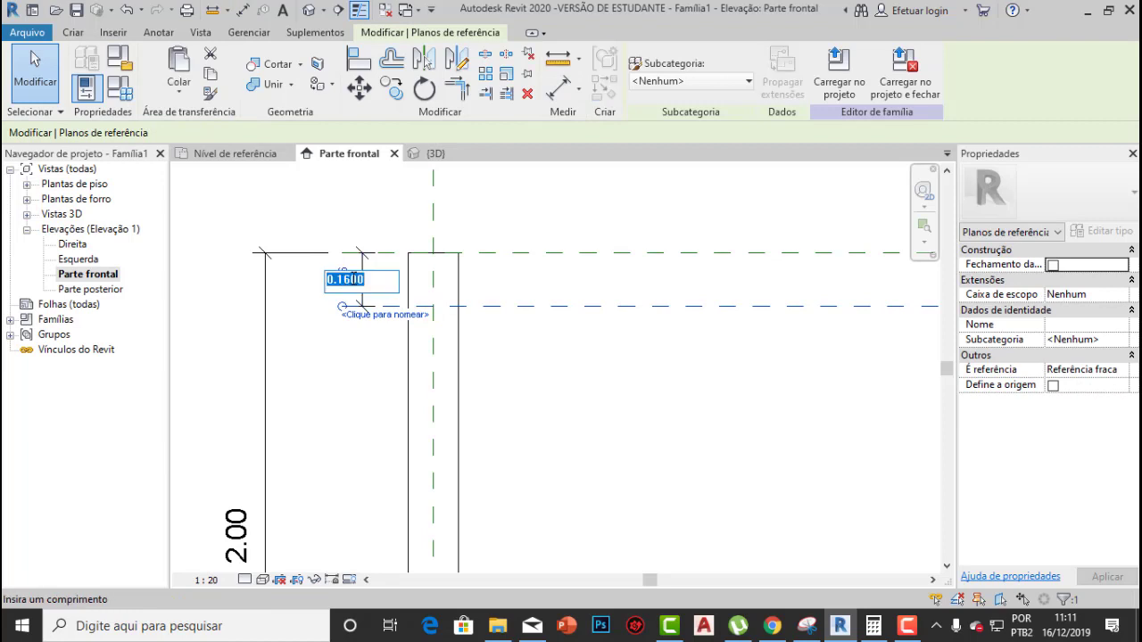
type("0.05")
key("Return")
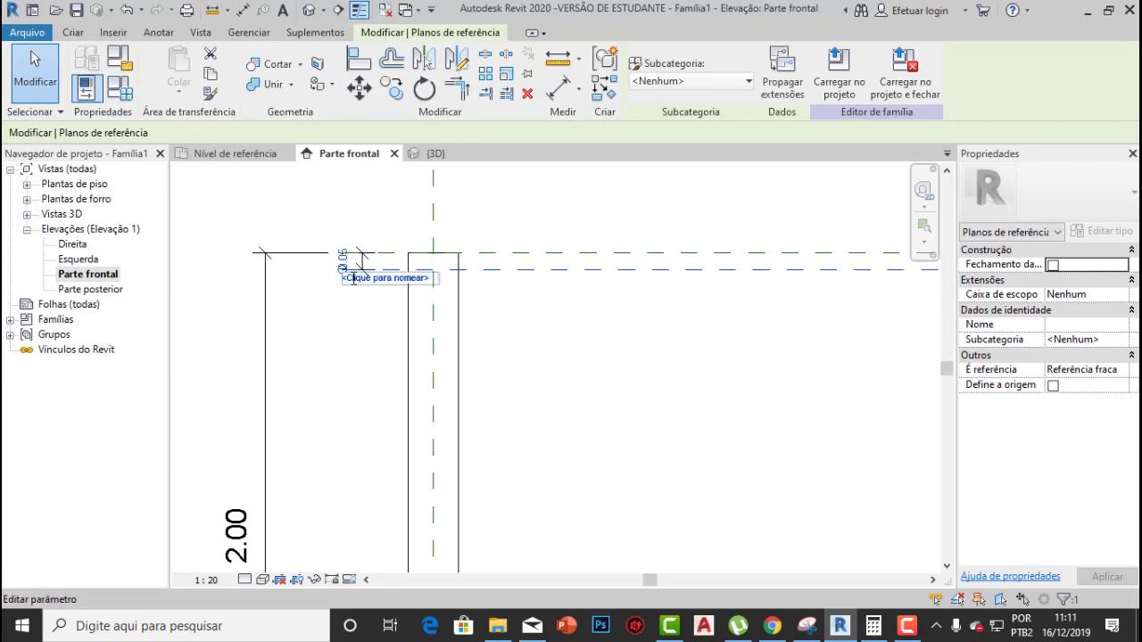
left_click(563, 380)
Lock the 0.05 m dimension between the two upper reference planes
scroll(446, 290, "down", 2)
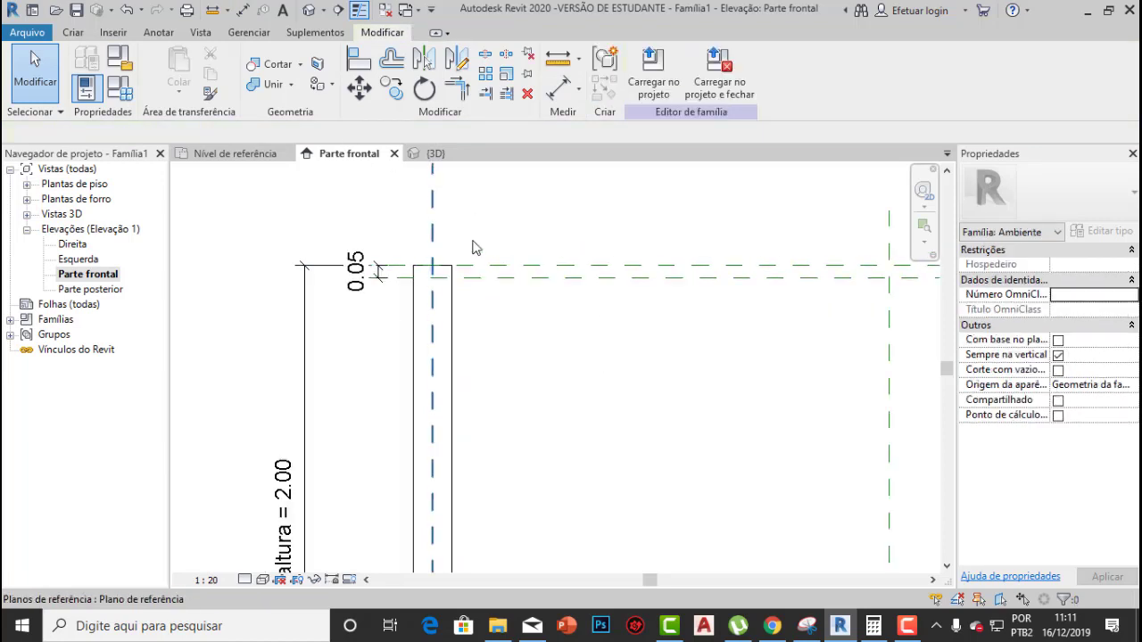
middle_click_drag(461, 273, 393, 285)
scroll(389, 286, "up", 3)
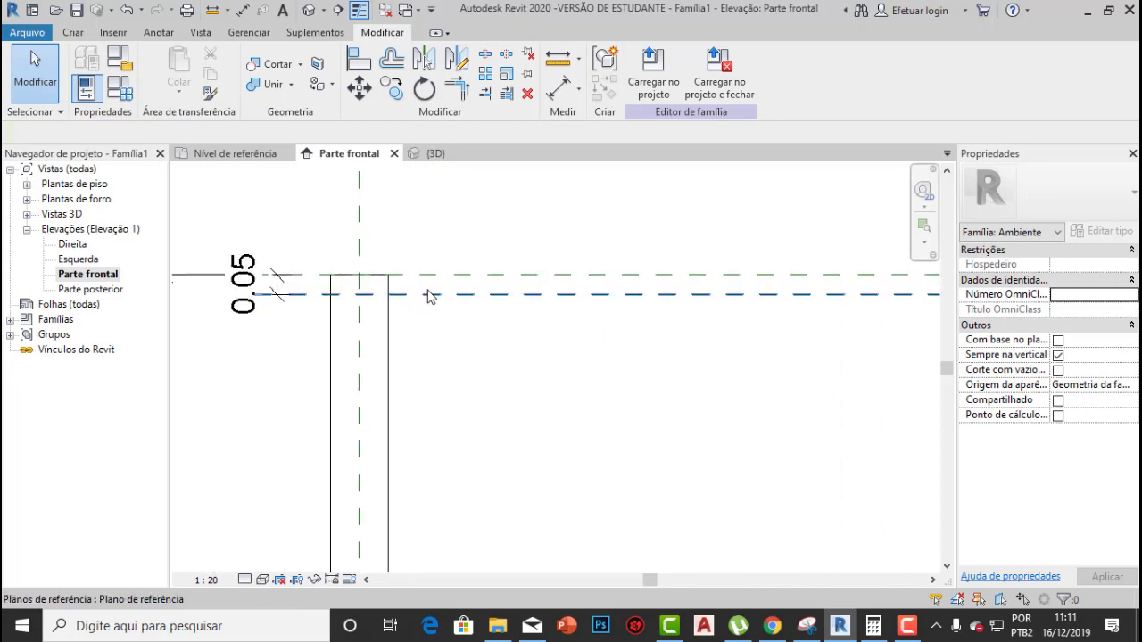
scroll(445, 302, "down", 1)
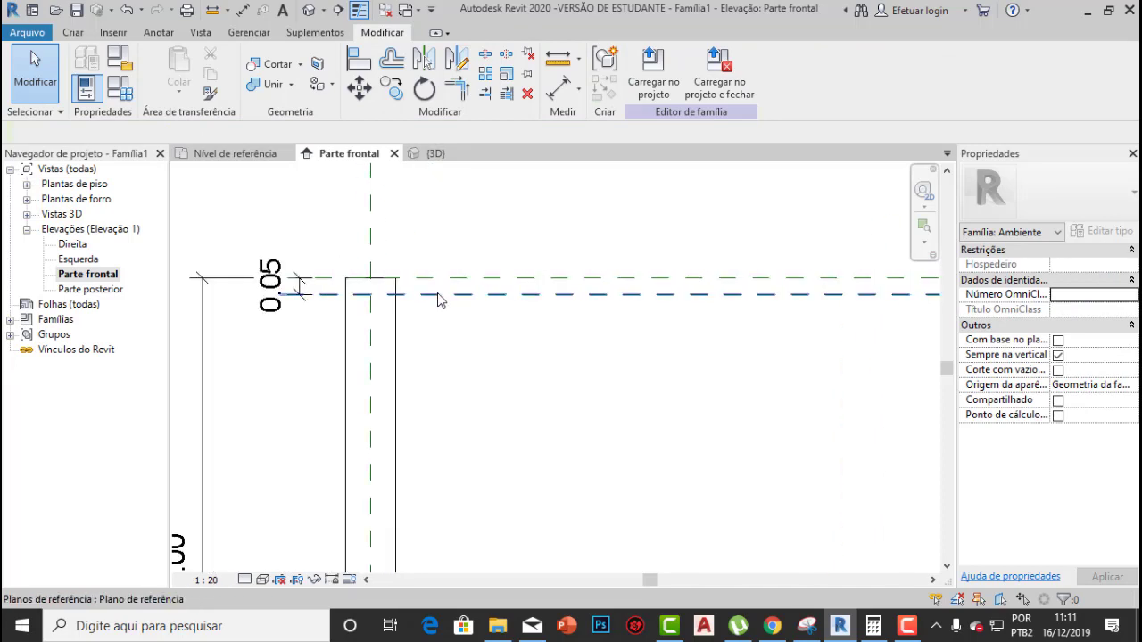
scroll(437, 300, "down", 1)
middle_click_drag(494, 301, 473, 310)
scroll(294, 309, "up", 1)
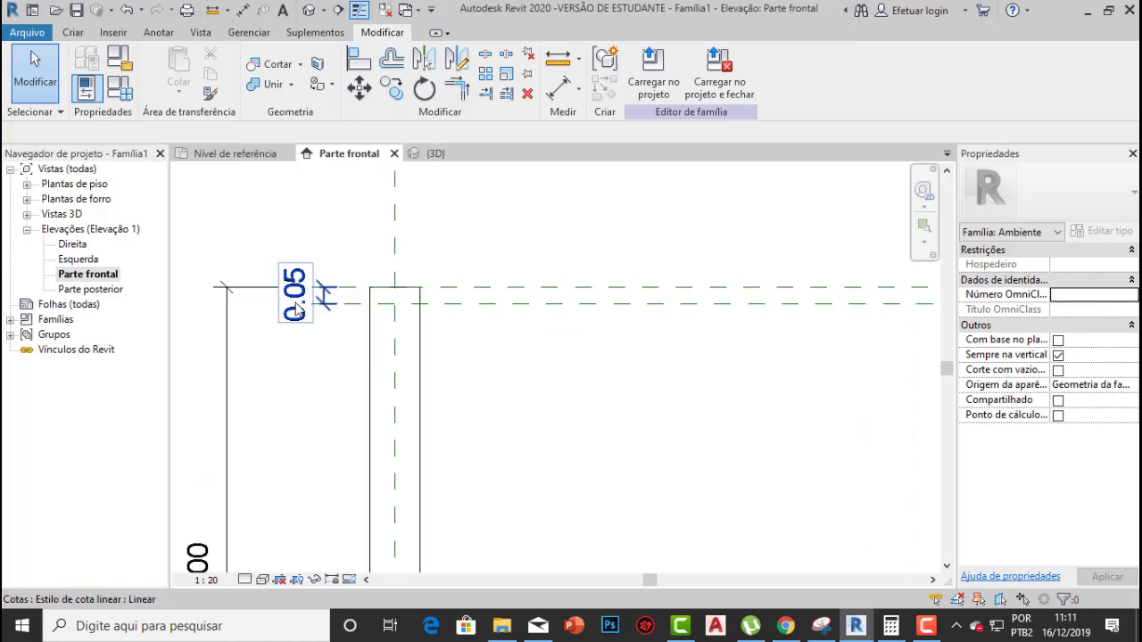
left_click(326, 303)
scroll(359, 312, "up", 2)
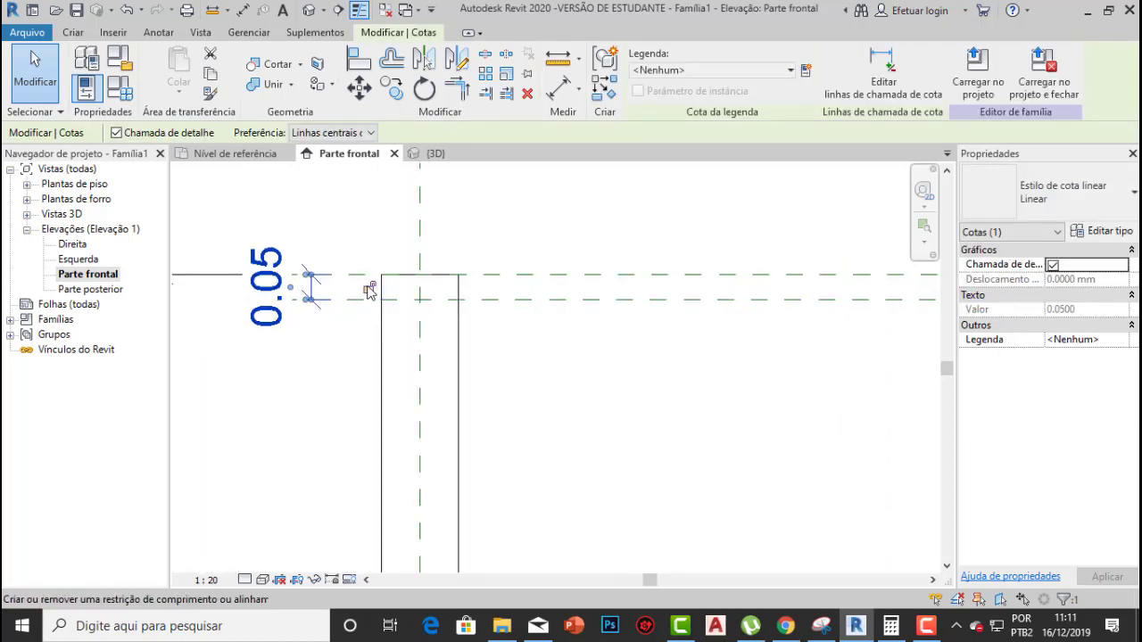
left_click(369, 288)
left_click(339, 331)
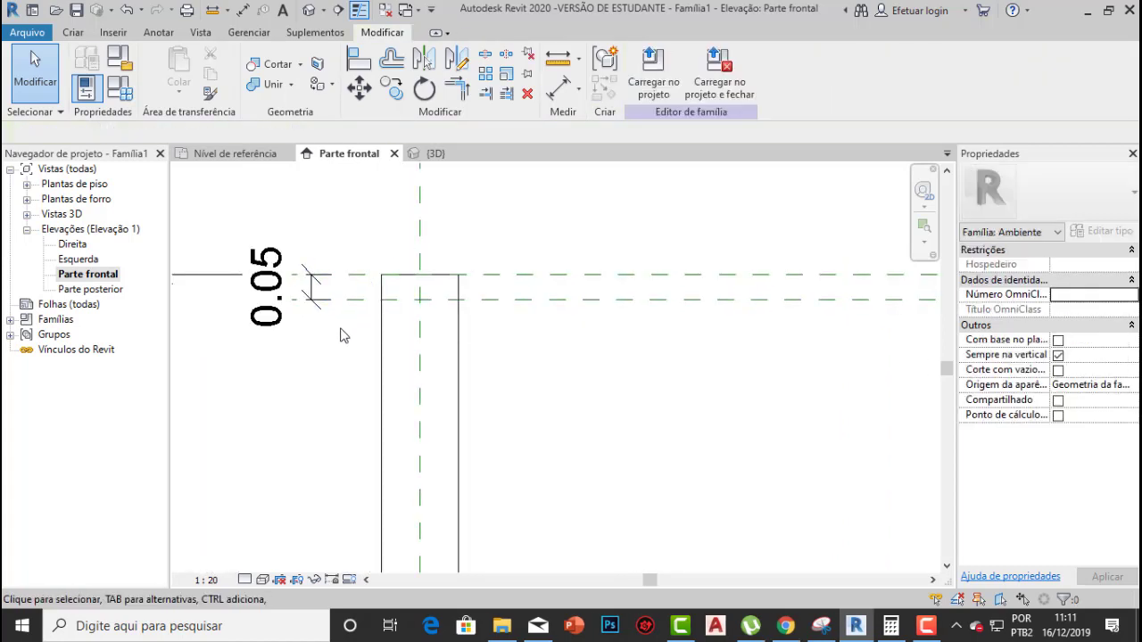
Test the locked plane offset by applying a lowercase altura of 1 m in the family types, and undo the change
scroll(379, 258, "down", 3)
left_click(87, 89)
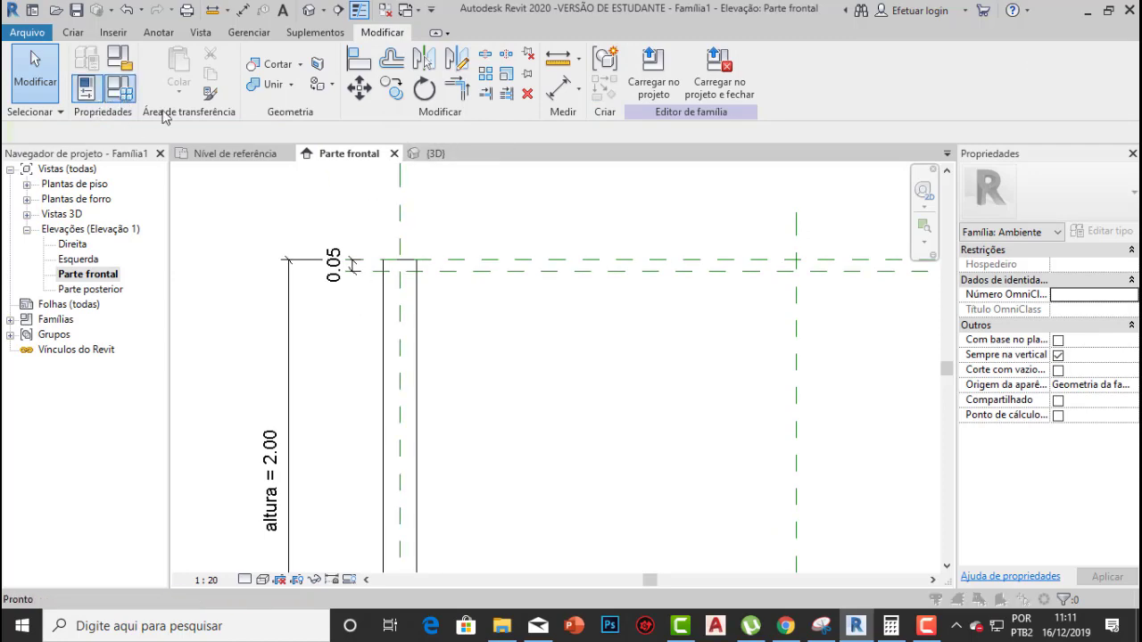
left_click(840, 181)
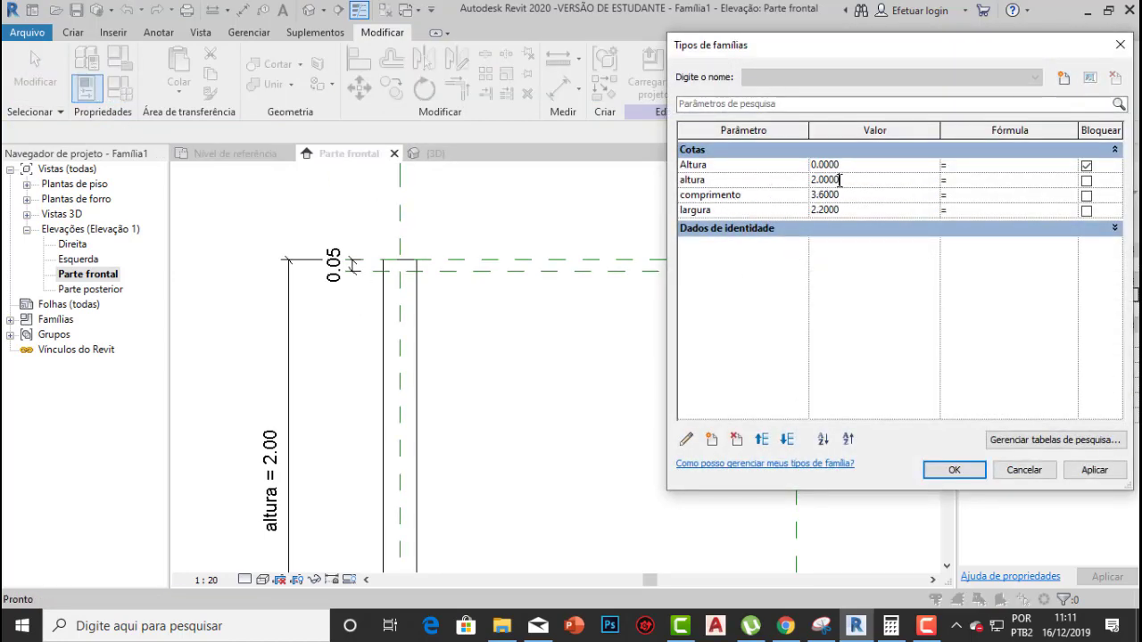
left_click(1079, 477)
left_click(954, 470)
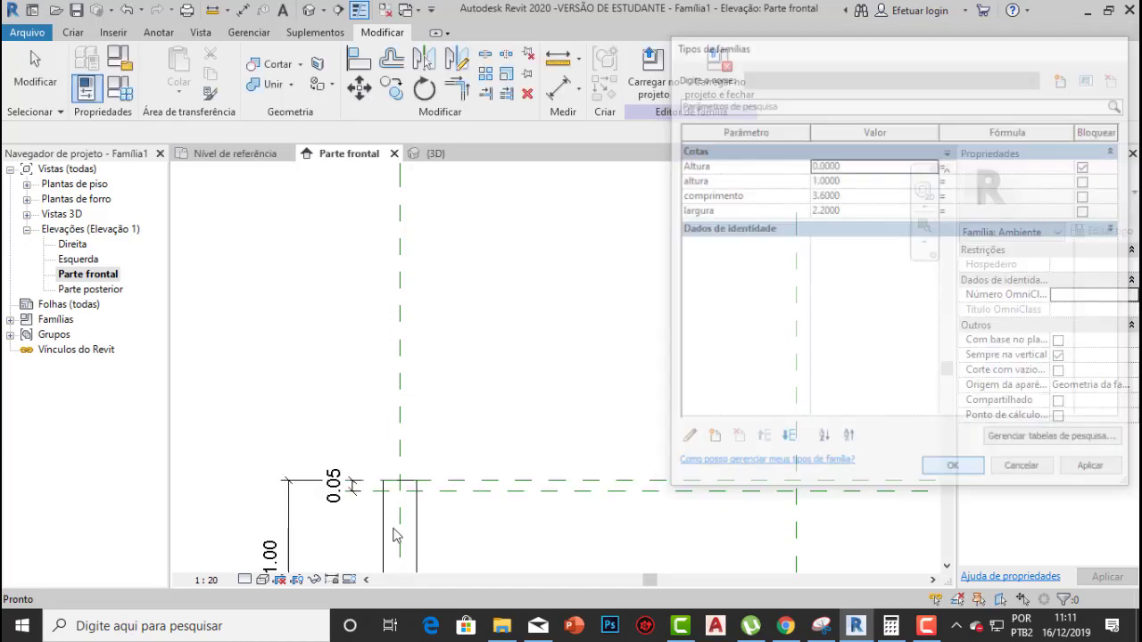
scroll(436, 383, "down", 2)
scroll(428, 383, "up", 4)
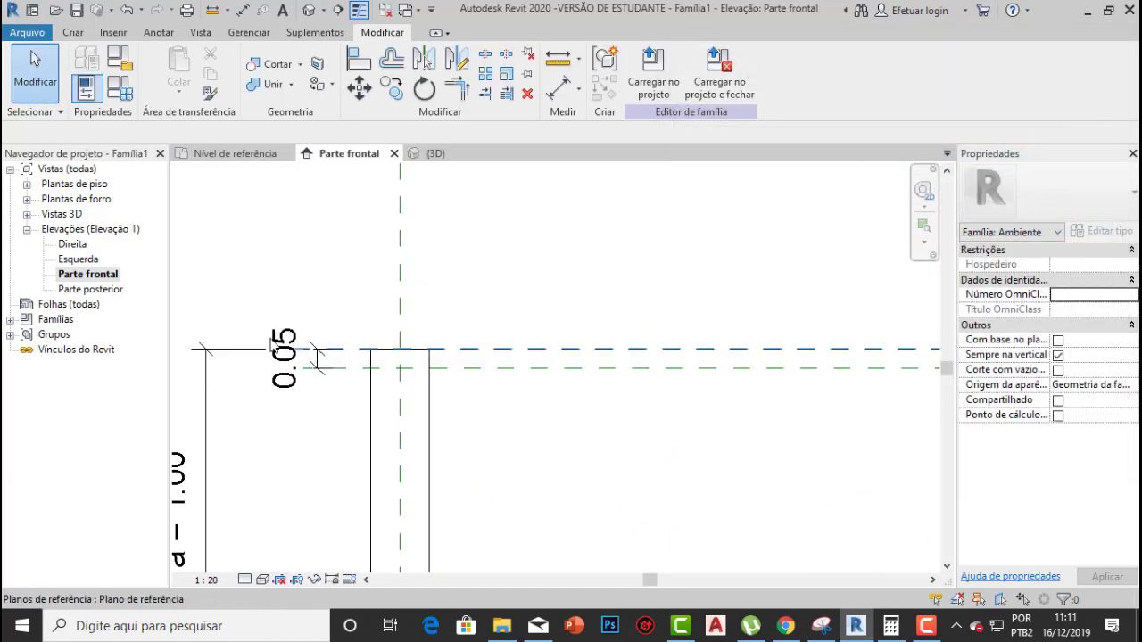
scroll(555, 347, "down", 2)
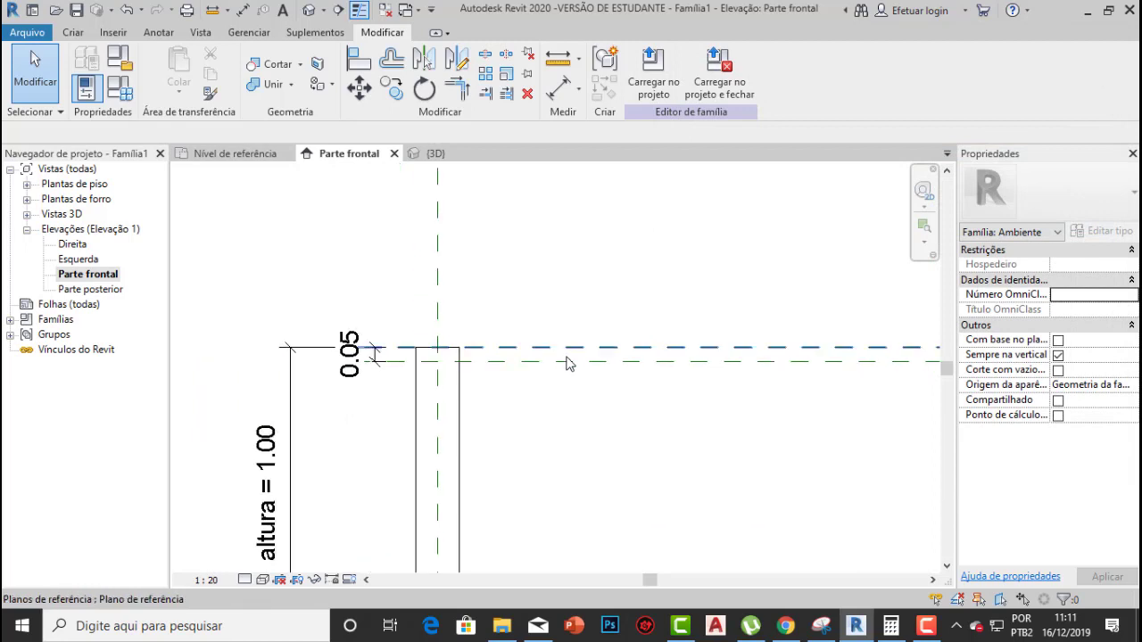
scroll(502, 356, "up", 3)
scroll(386, 261, "down", 3)
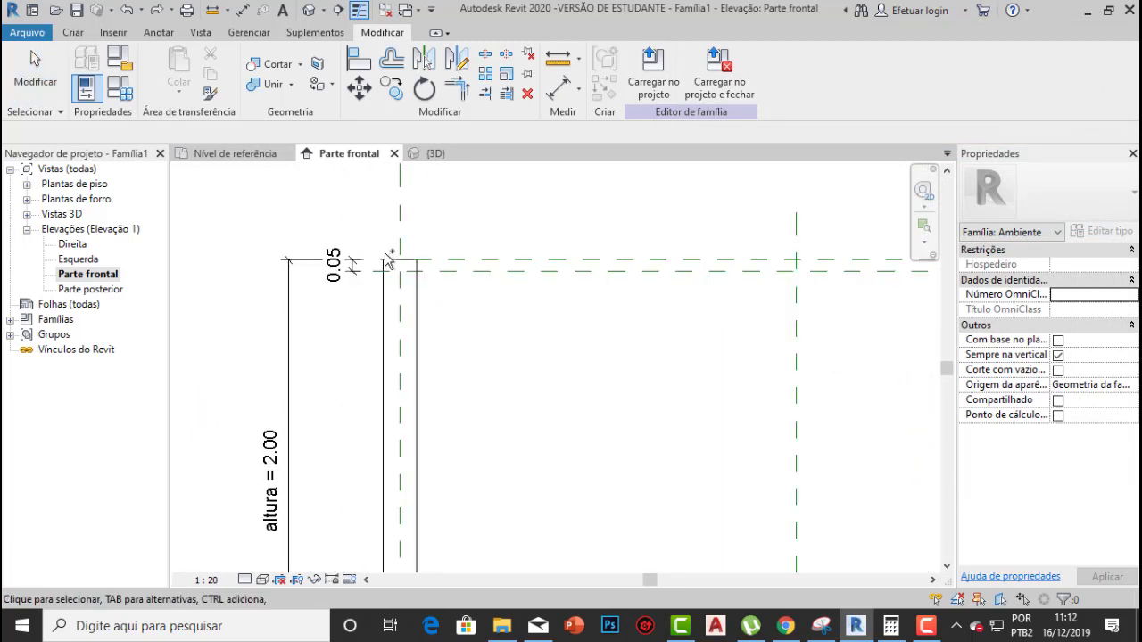
scroll(451, 256, "up", 3)
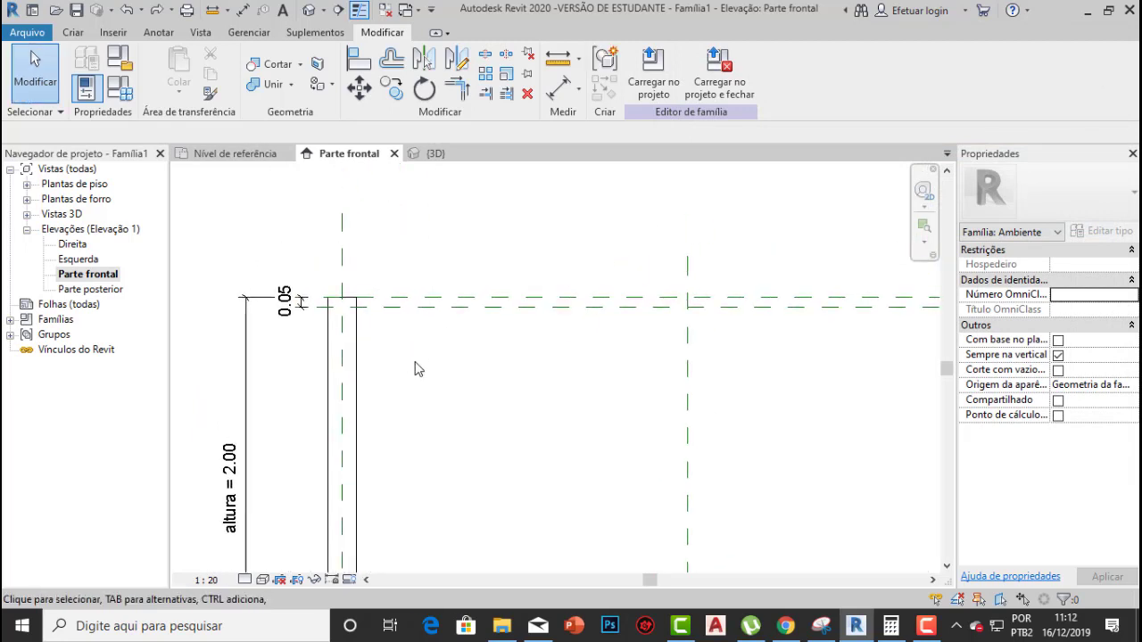
Start an extrusion with its work plane on the reference plane 0.05 m below the post tops, sketching in the Nível de referência floor plan
left_click(235, 155)
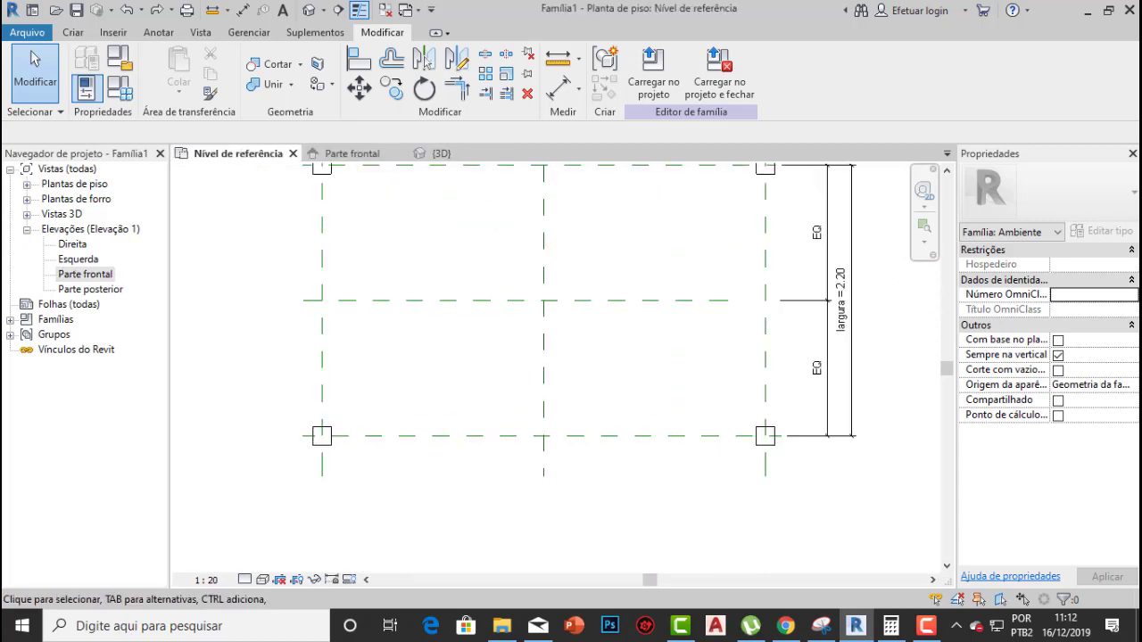
left_click(66, 35)
left_click(177, 55)
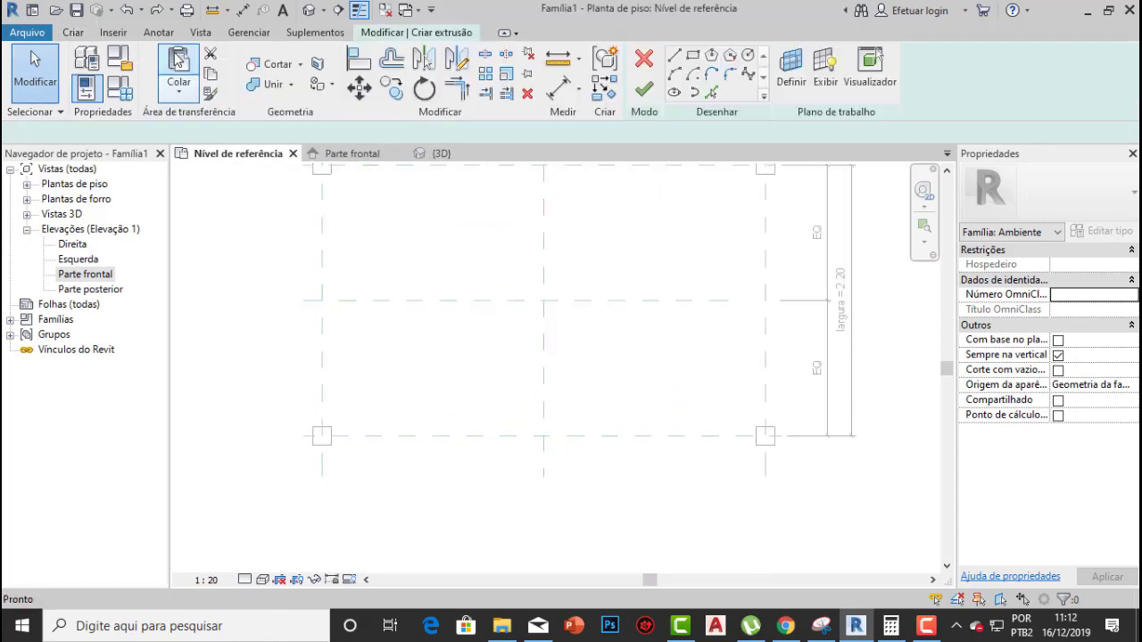
left_click(694, 56)
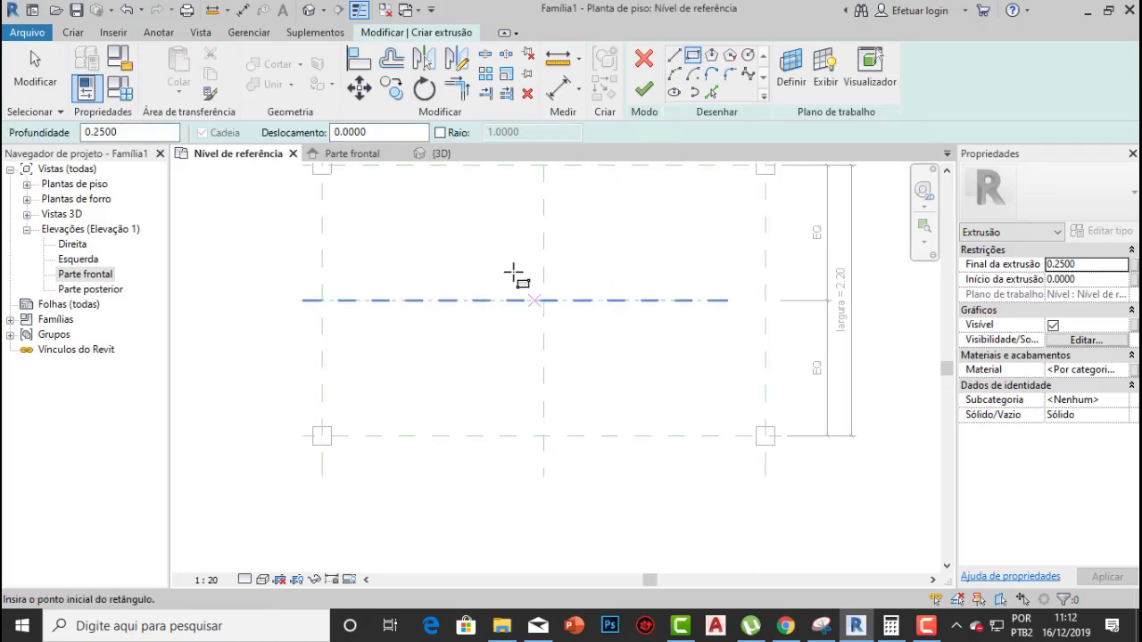
left_click(792, 67)
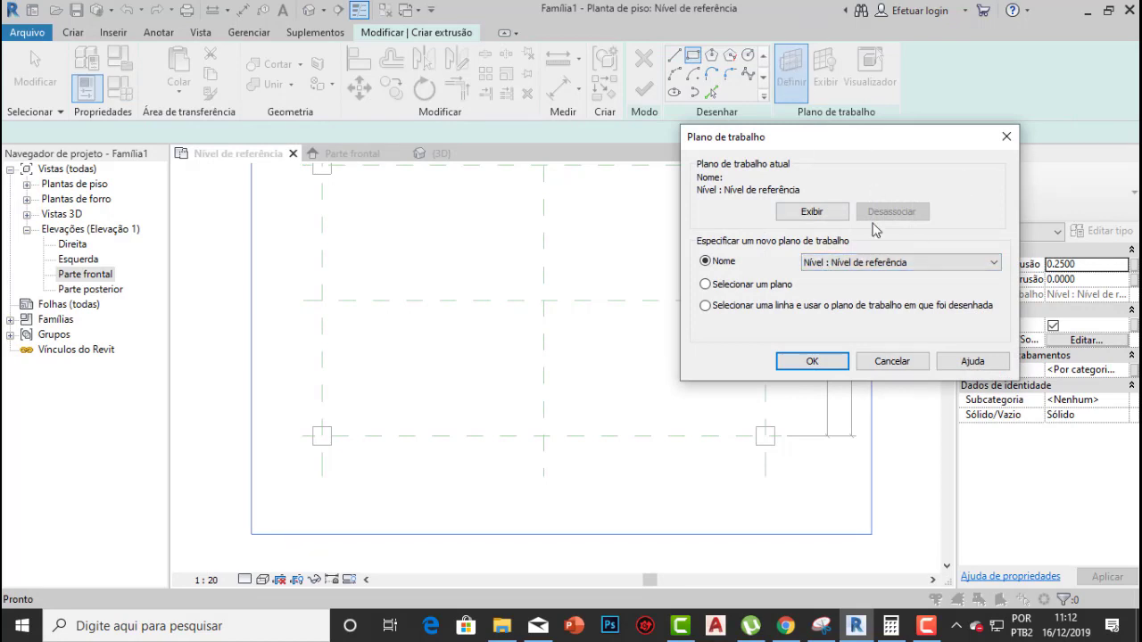
left_click(855, 263)
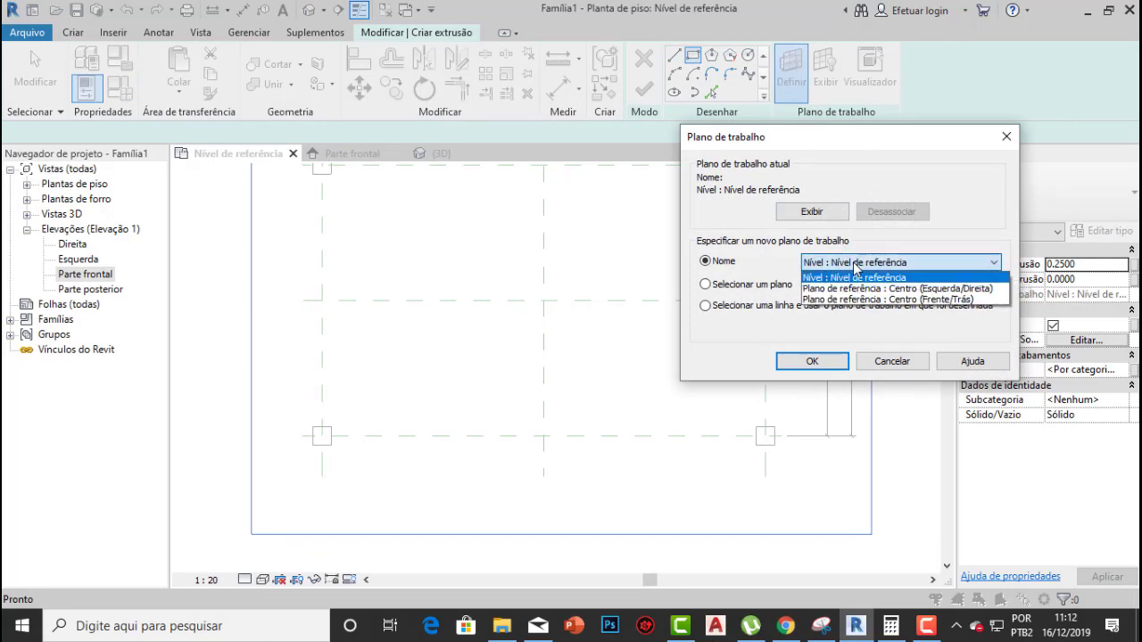
left_click(892, 264)
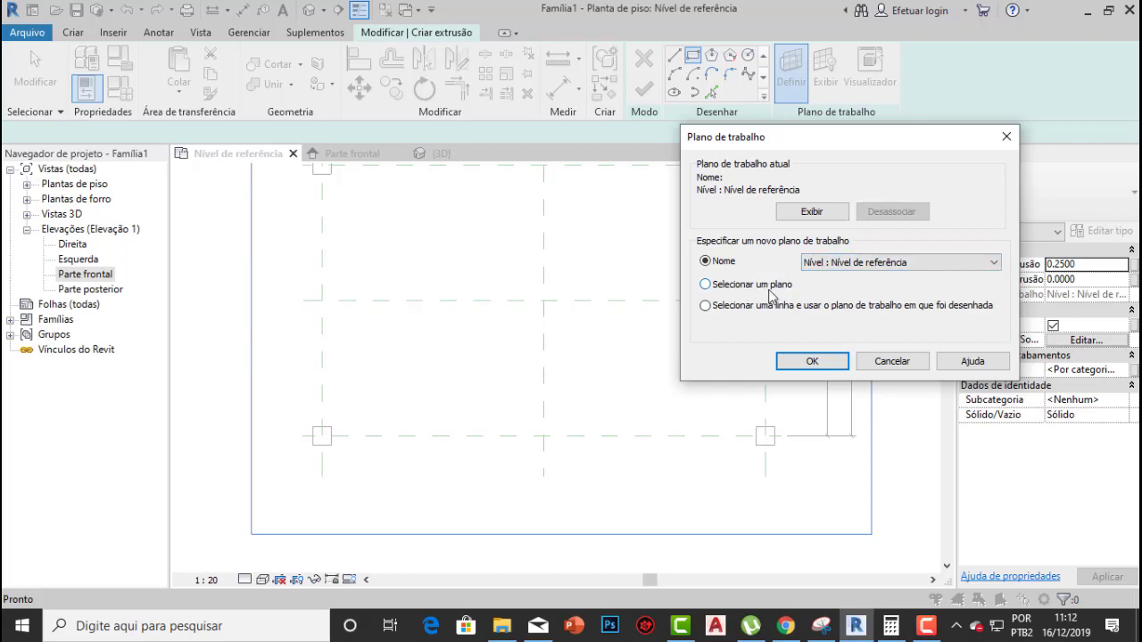
left_click(813, 361)
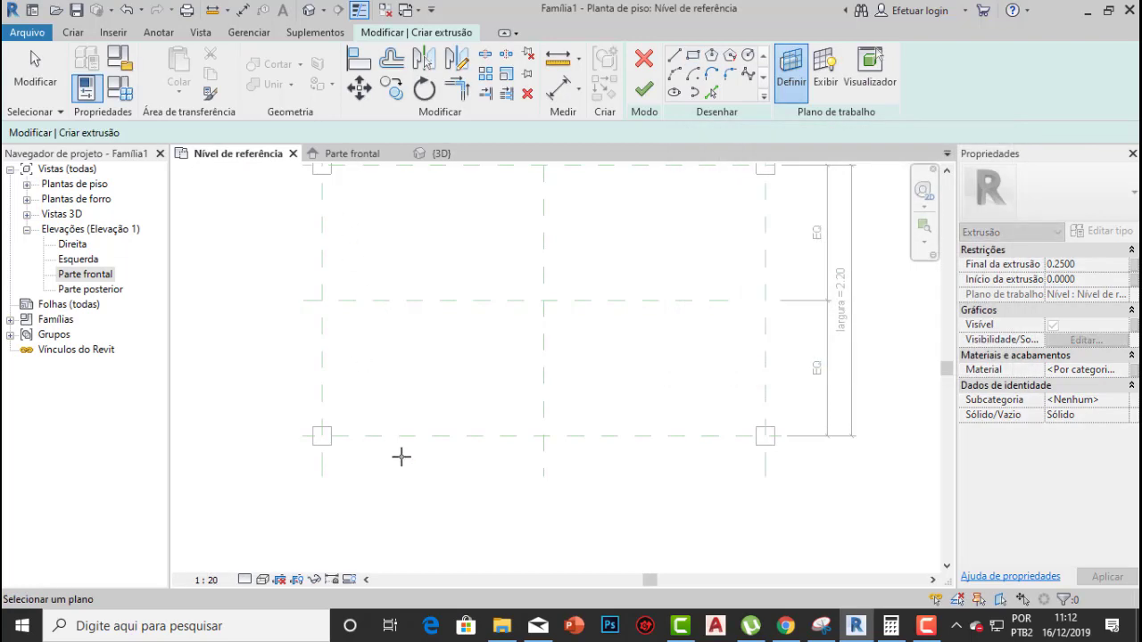
left_click(352, 154)
scroll(389, 312, "up", 2)
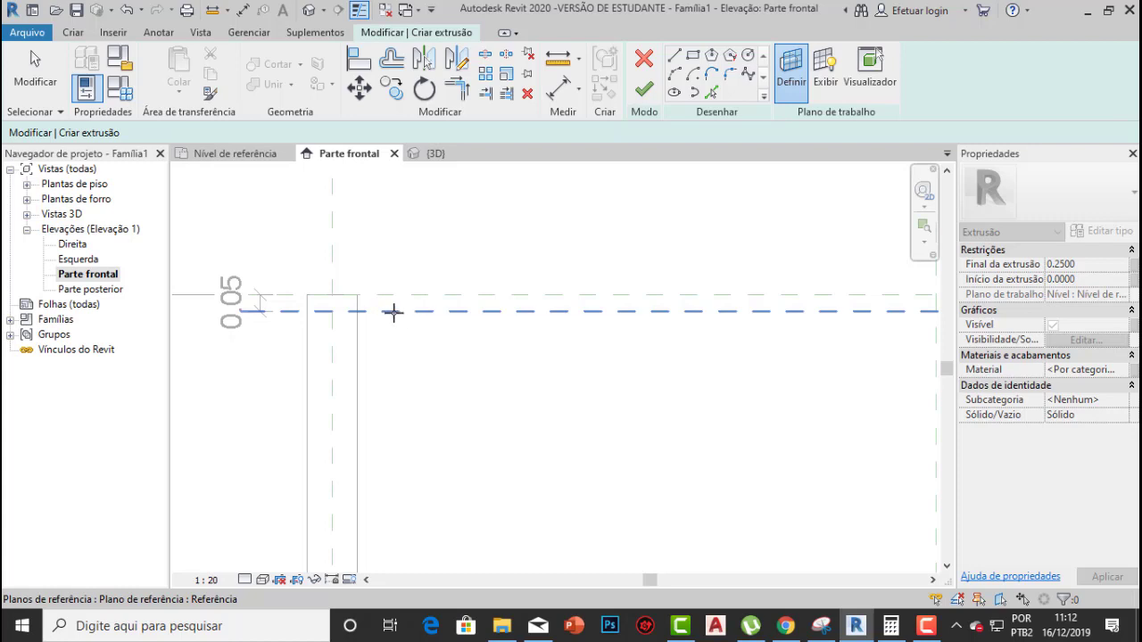
left_click(388, 310)
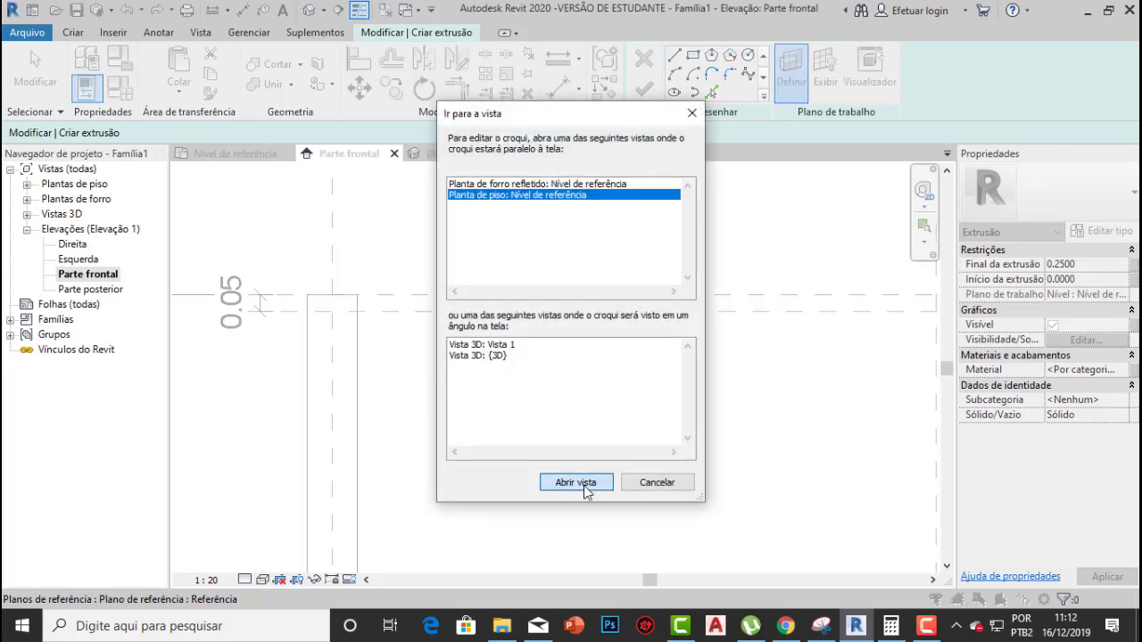
left_click(575, 483)
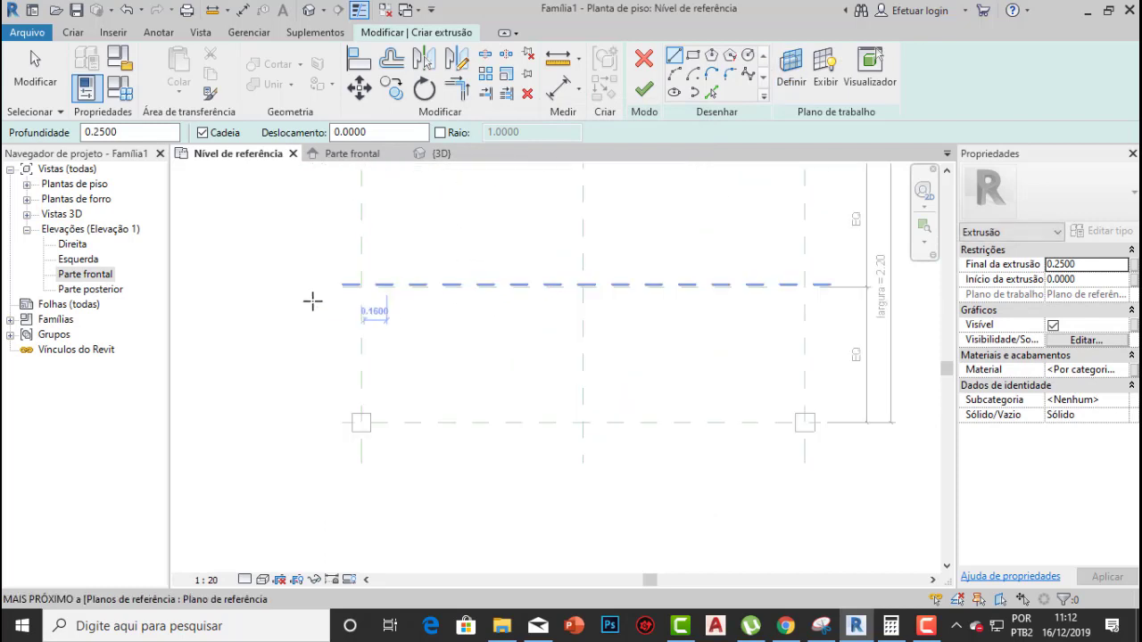
Sketch a rectangular beam profile about 3.86 m by 0.06 m spanning the two front posts and extending past their outer faces
left_click(693, 56)
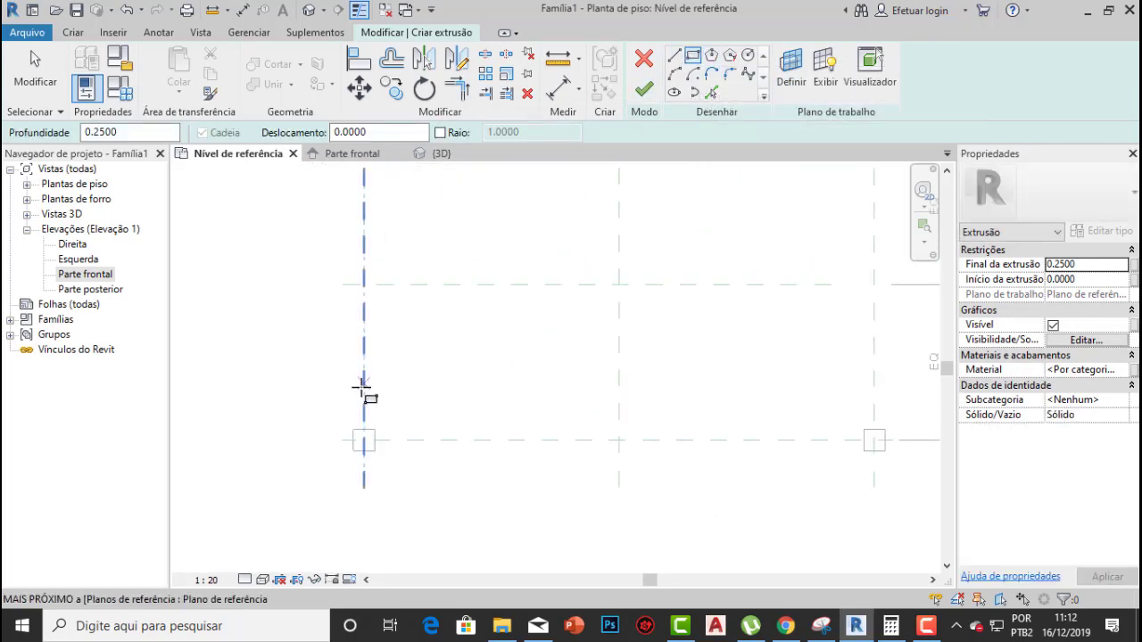
scroll(361, 437, "up", 4)
left_click(325, 419)
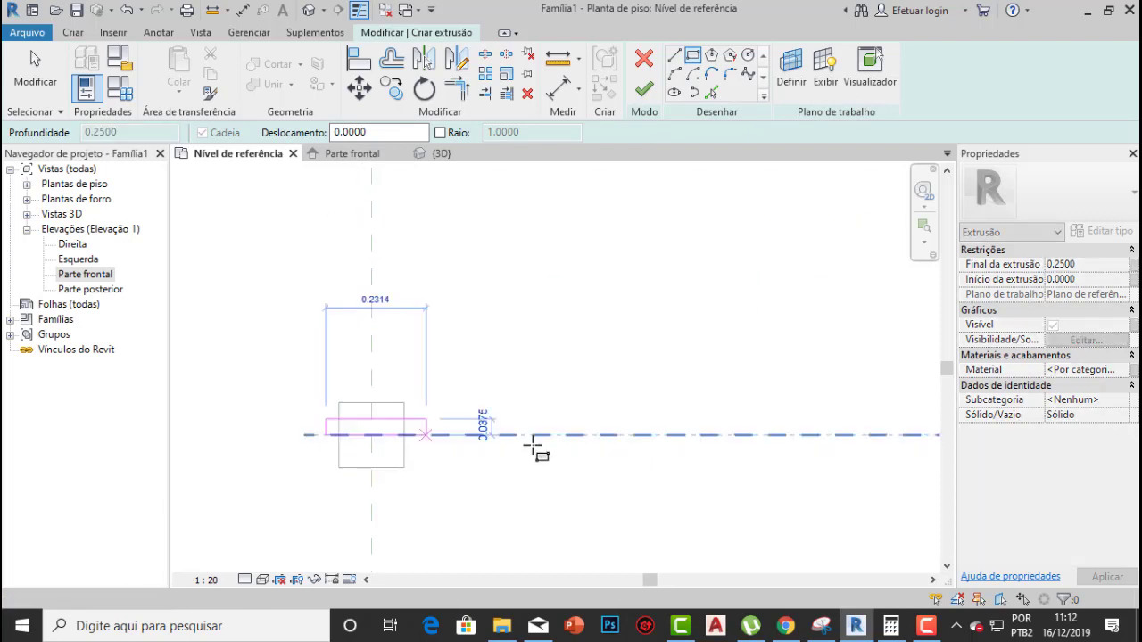
scroll(603, 437, "down", 6)
middle_click_drag(886, 410, 459, 368)
scroll(714, 388, "up", 4)
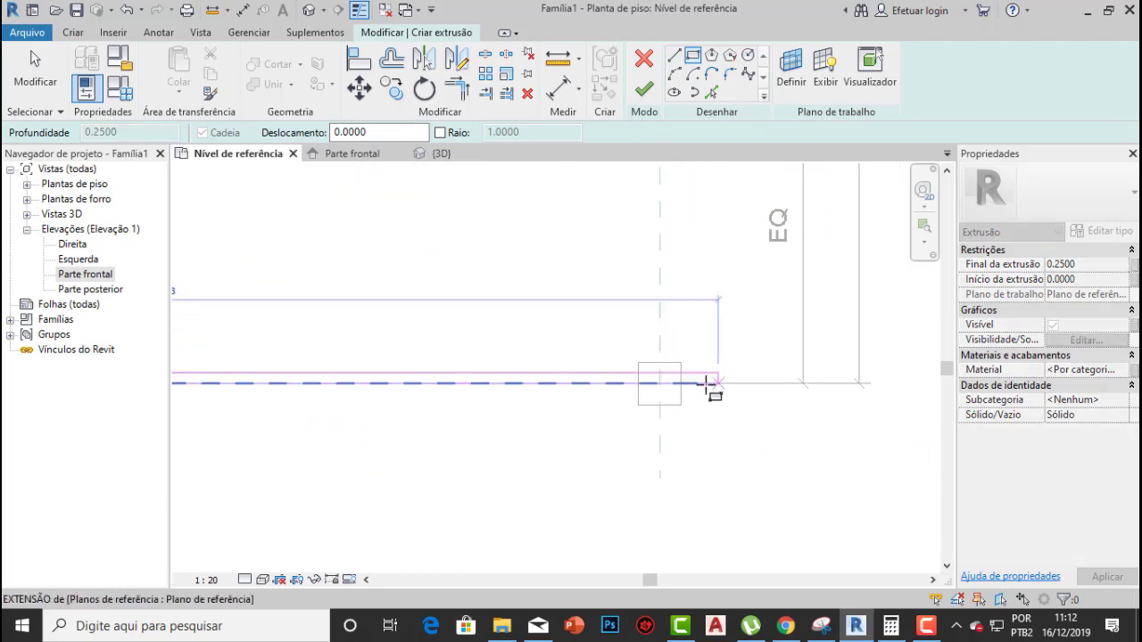
left_click(705, 395)
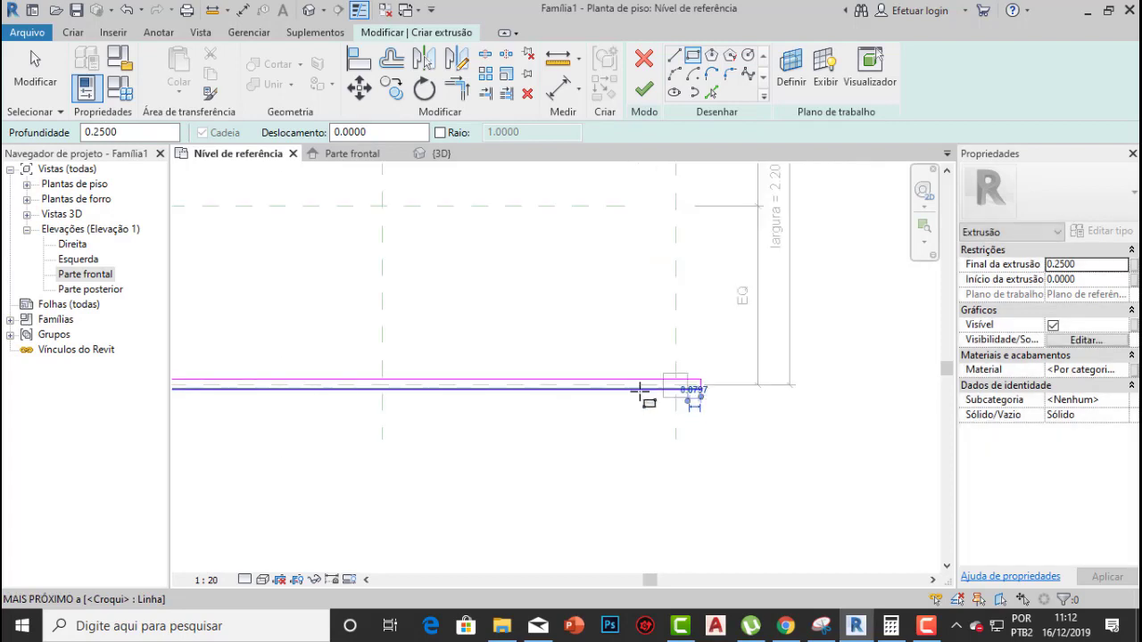
scroll(517, 339, "down", 4)
scroll(445, 352, "up", 5)
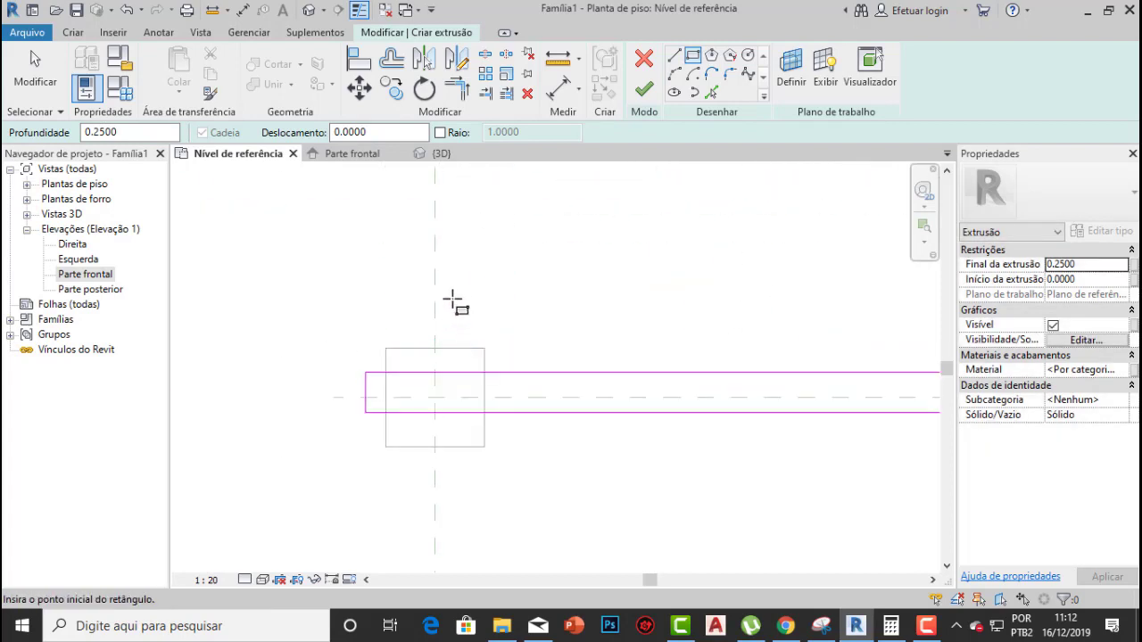
key("Escape")
Set the beam profile's width to 0.05 m
scroll(398, 387, "up", 2)
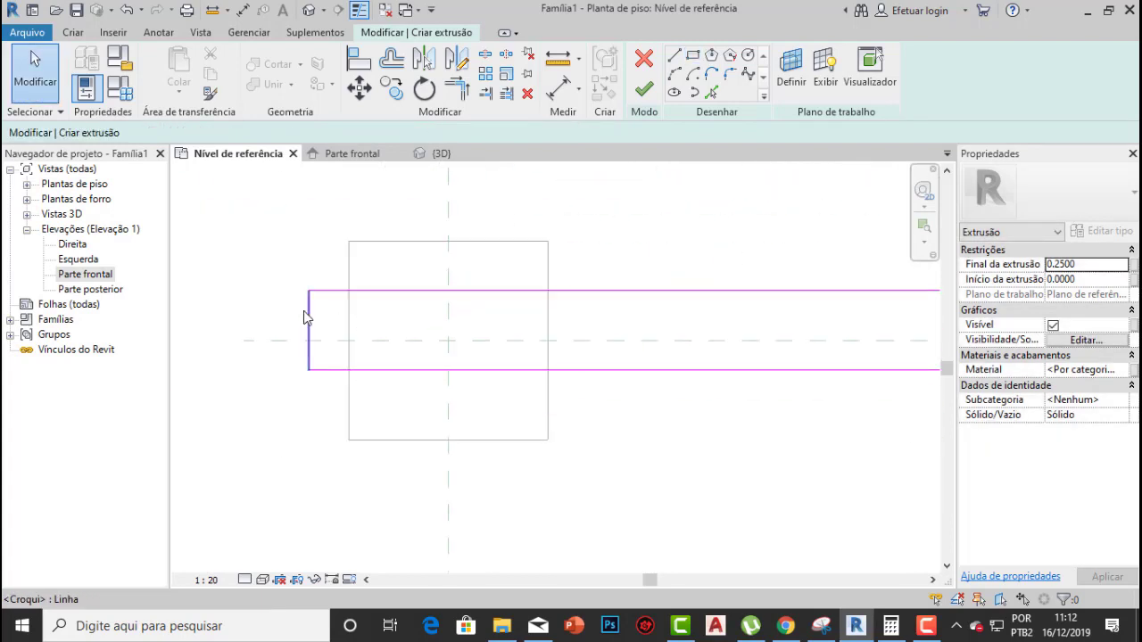
left_click(341, 290)
left_click(270, 327)
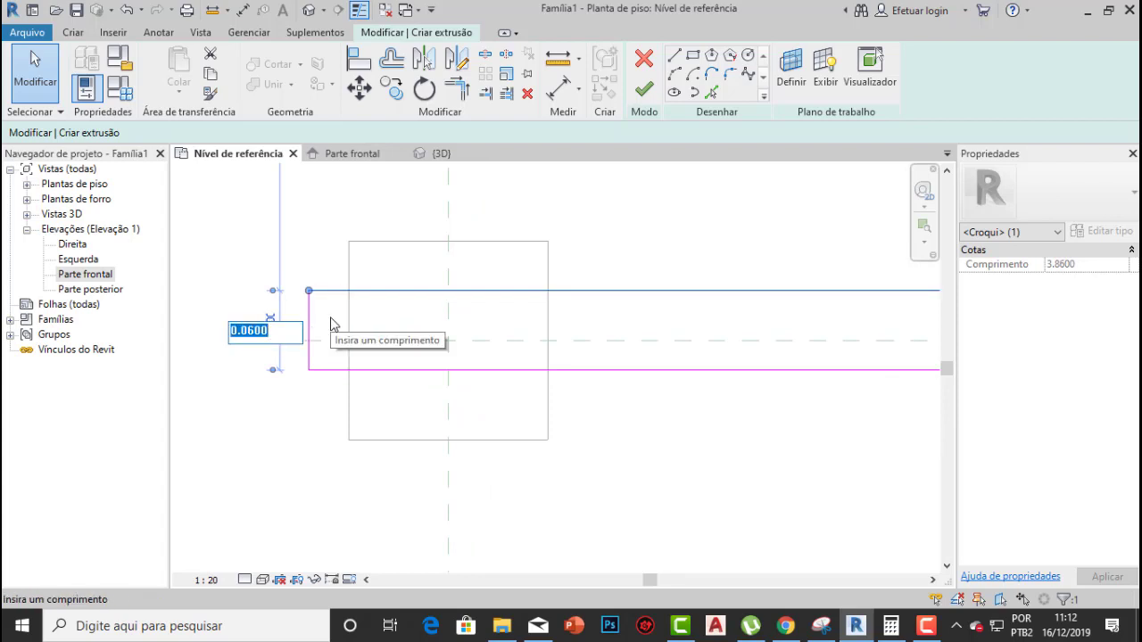
type("0.05")
key("Return")
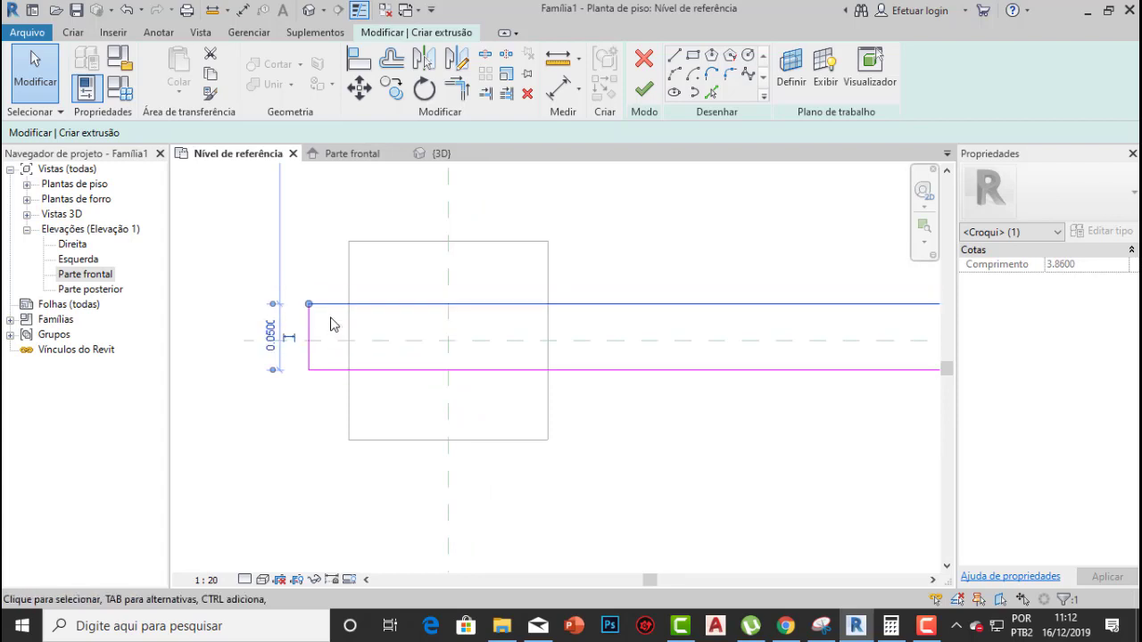
scroll(327, 392, "down", 2)
left_click(303, 266)
Align both ends of the beam profile with the outer faces of the left and right front posts
scroll(313, 361, "up", 3)
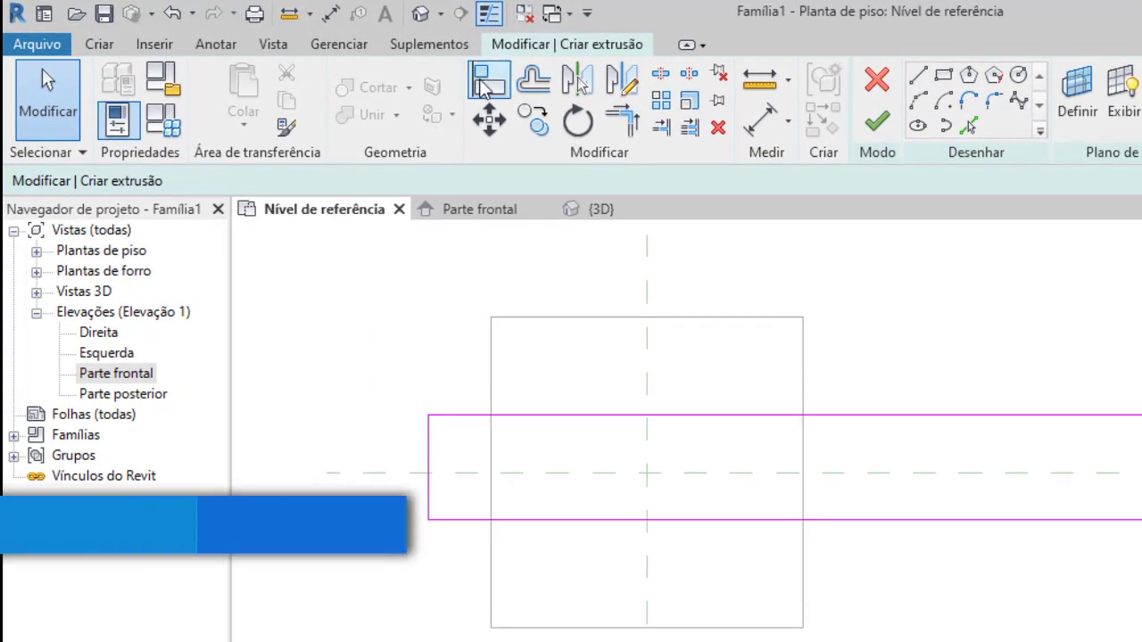
left_click(483, 85)
left_click(490, 370)
left_click(431, 453)
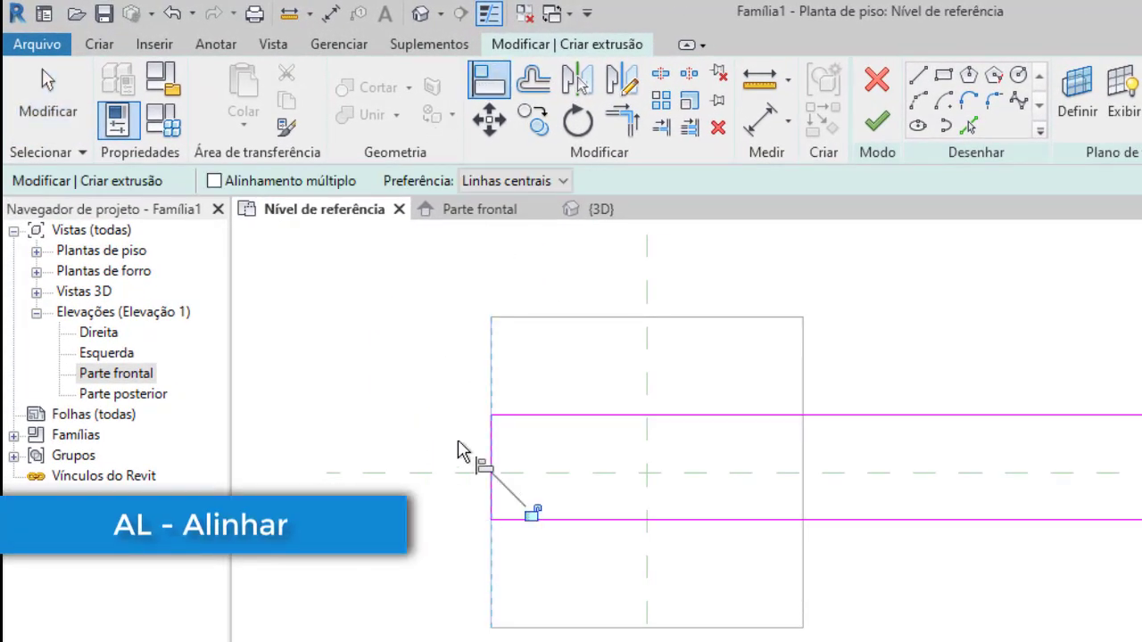
scroll(495, 476, "down", 10)
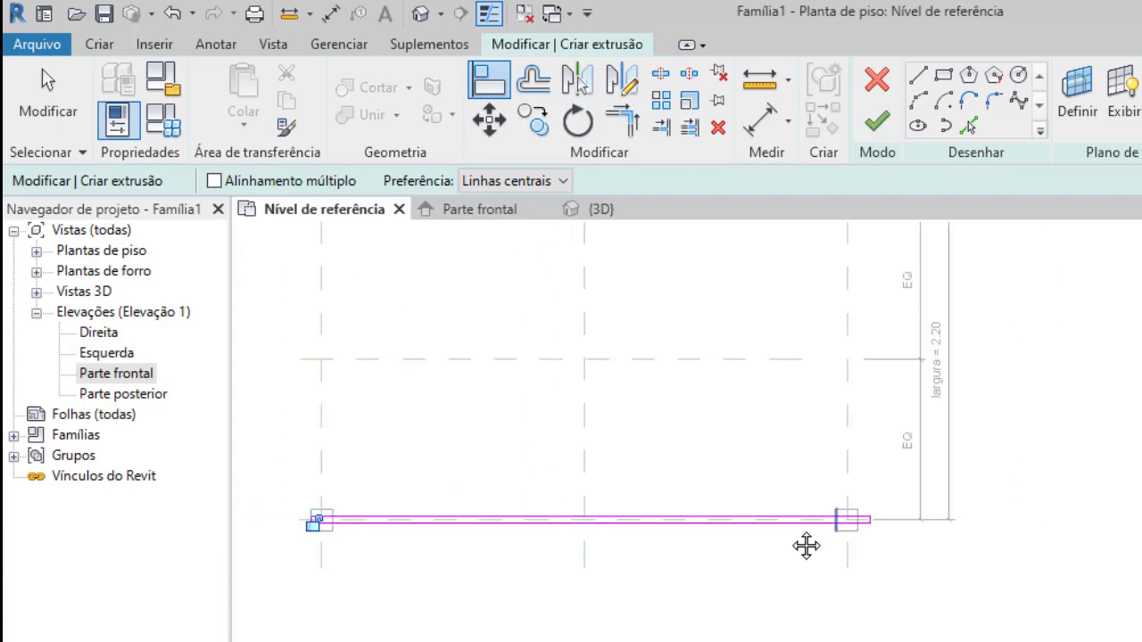
scroll(806, 546, "up", 8)
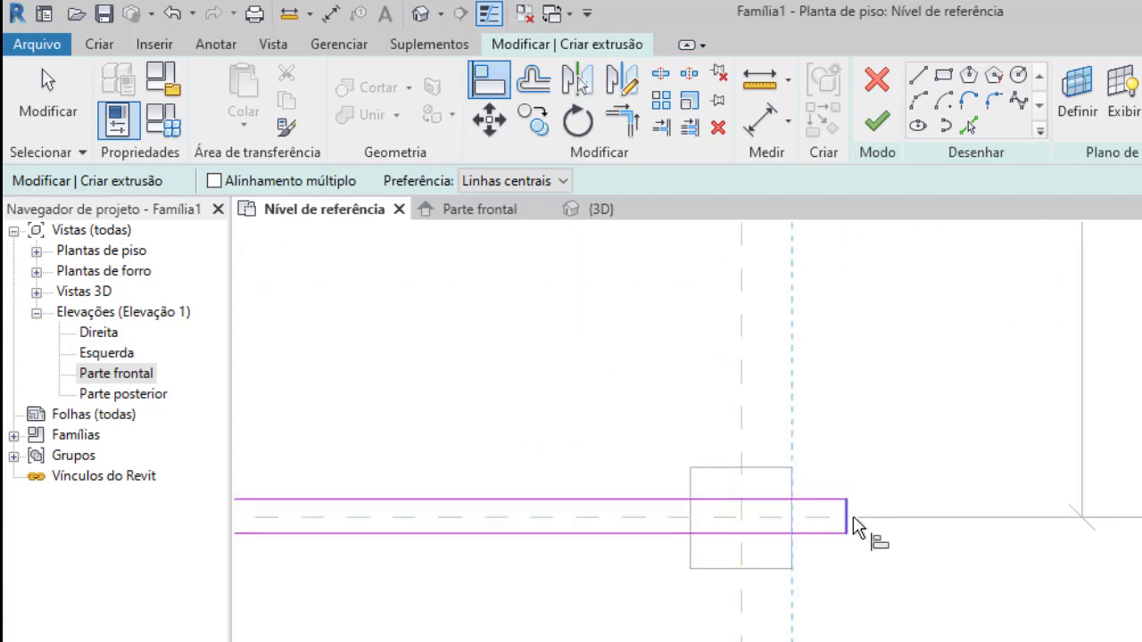
scroll(767, 524, "up", 5)
key("Escape")
key("Escape")
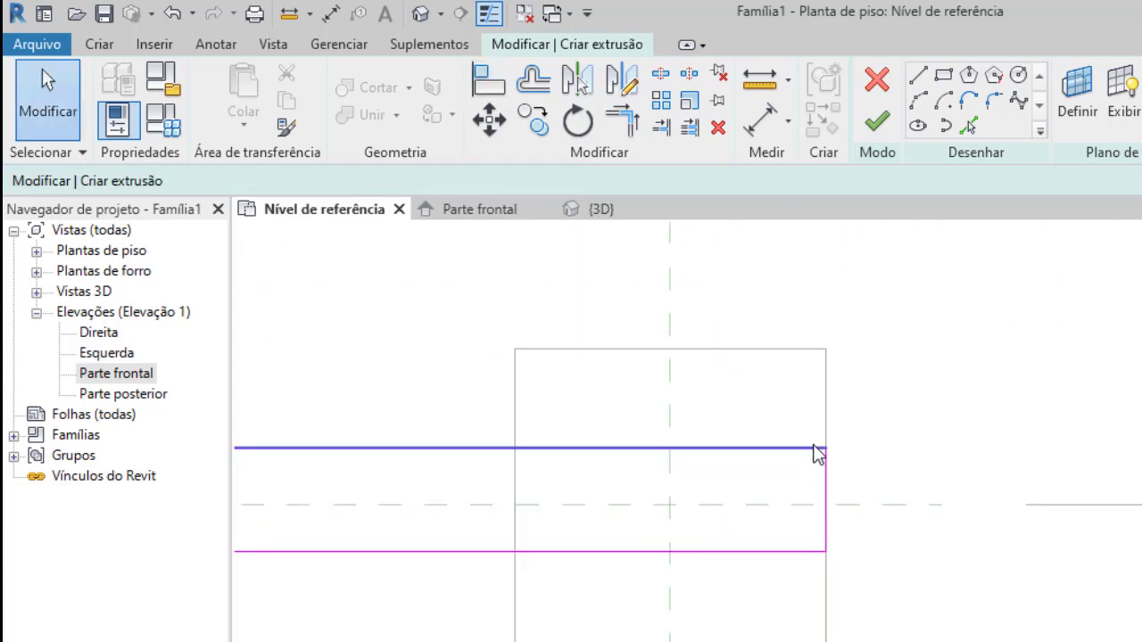
Move the whole beam profile from its end midpoint onto the front reference plane to centre it on the posts
key("Tab")
left_click(815, 454)
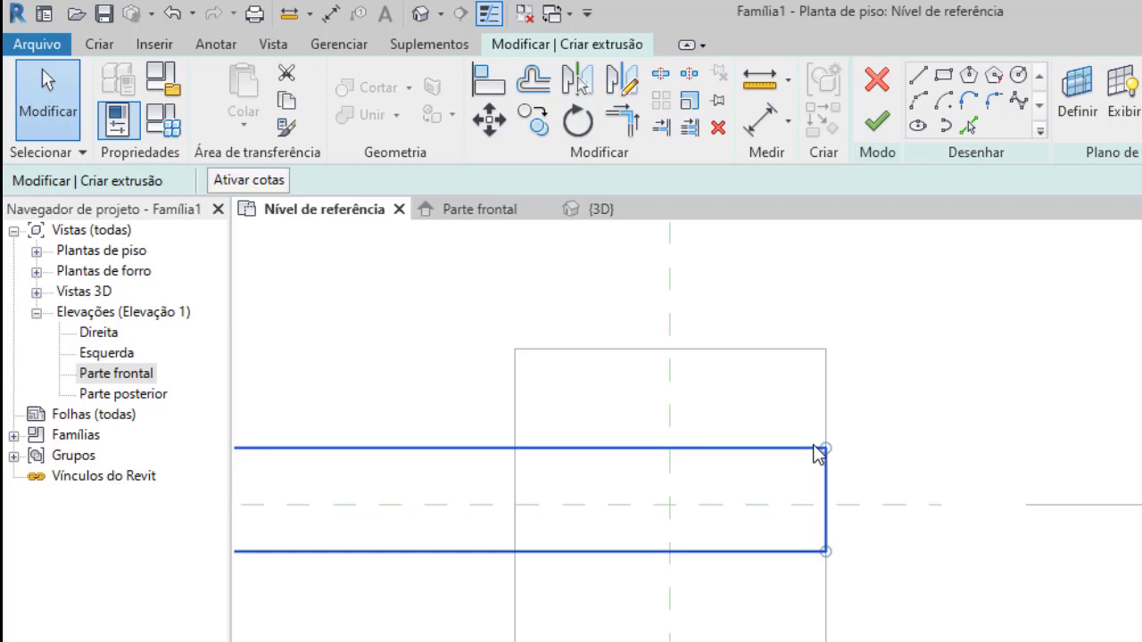
left_click(499, 120)
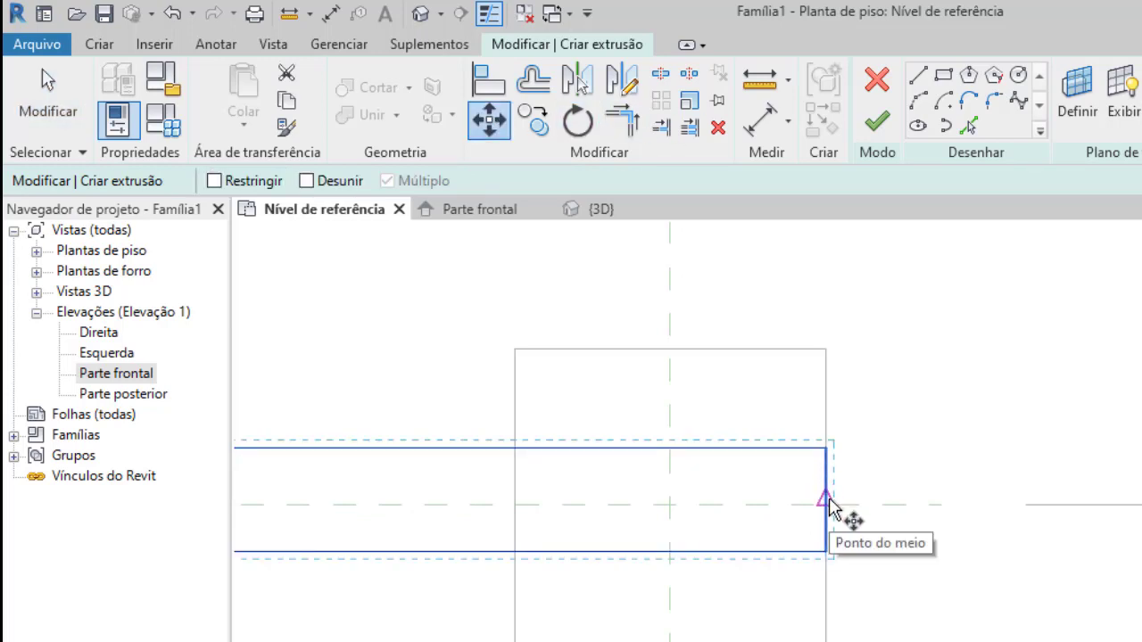
scroll(828, 506, "up", 3)
left_click(820, 502)
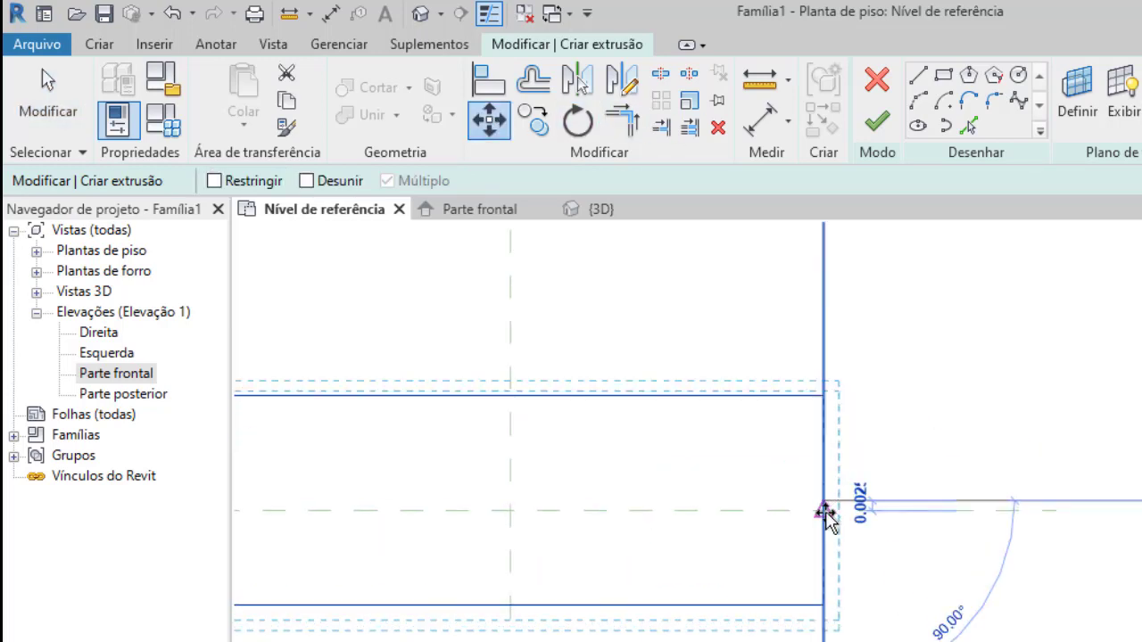
left_click(823, 515)
scroll(879, 486, "down", 4)
scroll(881, 505, "down", 5)
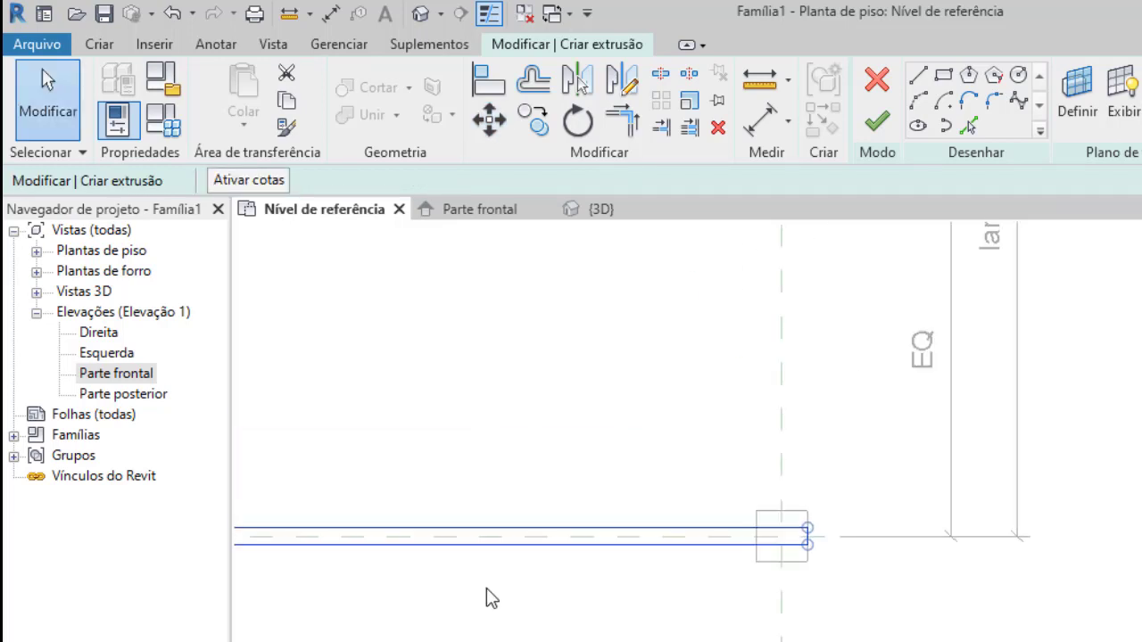
middle_click_drag(457, 607, 715, 501)
scroll(715, 501, "down", 2)
scroll(555, 490, "down", 2)
scroll(559, 518, "up", 2)
left_click(482, 556)
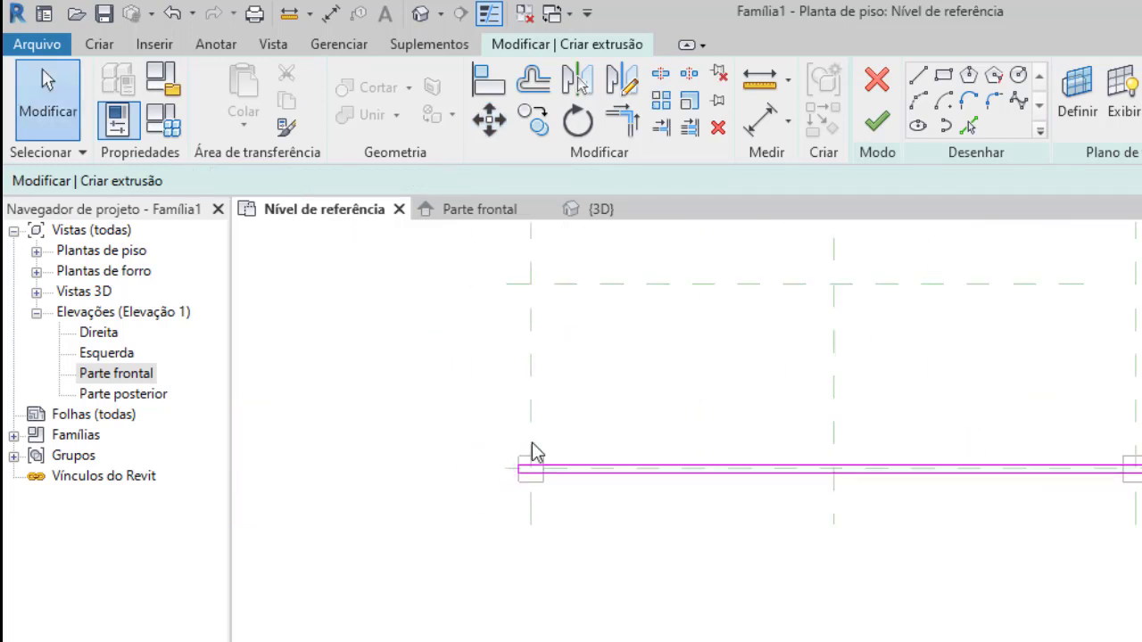
Set the beam's left end 0.15 m from the left post's centre reference plane
scroll(532, 454, "up", 3)
scroll(477, 507, "up", 3)
scroll(506, 489, "up", 3)
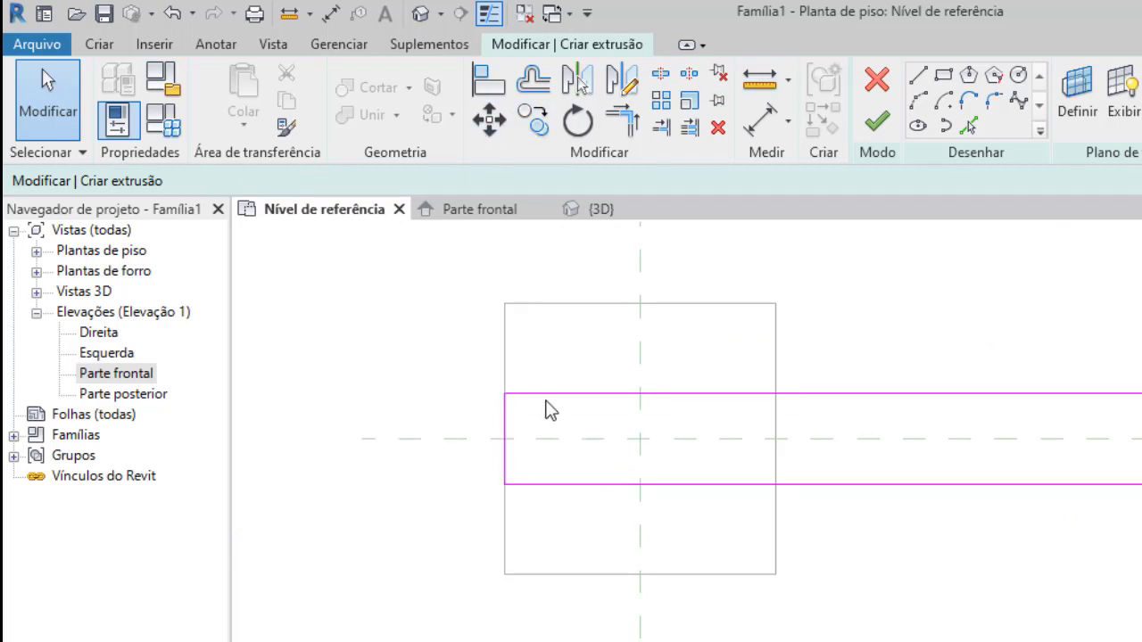
left_click(510, 436)
scroll(616, 392, "up", 1)
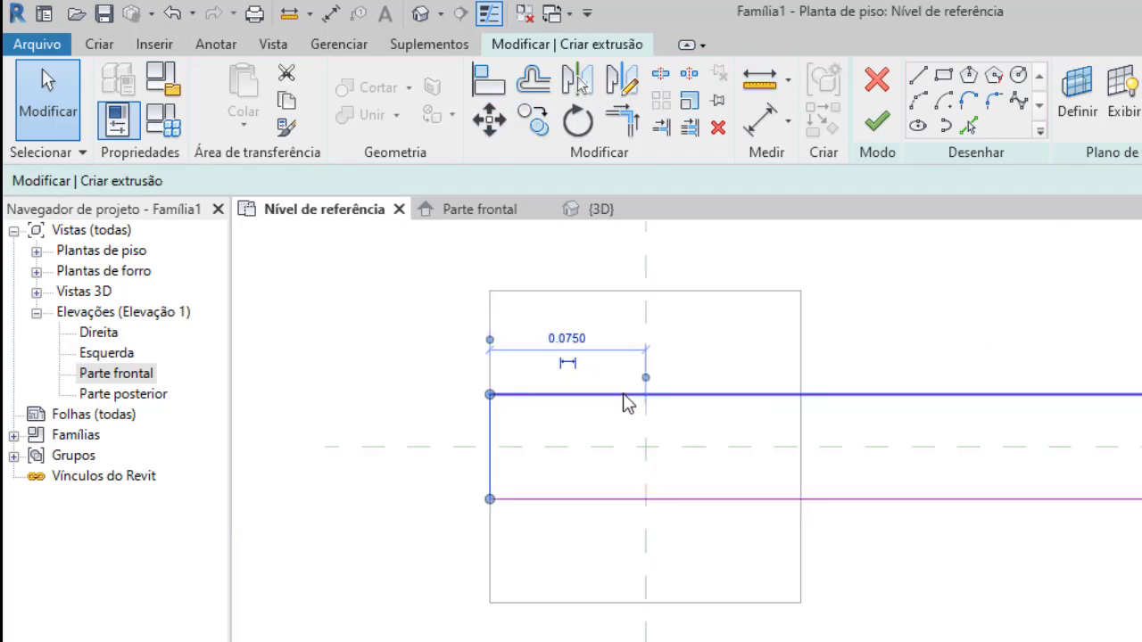
left_click(562, 339)
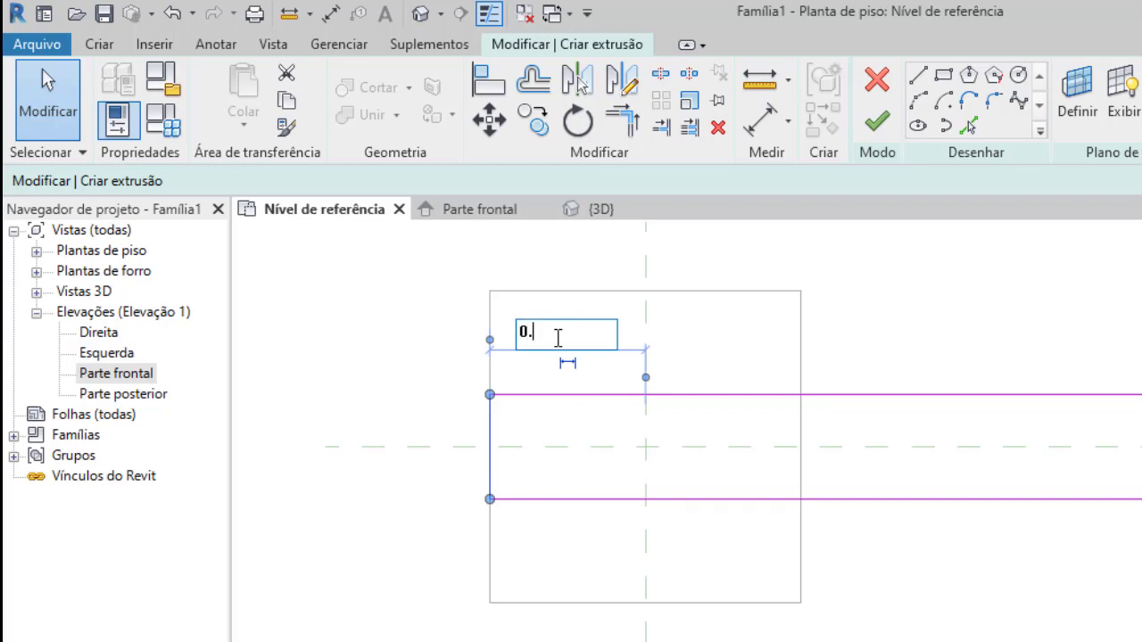
type("0.15")
key("Return")
scroll(670, 369, "down", 2)
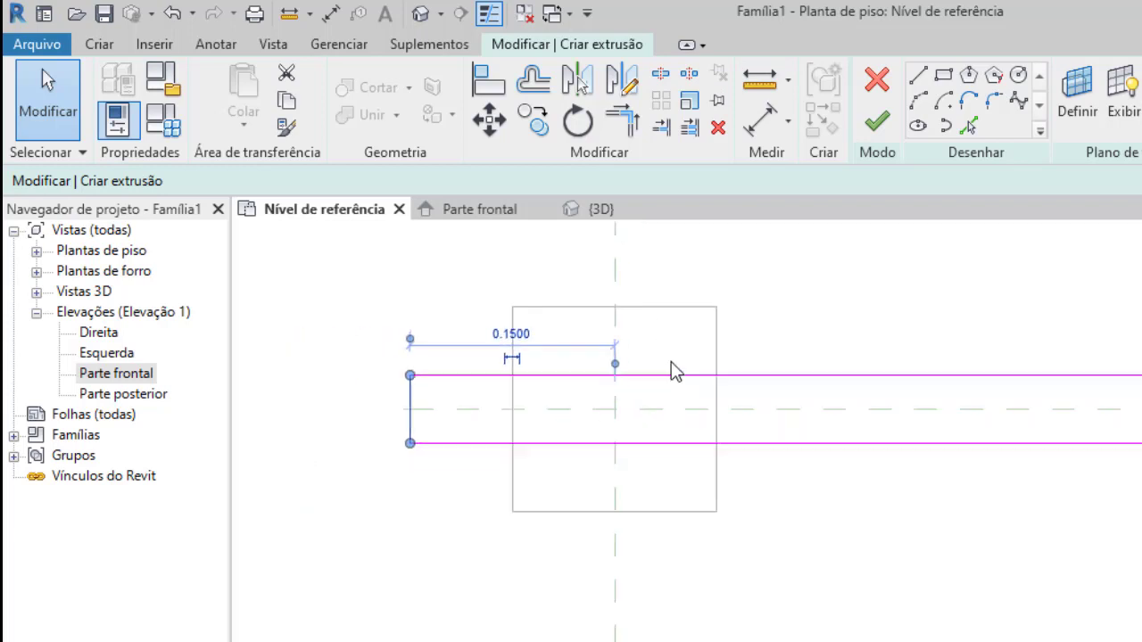
Set the beam's right end 0.15 m from the right post's centre reference plane
scroll(580, 389, "down", 2)
scroll(635, 331, "up", 2)
scroll(711, 401, "down", 3)
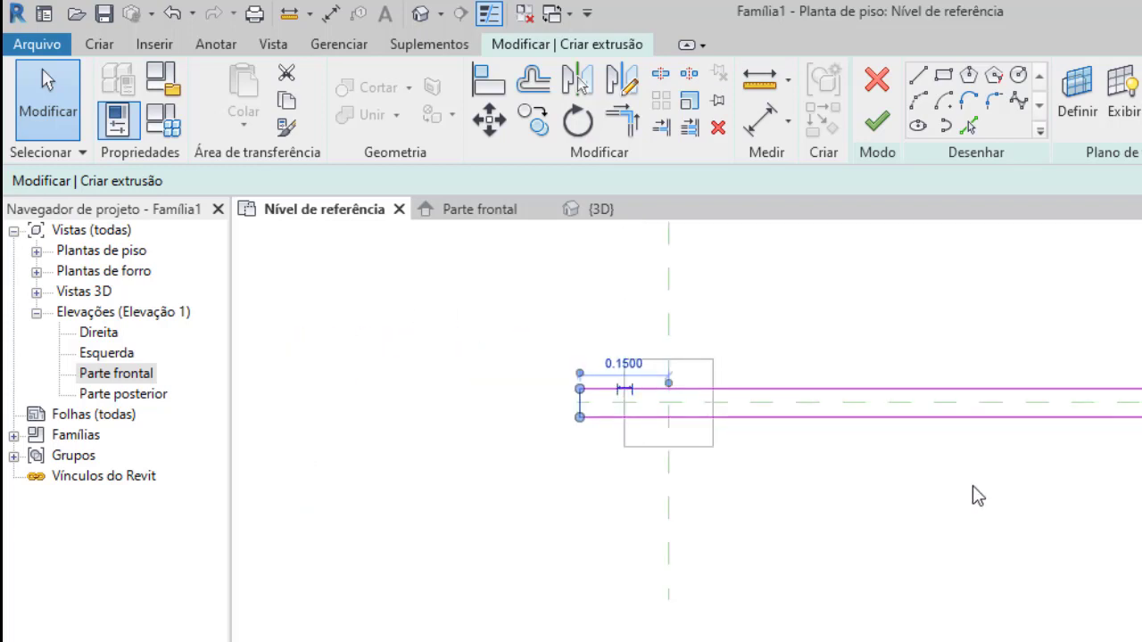
scroll(973, 494, "down", 3)
mouse_move(1133, 428)
middle_mouse_down()
mouse_move(948, 507)
mouse_move(660, 457)
middle_mouse_up()
scroll(959, 543, "up", 3)
scroll(817, 448, "up", 3)
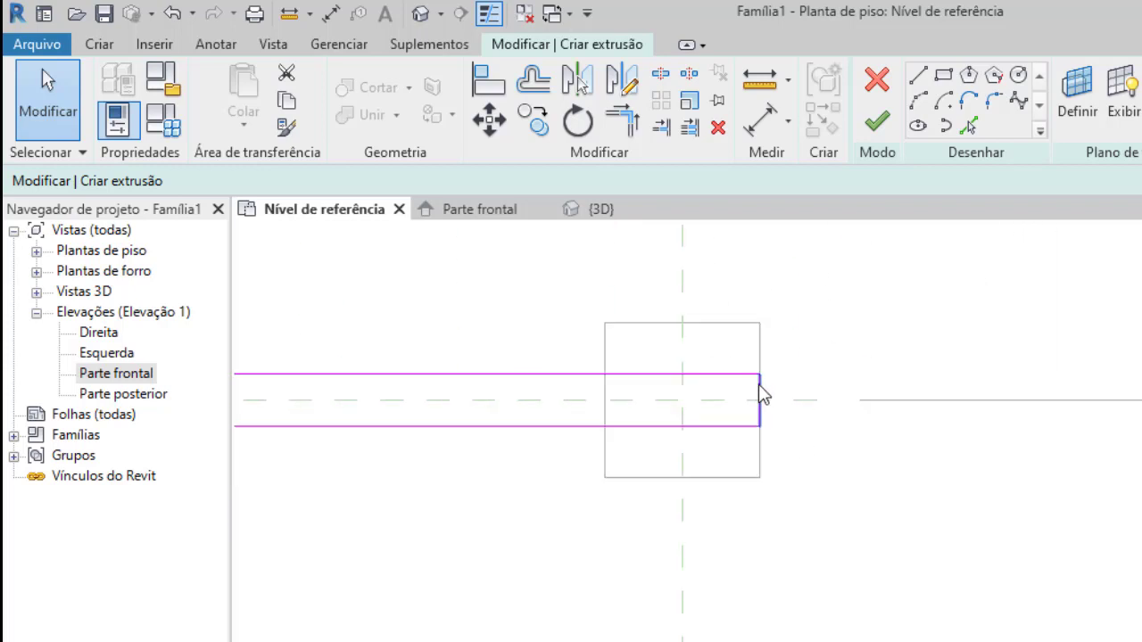
left_click(722, 454)
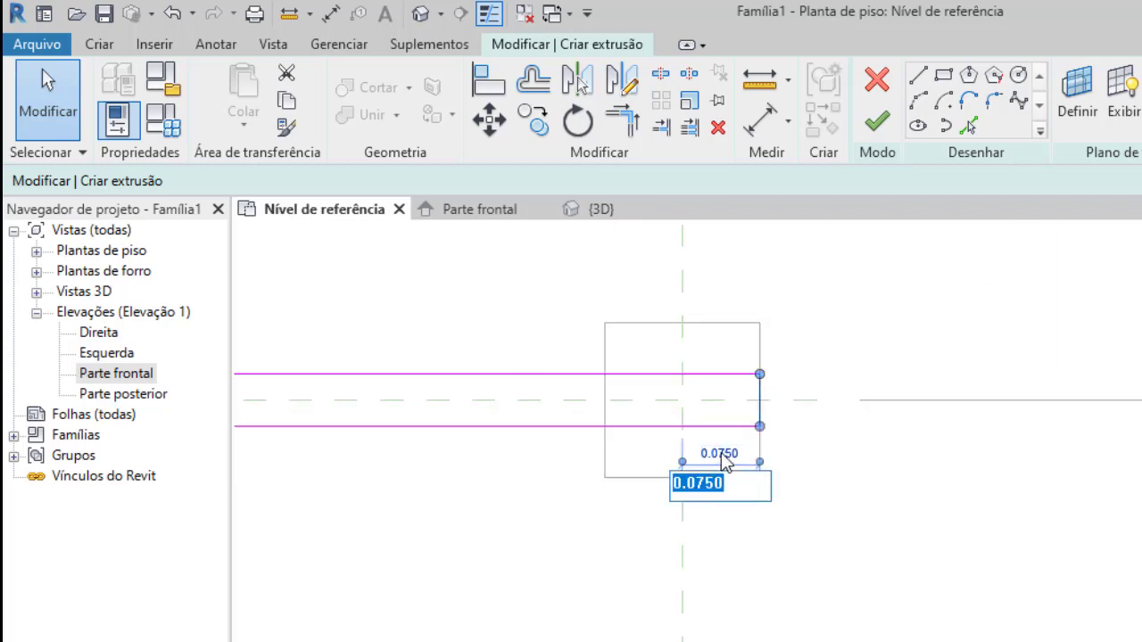
key("Return")
scroll(724, 461, "down", 2)
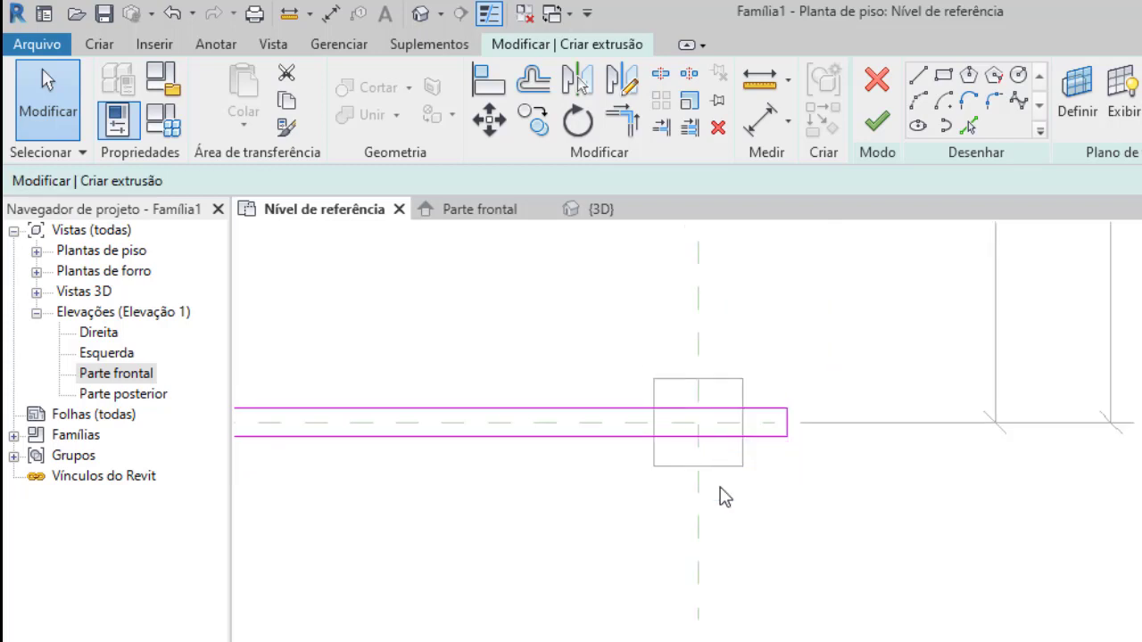
Copy the whole beam profile from the front-left post's centre to the rear-left post's centre
scroll(723, 496, "down", 2)
middle_click_drag(604, 530, 806, 425)
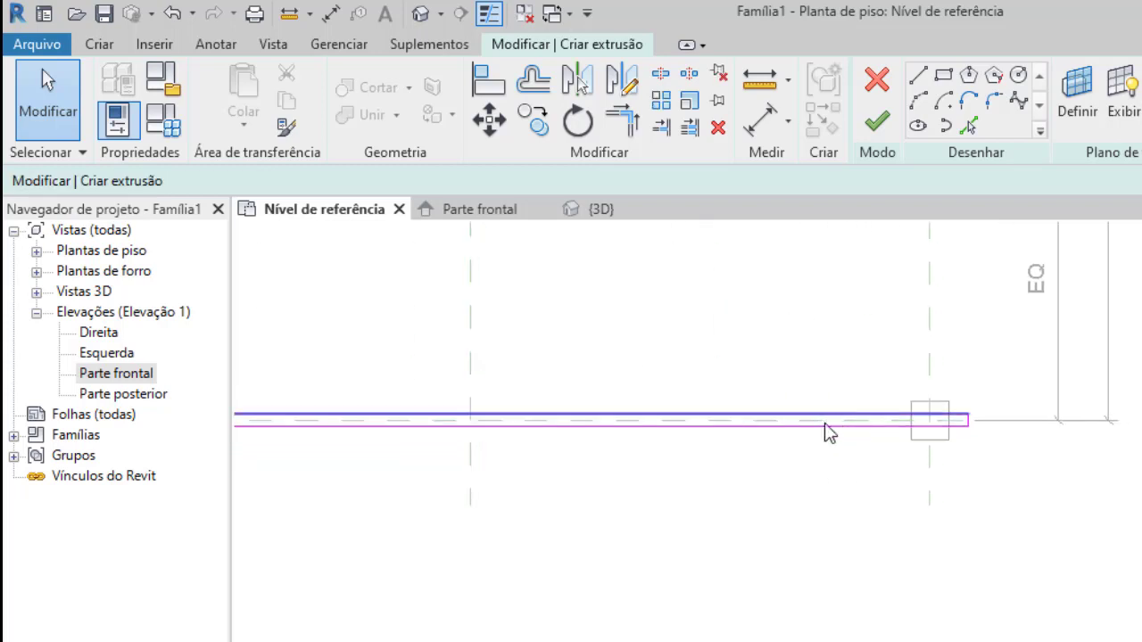
scroll(825, 424, "down", 2)
mouse_move(496, 423)
middle_mouse_down()
mouse_move(868, 460)
mouse_move(875, 451)
middle_mouse_up()
scroll(571, 457, "up", 3)
scroll(645, 423, "up", 4)
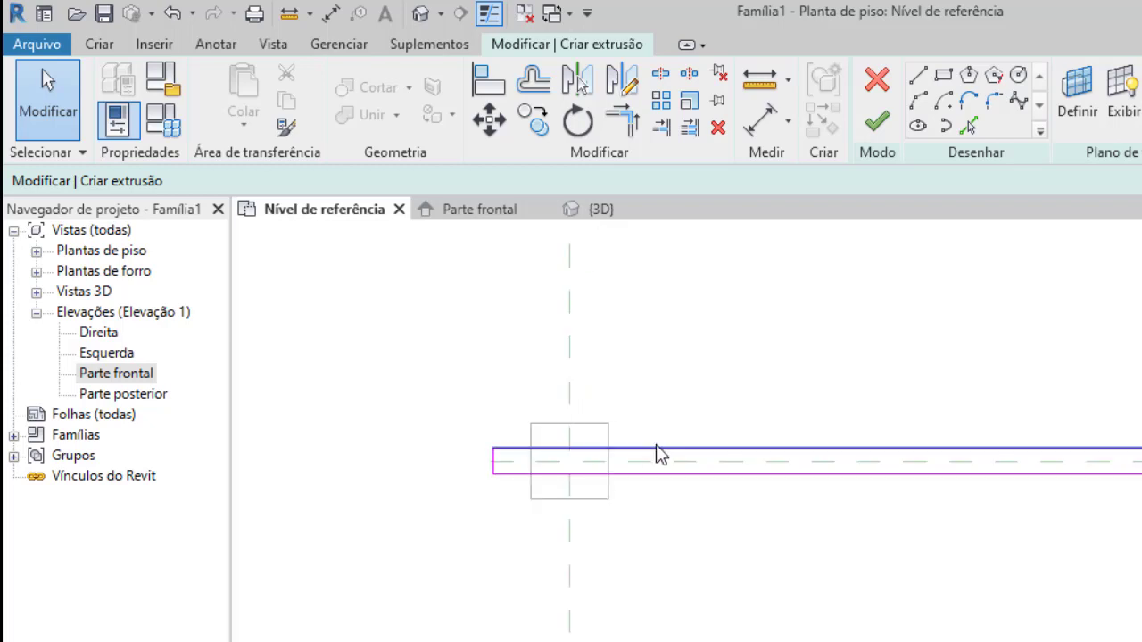
key("Tab")
left_click(656, 444)
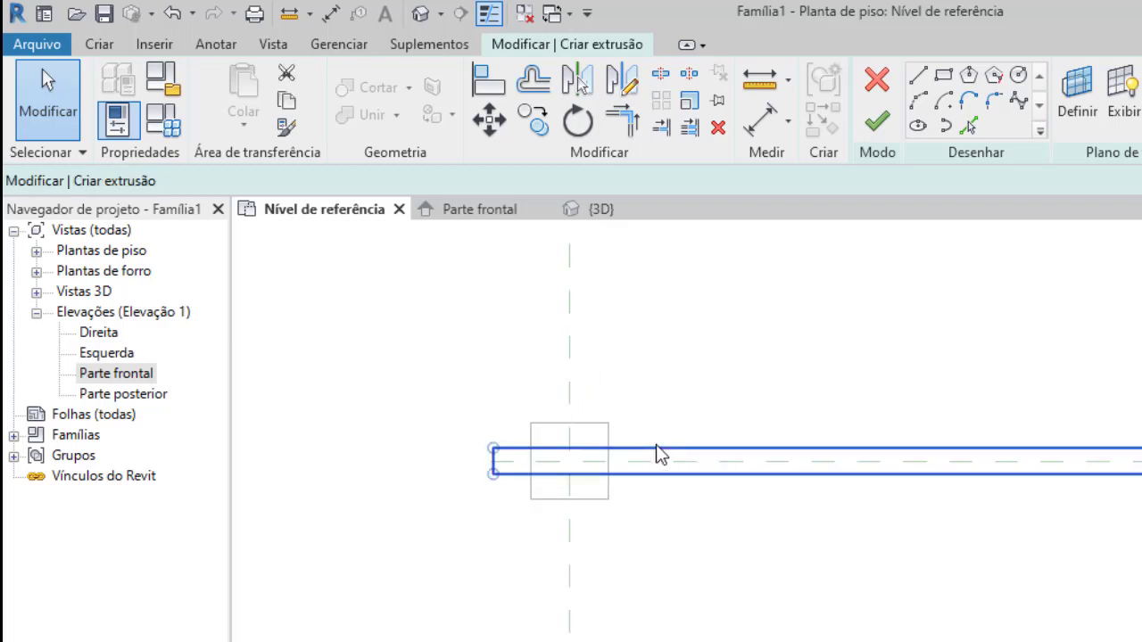
scroll(656, 444, "down", 2)
scroll(800, 504, "down", 2)
middle_click_drag(800, 505, 715, 484)
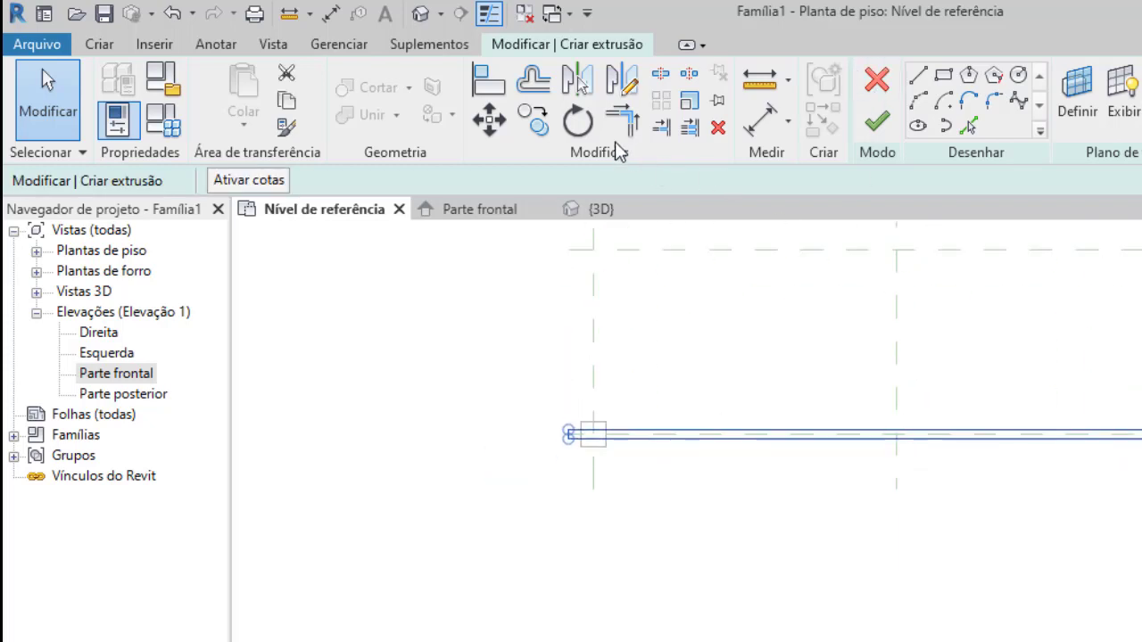
left_click(534, 121)
scroll(619, 556, "up", 2)
scroll(621, 343, "up", 2)
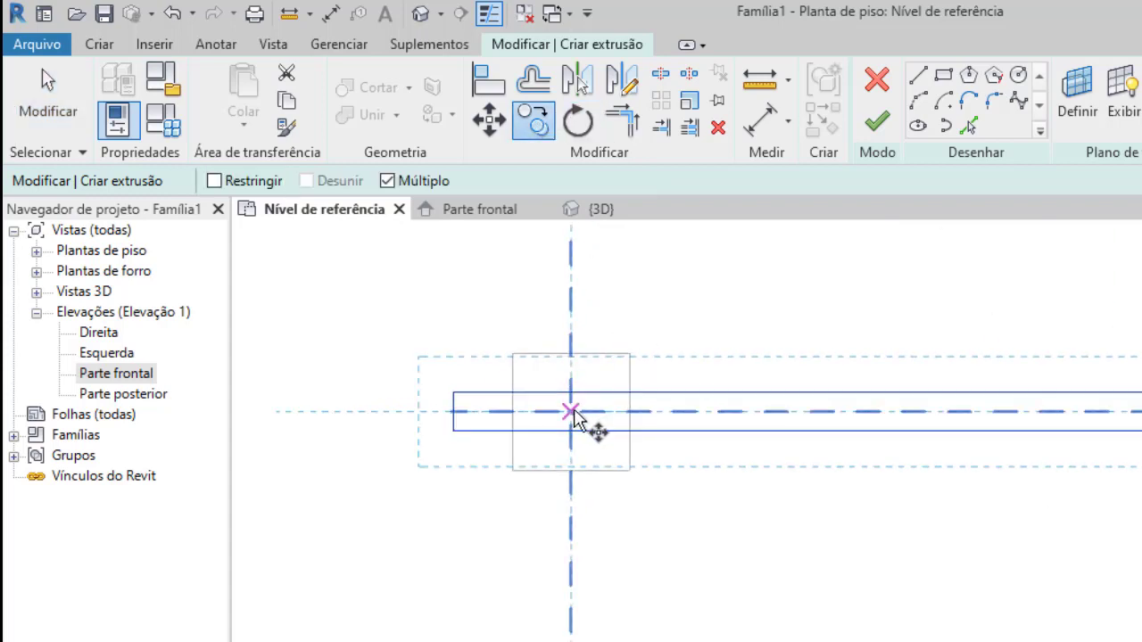
left_click(570, 413)
scroll(597, 419, "down", 3)
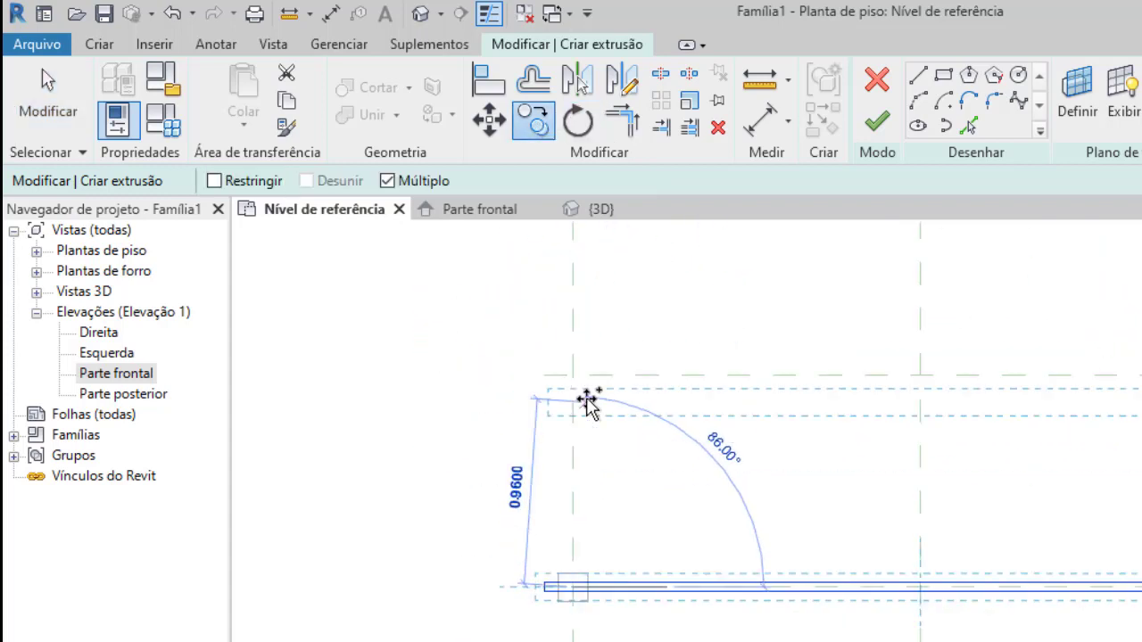
scroll(570, 416, "up", 3)
scroll(562, 450, "down", 4)
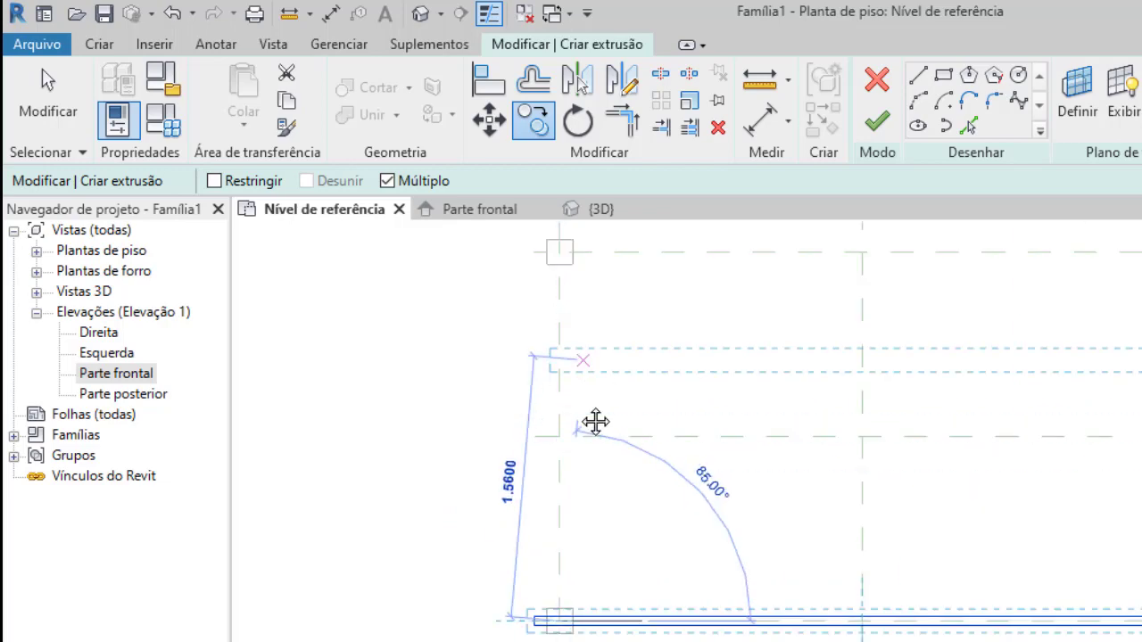
middle_click_drag(561, 262, 561, 392)
scroll(562, 392, "up", 2)
left_click(563, 362)
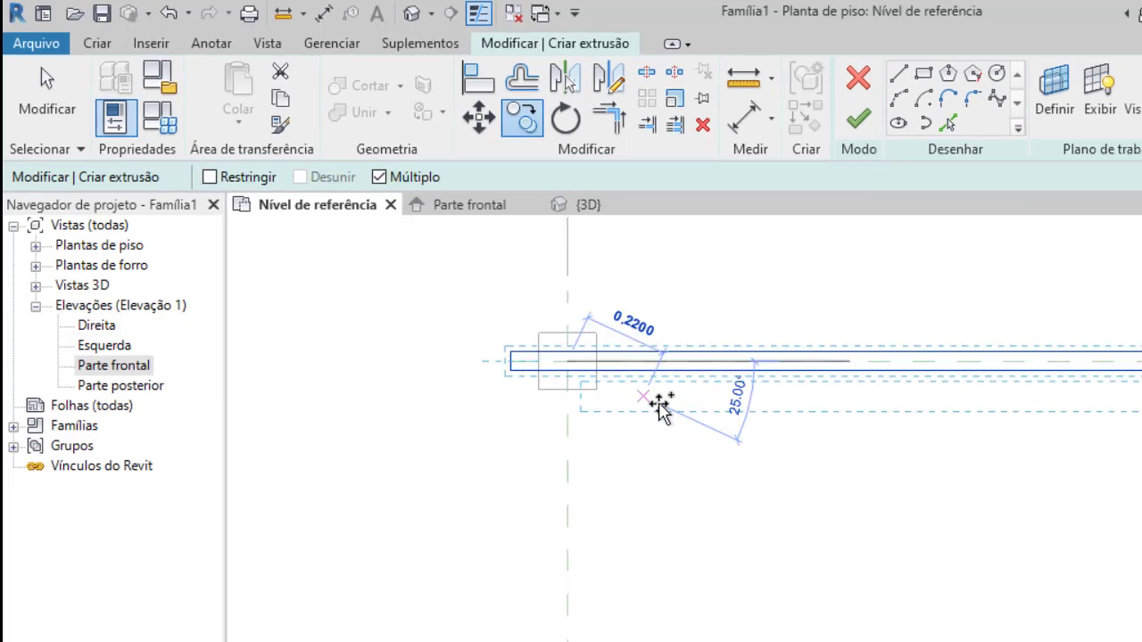
key("Escape")
Inspect the front and rear beam profiles in plan and in the 3D view, checking how they sit at the post tops
scroll(680, 419, "down", 1)
middle_click_drag(684, 426, 563, 401)
scroll(562, 401, "up", 3)
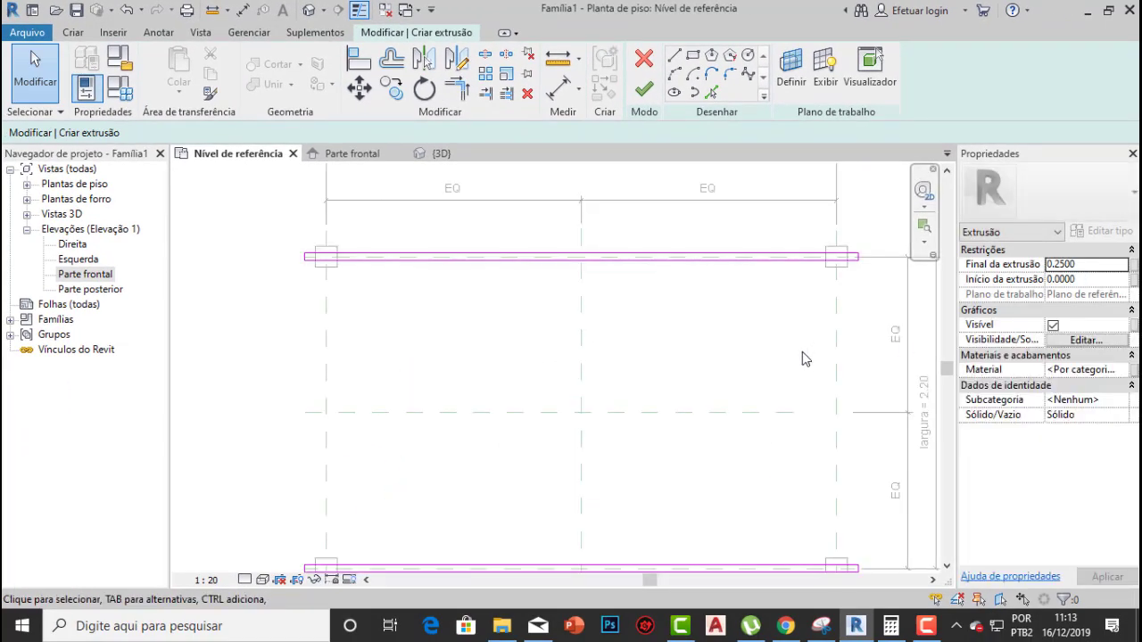
scroll(802, 357, "down", 2)
scroll(792, 321, "up", 1)
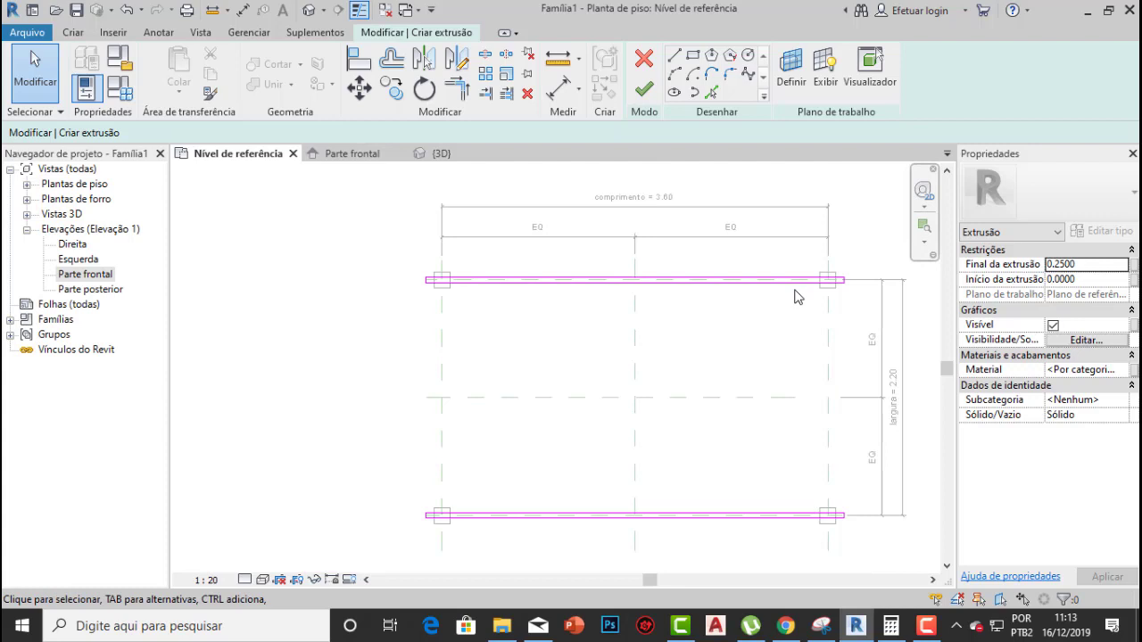
left_click(438, 161)
middle_click_drag(404, 344, 611, 315, "shift")
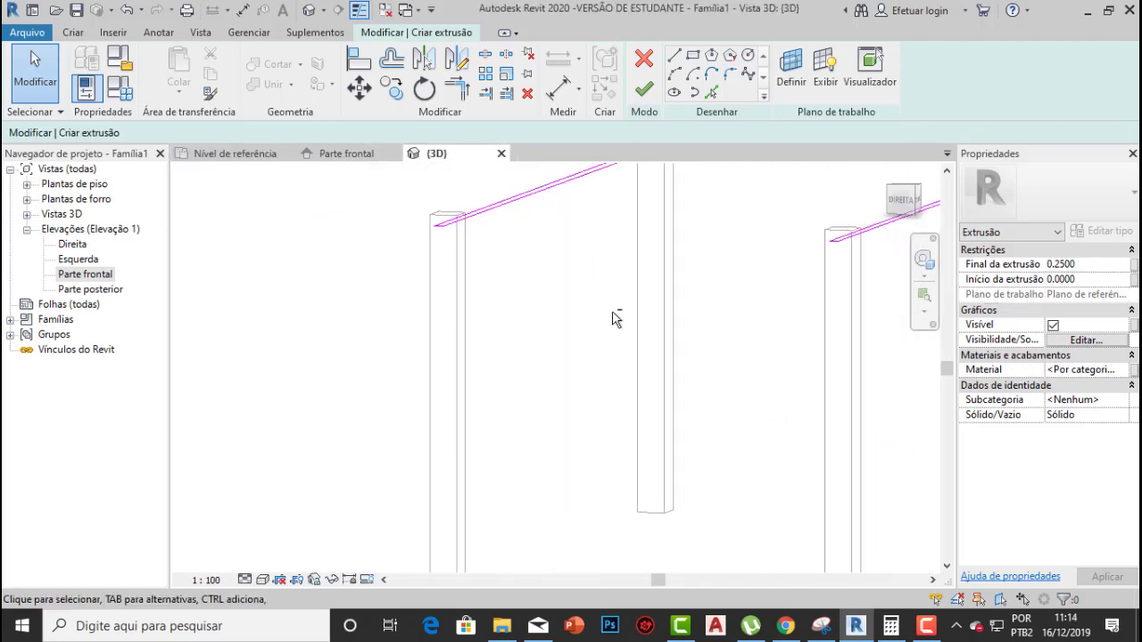
scroll(416, 219, "up", 5)
middle_click_drag(463, 325, 705, 448, "shift")
scroll(631, 454, "down", 6)
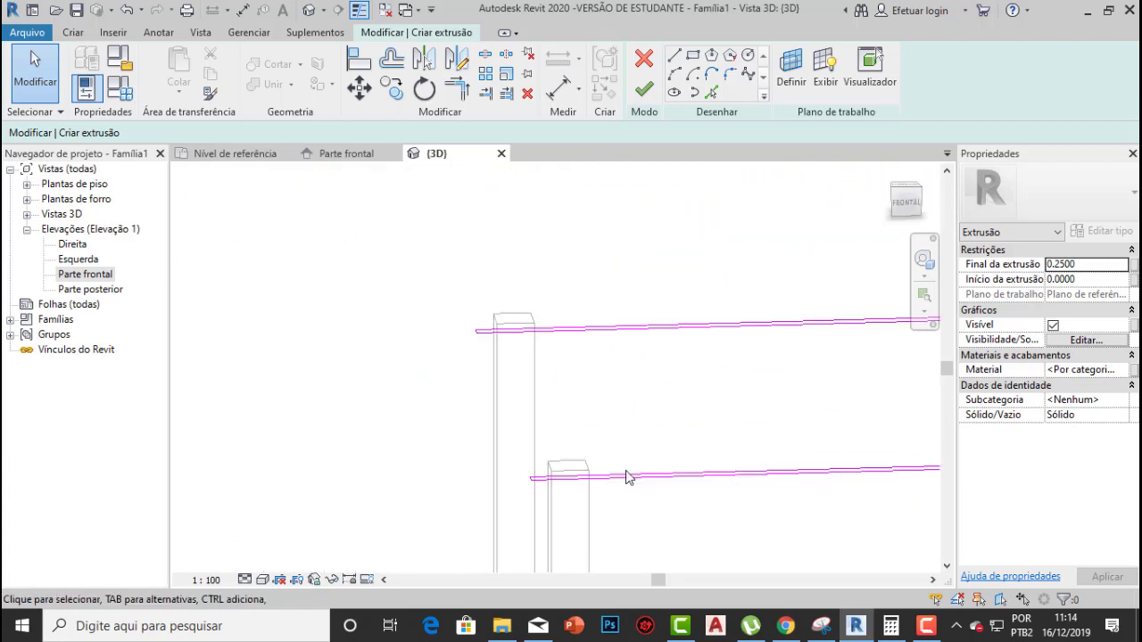
middle_click_drag(630, 477, 553, 365, "shift")
scroll(546, 364, "up", 2)
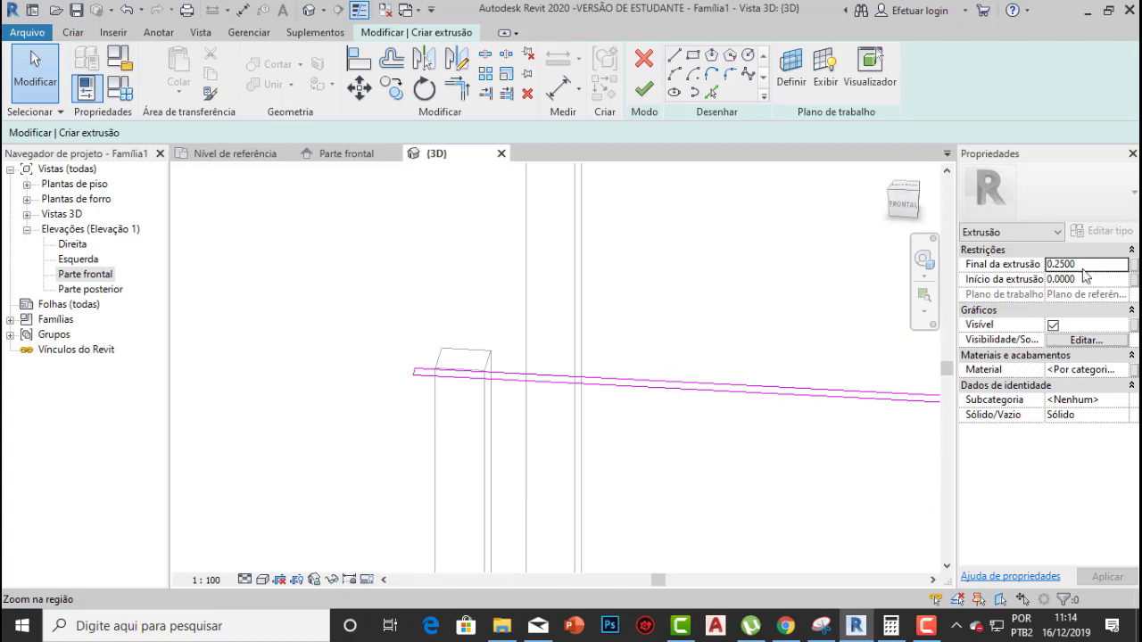
Set the beams' extrusion end to 0.15 m and finish the extrusion sketch
left_click_drag(1095, 265, 1041, 264)
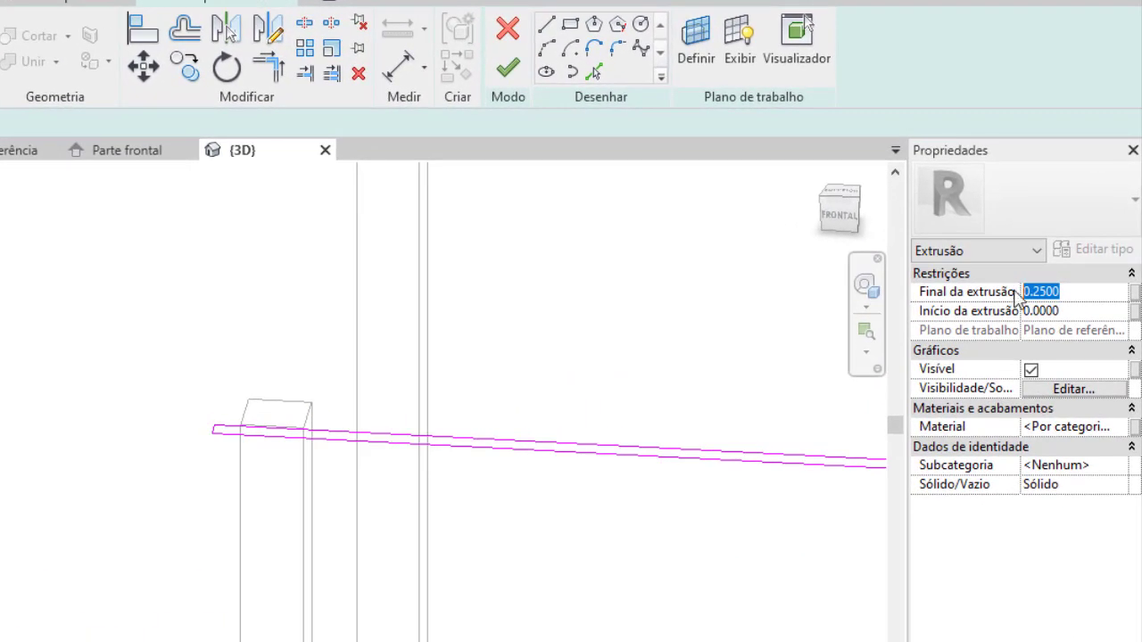
type("0.15")
key("Return")
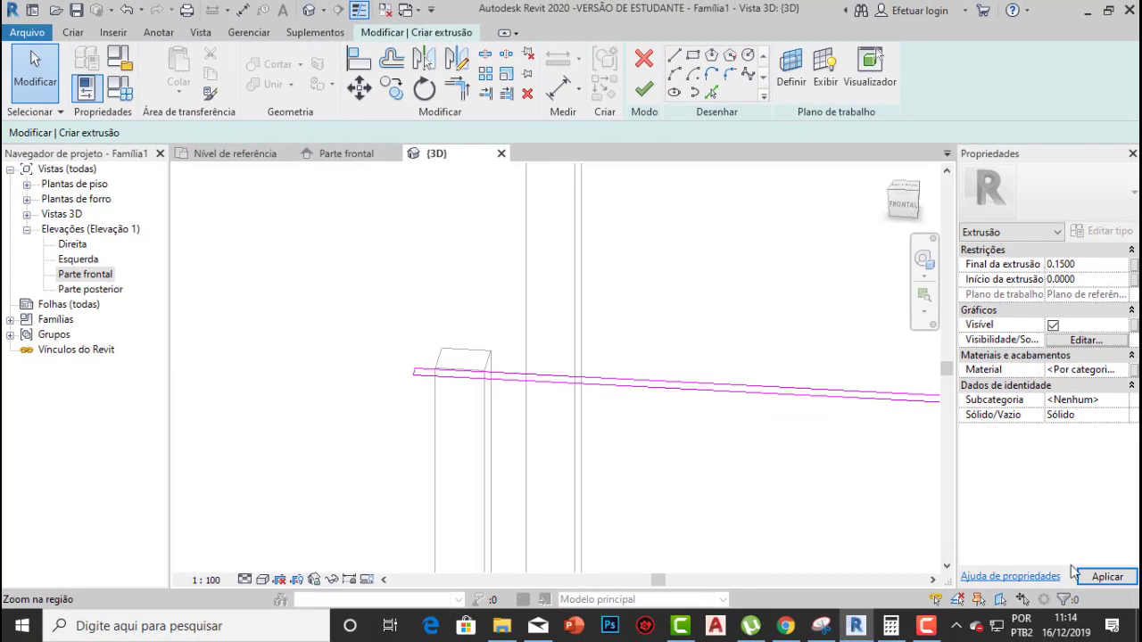
scroll(633, 454, "down", 3)
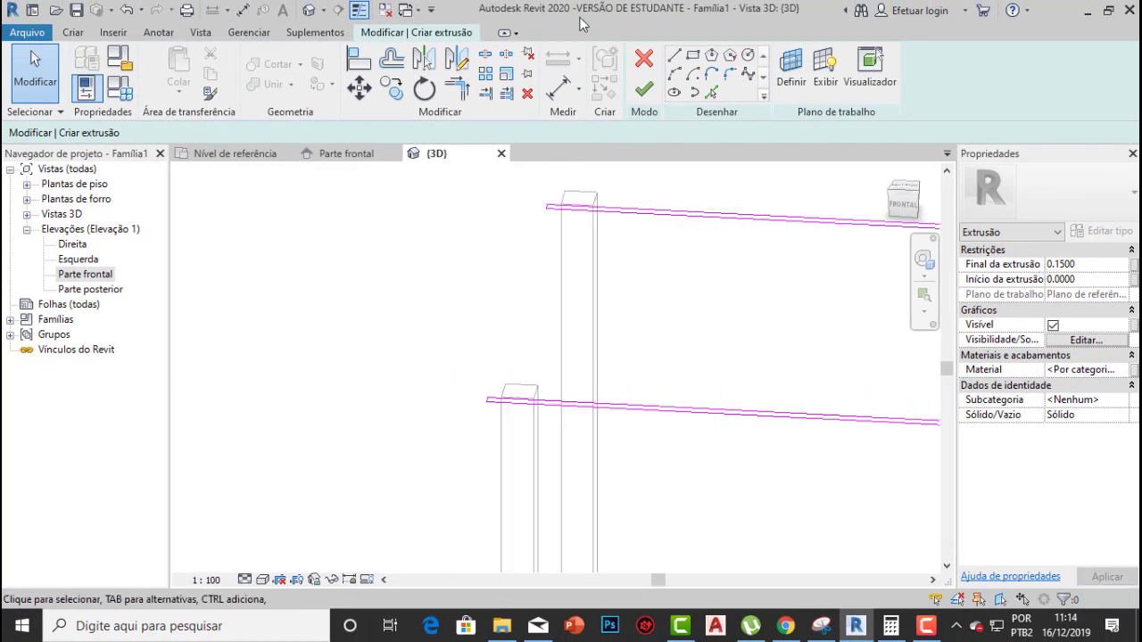
left_click(643, 89)
left_click(709, 341)
scroll(665, 428, "down", 5)
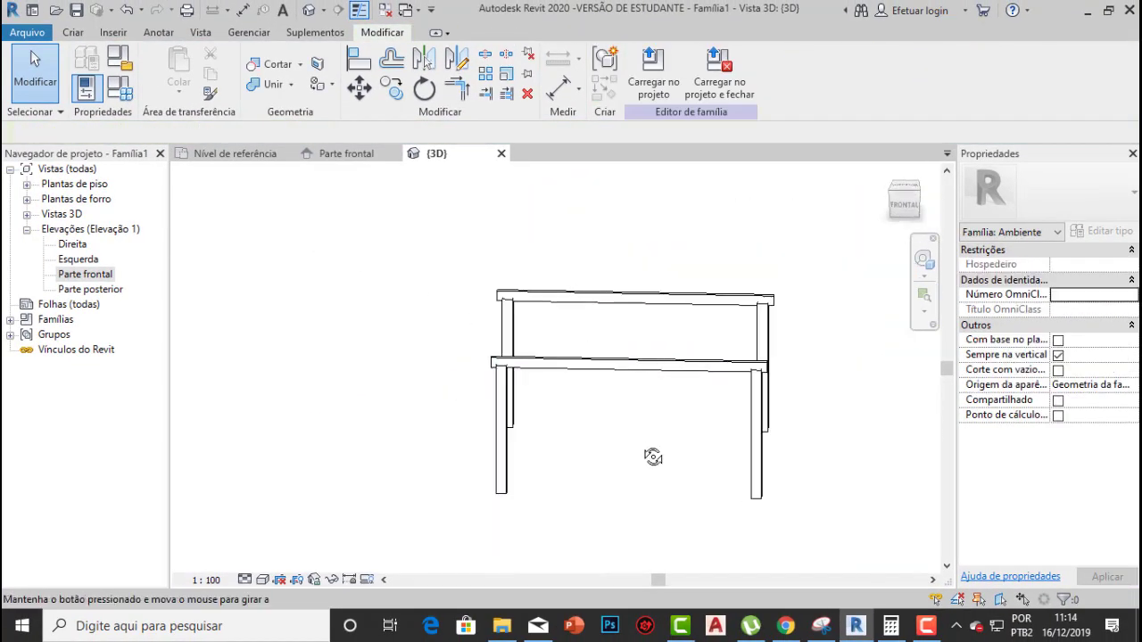
Test the family parameters by applying an altura of 1 m and entering 5 m for comprimento
middle_click_drag(675, 419, 526, 359, "shift")
scroll(526, 360, "down", 1)
left_click(131, 99)
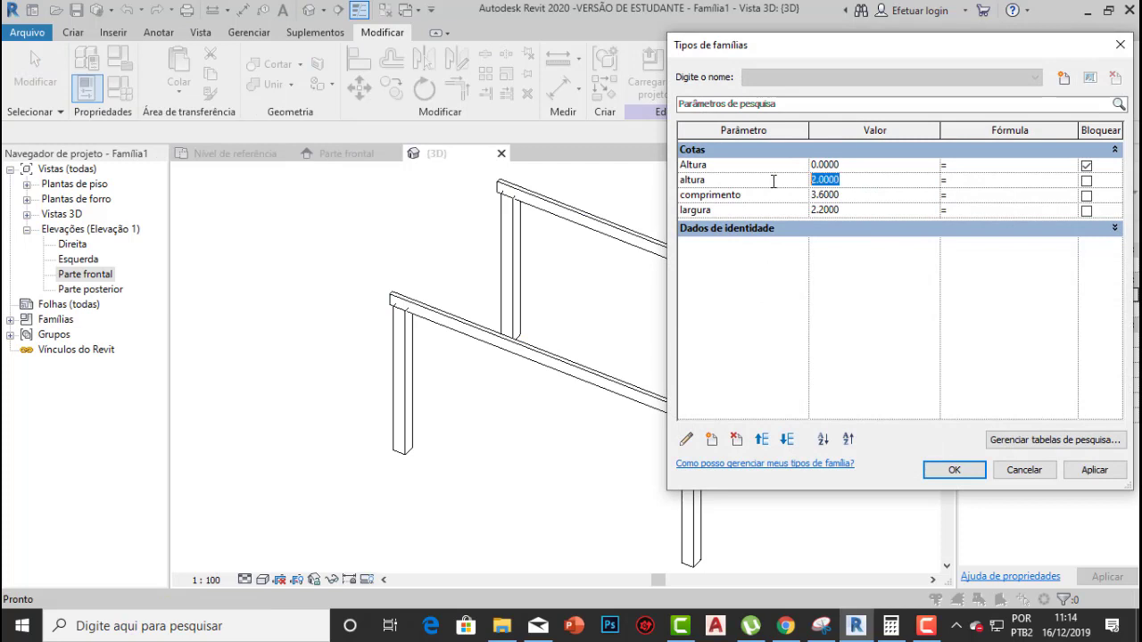
left_click(1097, 476)
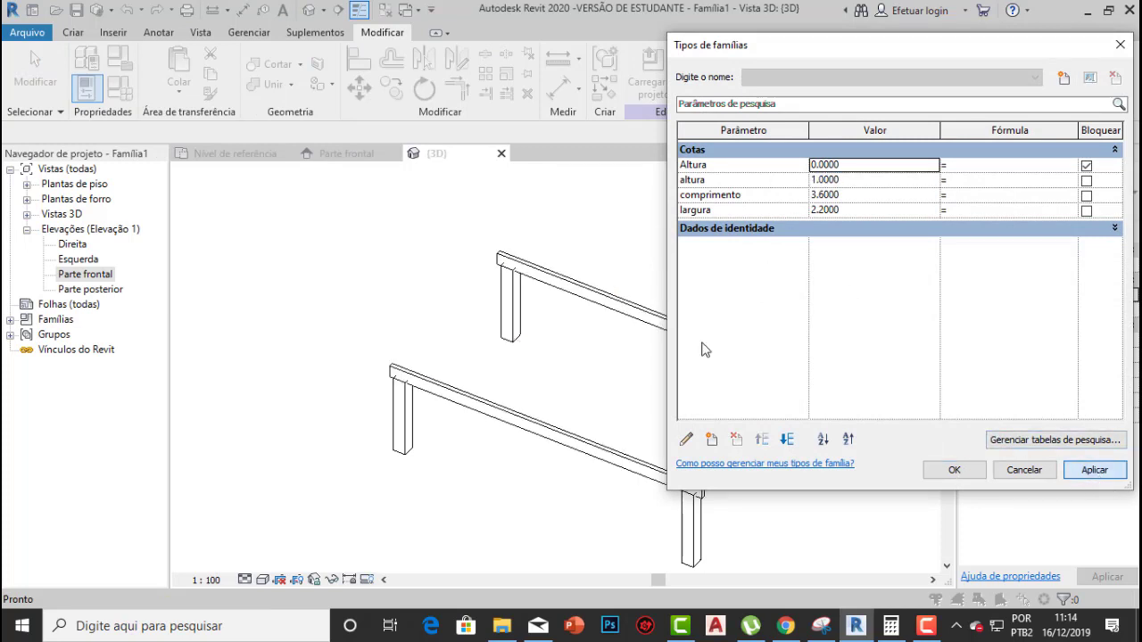
left_click(846, 195)
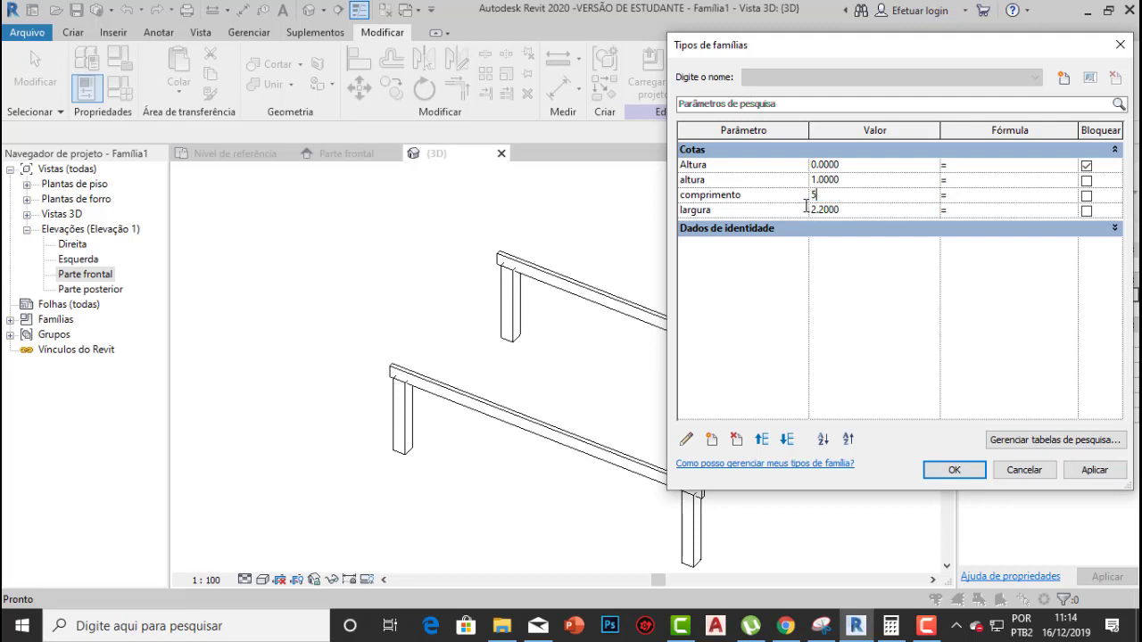
Test the family parameters by setting comprimento to 5 and largura to 4, and accept the changes
left_click(1085, 470)
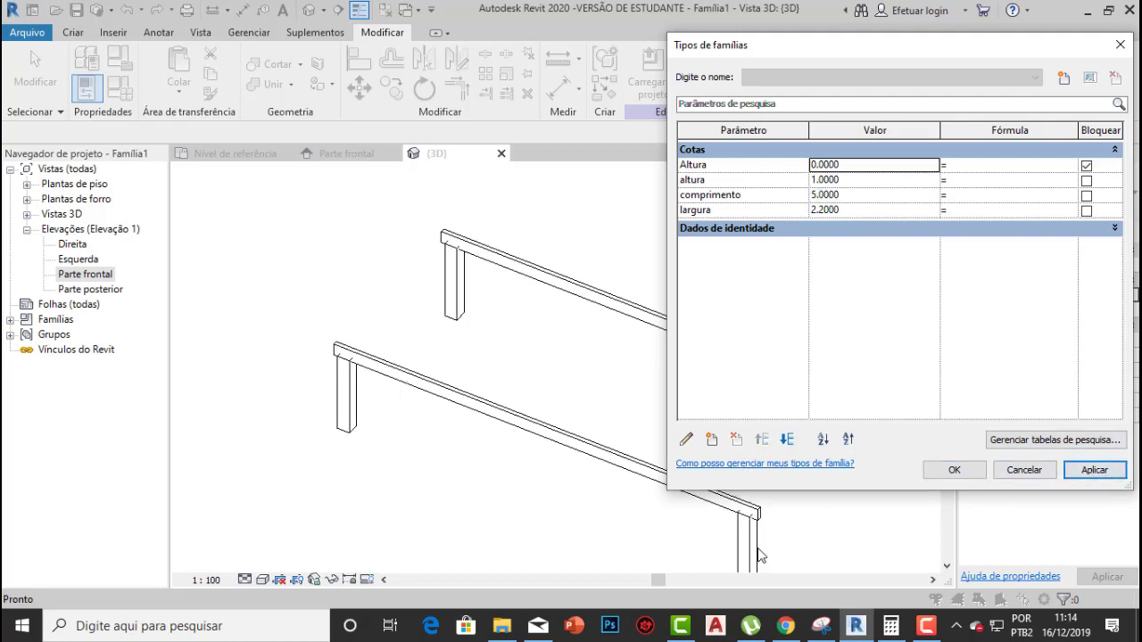
left_click(826, 210)
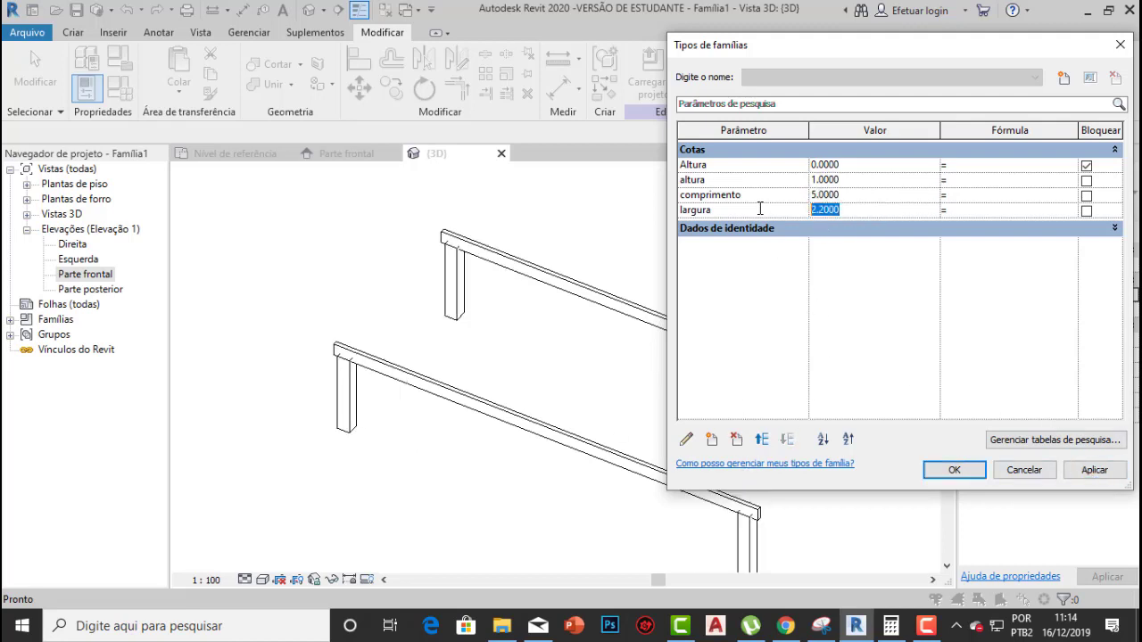
type("4")
left_click(1094, 470)
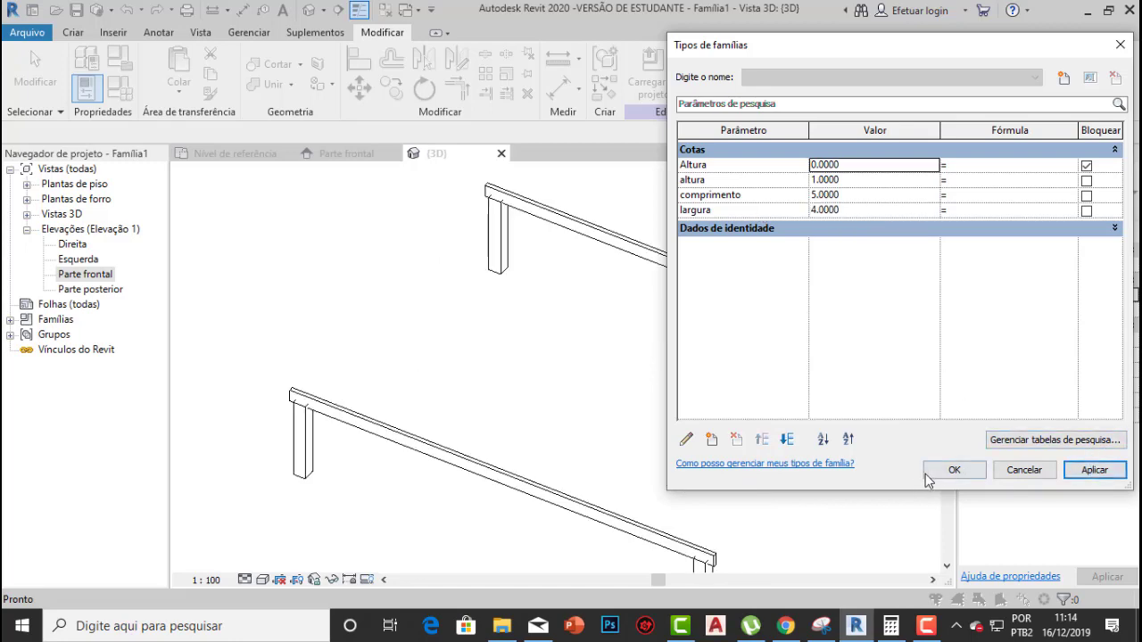
left_click(932, 473)
Examine how the beams and pillars are arranged in the 3D, reference-level plan and front elevation views
scroll(701, 424, "down", 2)
middle_click_drag(700, 425, 734, 387, "shift")
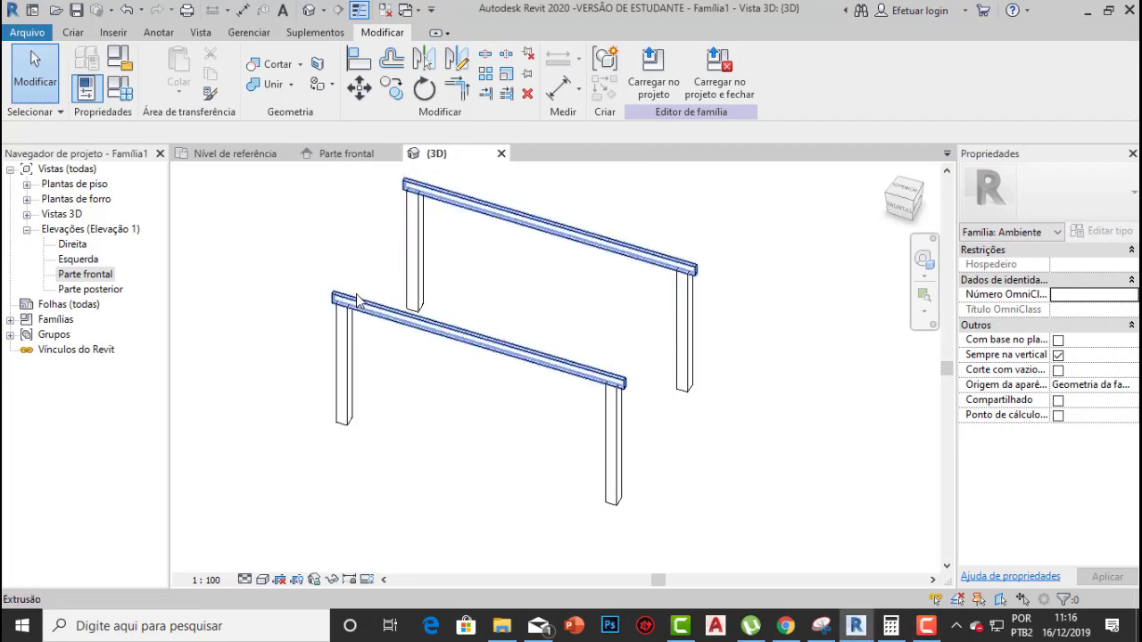
middle_click_drag(414, 235, 444, 251)
scroll(487, 262, "up", 1)
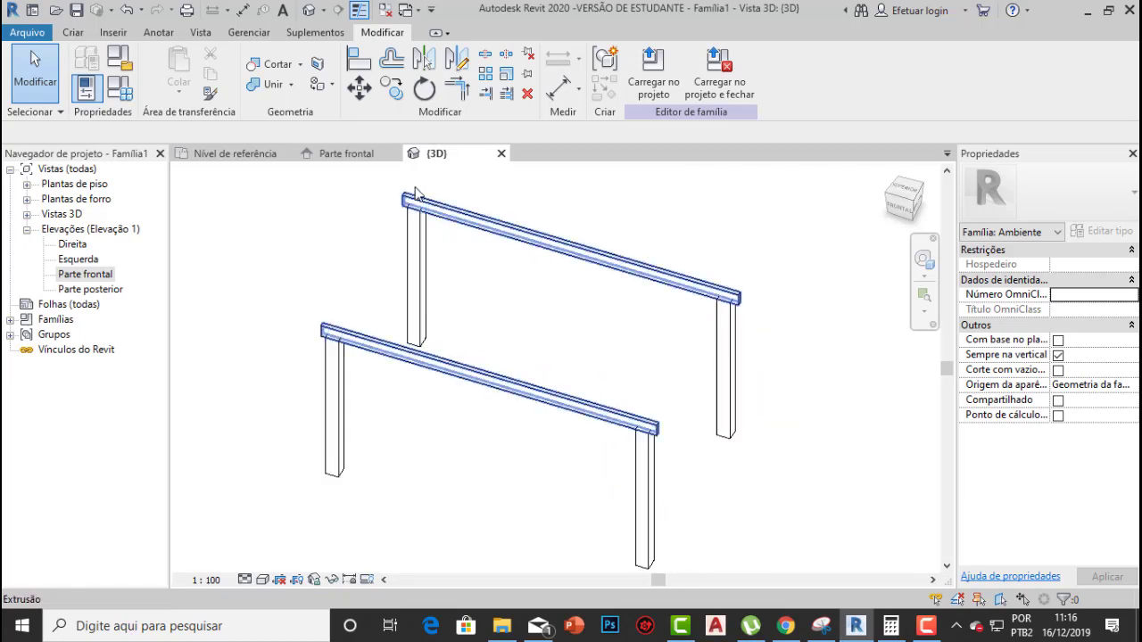
left_click(346, 154)
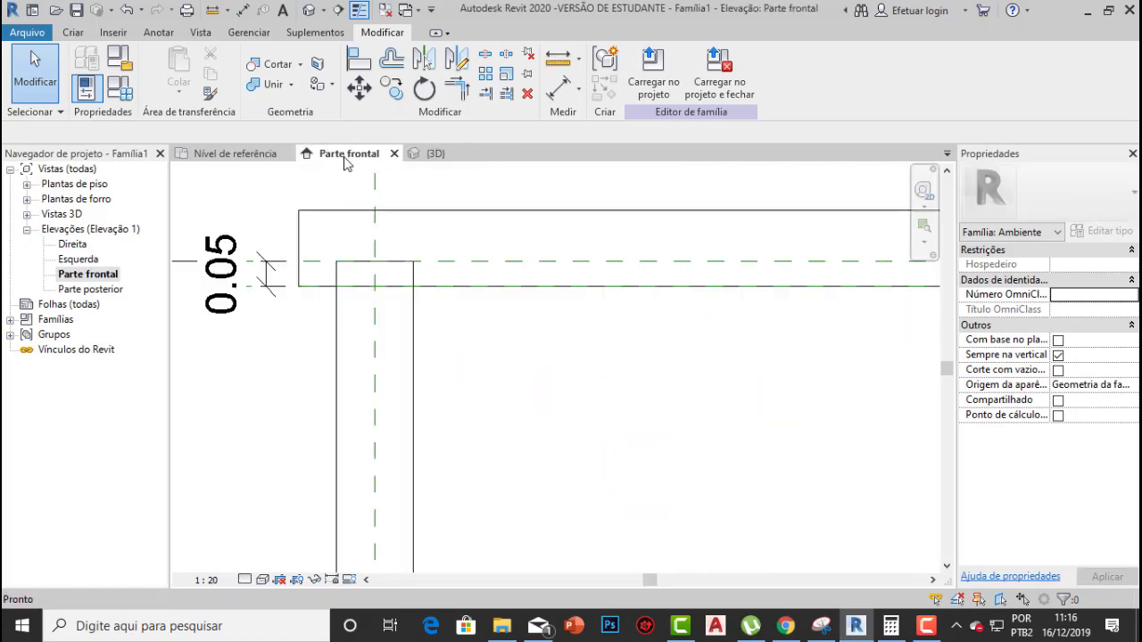
left_click(259, 156)
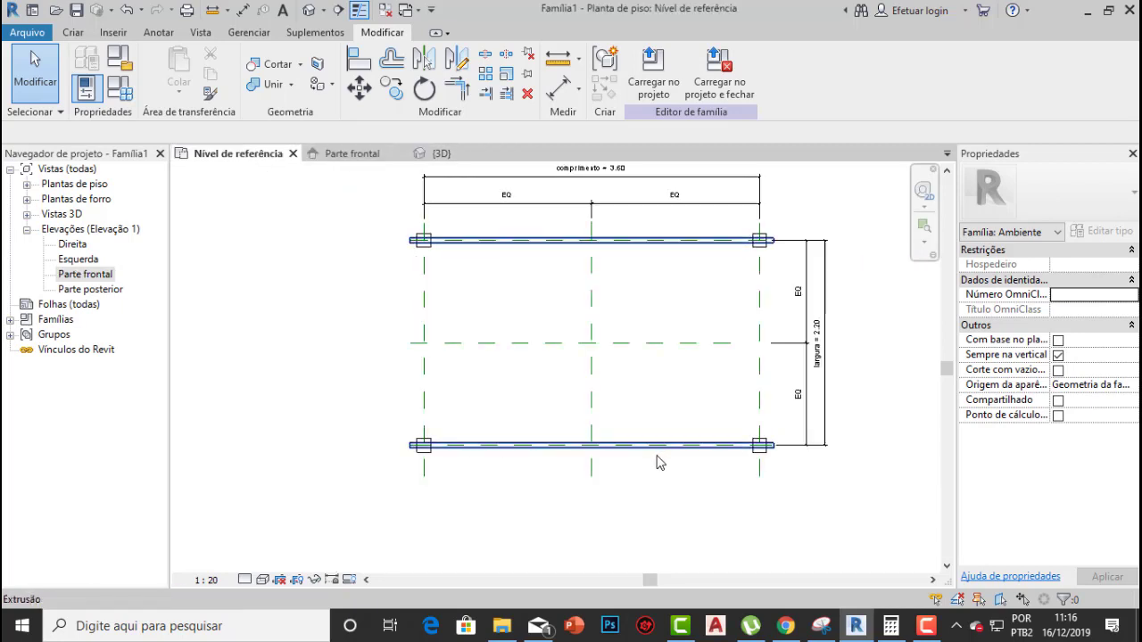
scroll(657, 462, "up", 1)
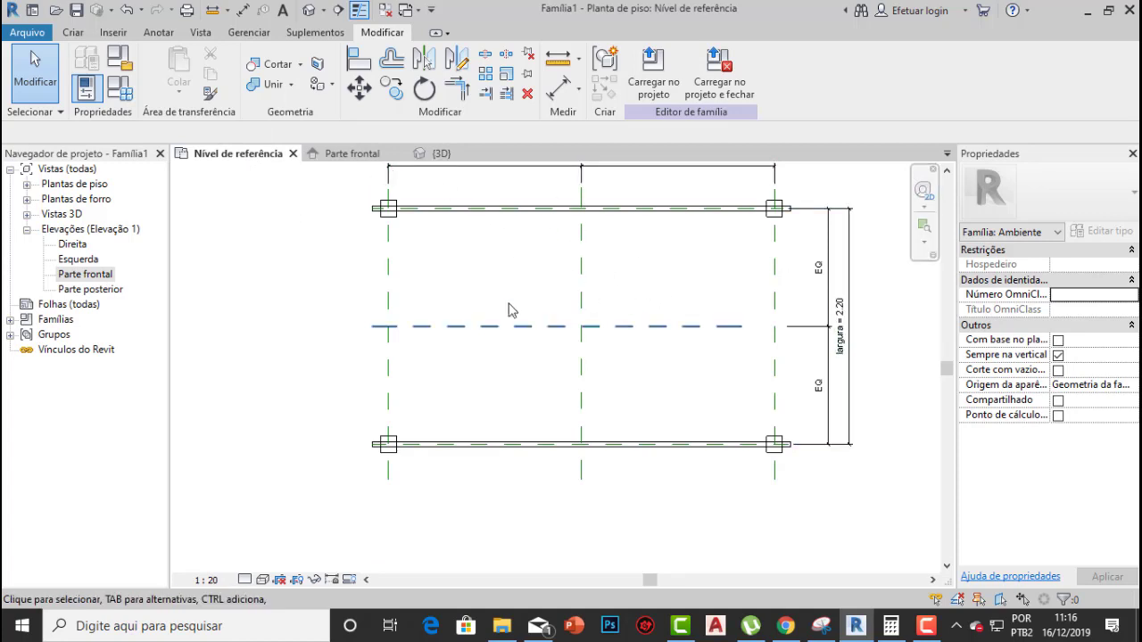
left_click(354, 157)
scroll(416, 250, "down", 3)
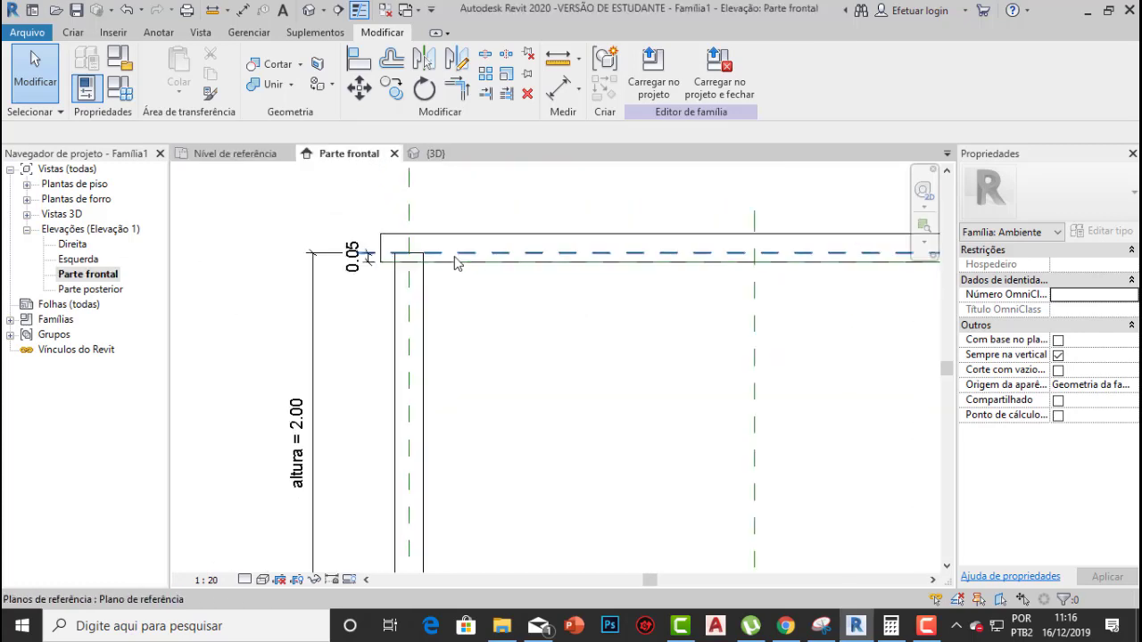
scroll(644, 270, "down", 5)
middle_click_drag(640, 290, 540, 311)
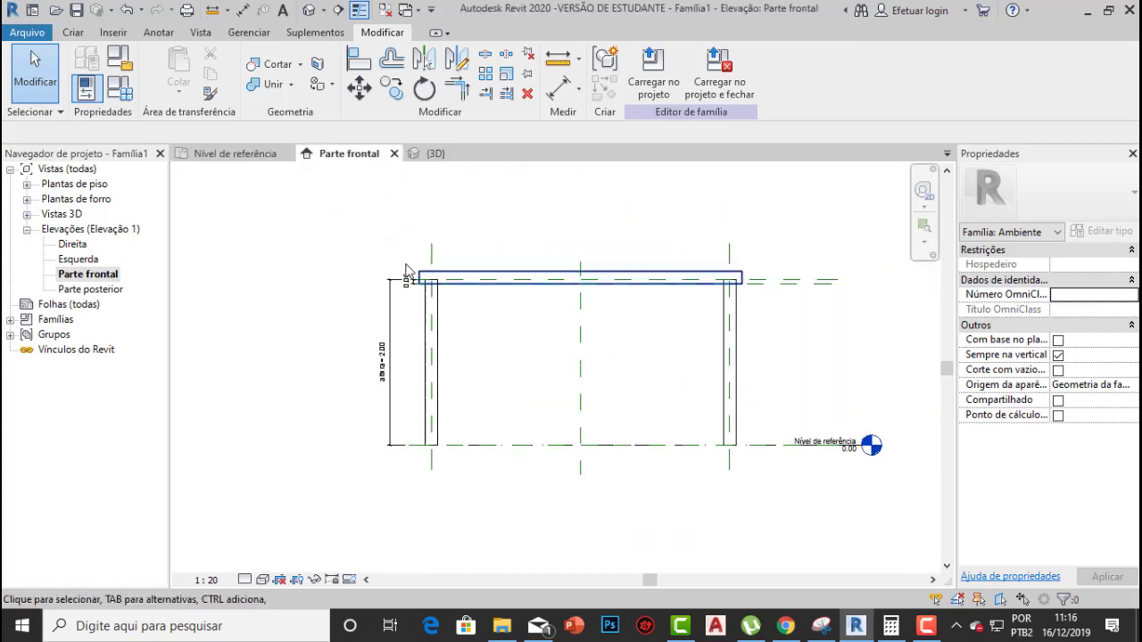
Start an extrusion in the front elevation and sketch a rectangle about 0.10 by 0.14 across the beam's upper edge above the left pillar
scroll(417, 263, "up", 8)
left_click(73, 32)
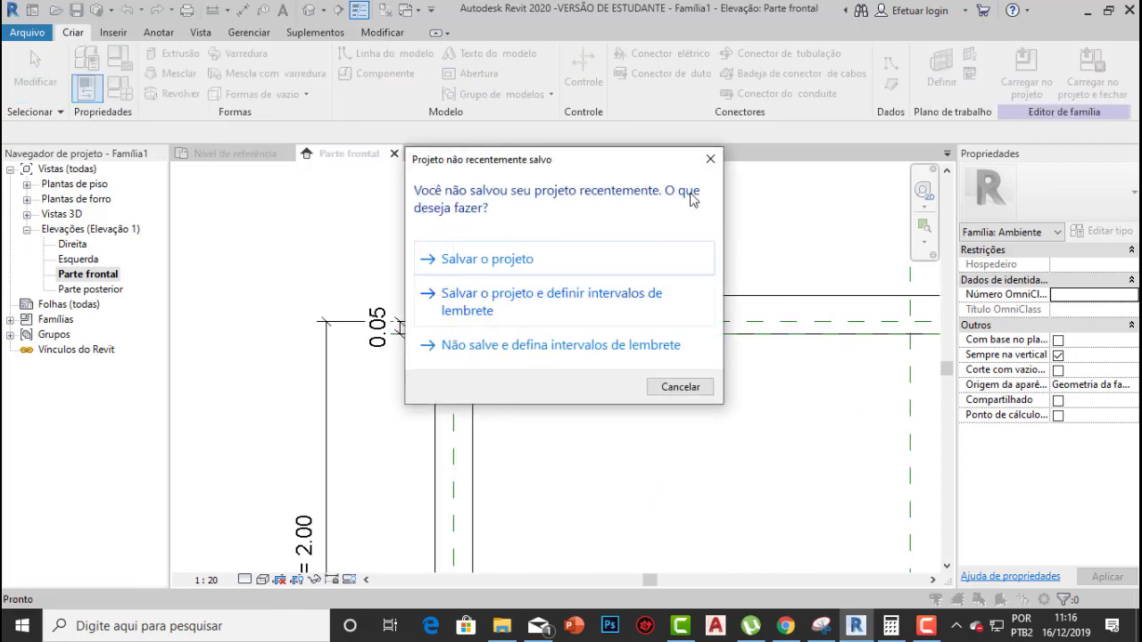
left_click(710, 161)
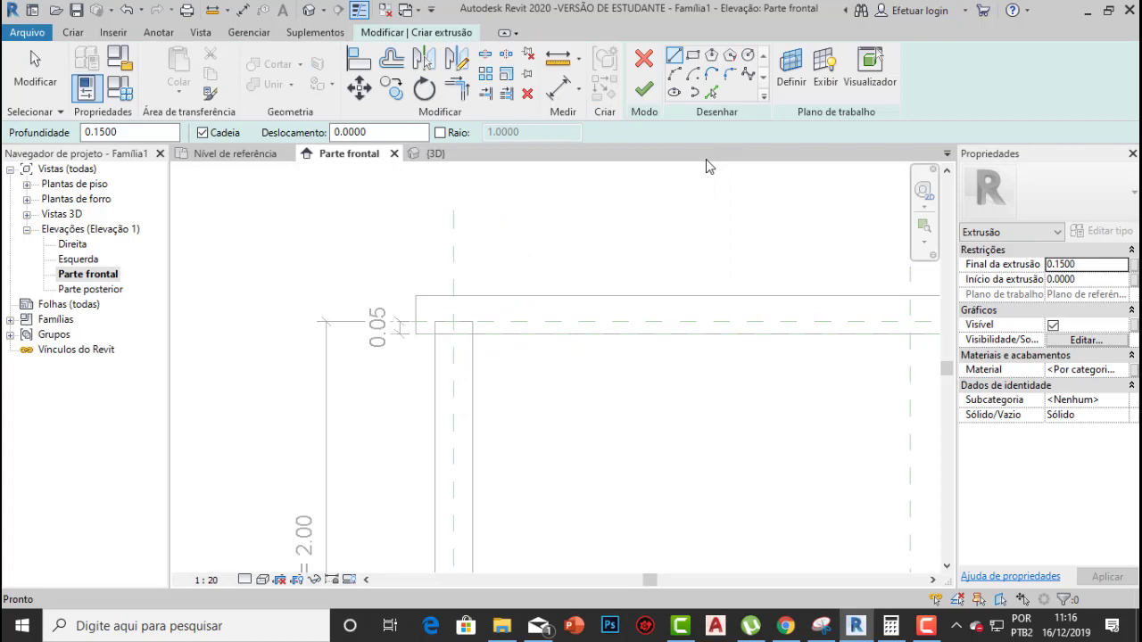
left_click(694, 59)
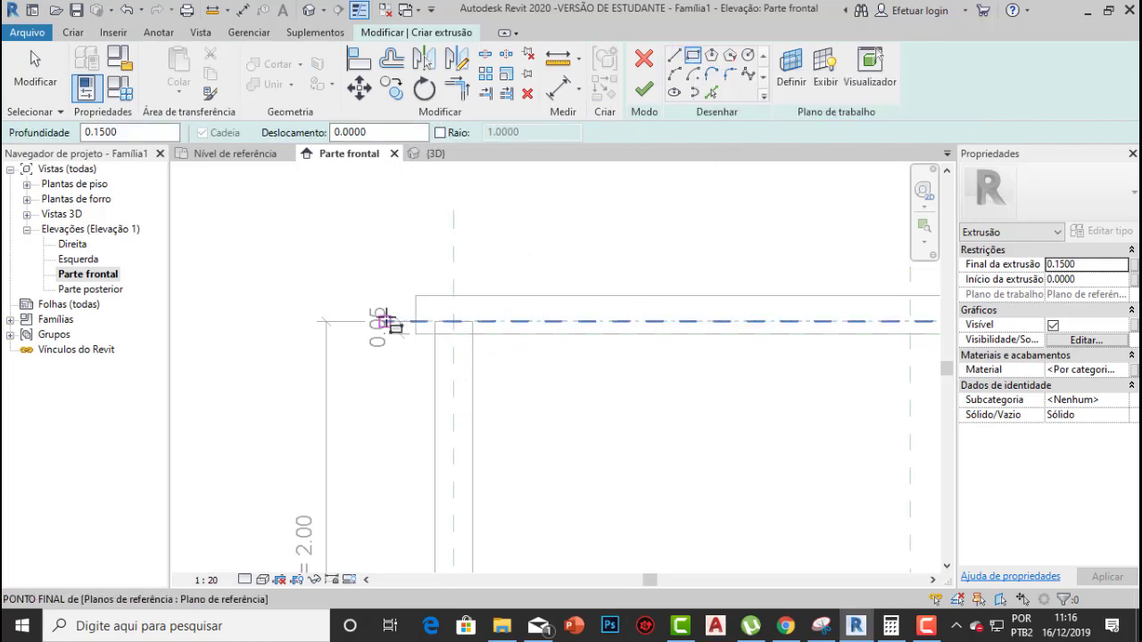
scroll(451, 288, "up", 2)
scroll(450, 288, "up", 1)
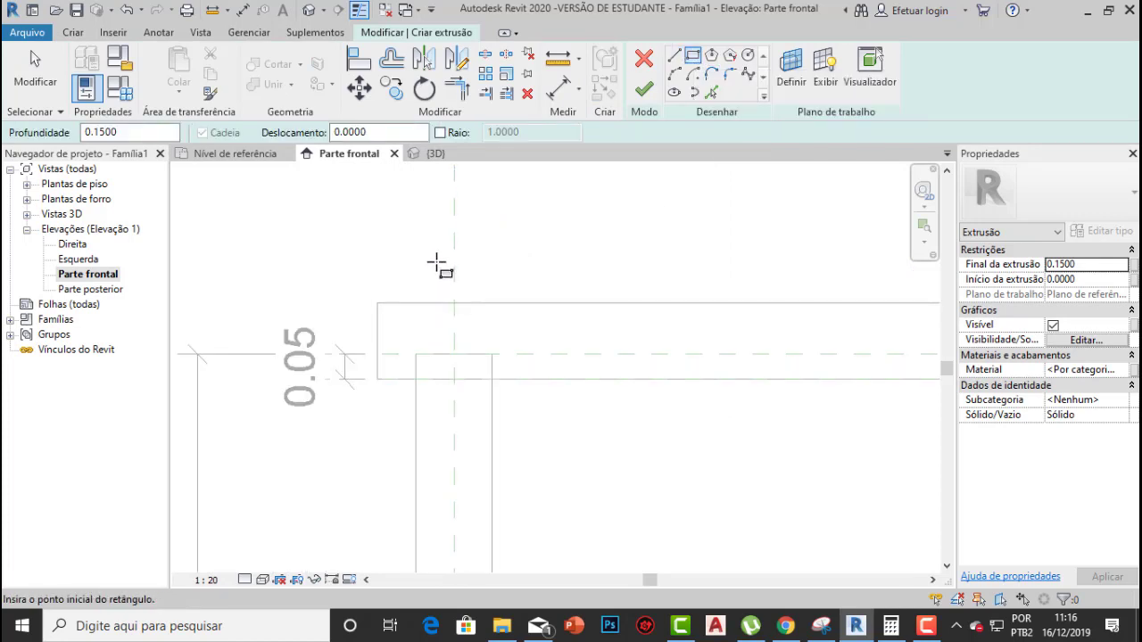
left_click(430, 256)
left_click(480, 325)
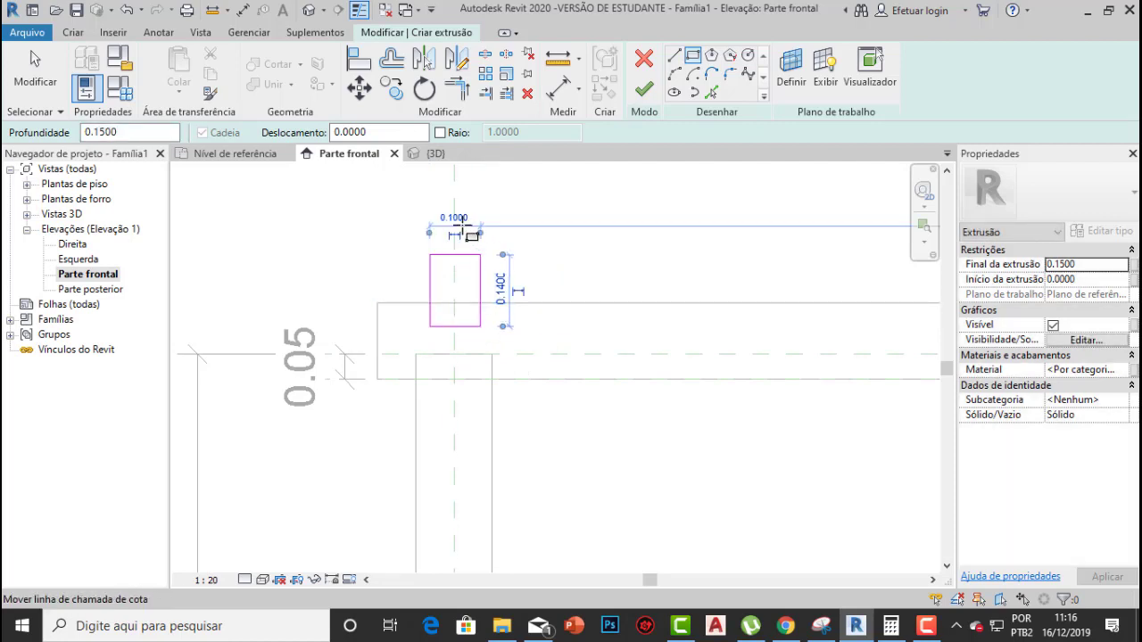
Set the sketched rectangle's width to 0.05 and its height to 0.15, and finish drawing
left_click(460, 219)
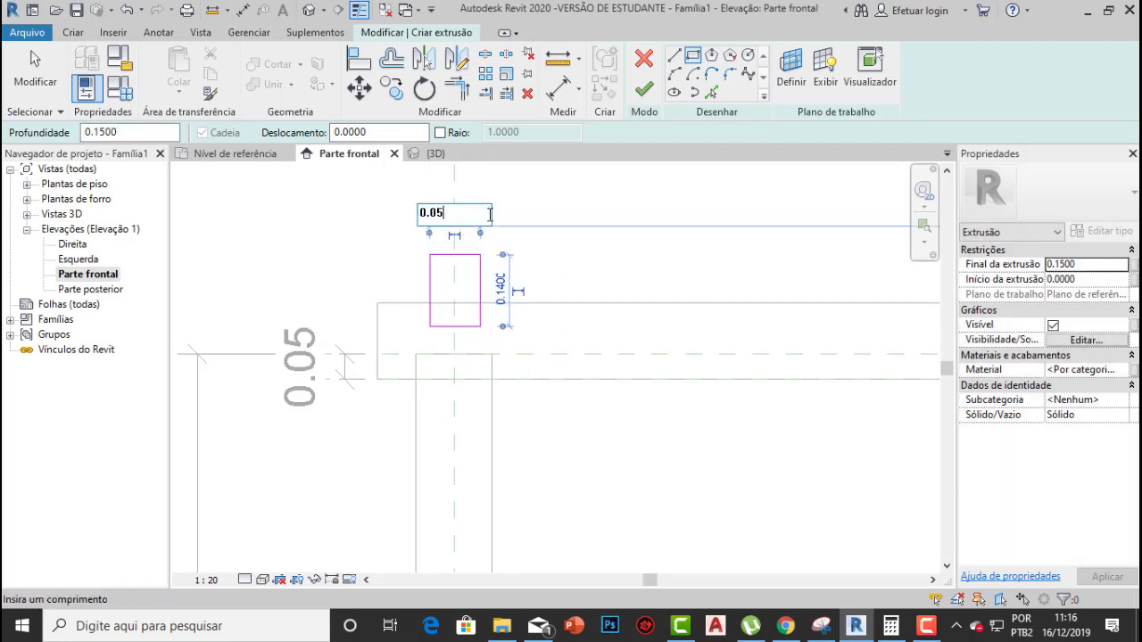
key("Return")
scroll(504, 285, "up", 4)
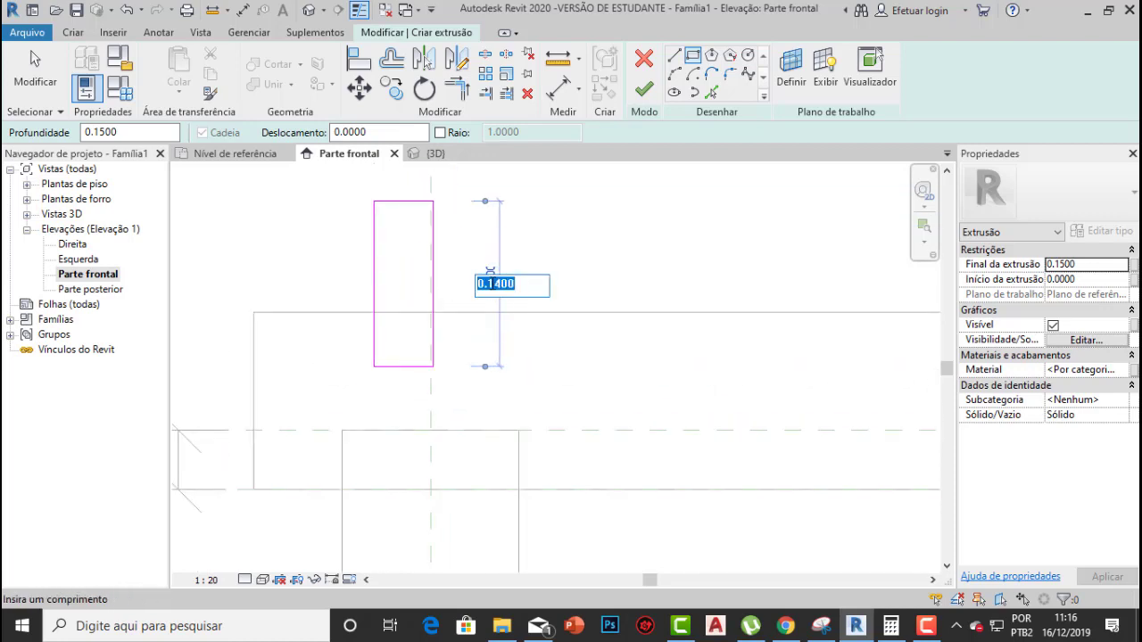
key("Return")
scroll(491, 274, "down", 3)
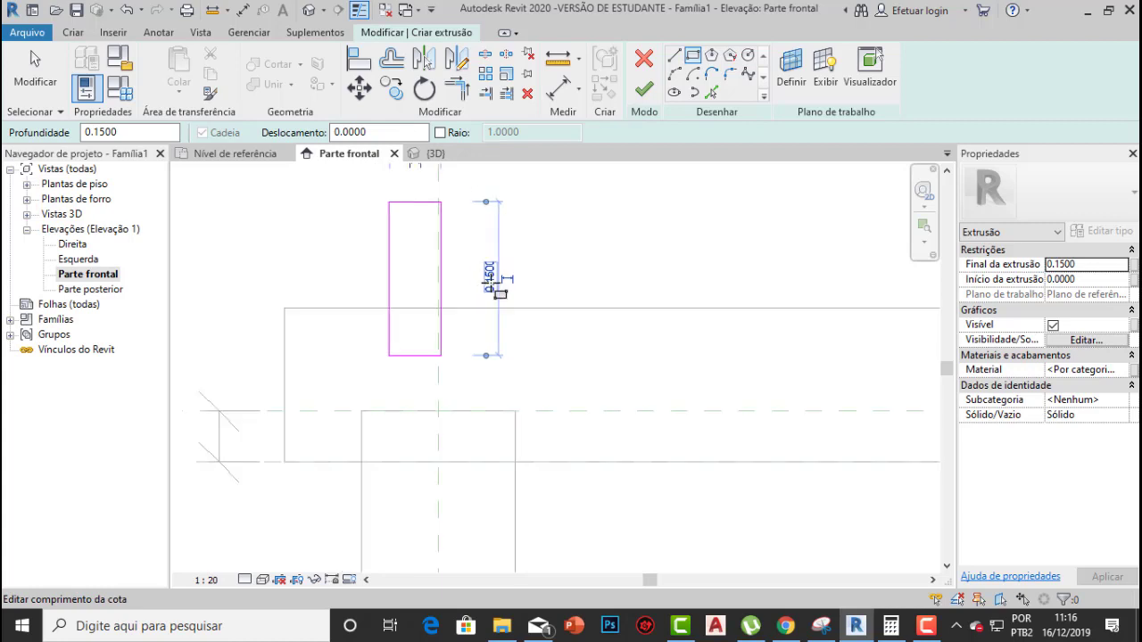
key("Escape")
scroll(482, 275, "down", 3)
middle_click_drag(486, 277, 512, 228)
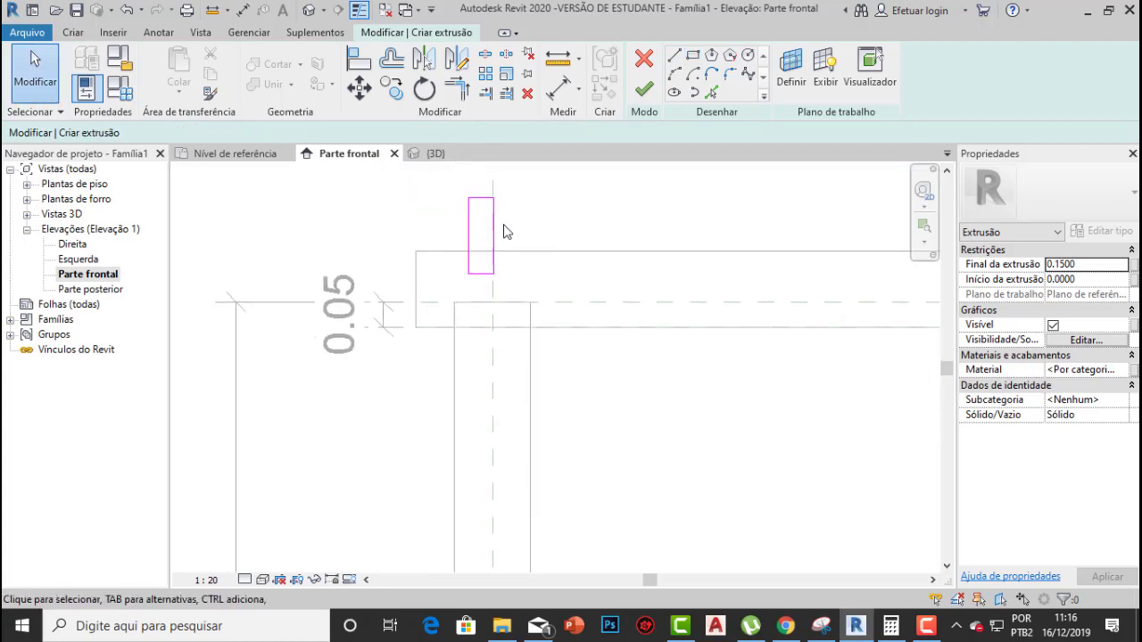
Select the whole rectangle and move it 0.025 horizontally so it is centred on the left pillar's axis
scroll(504, 225, "up", 2)
key("Tab")
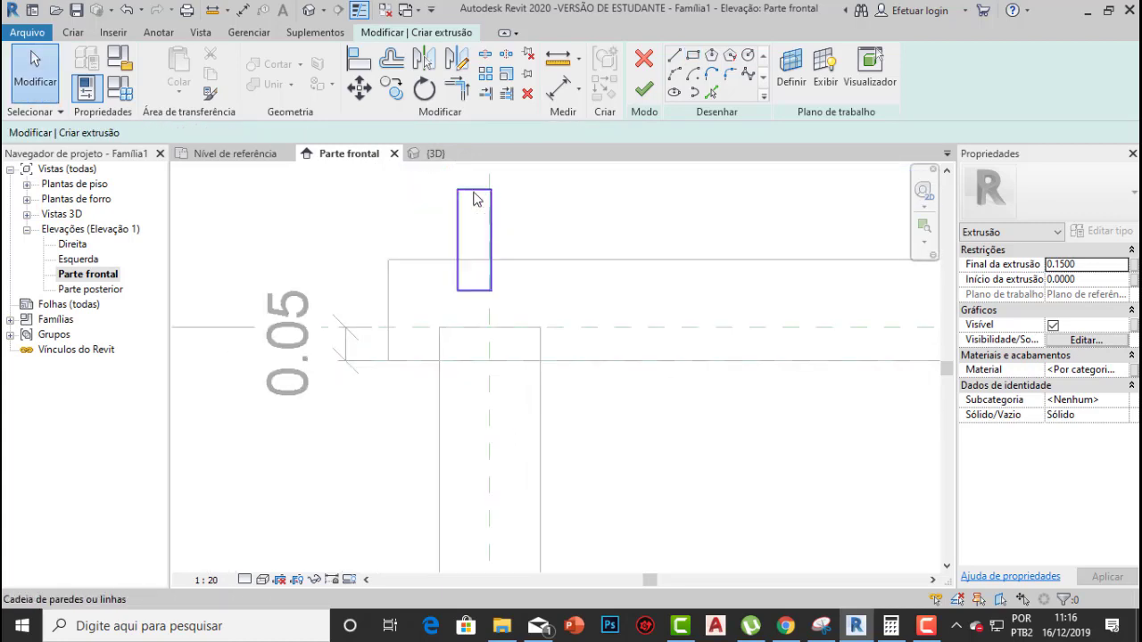
left_click(474, 198)
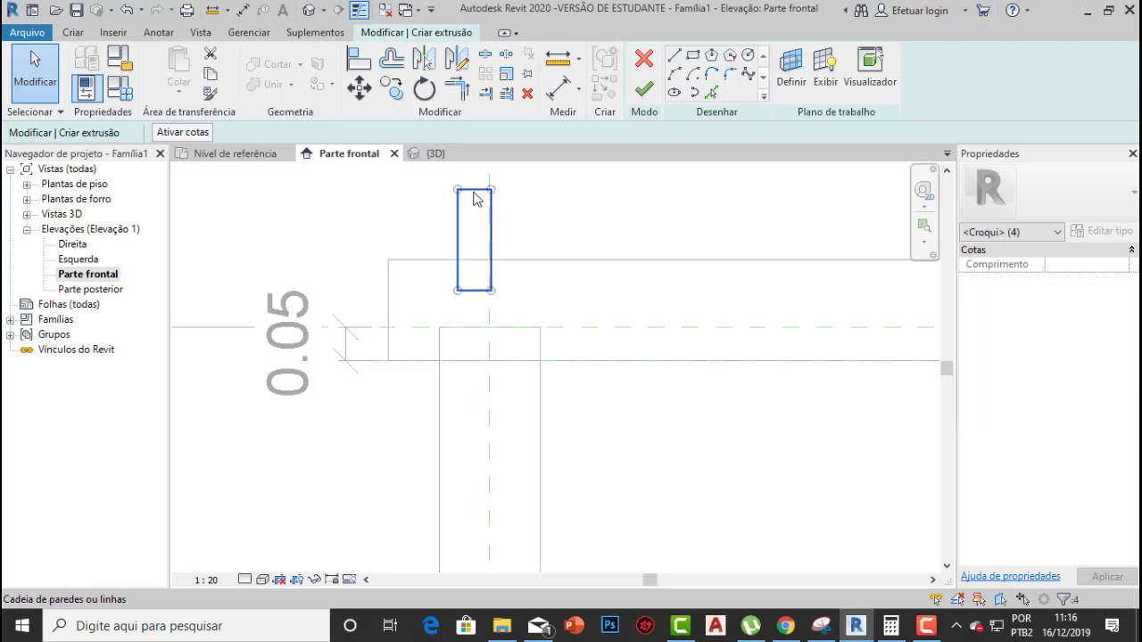
left_click(362, 90)
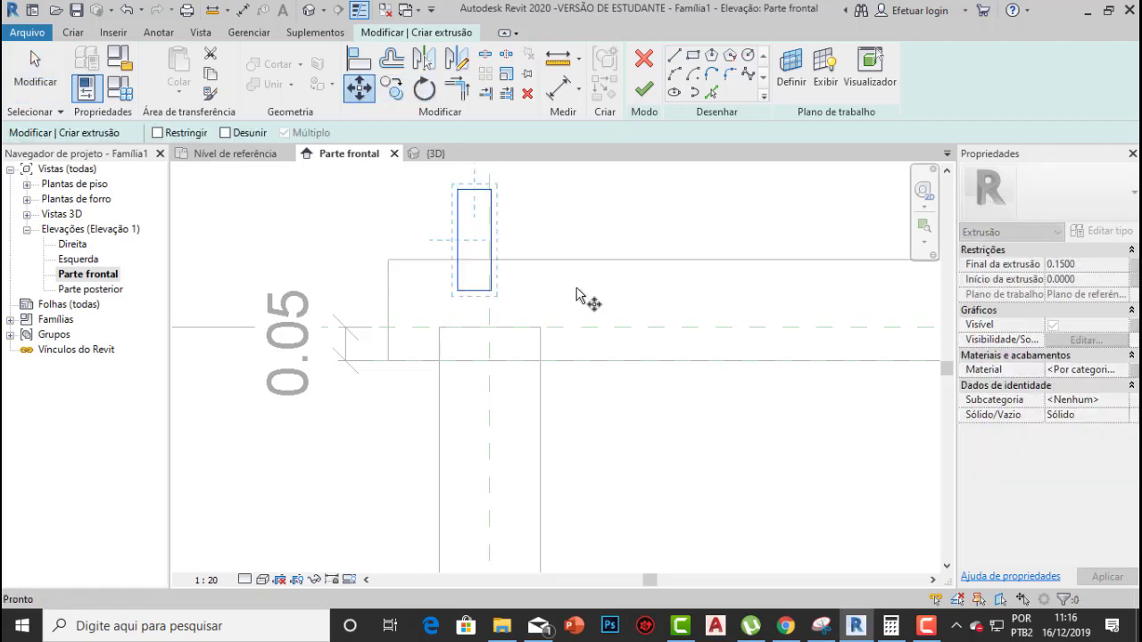
scroll(535, 352, "up", 2)
left_click(448, 264)
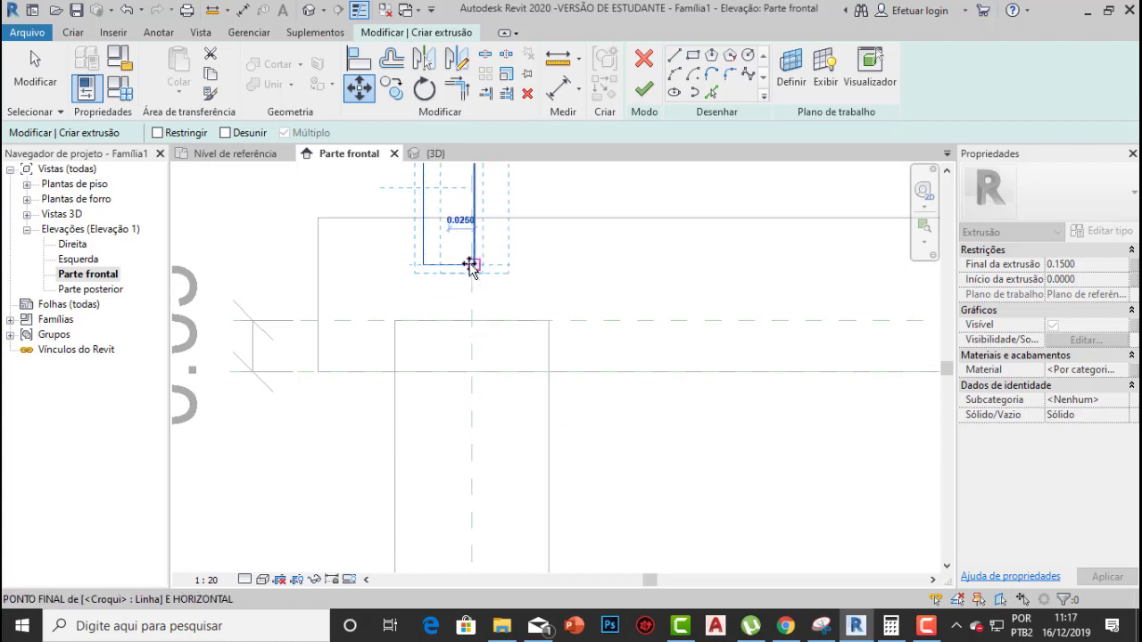
left_click(470, 265)
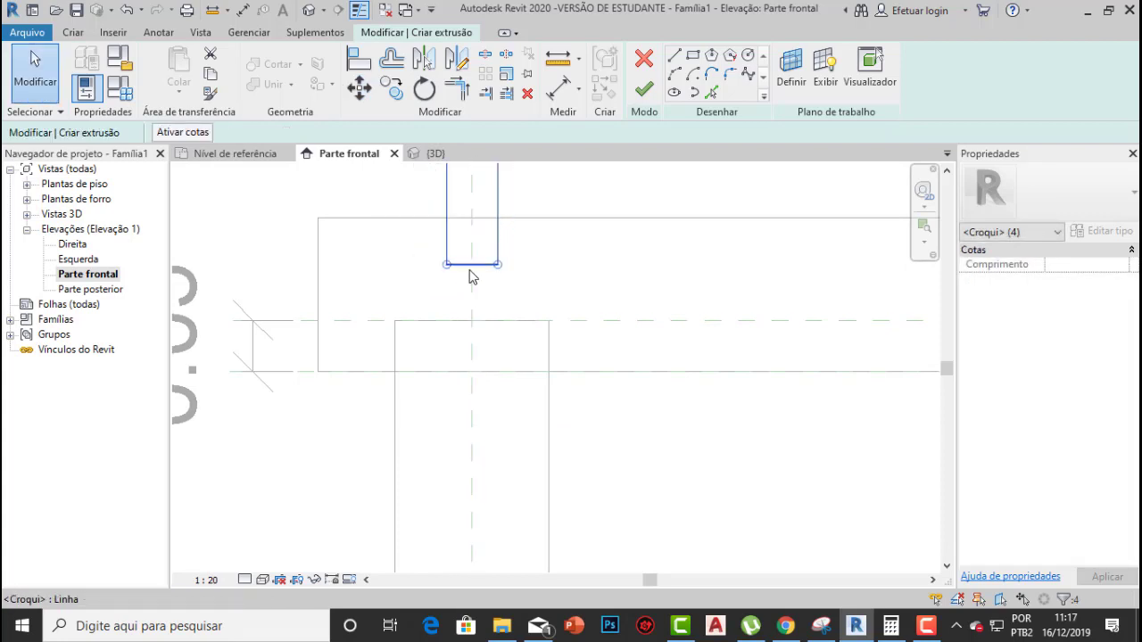
Move the rectangle down so its bottom edge sits on the reference plane at the left pillar's top
key("m")
key("v")
left_click(472, 264)
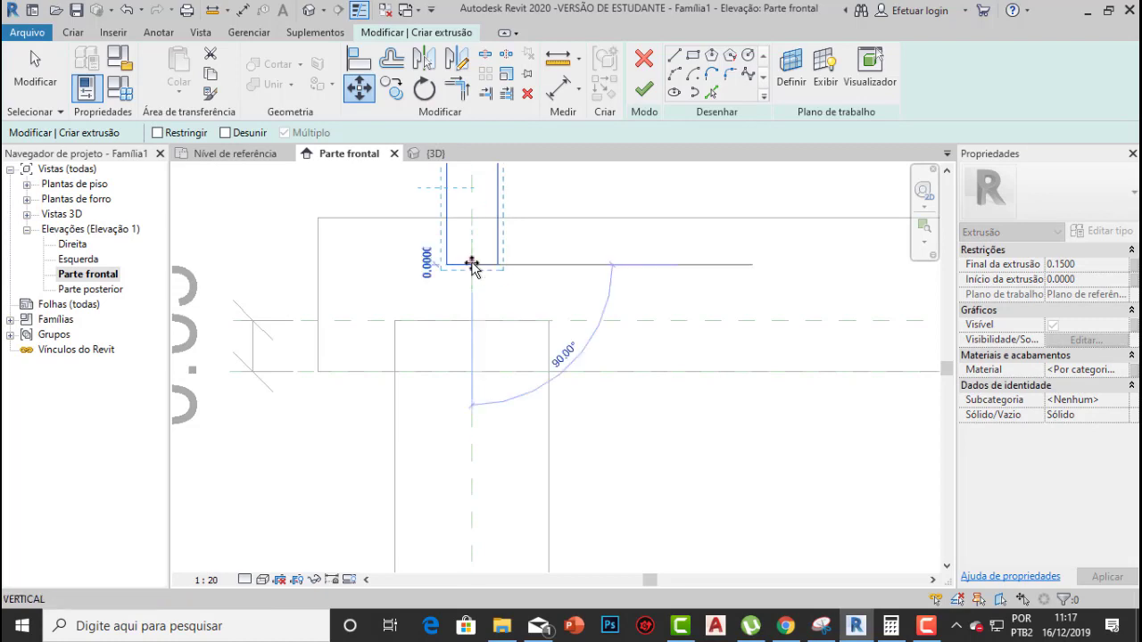
left_click(471, 319)
scroll(539, 316, "down", 3)
left_click(553, 204)
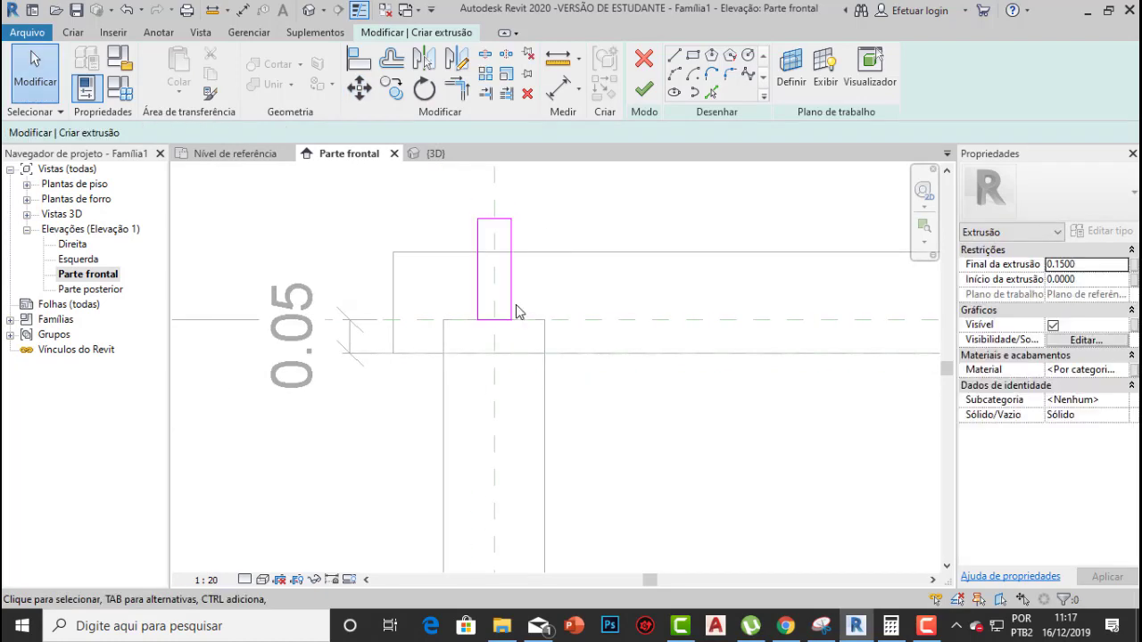
Examine the extrusion sketch's position relative to the beams in the front elevation, 3D and reference-level plan views
scroll(476, 344, "up", 2)
middle_click_drag(474, 346, 410, 357)
scroll(412, 356, "down", 2)
scroll(449, 353, "up", 2)
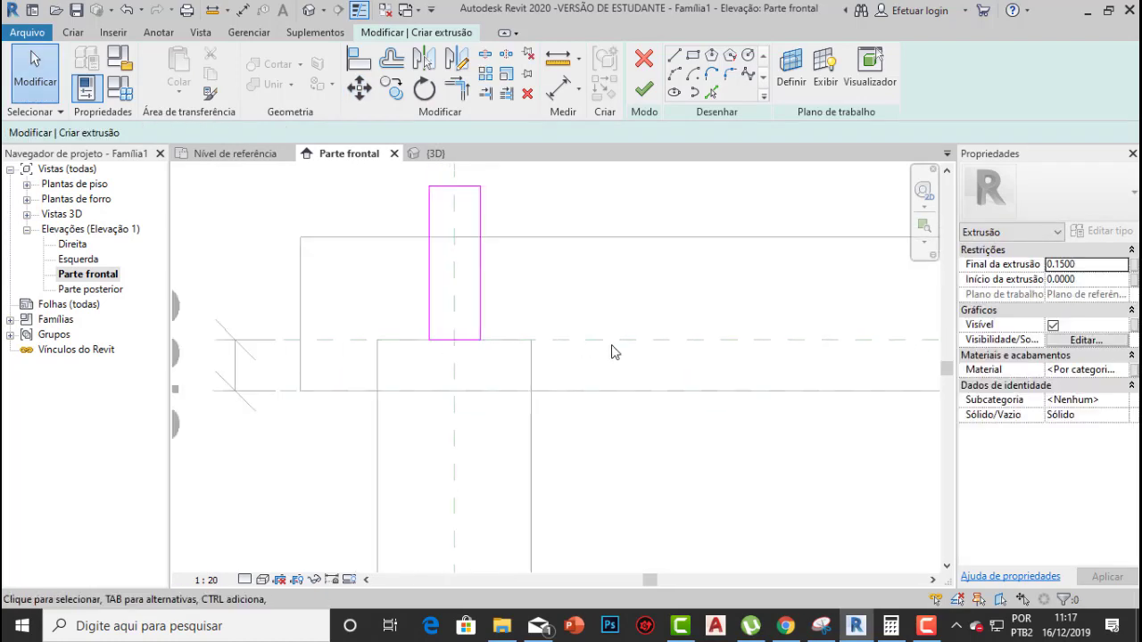
scroll(615, 354, "down", 3)
scroll(704, 347, "up", 2)
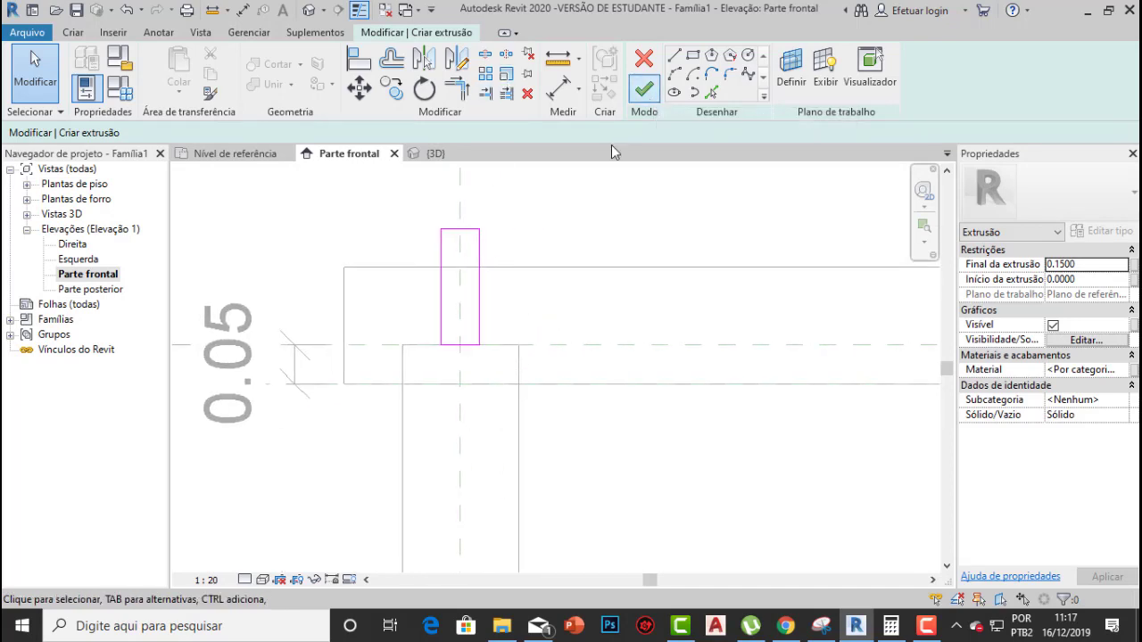
left_click(434, 153)
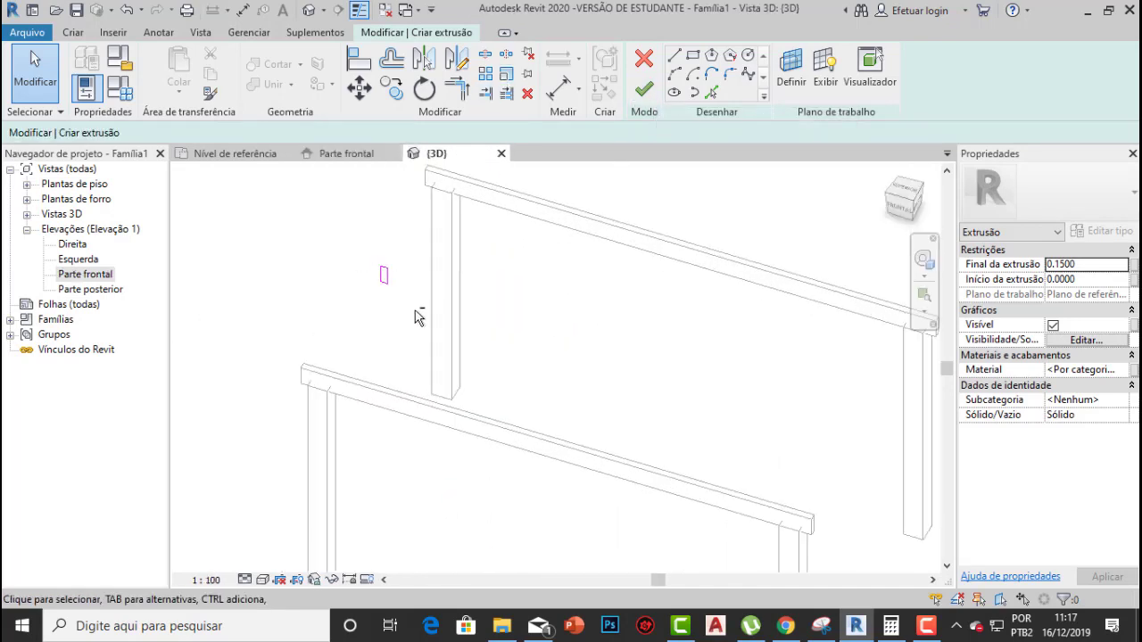
mouse_move(417, 317)
middle_mouse_down("shift")
mouse_move(304, 311)
mouse_move(232, 270)
mouse_move(357, 294)
mouse_move(425, 283)
mouse_move(446, 257)
mouse_move(401, 280)
mouse_move(604, 333)
mouse_move(553, 288)
mouse_move(563, 258)
mouse_move(586, 291)
mouse_move(373, 317)
mouse_move(416, 222)
mouse_move(414, 288)
middle_mouse_up("shift")
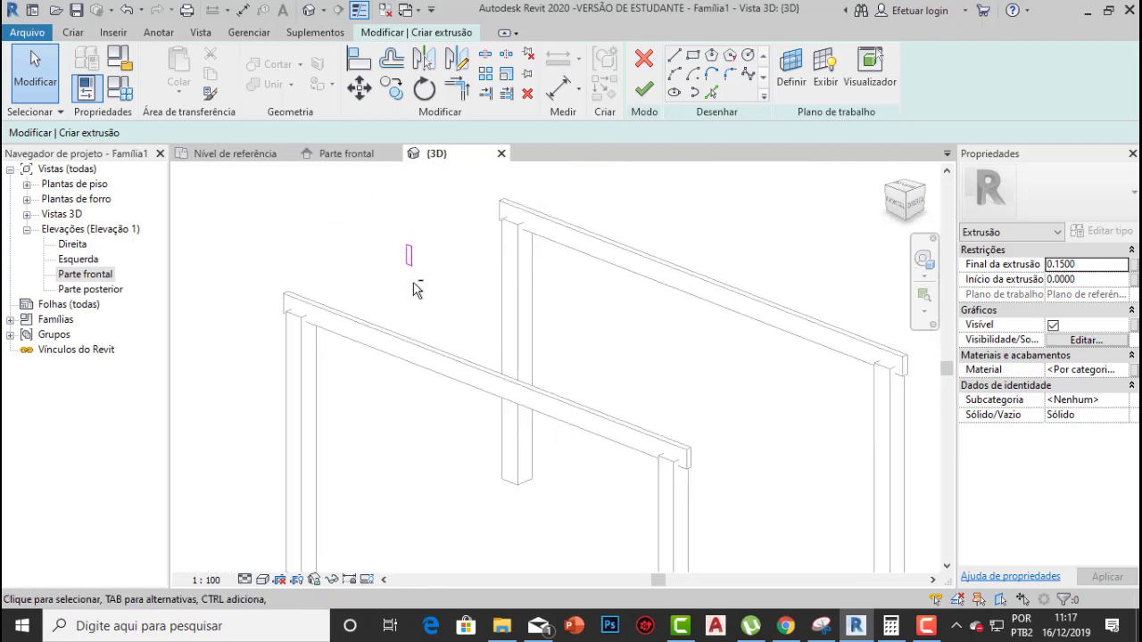
scroll(414, 288, "up", 5)
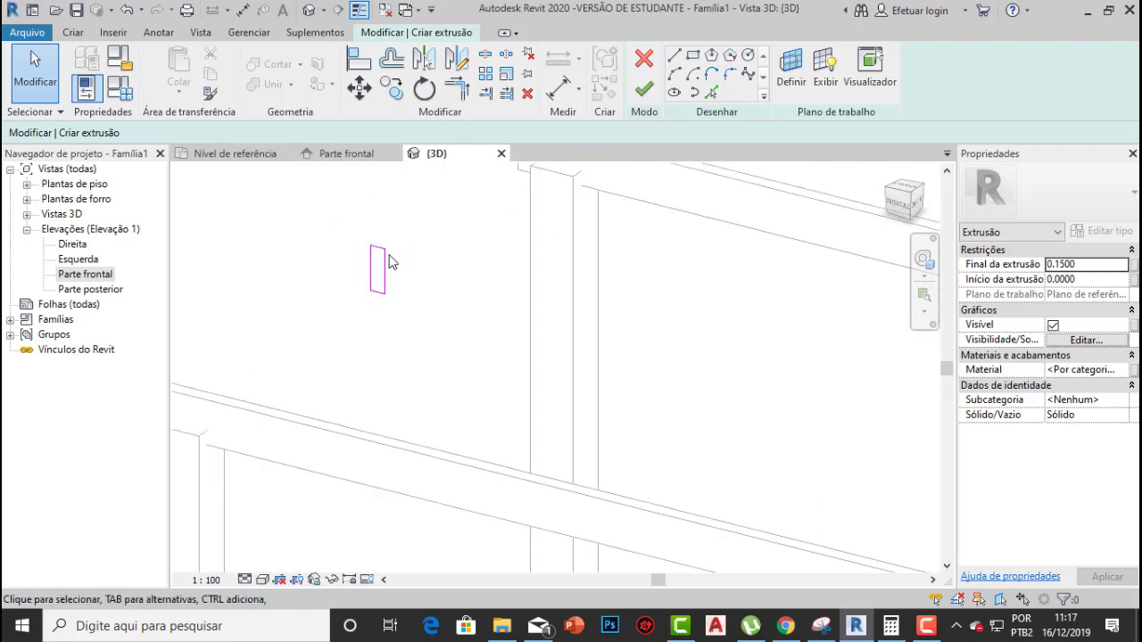
scroll(443, 297, "down", 2)
middle_click_drag(451, 302, 448, 332, "shift")
left_click(348, 154)
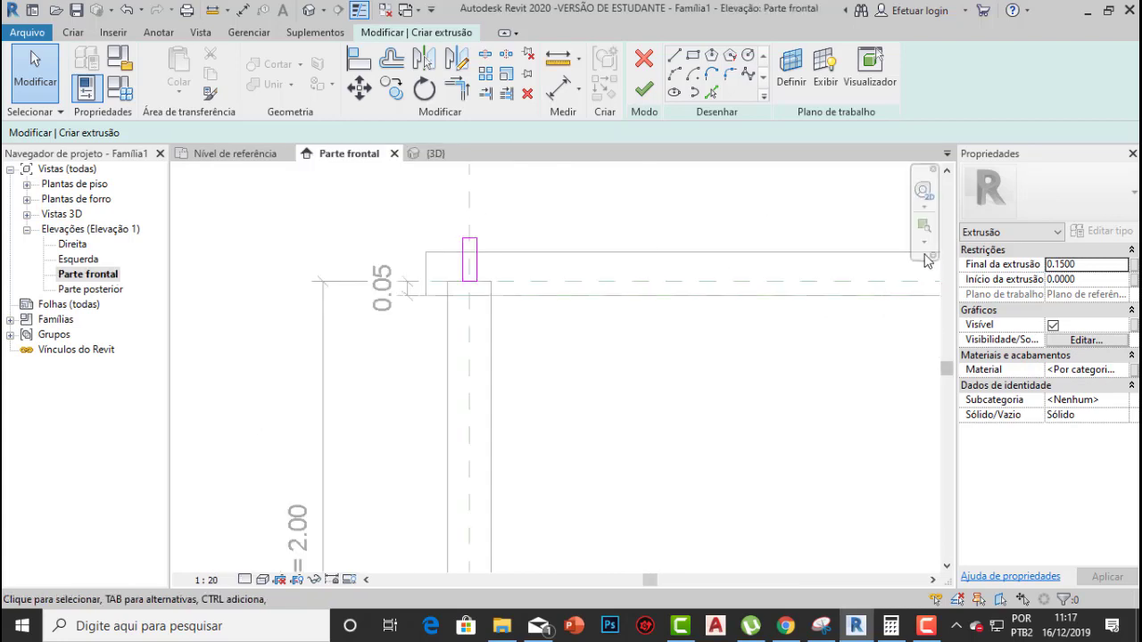
left_click(435, 153)
mouse_move(565, 324)
middle_mouse_down("shift")
mouse_move(485, 401)
mouse_move(429, 283)
mouse_move(431, 339)
mouse_move(482, 239)
mouse_move(474, 280)
mouse_move(438, 280)
mouse_move(504, 312)
middle_mouse_up("shift")
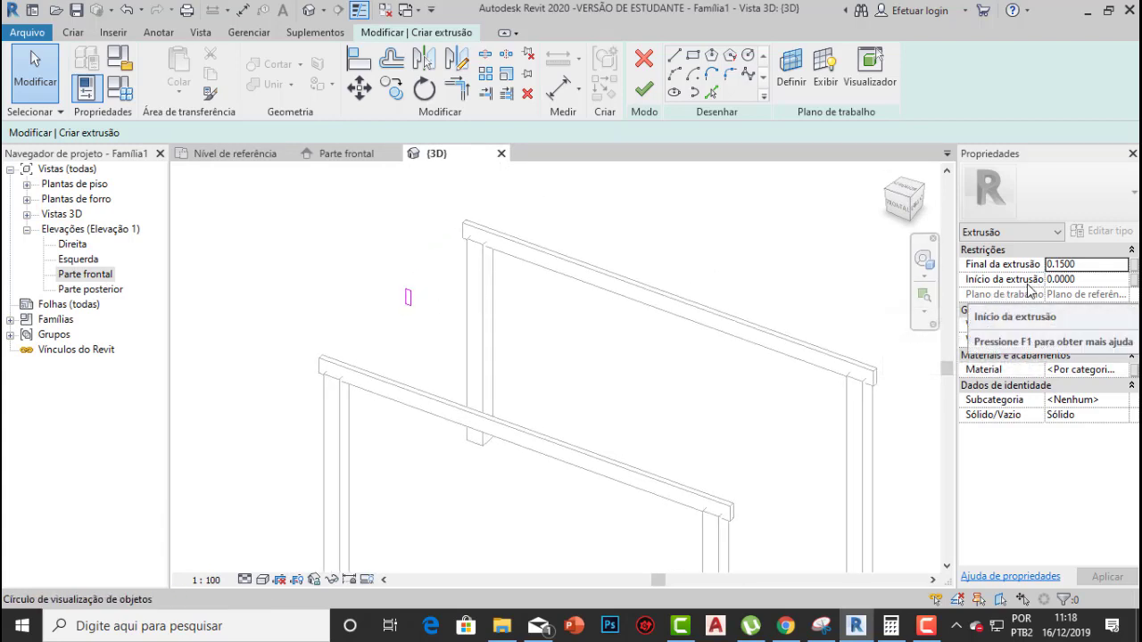
mouse_move(423, 286)
middle_mouse_down("shift")
mouse_move(474, 319)
mouse_move(419, 291)
middle_mouse_up("shift")
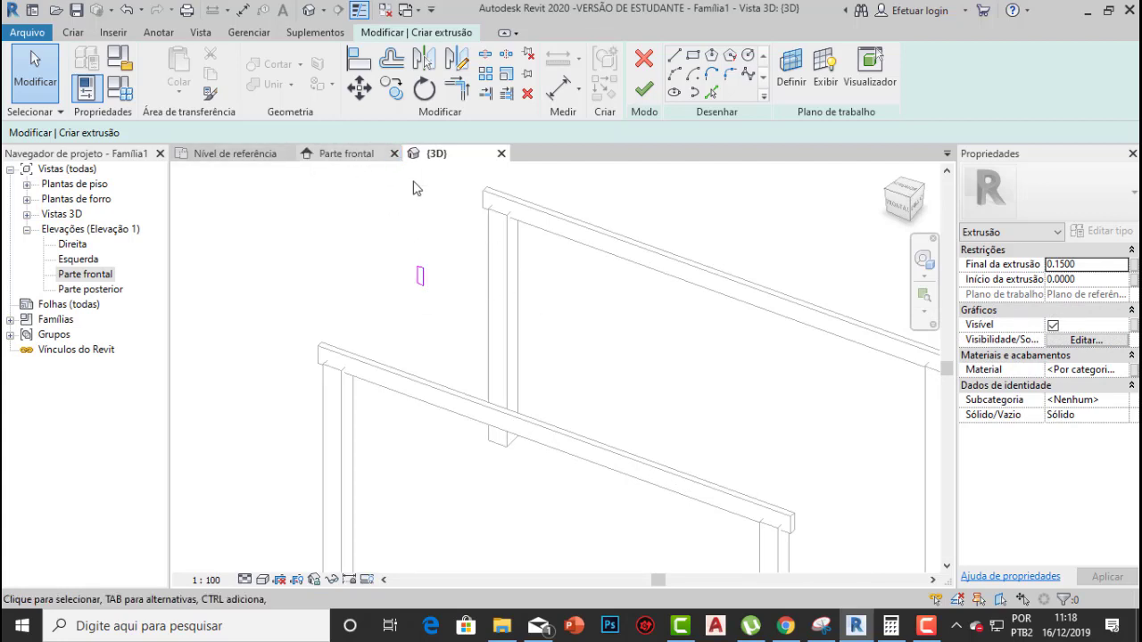
left_click(234, 153)
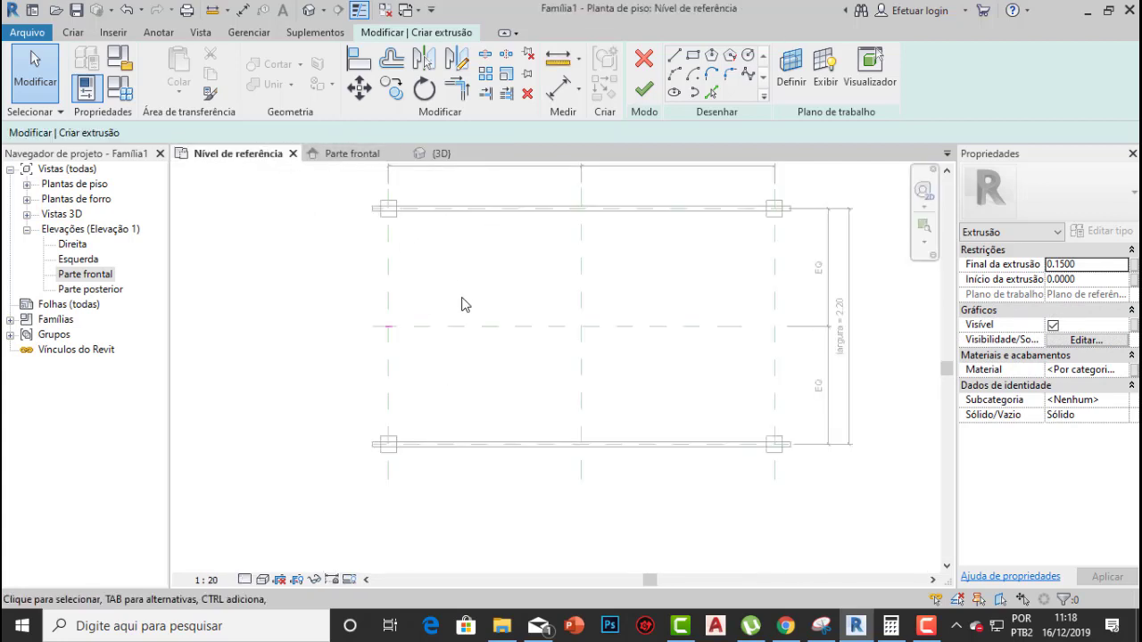
Examine the cross-beam sketch's position between the two main beams and the largura dimension in the reference-level plan
scroll(482, 308, "down", 3)
scroll(652, 318, "up", 4)
scroll(650, 318, "down", 2)
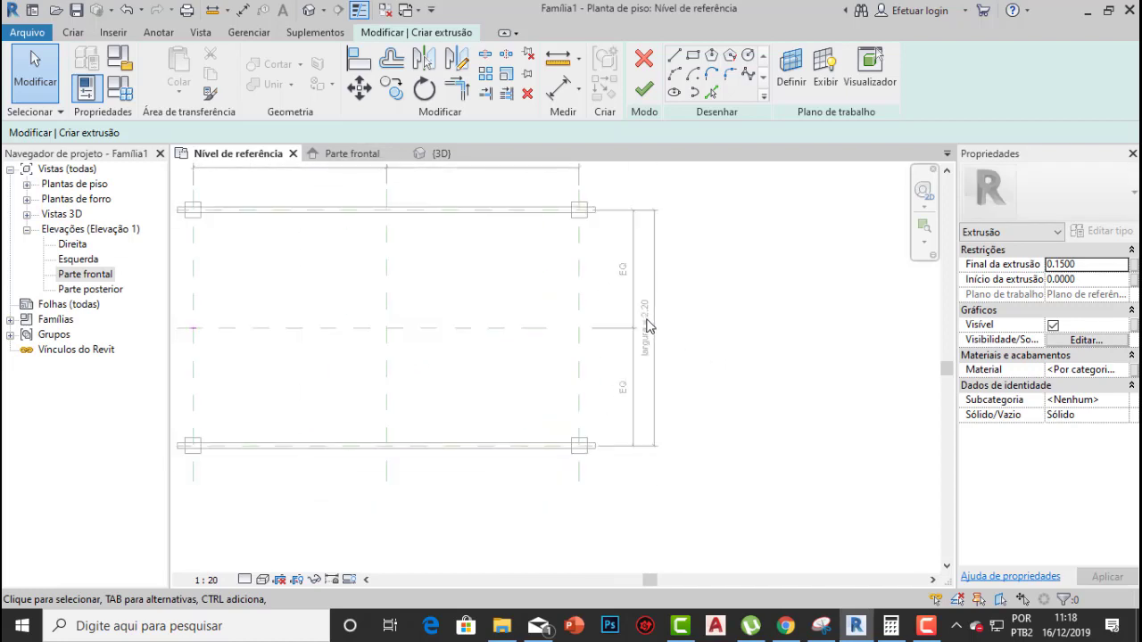
scroll(685, 318, "up", 3)
scroll(685, 319, "down", 3)
middle_click_drag(759, 318, 374, 300)
scroll(375, 300, "up", 1)
scroll(314, 331, "up", 3)
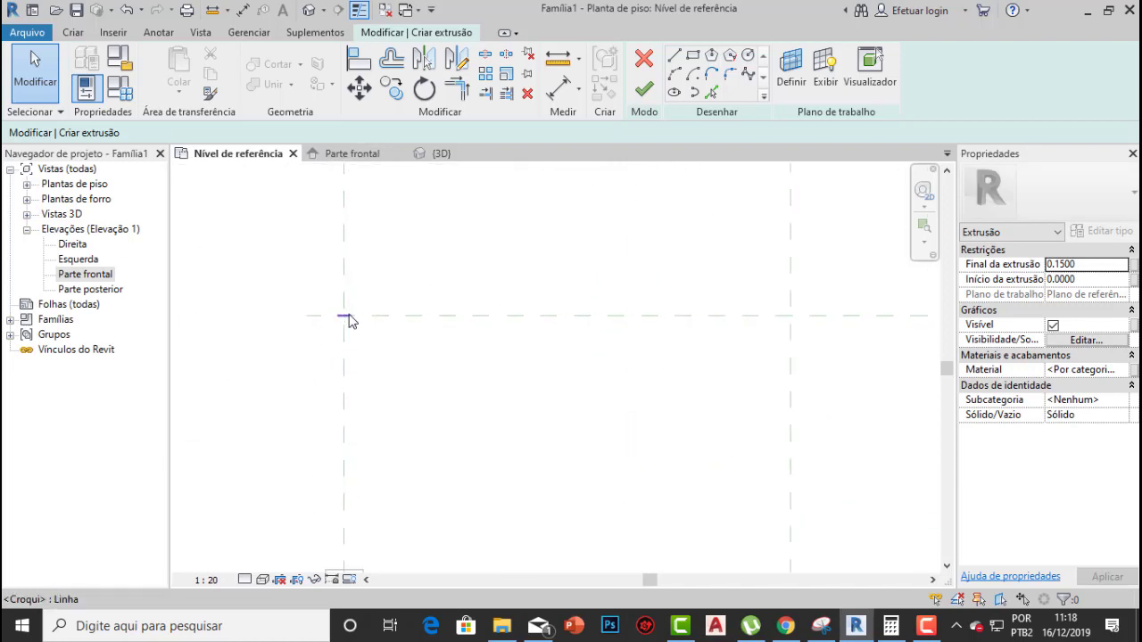
scroll(482, 325, "down", 3)
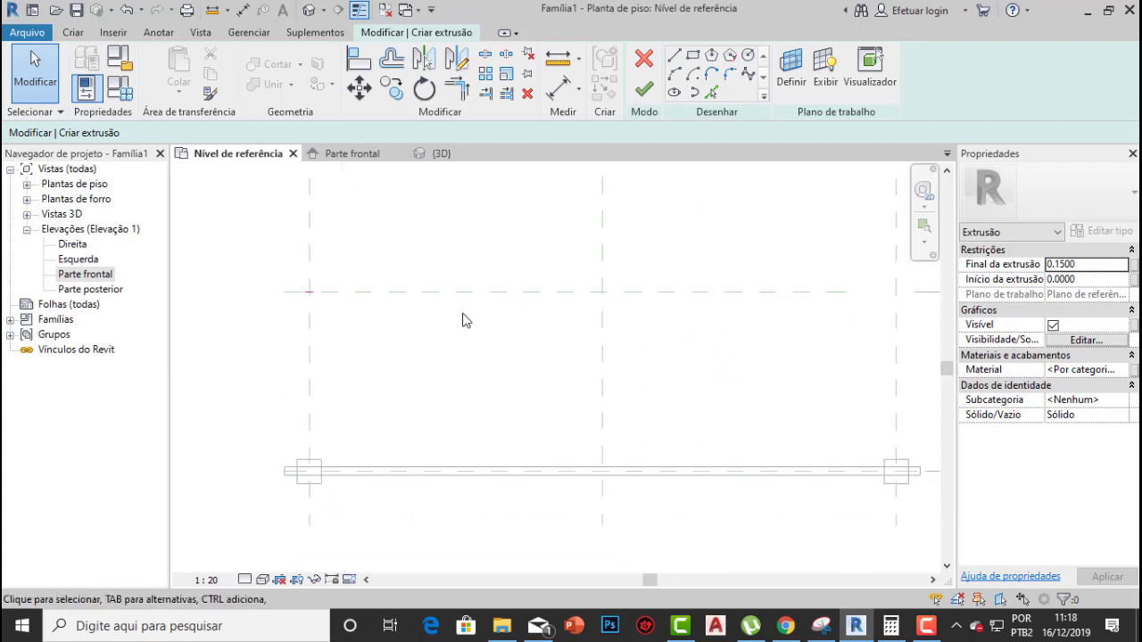
scroll(784, 327, "up", 3)
scroll(799, 325, "down", 3)
middle_click_drag(427, 356, 506, 351)
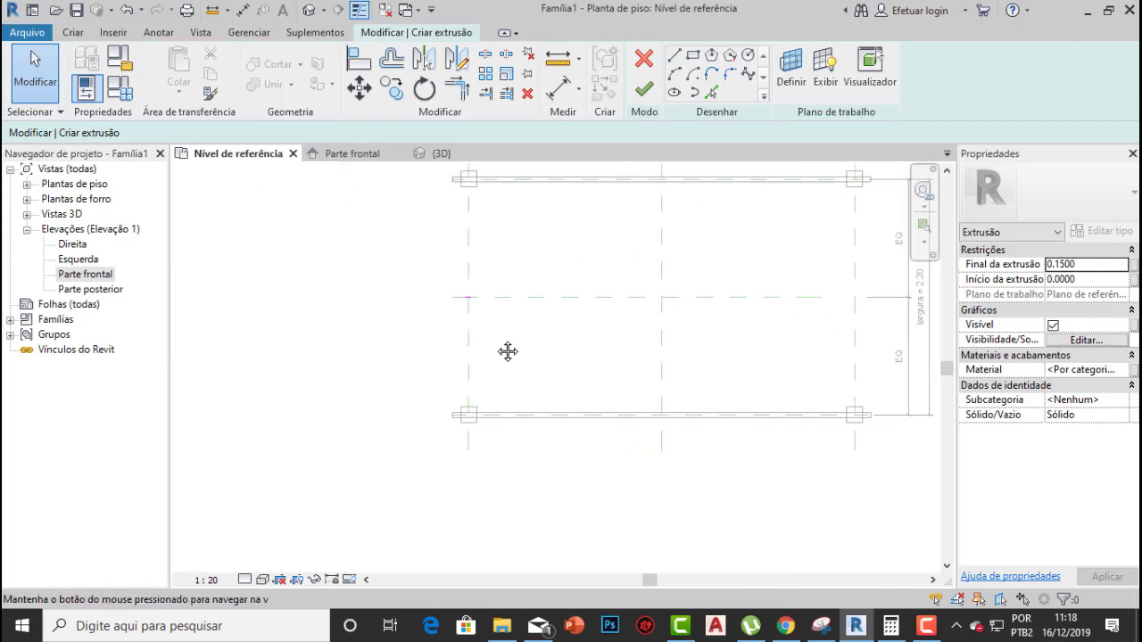
scroll(497, 398, "up", 3)
middle_click_drag(554, 440, 408, 372)
middle_click_drag(896, 373, 643, 356)
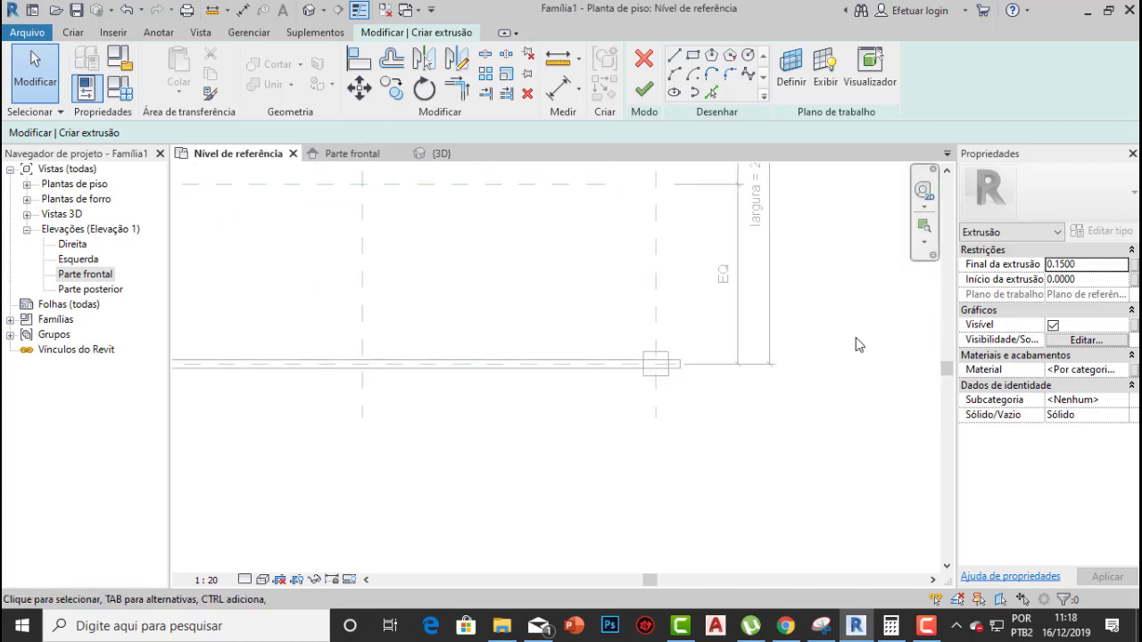
scroll(853, 337, "up", 1)
middle_click_drag(723, 314, 725, 431)
scroll(711, 375, "down", 1)
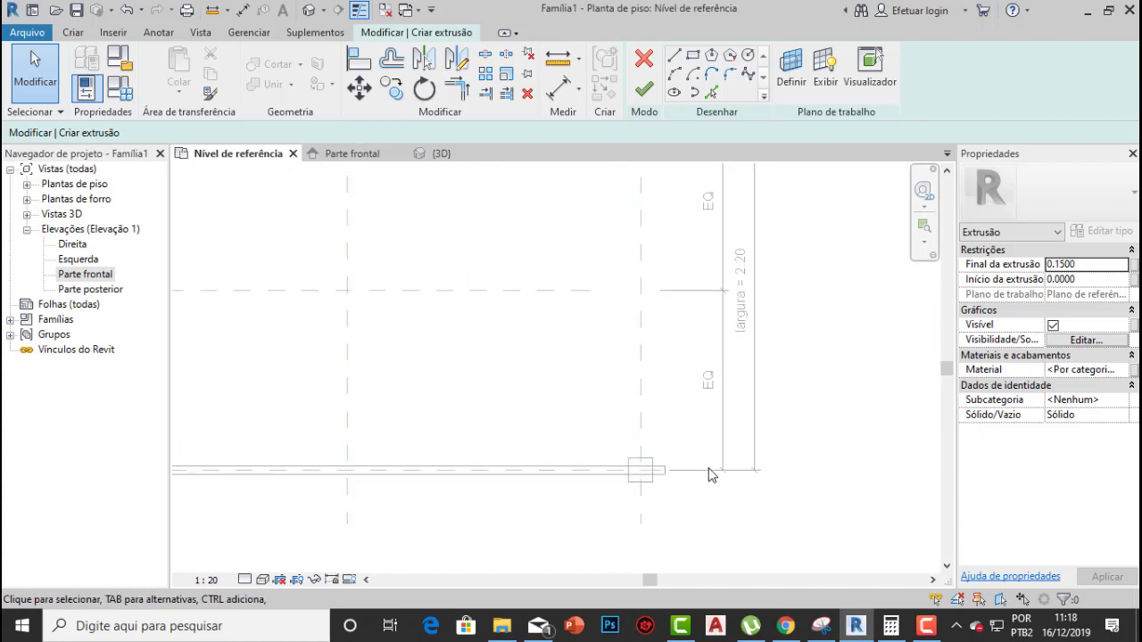
middle_click_drag(733, 232, 773, 396)
scroll(749, 279, "up", 1)
scroll(751, 282, "up", 1)
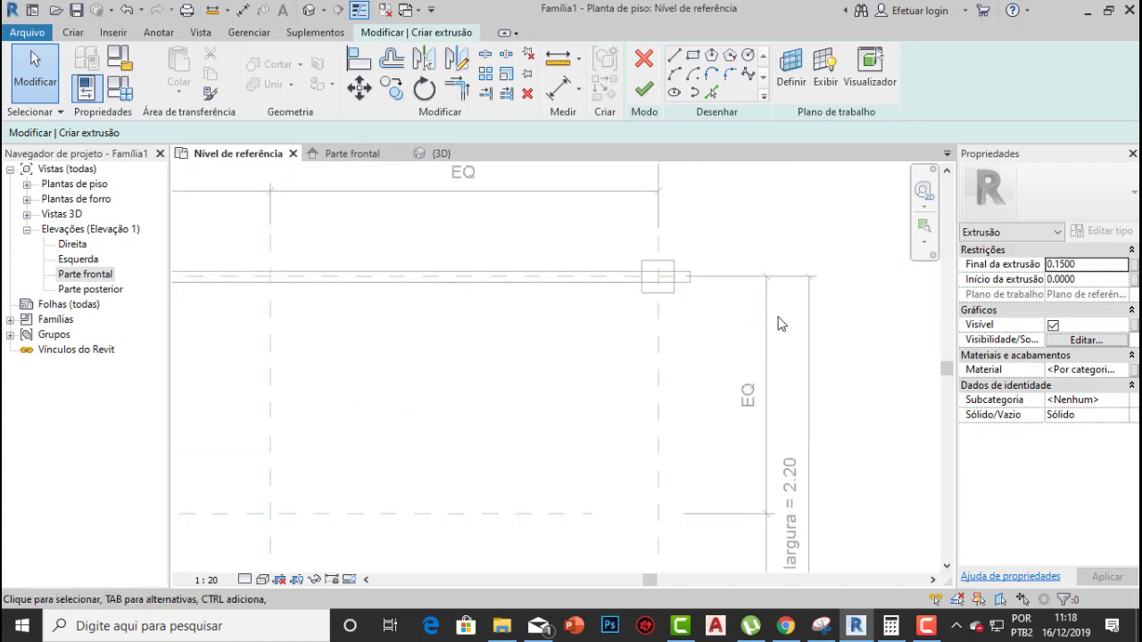
middle_click_drag(784, 327, 715, 221)
scroll(732, 358, "down", 2)
middle_click_drag(358, 306, 484, 280)
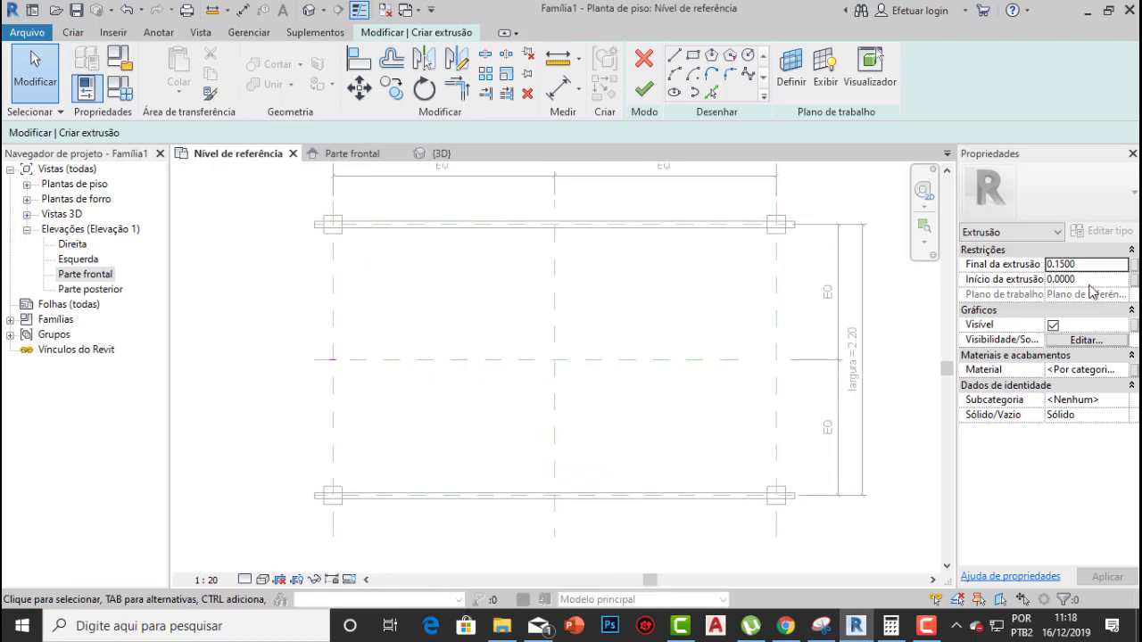
Set the extrusion's start to -1.1 and its end to 1.1, and finish the cross-beam extrusion
left_click(1021, 280)
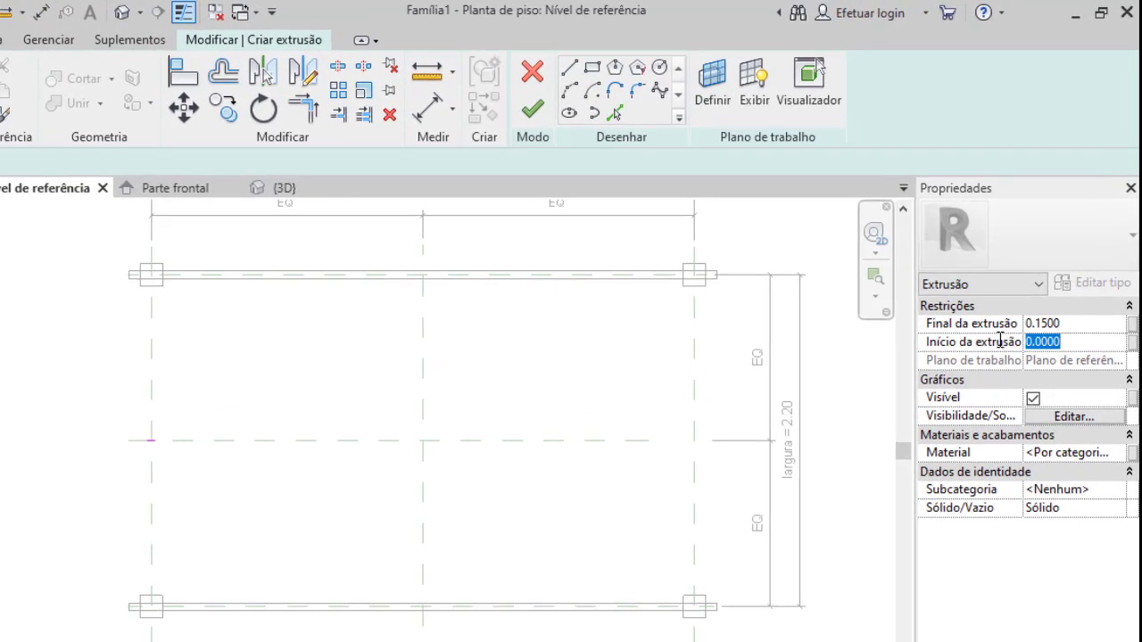
type("-1")
left_click_drag(1072, 327, 999, 312)
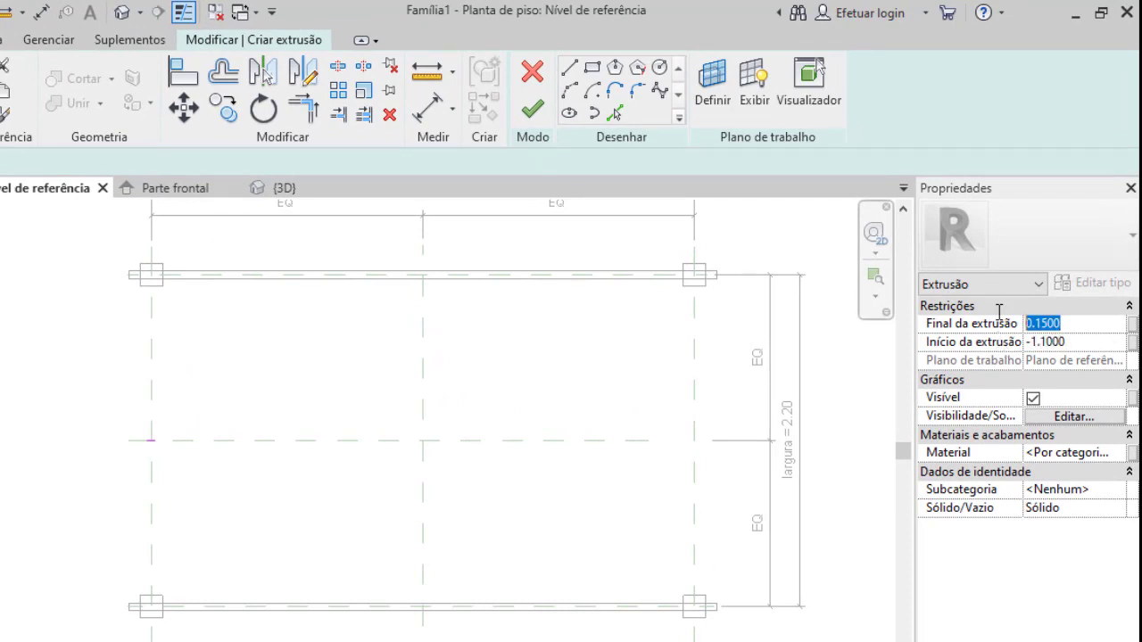
type("1.")
left_click(1118, 582)
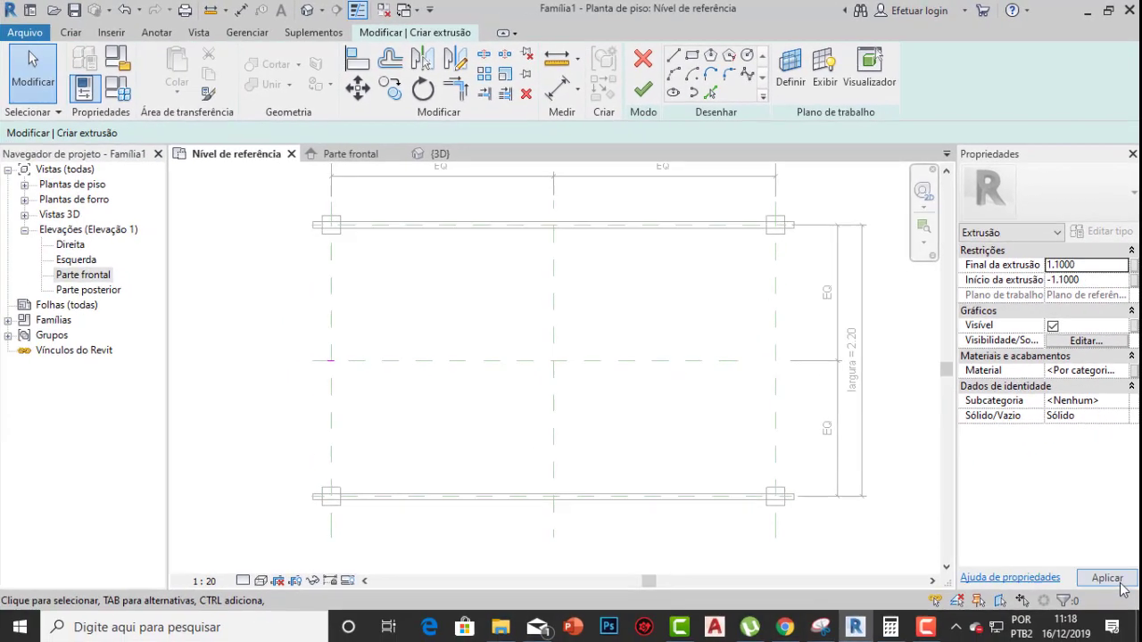
left_click(644, 90)
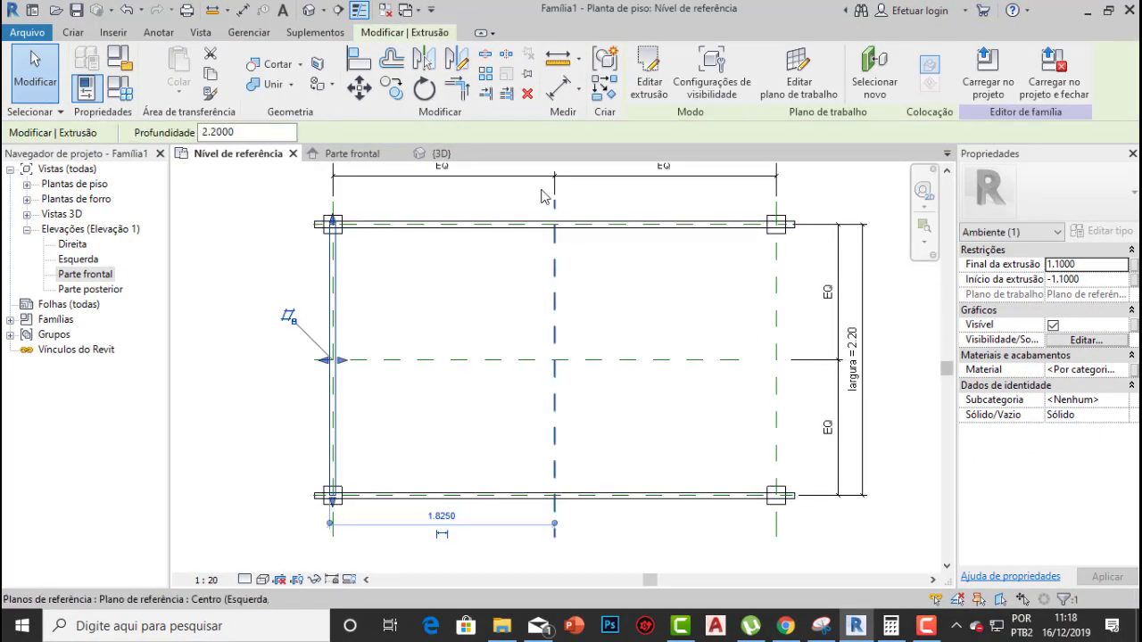
Examine the cross-beam in 3D and the alignment of its ends with the pillars and main beams in plan
left_click(455, 155)
left_click(627, 215)
middle_click_drag(627, 215, 604, 390, "shift")
left_click(239, 154)
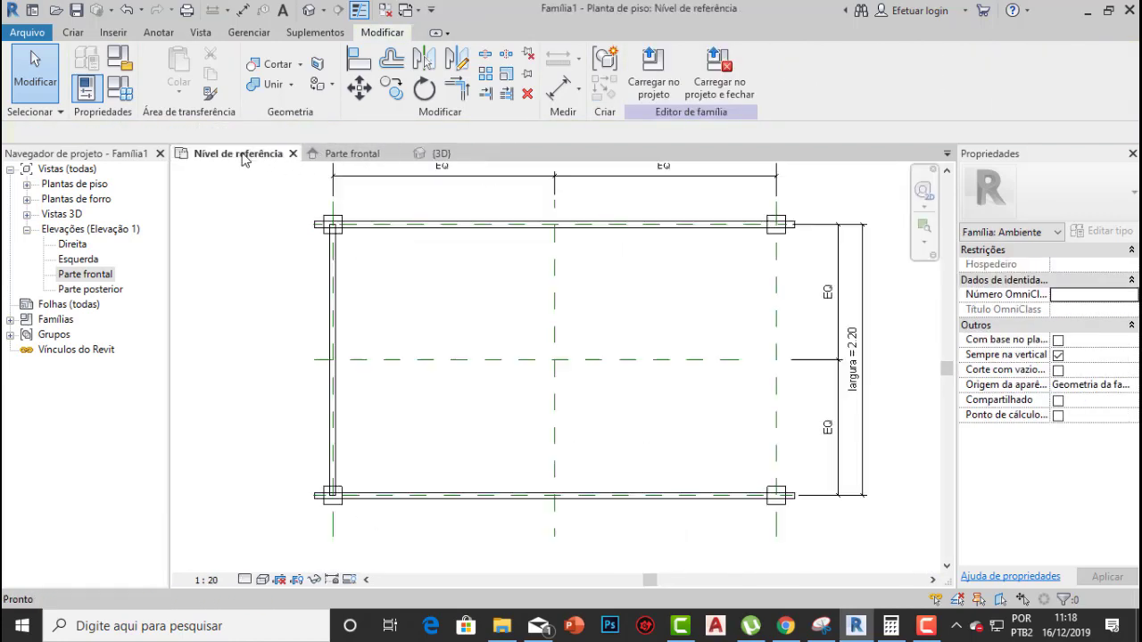
scroll(333, 262, "up", 5)
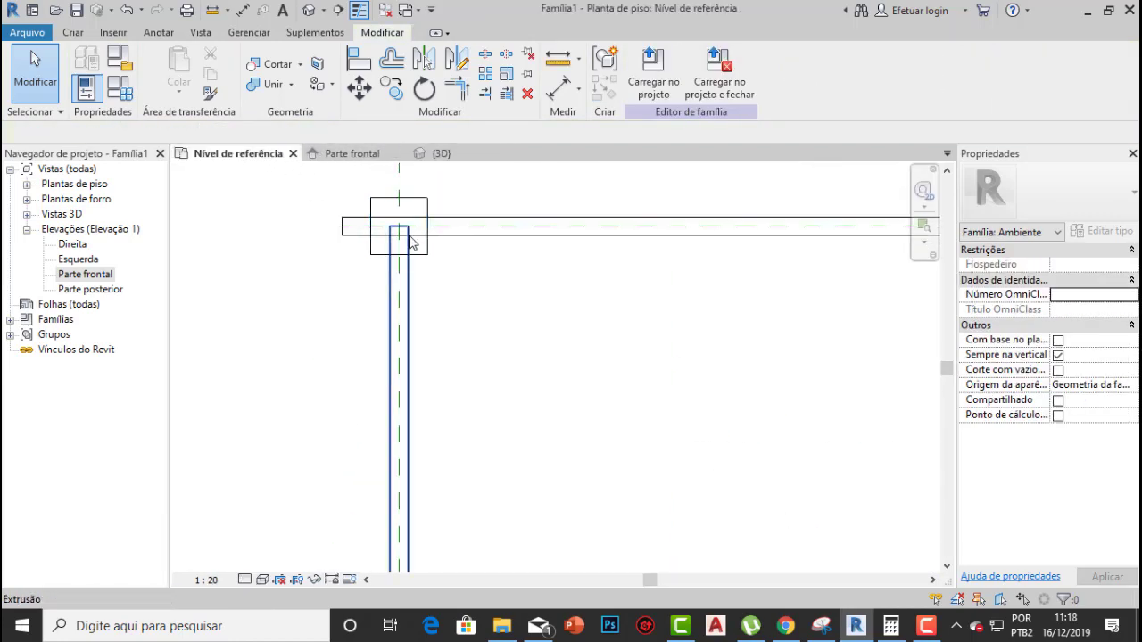
scroll(458, 235, "down", 4)
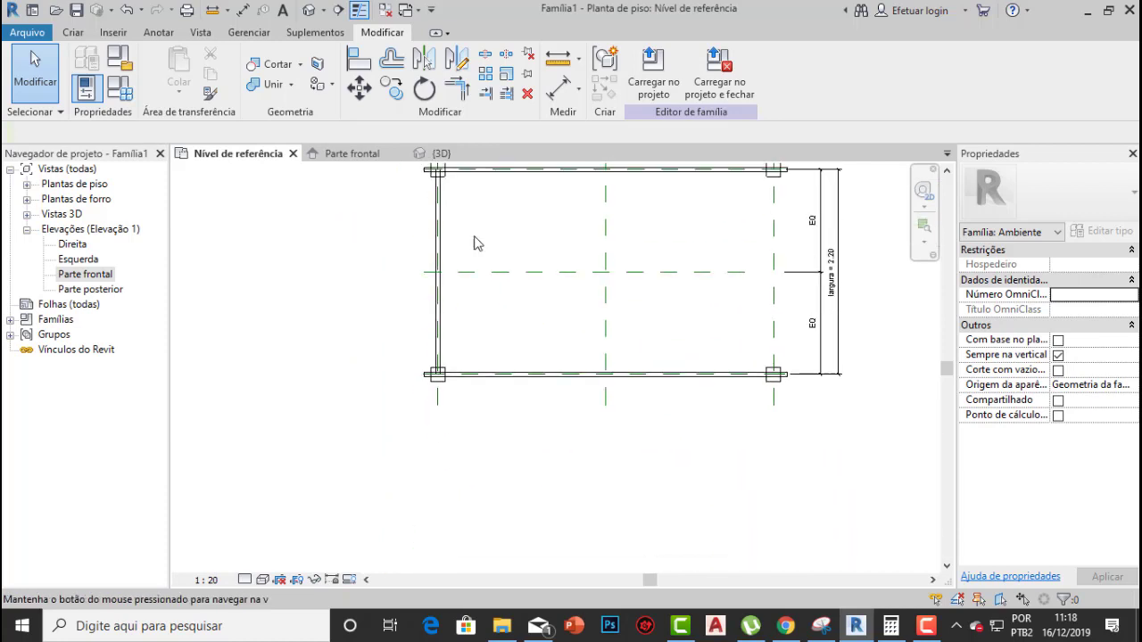
scroll(417, 421, "up", 4)
scroll(412, 419, "up", 2)
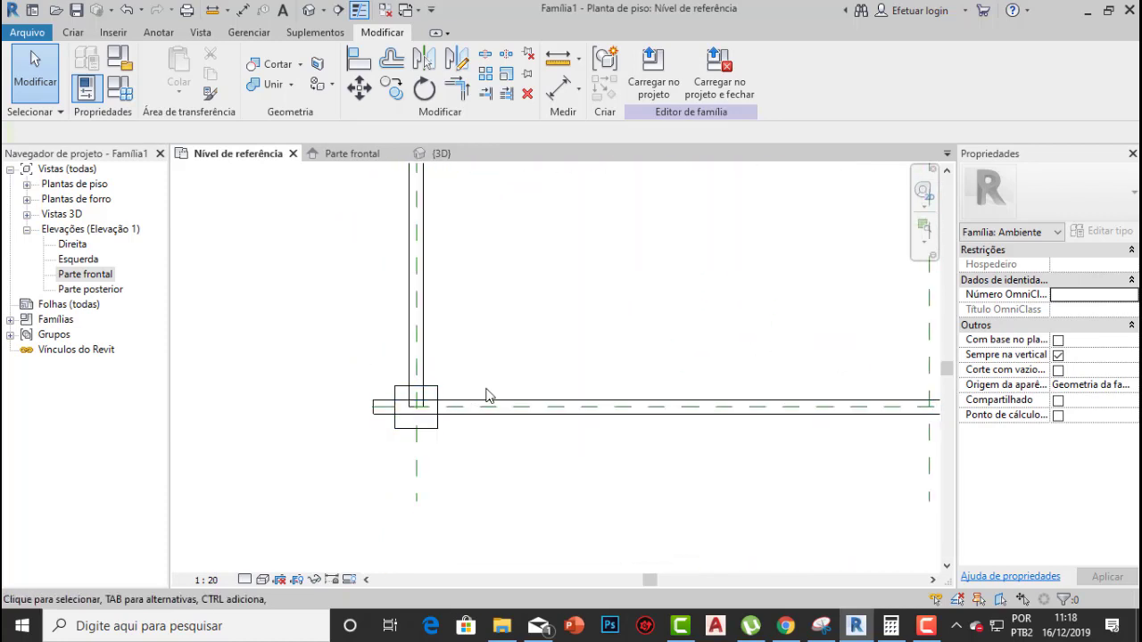
middle_click_drag(484, 395, 448, 365)
scroll(533, 288, "down", 3)
left_click_drag(548, 321, 543, 327)
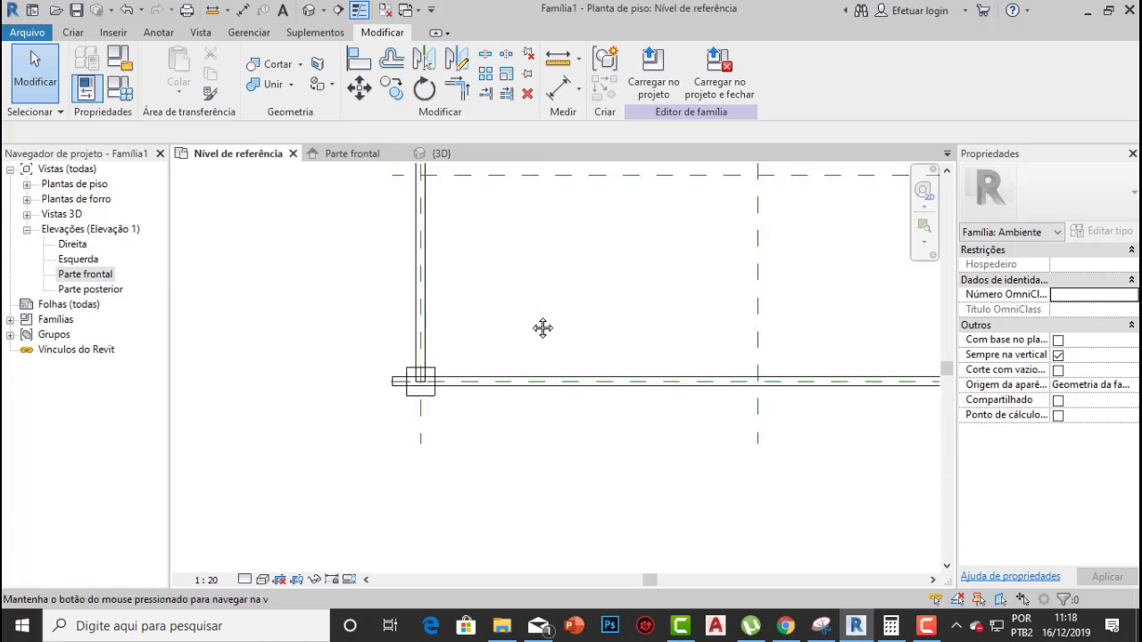
middle_click_drag(542, 328, 504, 384)
scroll(508, 310, "down", 1)
middle_click_drag(536, 319, 547, 362)
scroll(547, 346, "down", 2)
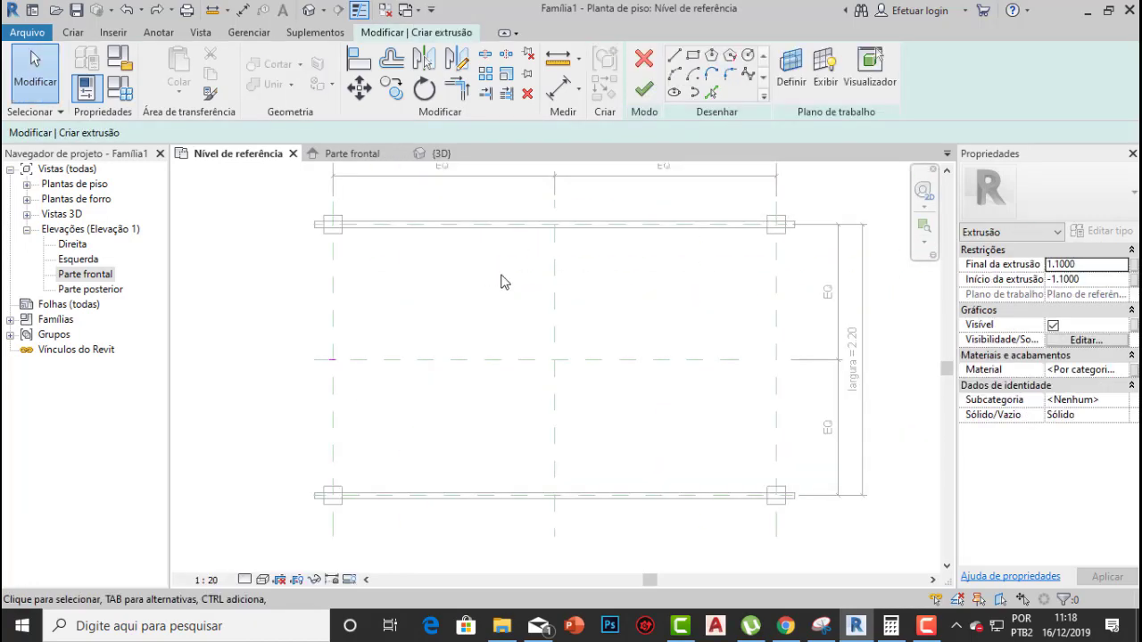
Create a family type parameter named "inicio viga transv" and associate it with the cross-beam extrusion's start
left_click(441, 153)
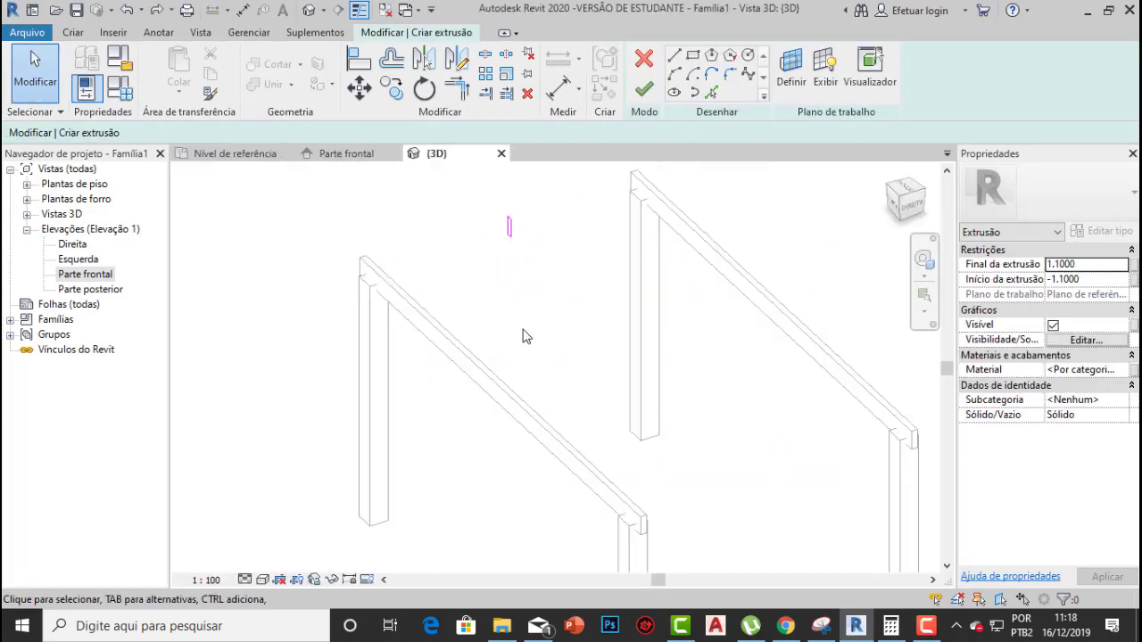
middle_click_drag(512, 271, 571, 257, "shift")
middle_click_drag(571, 257, 618, 279)
scroll(534, 277, "down", 1)
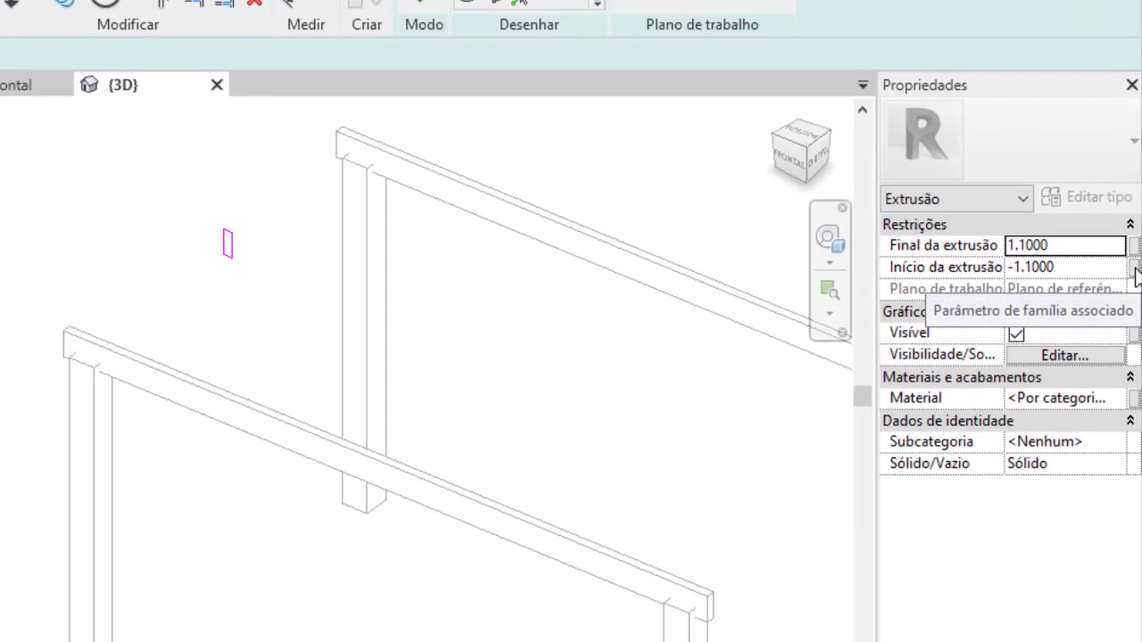
left_click(1133, 268)
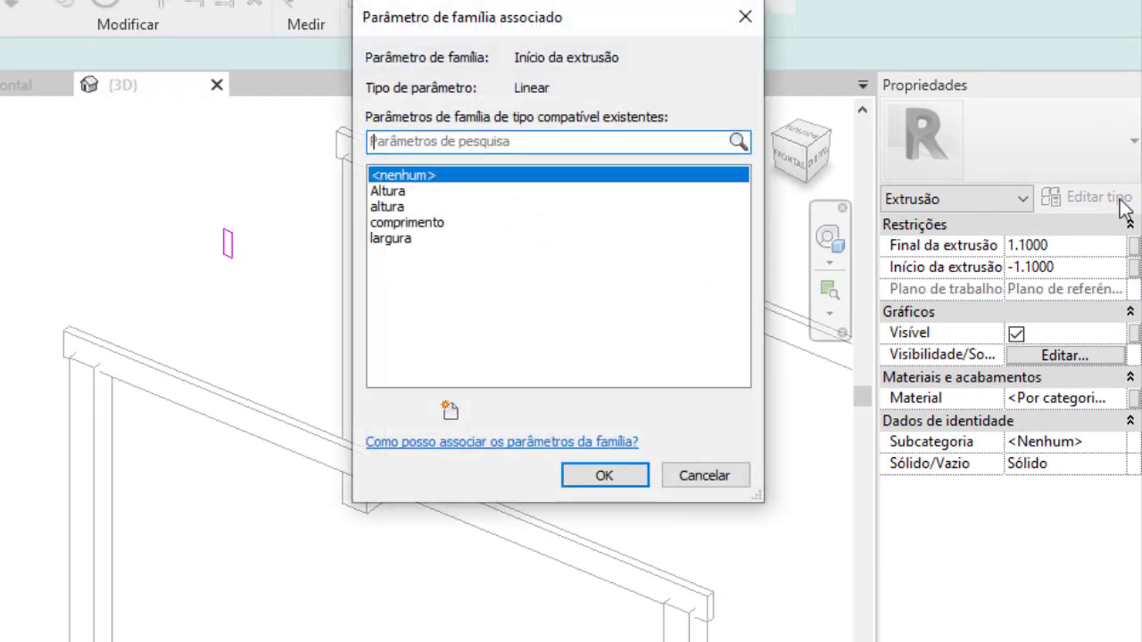
left_click(451, 412)
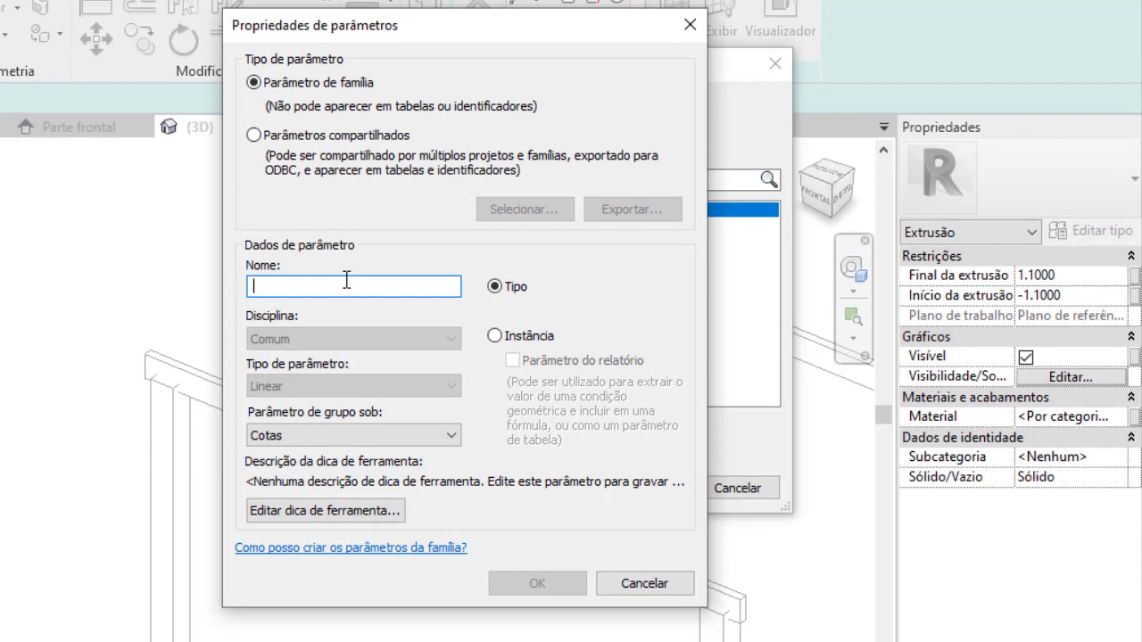
type("inicio viga transv")
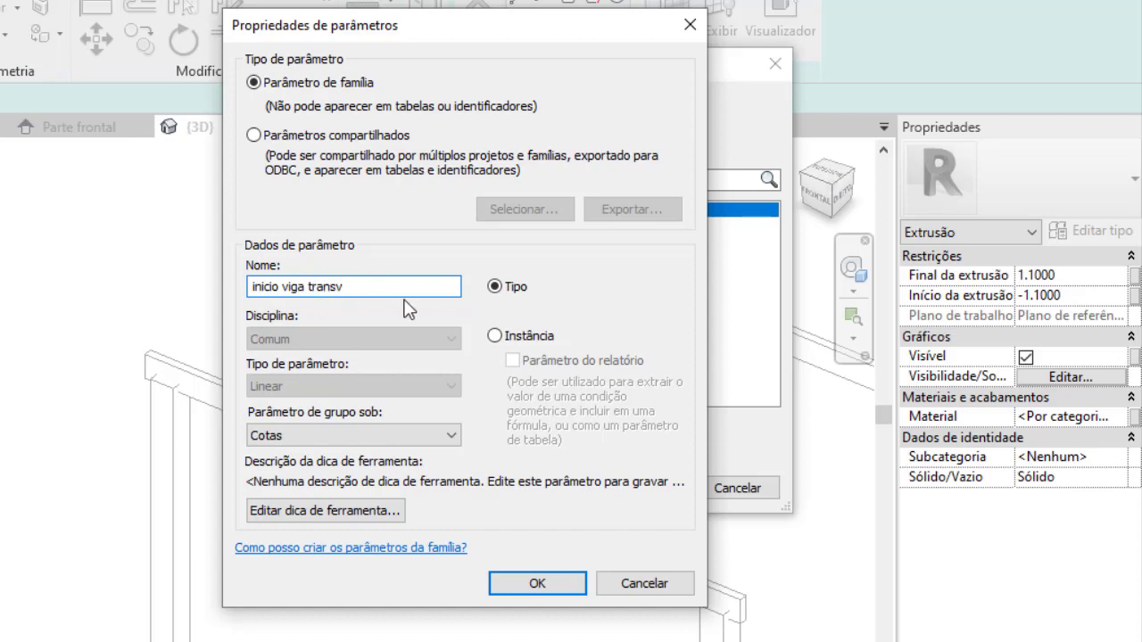
left_click(548, 581)
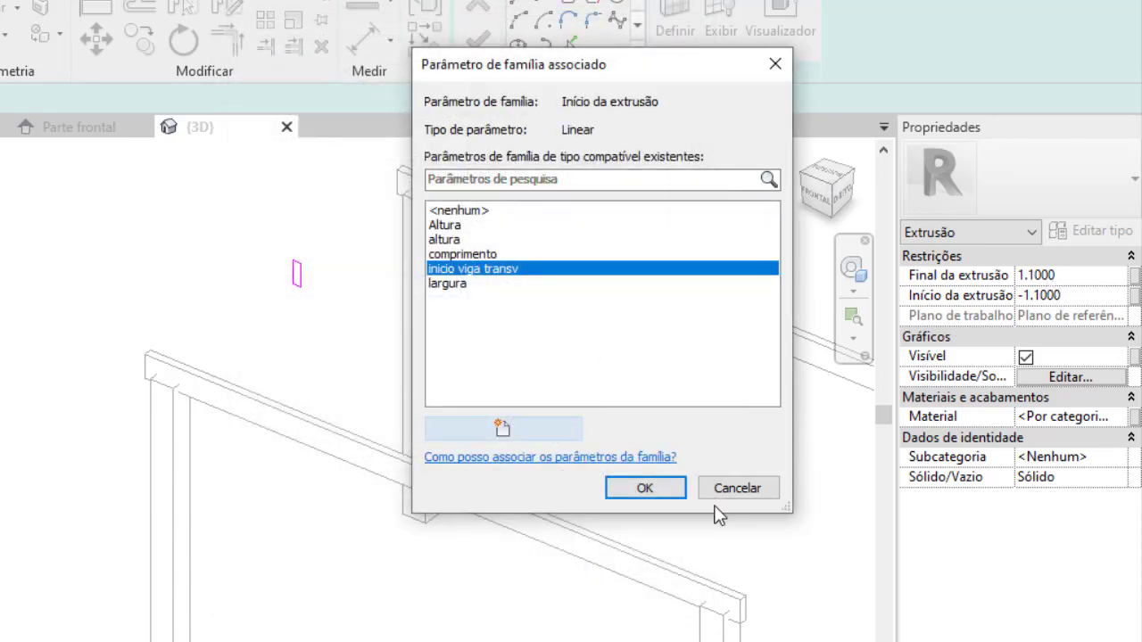
left_click(645, 490)
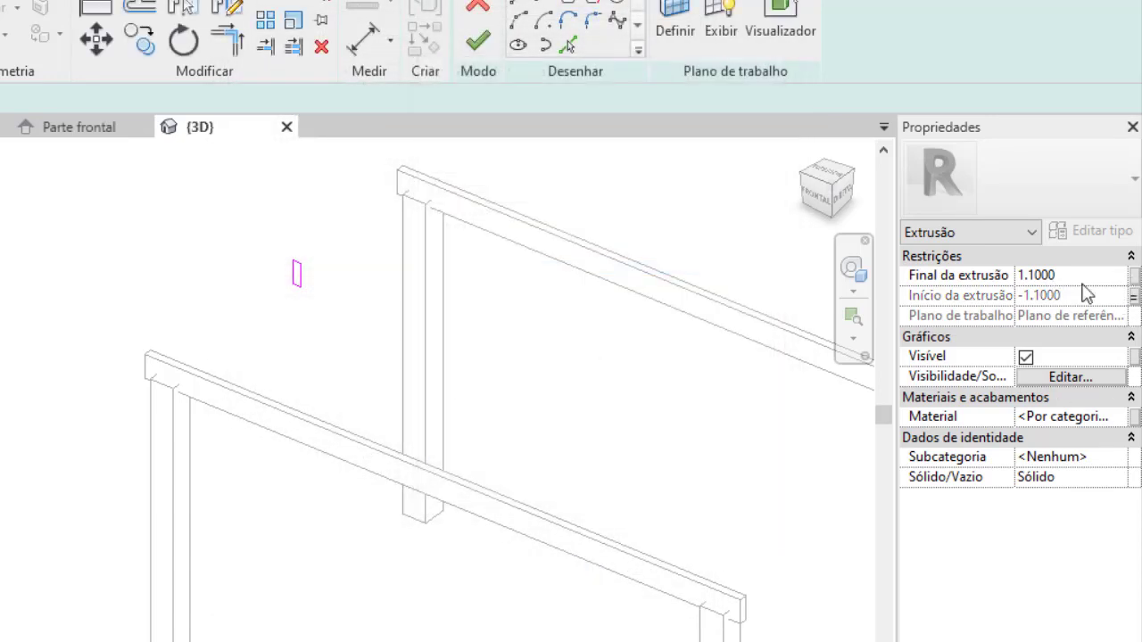
Create a family type parameter named "final viga trans" and associate it with the cross-beam extrusion's end
left_click(1133, 276)
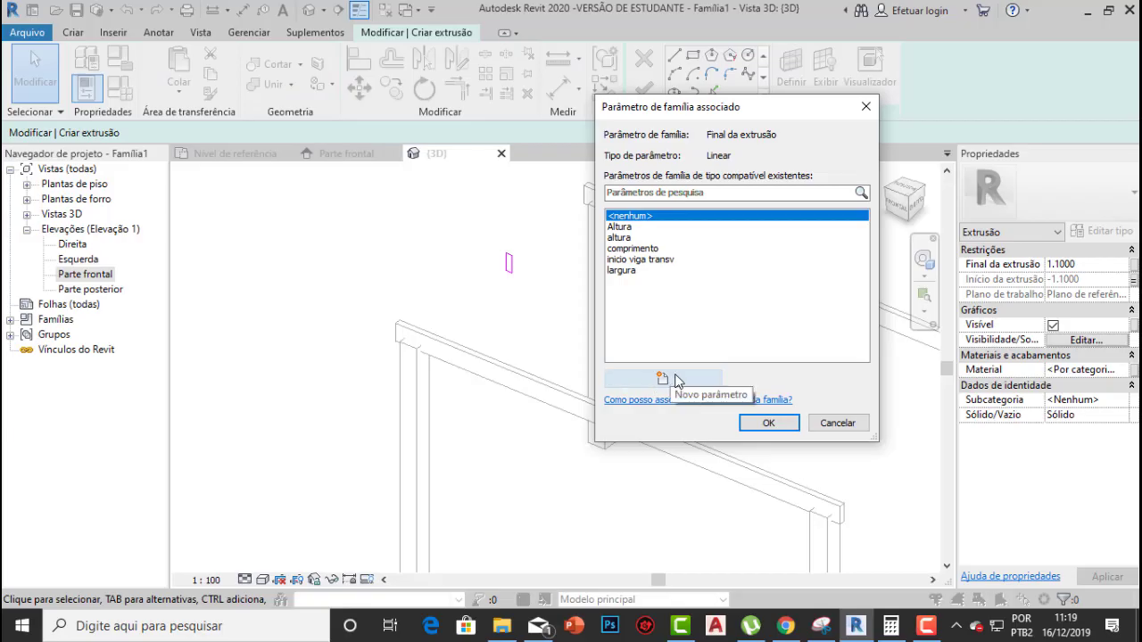
left_click(502, 429)
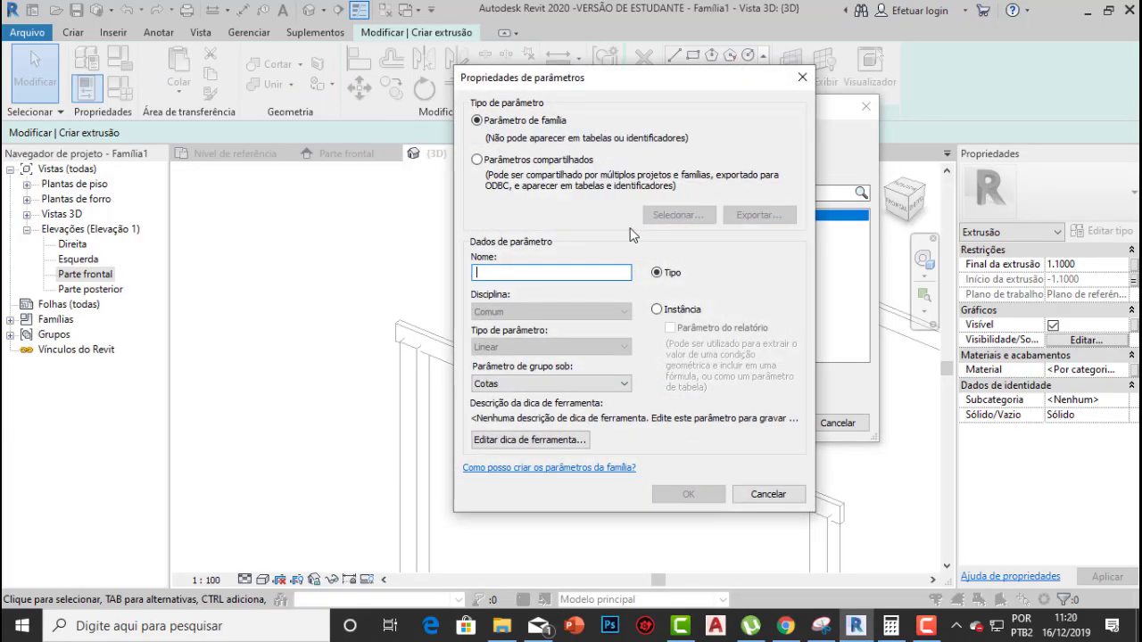
type("final vig")
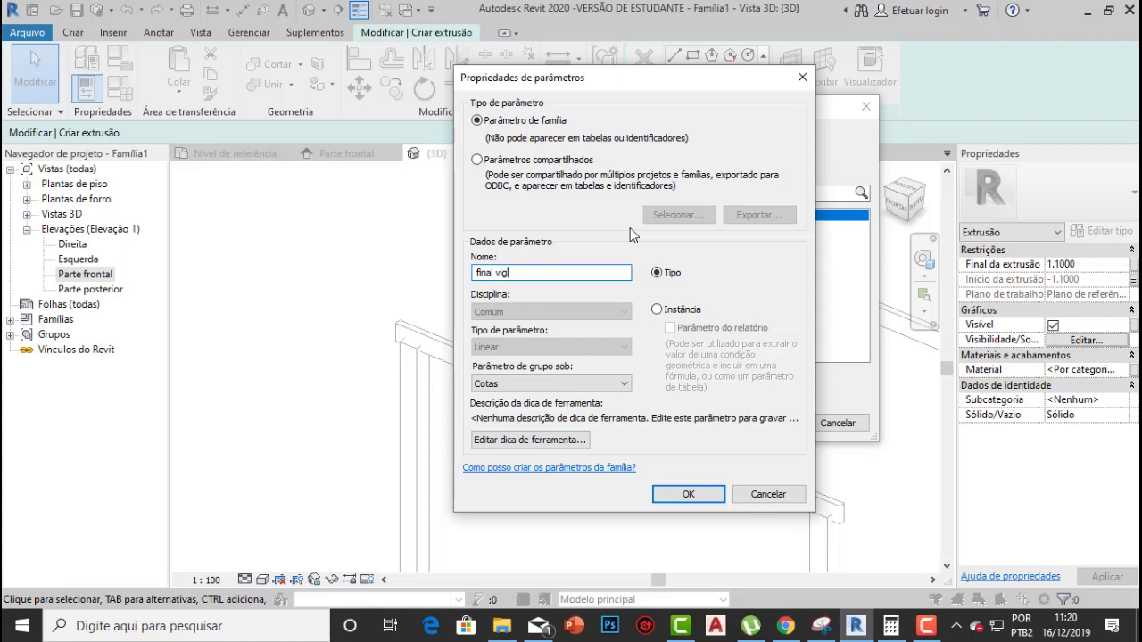
type("a trans")
left_click(686, 494)
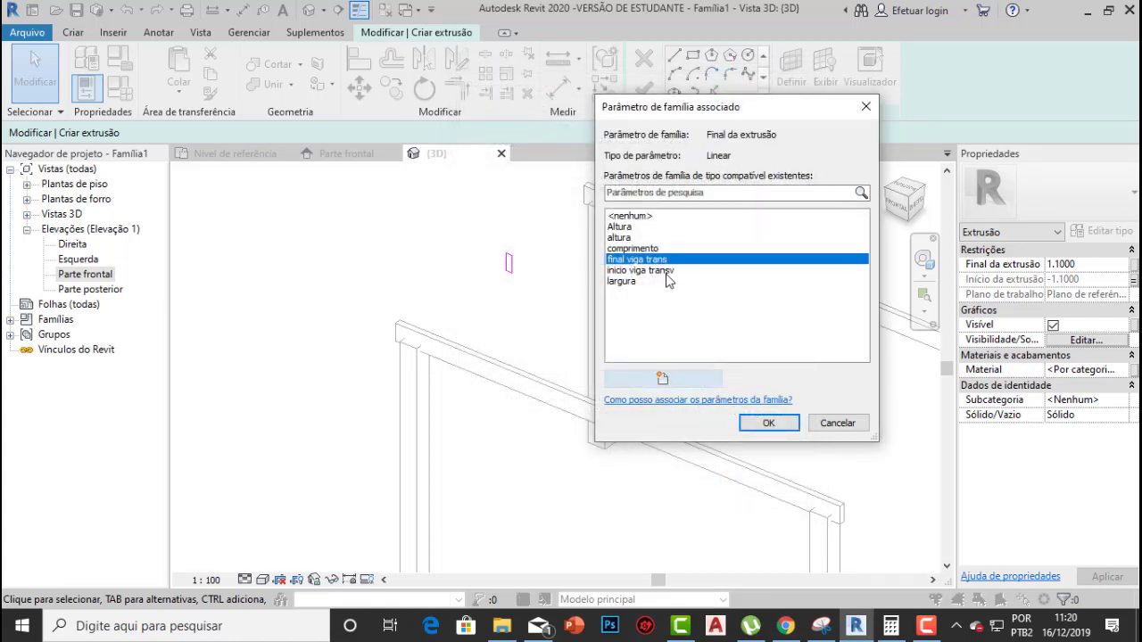
left_click(779, 420)
Give the "inicio viga transv" family parameter the formula (largura / 2 + 0.15) * -1
scroll(540, 269, "down", 1)
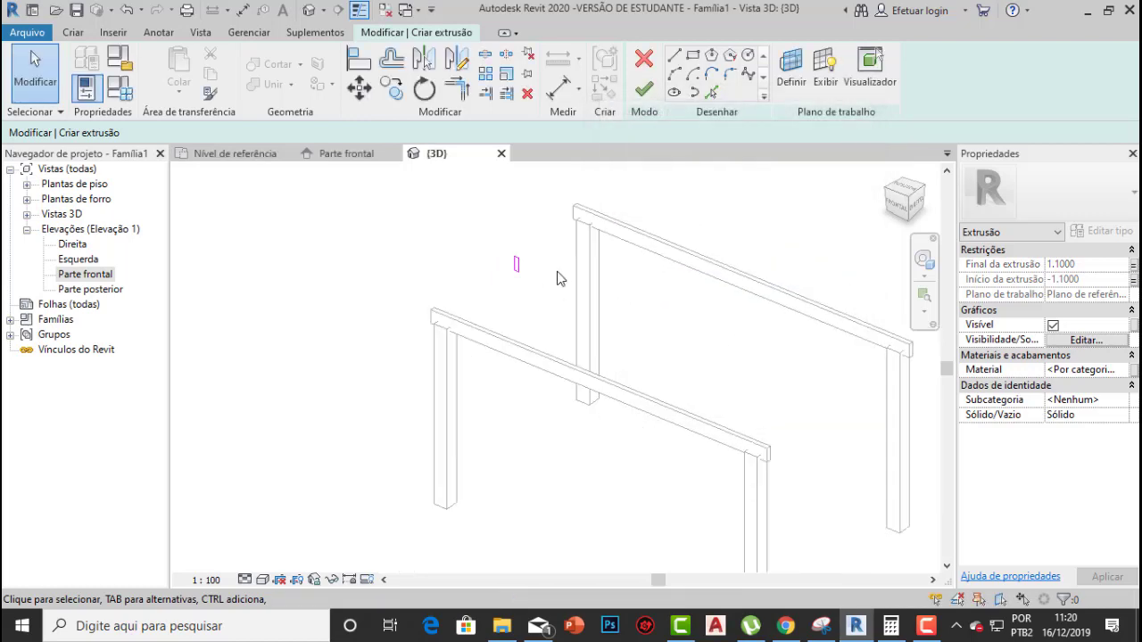
middle_click_drag(556, 272, 524, 269)
scroll(524, 276, "up", 2)
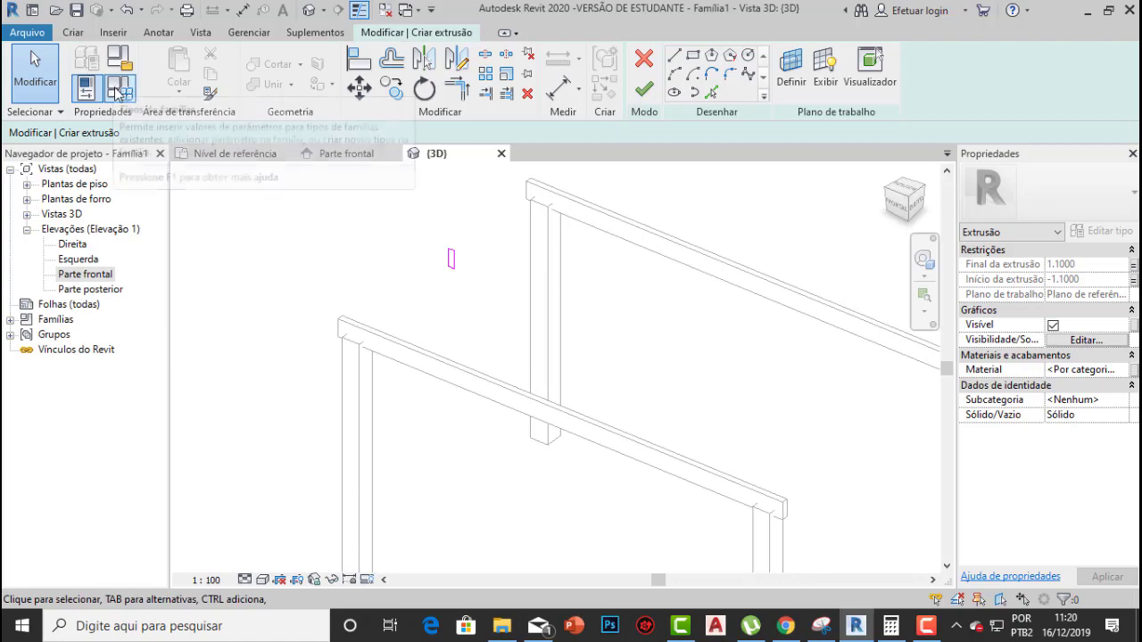
left_click(124, 91)
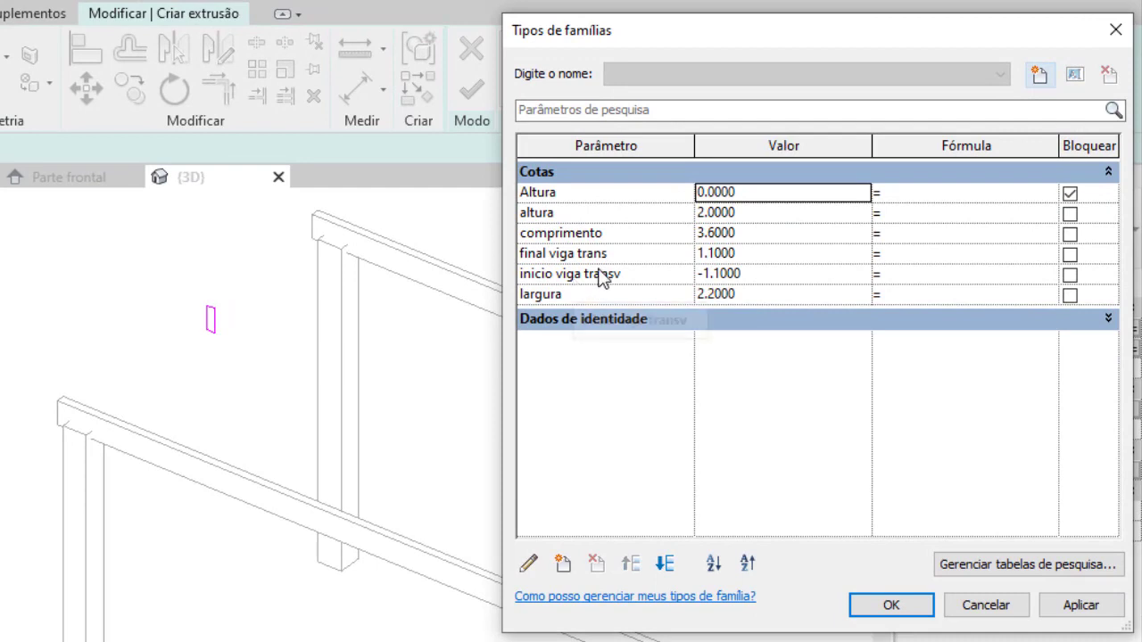
left_click(748, 275)
left_click_drag(749, 275, 698, 277)
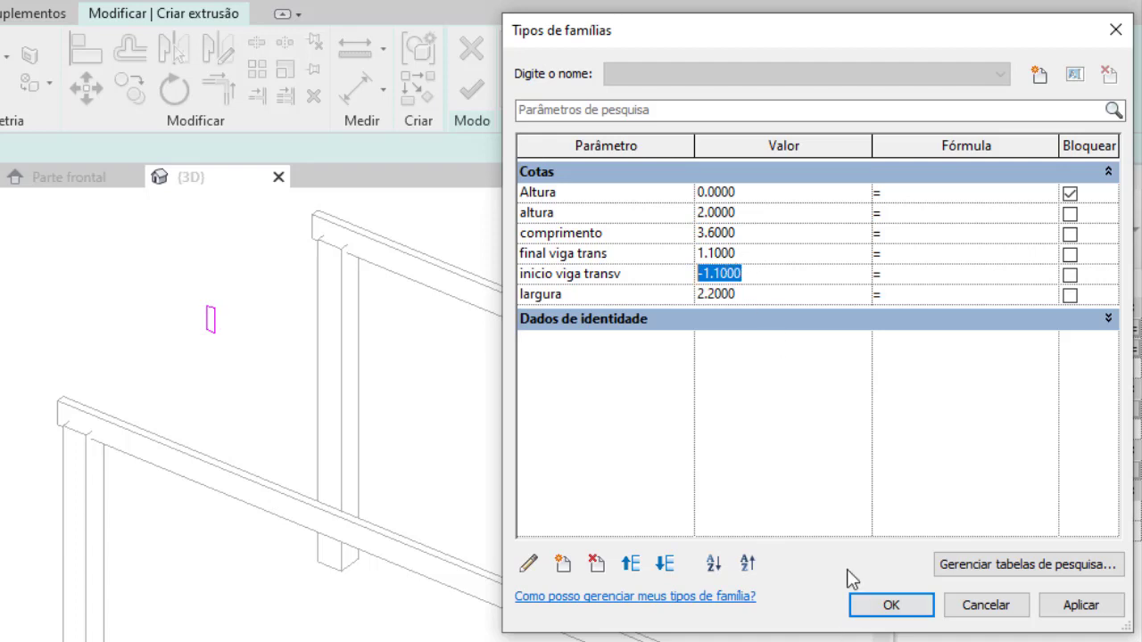
left_click_drag(735, 25, 603, 42)
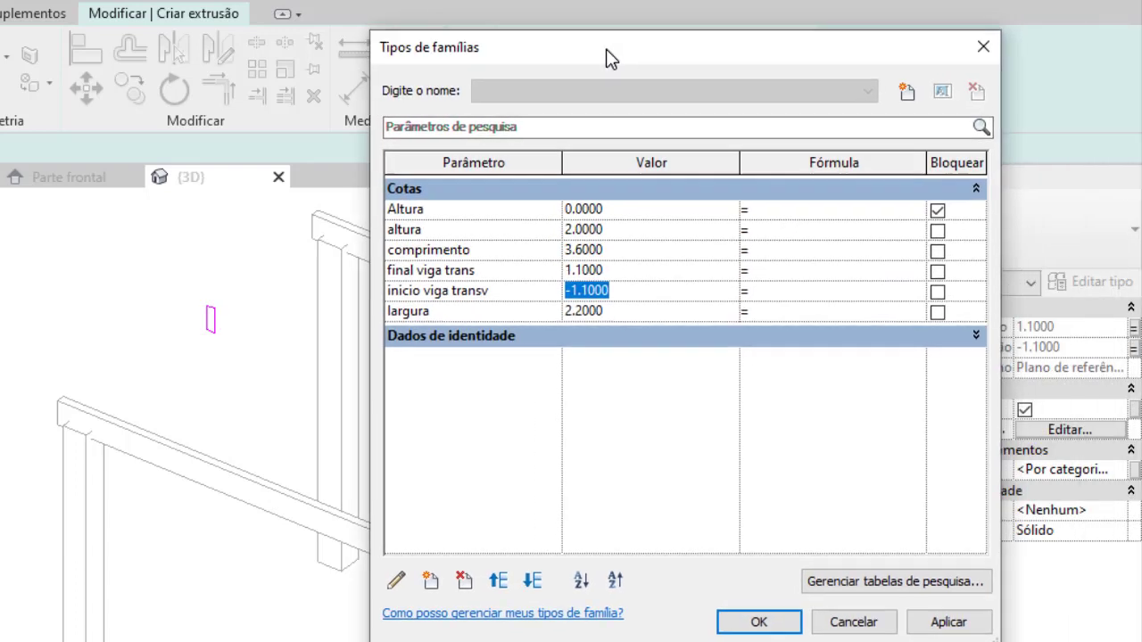
left_click(770, 287)
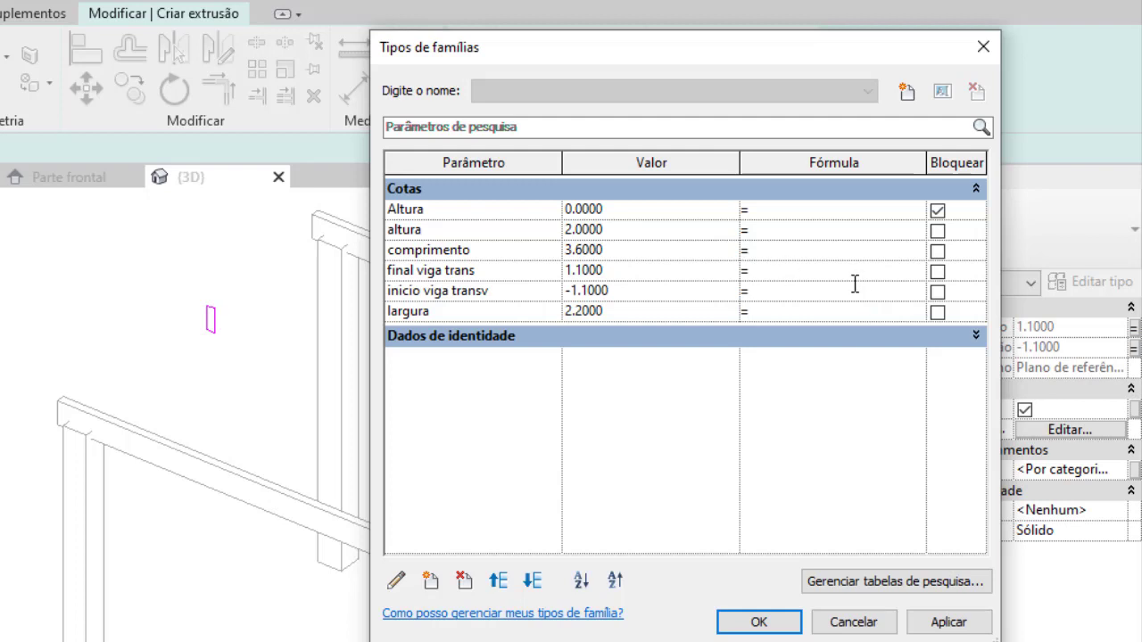
left_click(805, 274)
left_click(748, 280)
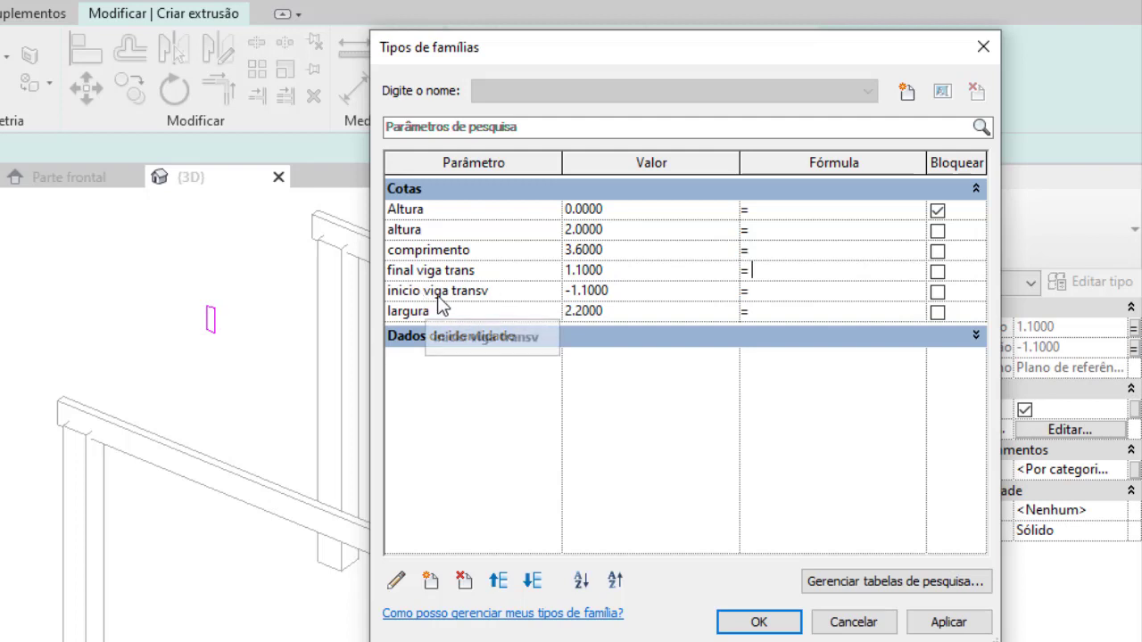
left_click(766, 292)
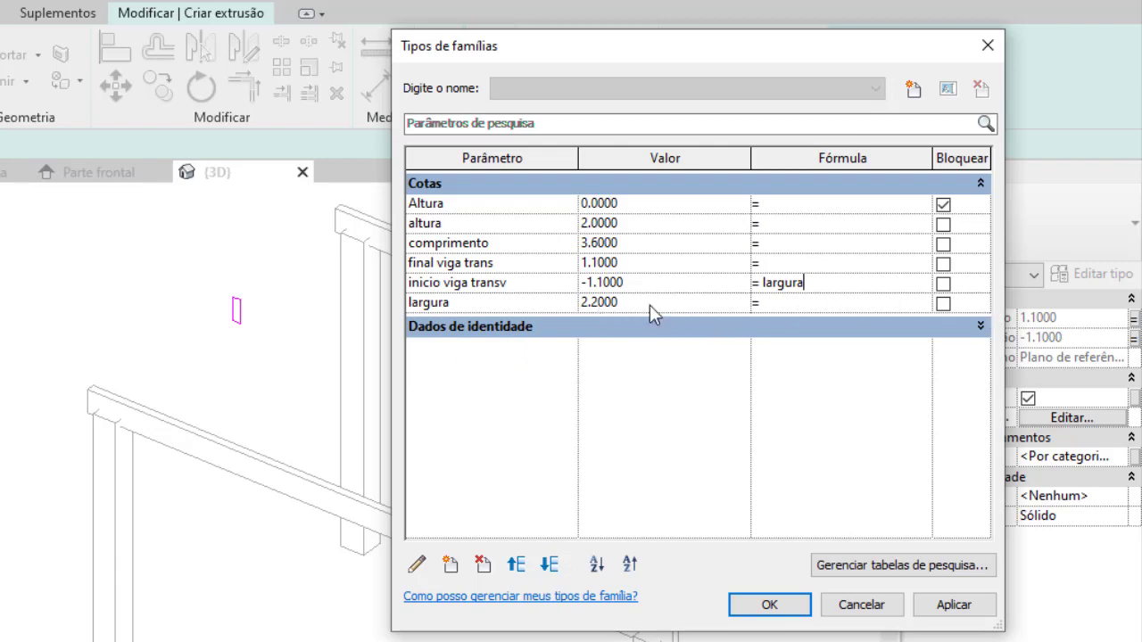
type("/2")
type("(")
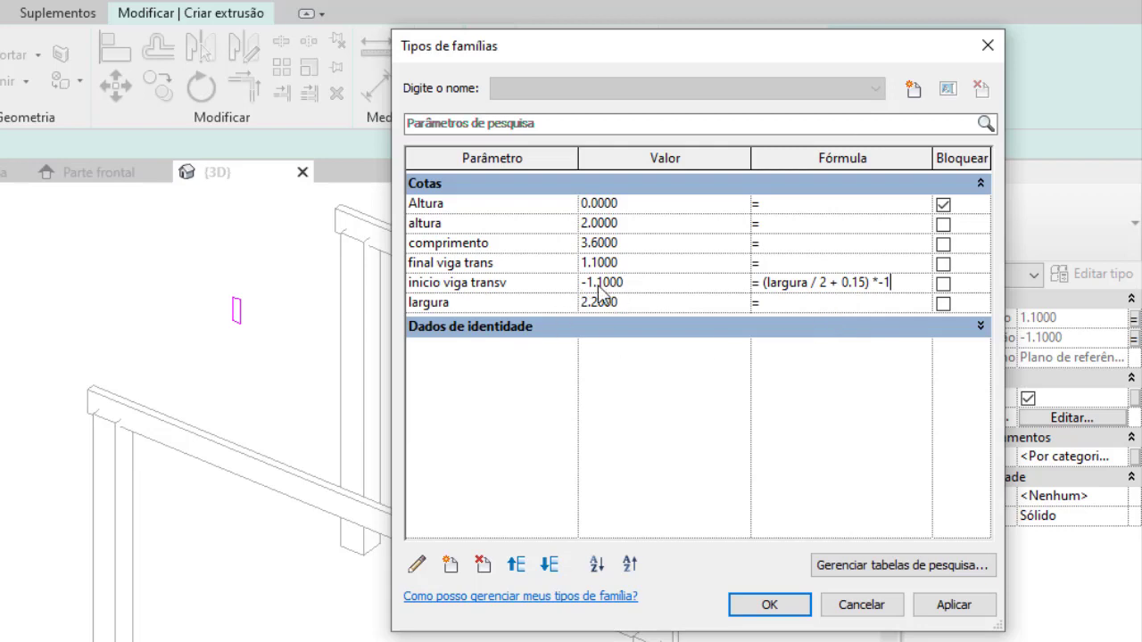
Give the "final viga trans" parameter the formula largura / 2 + 0.15, apply it and finish the cross-beam extrusion
left_click(778, 264)
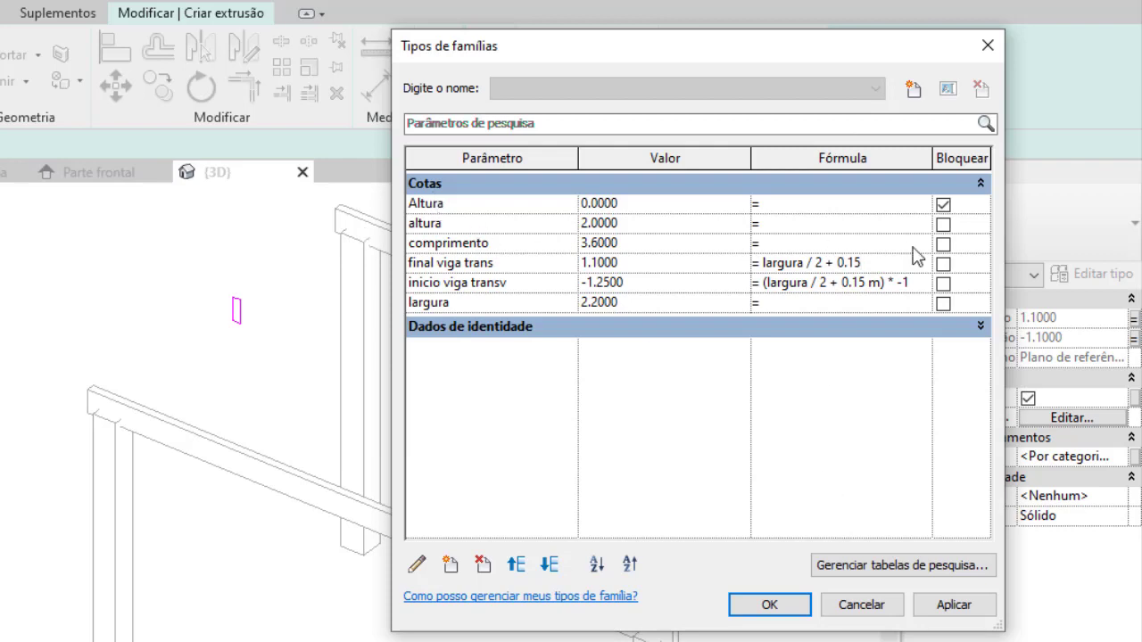
left_click(953, 606)
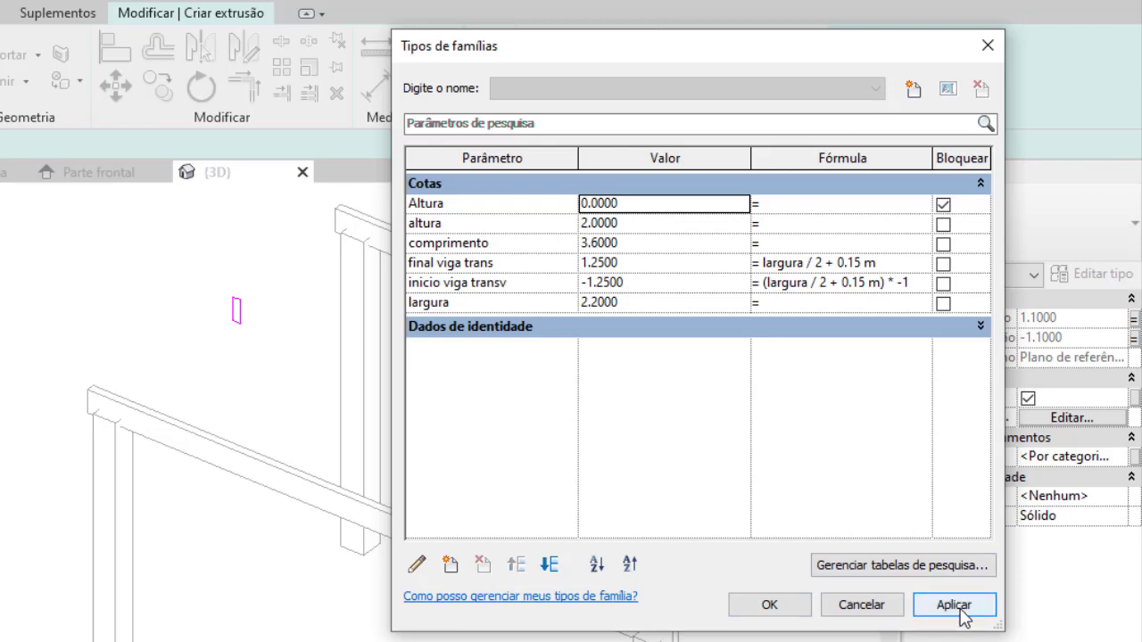
left_click(769, 605)
left_click(488, 92)
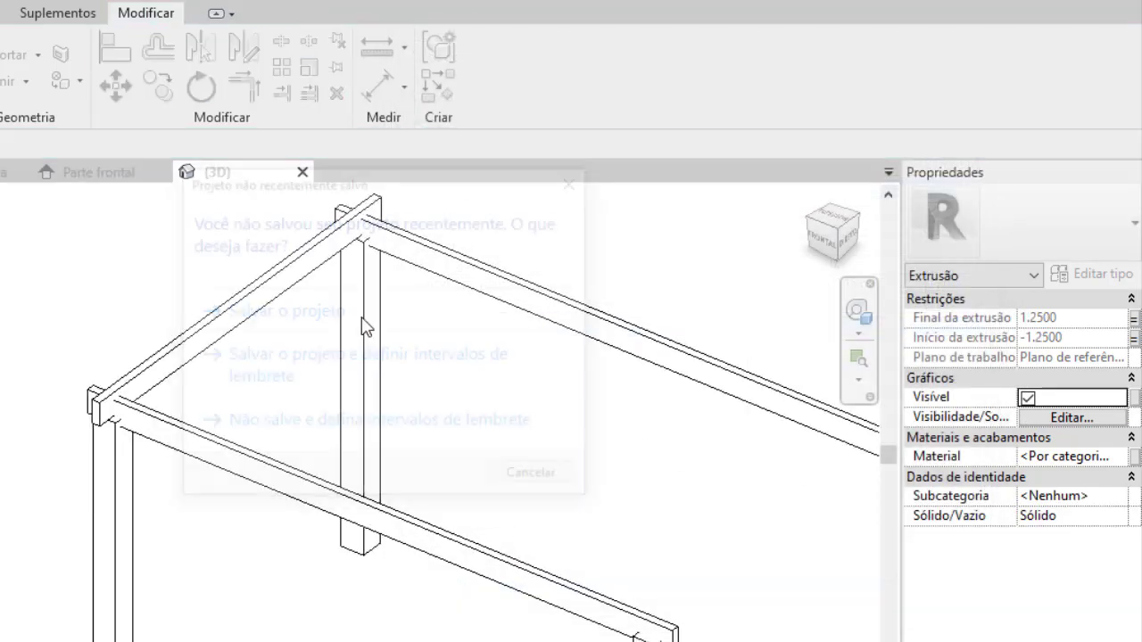
Examine in 3D how the cross-beam's ends extend past the main beams and pillars
scroll(100, 420, "up", 3)
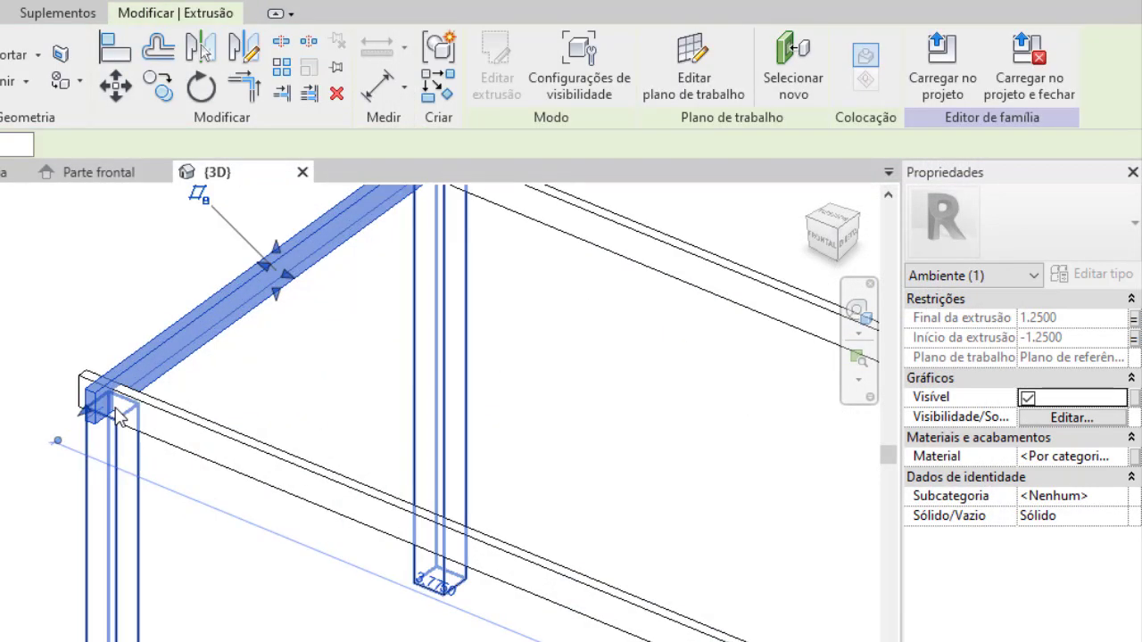
scroll(125, 356, "down", 2)
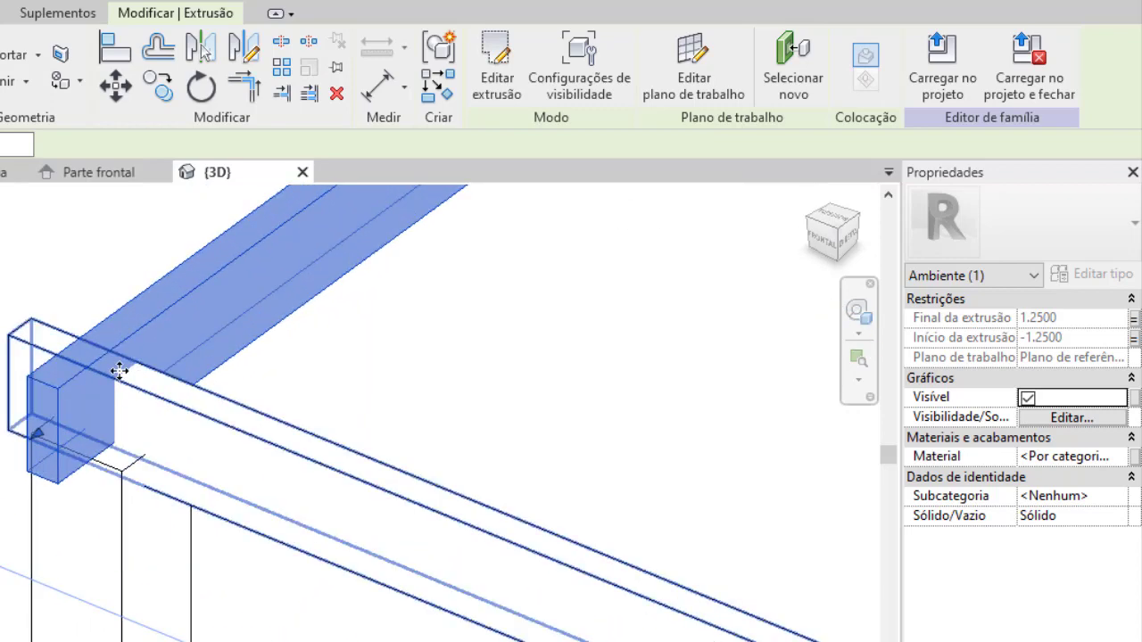
scroll(107, 432, "up", 1)
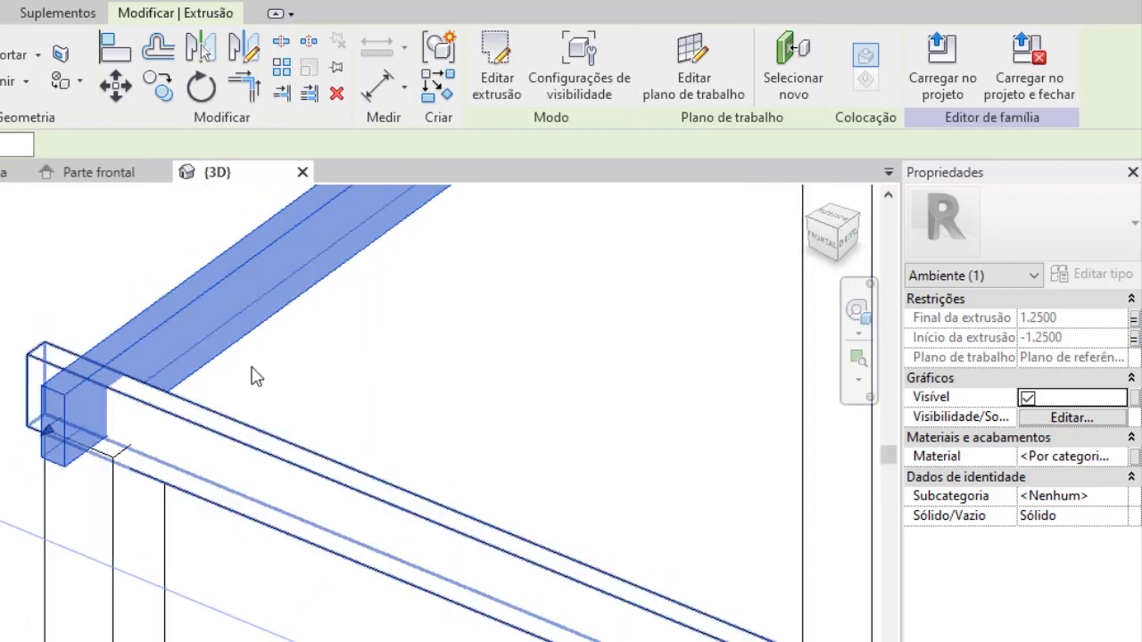
scroll(303, 357, "down", 2)
middle_click_drag(453, 310, 229, 535)
scroll(565, 247, "down", 3)
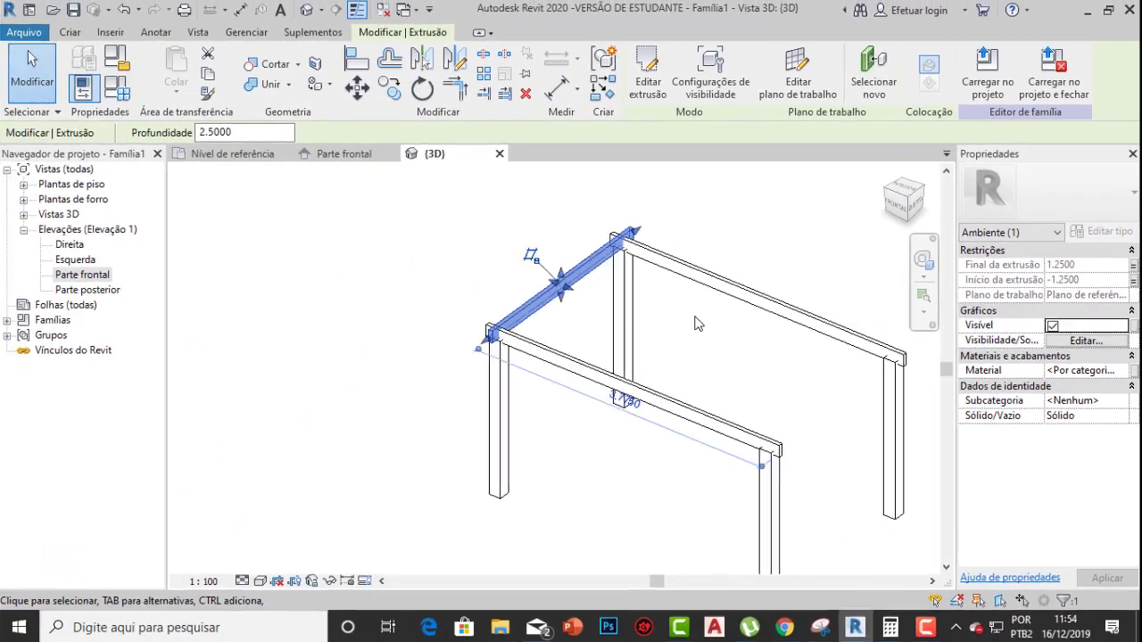
left_click(613, 370)
middle_click_drag(617, 379, 556, 361)
middle_click_drag(438, 331, 300, 301)
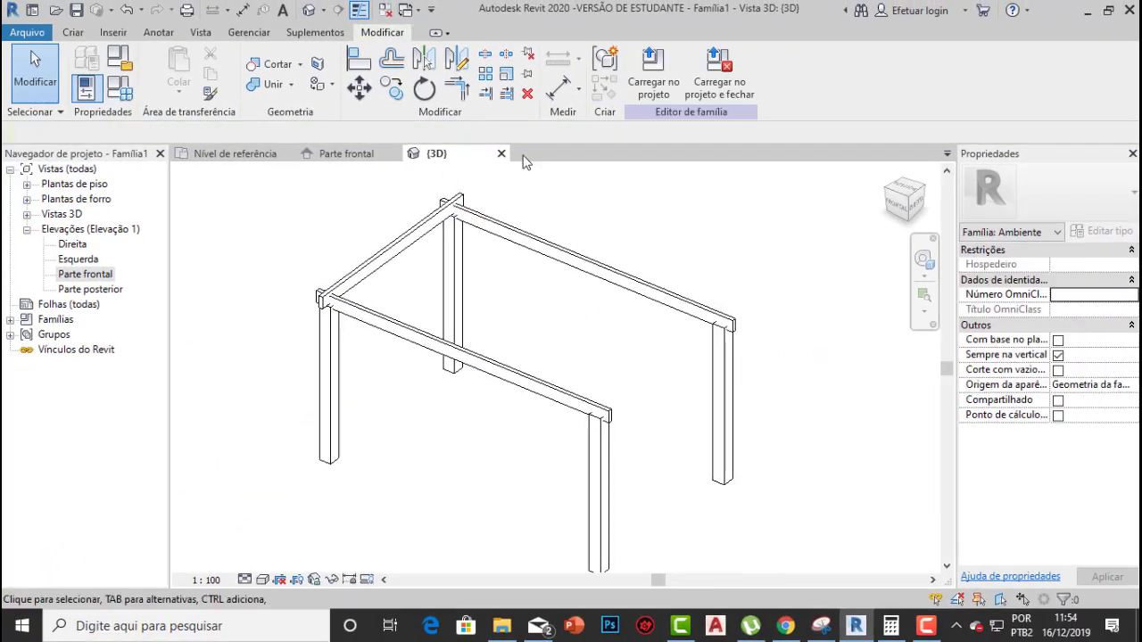
Set the family's "largura" parameter to 3 and check in 3D how the cross-beam follows the new width
left_click(119, 87)
left_click_drag(759, 71, 886, 81)
left_click(803, 262)
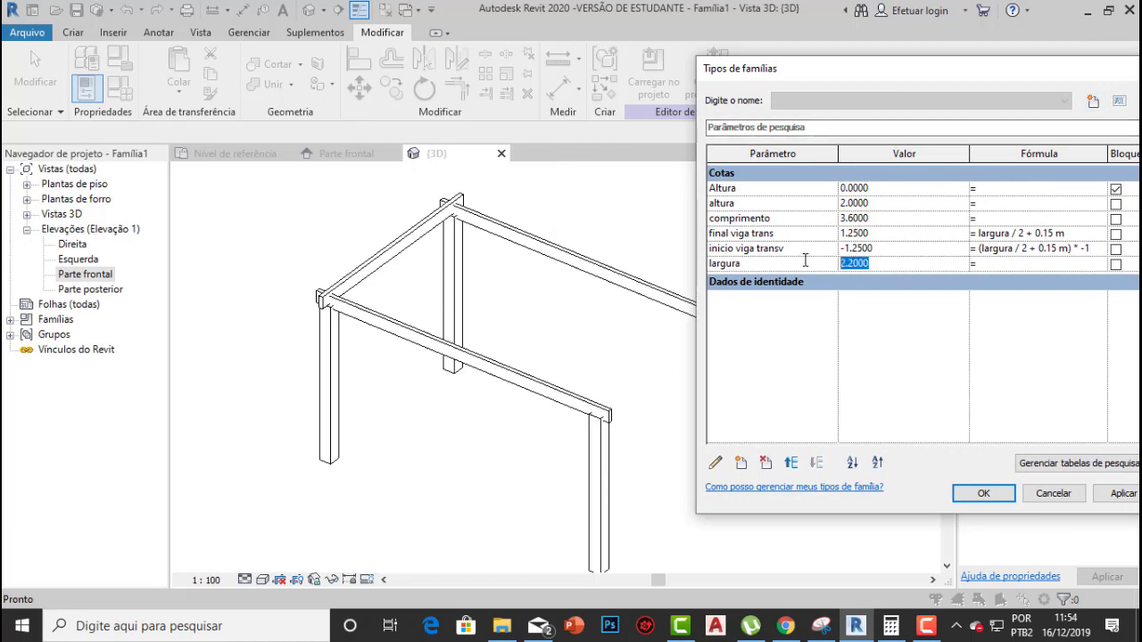
type("3")
left_click(1123, 495)
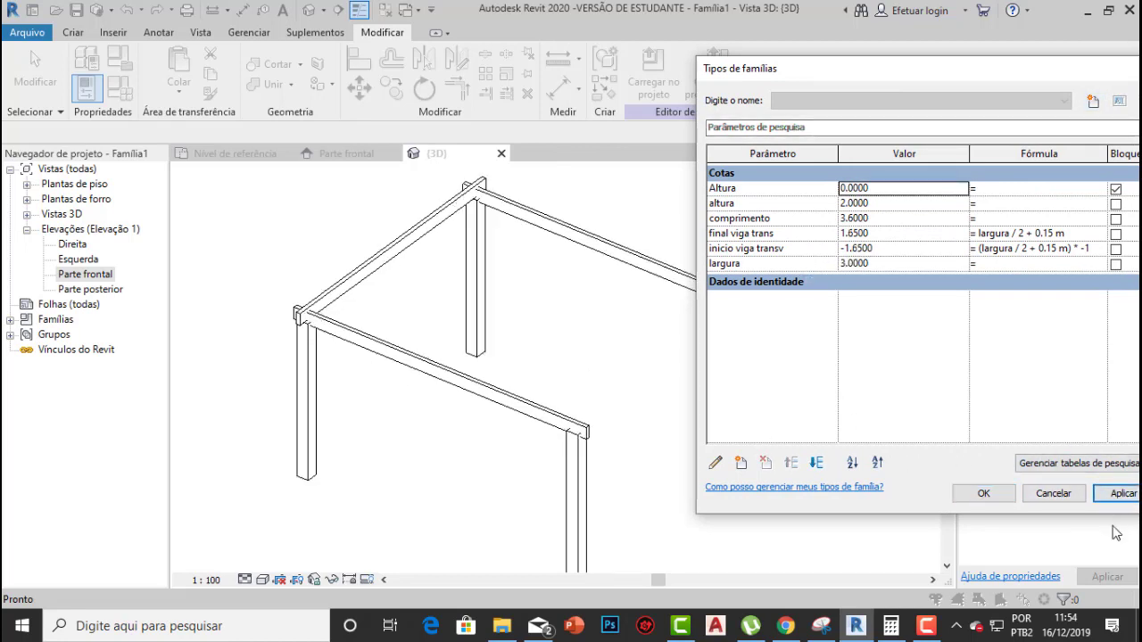
left_click(983, 494)
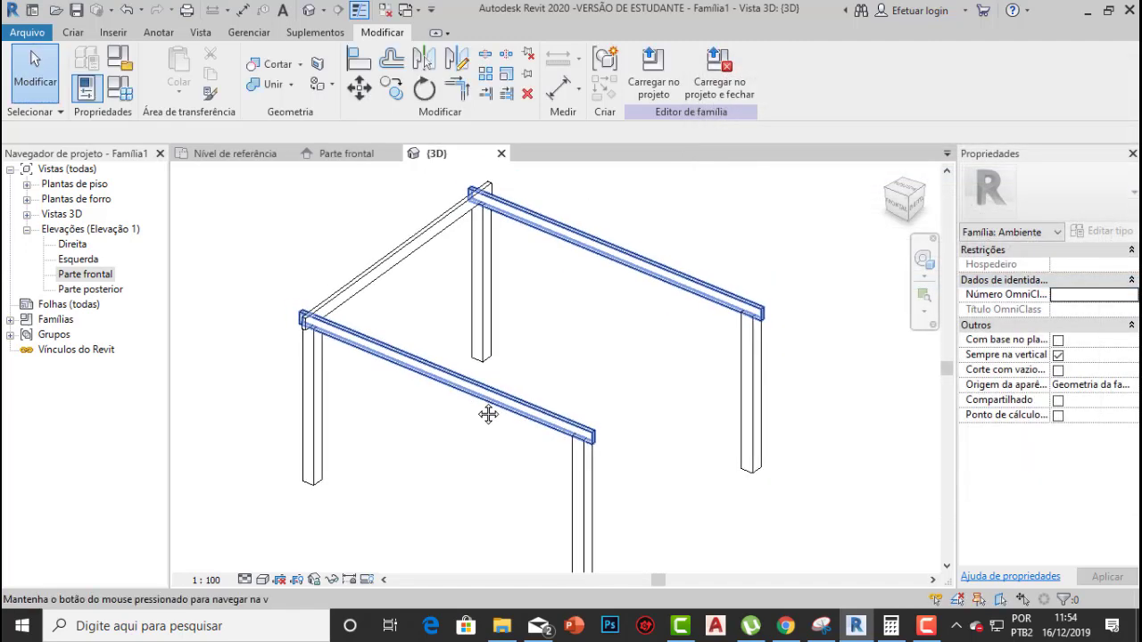
middle_click_drag(488, 414, 515, 437)
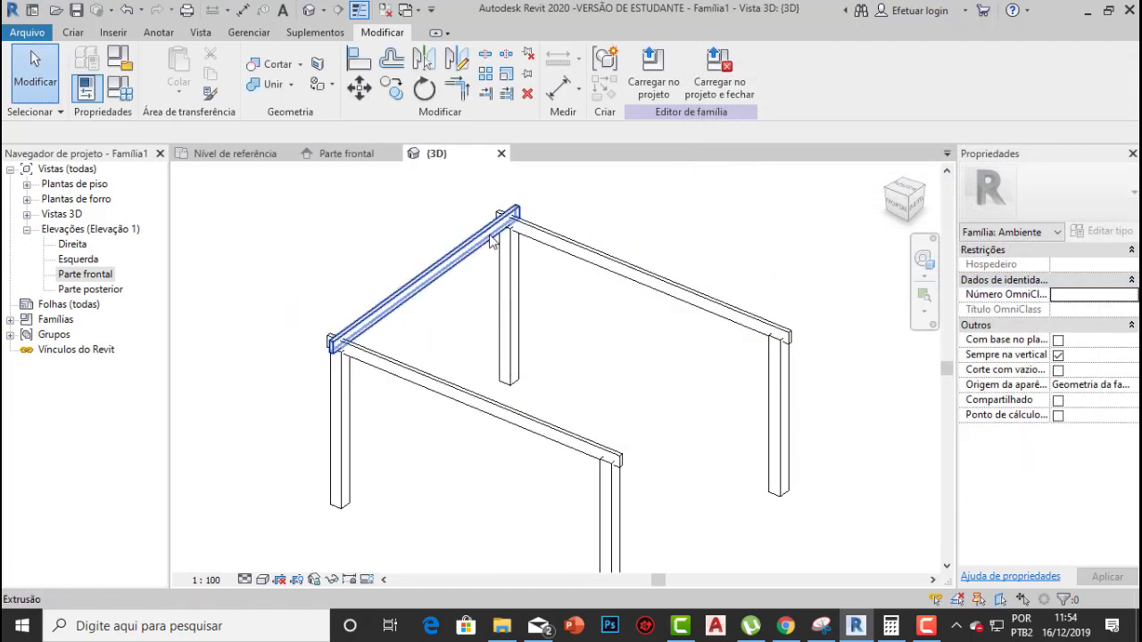
scroll(551, 310, "down", 2)
middle_click_drag(555, 316, 450, 257, "shift")
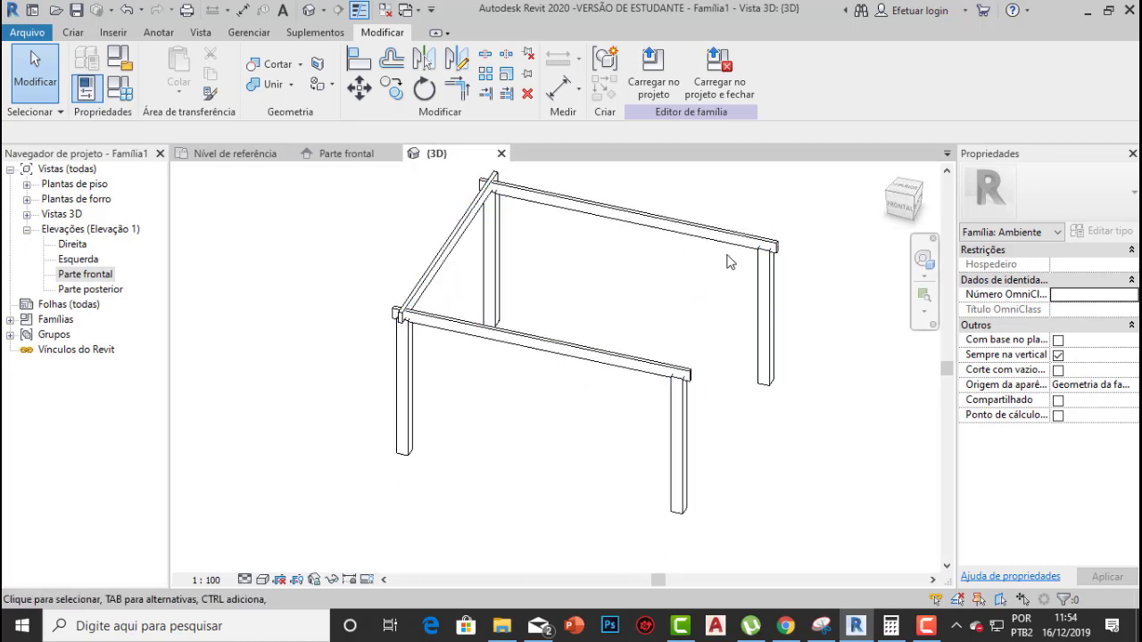
middle_click_drag(468, 267, 418, 283)
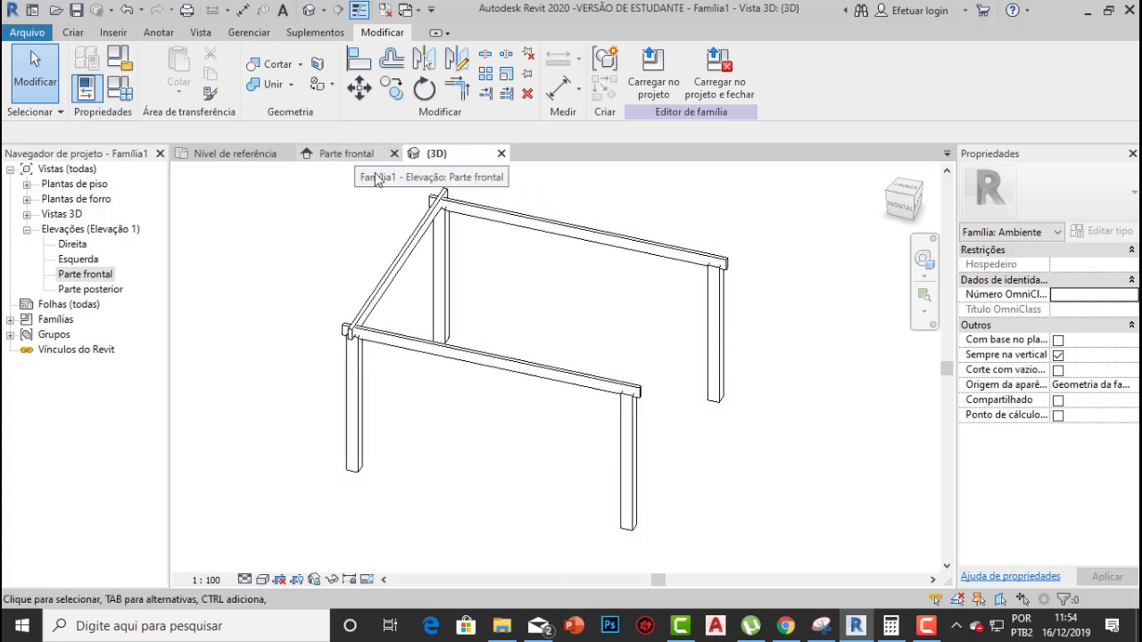
In the reference level plan, array the cross-beam as a grouped linear array of 2, moving to Last, up to the opposite pillars' reference plane
left_click(227, 153)
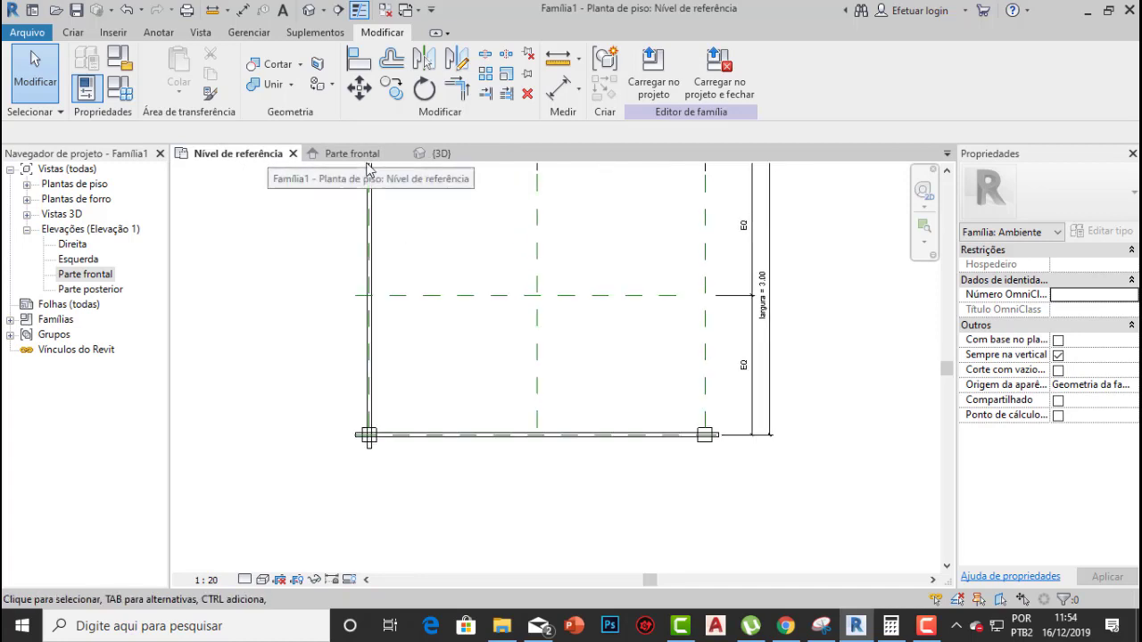
middle_click_drag(489, 246, 462, 255)
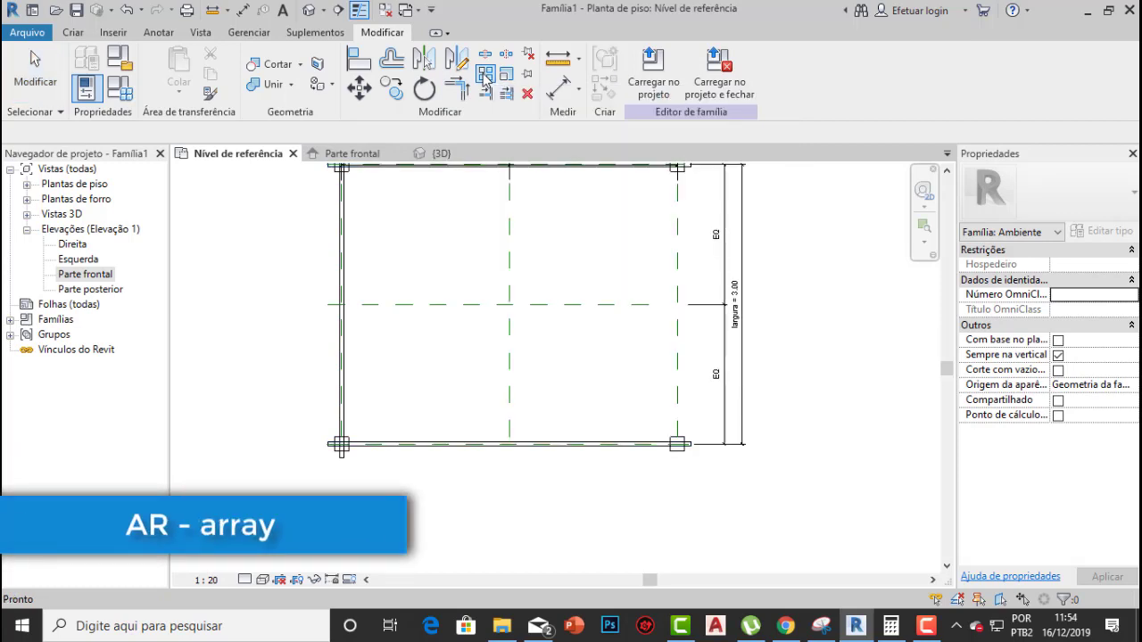
key("a")
key("r")
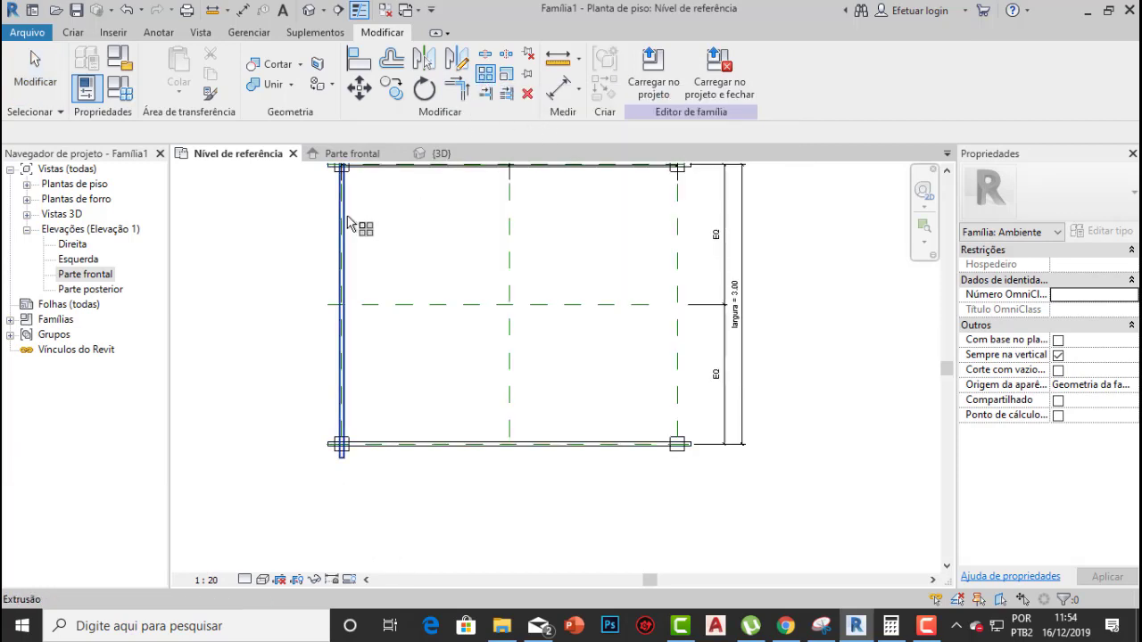
left_click(357, 257)
key("Return")
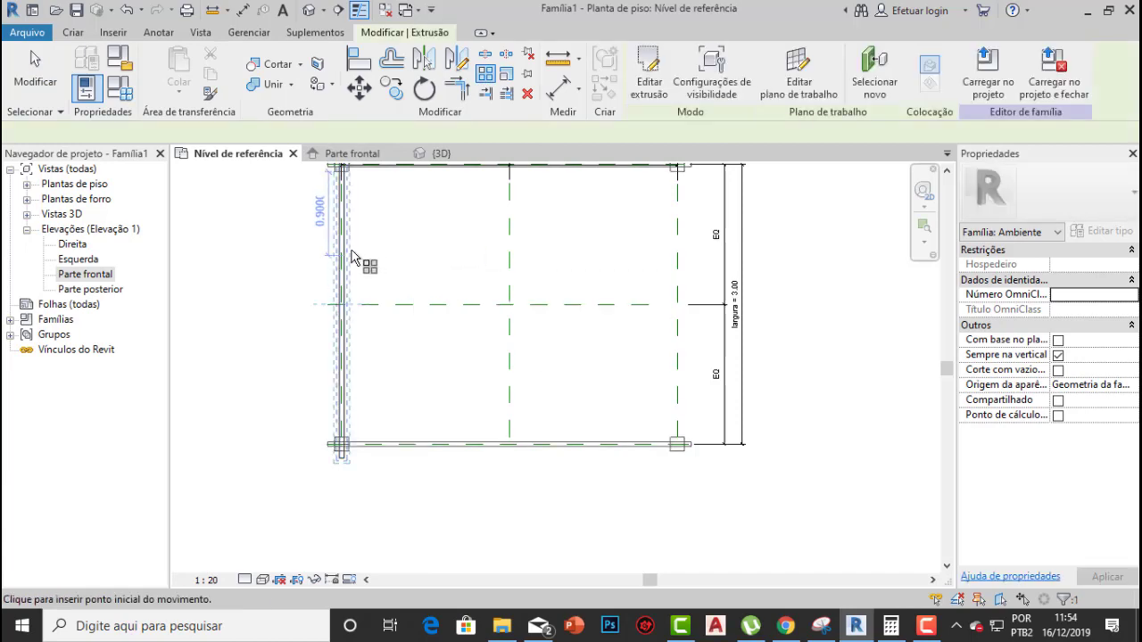
scroll(350, 255, "up", 2)
scroll(349, 254, "up", 2)
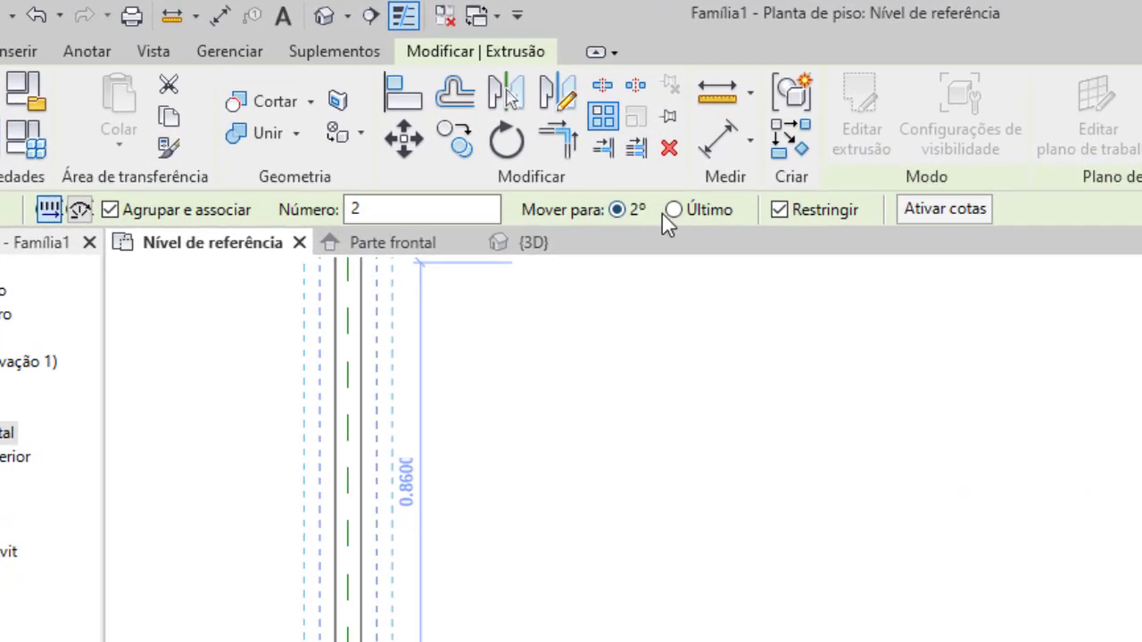
left_click(676, 210)
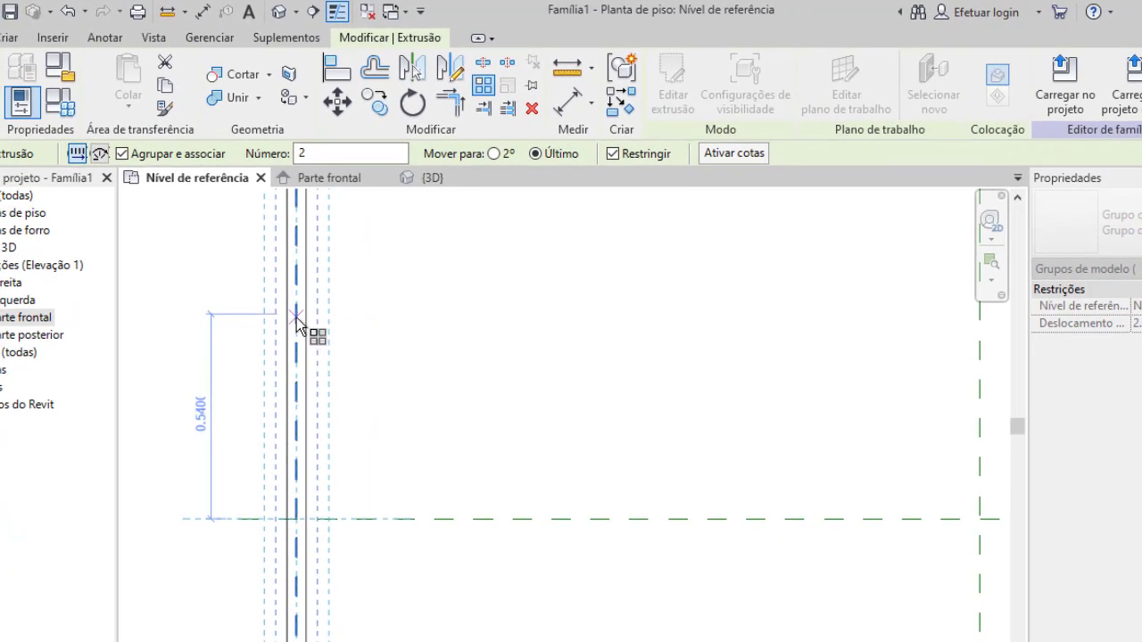
left_click(297, 317)
scroll(469, 311, "down", 5)
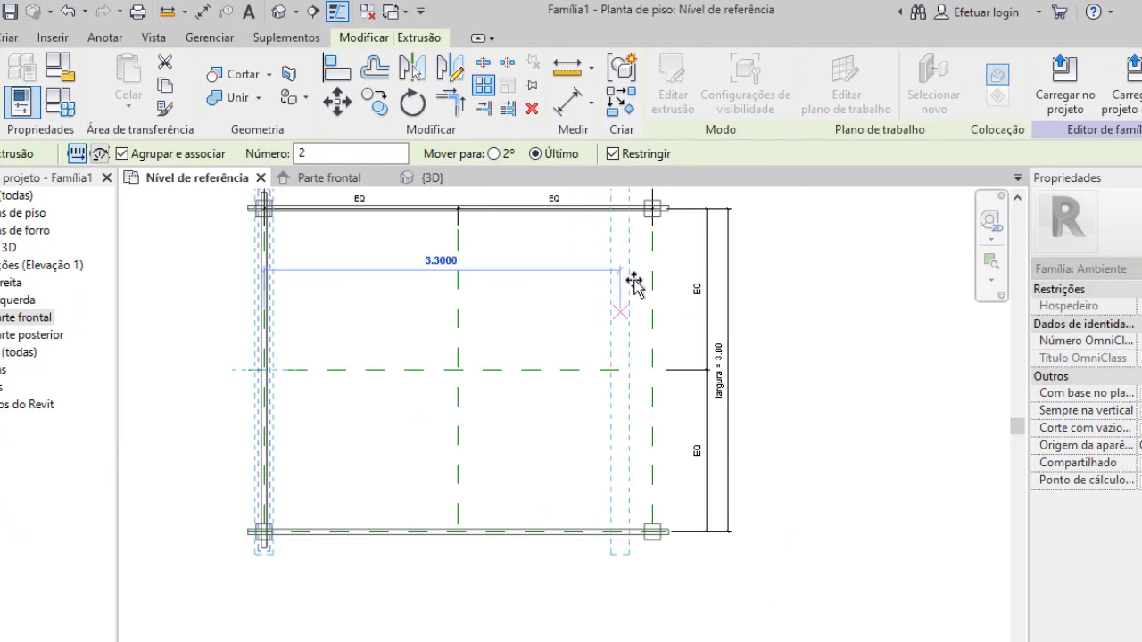
scroll(631, 280, "up", 3)
left_click(632, 281)
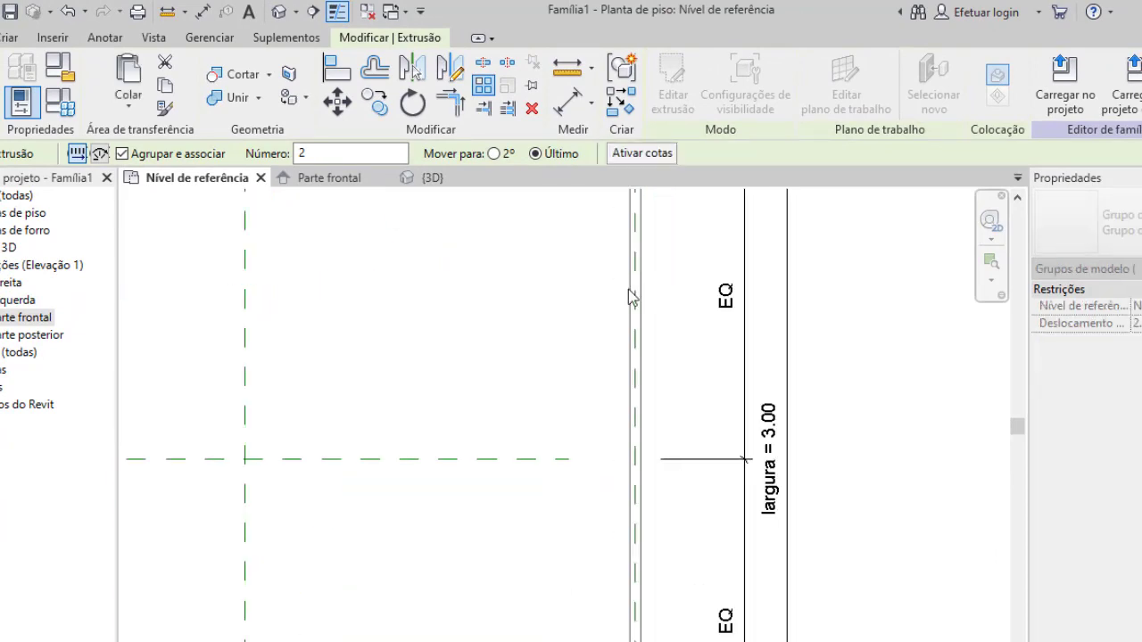
Set the cross-beam array's count to 5, and raise it to 7
scroll(614, 323, "down", 5)
middle_click_drag(593, 302, 603, 395)
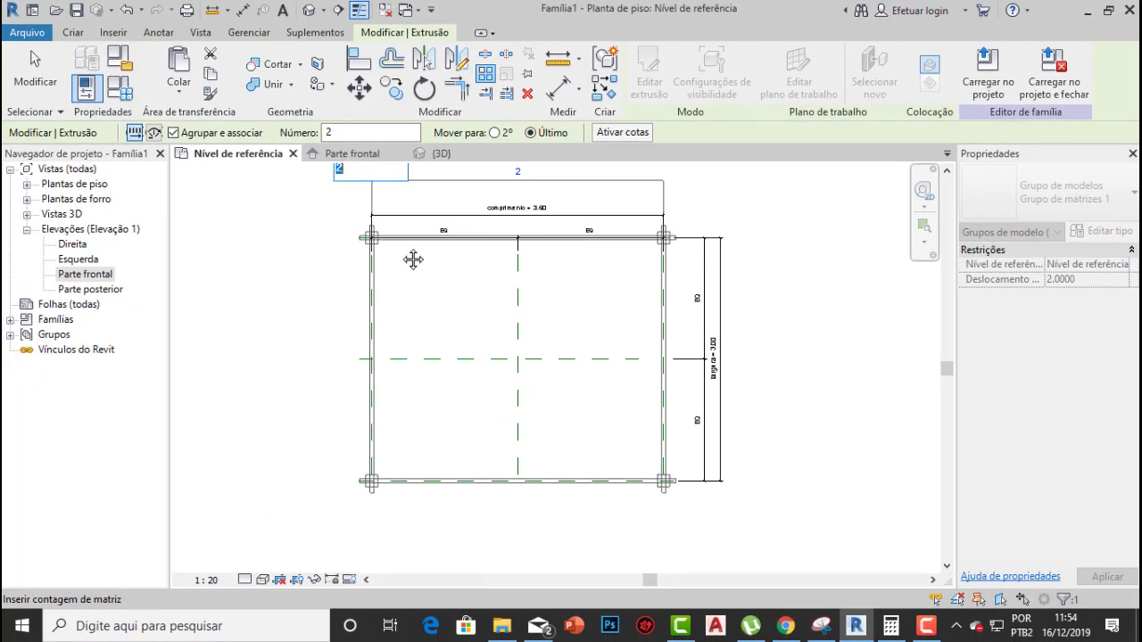
middle_click_drag(413, 259, 379, 321)
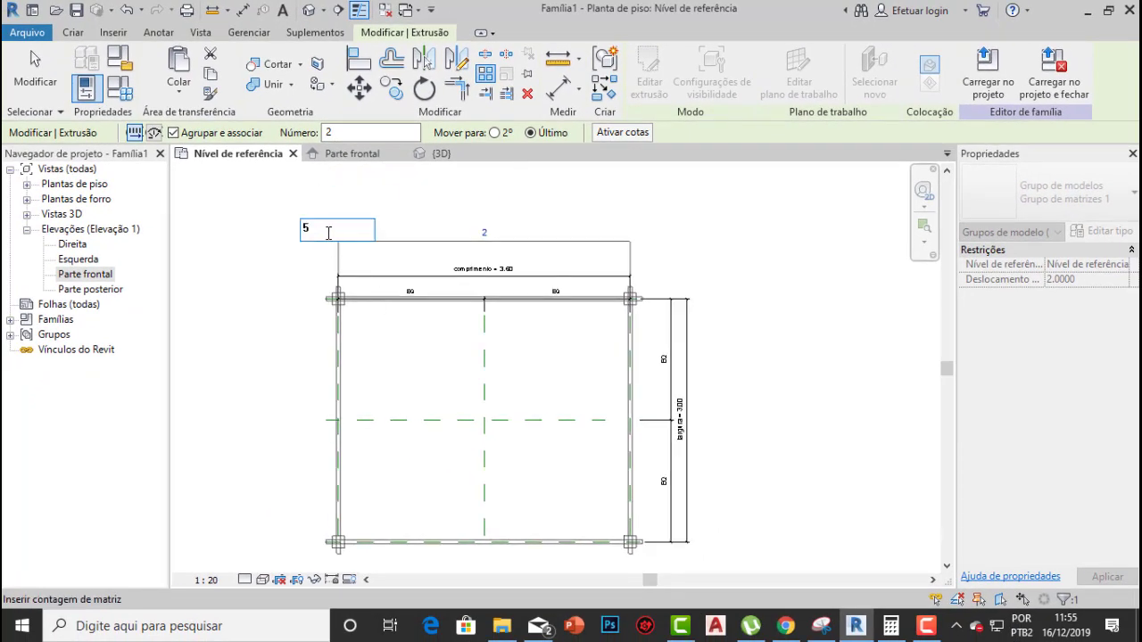
key("Return")
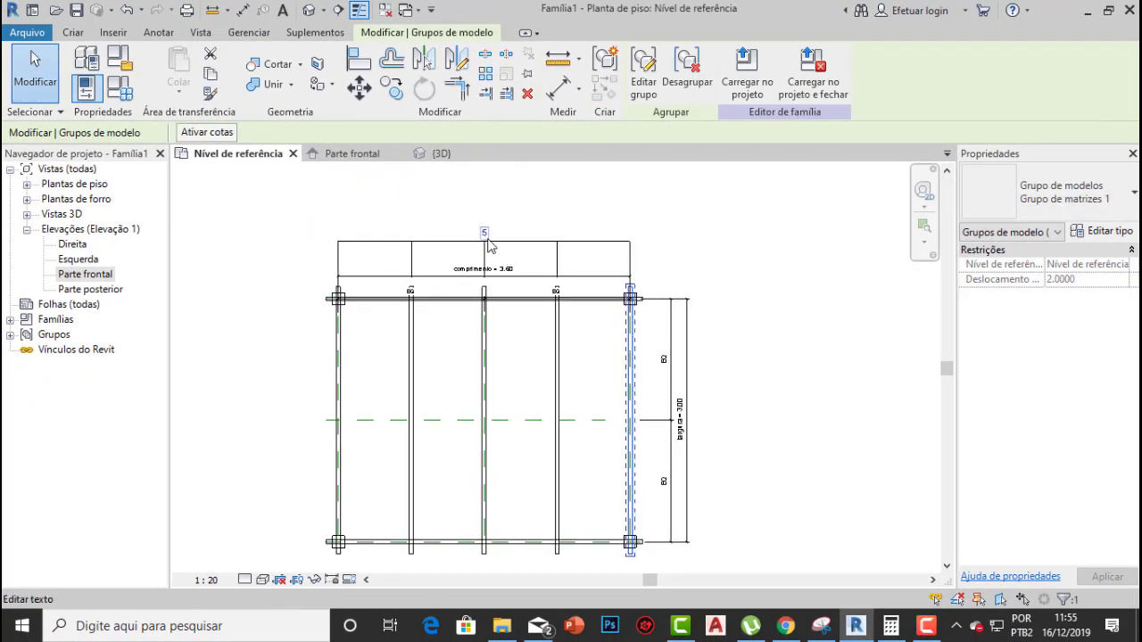
left_click(488, 234)
key("Return")
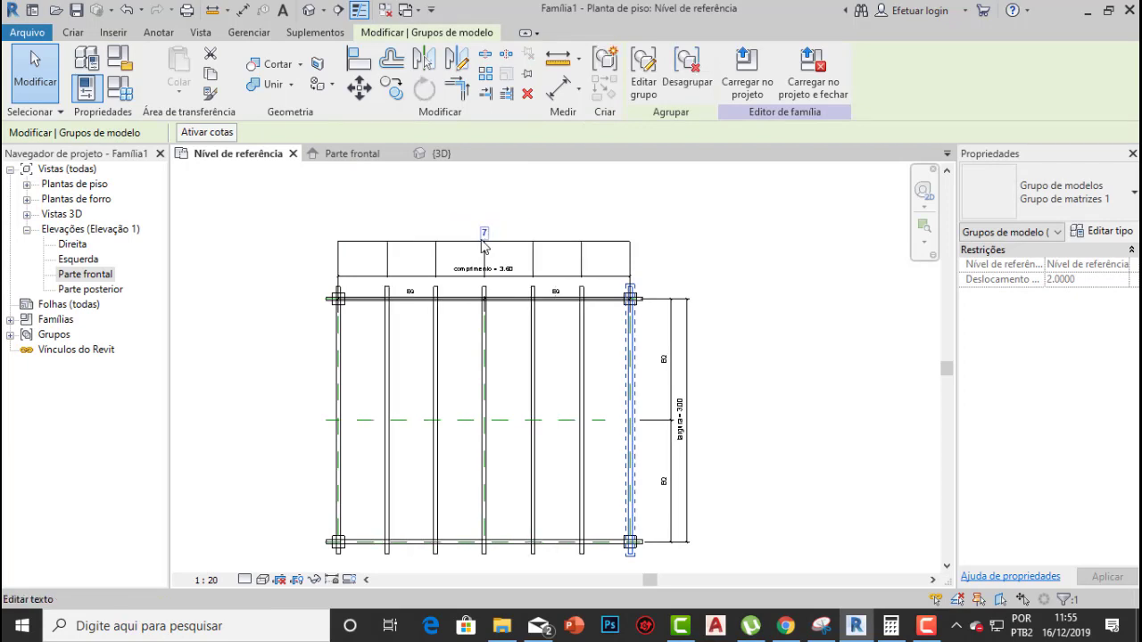
Examine in the reference level plan how the arrayed cross-beams are spaced along the "comprimento" dimension
left_click(560, 203)
scroll(534, 275, "up", 1)
middle_click_drag(533, 299, 551, 226)
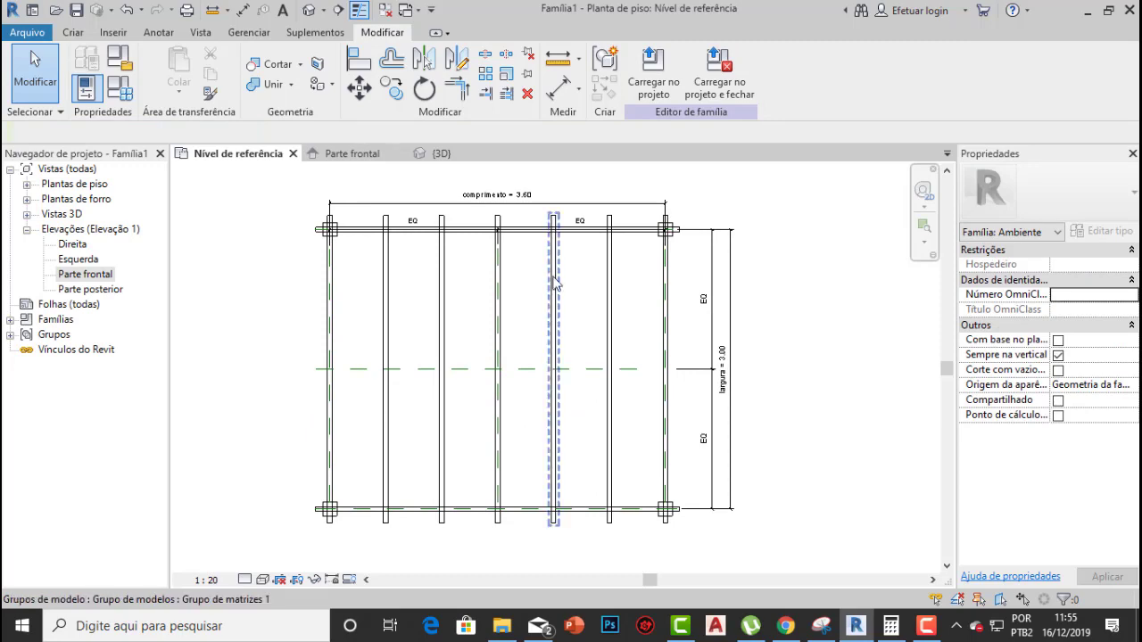
scroll(535, 196, "up", 1)
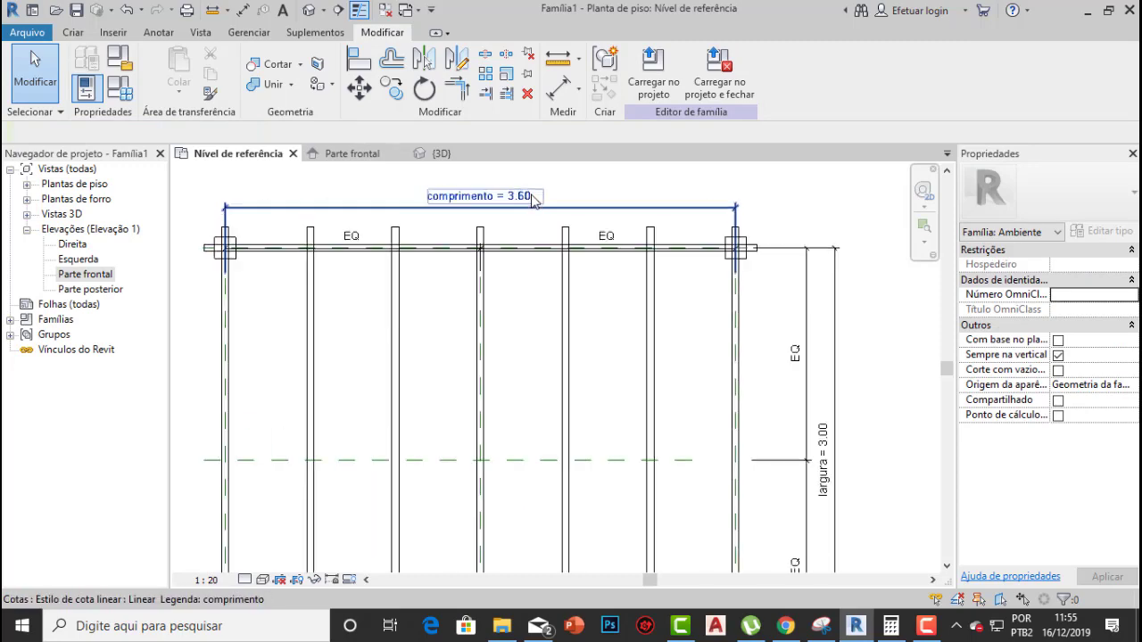
scroll(538, 207, "down", 2)
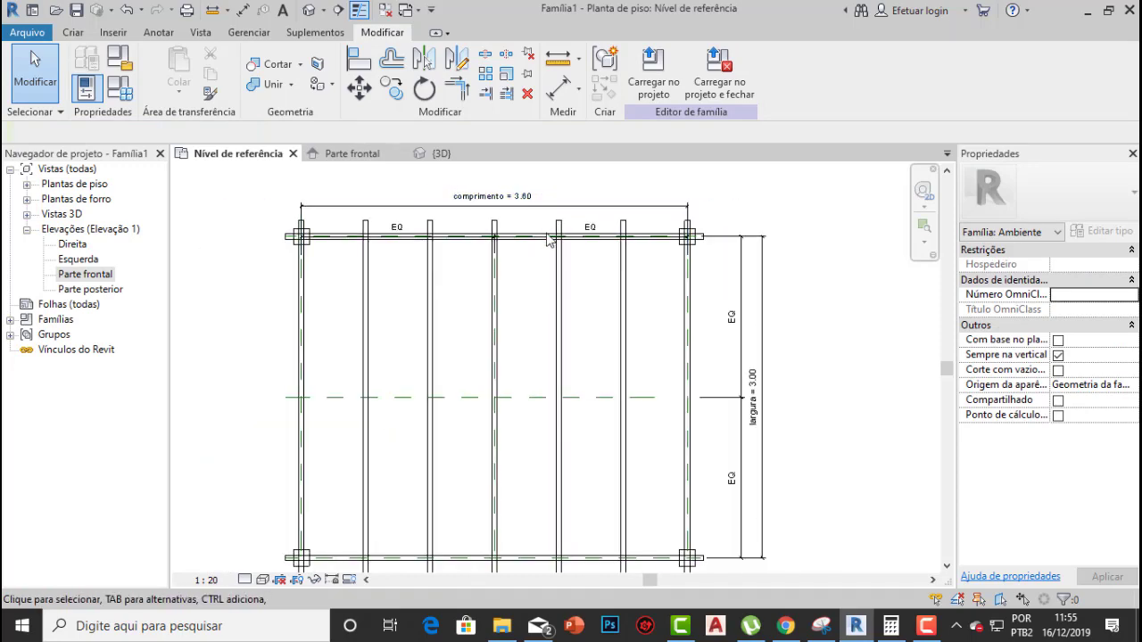
scroll(538, 232, "up", 1)
scroll(538, 244, "down", 1)
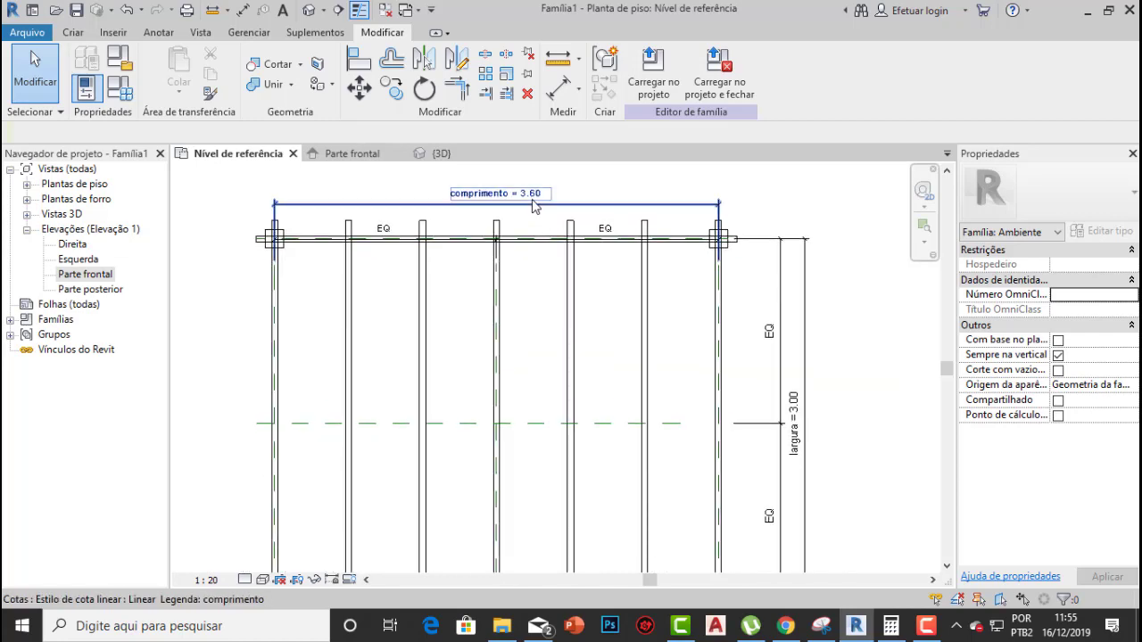
scroll(785, 398, "down", 1)
middle_click_drag(784, 398, 785, 385)
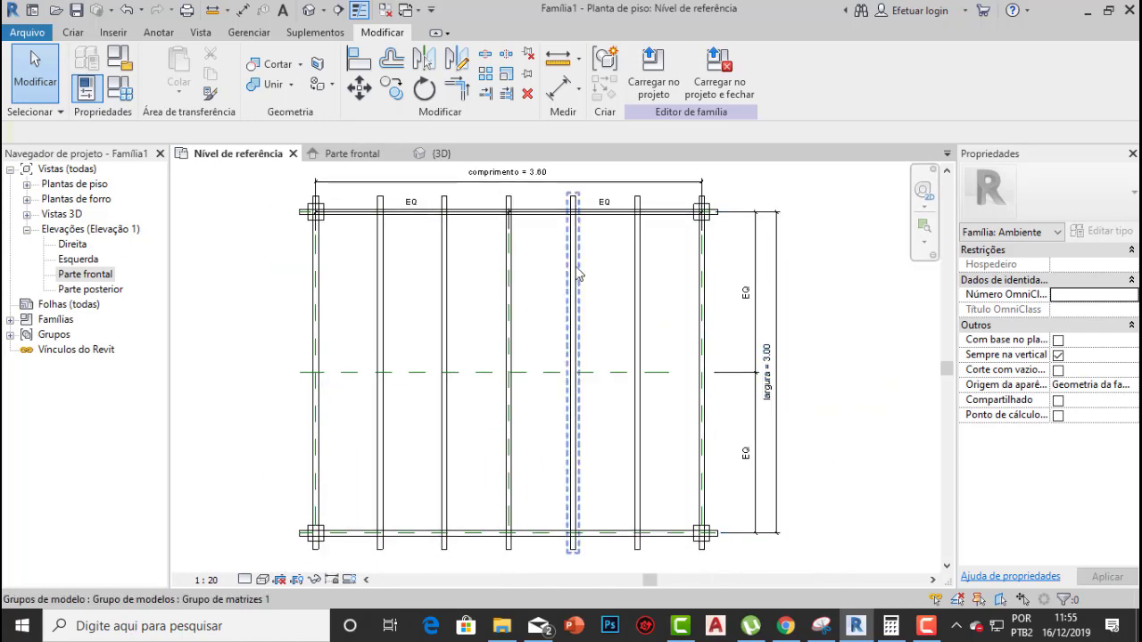
middle_click_drag(578, 274, 575, 289)
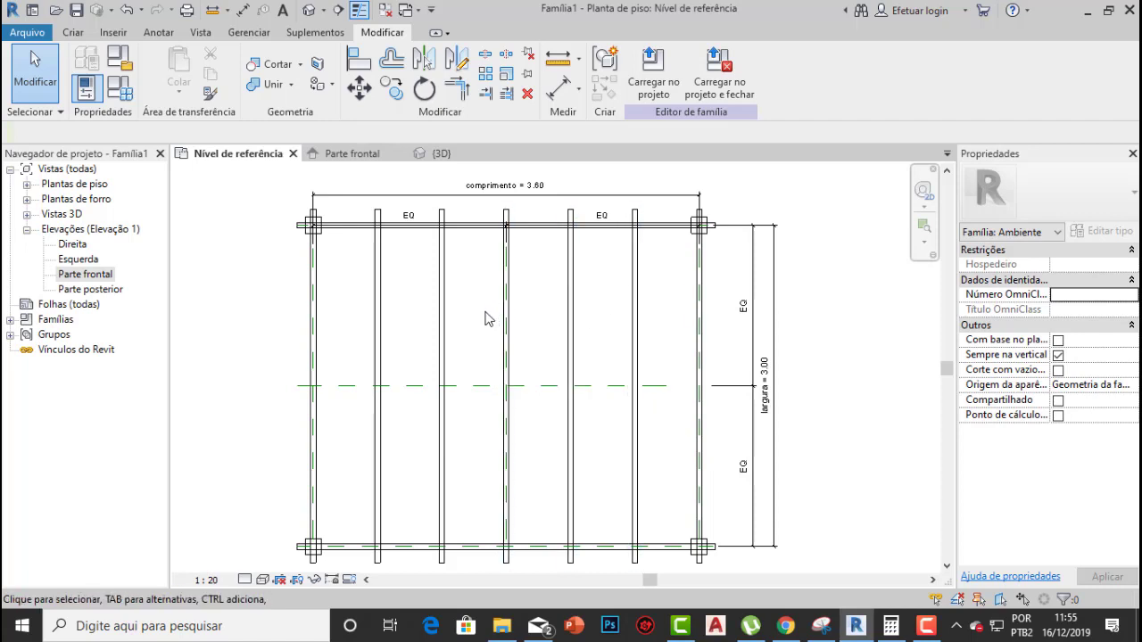
scroll(487, 319, "down", 1)
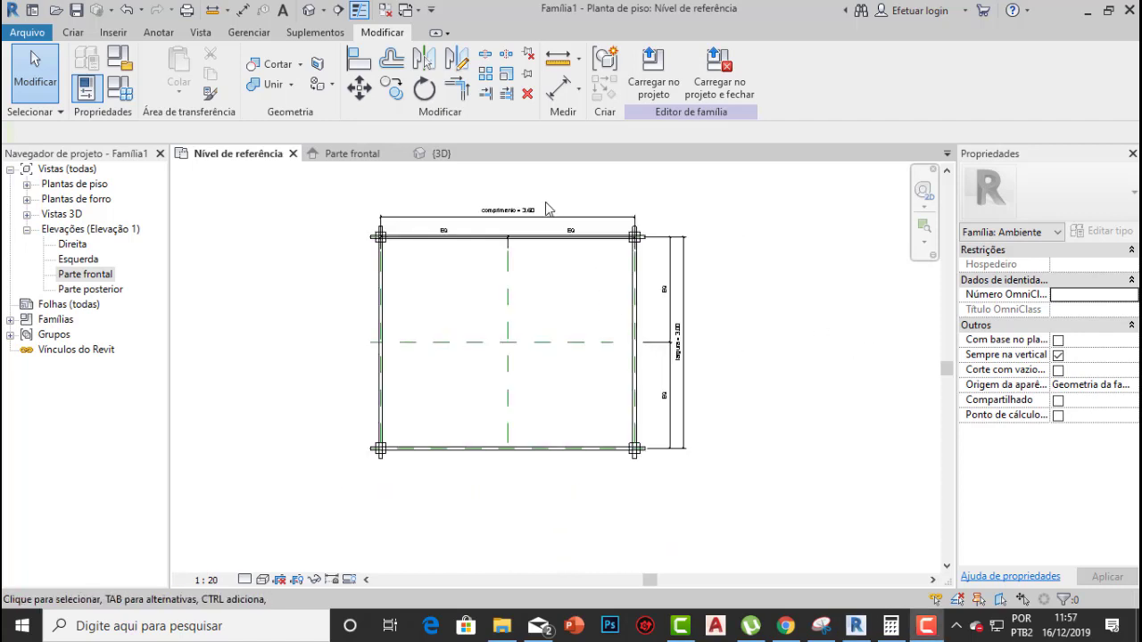
In the 3D view, label the cross-beam array's count with a new family type parameter named "Nºvigas"
left_click(437, 153)
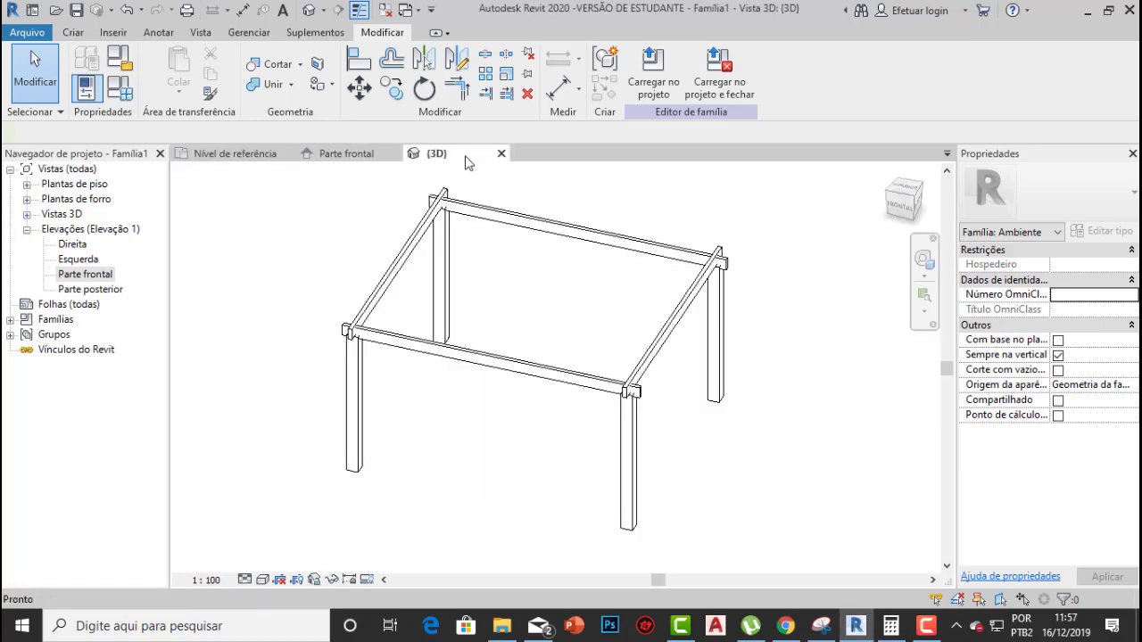
scroll(496, 214, "up", 1)
left_click(377, 256)
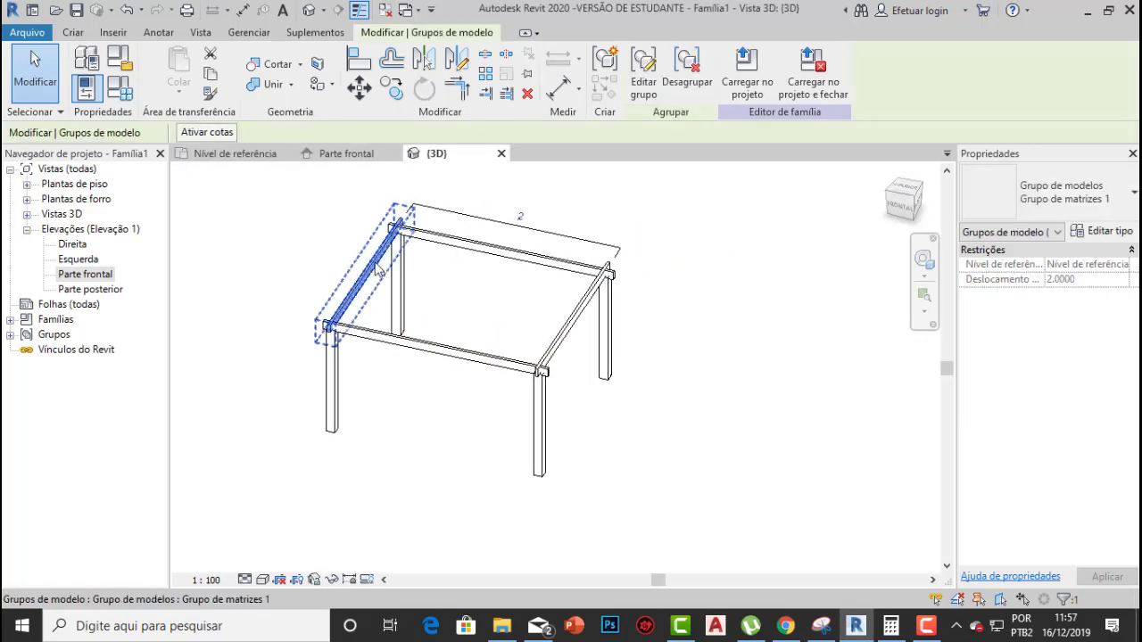
scroll(378, 256, "up", 1)
middle_click_drag(377, 256, 371, 274)
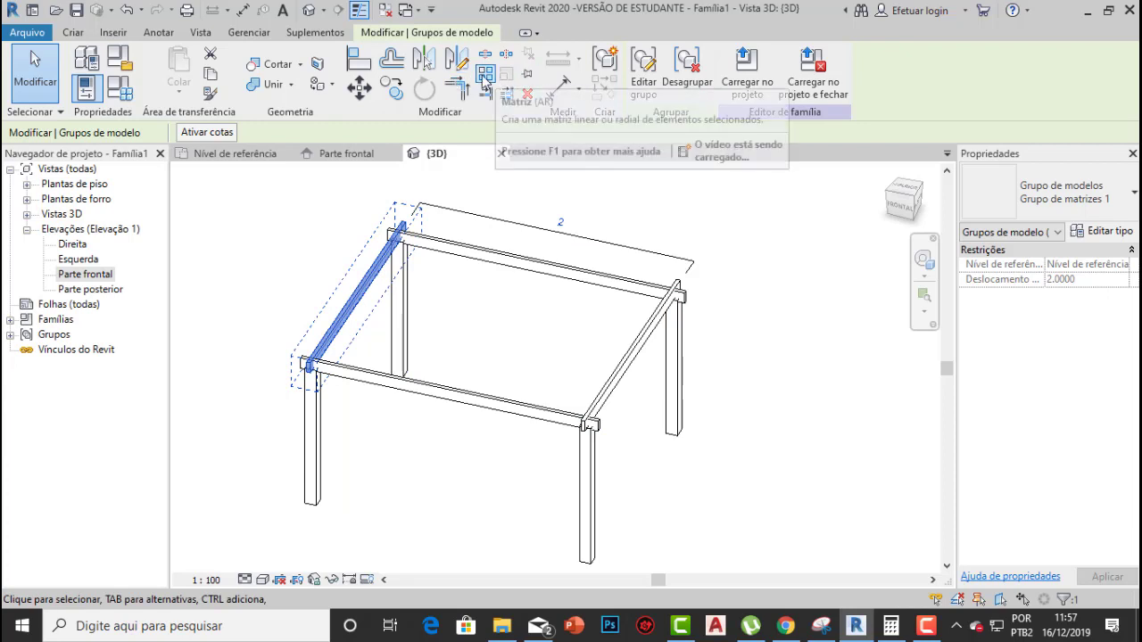
scroll(560, 236, "down", 1)
scroll(562, 268, "up", 1)
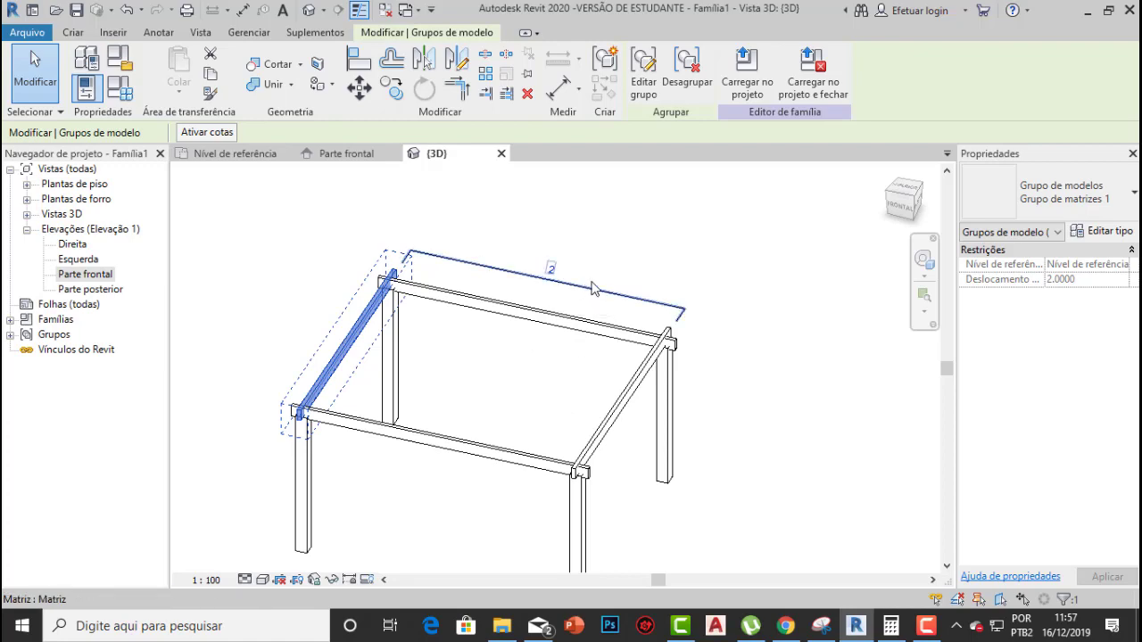
key("Escape")
left_click(371, 327)
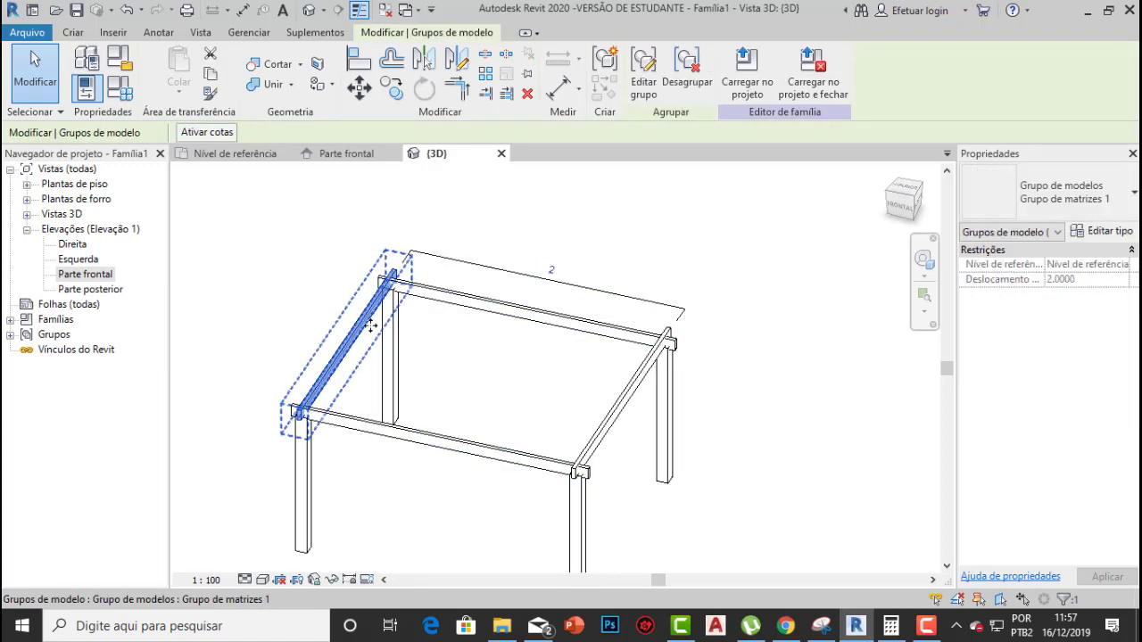
left_click(582, 294)
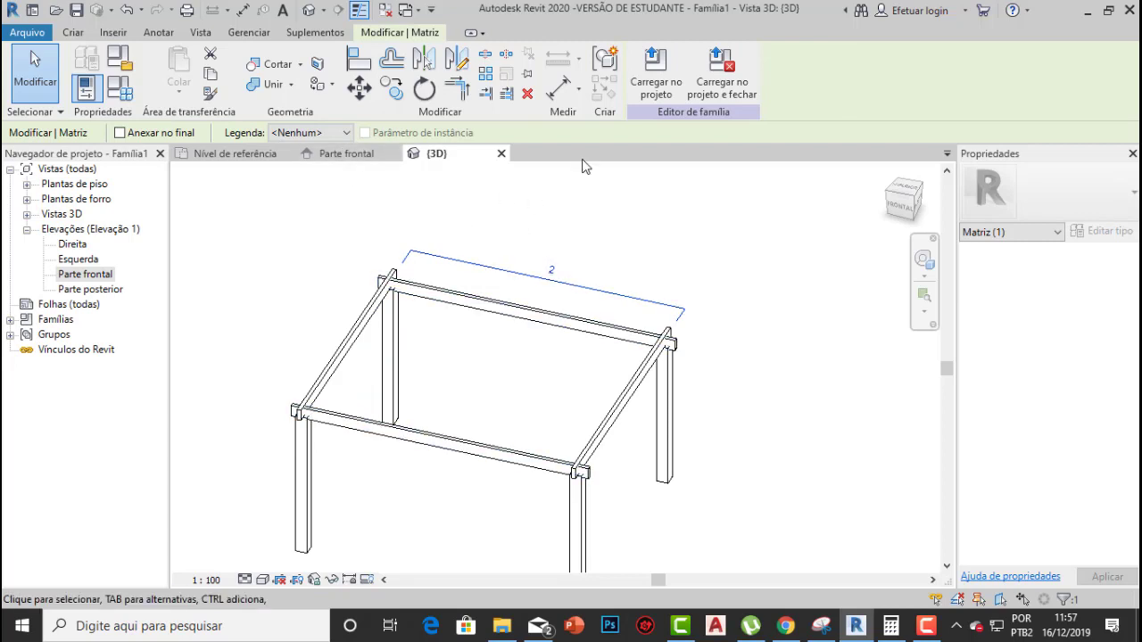
left_click(345, 132)
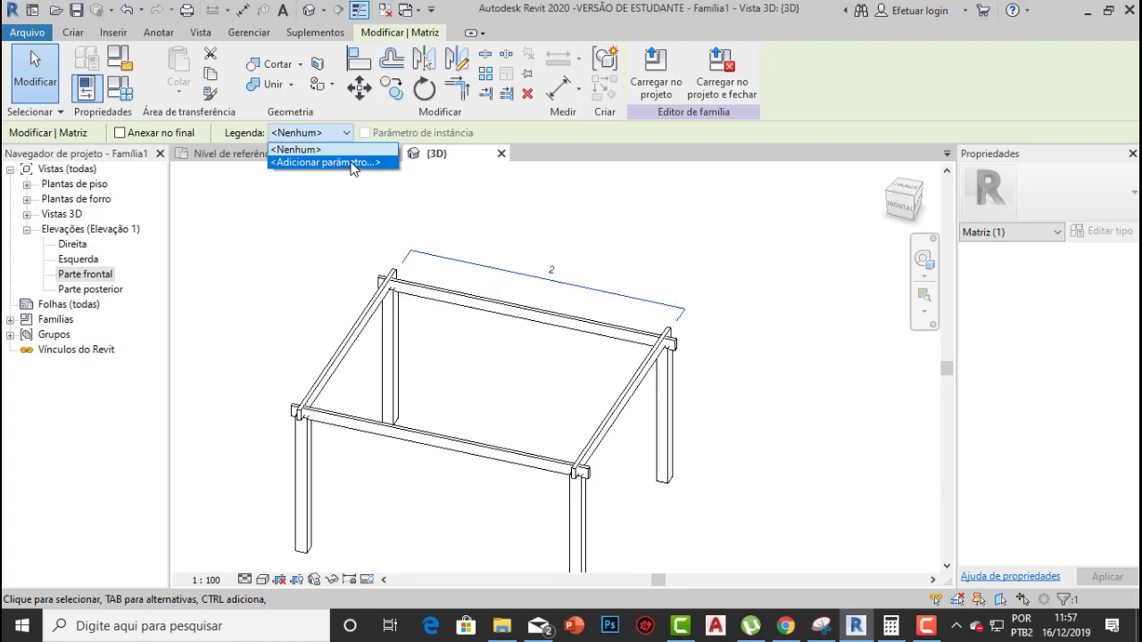
left_click(352, 163)
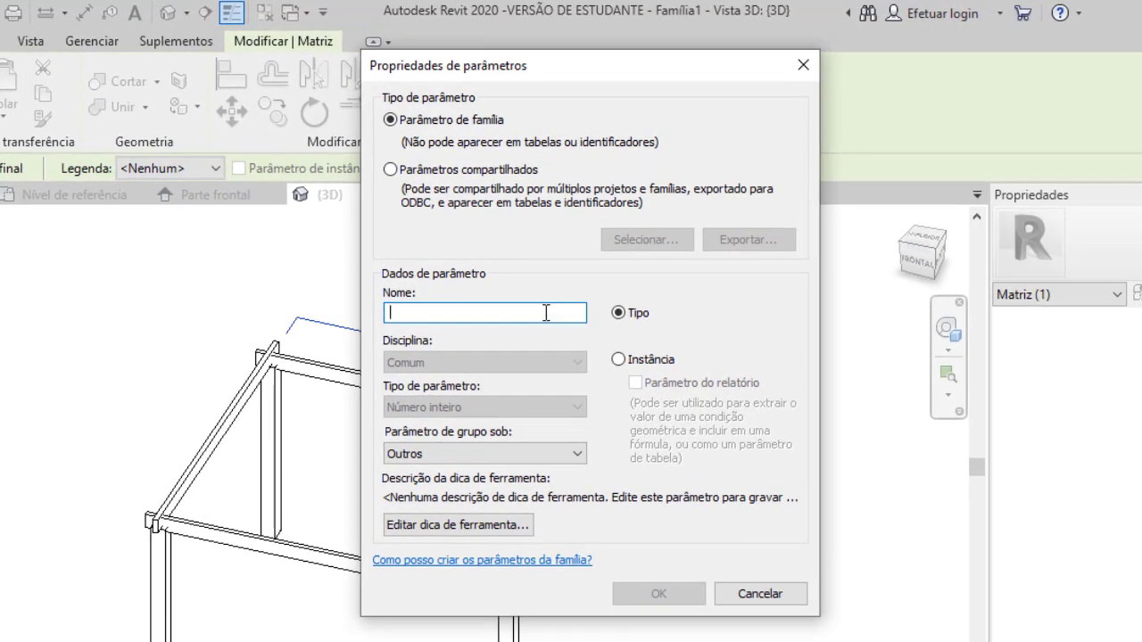
type("Nºvigas")
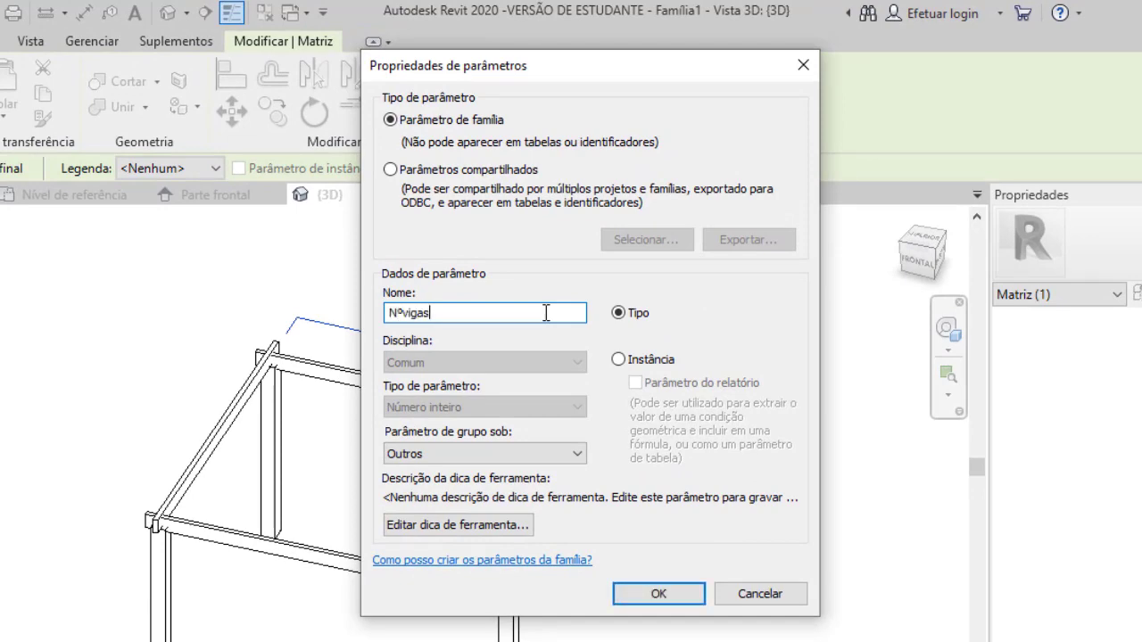
left_click(658, 593)
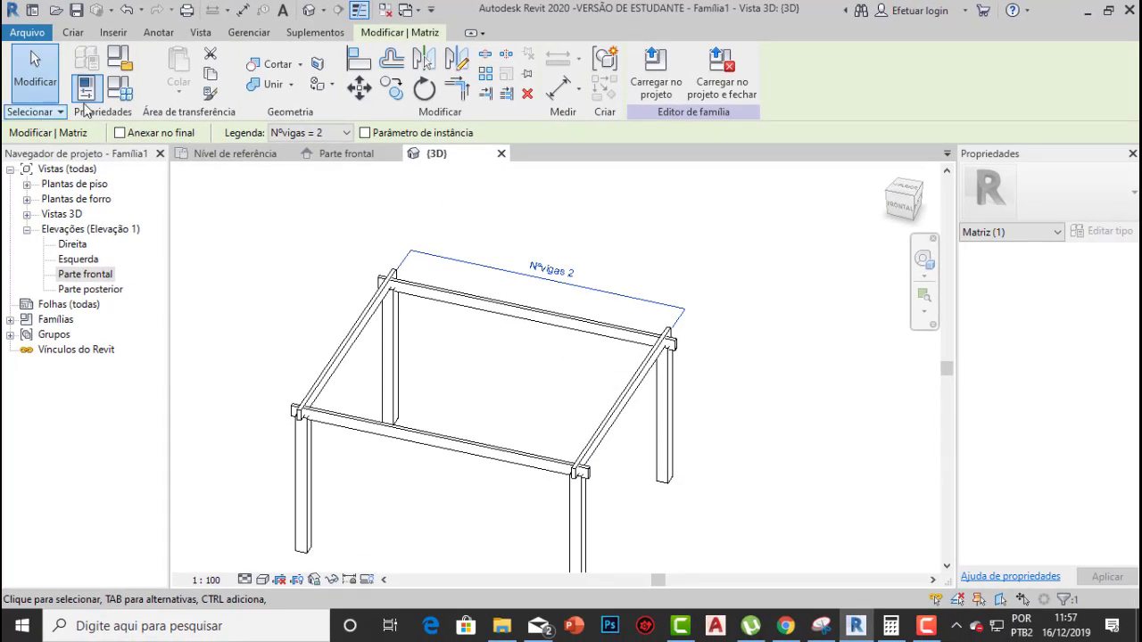
Test the "Nºvigas" parameter in the family types with 4 beams, and return it to 2
left_click(86, 88)
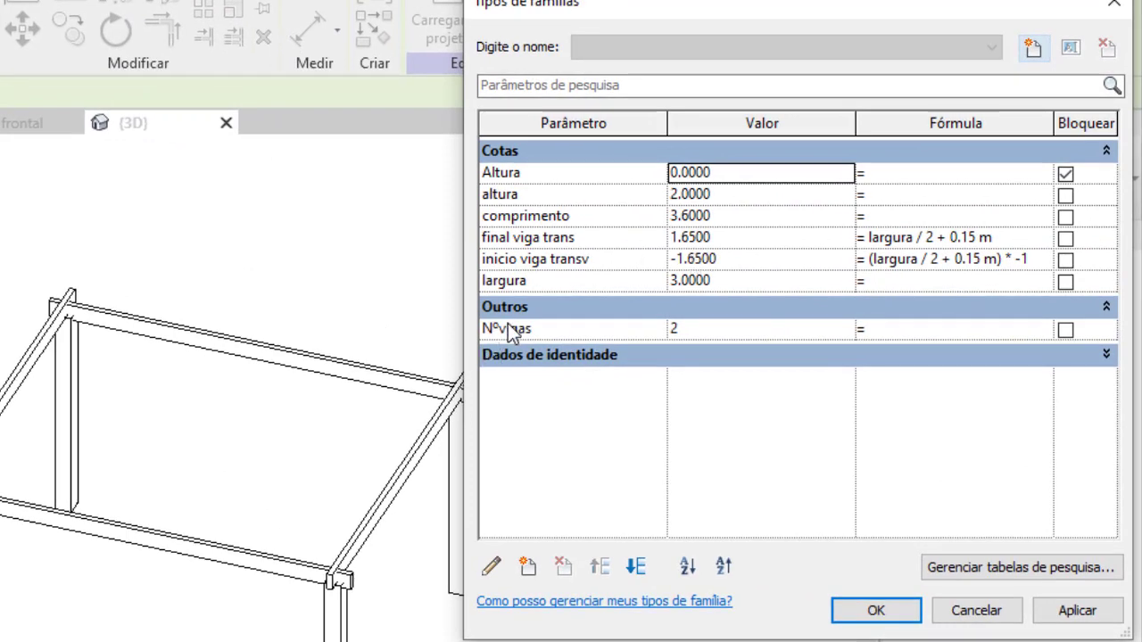
left_click_drag(680, 326, 648, 328)
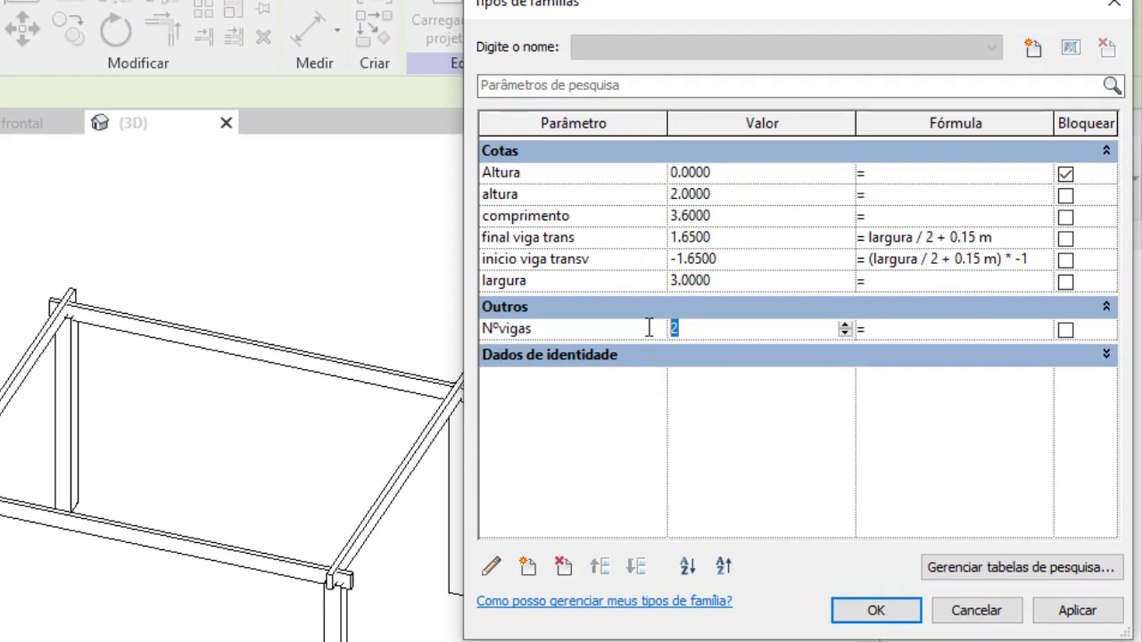
type("4")
left_click(1089, 615)
left_click(721, 327)
left_click_drag(721, 327, 574, 333)
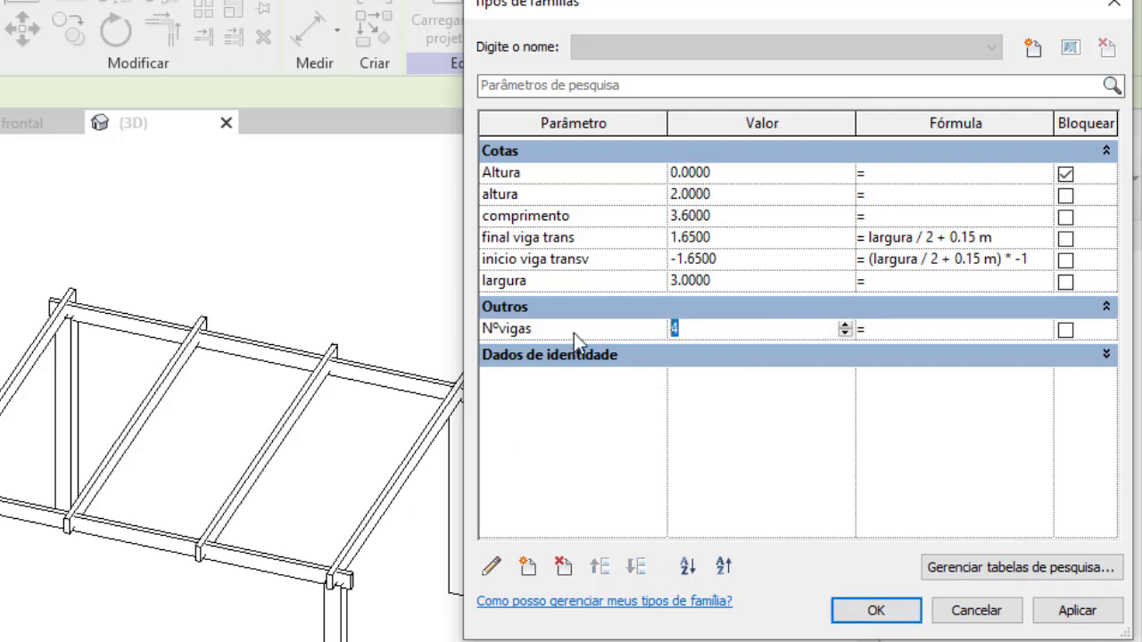
type("2")
left_click(1078, 612)
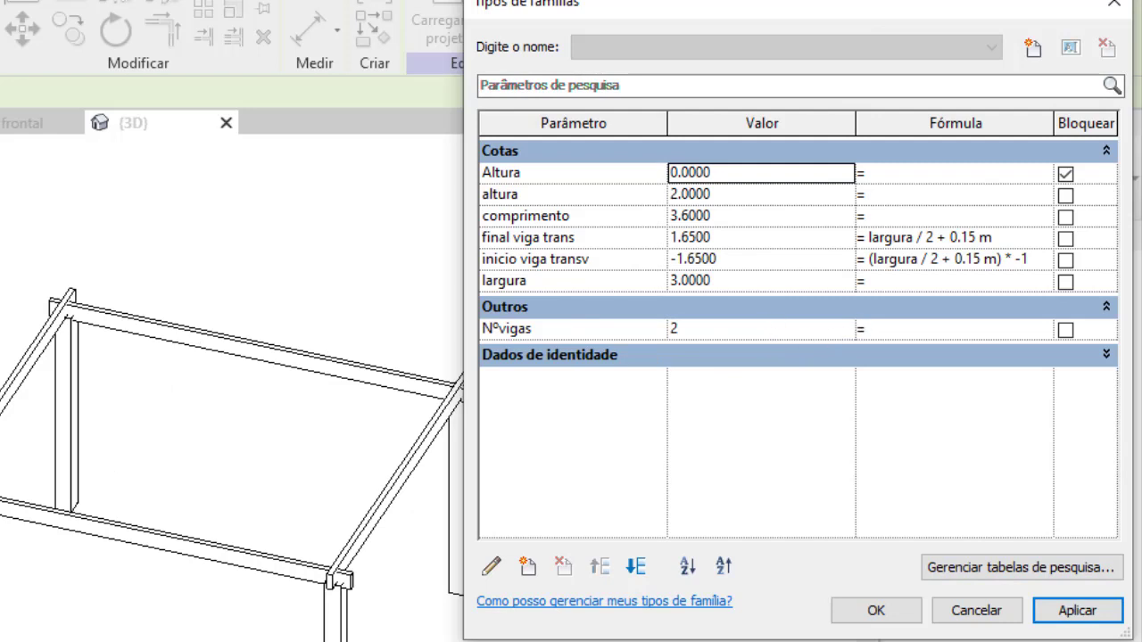
Give the "Nºvigas" parameter the formula comprimento / 0.6 m and apply it to the family
left_click_drag(717, 7, 632, 7)
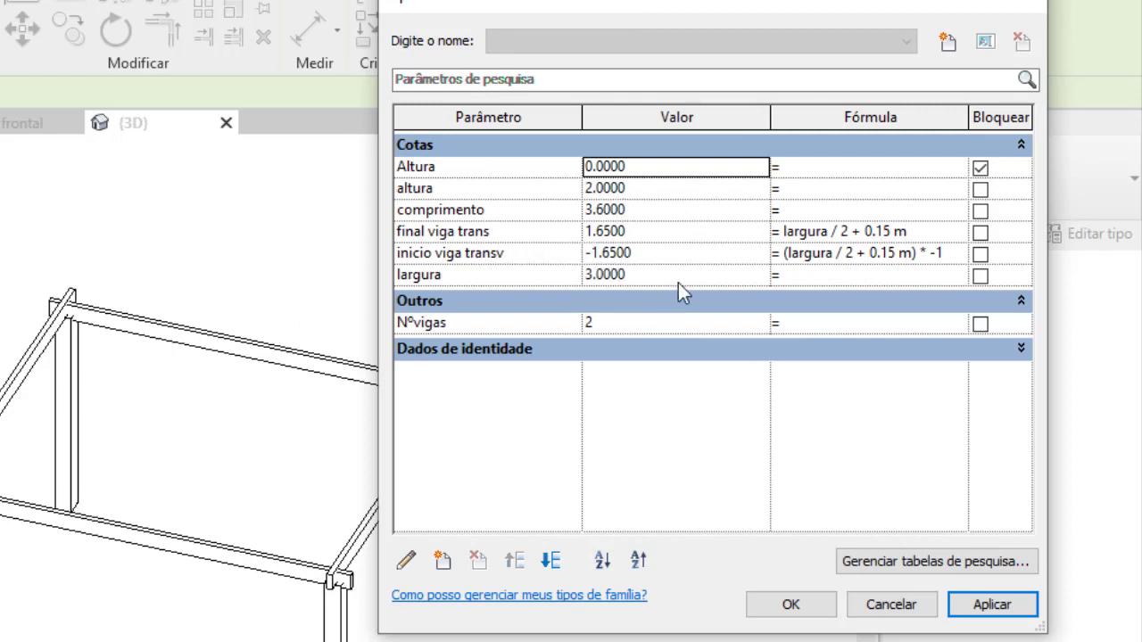
left_click(851, 324)
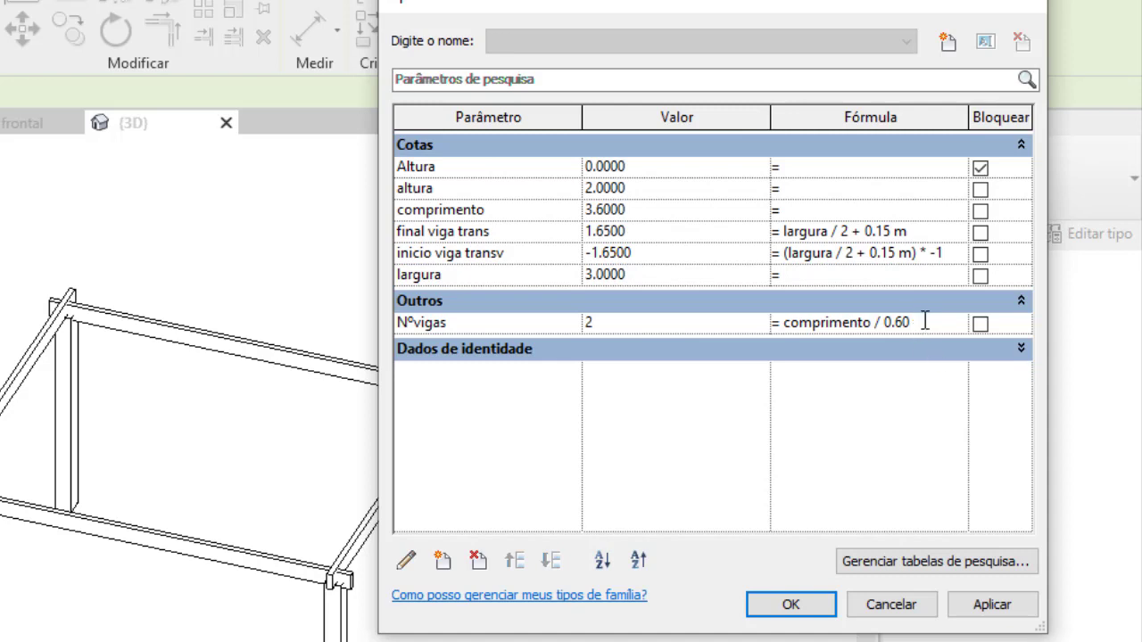
left_click_drag(925, 321, 885, 325)
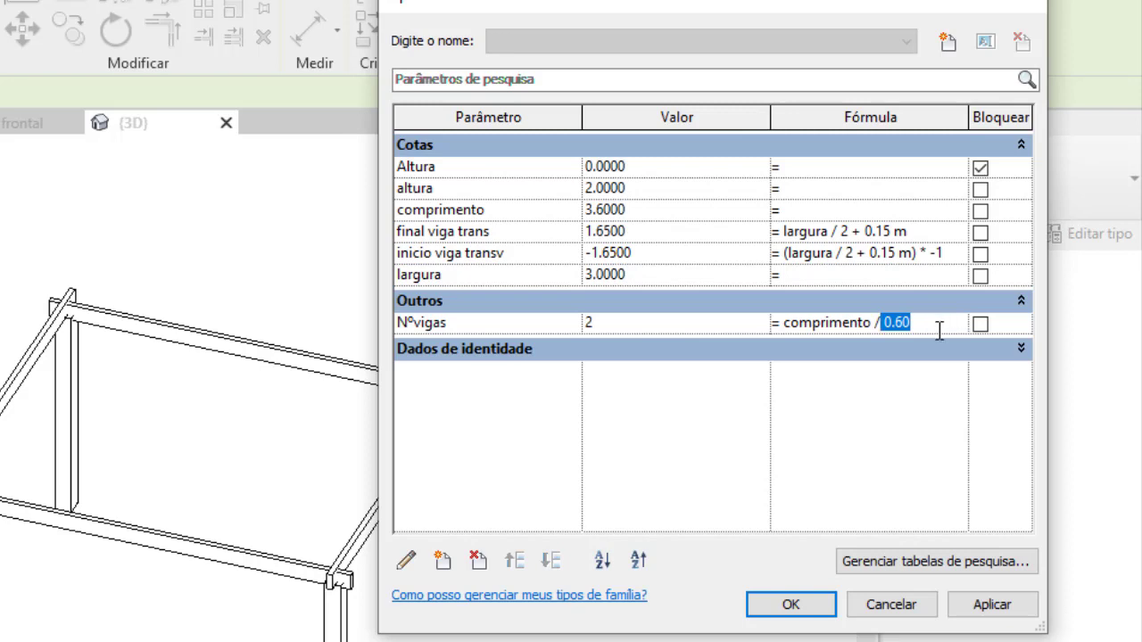
left_click_drag(909, 323, 884, 325)
key("Delete")
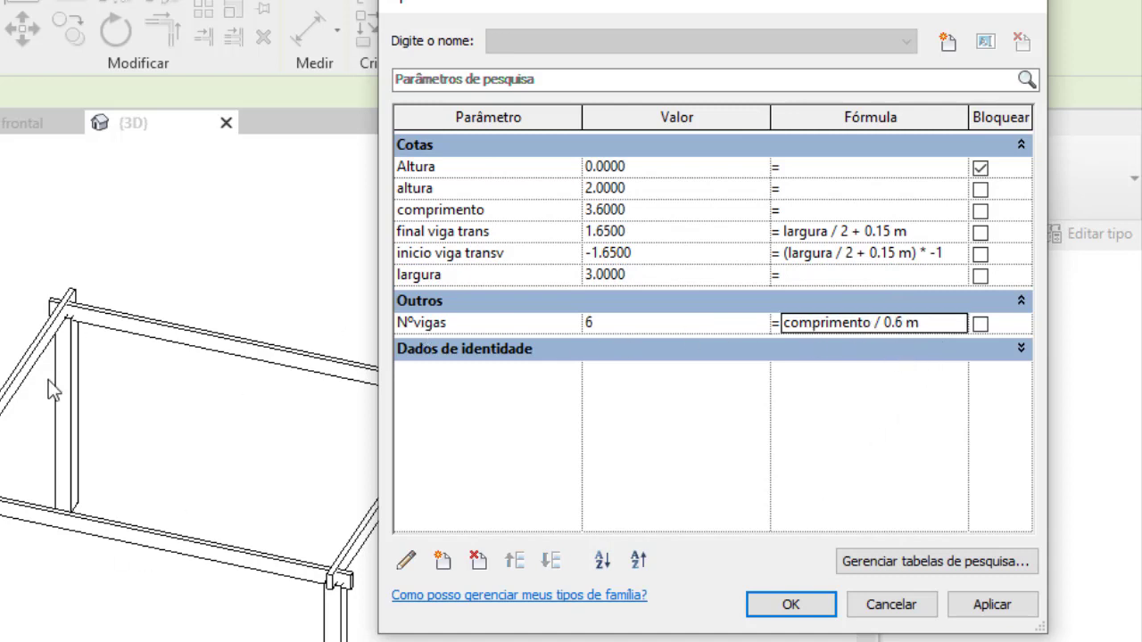
left_click(991, 607)
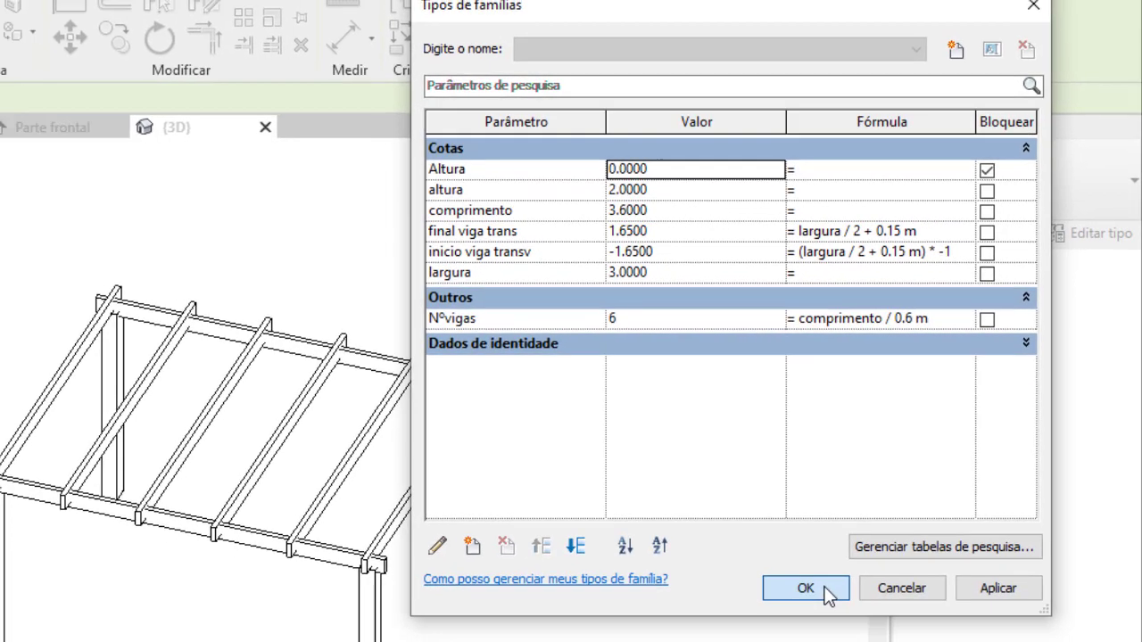
left_click(791, 605)
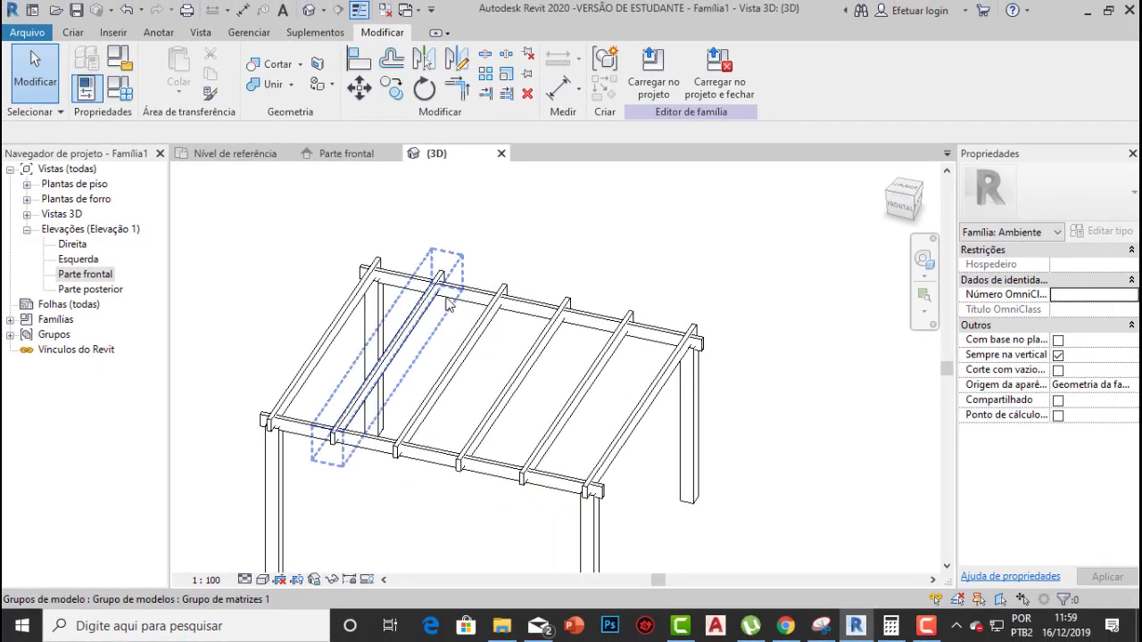
Examine the arrayed cross-beams in 3D and, in the Parte frontal elevation, how the first one sits over the pillar and main beam
scroll(459, 330, "down", 2)
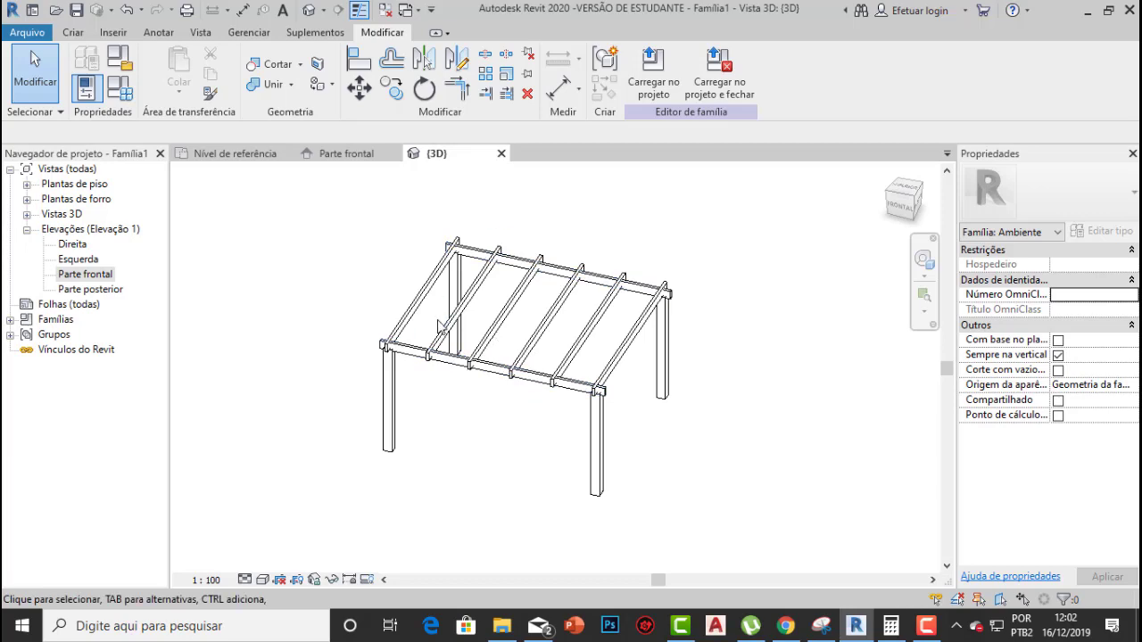
scroll(444, 326, "up", 3)
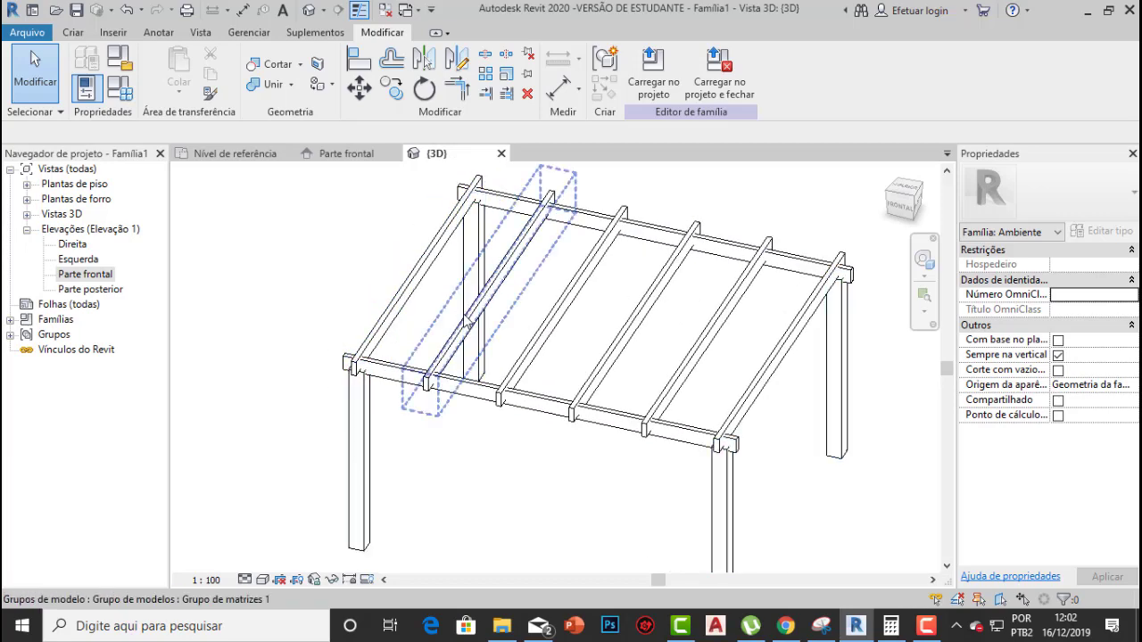
scroll(376, 410, "down", 1)
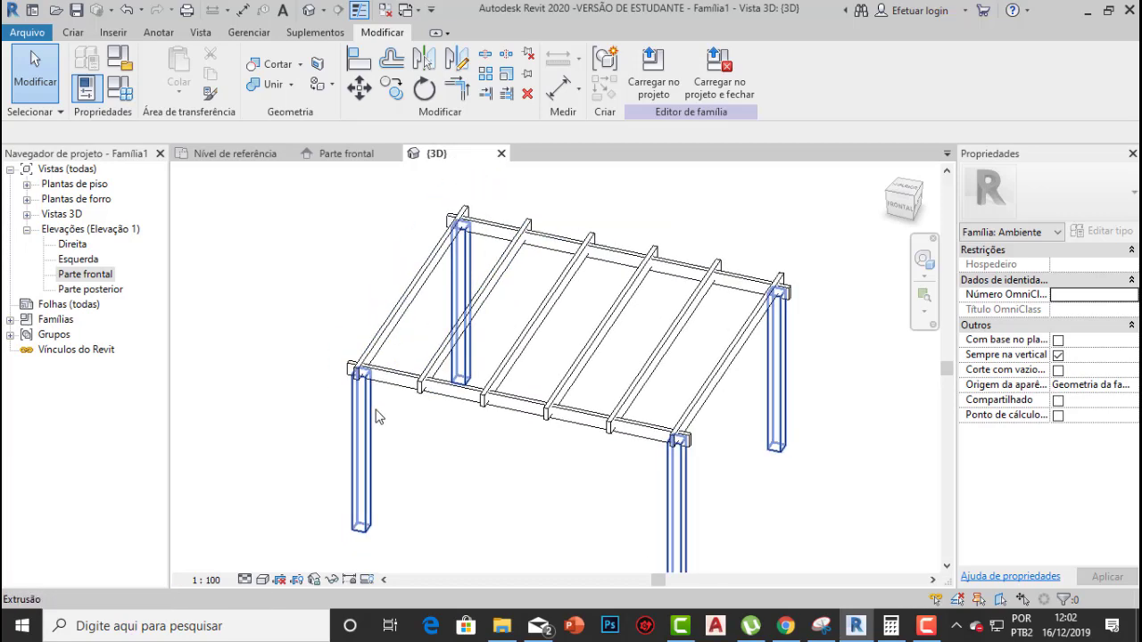
left_click(397, 317)
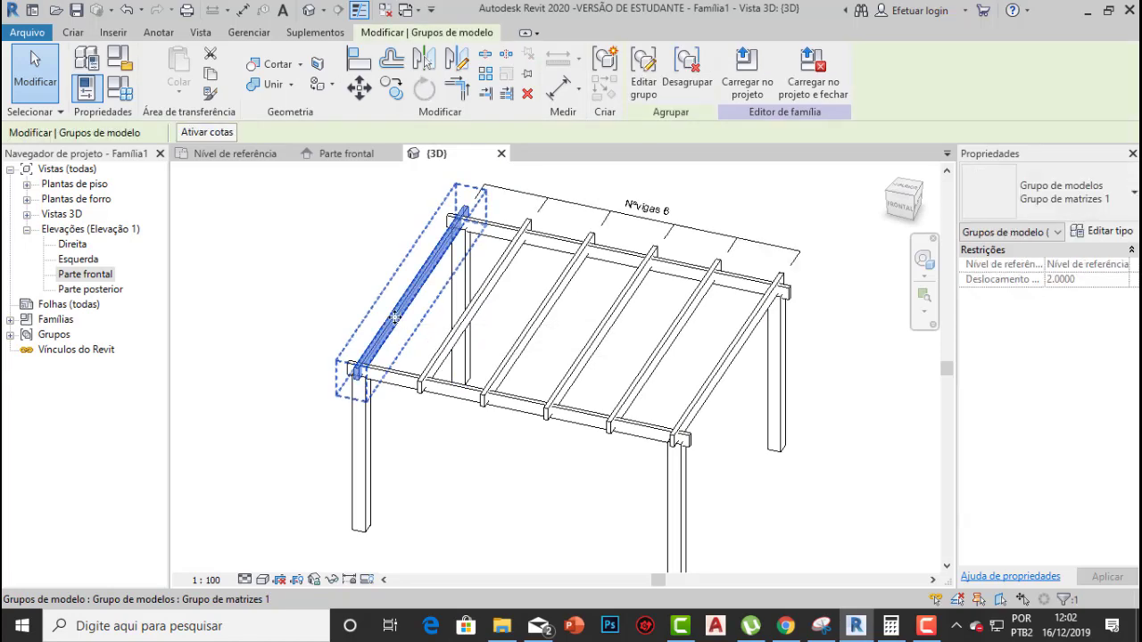
left_click(350, 153)
scroll(417, 322, "up", 6)
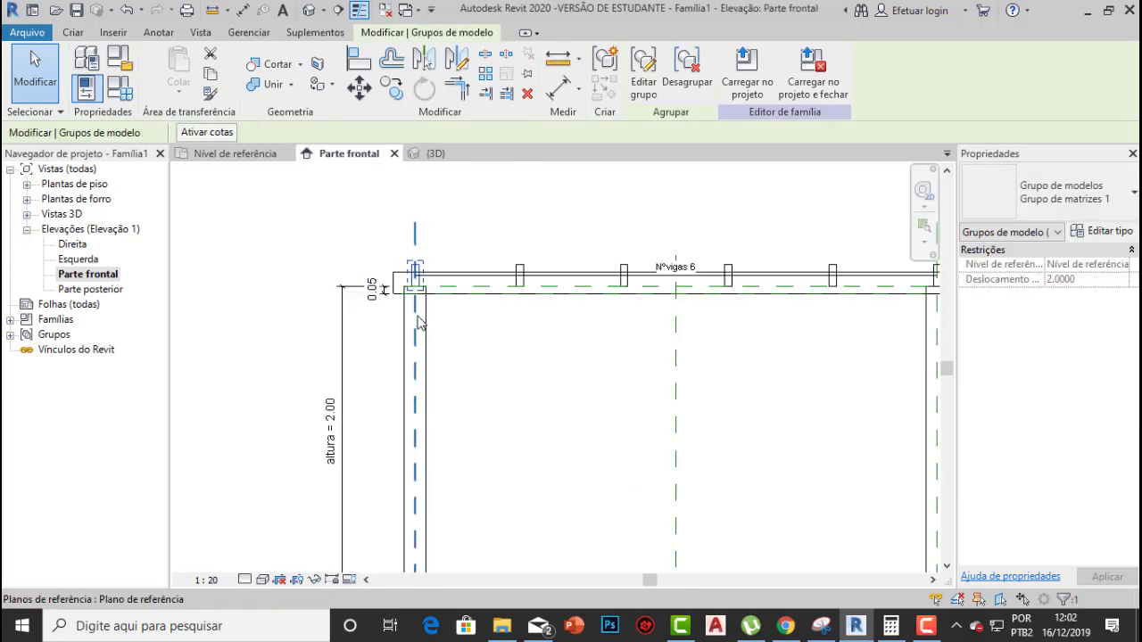
left_click(451, 229)
scroll(410, 290, "up", 7)
middle_click_drag(416, 276, 423, 302)
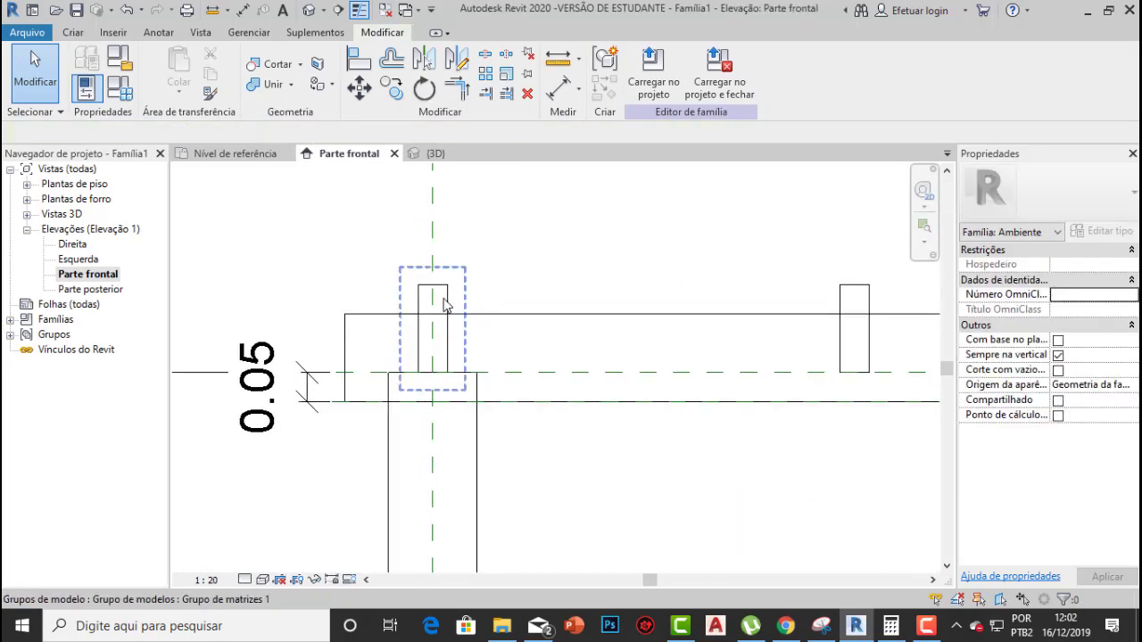
scroll(424, 189, "down", 2)
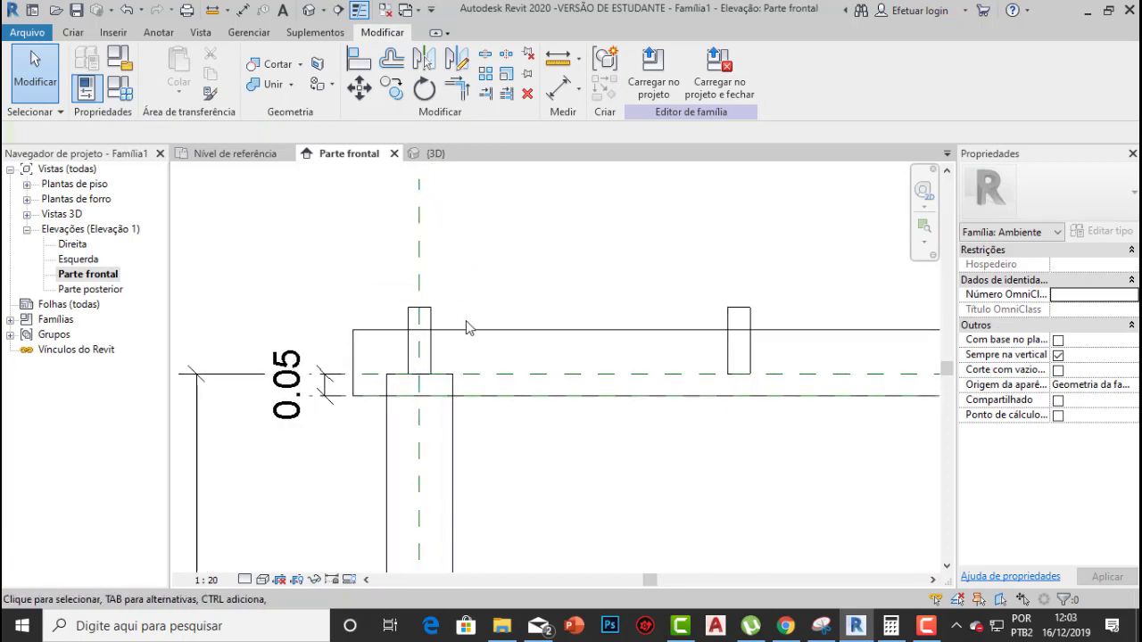
scroll(466, 321, "down", 2)
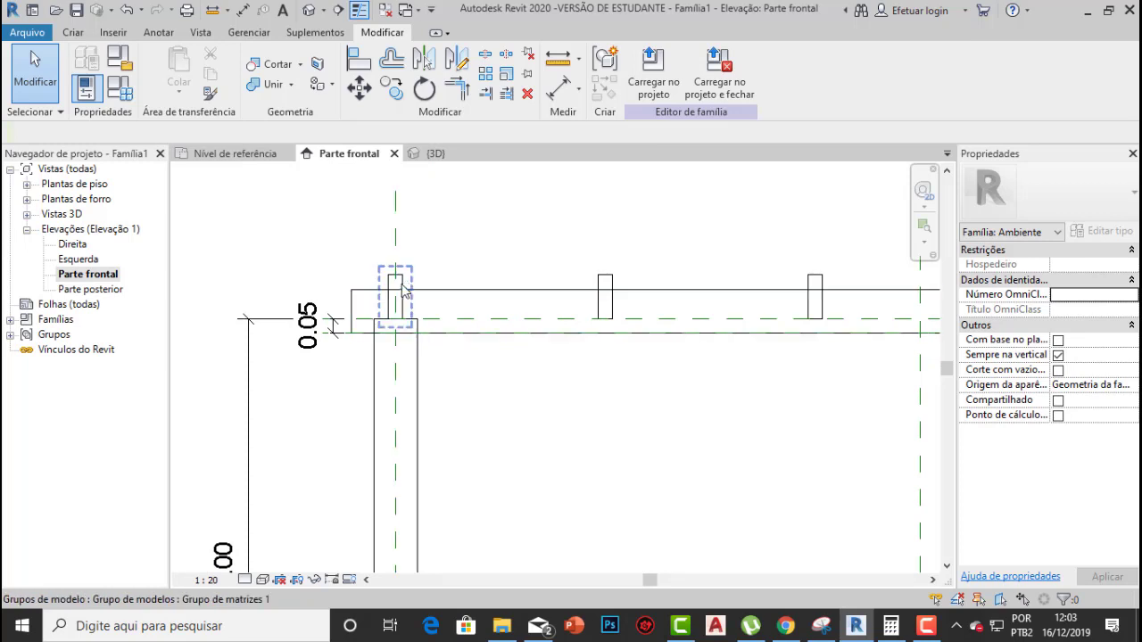
Examine how the cross-beams at both ends of the array sit over the end pillars in the Parte frontal elevation
scroll(629, 324, "down", 2)
scroll(775, 314, "up", 3)
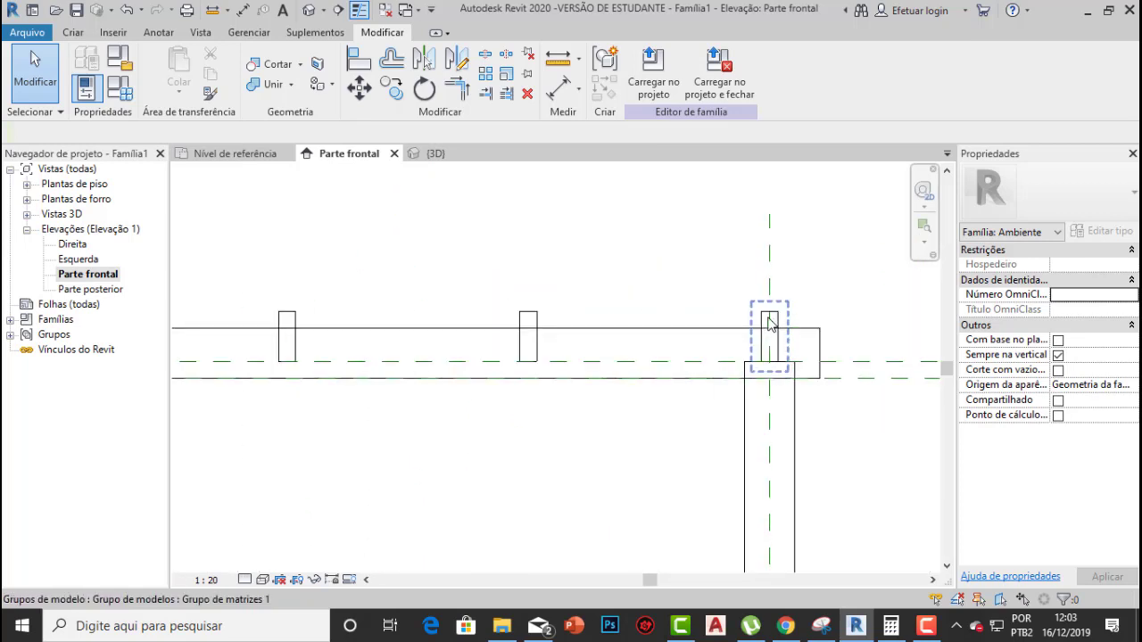
scroll(772, 325, "down", 2)
middle_click_drag(745, 329, 790, 311)
scroll(655, 313, "down", 1)
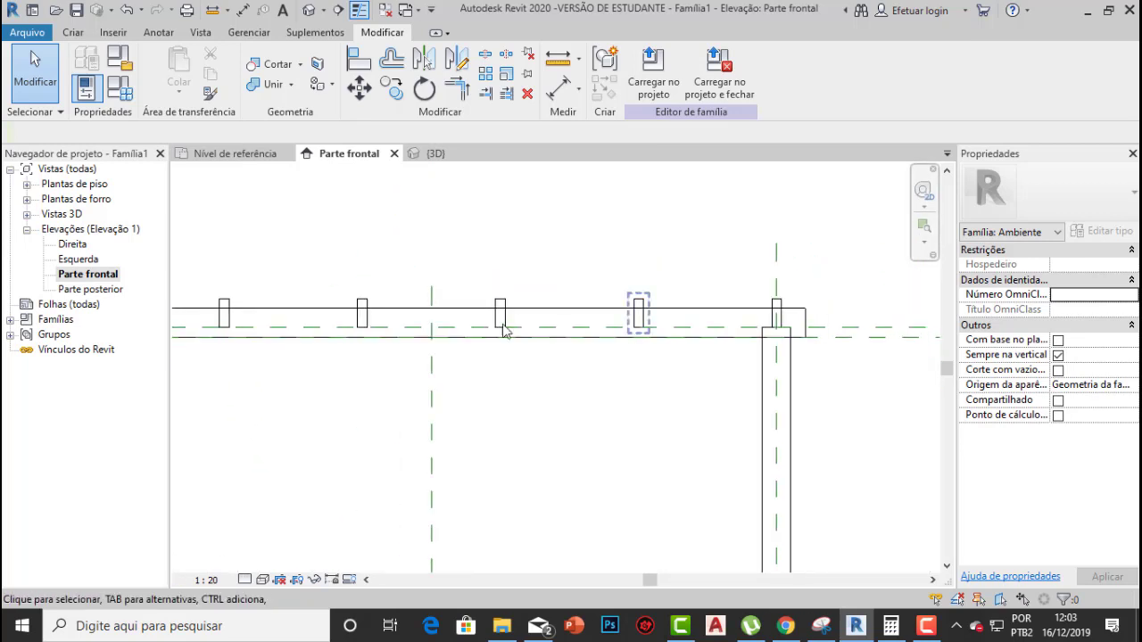
middle_click_drag(328, 312, 525, 286)
scroll(273, 328, "down", 1)
middle_click_drag(298, 334, 342, 333)
scroll(330, 284, "up", 5)
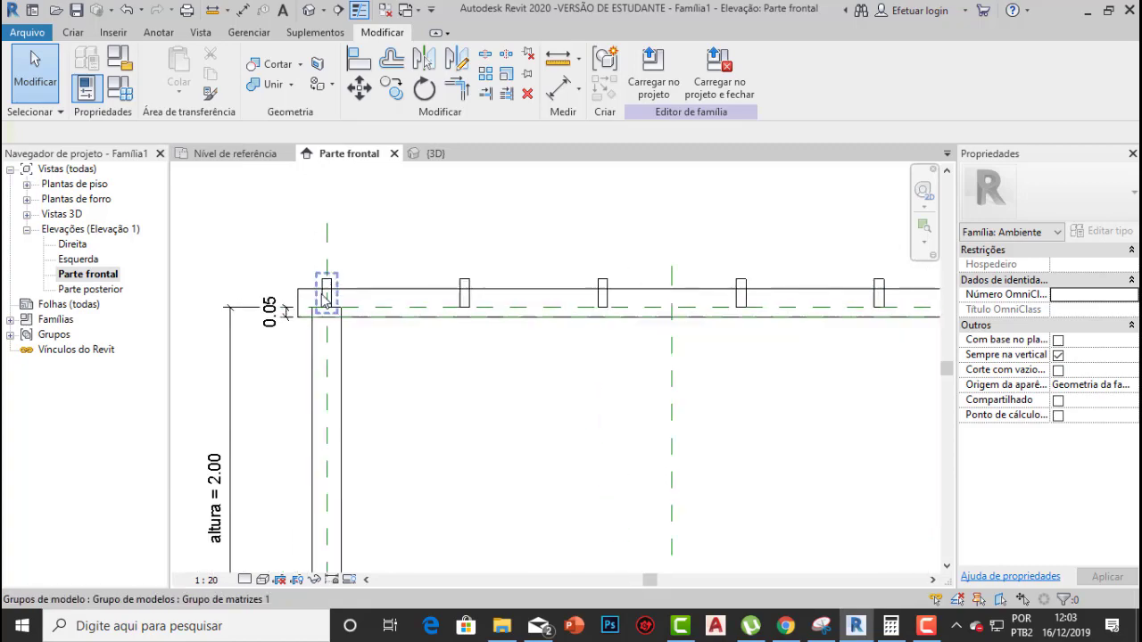
middle_click_drag(332, 278, 344, 287)
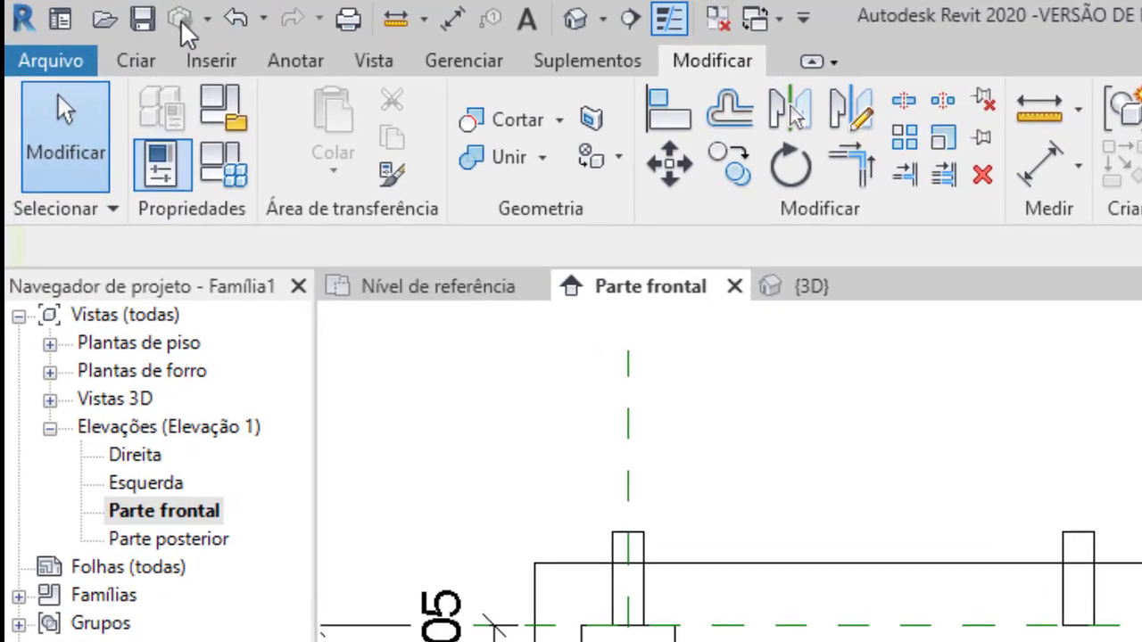
Dimension the distance between the first cross-beam's outer side face and its pillar's centre reference plane with an aligned dimension
left_click(451, 23)
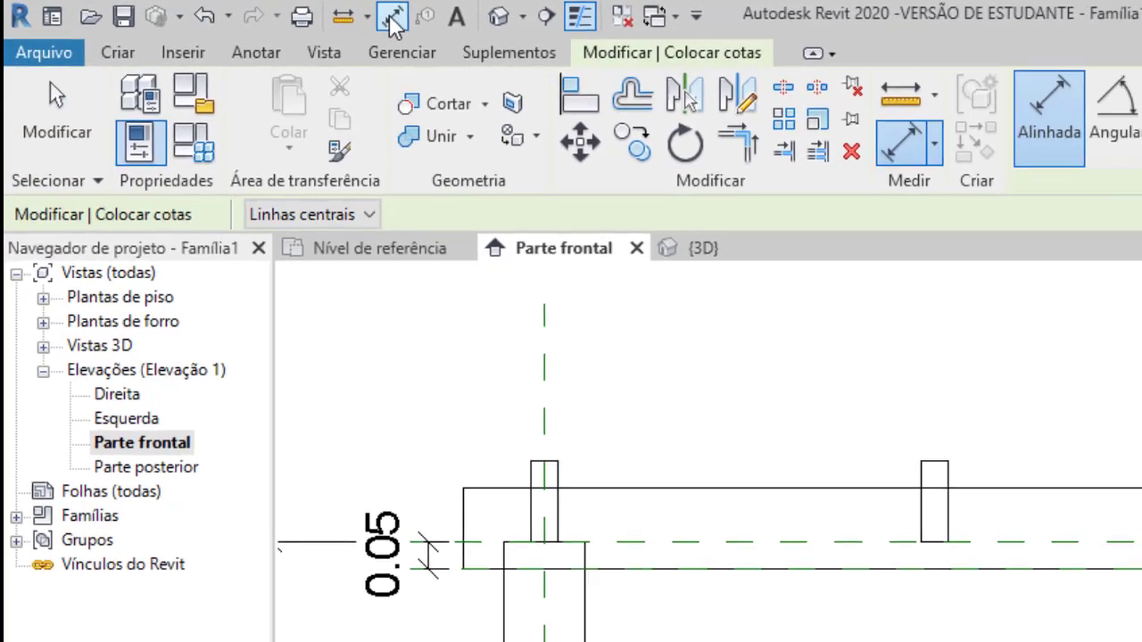
scroll(372, 288, "up", 1)
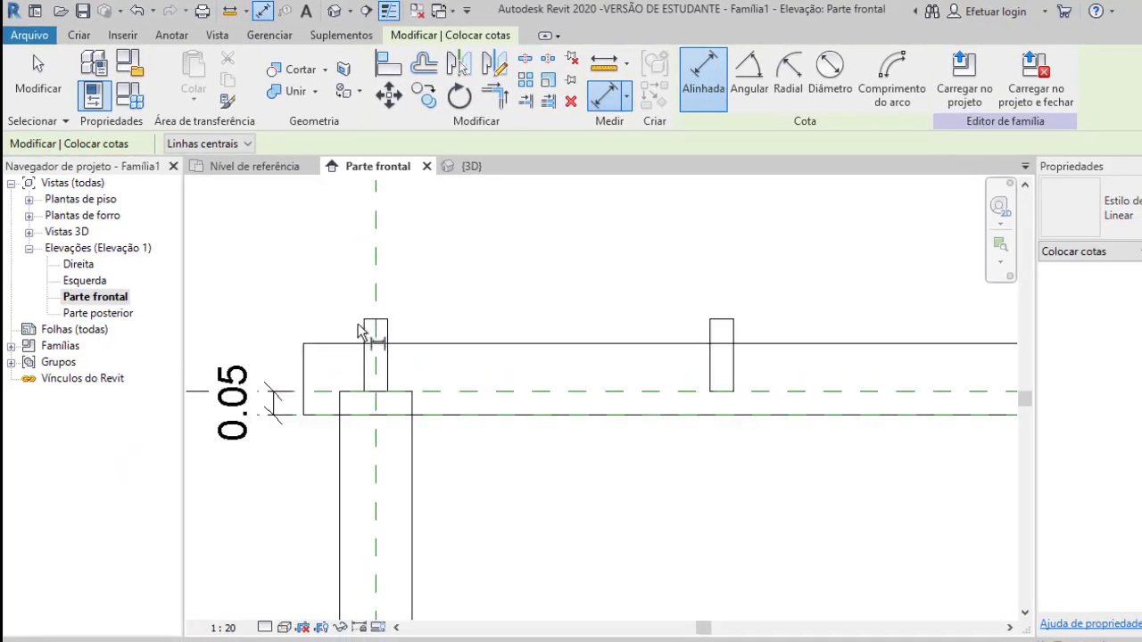
left_click(375, 250)
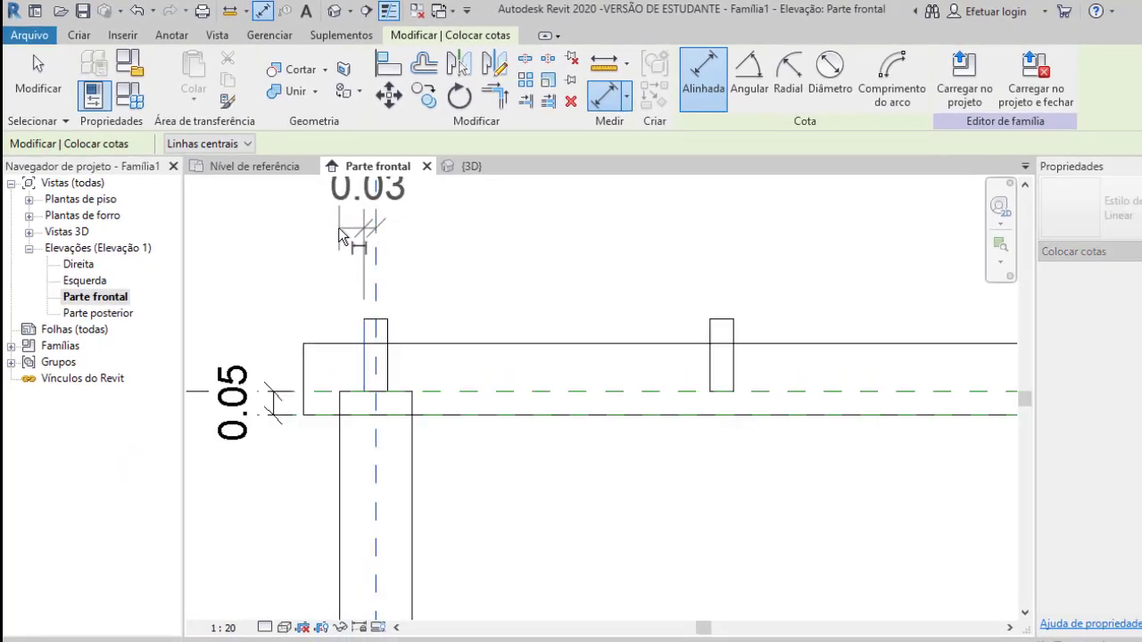
left_click(338, 227)
scroll(402, 262, "up", 2)
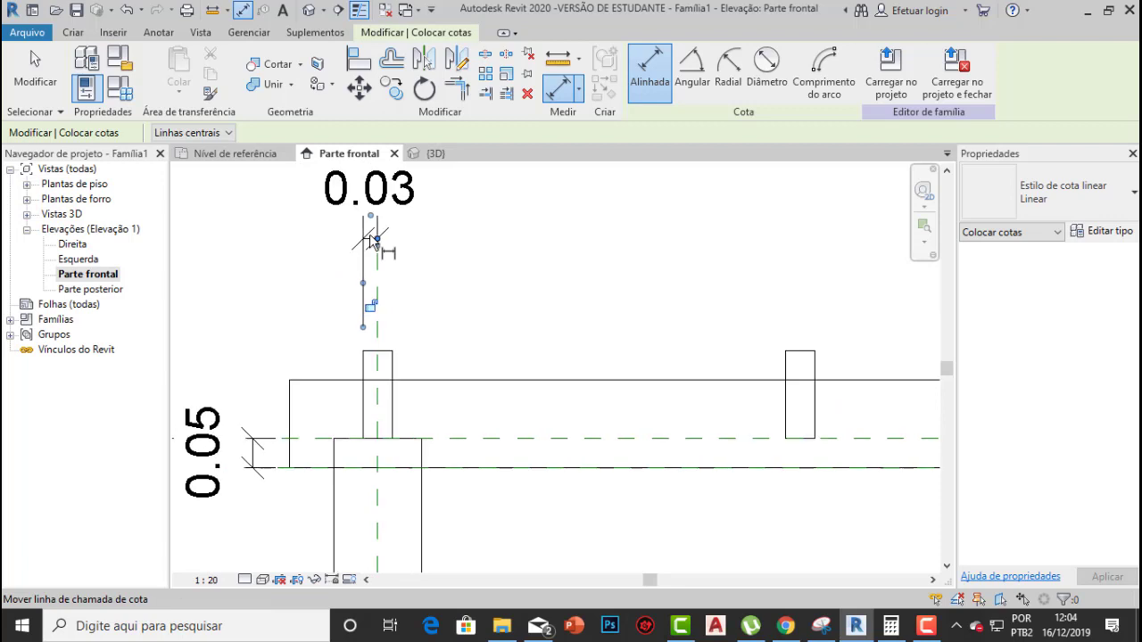
scroll(330, 249, "up", 1)
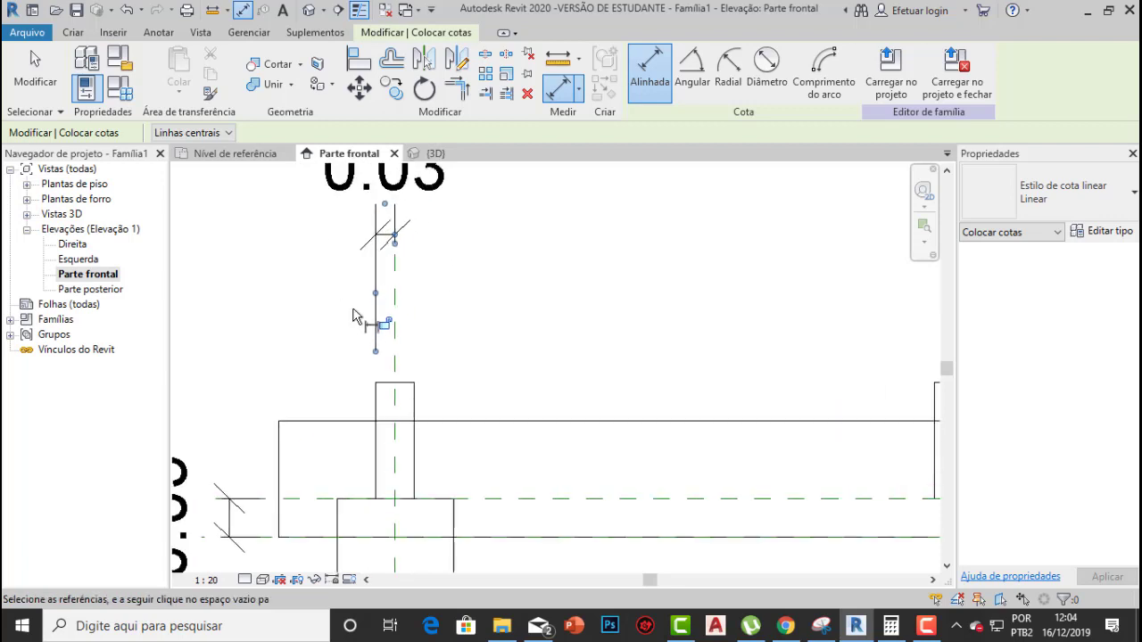
Dimension the last cross-beam's outer side face to the centre reference plane of the pillar at the opposite end
scroll(389, 331, "down", 3)
middle_click_drag(607, 339, 606, 381)
scroll(606, 382, "up", 3)
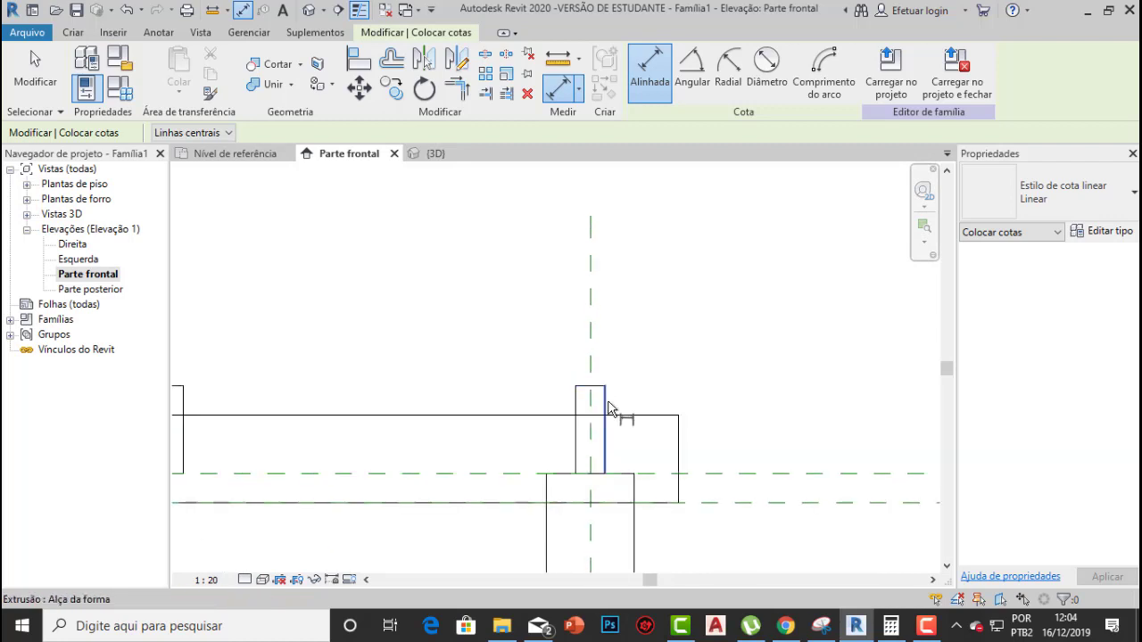
left_click(608, 408)
left_click(592, 357)
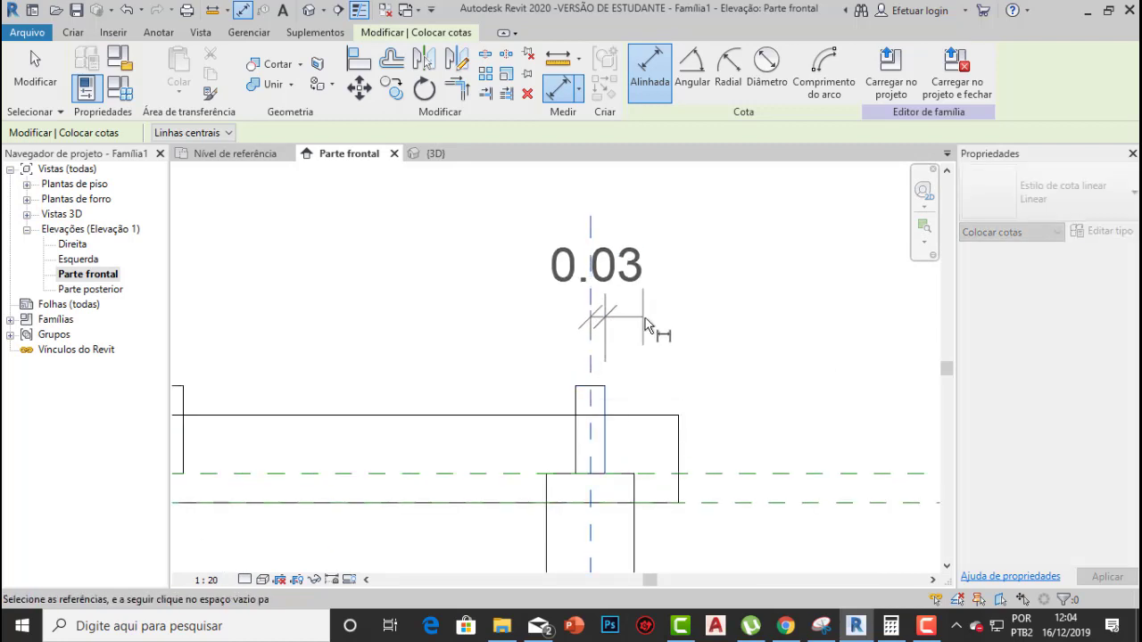
left_click(646, 326)
scroll(618, 346, "down", 3)
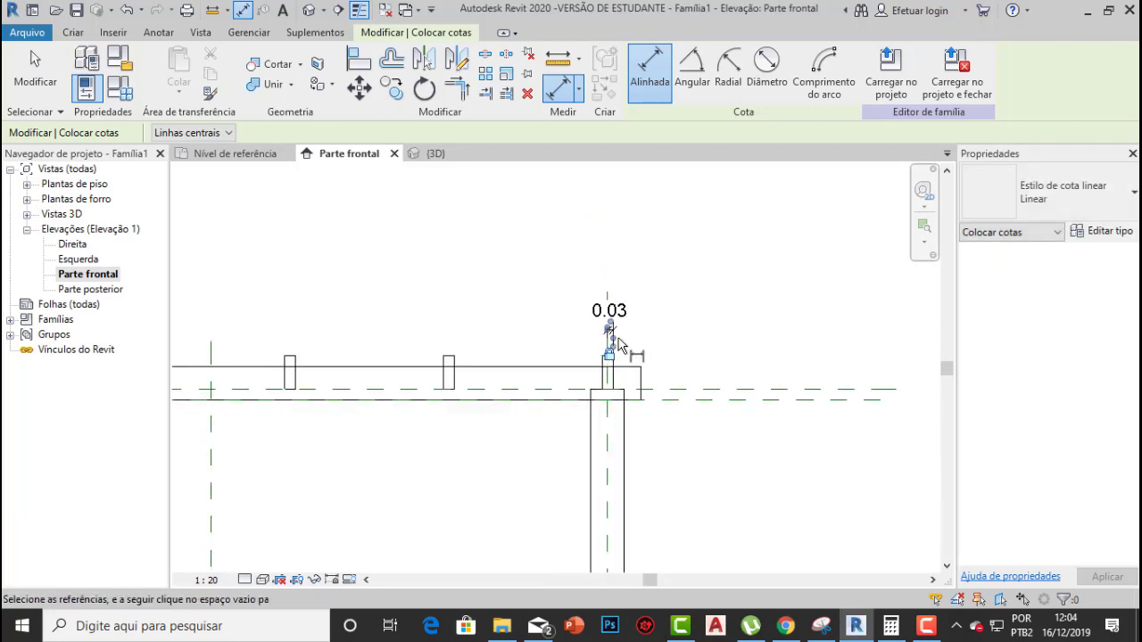
key("Escape")
key("Escape")
scroll(543, 357, "down", 5)
In the 3D view, set the "comprimento" parameter to 5 in the family types and apply it to test the array
left_click(431, 154)
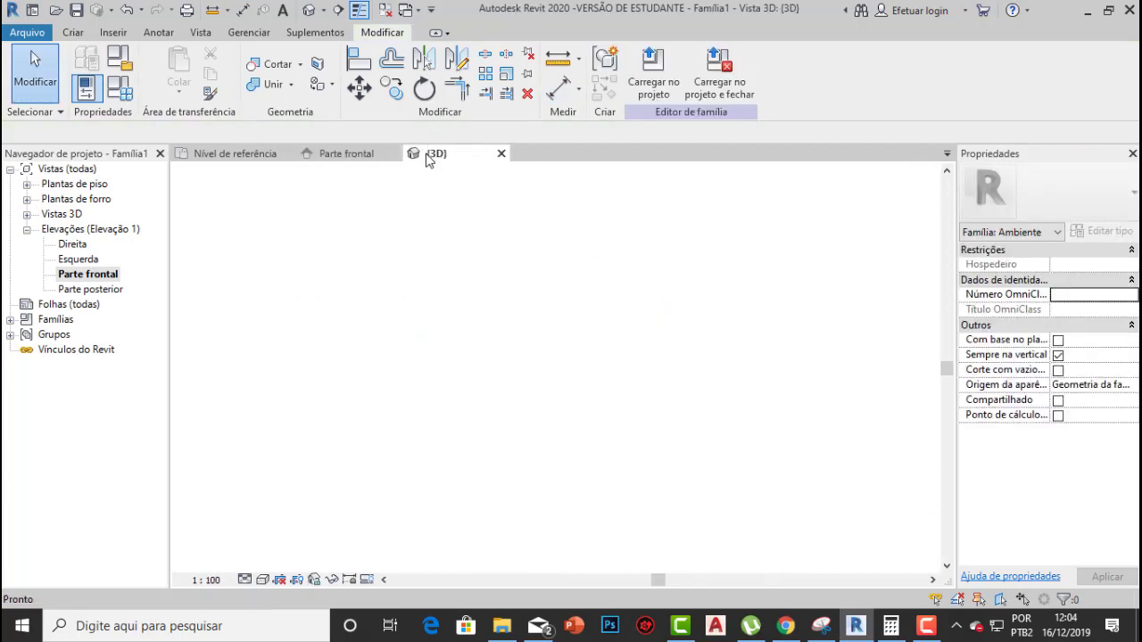
left_click(119, 88)
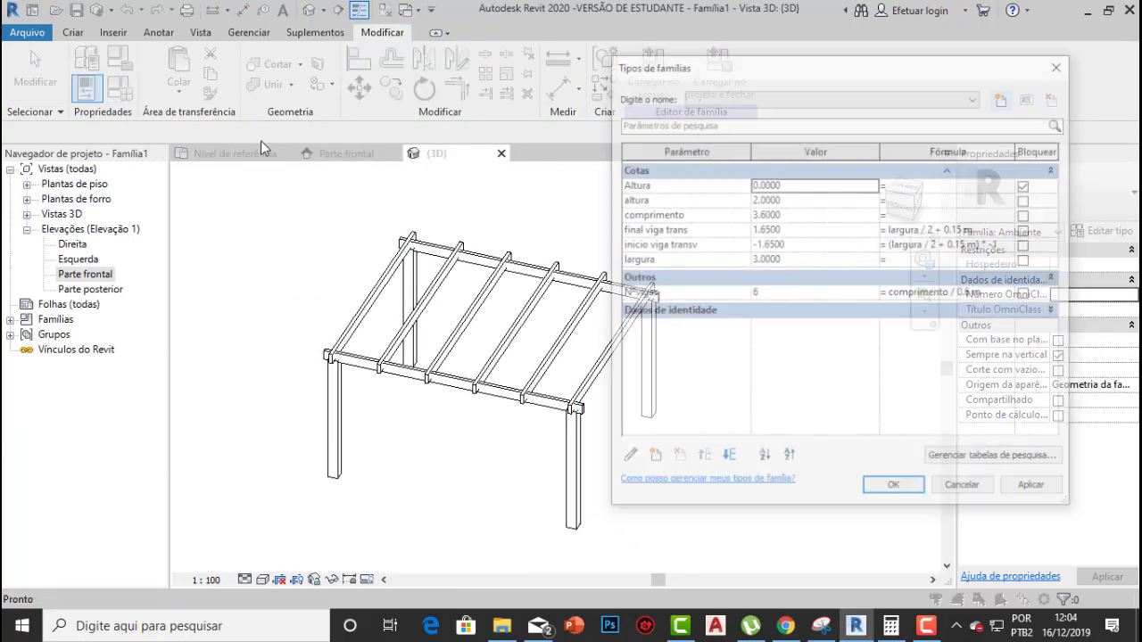
left_click(776, 214)
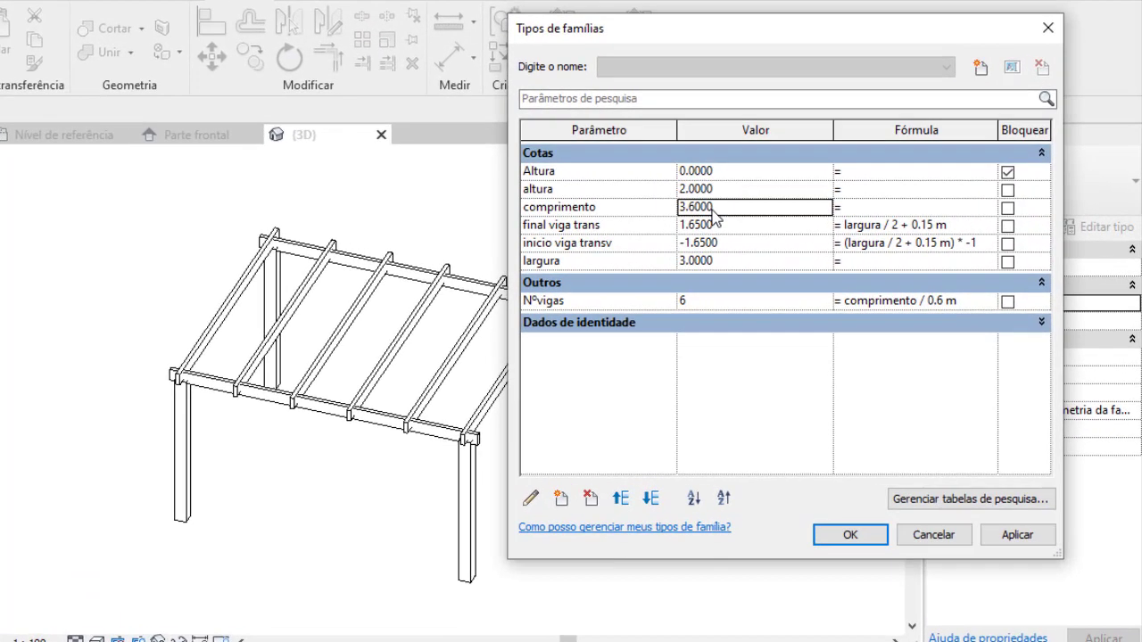
type("5")
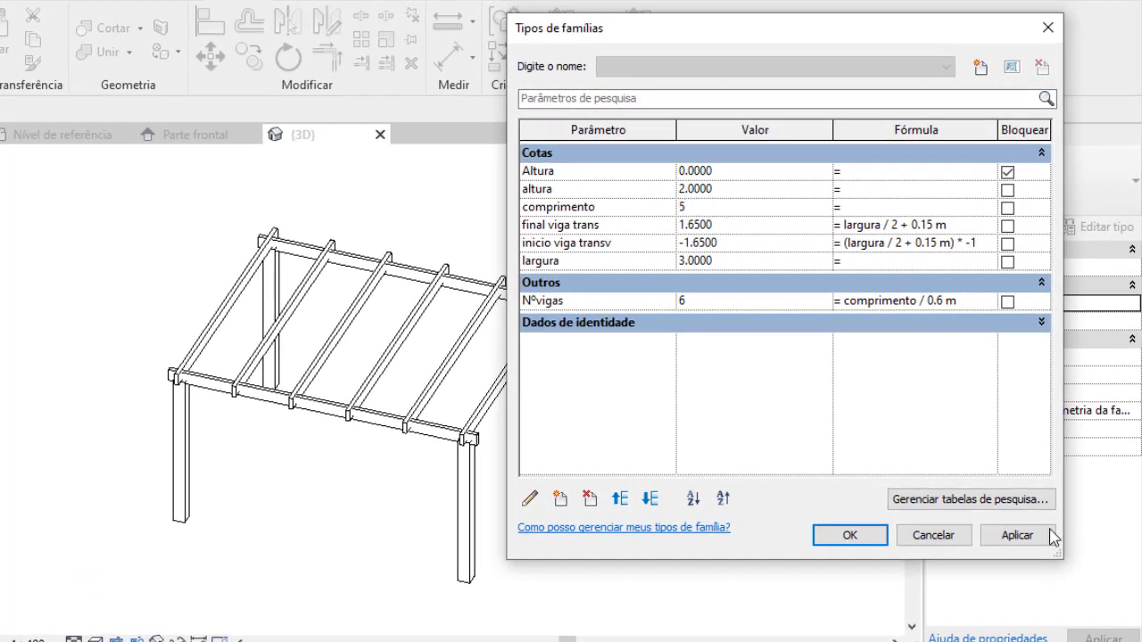
left_click(1017, 538)
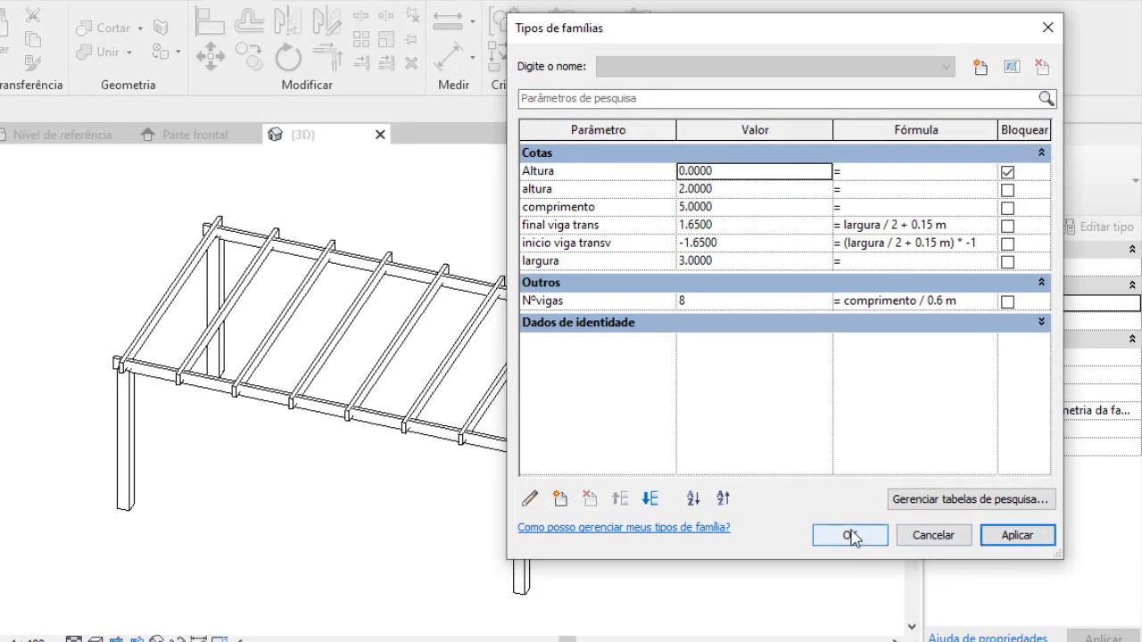
left_click_drag(643, 30, 794, 10)
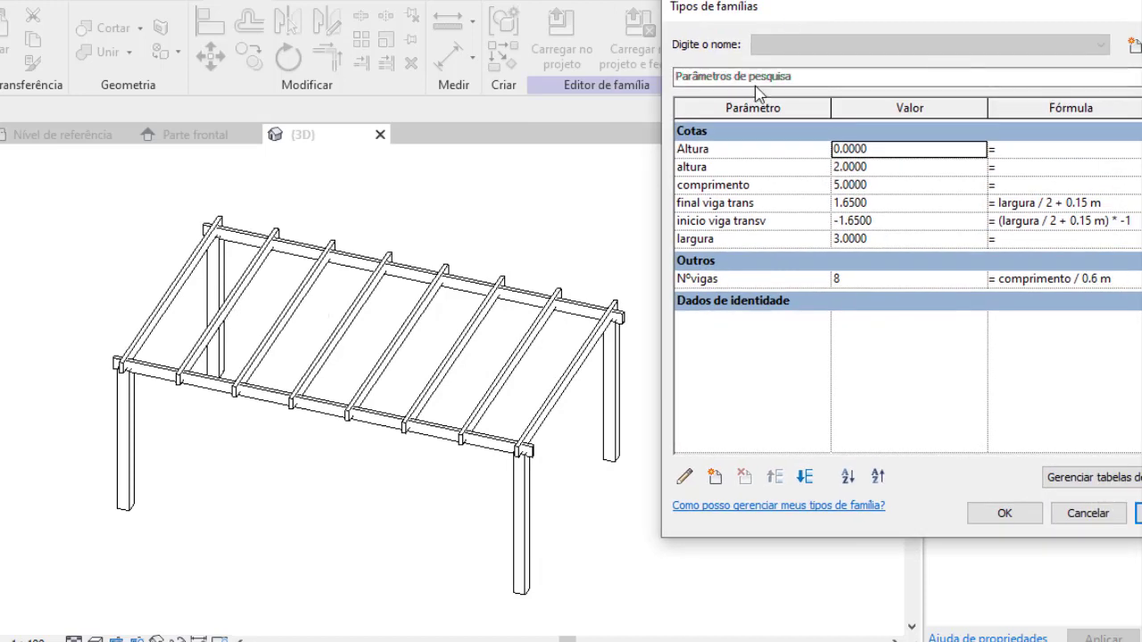
left_click_drag(908, 20, 739, 34)
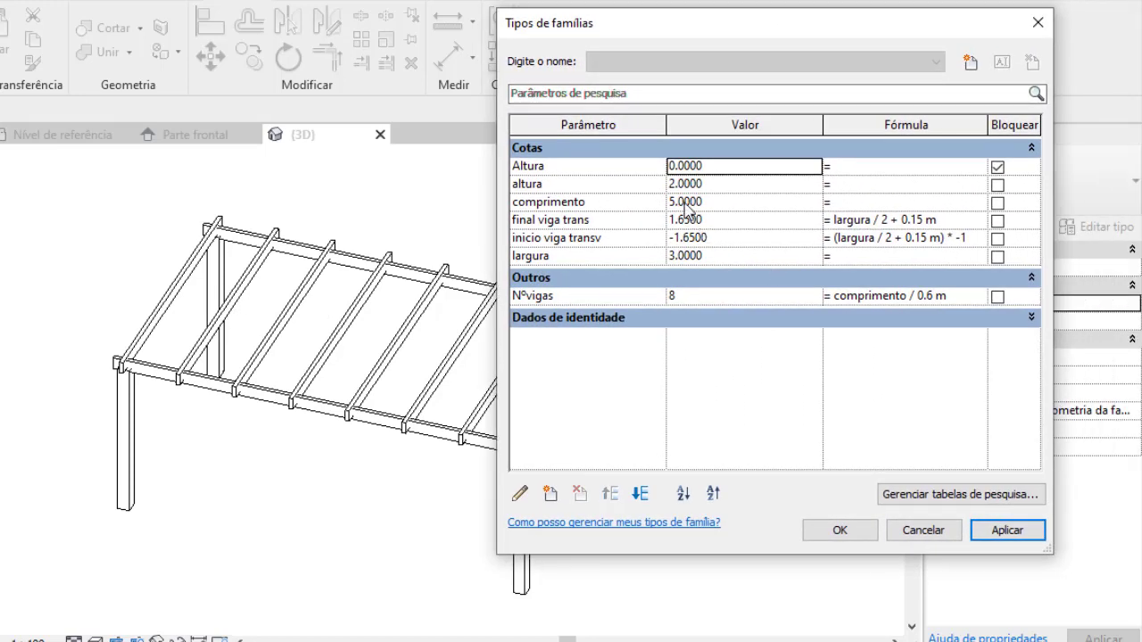
Set the "largura" parameter to 4 and apply it to the family
left_click(697, 256)
left_click_drag(702, 256, 645, 256)
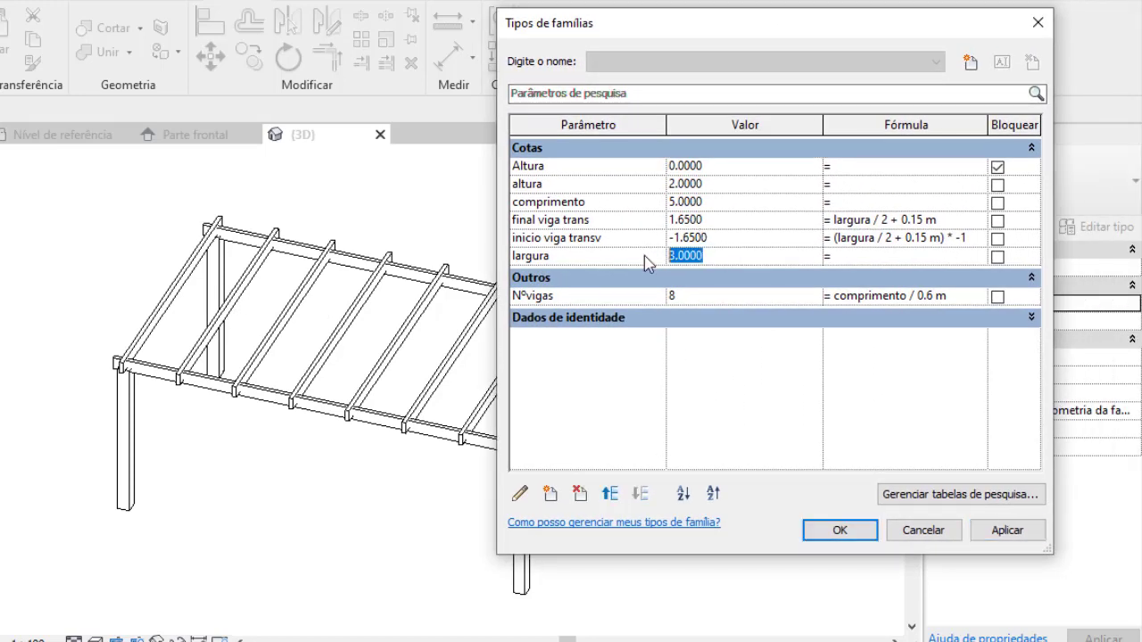
type("4")
left_click(1009, 532)
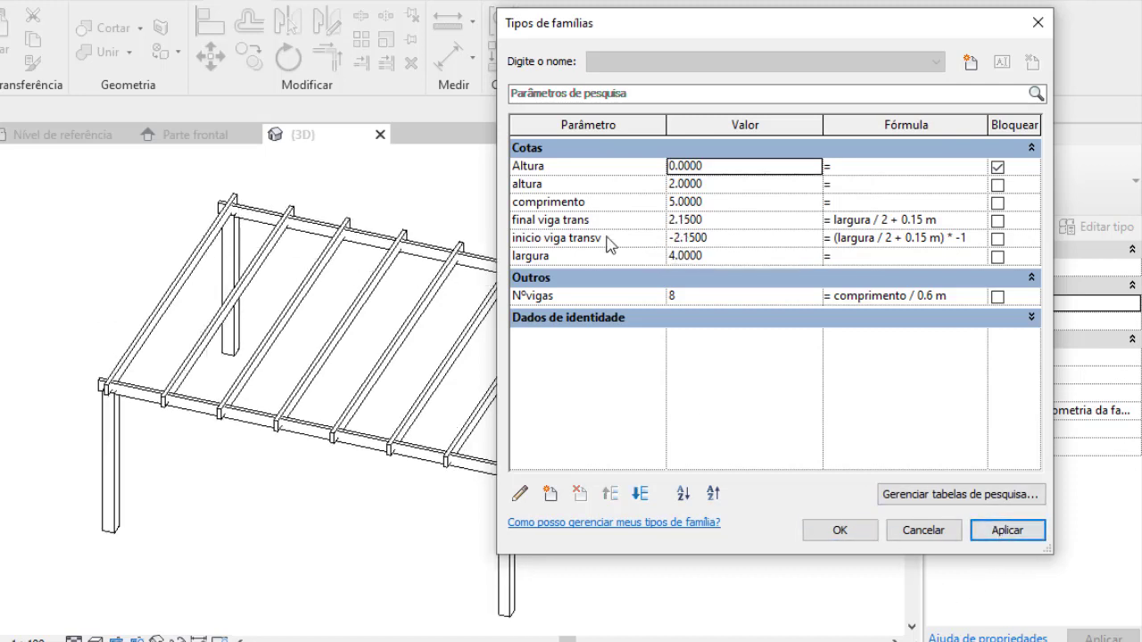
Set the "altura" parameter to 1.5 and apply it to test how the pergola follows the height
left_click(704, 184)
left_click_drag(719, 182, 646, 176)
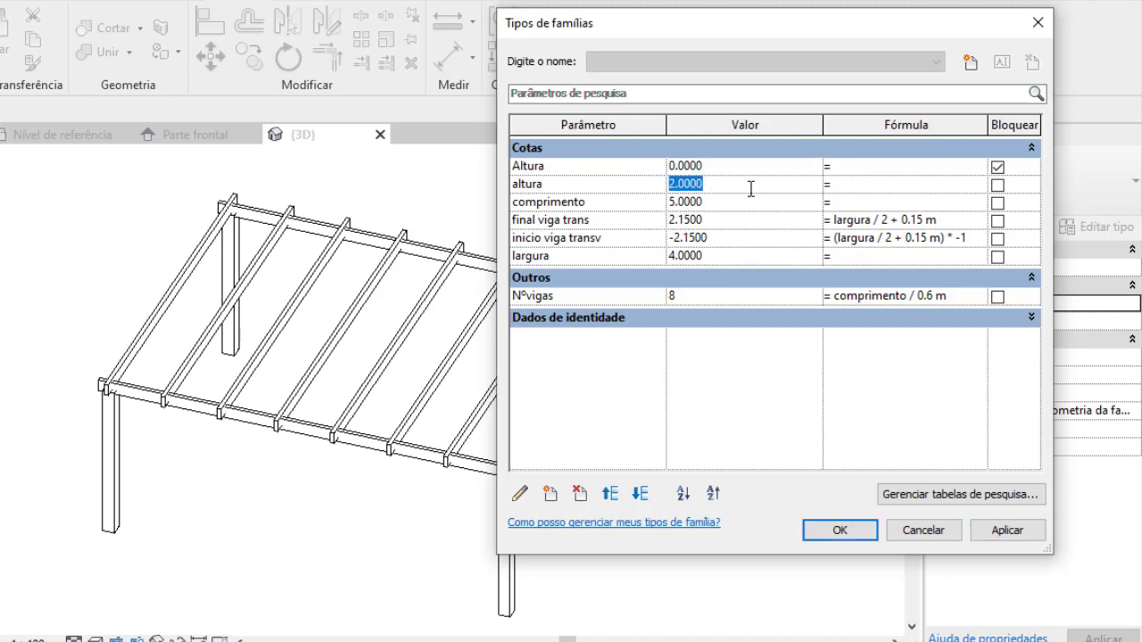
type("1.5")
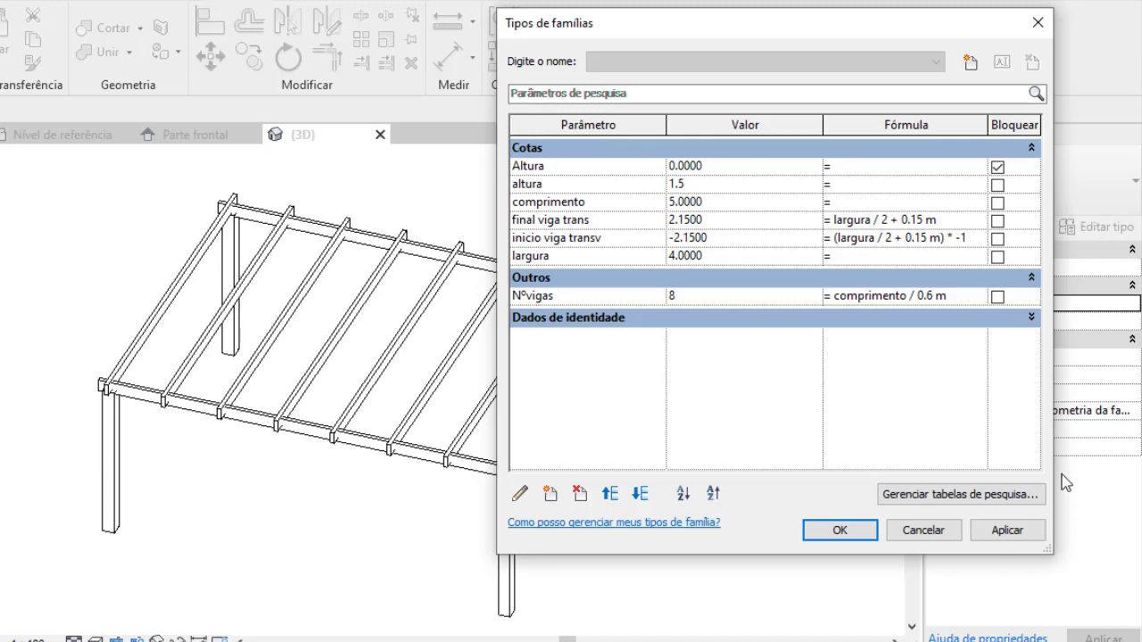
left_click(1005, 532)
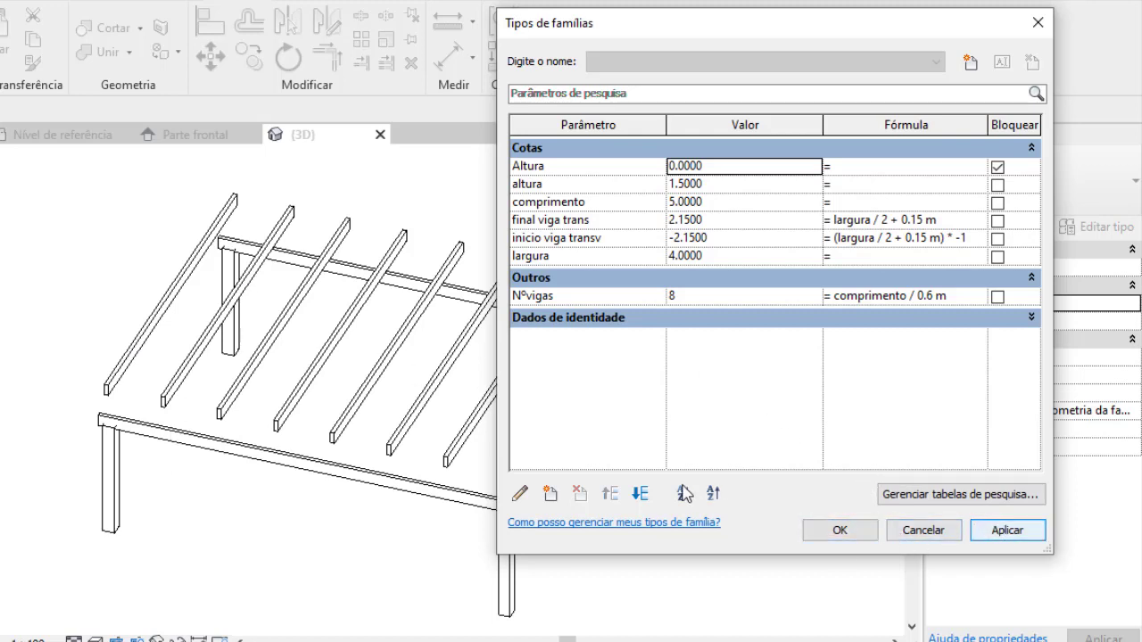
Leave the family types without further edits and undo the "altura" change, checking the pergola in 3D
left_click(702, 186)
left_click_drag(738, 188, 617, 179)
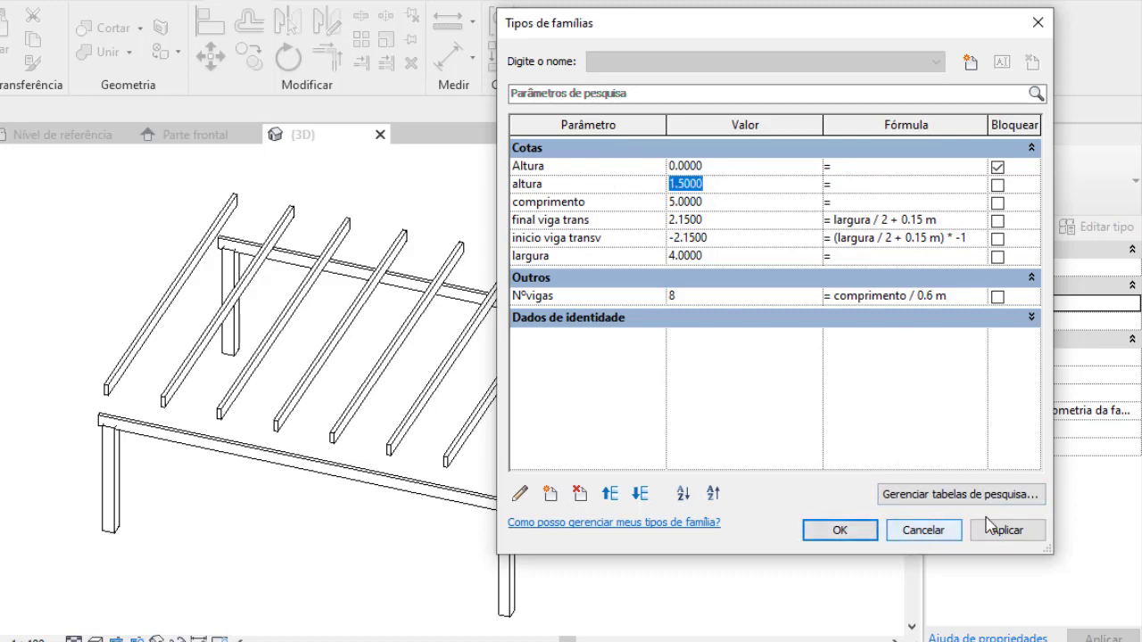
left_click(912, 533)
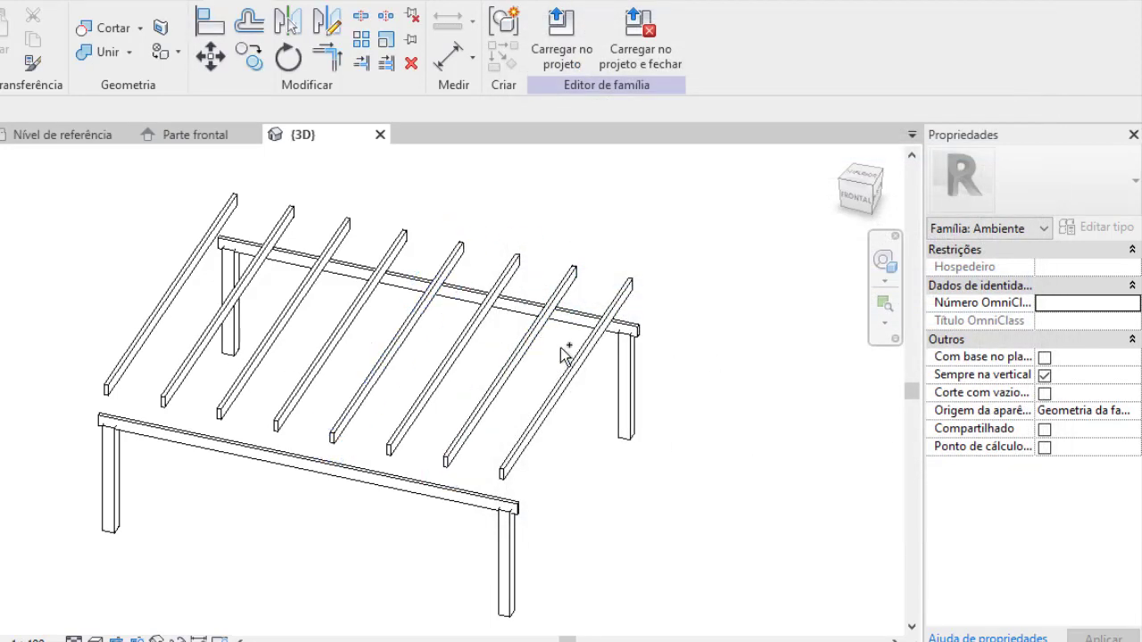
key("ctrl+z")
scroll(413, 366, "down", 1)
middle_click_drag(341, 455, 178, 314, "shift")
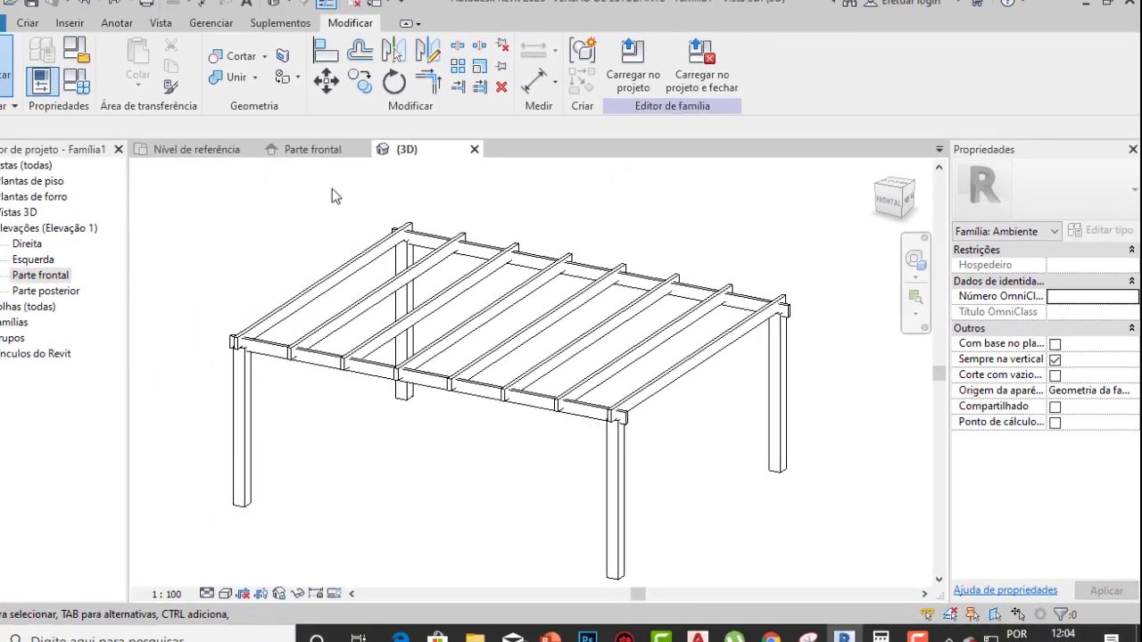
In the Parte frontal elevation, inspect the first cross-beam's group where it rests on the pillar top
left_click(203, 136)
scroll(188, 330, "up", 5)
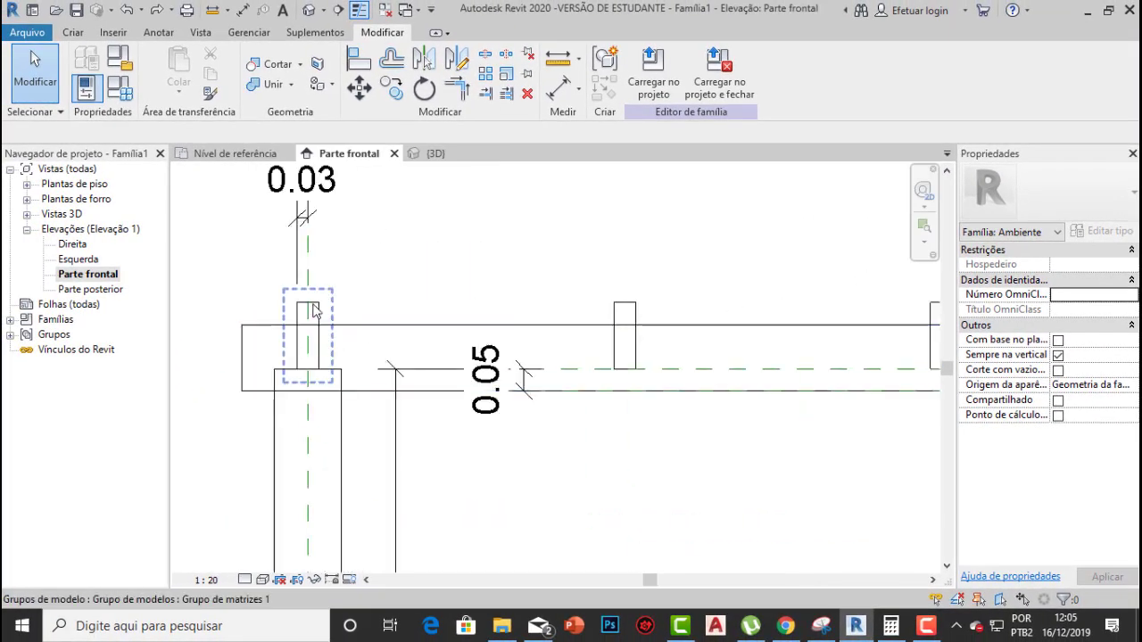
left_click(331, 318)
scroll(392, 280, "up", 3)
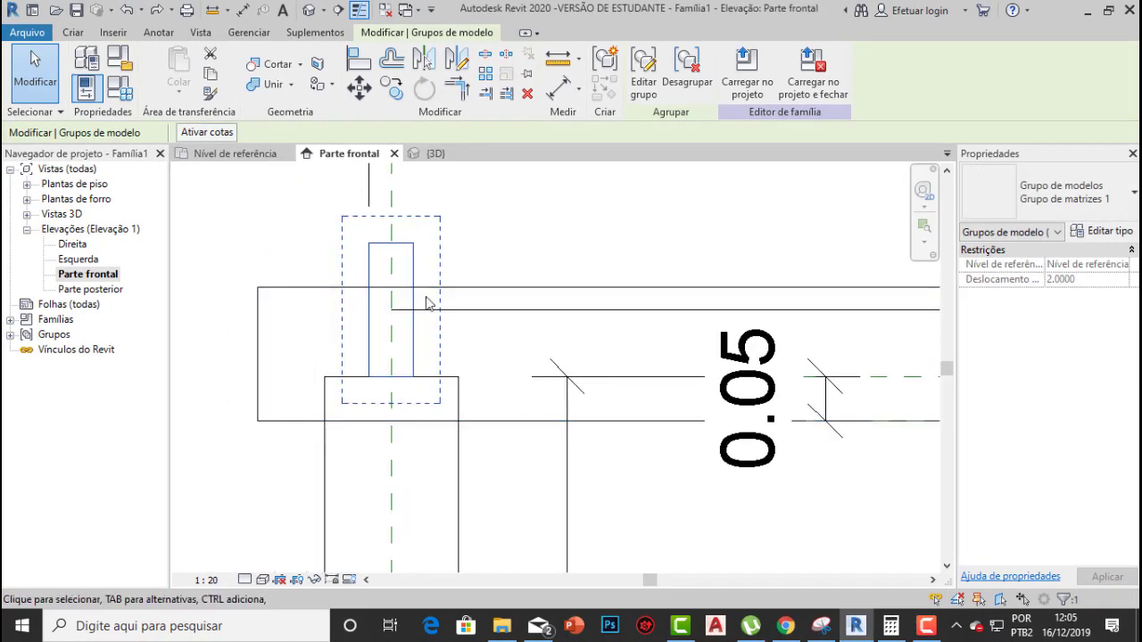
scroll(444, 381, "down", 3)
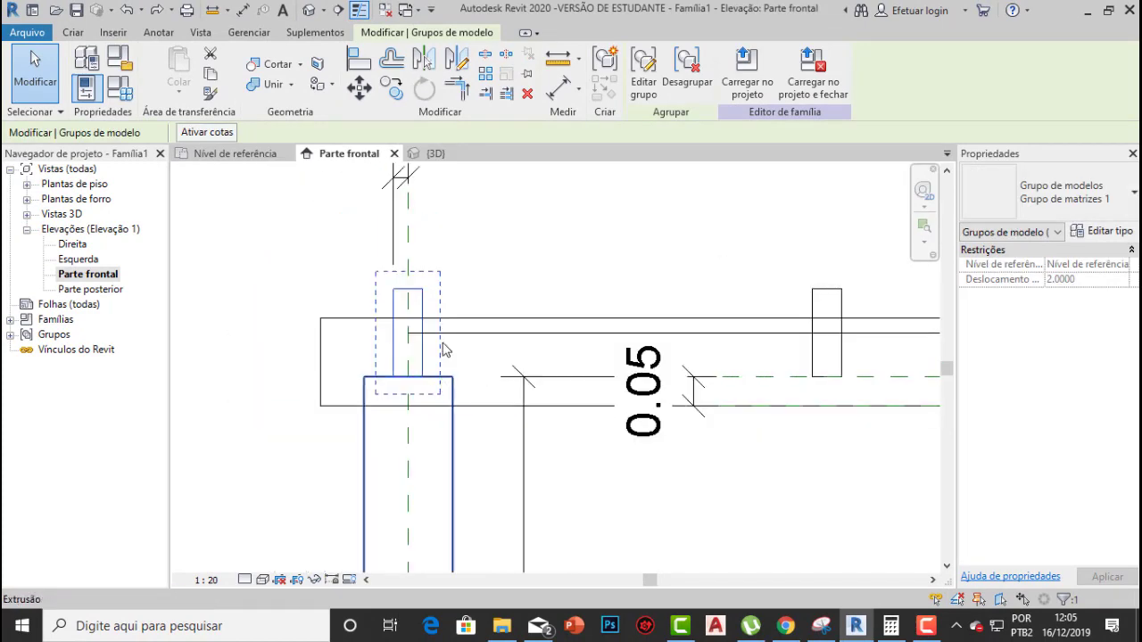
key("Escape")
scroll(407, 330, "up", 2)
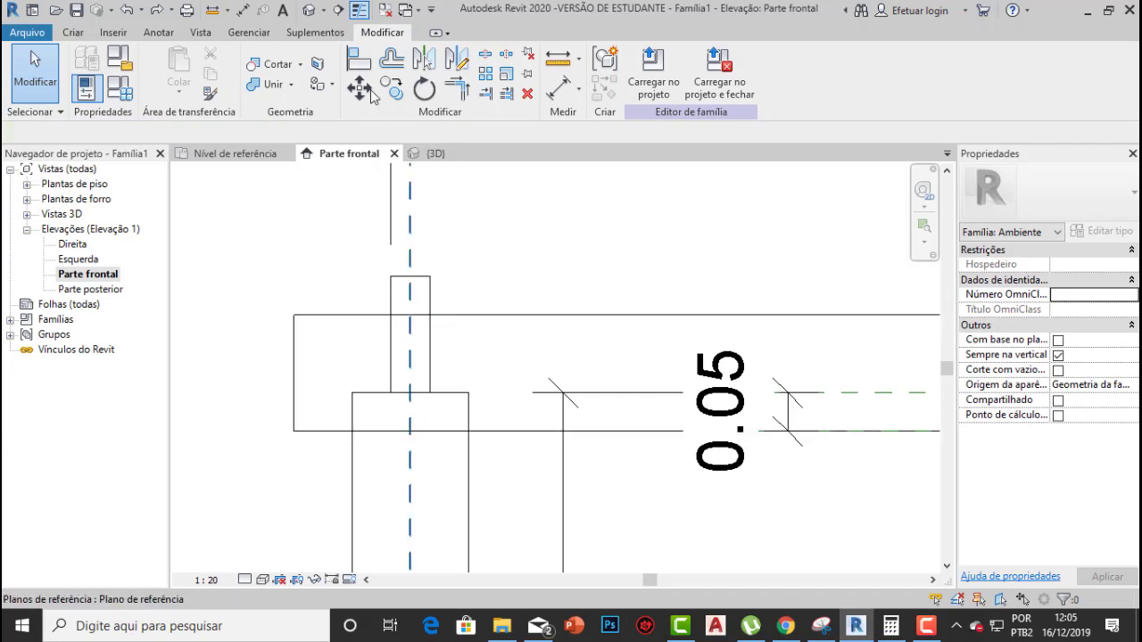
Align the first cross-beam's underside with the horizontal reference plane at the pillar top and lock the alignment
left_click(359, 59)
scroll(523, 459, "down", 4)
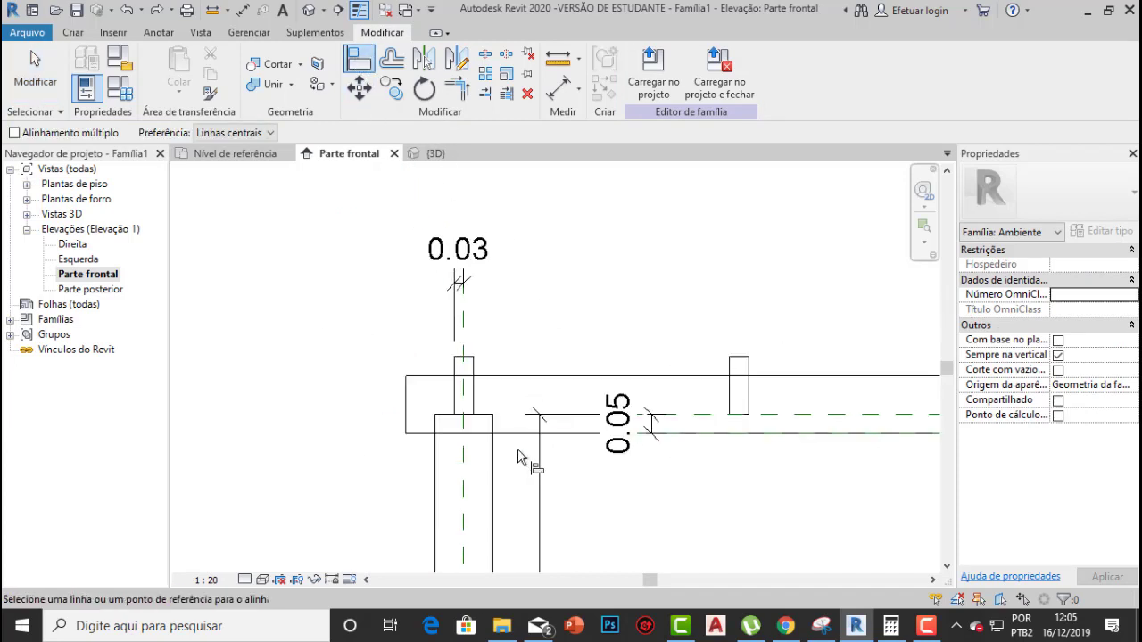
left_click(735, 403)
scroll(473, 399, "up", 4)
scroll(383, 428, "up", 3)
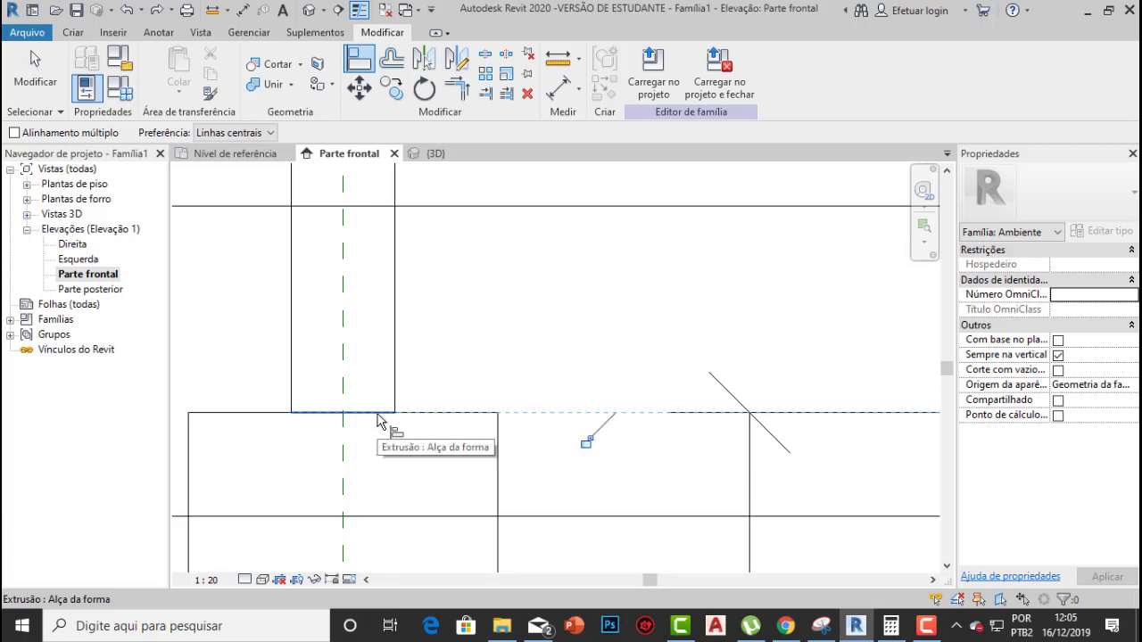
scroll(377, 419, "down", 1)
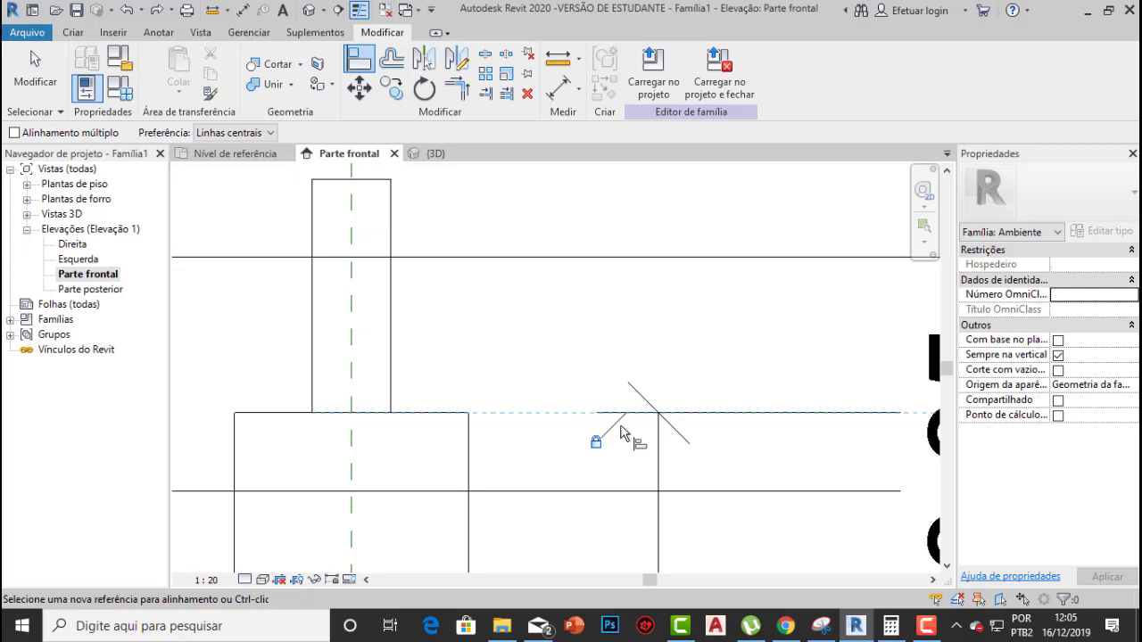
scroll(446, 303, "down", 2)
scroll(459, 276, "up", 1)
scroll(718, 457, "down", 2)
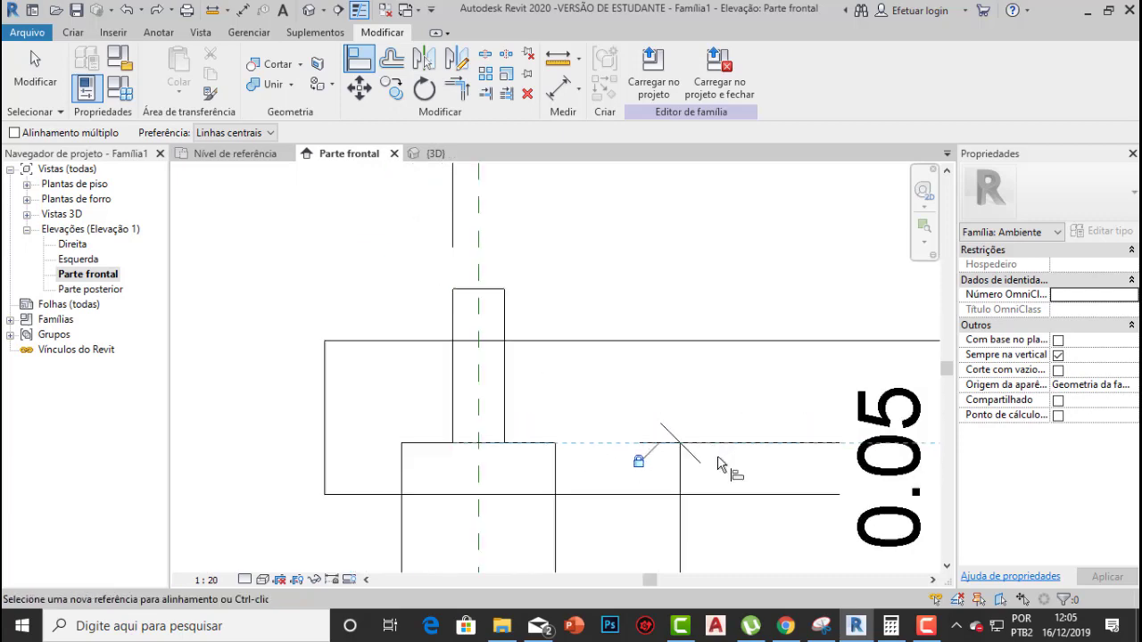
Align the underside of the last cross-beam at the opposite pillar with the horizontal reference plane and lock the alignment
middle_click_drag(923, 462, 526, 430)
scroll(722, 420, "down", 5)
middle_click_drag(901, 423, 544, 428)
scroll(689, 428, "up", 1)
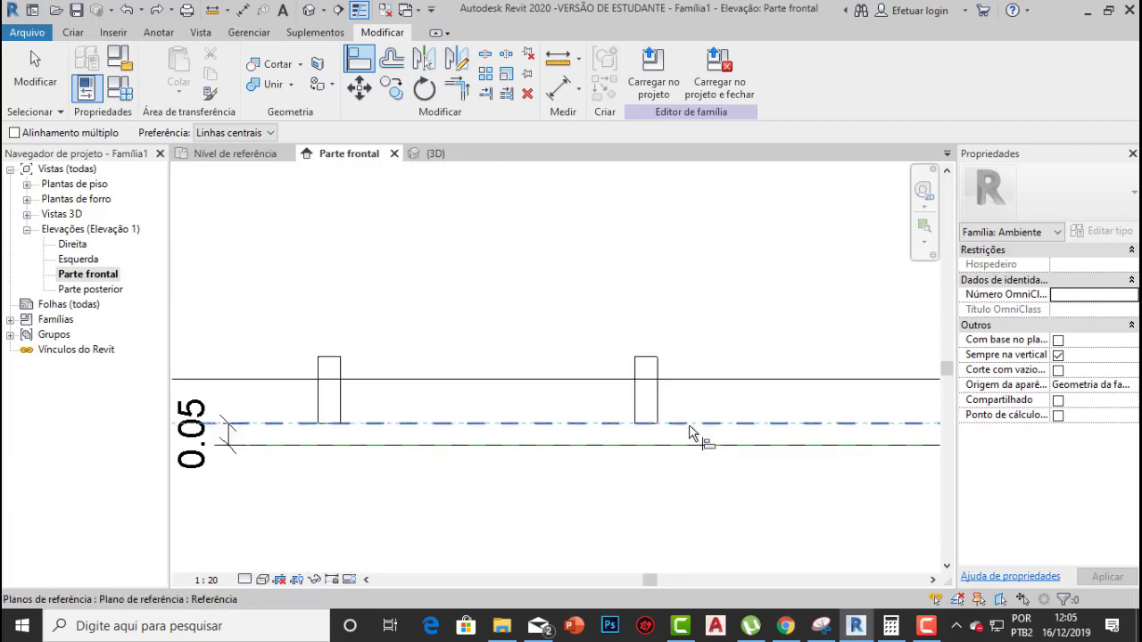
scroll(705, 433, "down", 4)
middle_click_drag(776, 453, 396, 434)
scroll(571, 451, "down", 4)
middle_click_drag(857, 430, 606, 428)
scroll(682, 412, "up", 3)
scroll(669, 435, "up", 6)
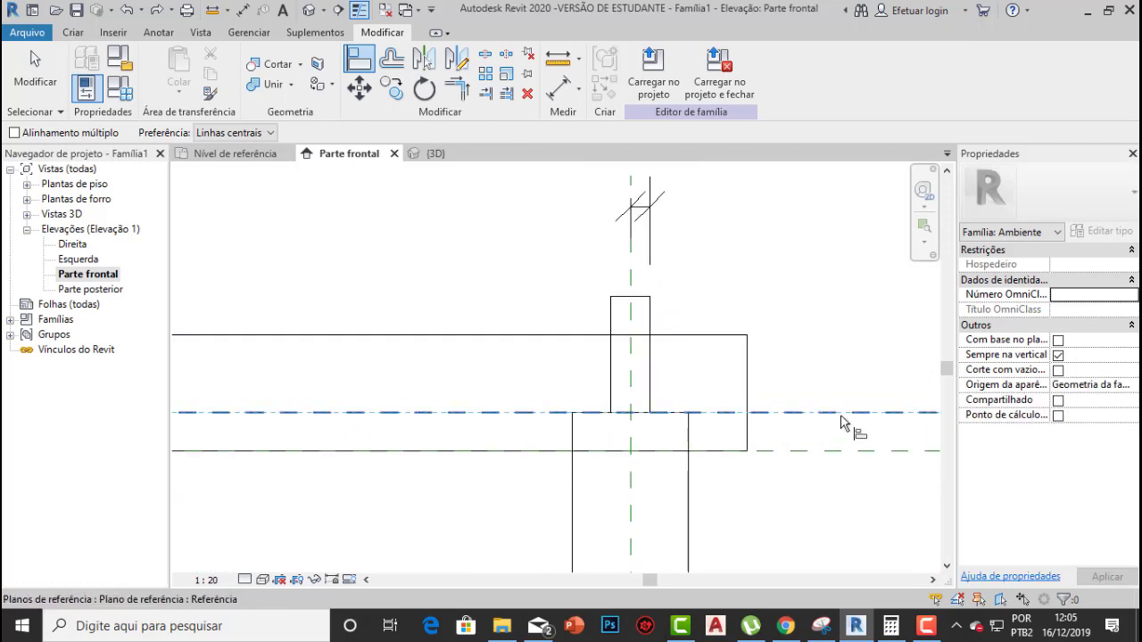
left_click(639, 419)
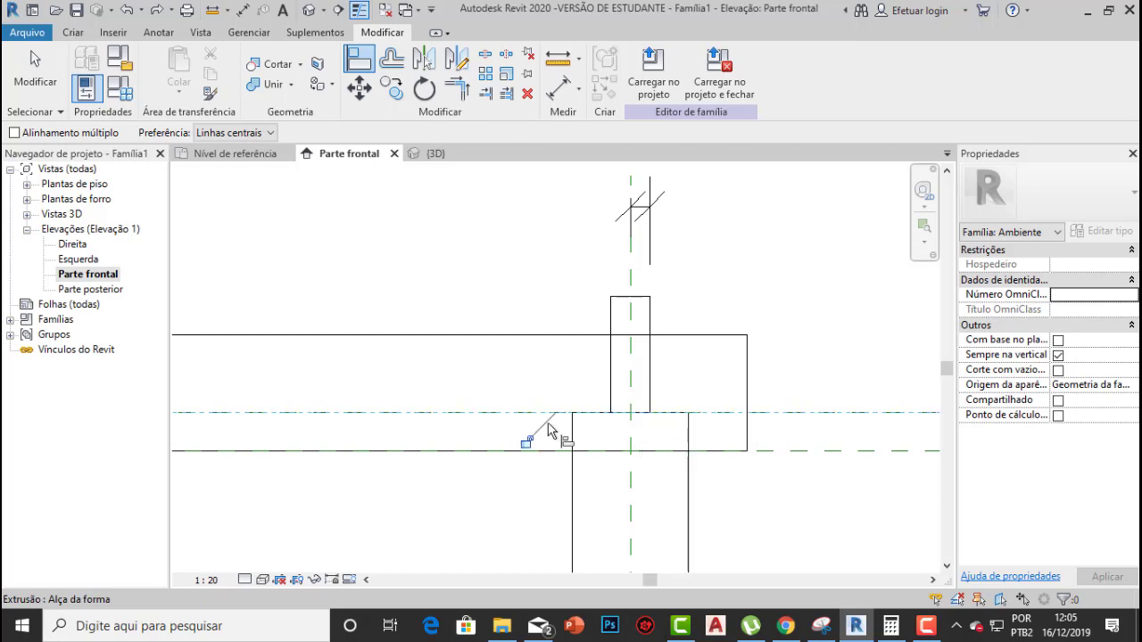
scroll(683, 432, "down", 3)
middle_click_drag(548, 402, 587, 345)
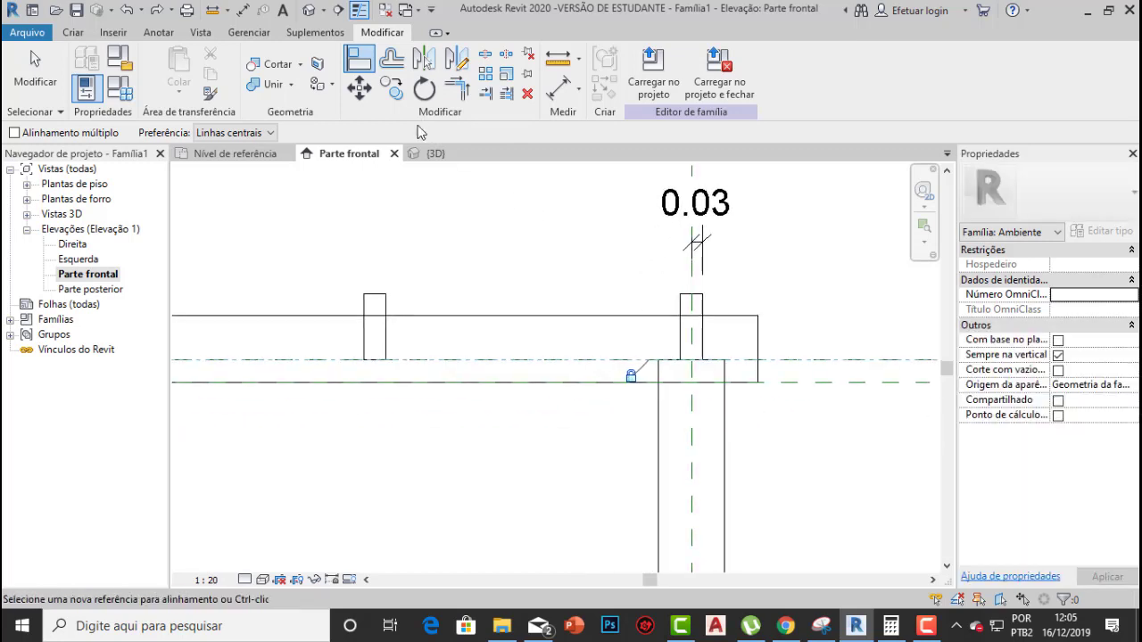
In the 3D view, set the "altura" parameter to 2.5 in the family types and apply it
left_click(435, 153)
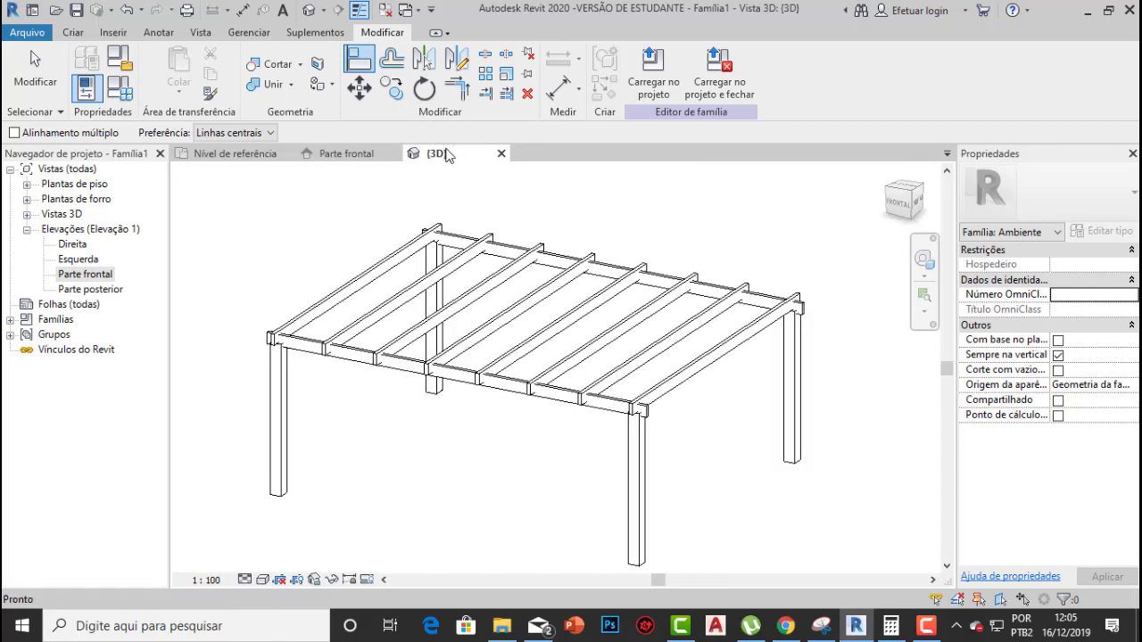
key("Escape")
left_click(119, 87)
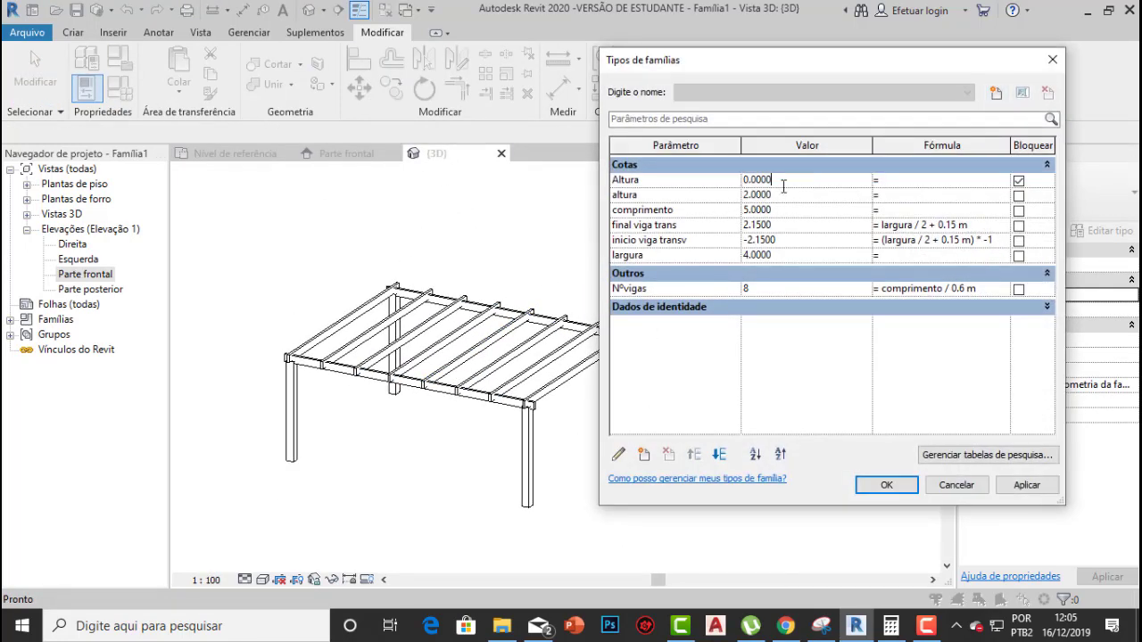
left_click(777, 194)
left_click_drag(778, 195, 695, 192)
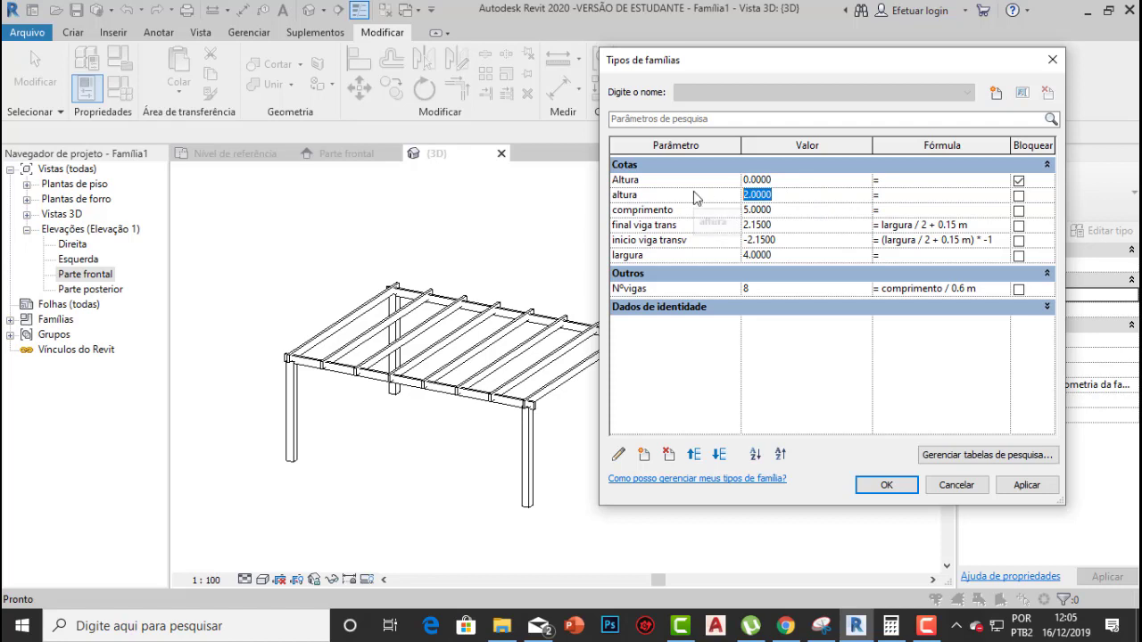
type("2.5")
left_click(1027, 485)
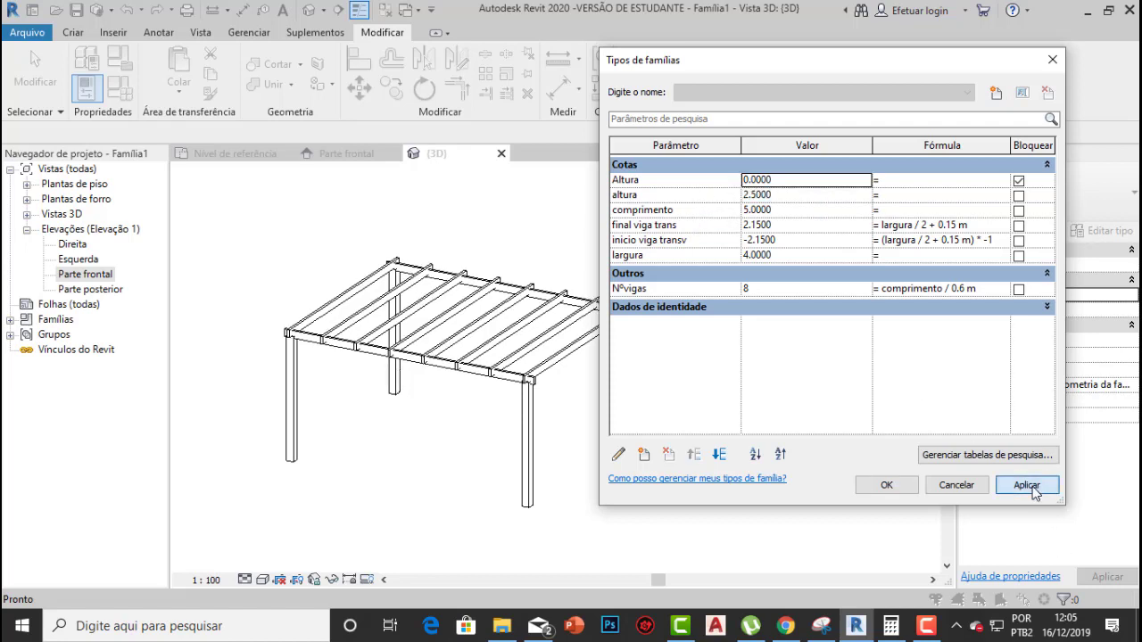
Set the "altura" parameter to 1 and apply it to test a lower pergola
left_click(780, 195)
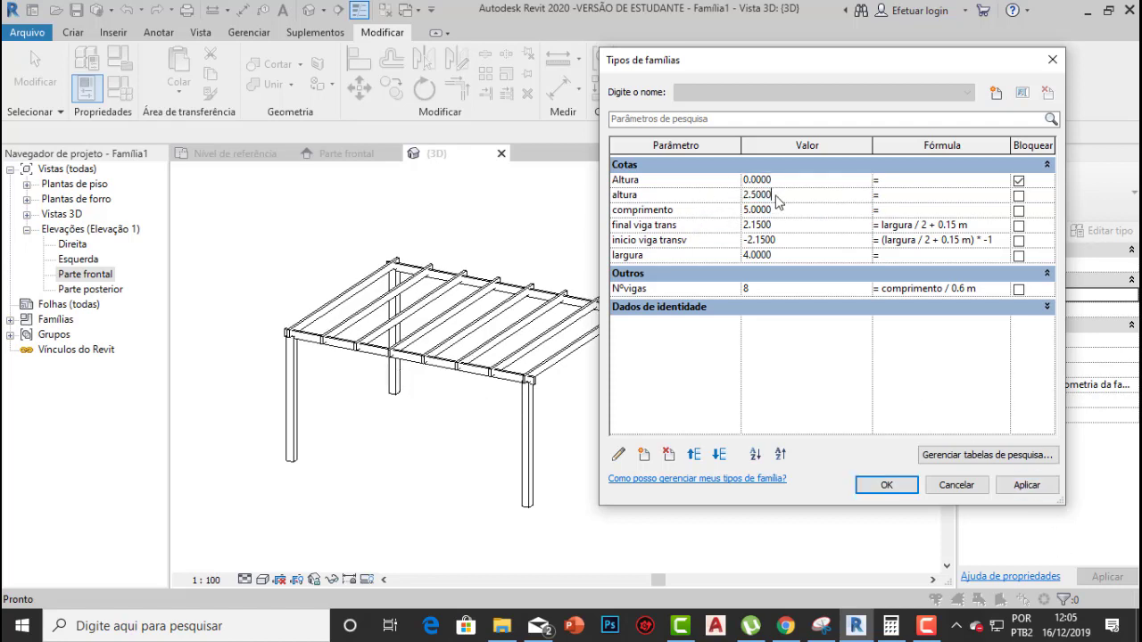
left_click_drag(780, 195, 677, 191)
type("1")
left_click(1030, 488)
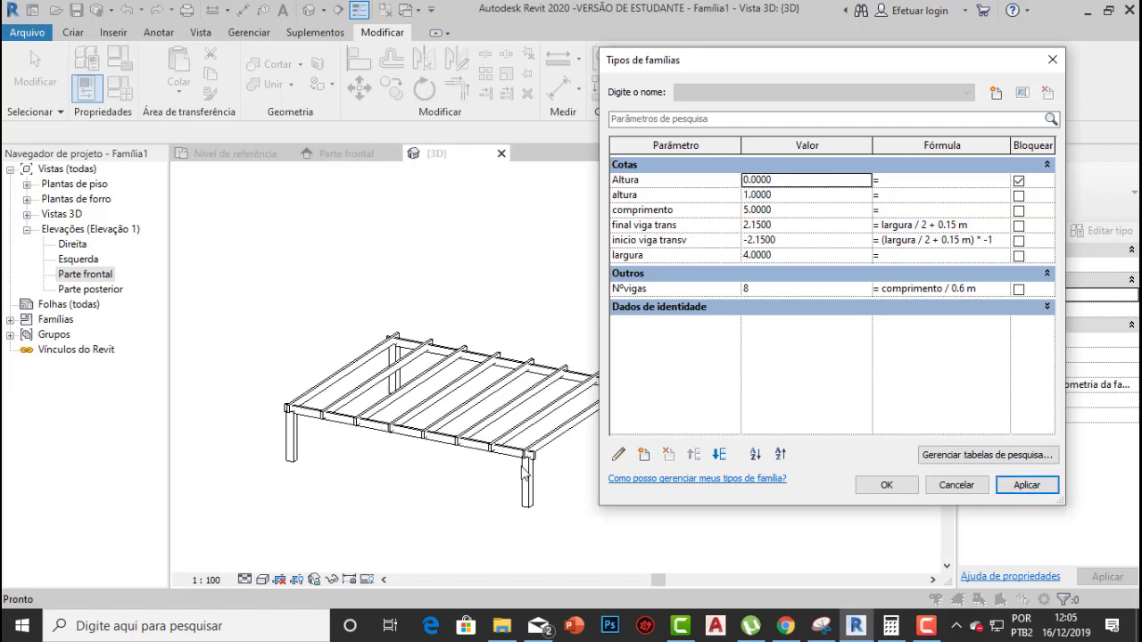
Set the "comprimento" parameter to 3.60 and apply it to test the cross-beam array
left_click(770, 209)
left_click_drag(771, 210, 677, 206)
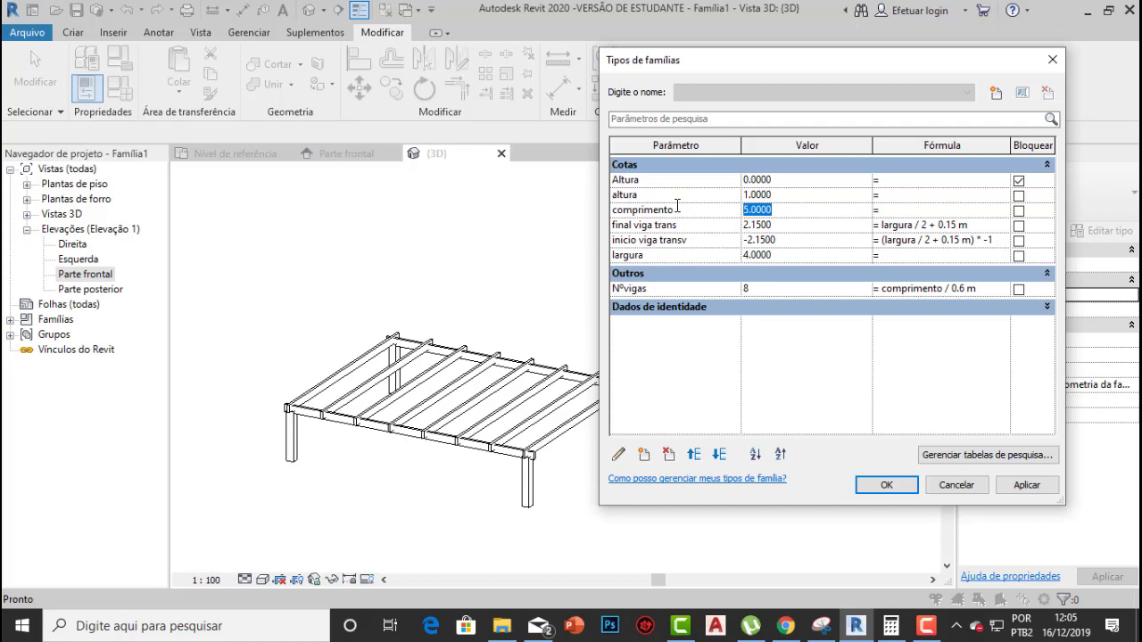
type("3.60")
left_click(1034, 485)
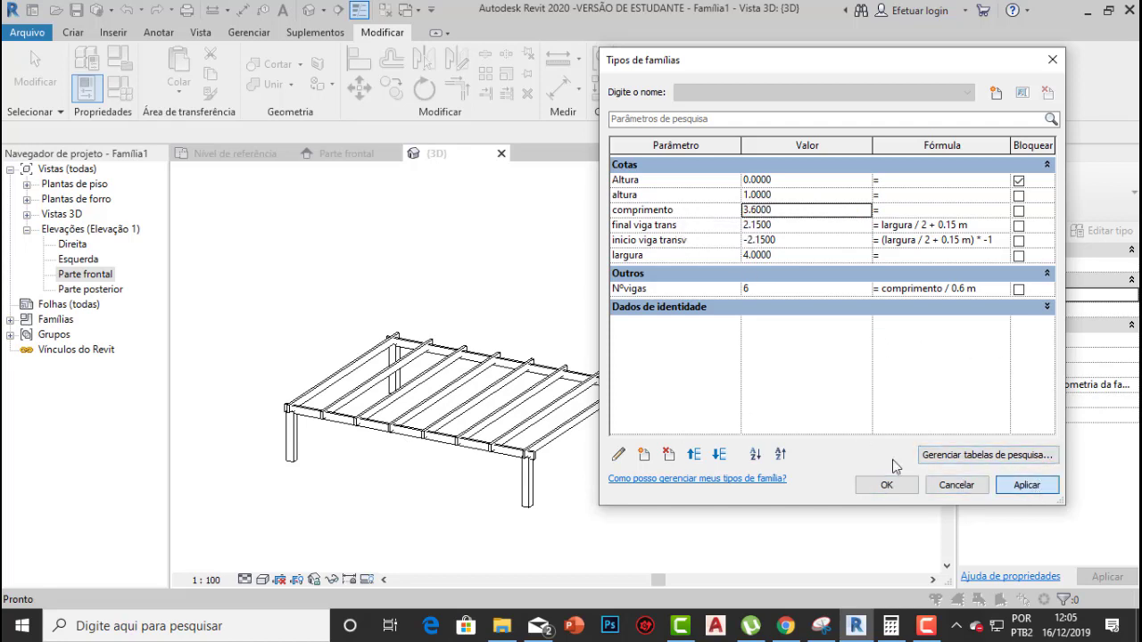
Set the "largura" parameter to 5, apply it and accept the family types
left_click(813, 255)
type("5")
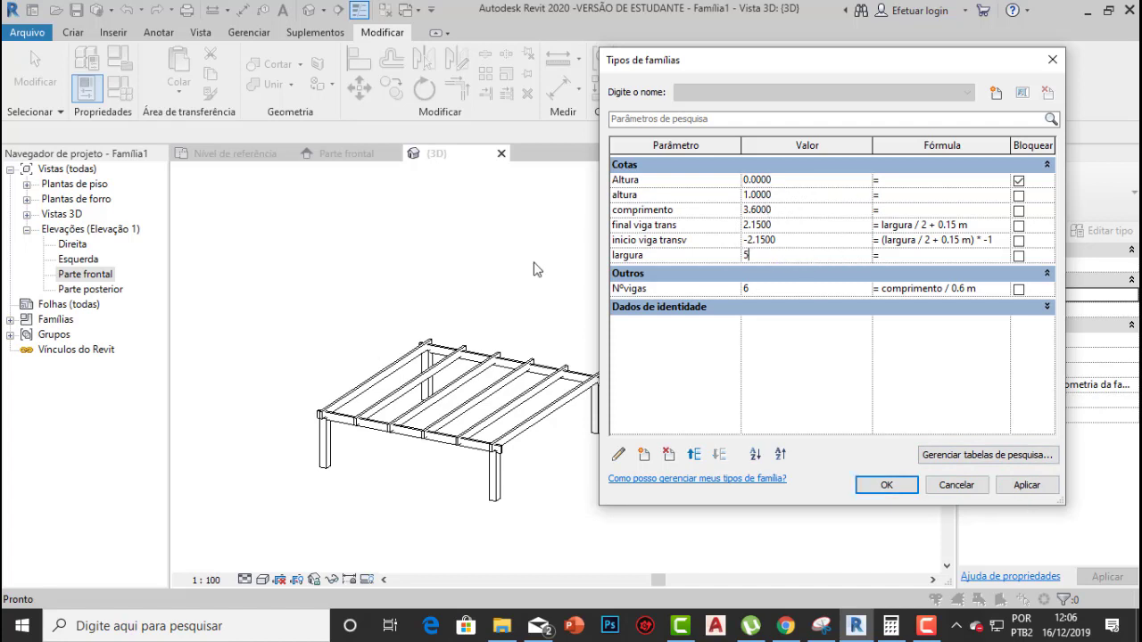
left_click(1048, 484)
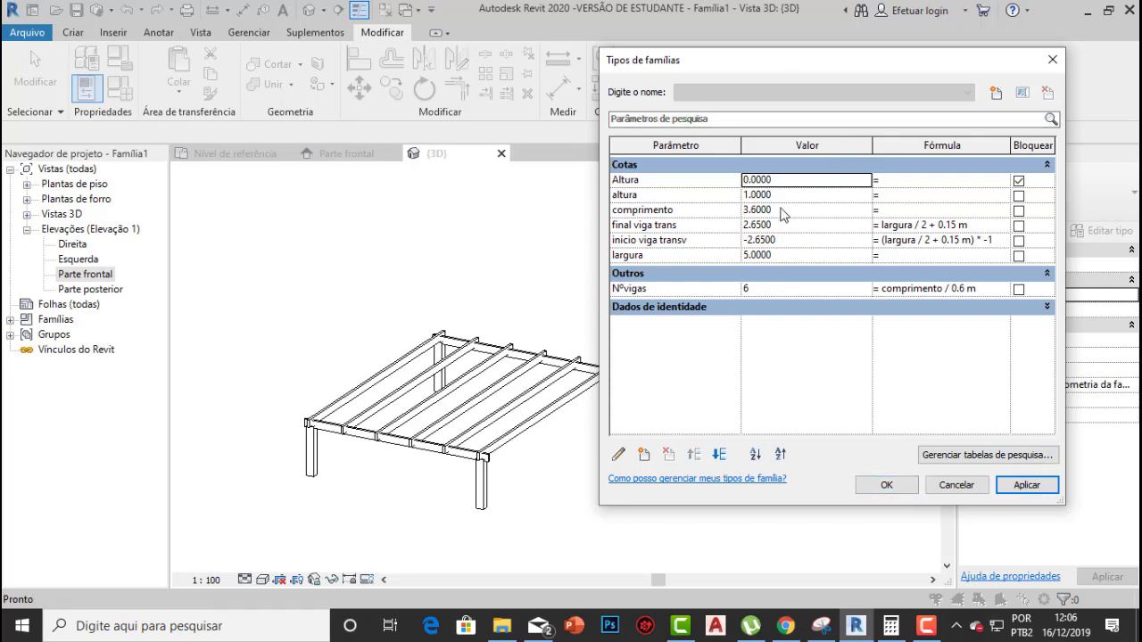
left_click_drag(835, 66, 846, 42)
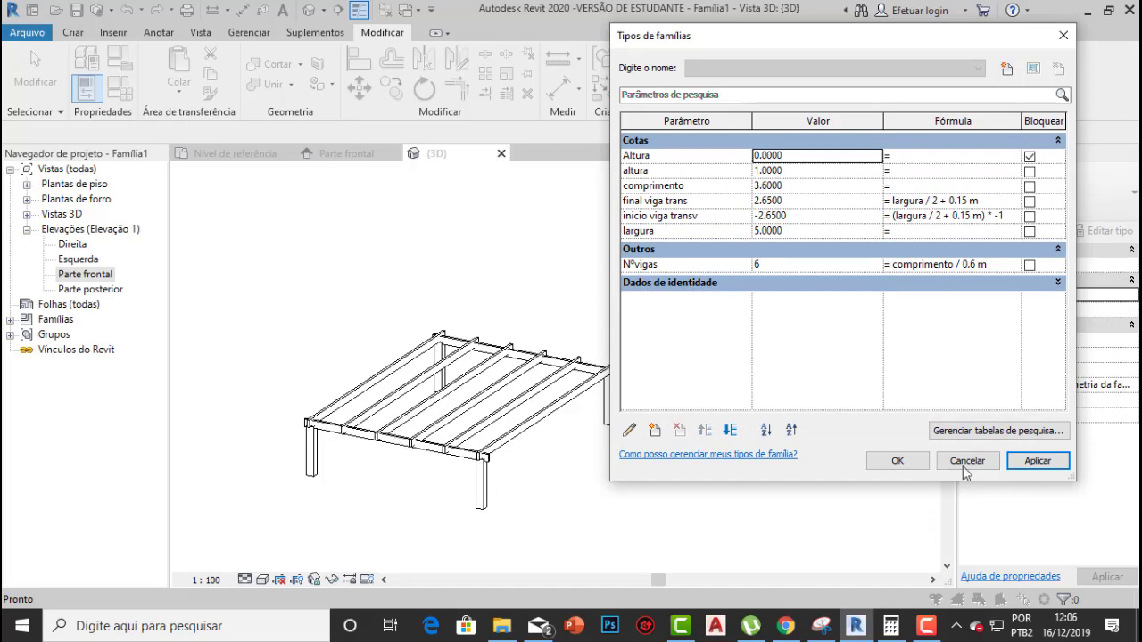
left_click(897, 460)
Test the beam spacing by applying the "Nºvigas" formula as comprimento / 0.4 m and finally as comprimento / 0.80 m
scroll(431, 387, "up", 3)
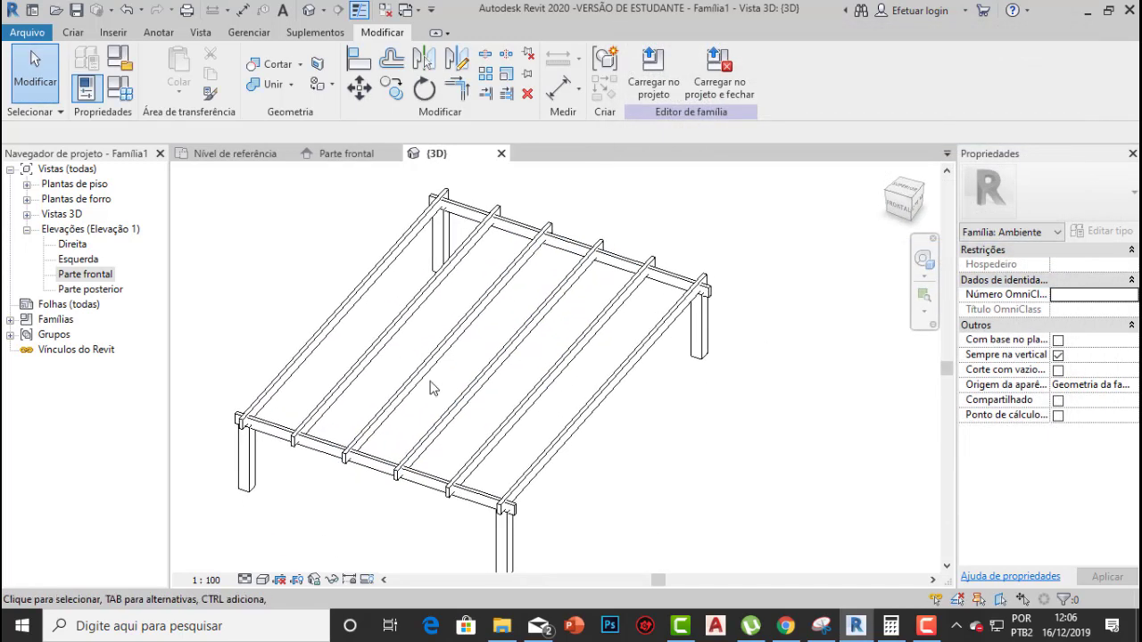
scroll(430, 387, "up", 1)
scroll(500, 333, "down", 1)
mouse_move(482, 380)
middle_mouse_down()
mouse_move(504, 354)
mouse_move(482, 364)
middle_mouse_up()
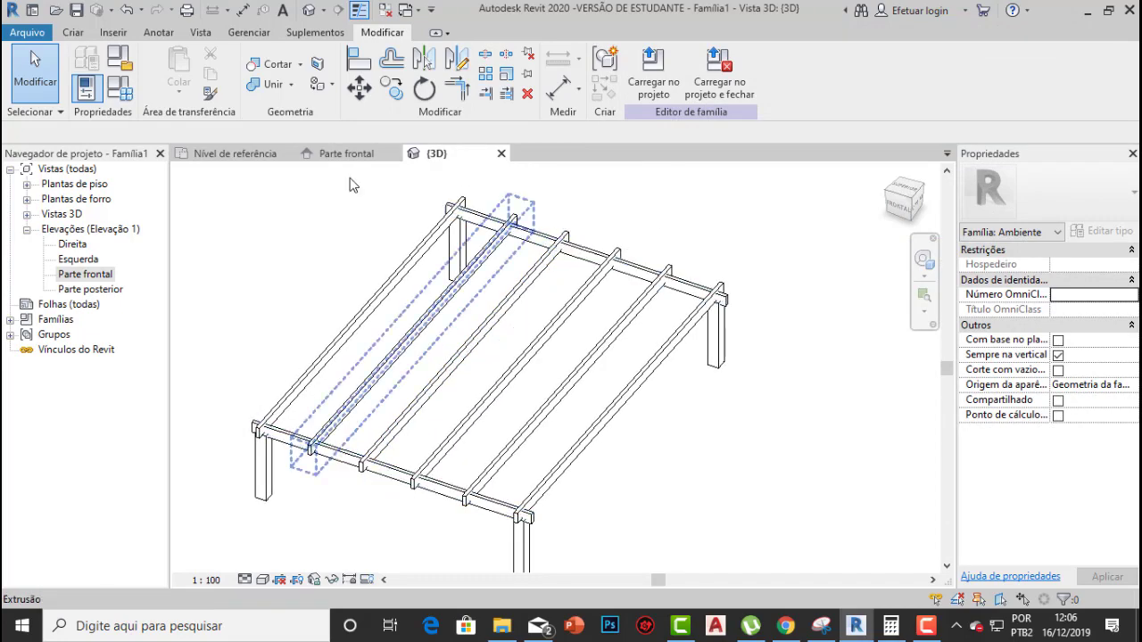
left_click(125, 90)
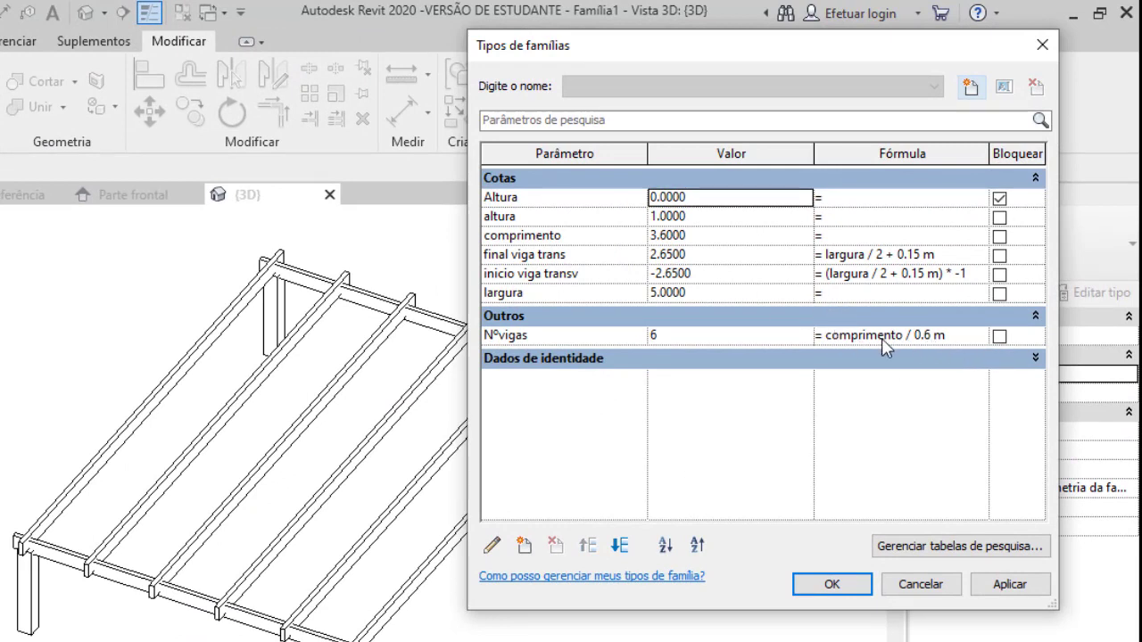
left_click(881, 338)
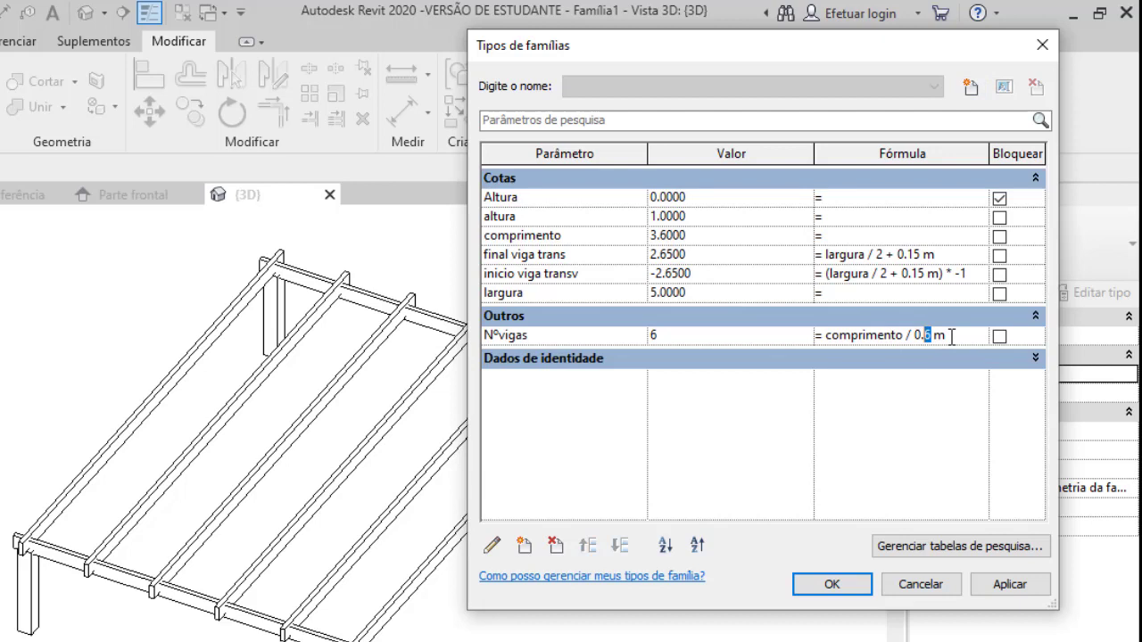
left_click(999, 596)
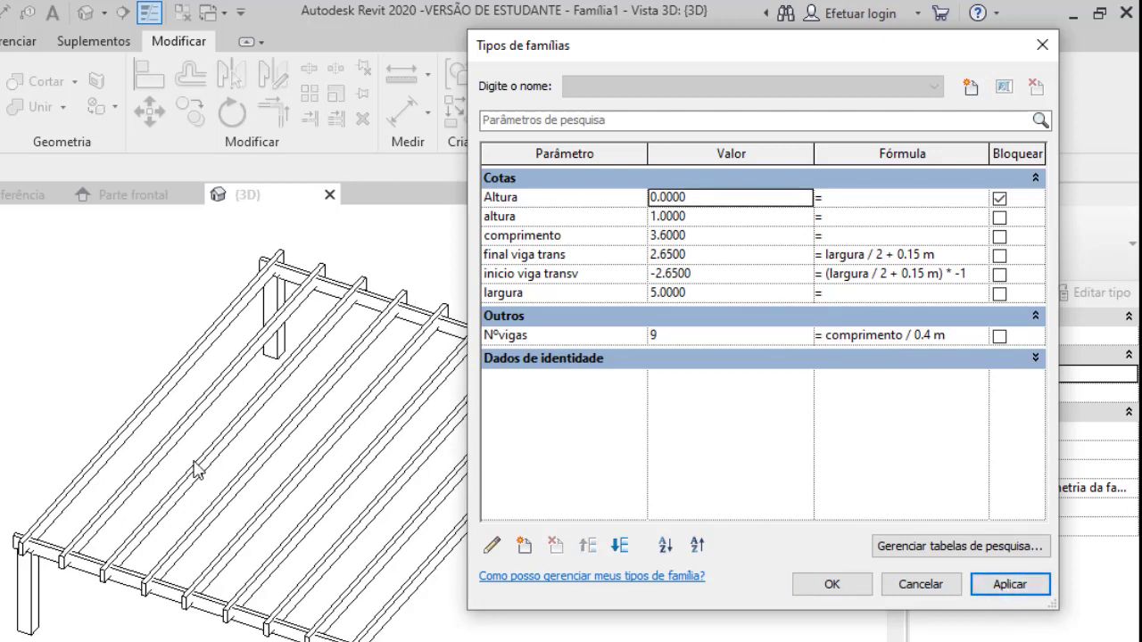
left_click(935, 337)
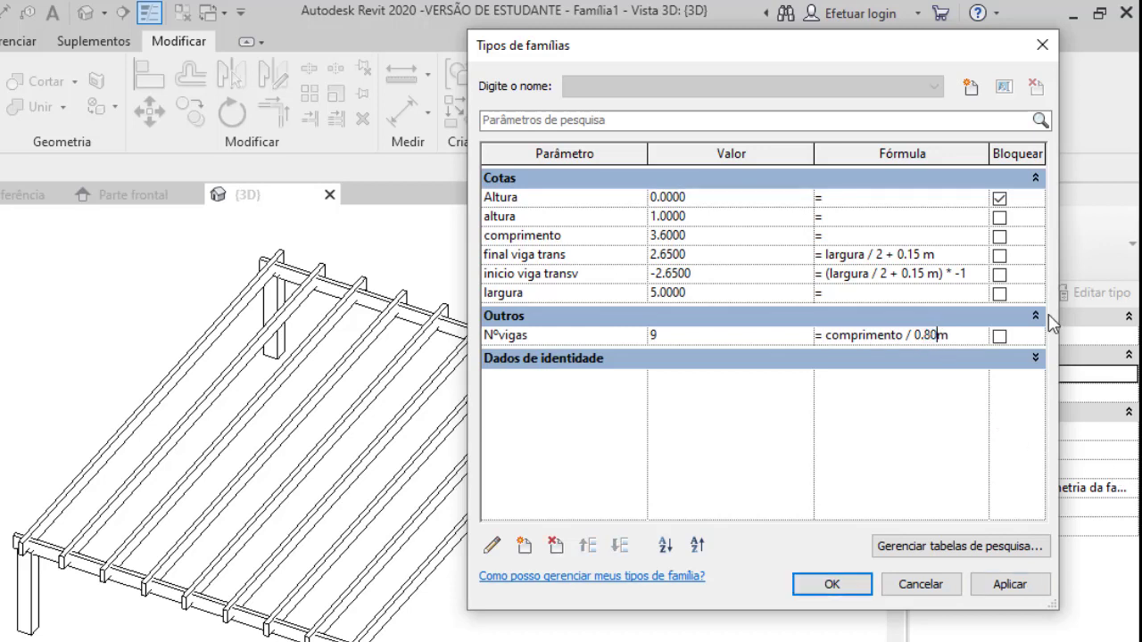
left_click(1014, 584)
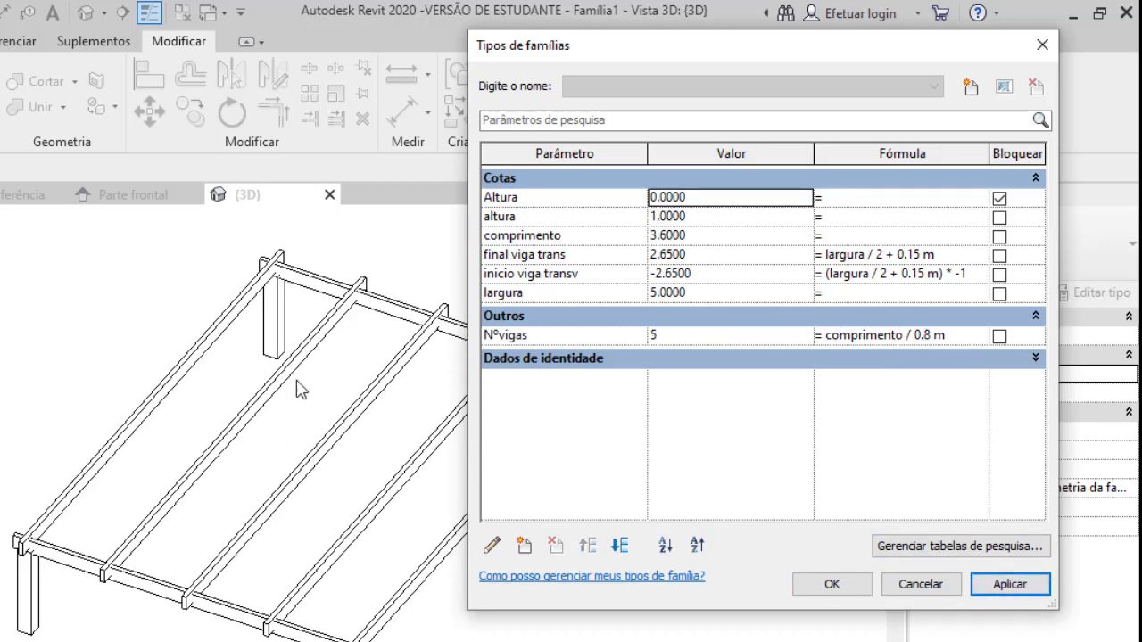
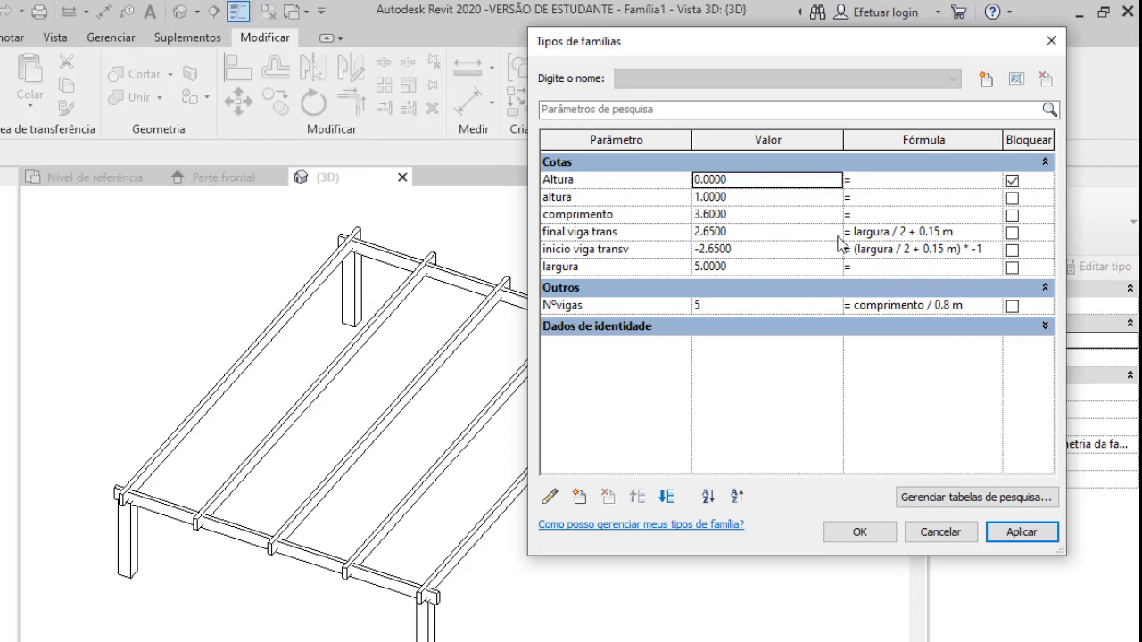
Change the "final viga trans" formula to largura / 2 + 0.3 m and apply it
left_click(941, 232)
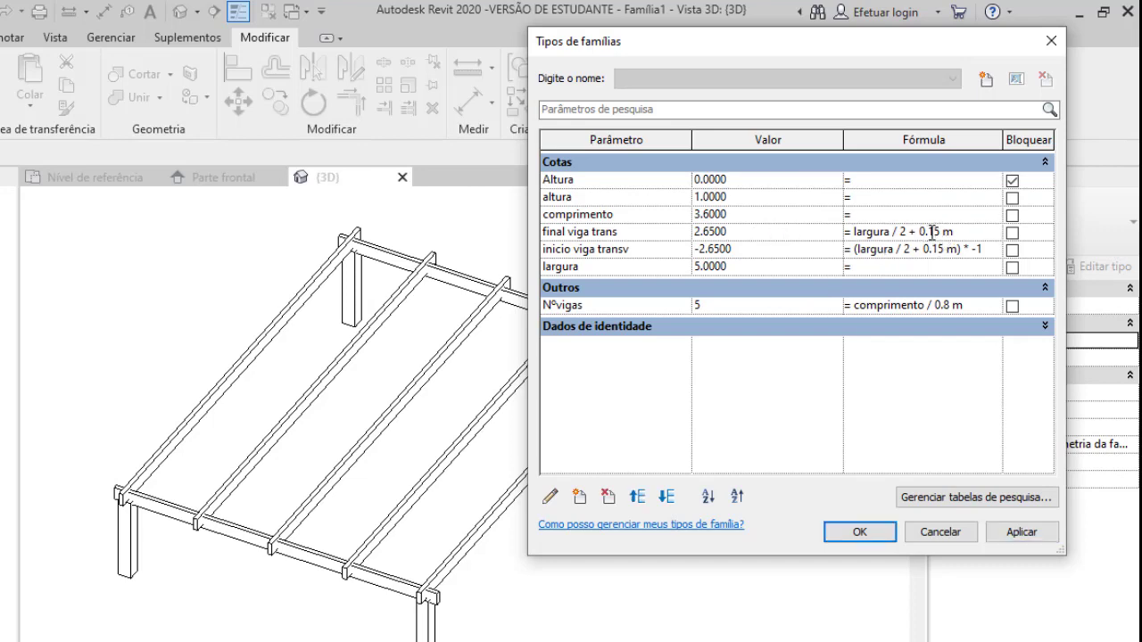
left_click_drag(920, 232, 947, 229)
left_click(937, 232)
left_click(1017, 531)
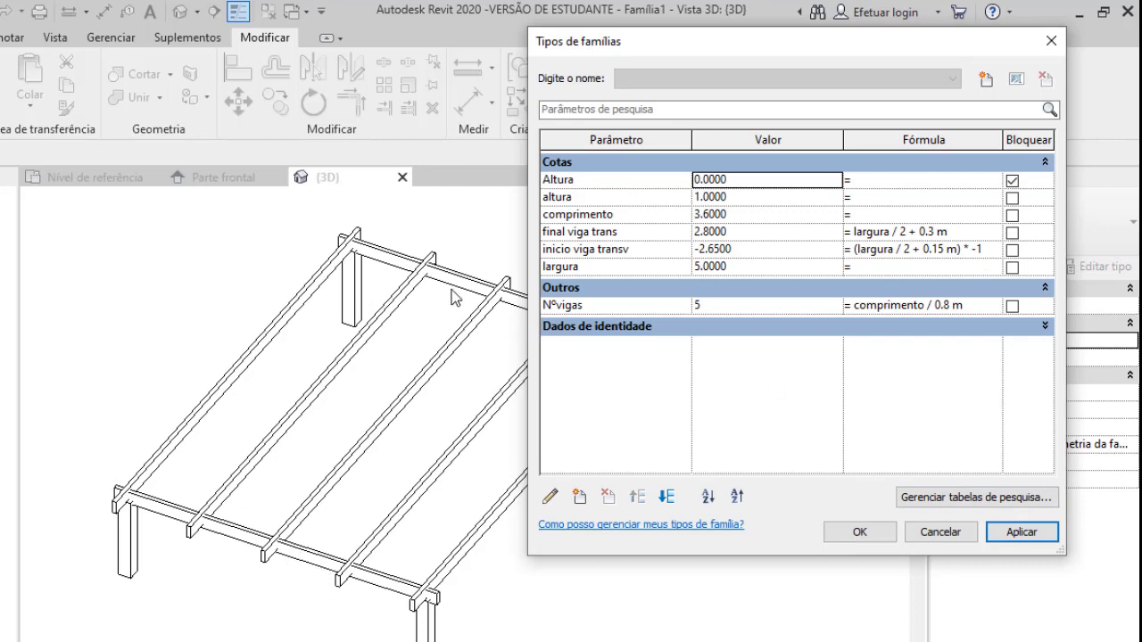
Change the "inicio viga transv" formula to (largura / 2 + 0.30 m) * -1, apply it and accept the family types
left_click(944, 250)
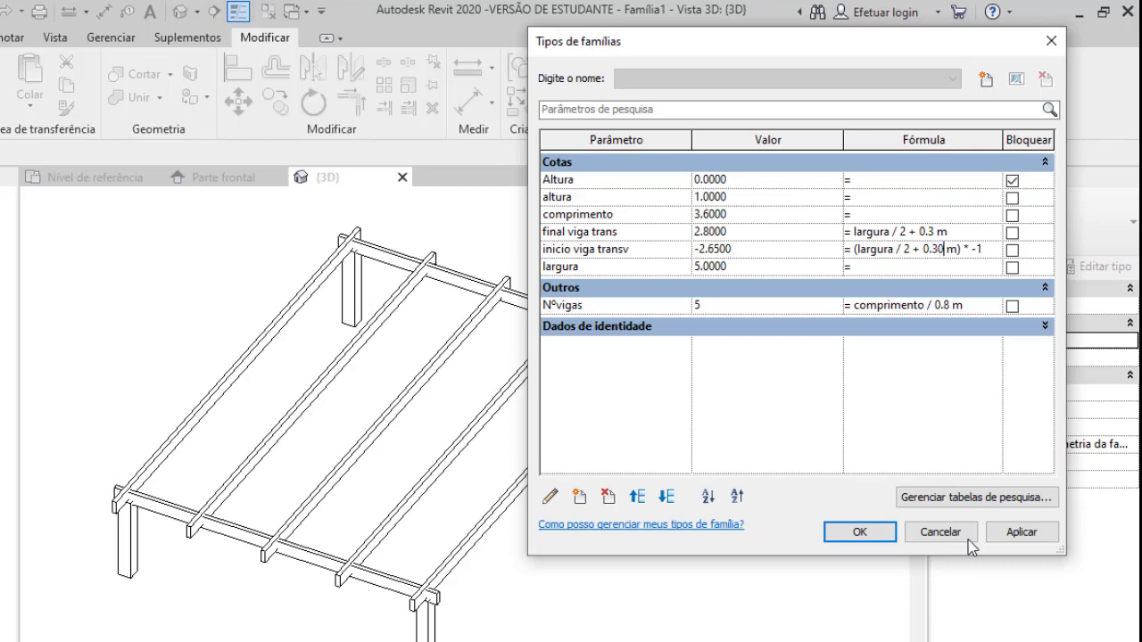
left_click(1007, 533)
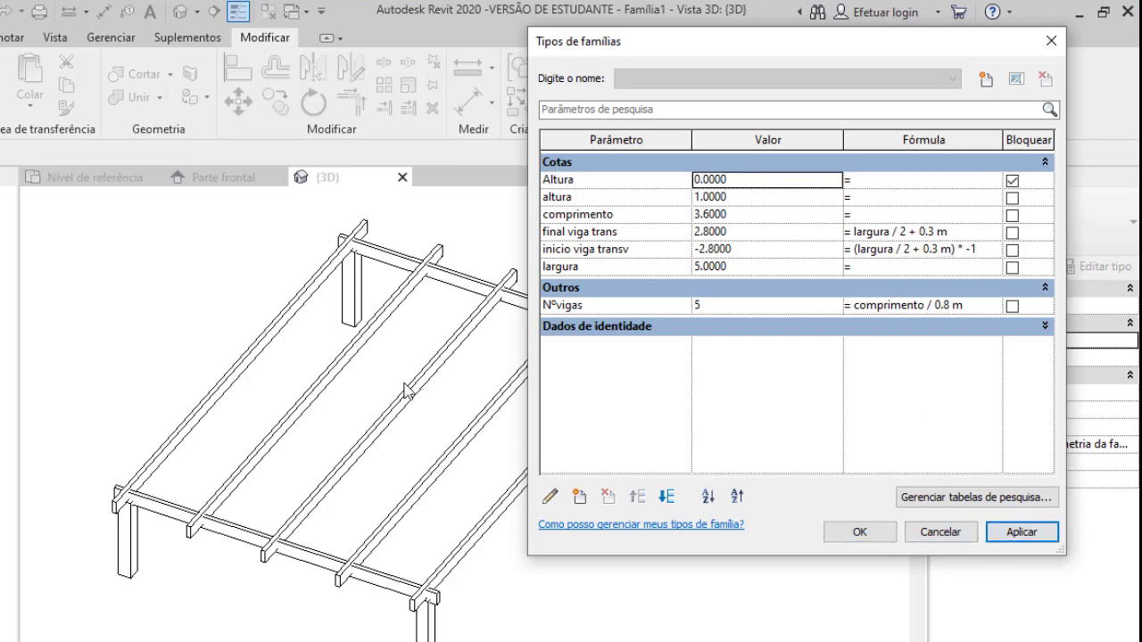
left_click(862, 533)
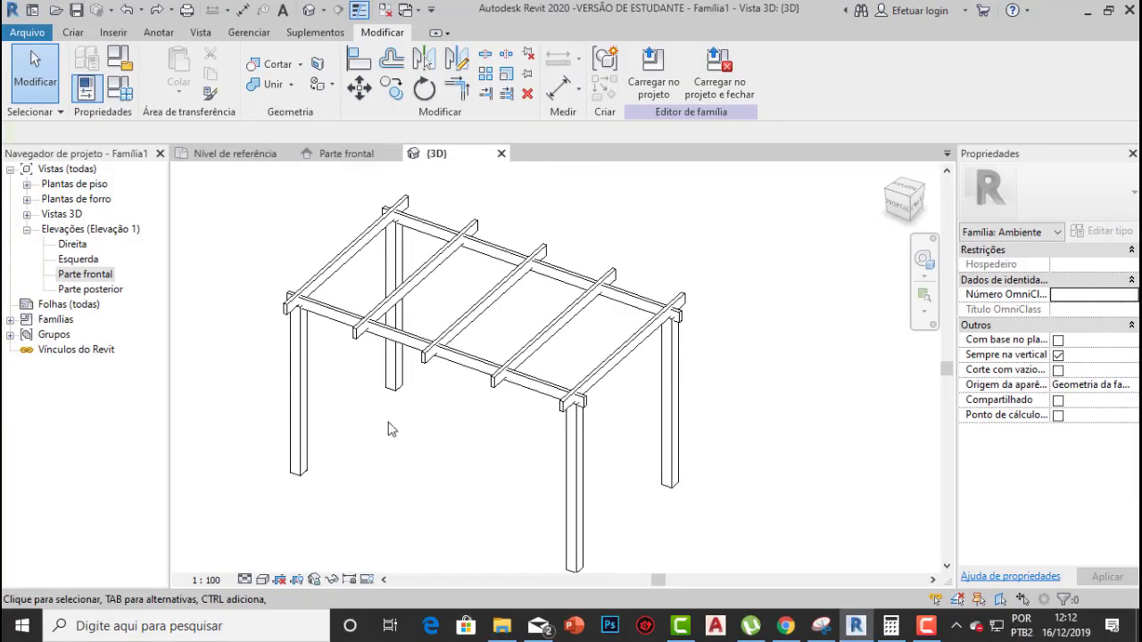
Join the pillars, the longitudinal beams and the cross-beams into one geometry, using multiple joins in the 3D view
left_click(268, 84)
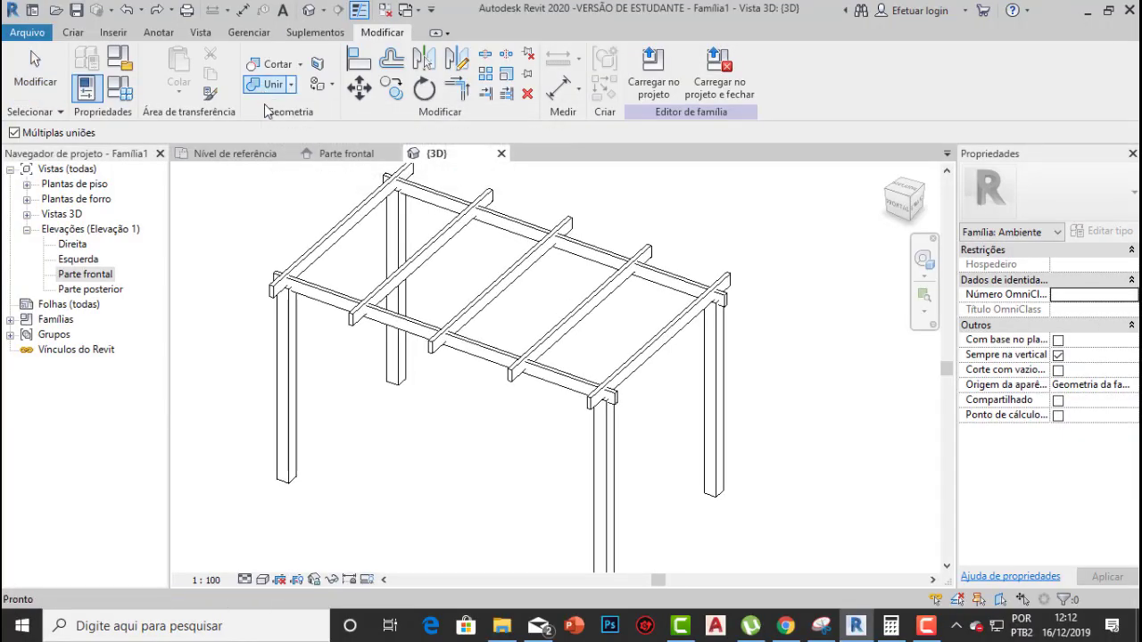
scroll(287, 280, "up", 3)
left_click(293, 329)
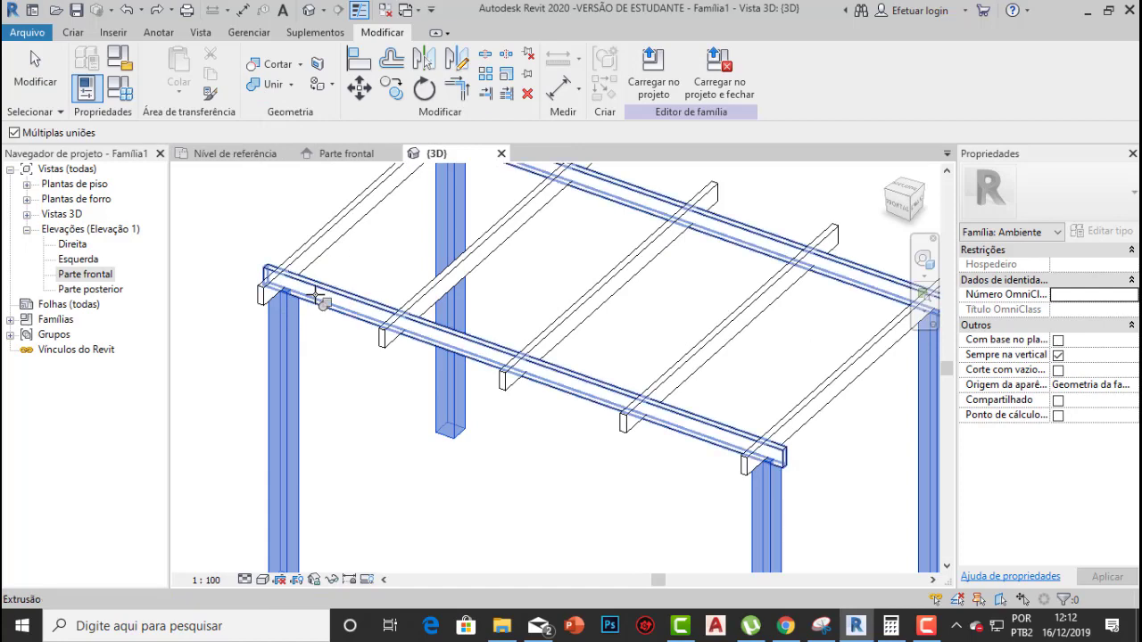
left_click(302, 289)
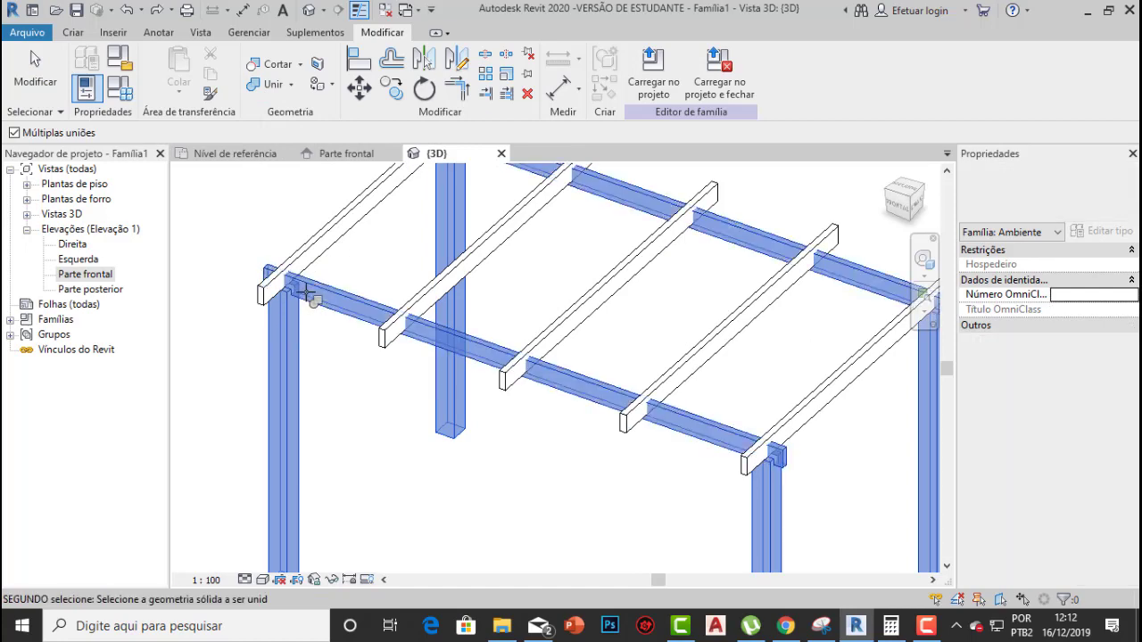
left_click(417, 307)
left_click(547, 346)
scroll(548, 344, "down", 2)
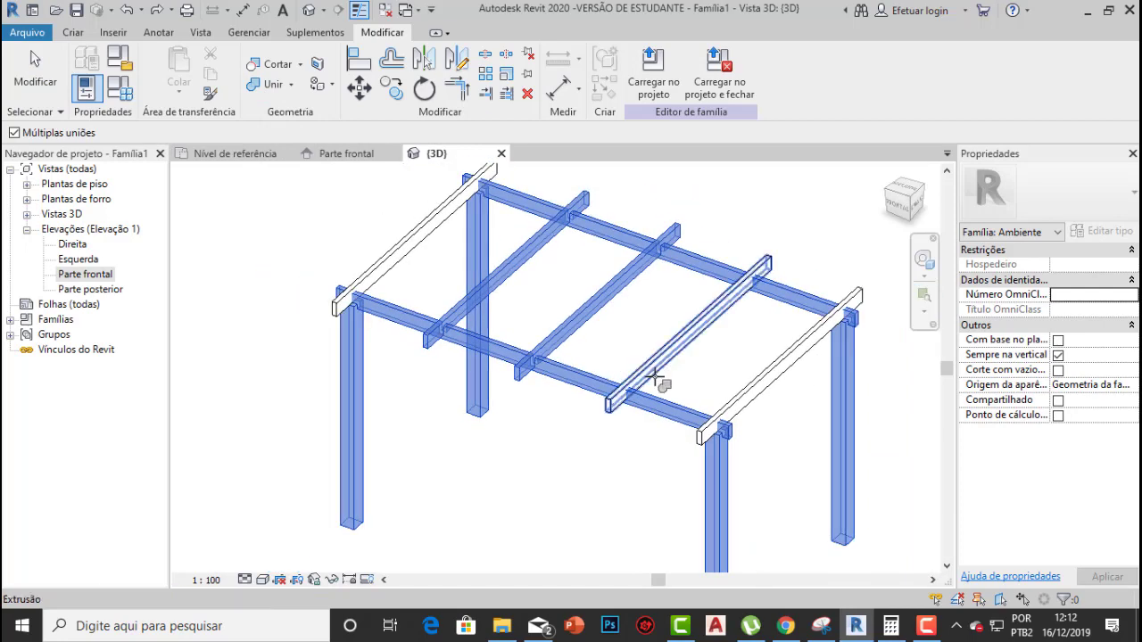
left_click(658, 379)
left_click(722, 386)
scroll(765, 413, "up", 3)
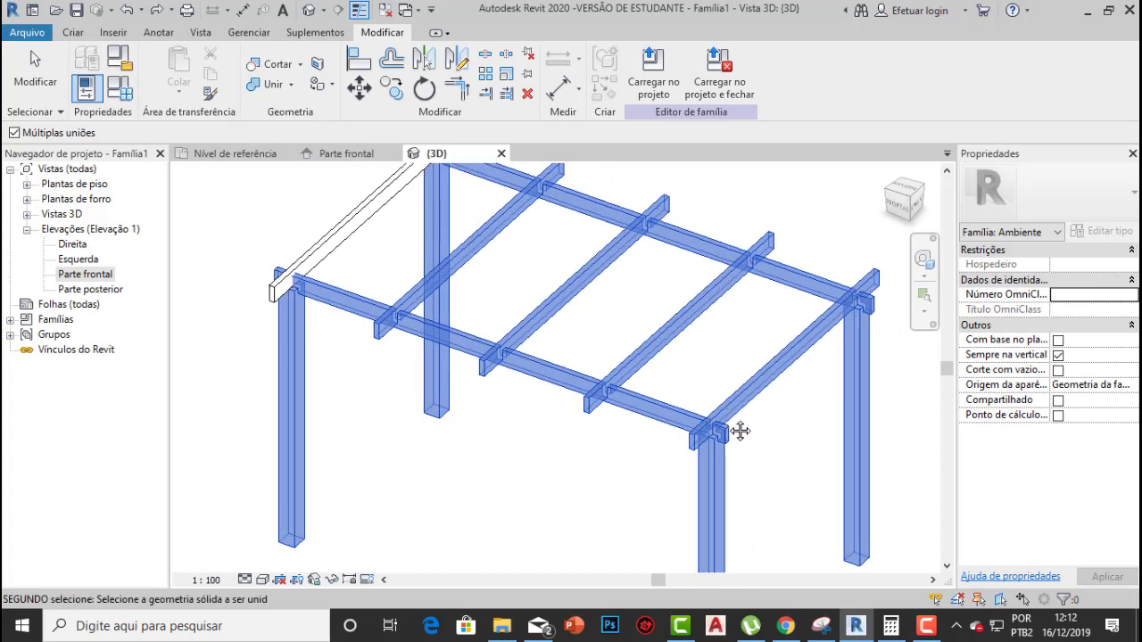
left_click(280, 227)
scroll(453, 257, "down", 3)
key("Escape")
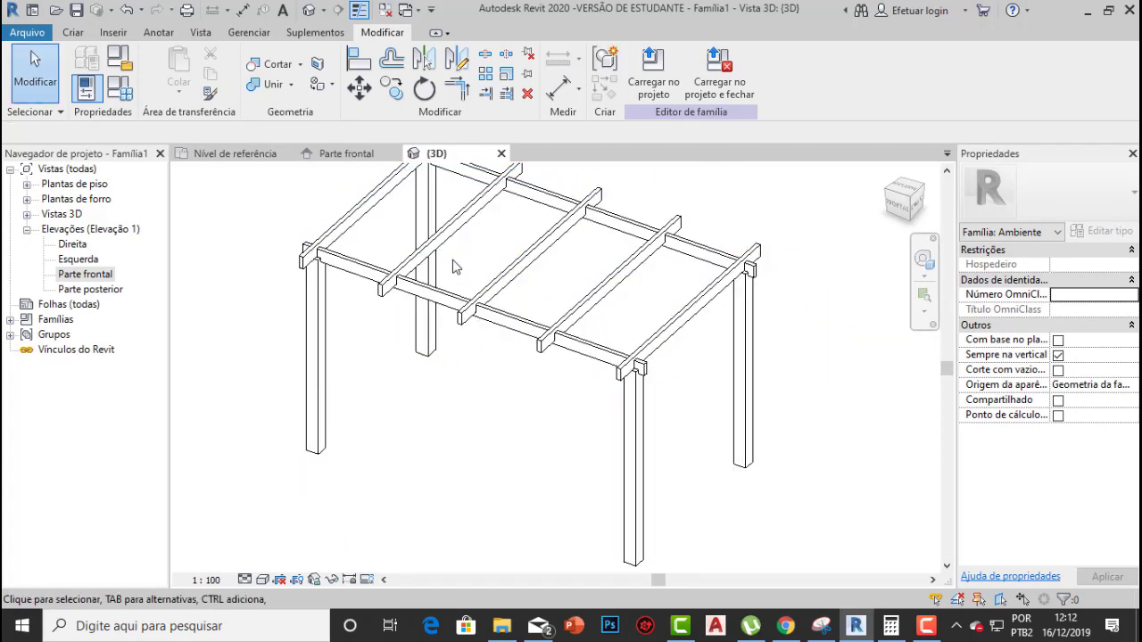
scroll(389, 272, "up", 6)
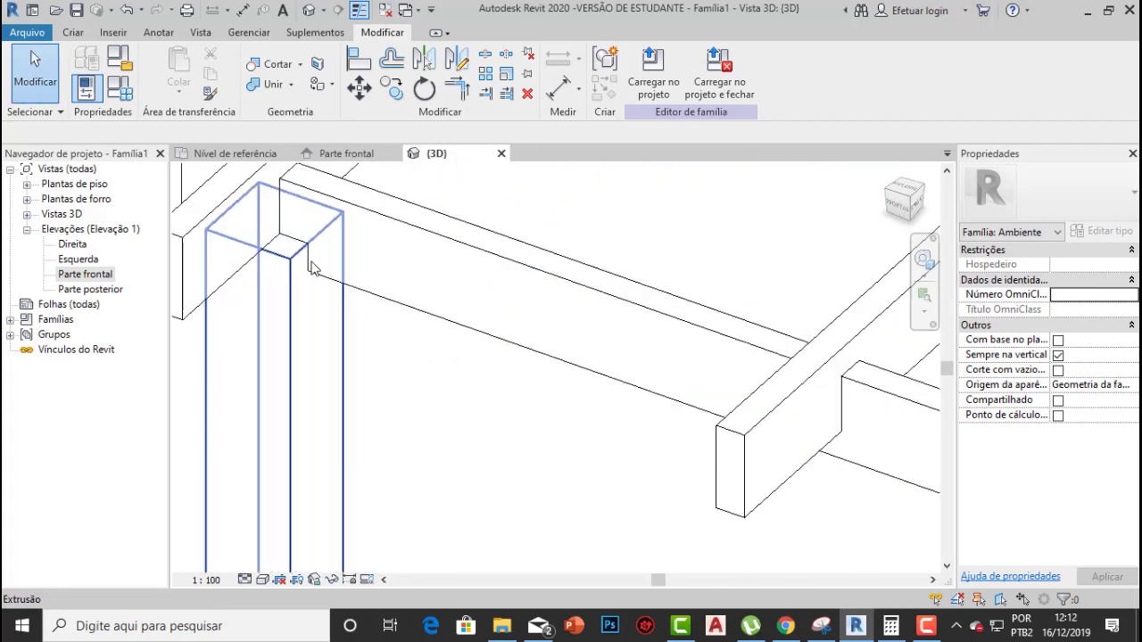
Examine the joined connections between pillars, longitudinal beams and cross-beams across the whole pergola in 3D
scroll(324, 309, "down", 5)
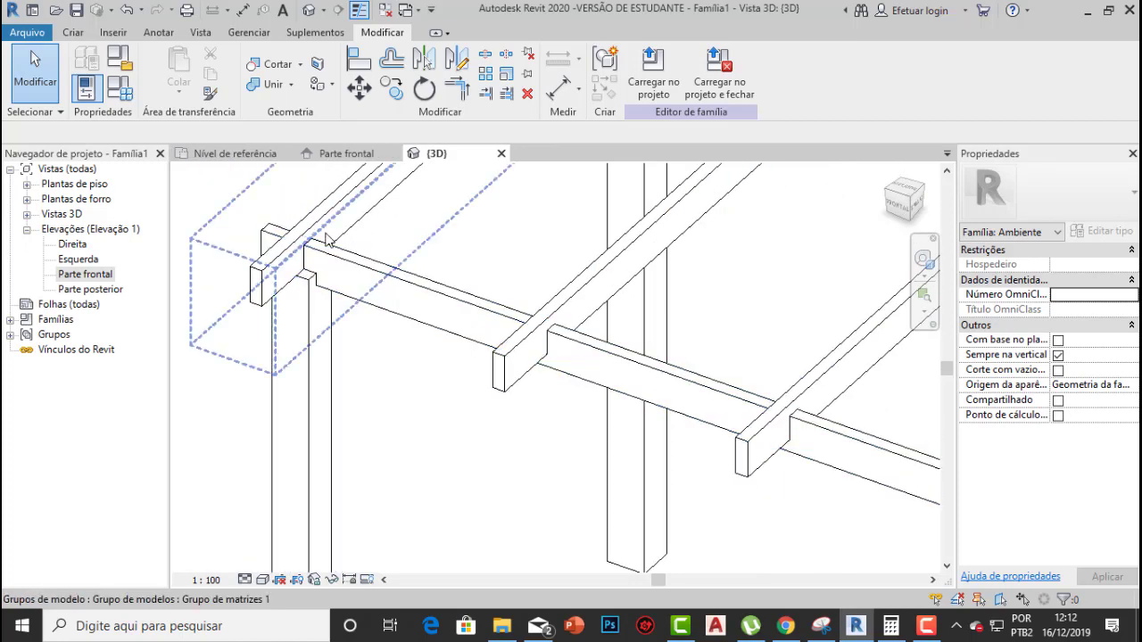
scroll(415, 287, "down", 2)
scroll(854, 330, "up", 5)
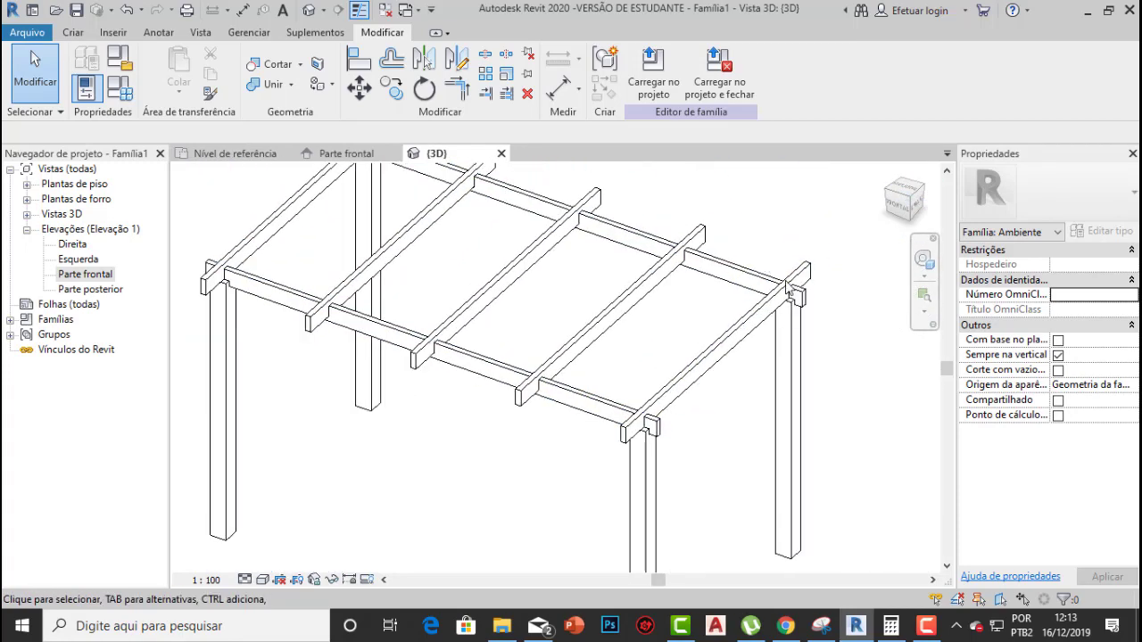
scroll(847, 340, "down", 6)
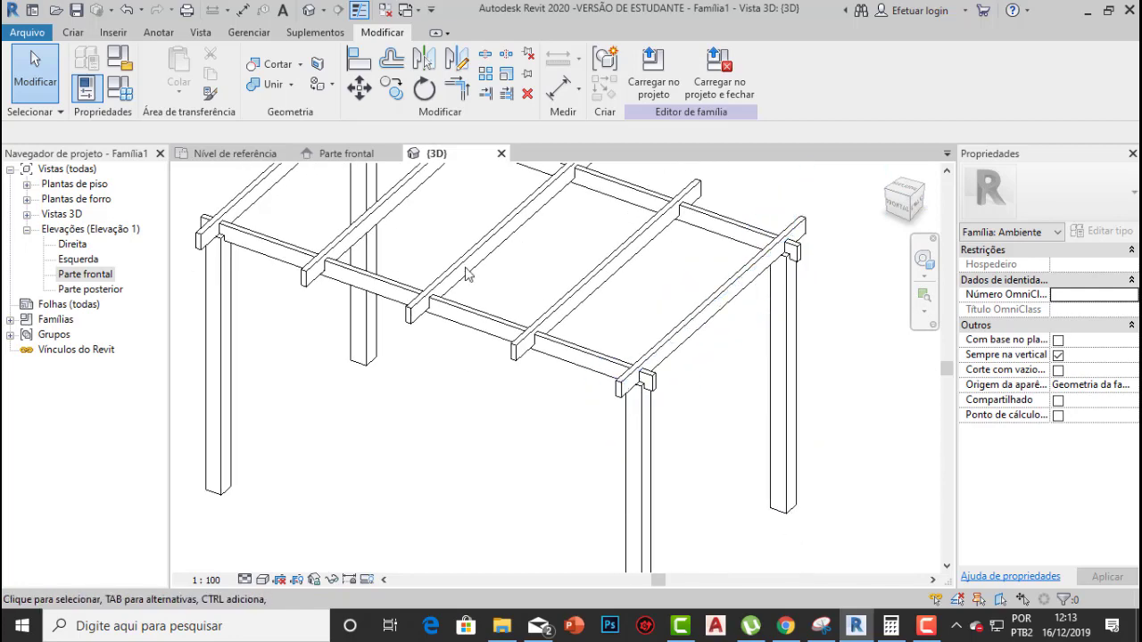
scroll(531, 367, "down", 3)
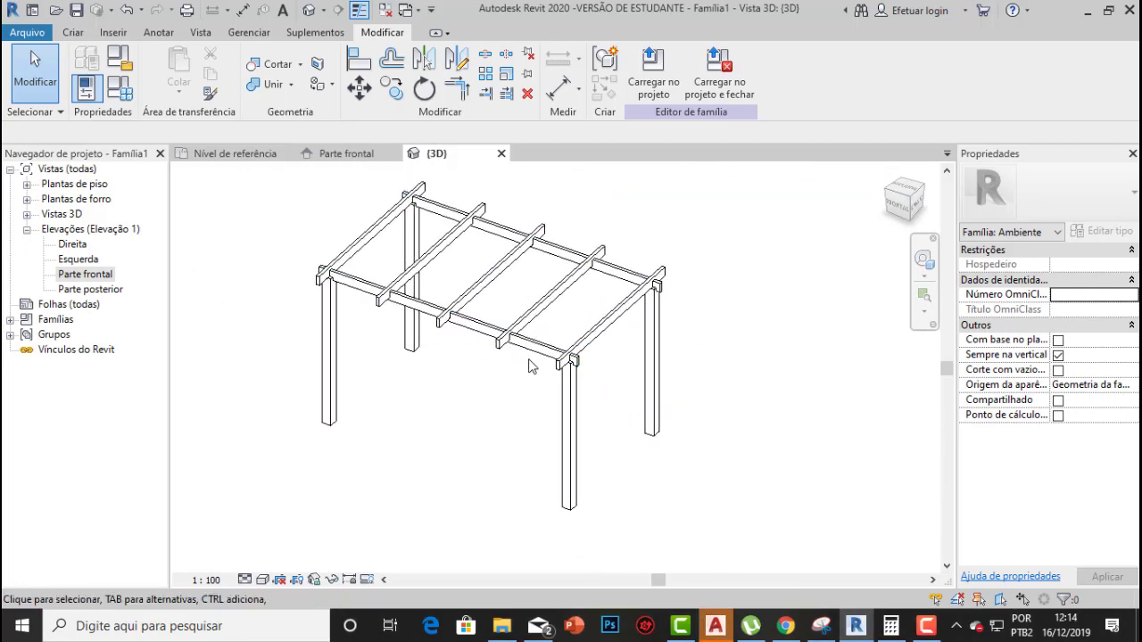
middle_click_drag(517, 390, 518, 394)
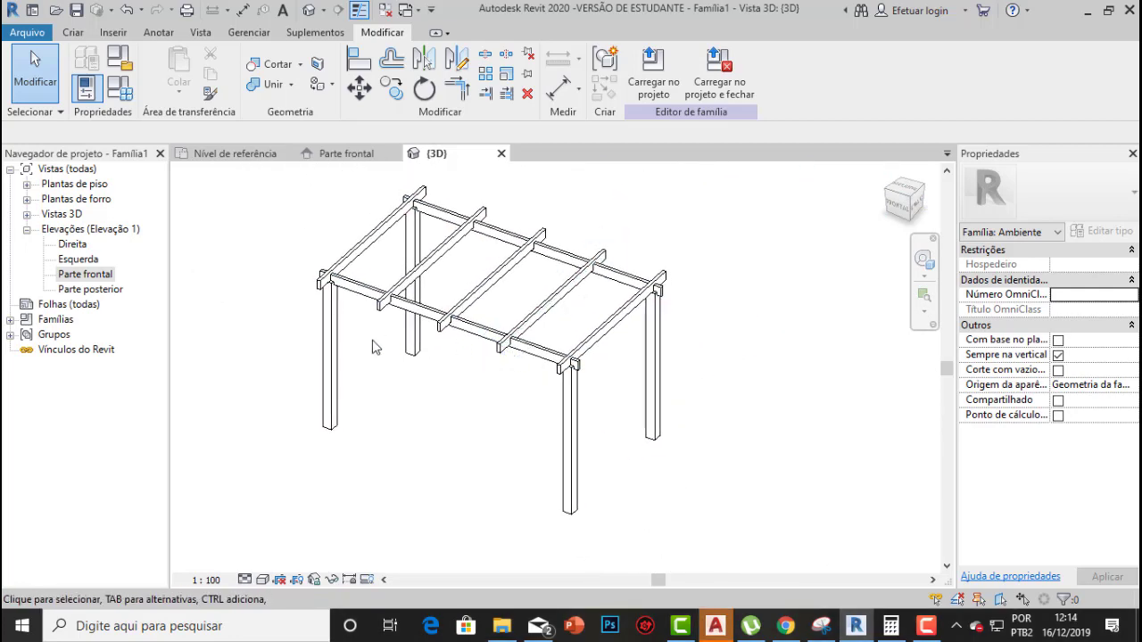
left_click(335, 361)
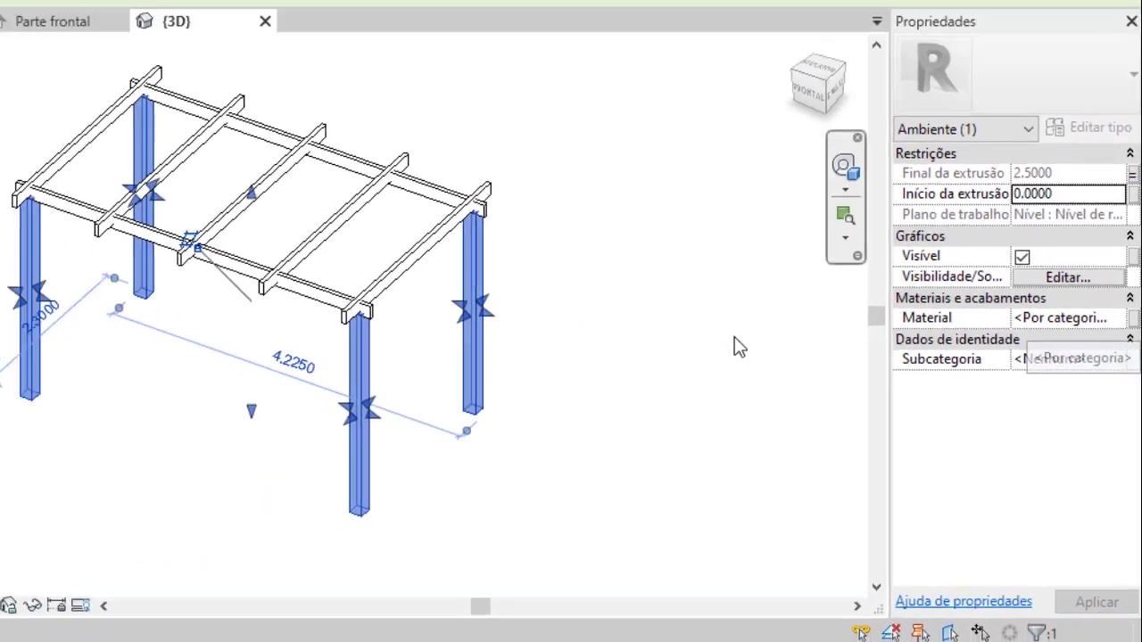
left_click(671, 318)
middle_click_drag(365, 321, 367, 322)
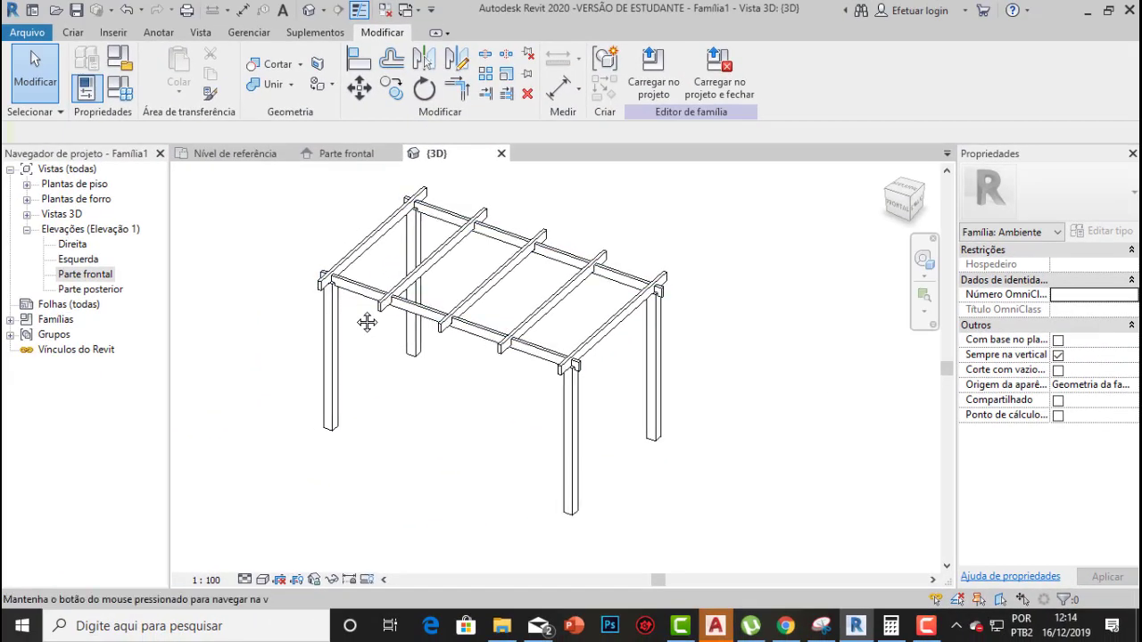
scroll(366, 322, "up", 1)
left_click(355, 256)
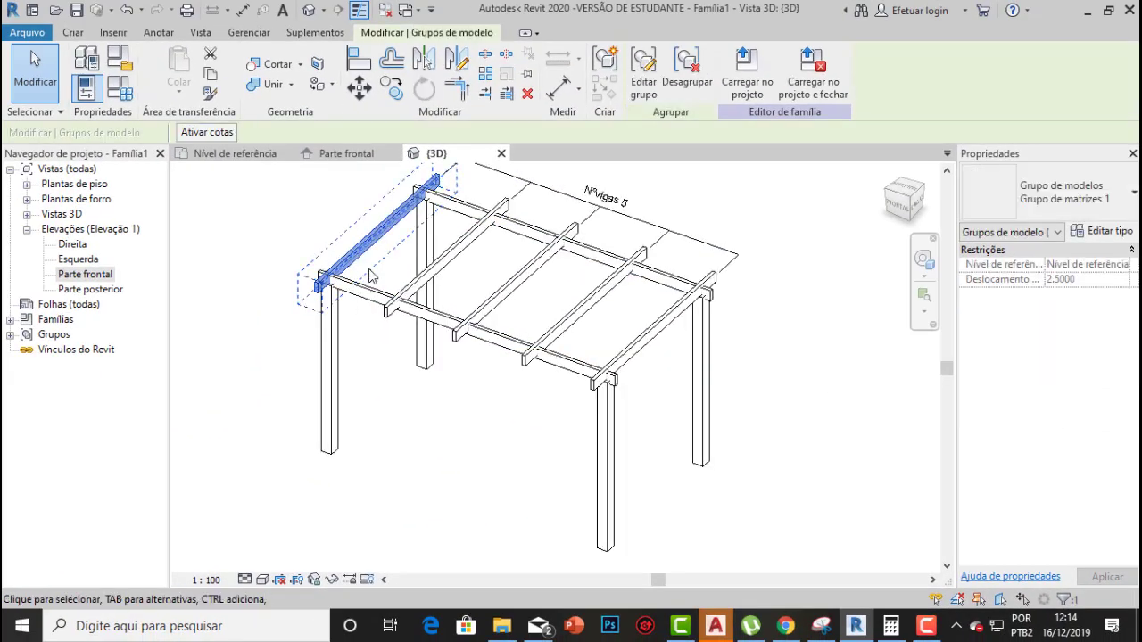
Associate the pillars' material with a new type parameter named "material", grouped under Materiais e acabamentos
left_click(373, 299)
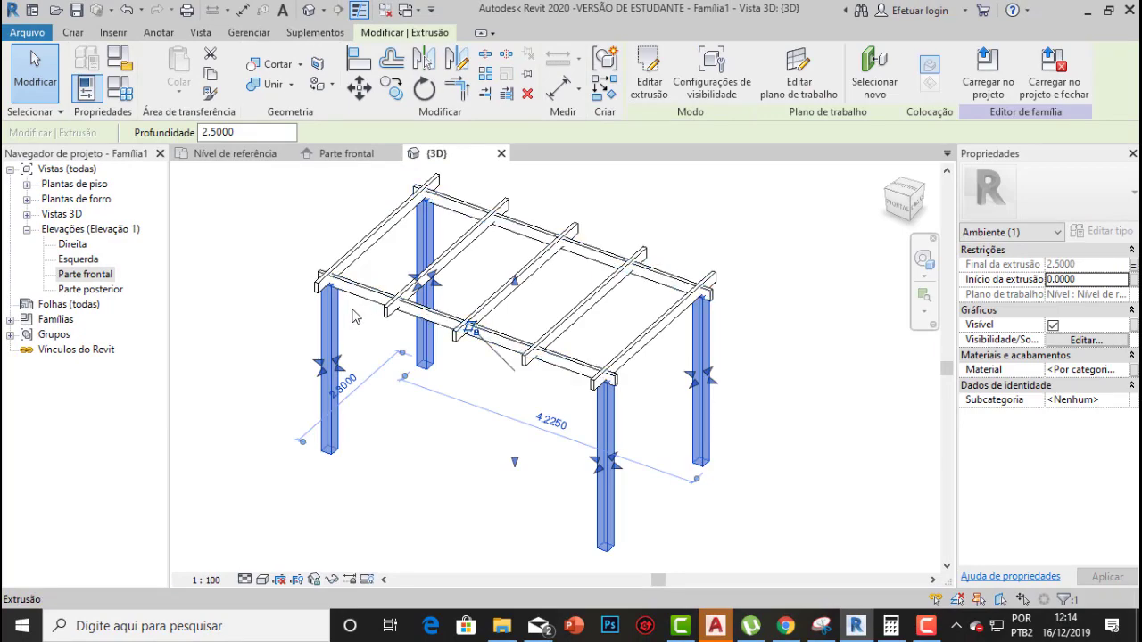
scroll(355, 317, "up", 3)
scroll(374, 312, "down", 2)
middle_click_drag(395, 313, 366, 315)
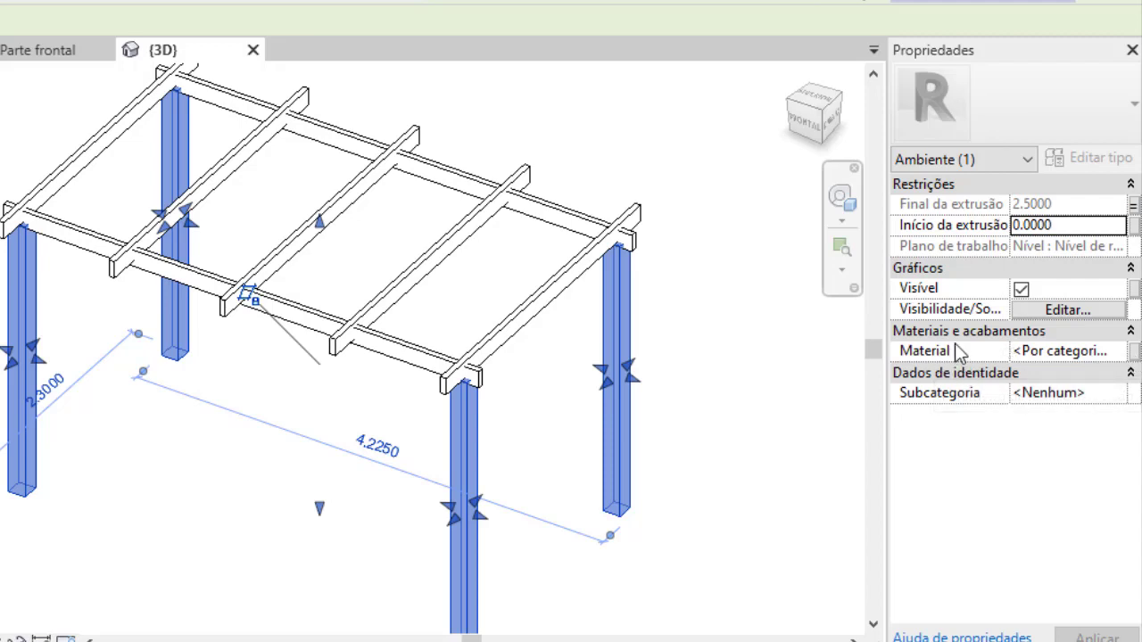
left_click(1135, 350)
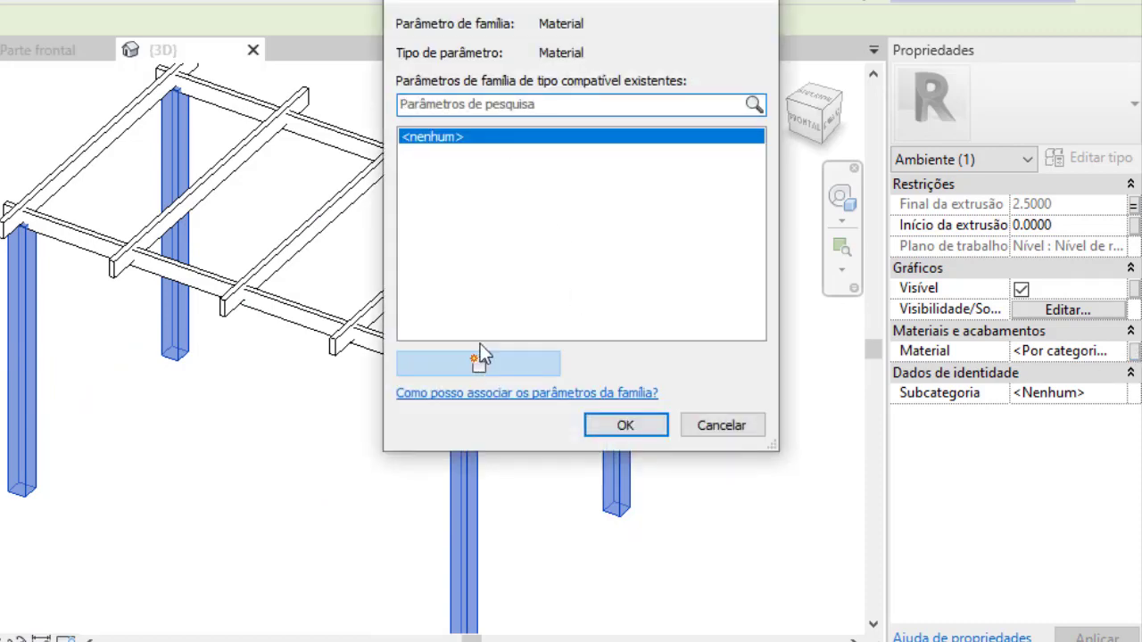
left_click(478, 360)
type("material")
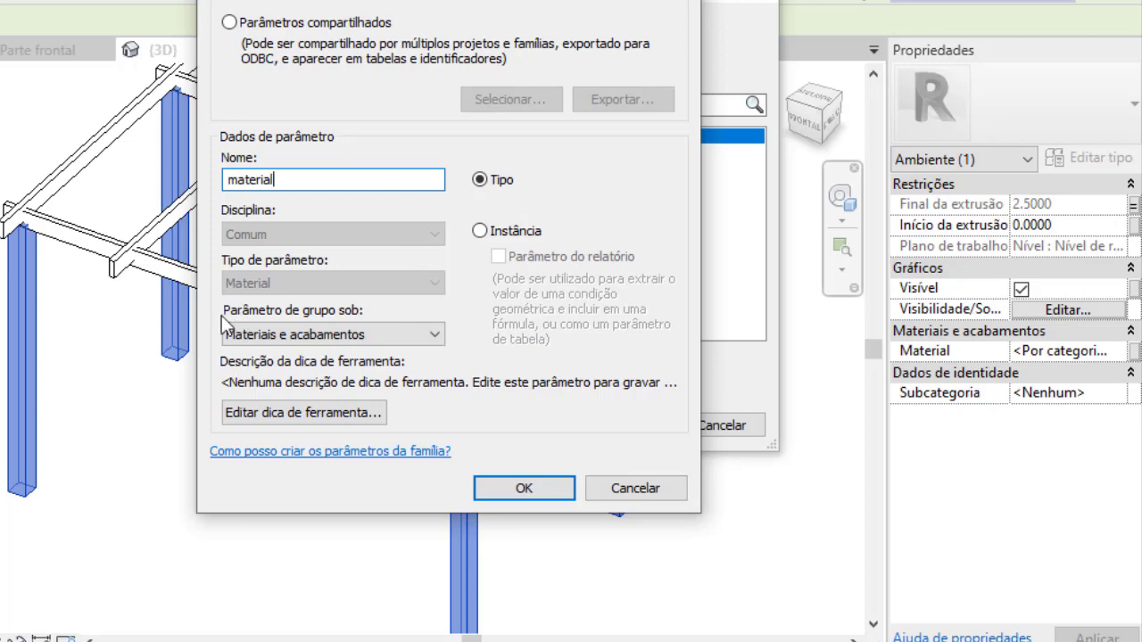
left_click(335, 335)
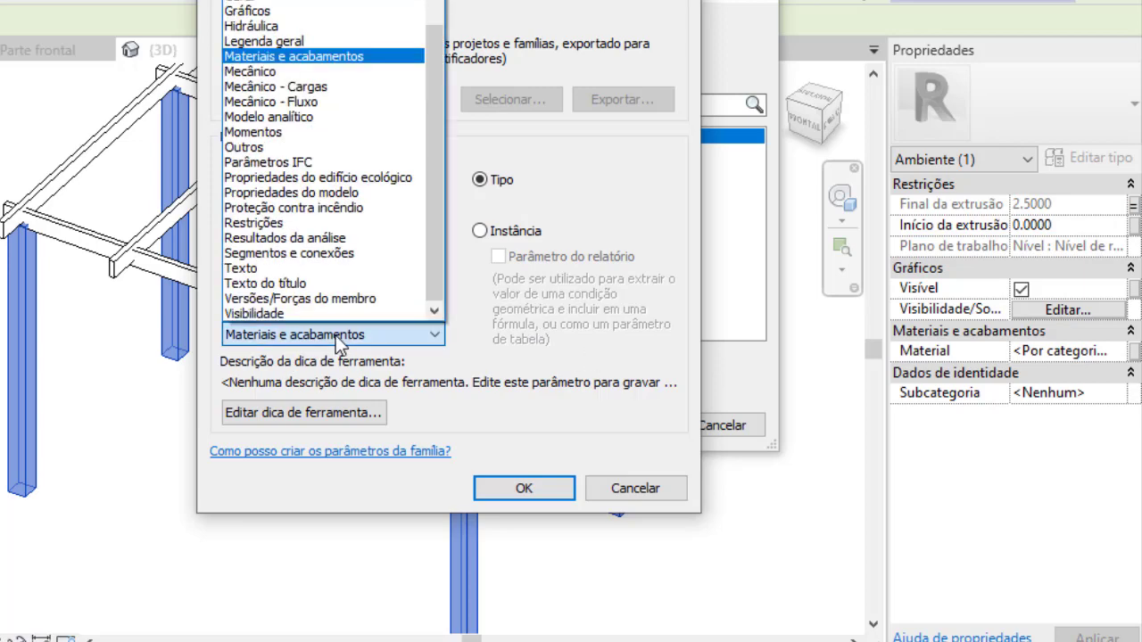
left_click(330, 58)
left_click(523, 488)
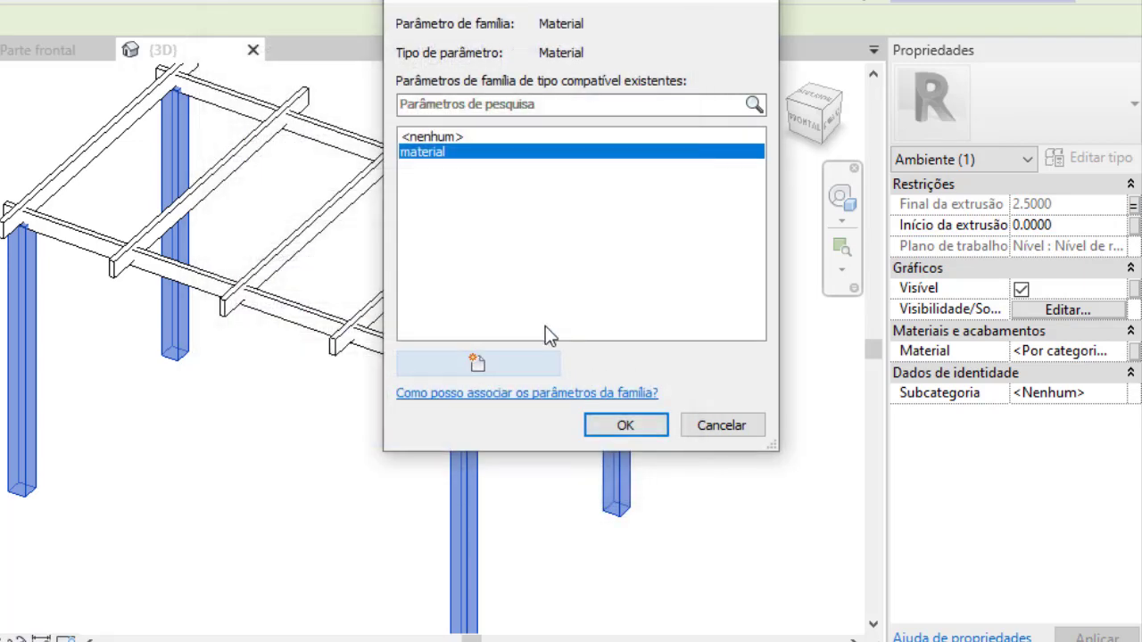
left_click(627, 425)
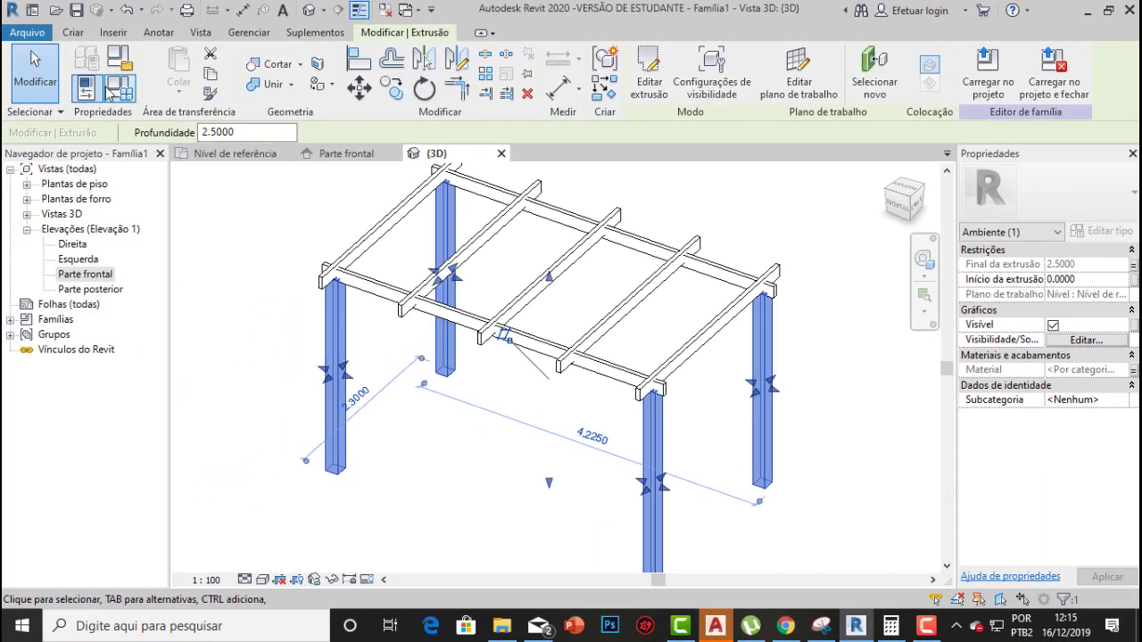
left_click(212, 218)
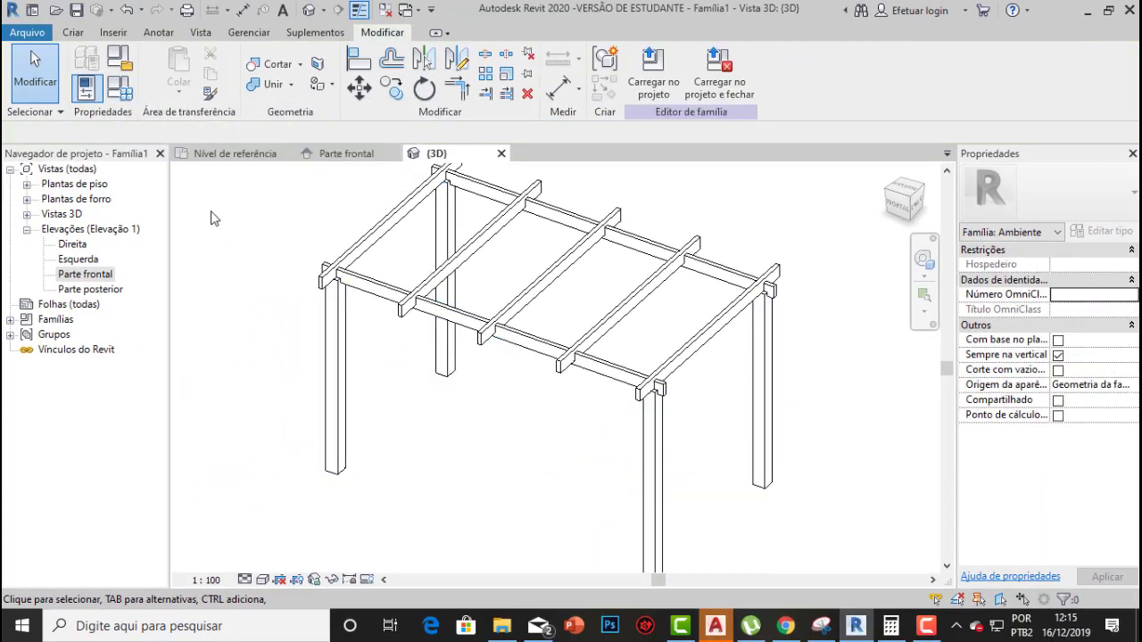
Switch the 3D view of the pergola to a shaded visual style
left_click(279, 579)
left_click(304, 545)
scroll(727, 264, "down", 1)
middle_click_drag(723, 272, 688, 298)
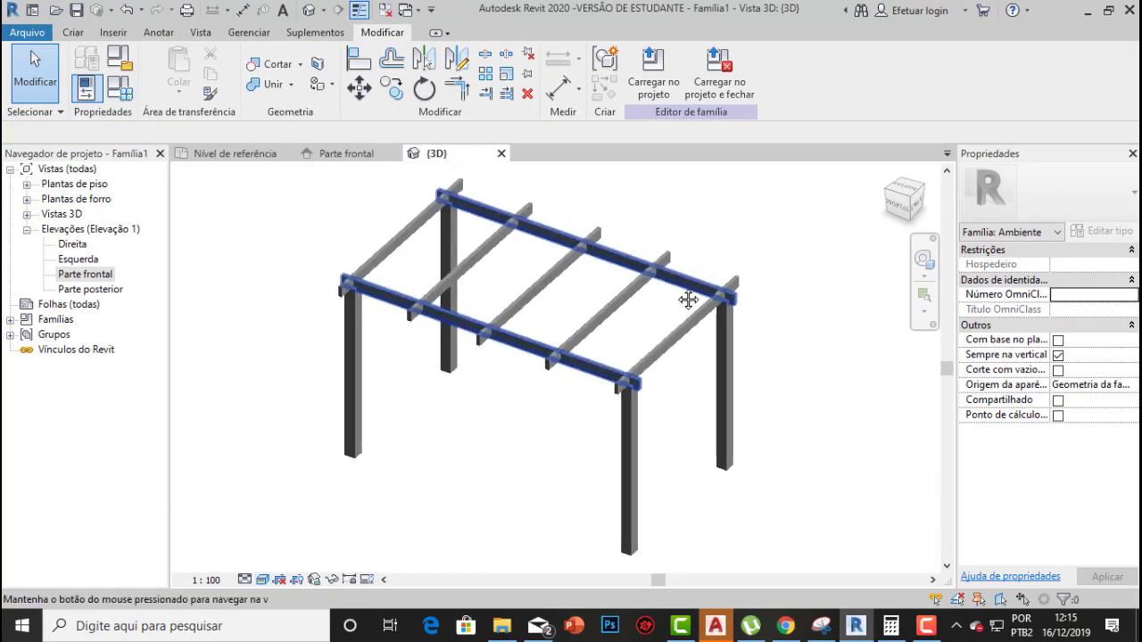
scroll(501, 257, "up", 1)
middle_click_drag(534, 250, 508, 263)
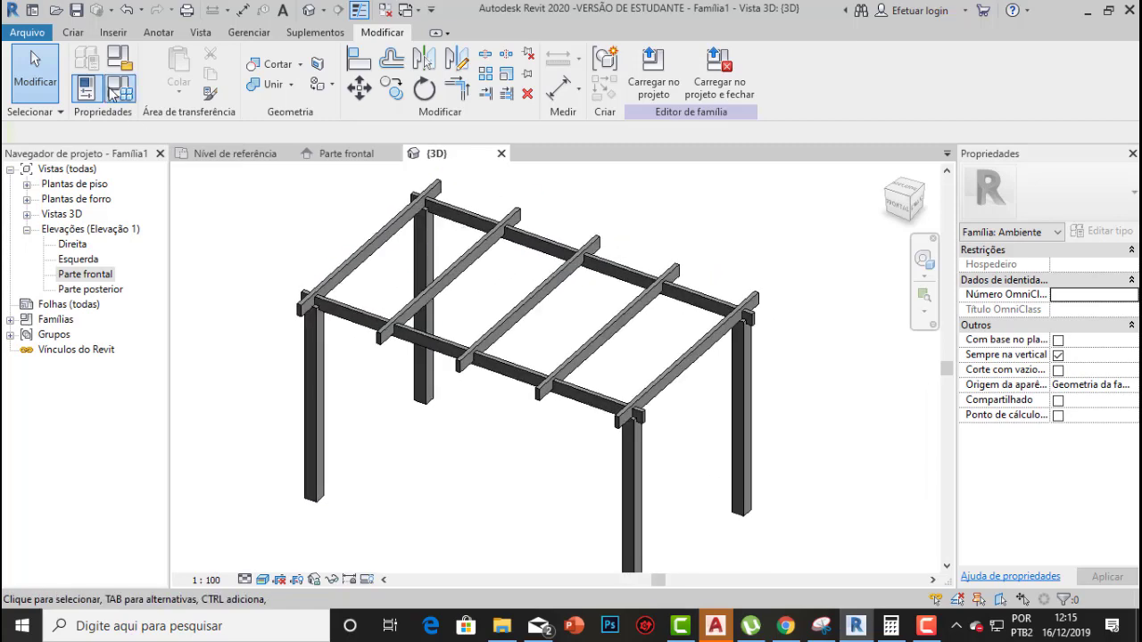
Open the material browser for the "material" parameter in the family types and create a new material
left_click(116, 90)
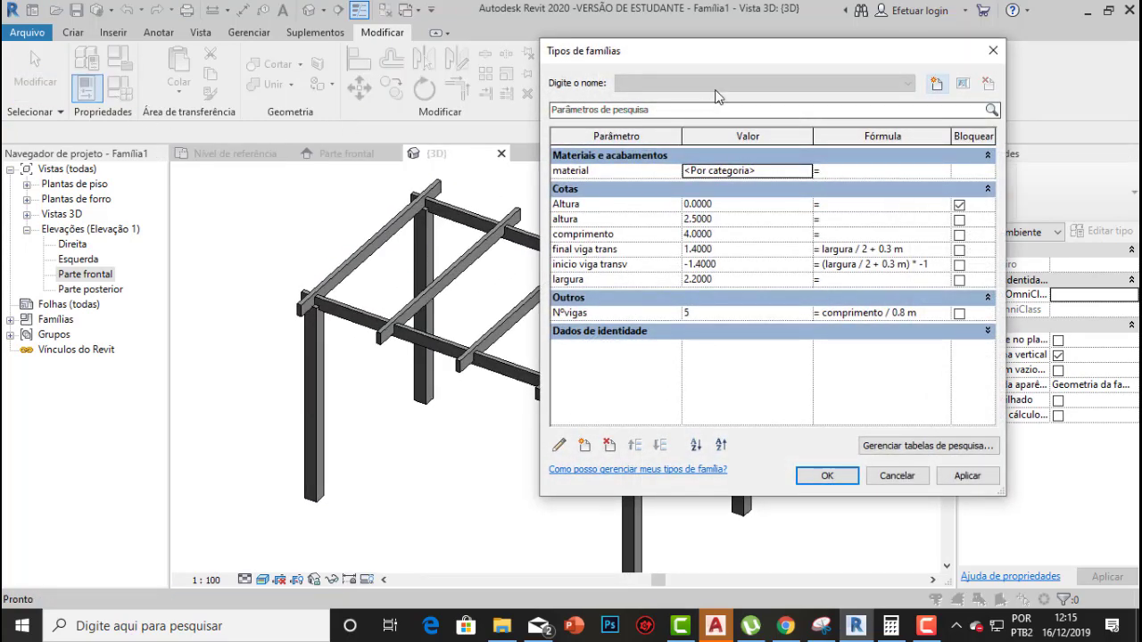
left_click_drag(709, 50, 775, 61)
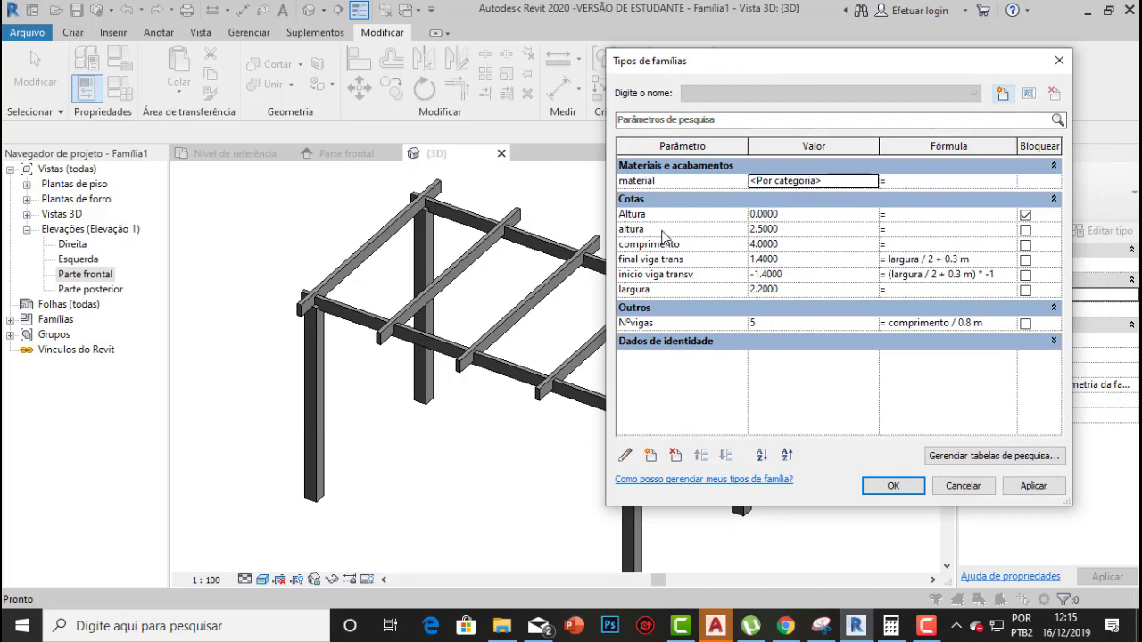
left_click(818, 181)
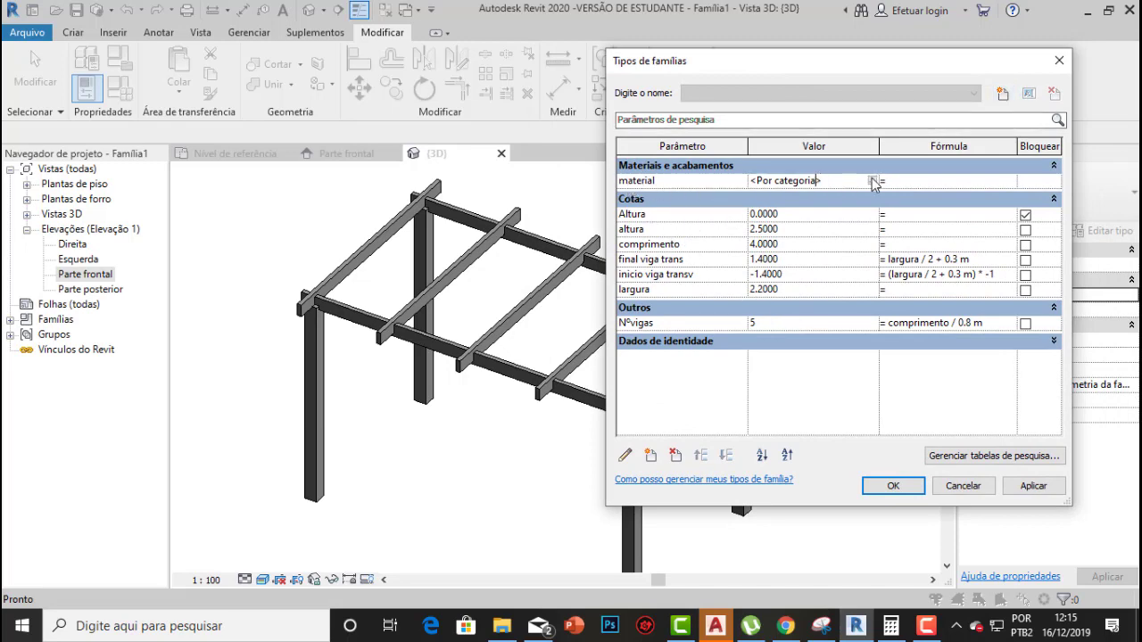
left_click(874, 180)
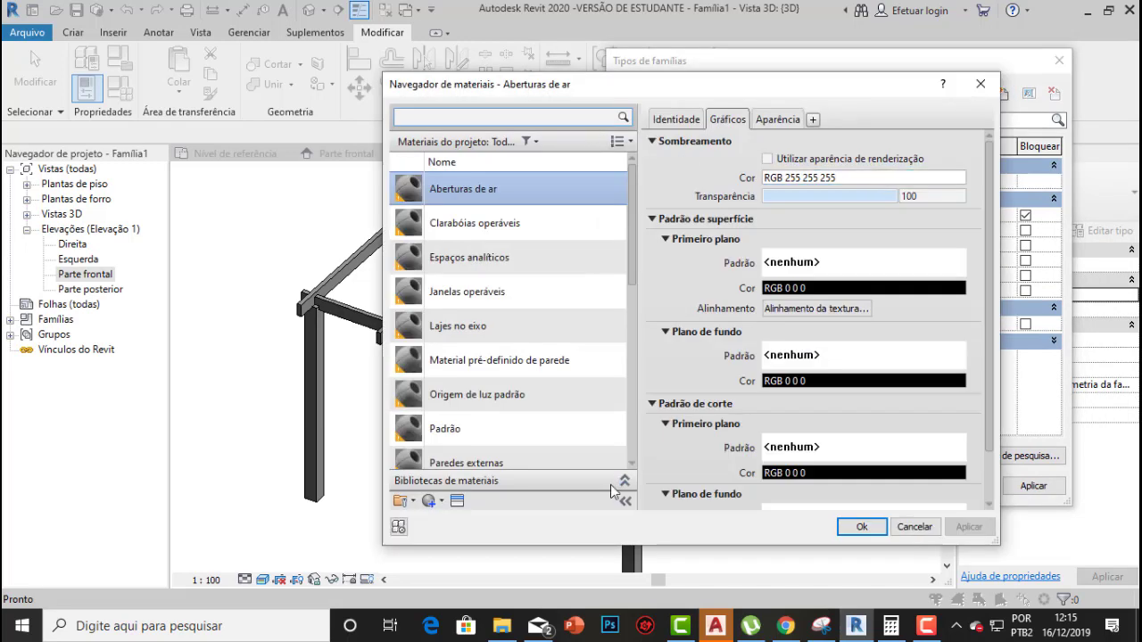
scroll(504, 357, "down", 1)
right_click(554, 280)
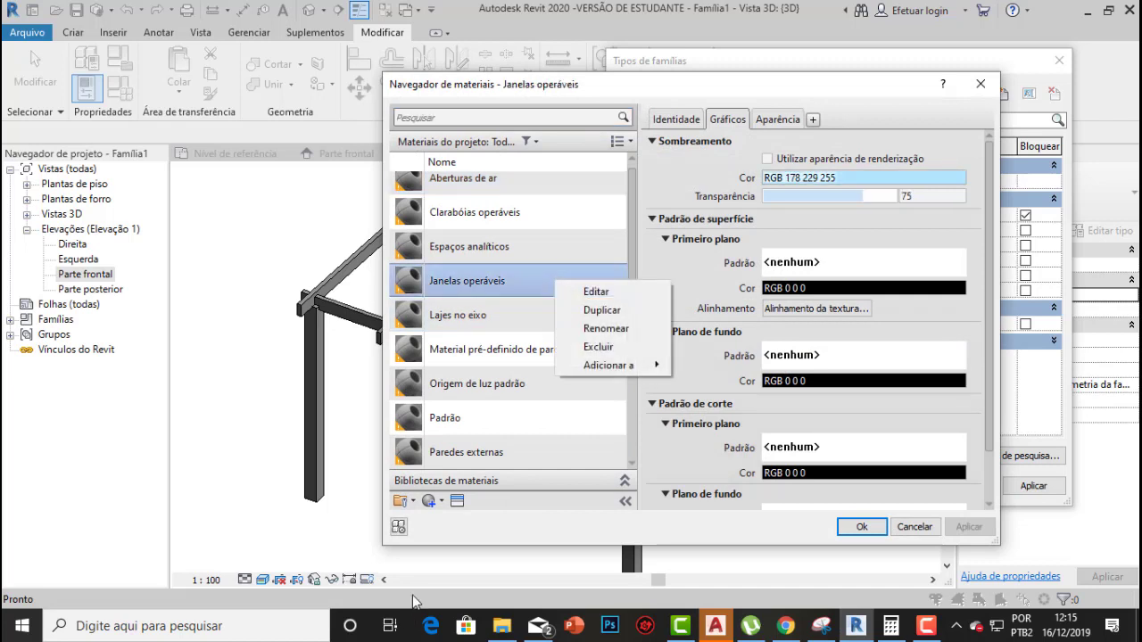
left_click(433, 515)
left_click(431, 501)
left_click(435, 517)
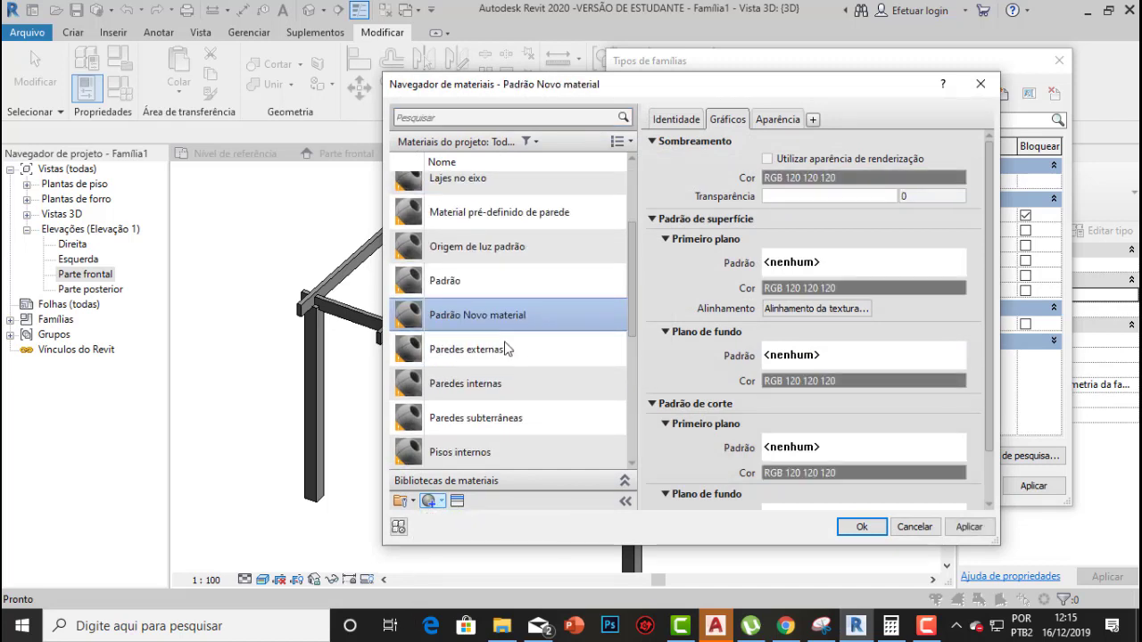
Rename the new material as ".madeira"
right_click(503, 321)
left_click(554, 370)
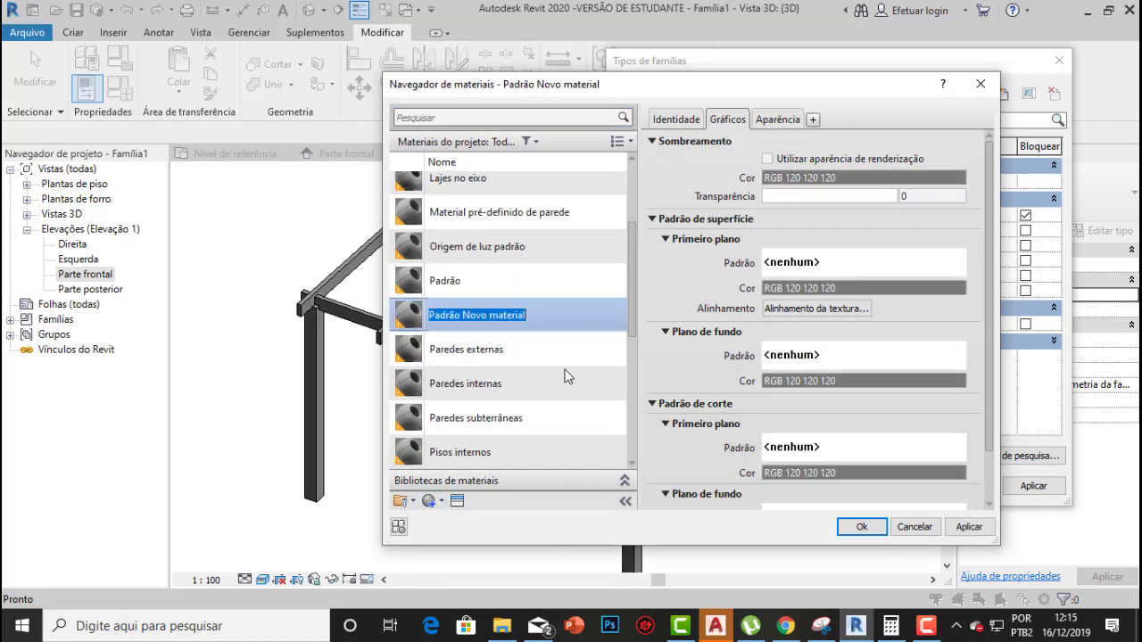
key("BackSpace")
type(".madeira")
key("Return")
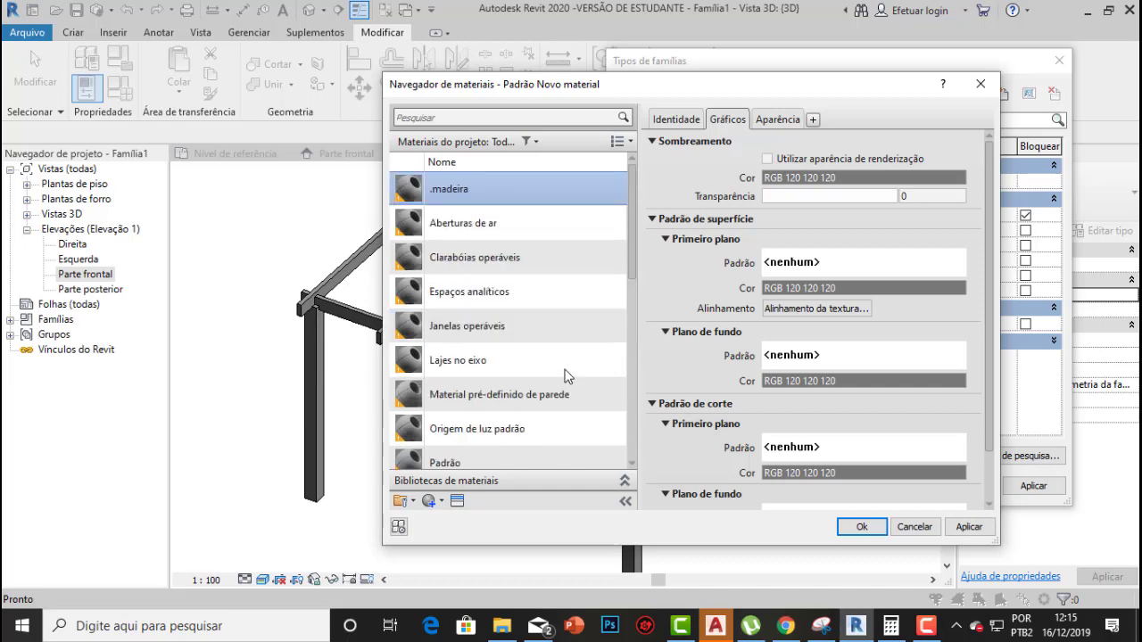
Search the asset library for "madeira" and replace the material's appearance with the opaque Cerejeira wood
left_click(458, 501)
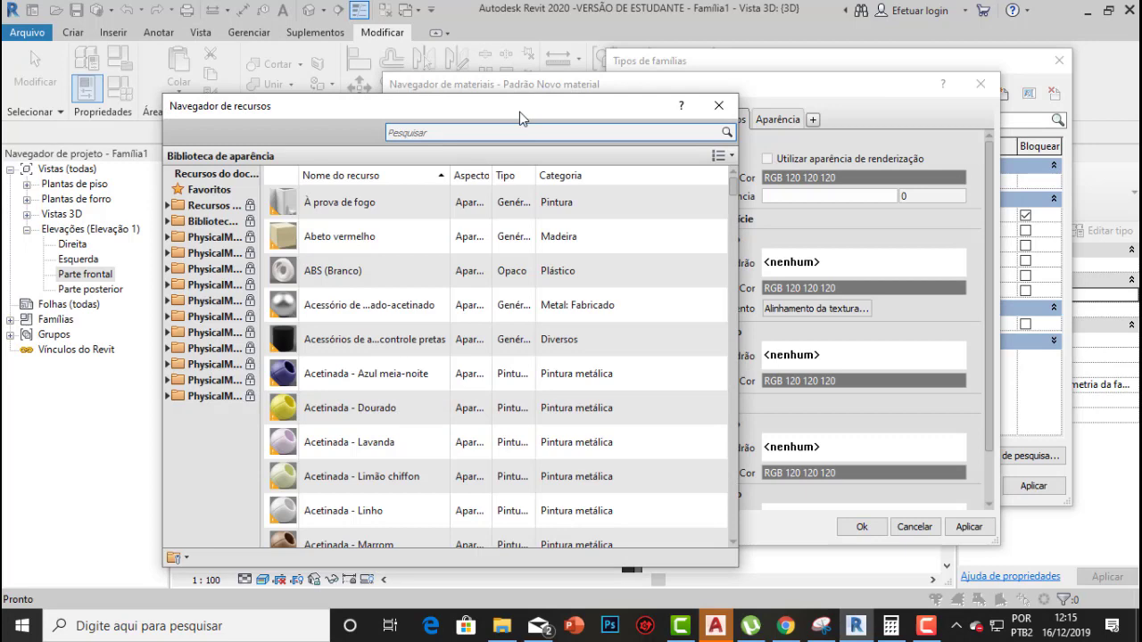
left_click_drag(519, 111, 560, 106)
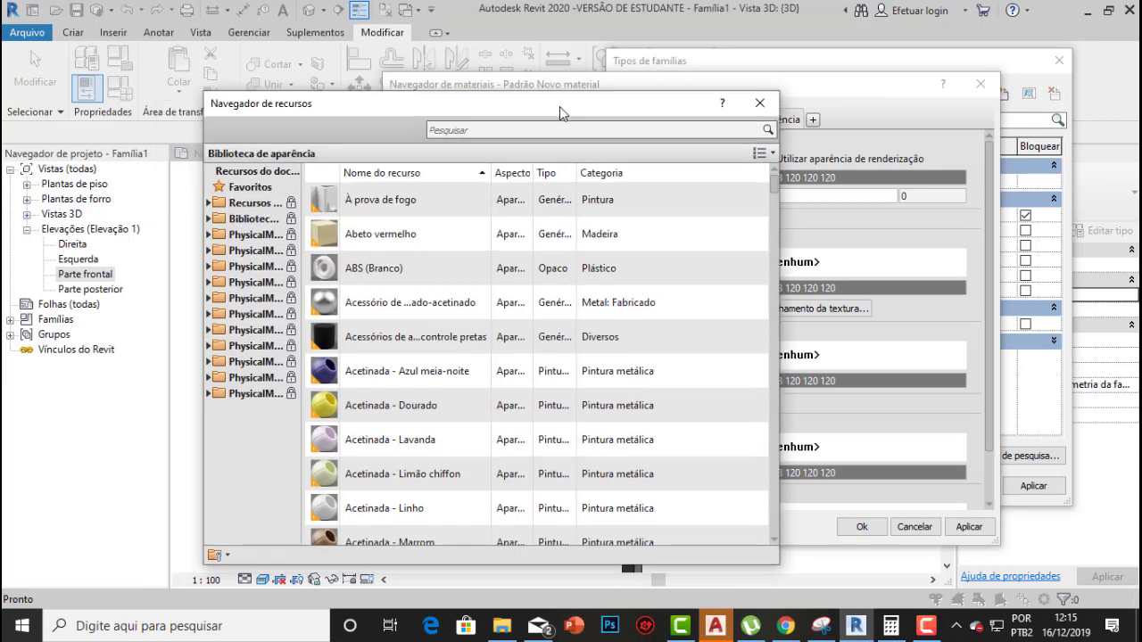
left_click(473, 129)
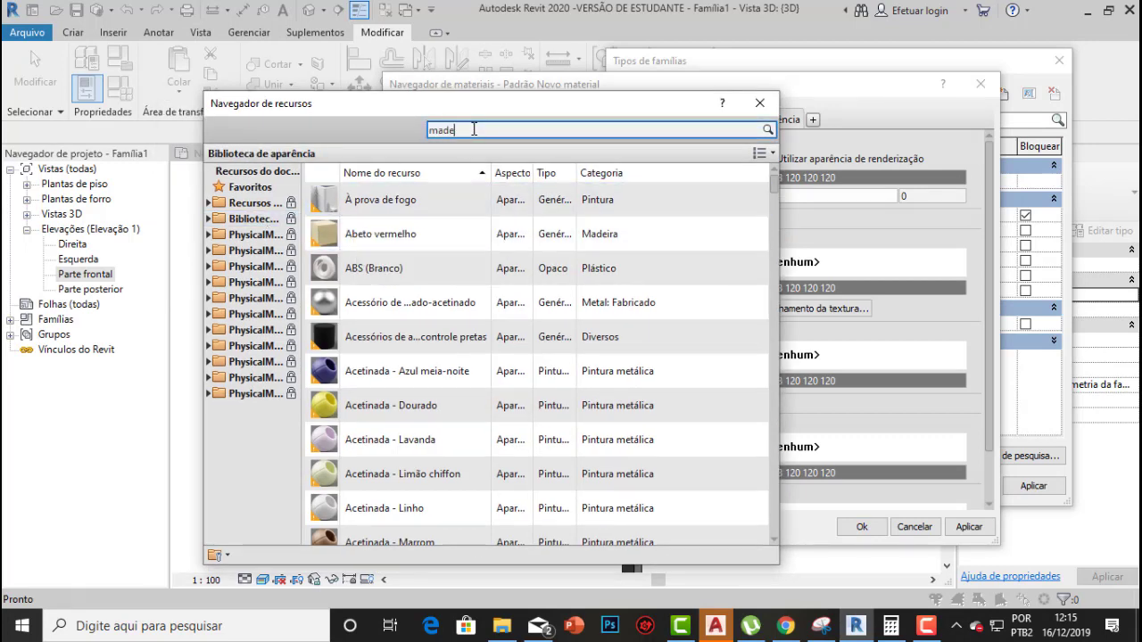
key("Return")
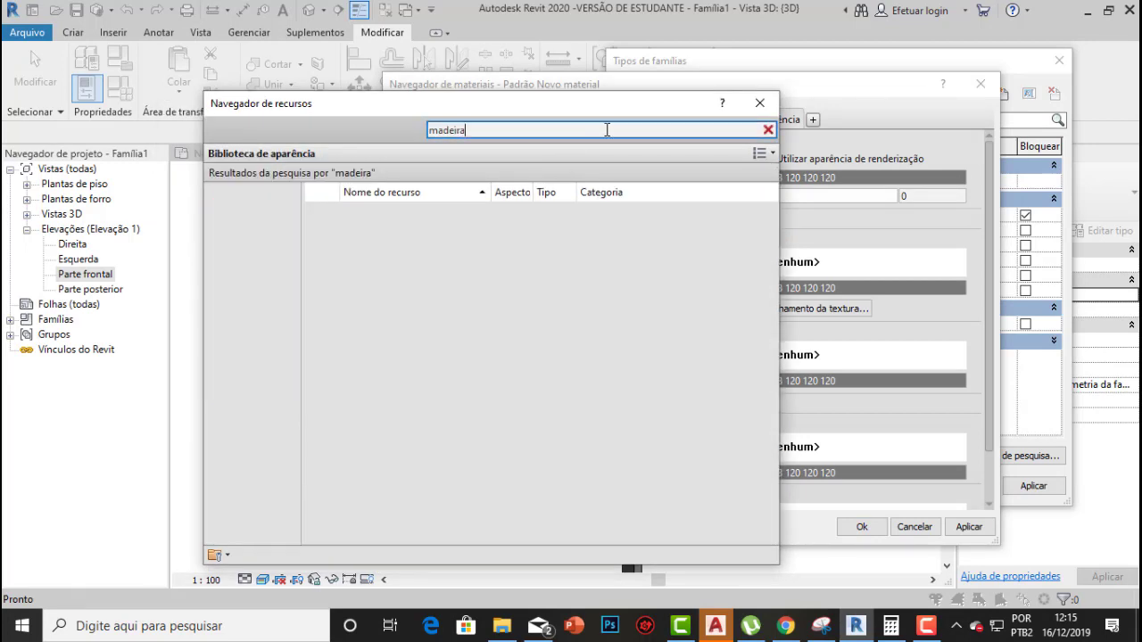
scroll(472, 375, "down", 10)
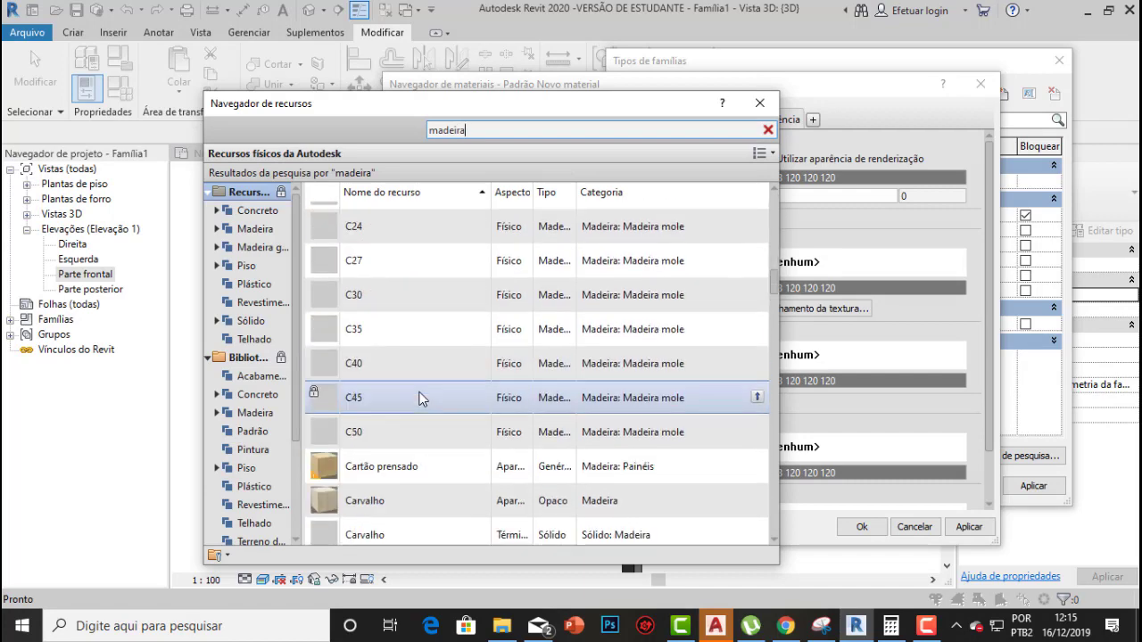
scroll(412, 412, "down", 2)
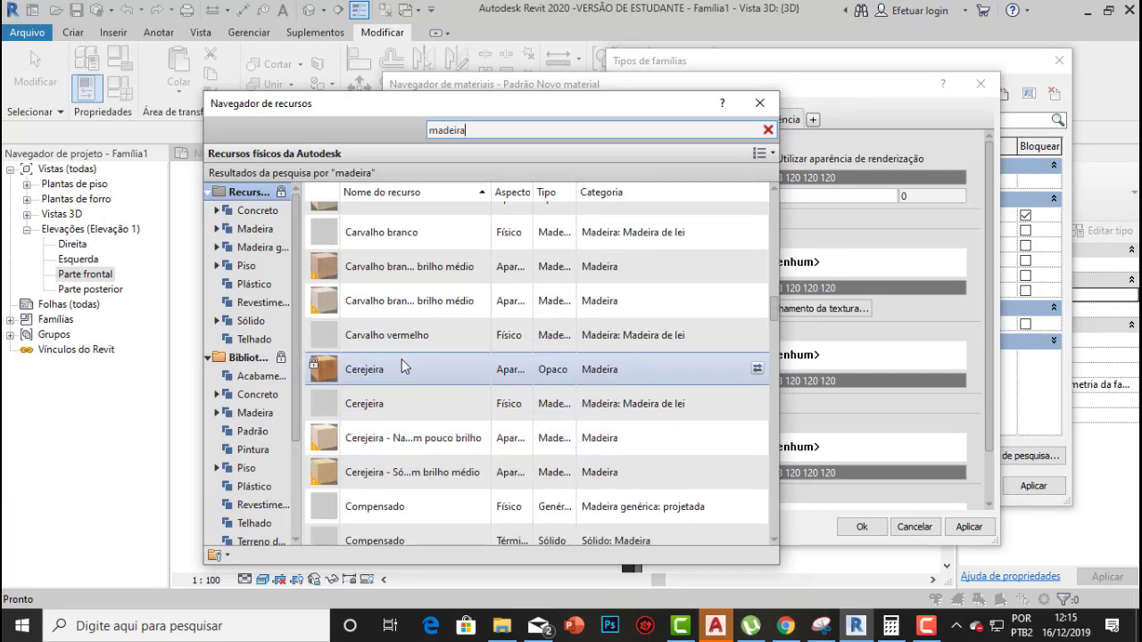
left_click(757, 369)
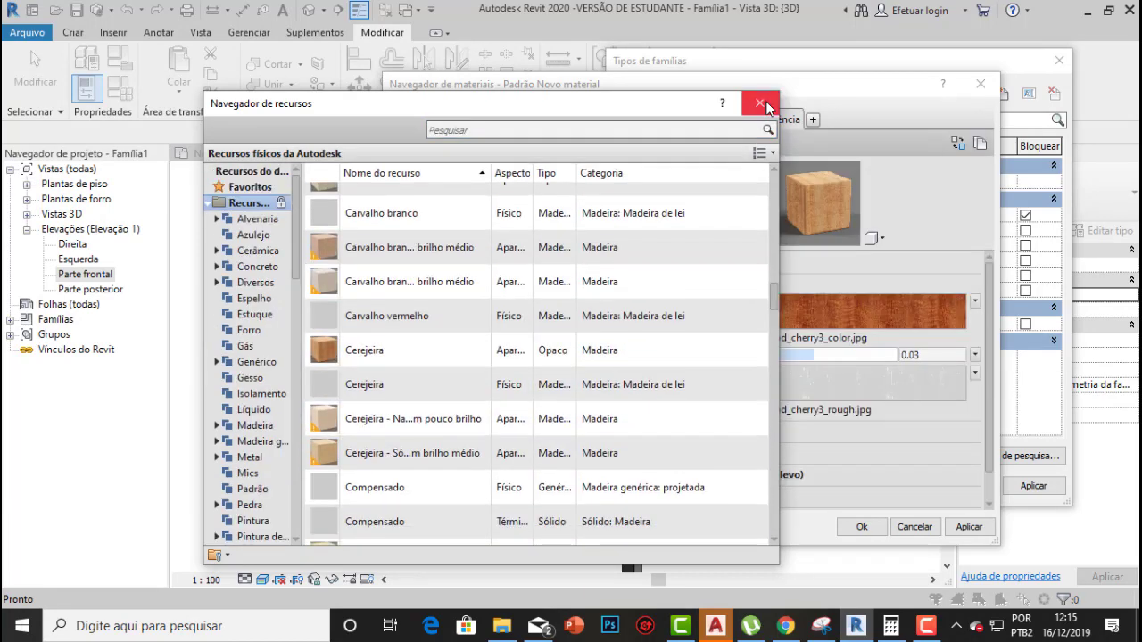
Assign the .madeira material to the "material" parameter and apply the family types
left_click(759, 103)
left_click(978, 526)
left_click(861, 526)
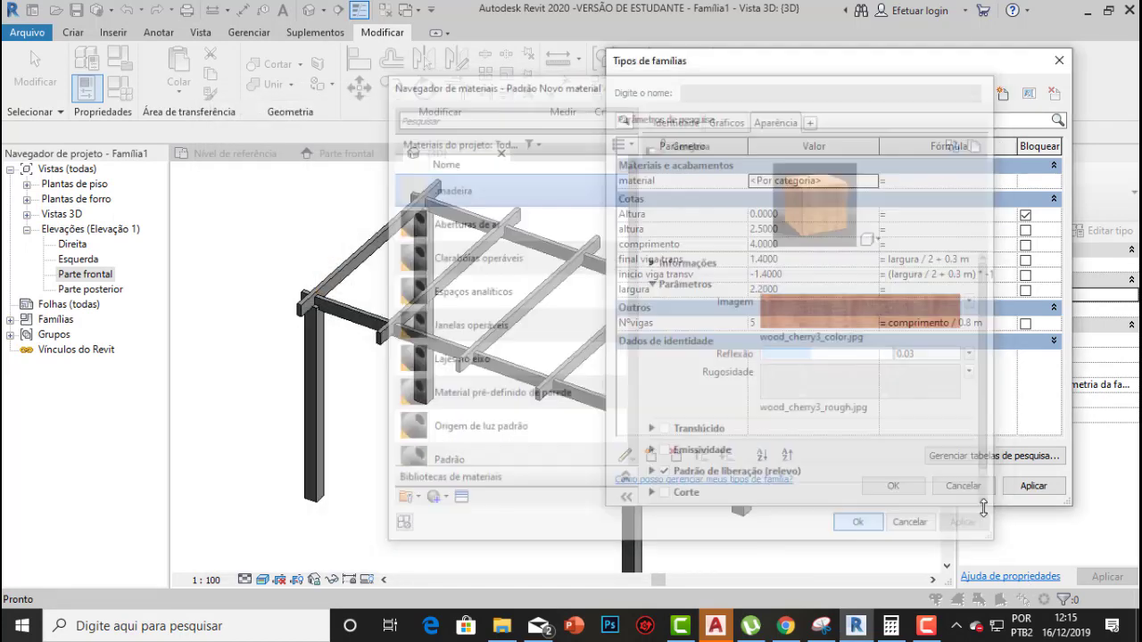
left_click(1035, 487)
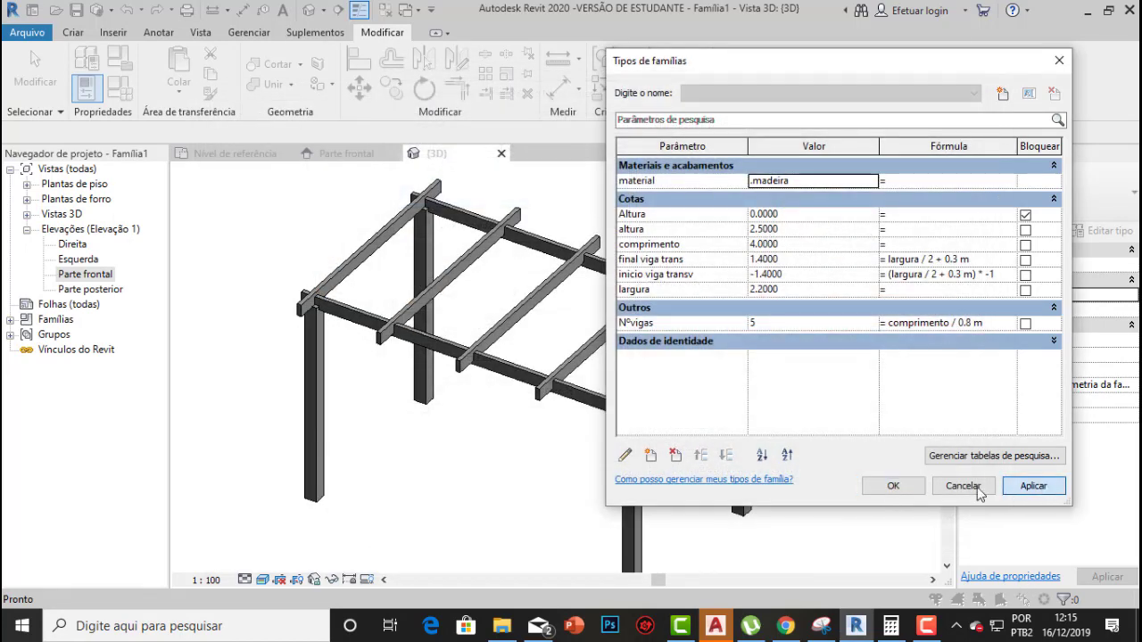
Confirm the family types and examine the wood finish on the pergola's pillars and beams in the 3D view
left_click(895, 485)
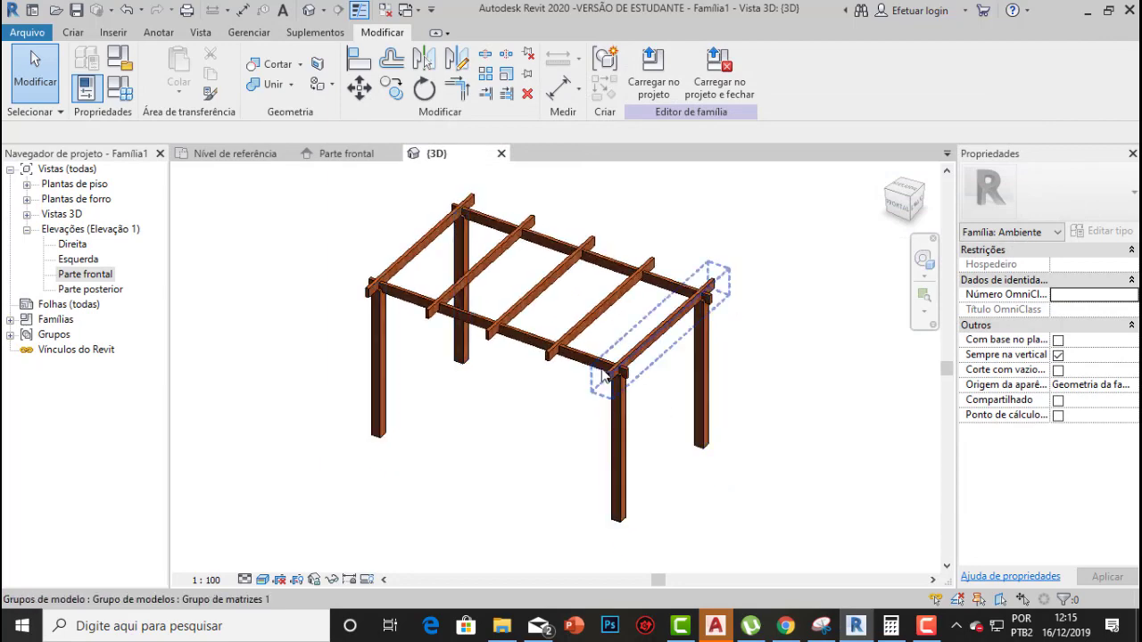
scroll(499, 349, "up", 3)
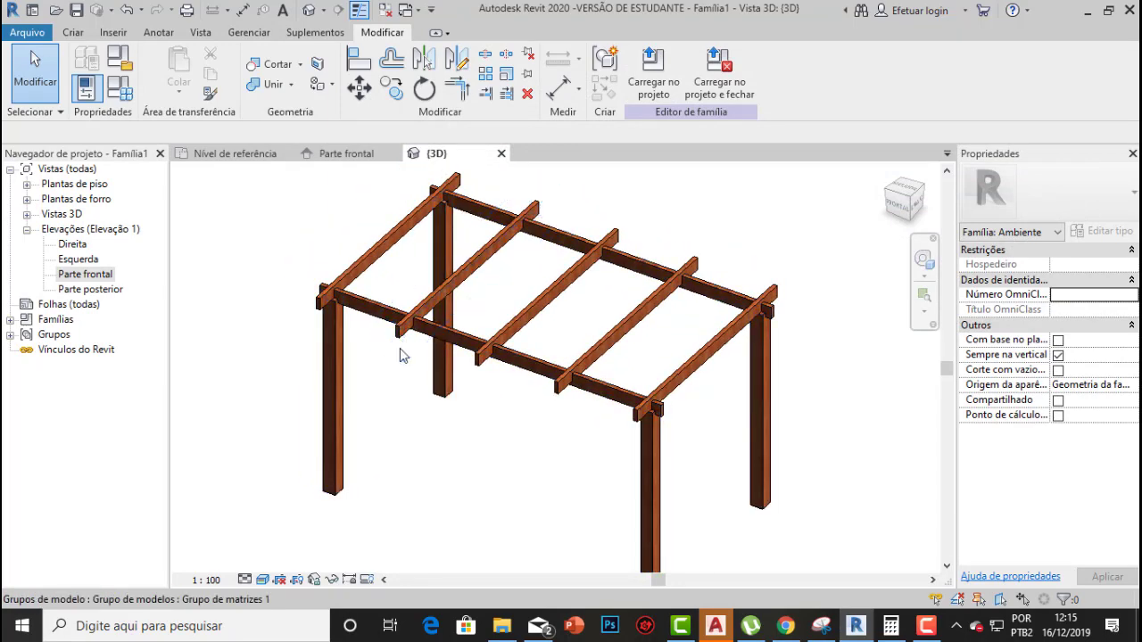
scroll(388, 374, "up", 1)
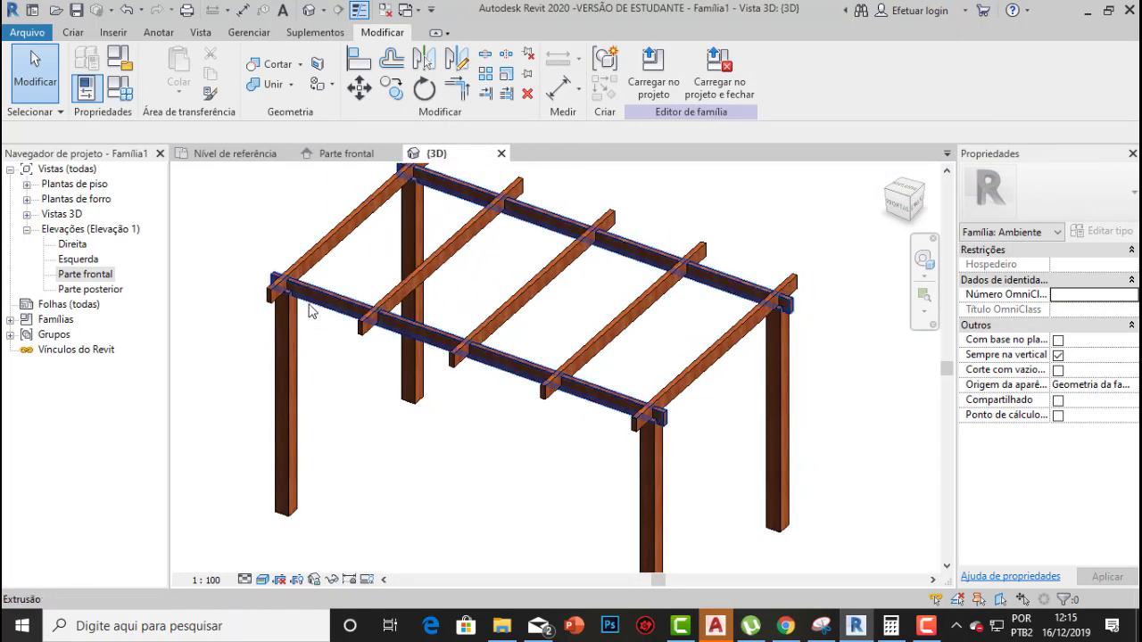
scroll(622, 351, "up", 1)
scroll(683, 362, "down", 5)
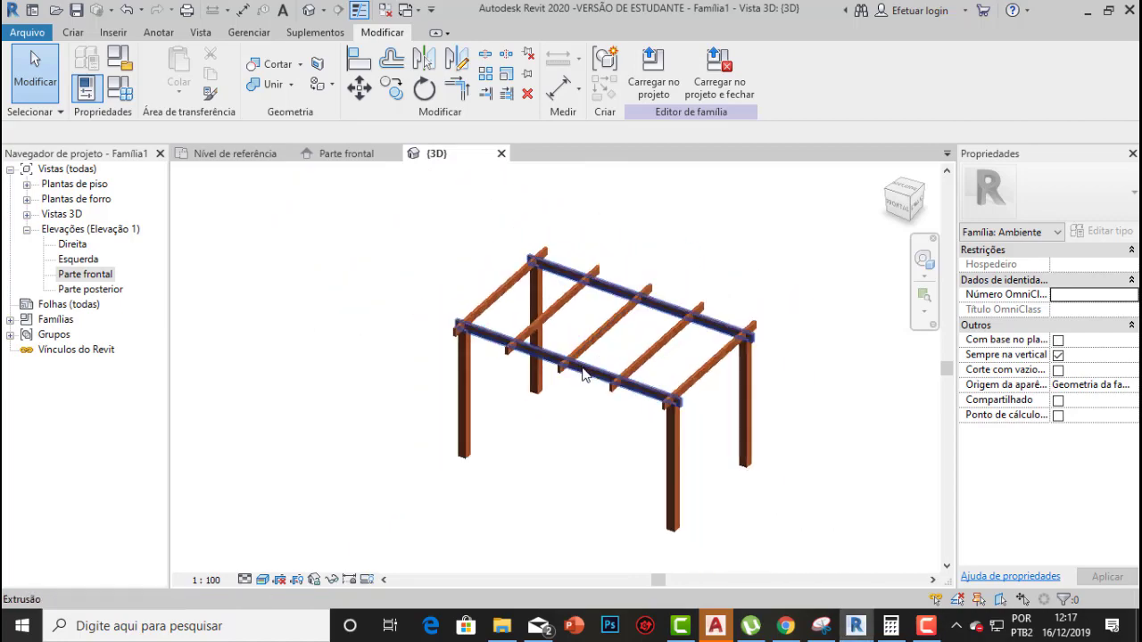
scroll(492, 389, "up", 3)
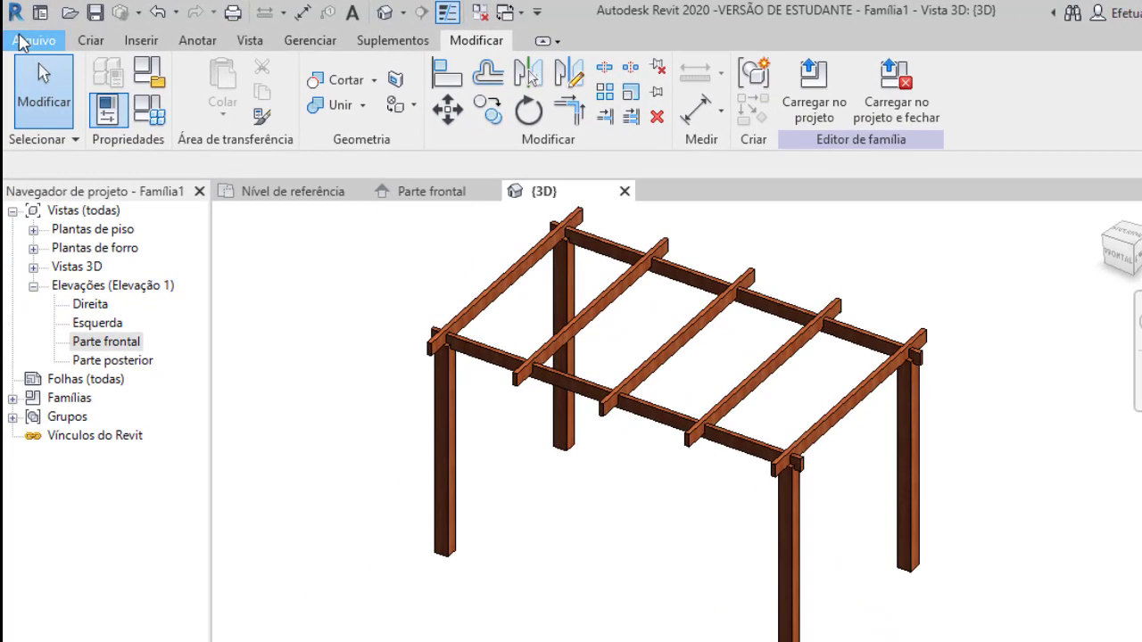
Start saving the family as a new file on the desktop, named "pergolado parametrico youtube"
left_click(22, 43)
mouse_move(95, 304)
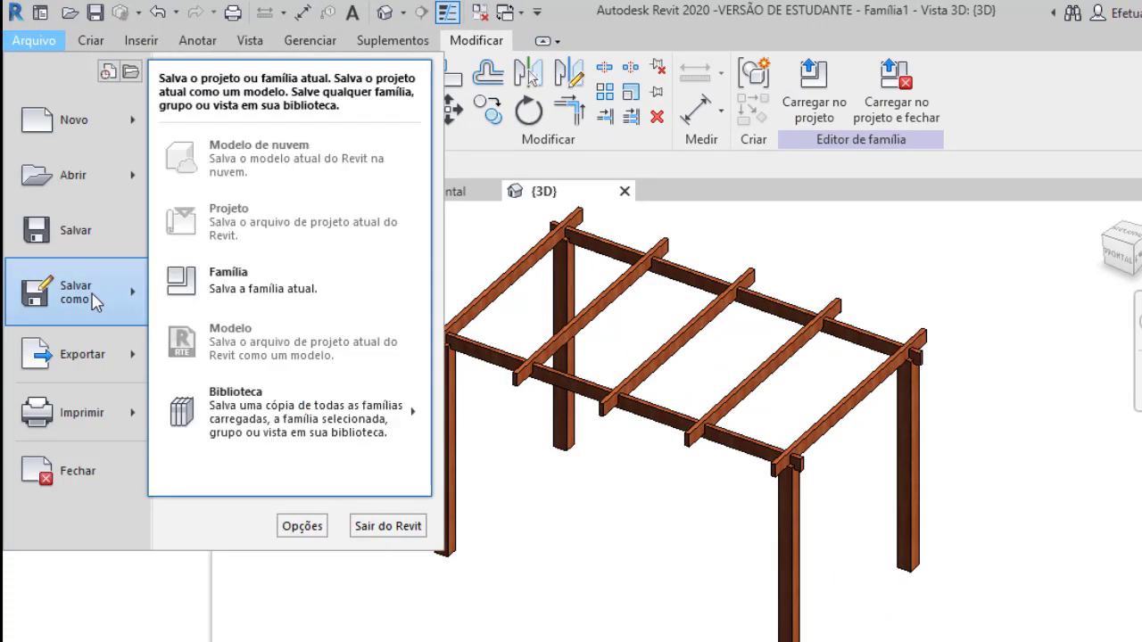
left_click(250, 287)
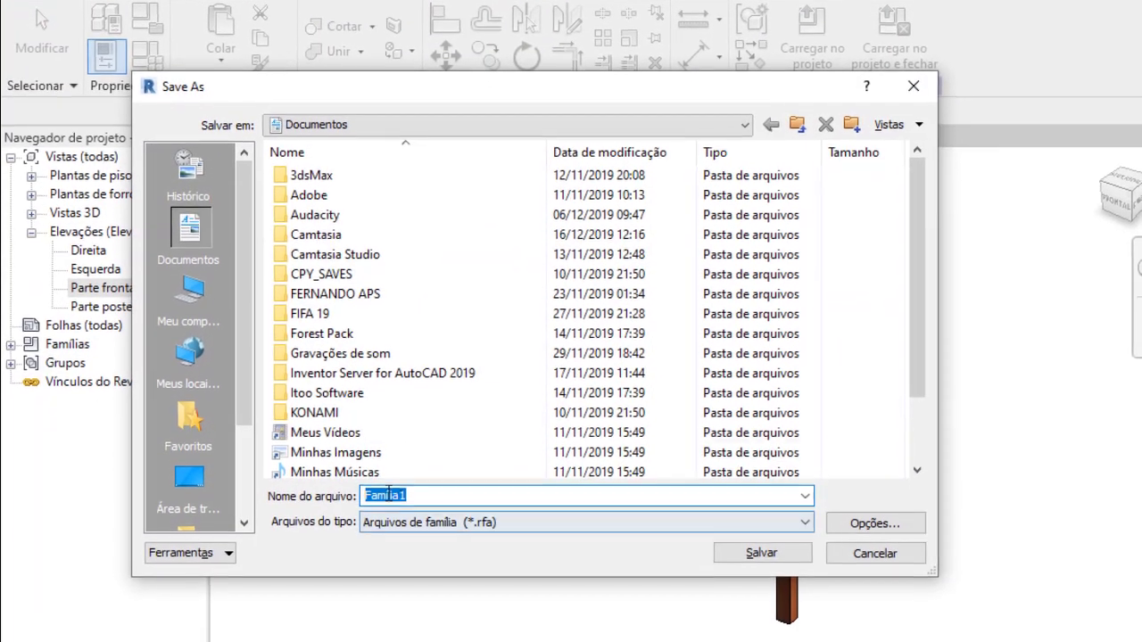
left_click(198, 484)
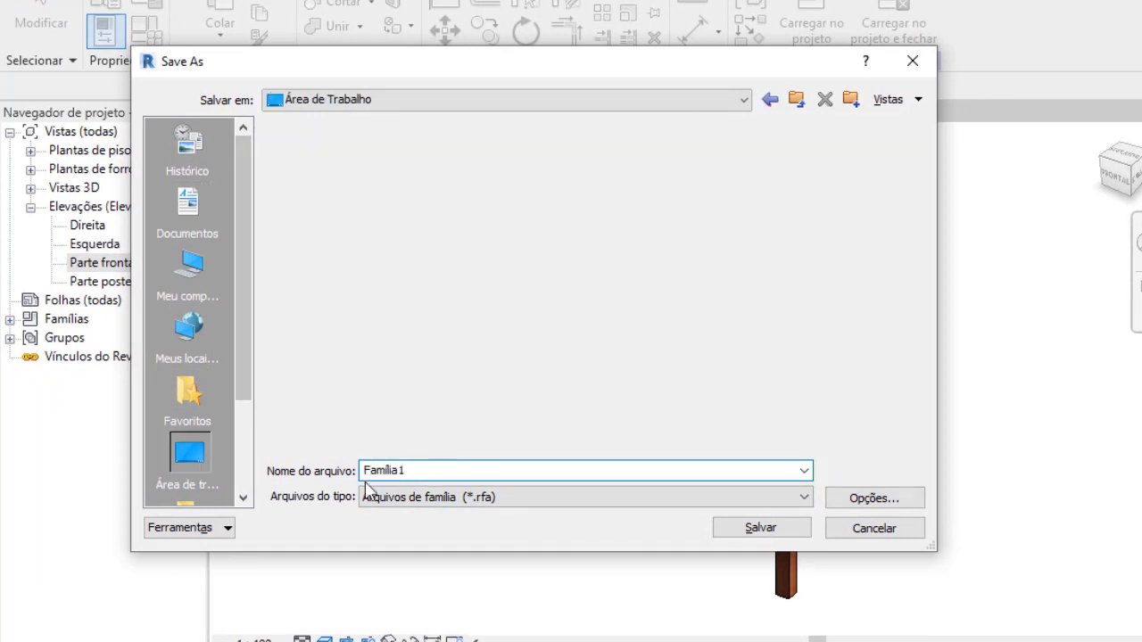
double_click(431, 469)
type("pergolado parametrico youtube")
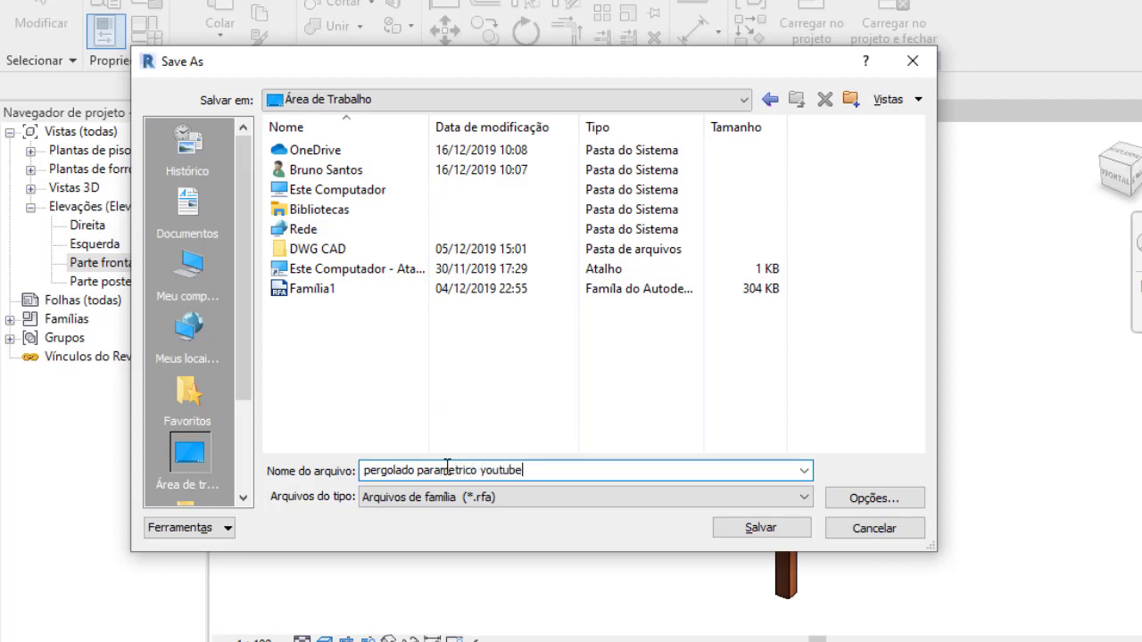
Set the maximum number of backups to 1 in the save options and save the family file
left_click(874, 499)
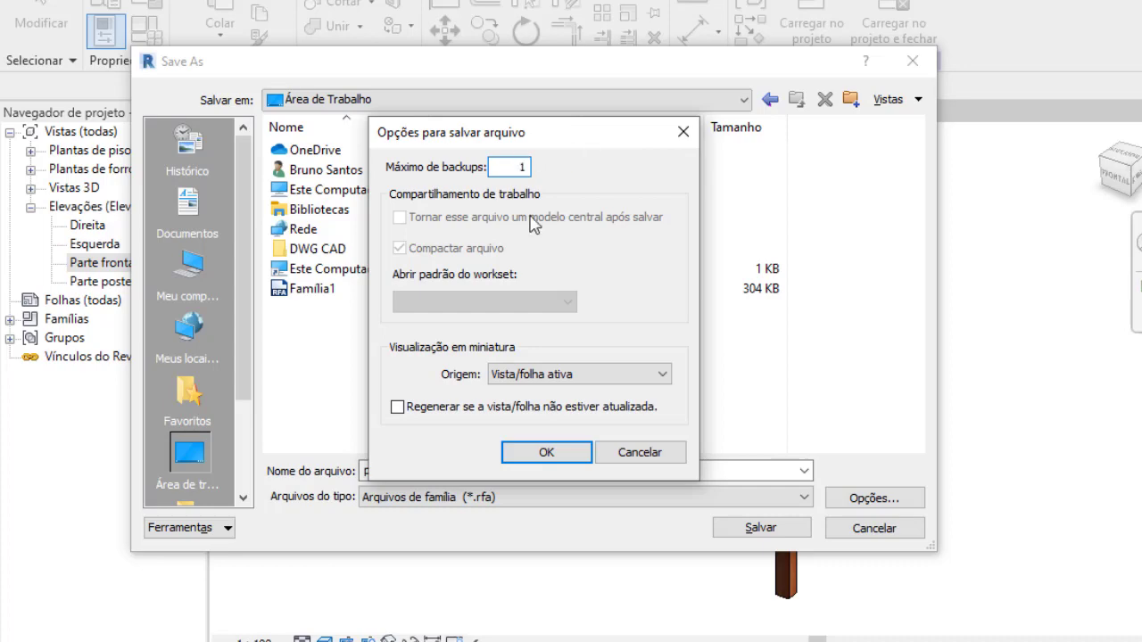
type("1")
left_click(546, 452)
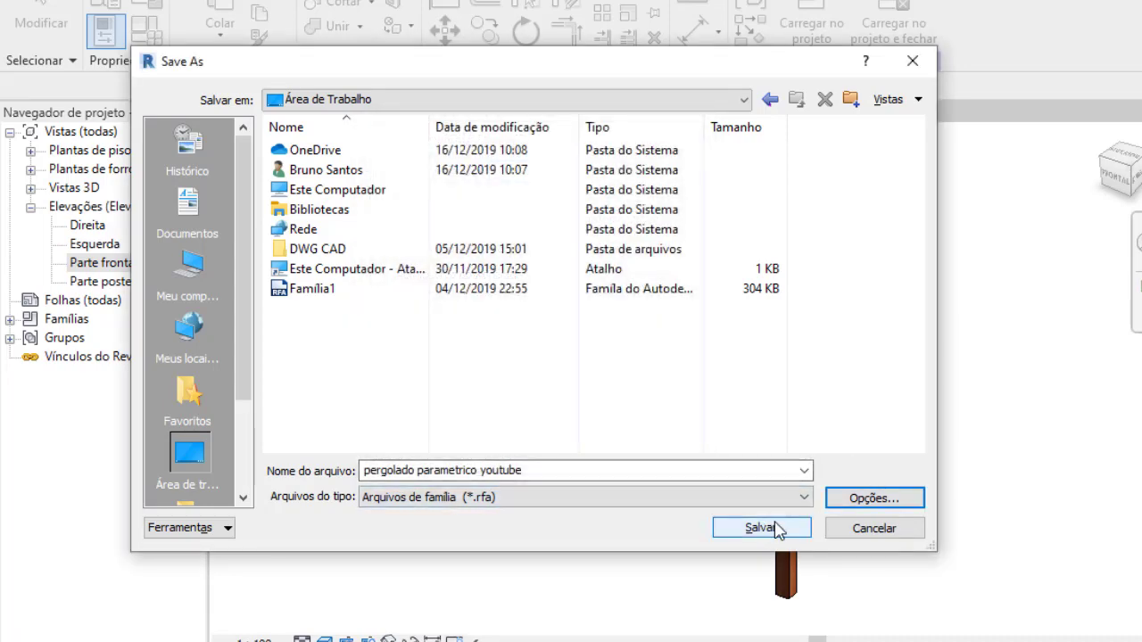
left_click(776, 528)
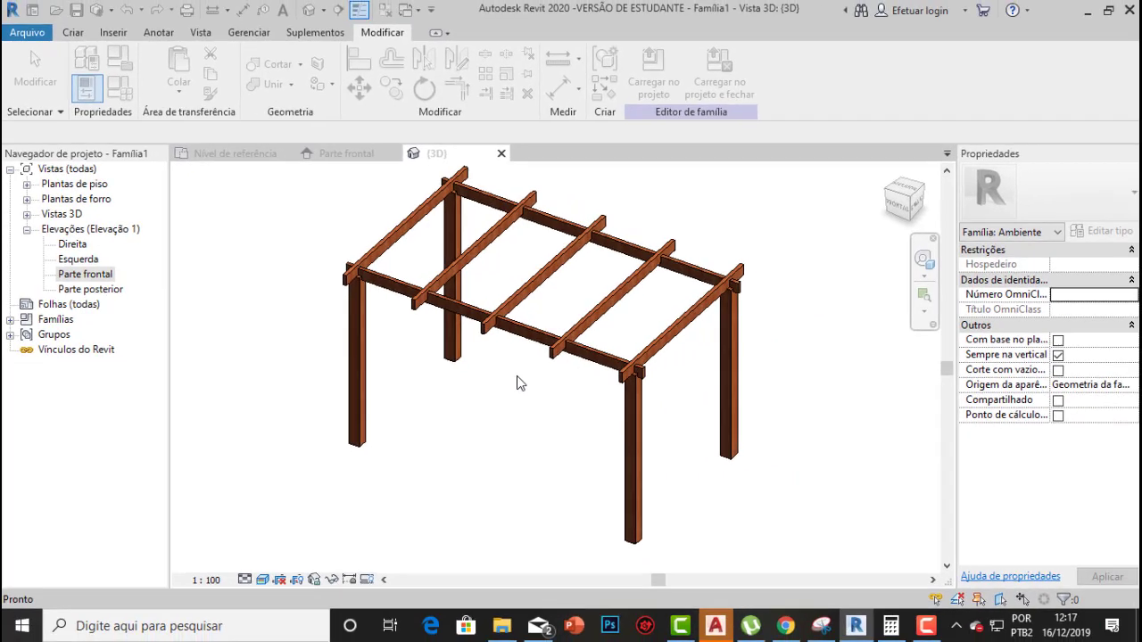
Close all open views of the pergola family to return to the start page
left_click(502, 154)
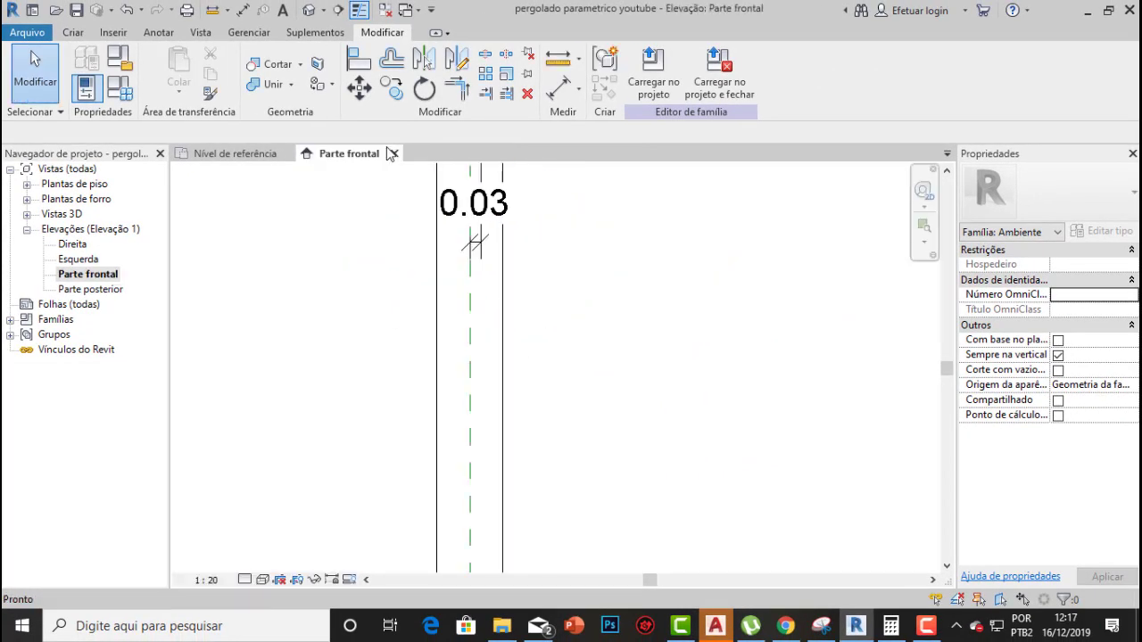
left_click(389, 153)
left_click(295, 154)
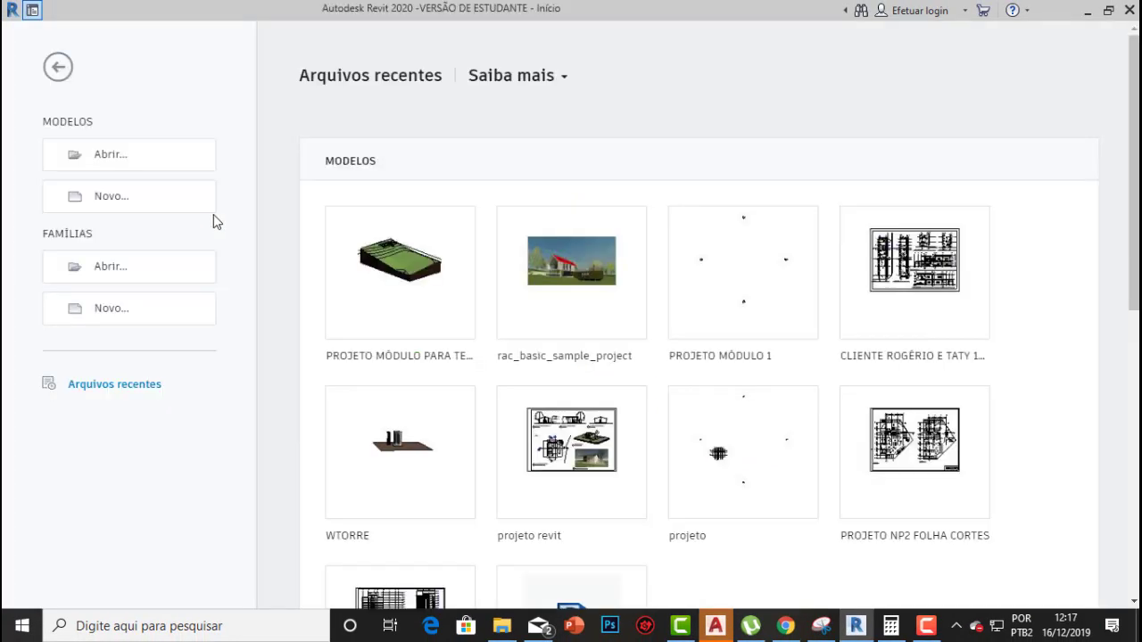
Create a new project from the architecture template "Modelo de arquitetura"
left_click(116, 189)
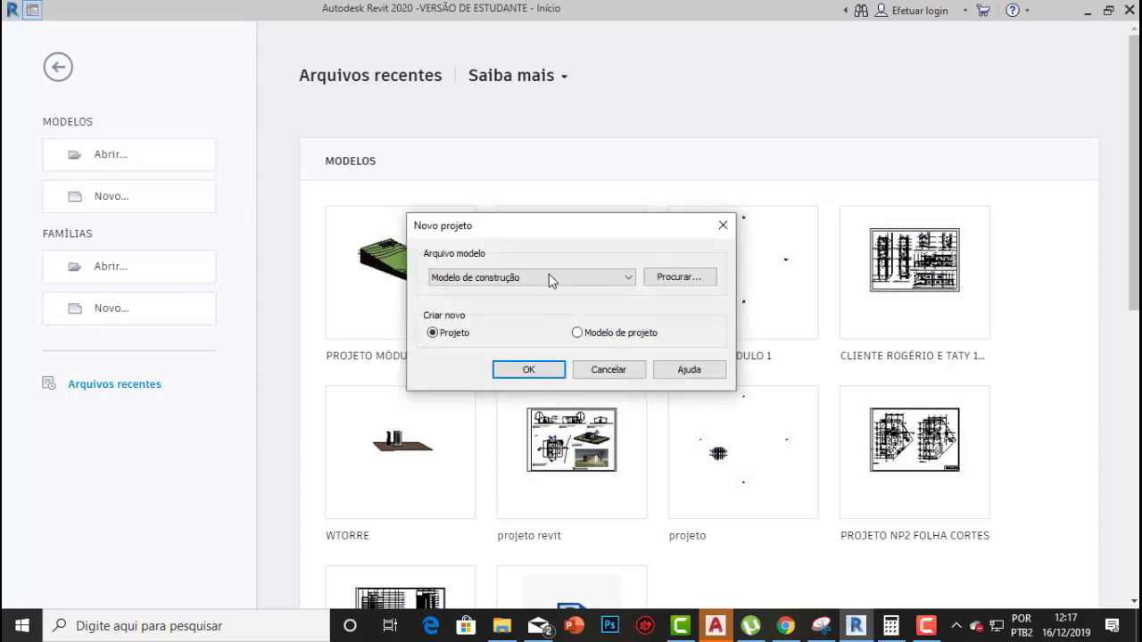
left_click(549, 277)
left_click(513, 314)
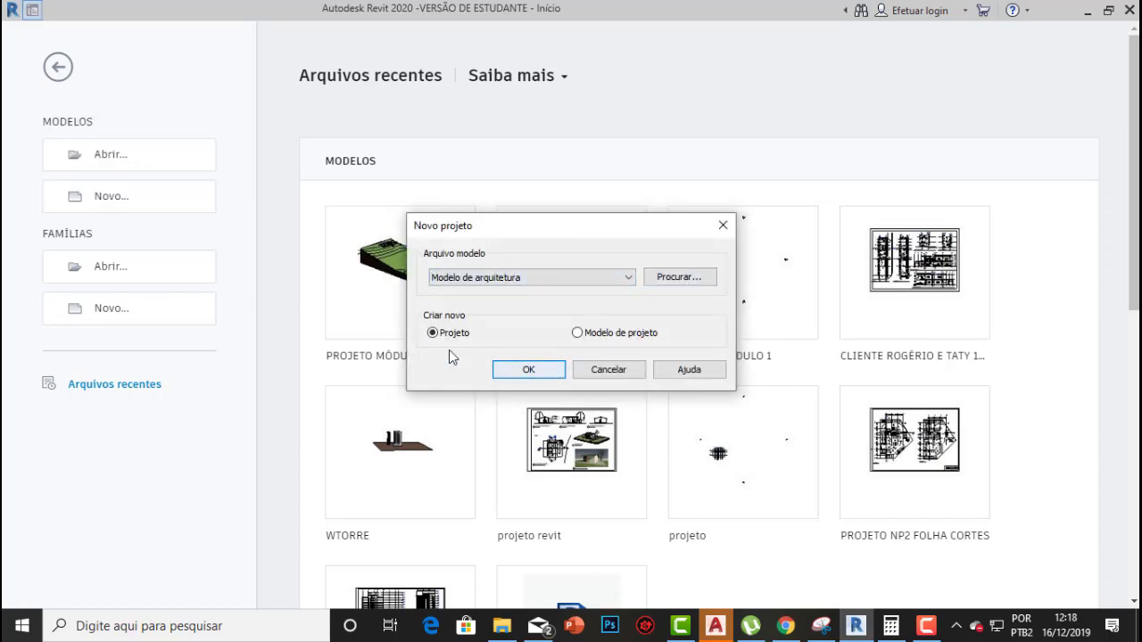
left_click(540, 376)
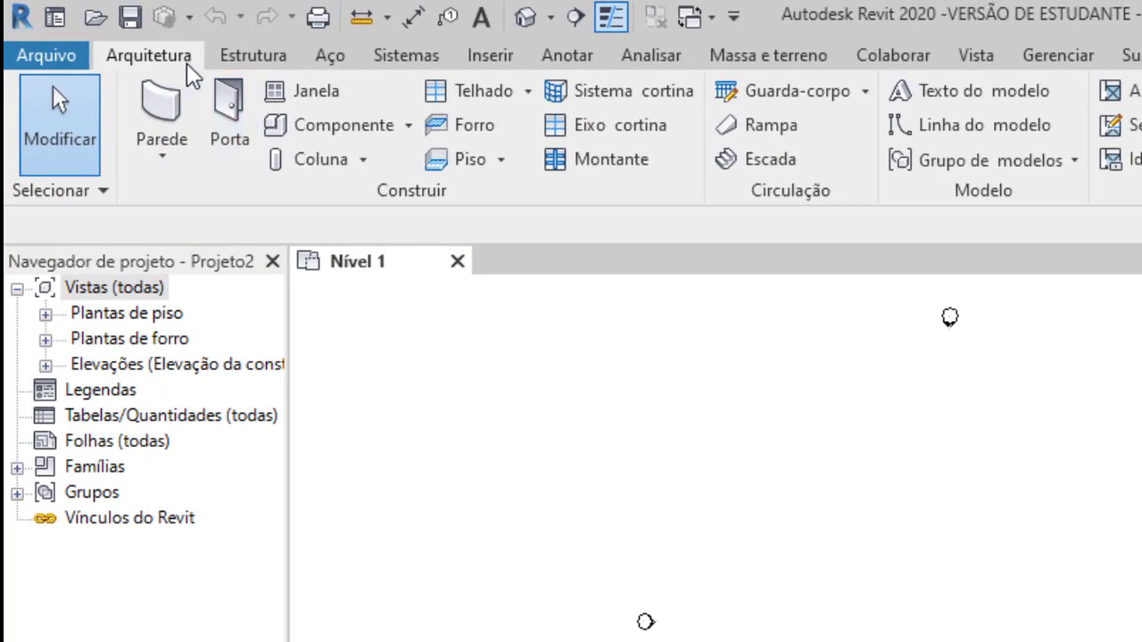
Load the component family "pergolado parametrico youtube.rfa" from the desktop into the project
left_click(309, 125)
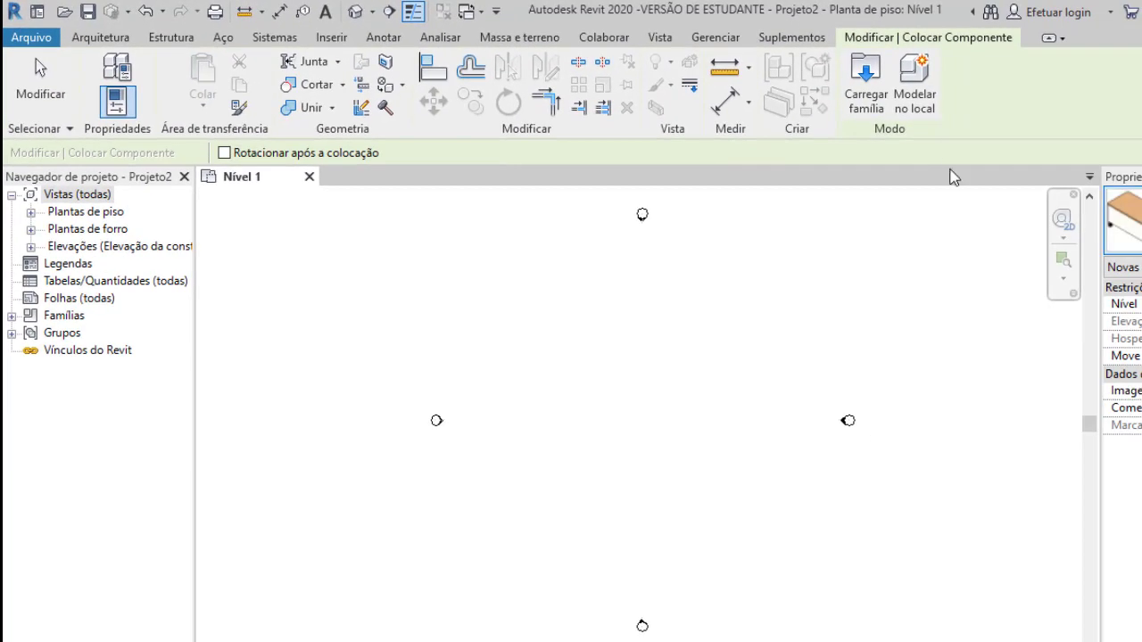
left_click(867, 96)
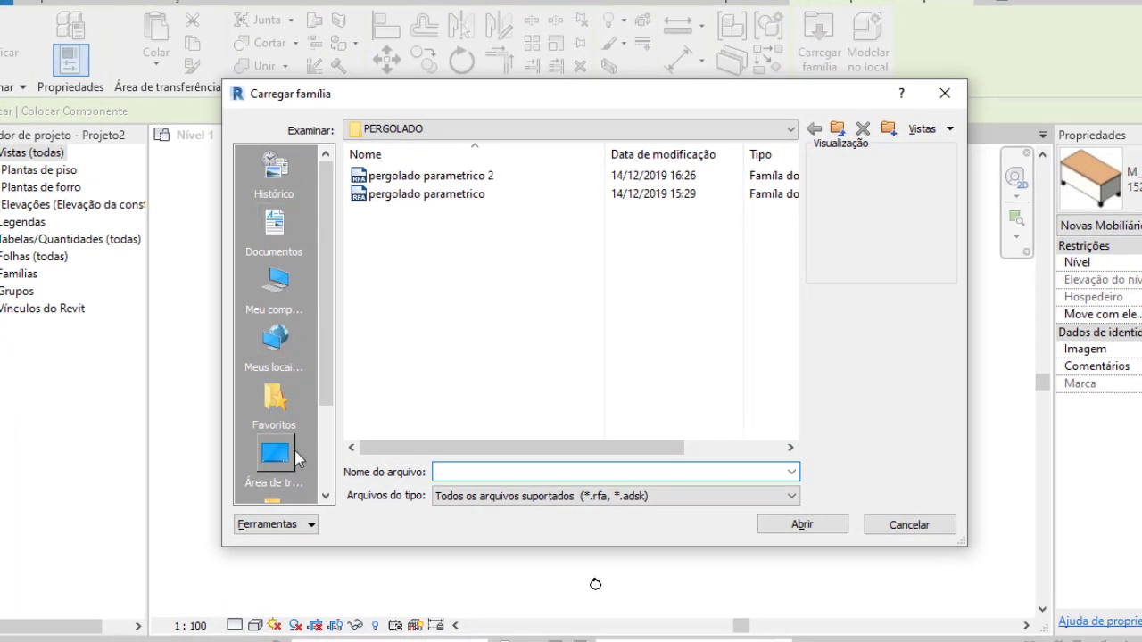
left_click(274, 454)
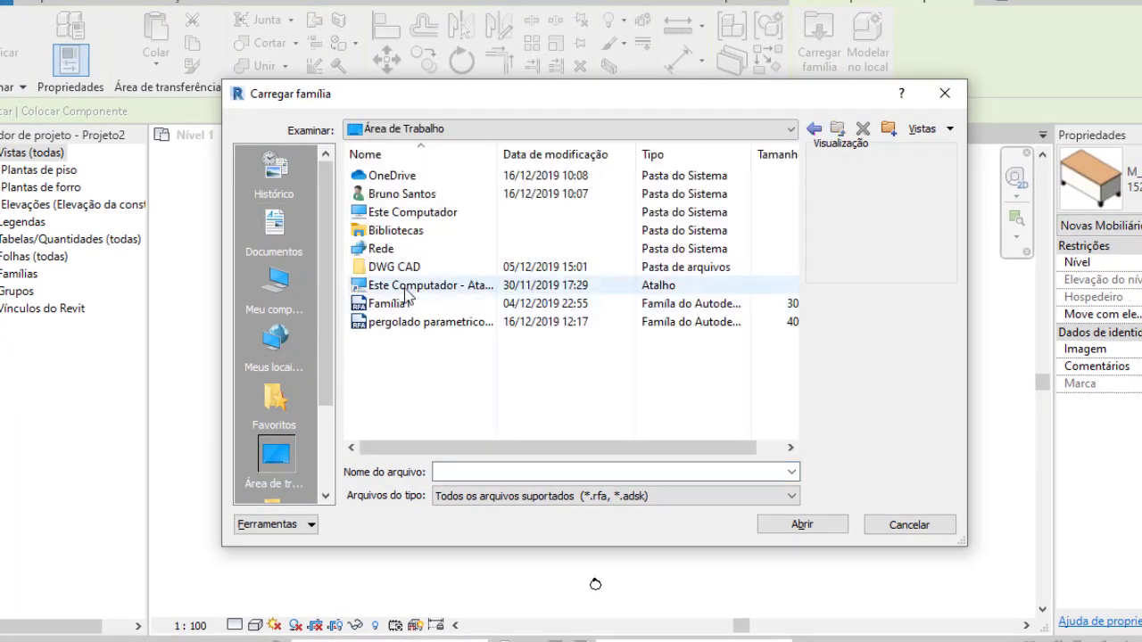
left_click(463, 325)
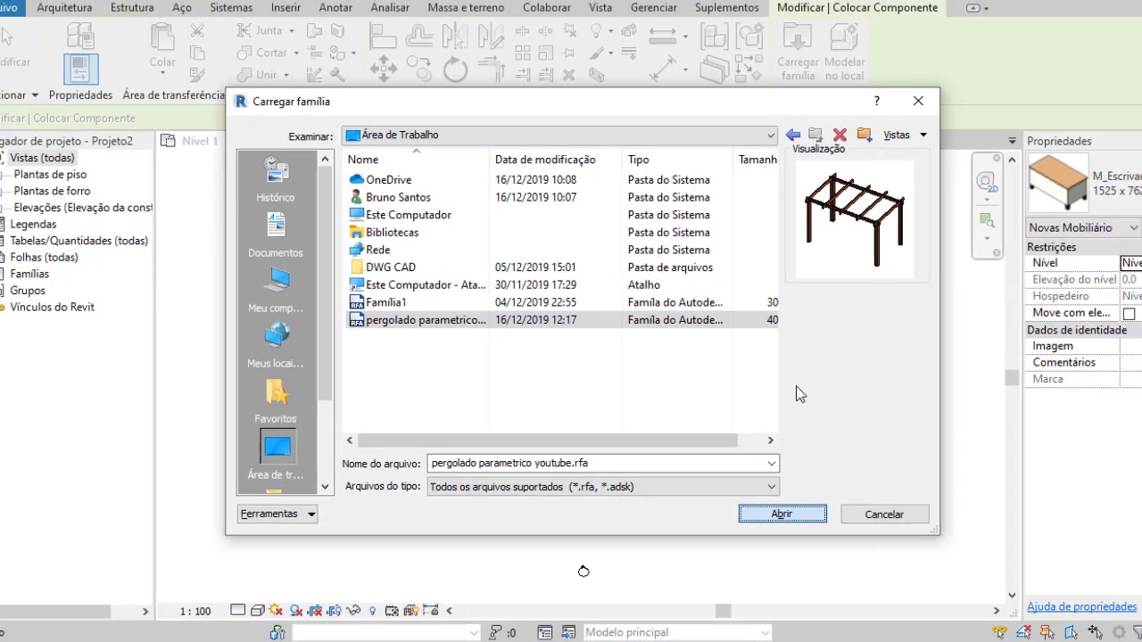
left_click(802, 525)
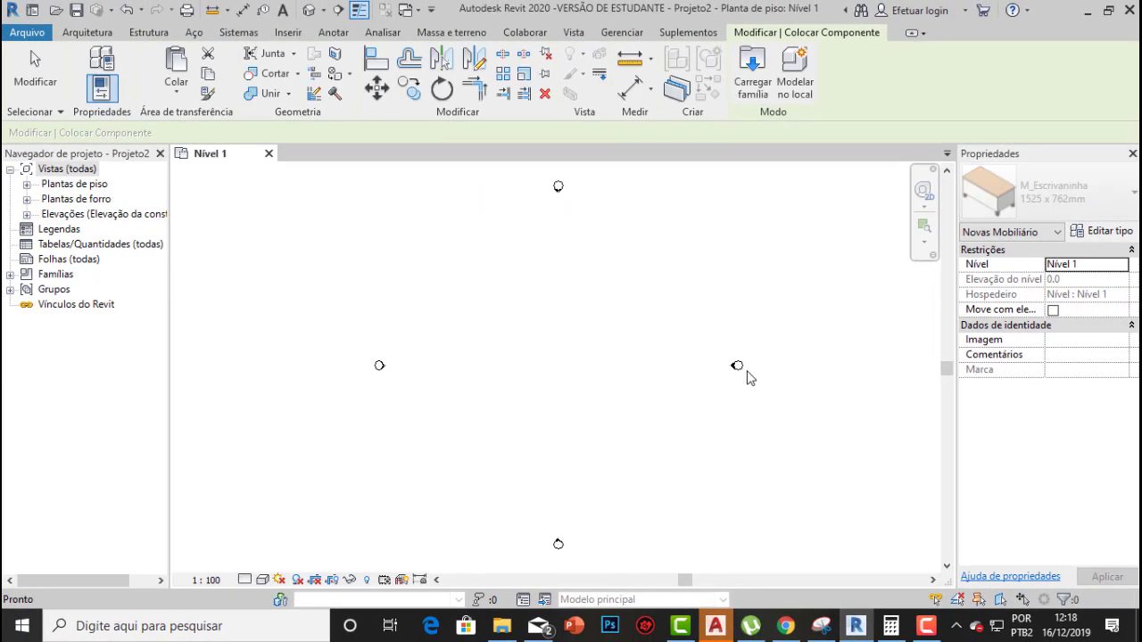
Place one pergola on the Nível 1 floor plan, midway between the elevation markers, and end the placement
left_click(566, 364)
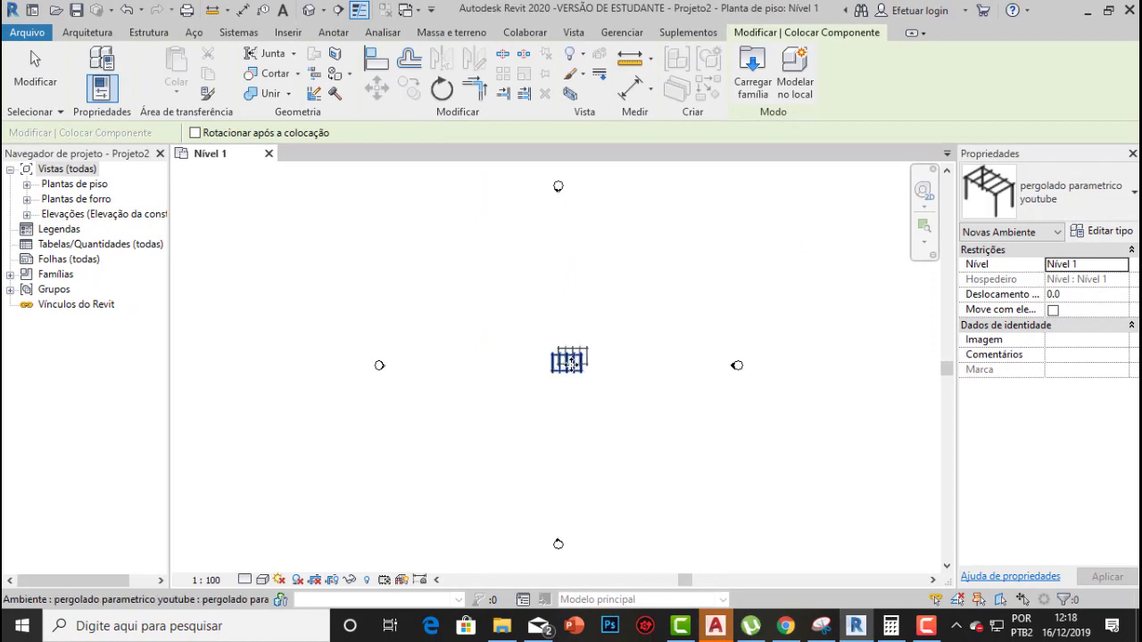
scroll(569, 369, "up", 5)
key("Escape")
Open the default 3D view and display the pergola with the Realistic visual style
left_click(309, 10)
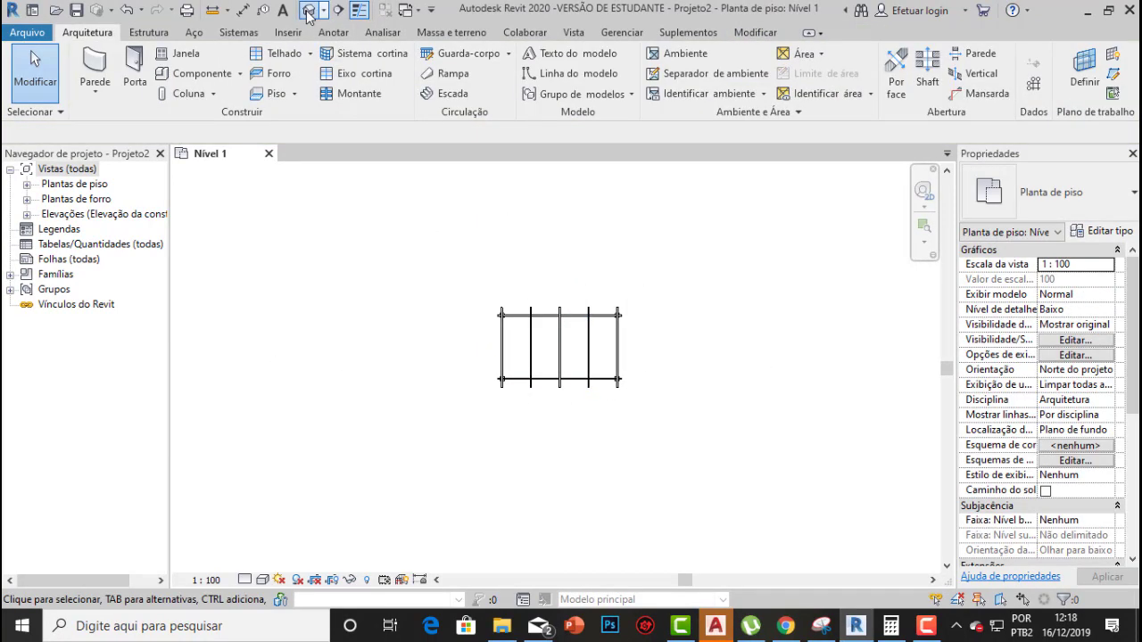
scroll(616, 357, "up", 3)
middle_click_drag(613, 432, 502, 409, "shift")
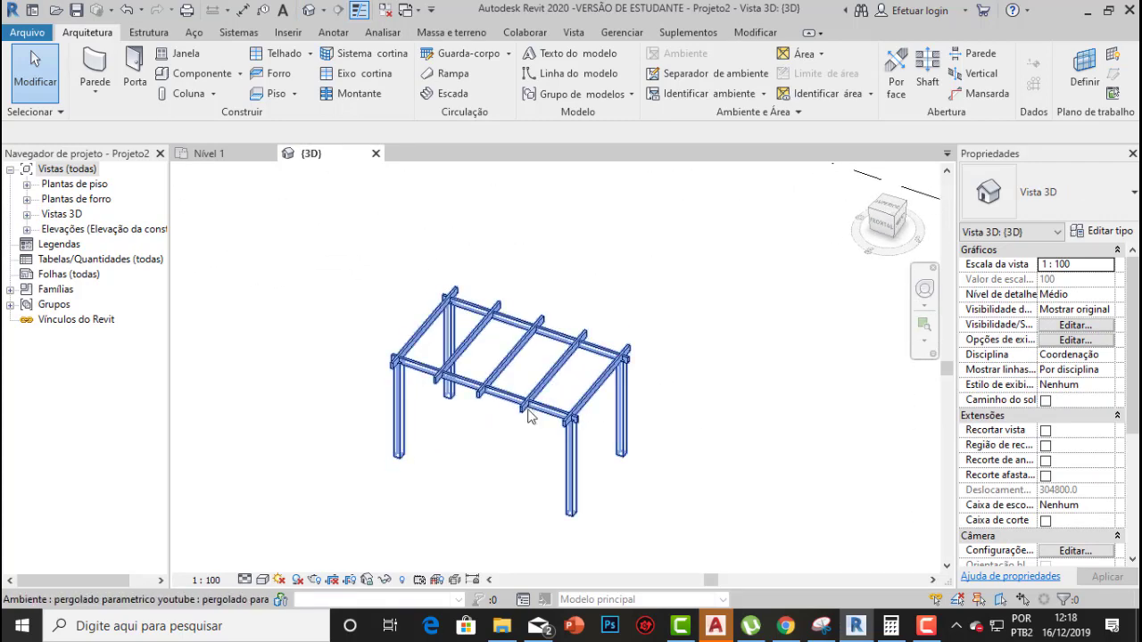
left_click(262, 580)
left_click(308, 543)
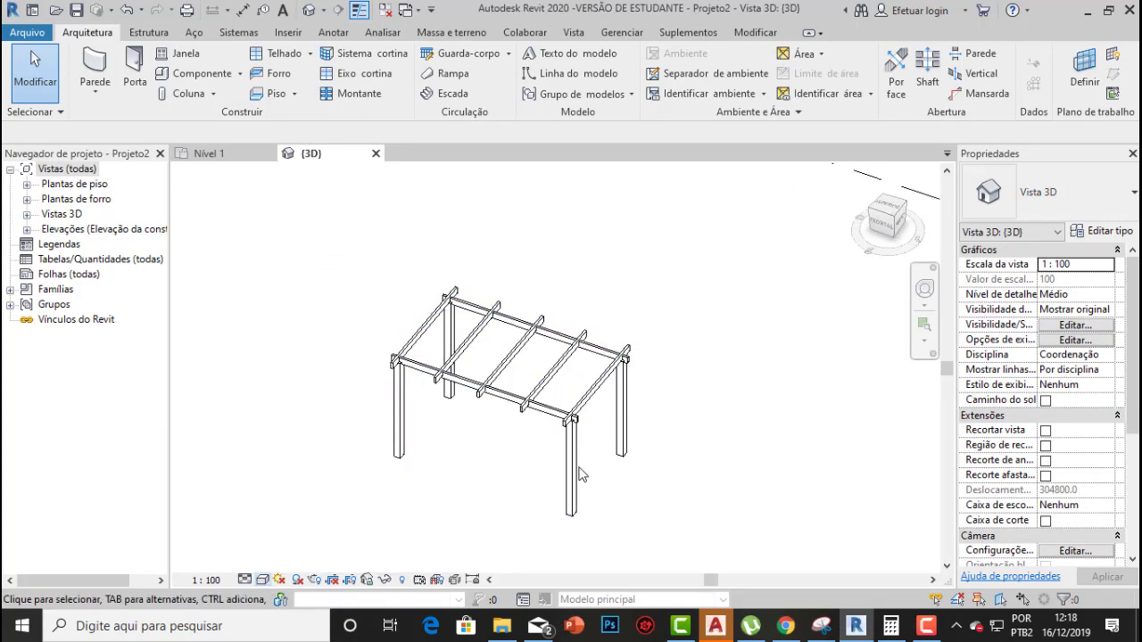
scroll(624, 414, "up", 4)
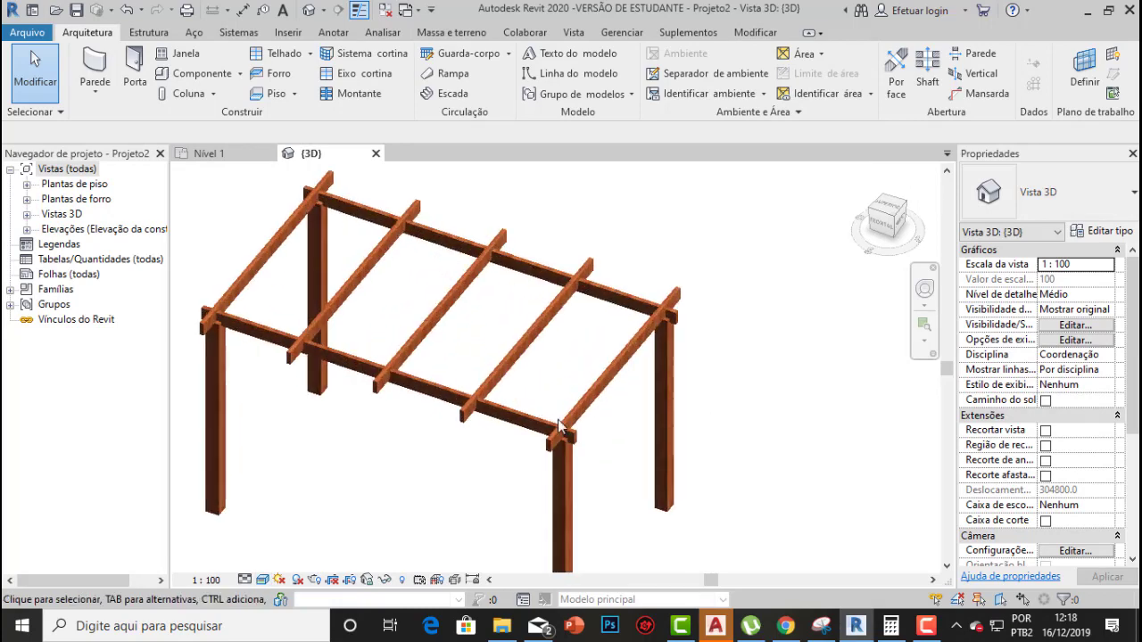
scroll(576, 377, "down", 3)
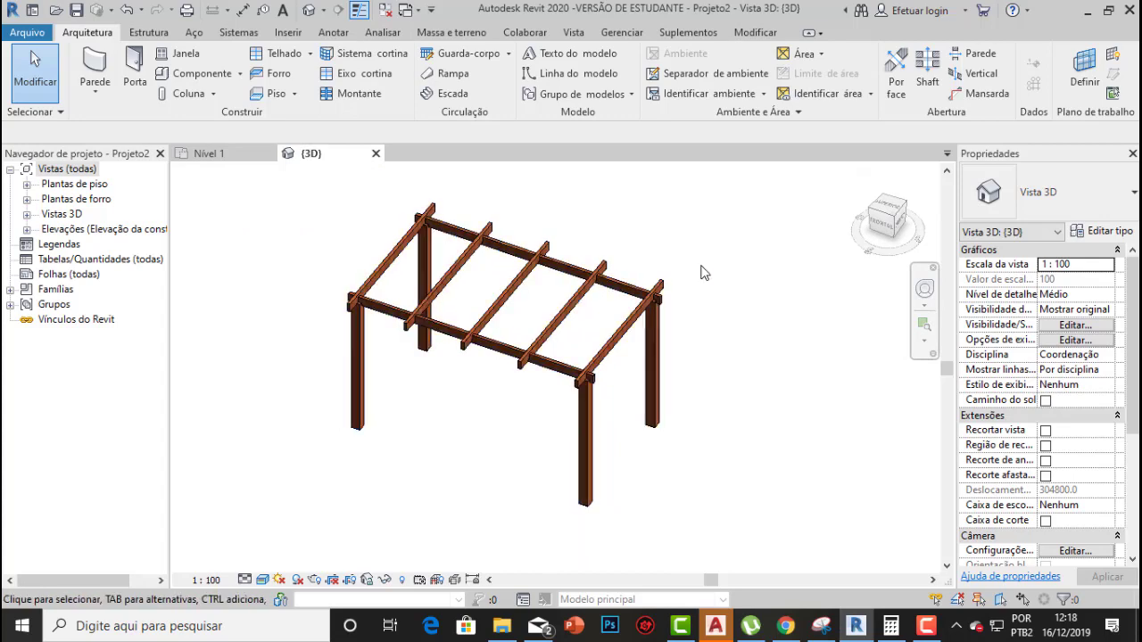
left_click(595, 287)
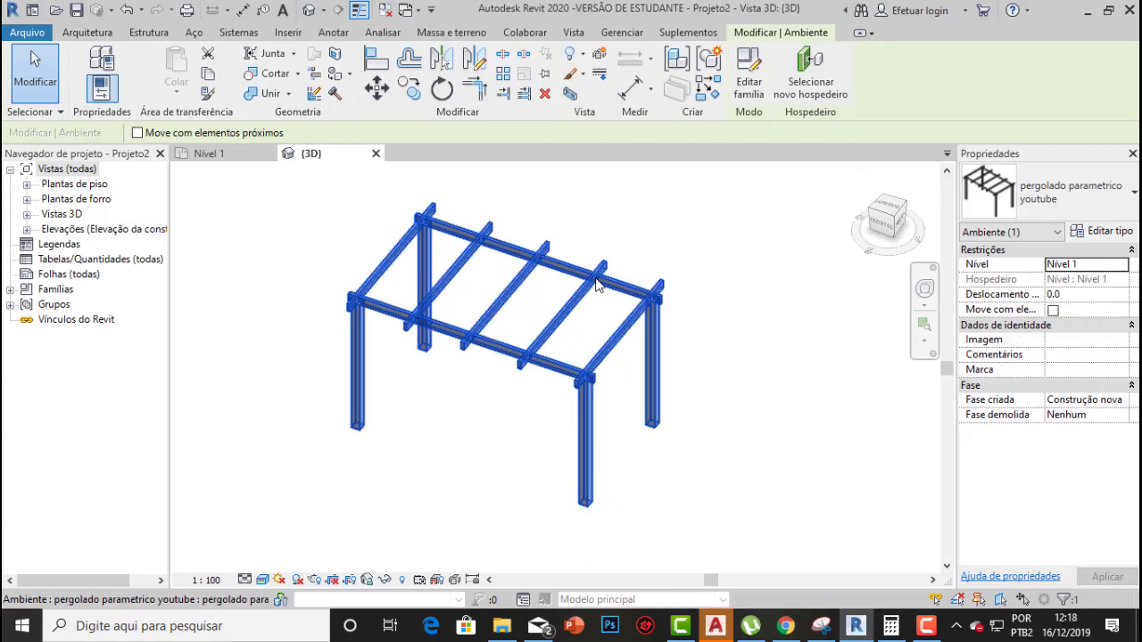
left_click(1106, 231)
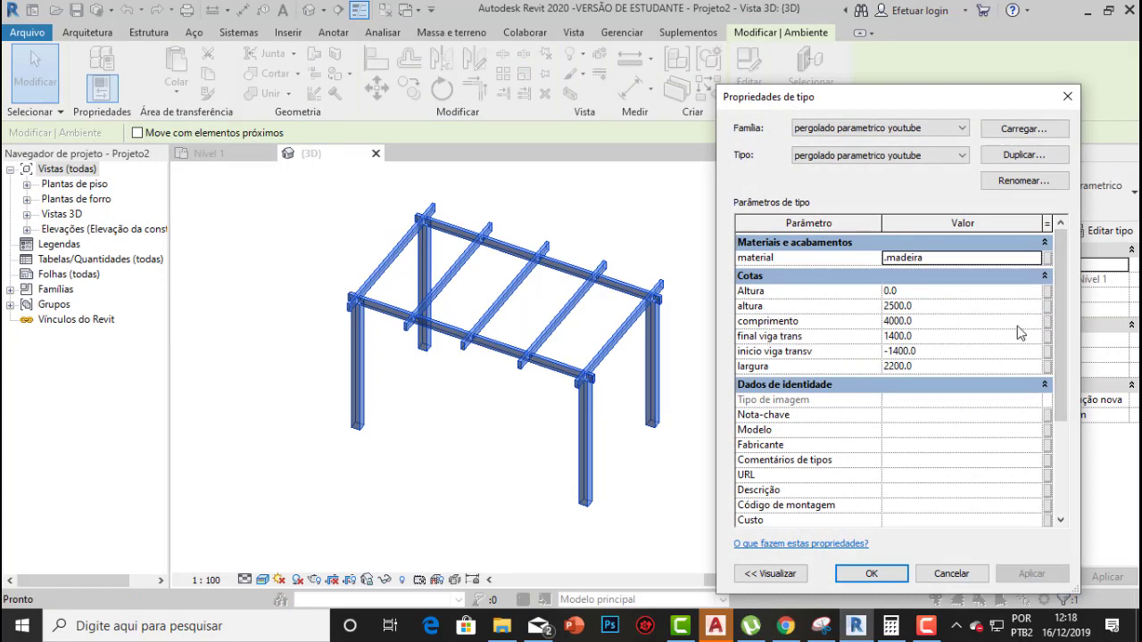
left_click(944, 306)
left_click_drag(954, 306, 840, 307)
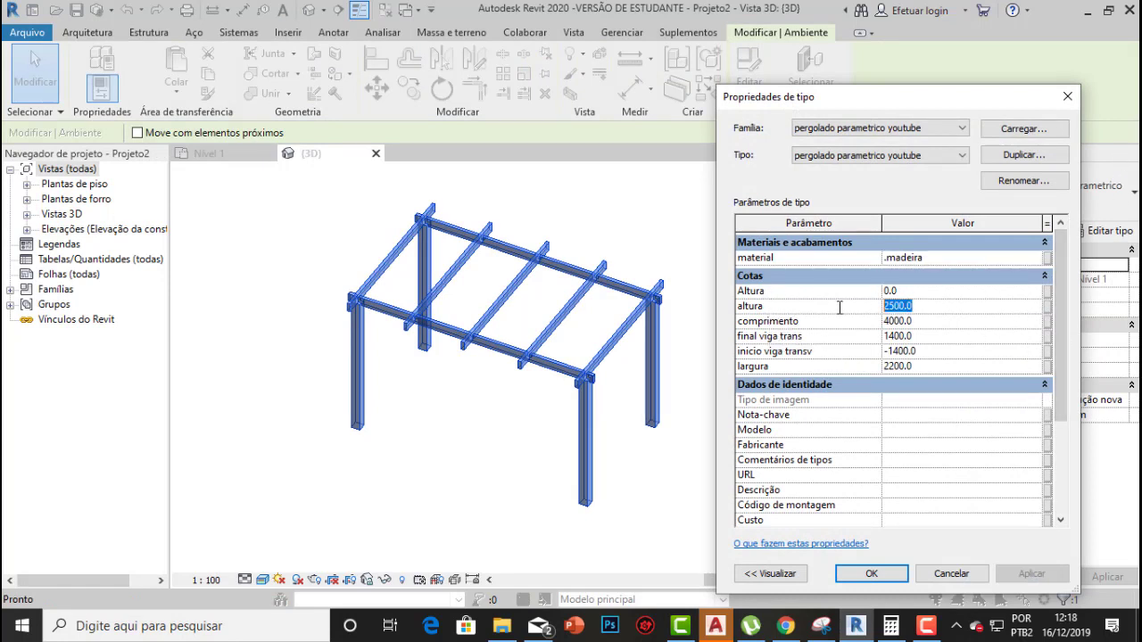
type("3")
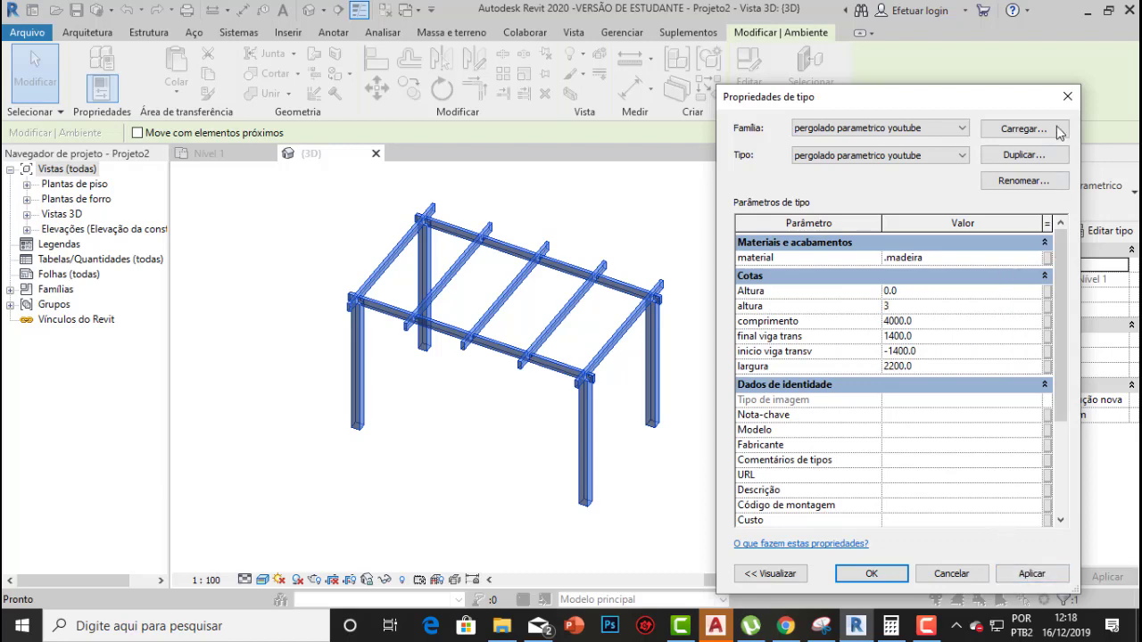
left_click(1067, 96)
Set the project's length units to metres, keeping 0 decimal places, and clear the pergola selection
key("u")
key("n")
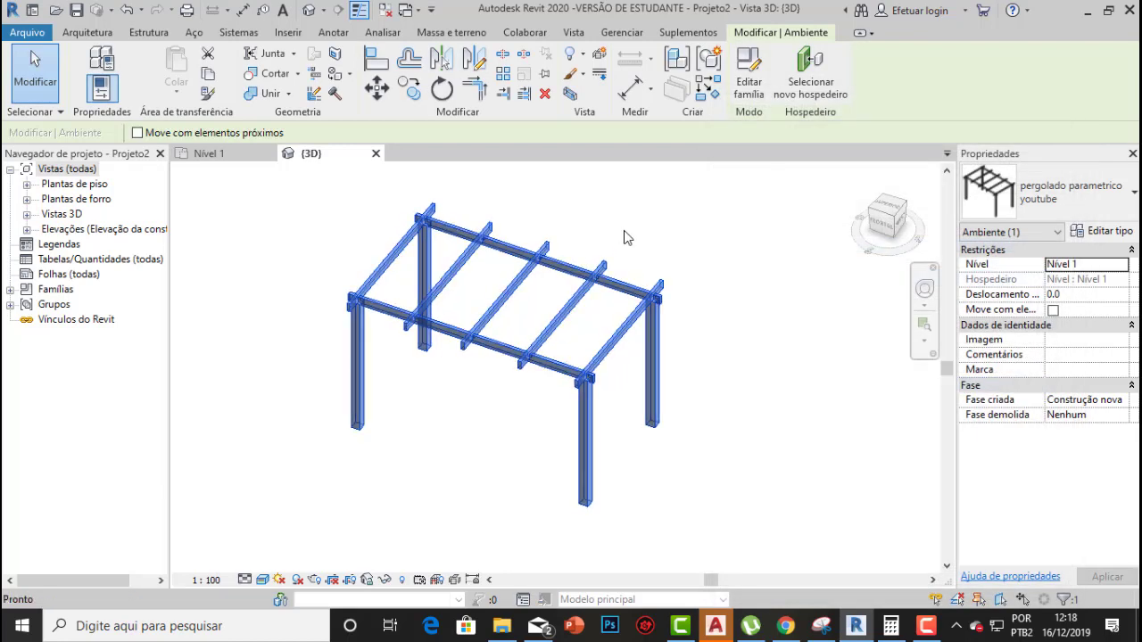
left_click(629, 205)
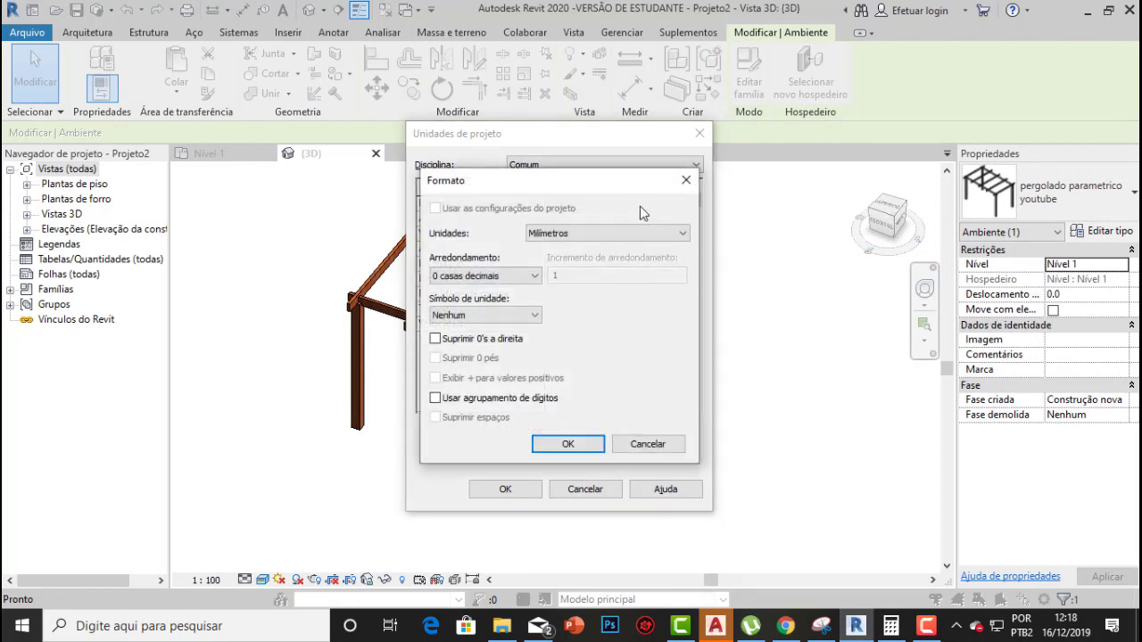
left_click(609, 234)
left_click(589, 294)
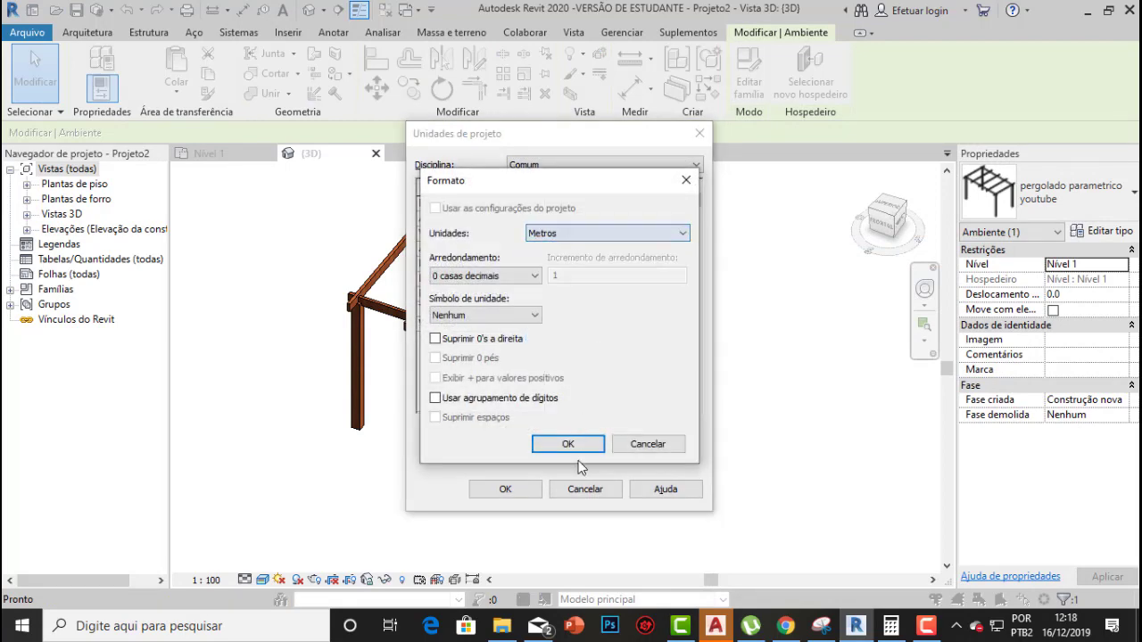
left_click(567, 443)
left_click(505, 489)
left_click(802, 269)
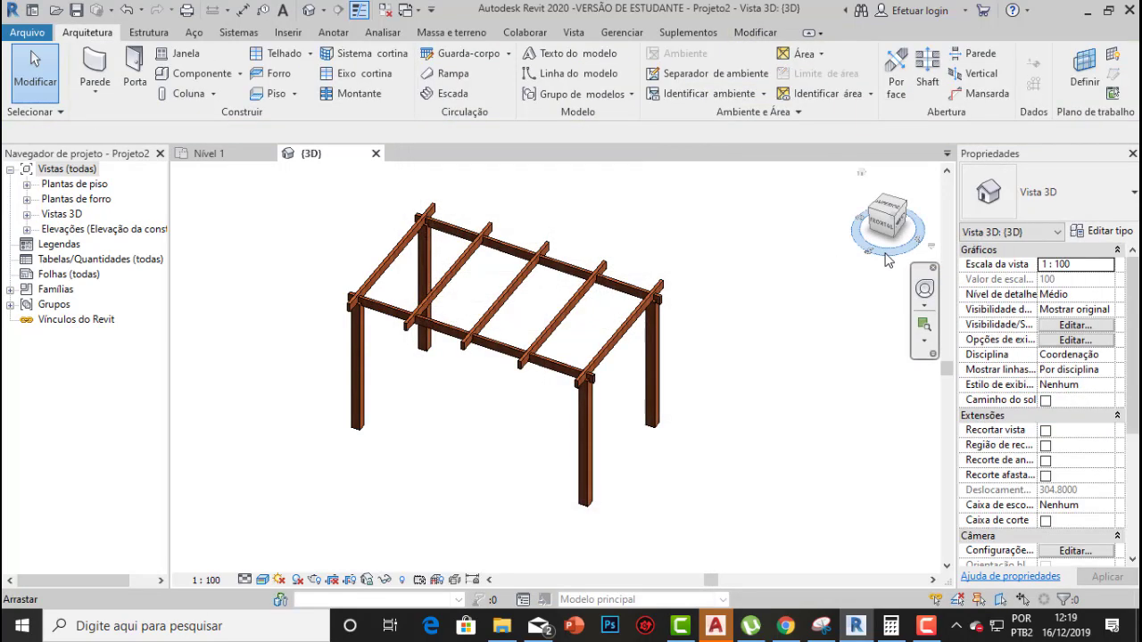
Set the pergola's "altura" type parameter to 4 m and apply it to the model
left_click(644, 306)
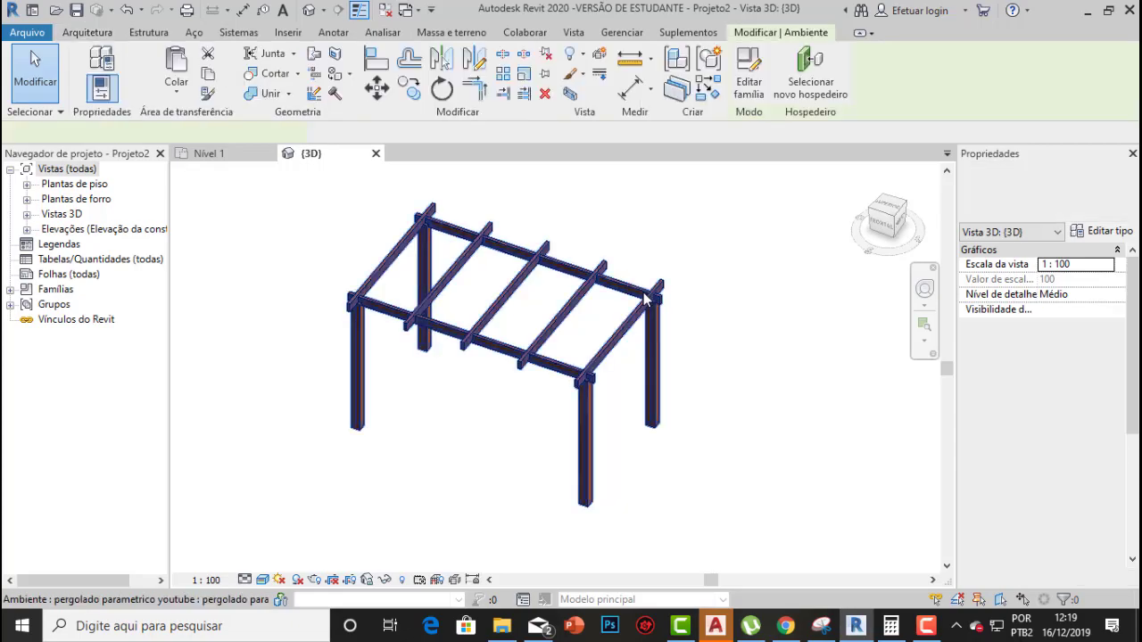
left_click(1106, 231)
left_click(838, 305)
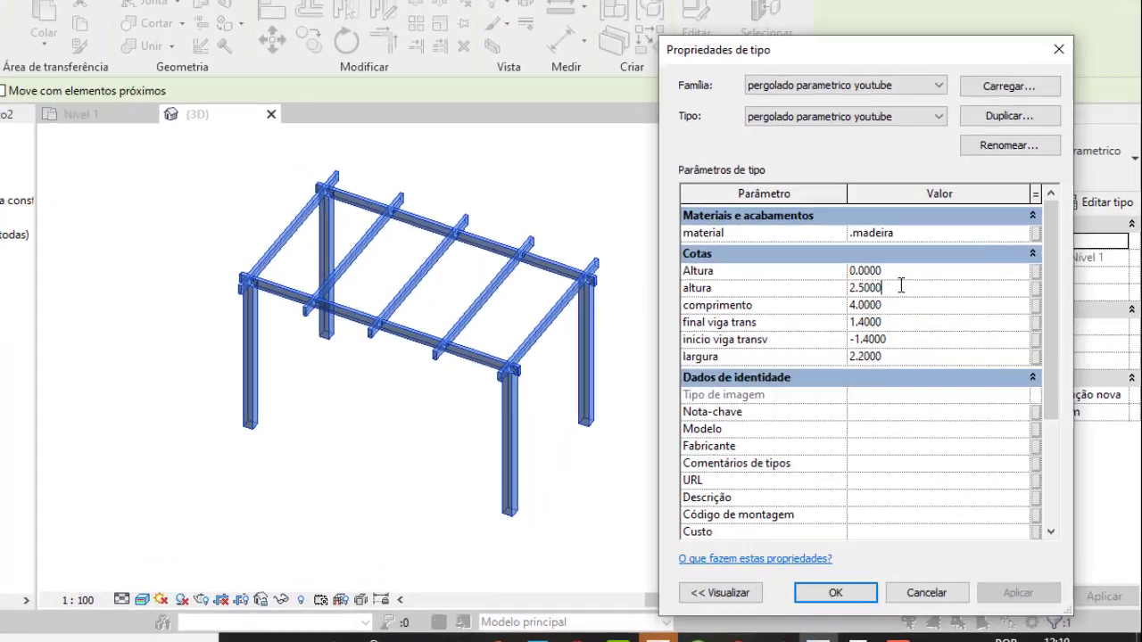
type("4")
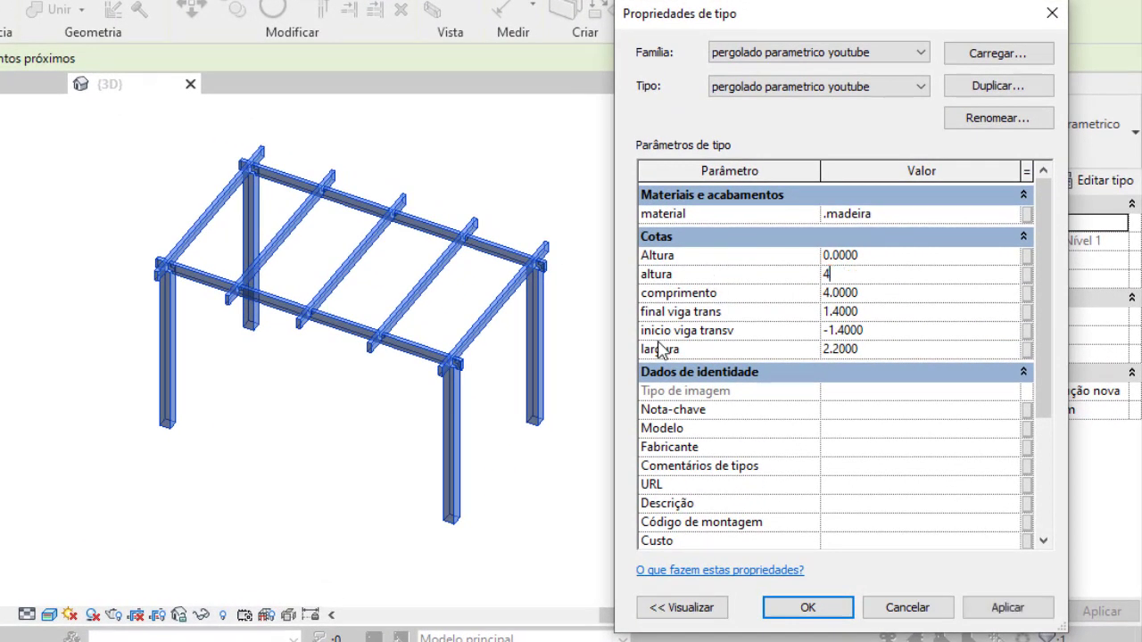
left_click(1007, 608)
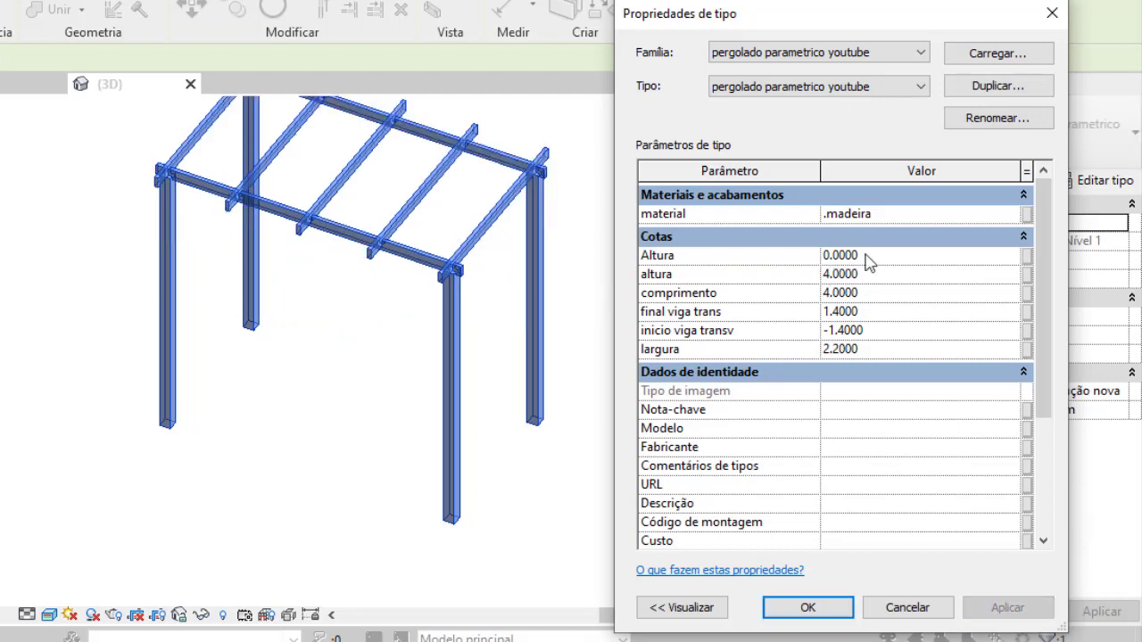
Set the pergola type's "comprimento" to 6 m and "largura" to 4 m, and accept the type properties
left_click(846, 294)
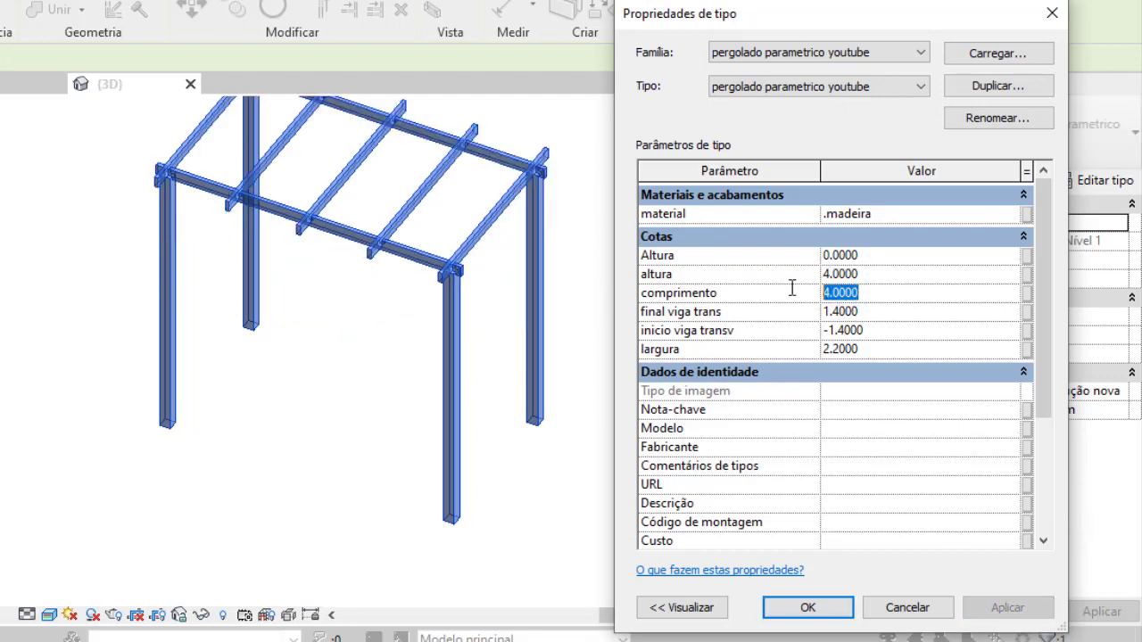
type("6")
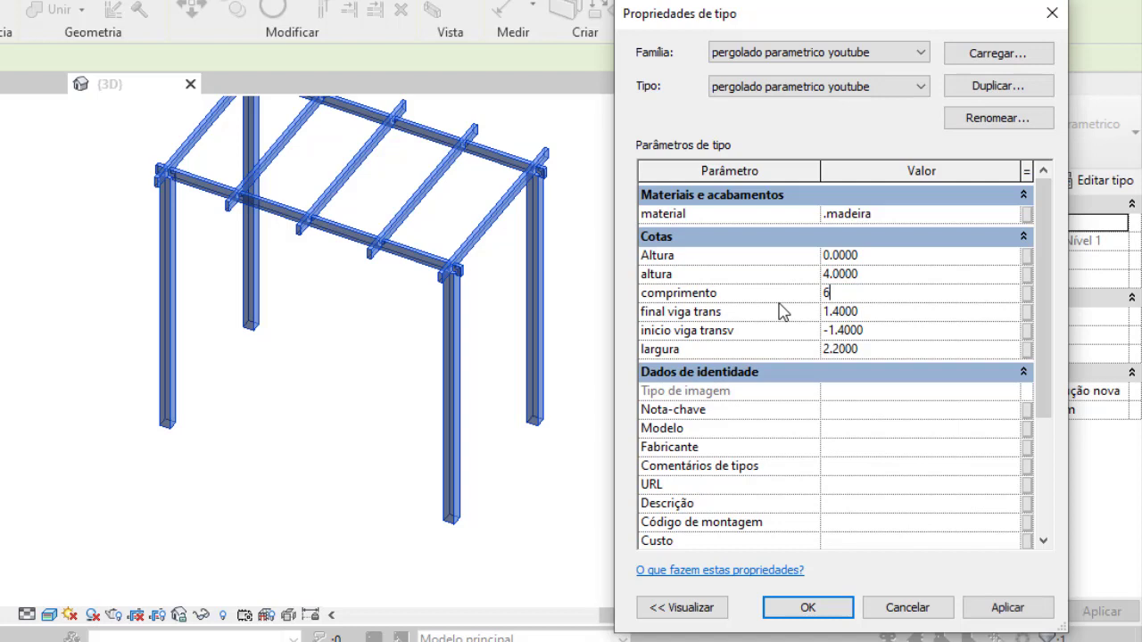
left_click(1007, 608)
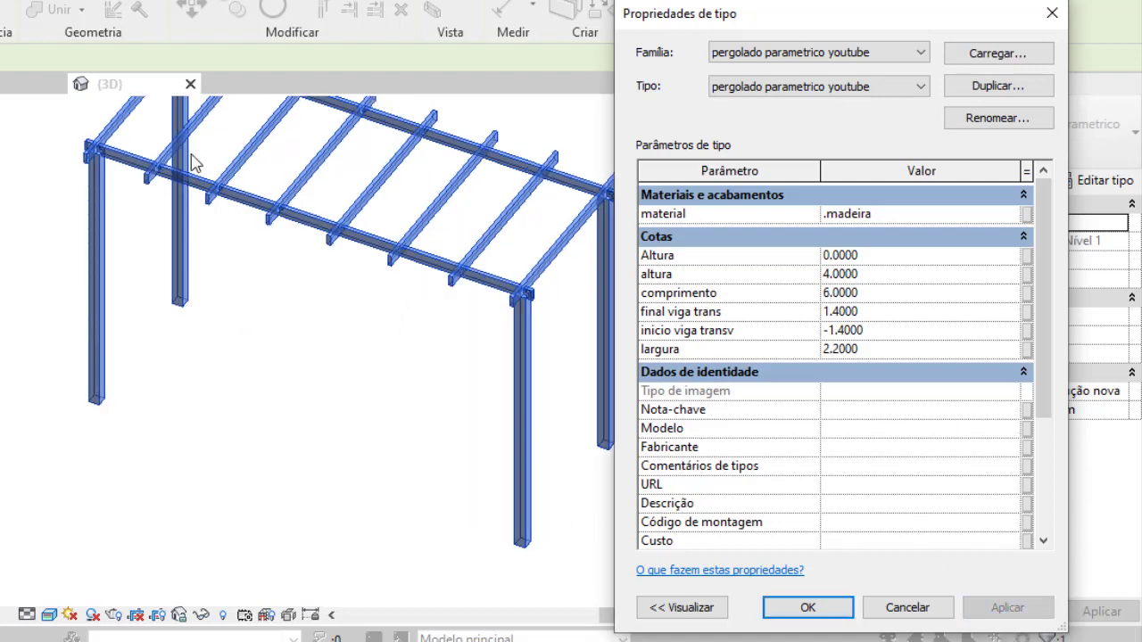
left_click(835, 349)
type("4")
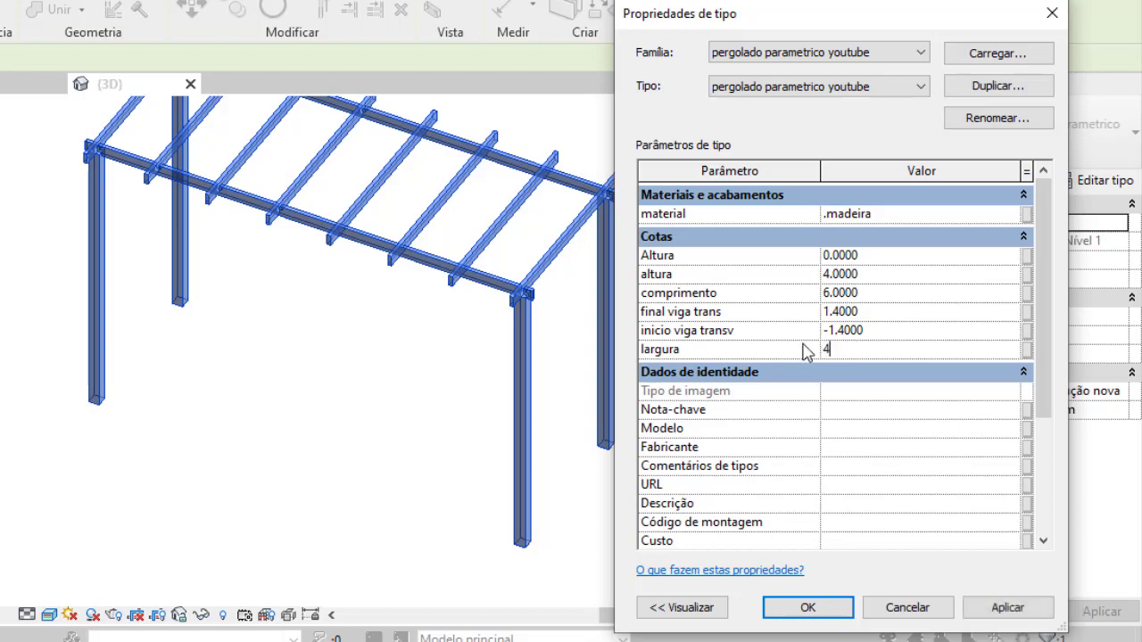
left_click(1006, 607)
left_click(807, 607)
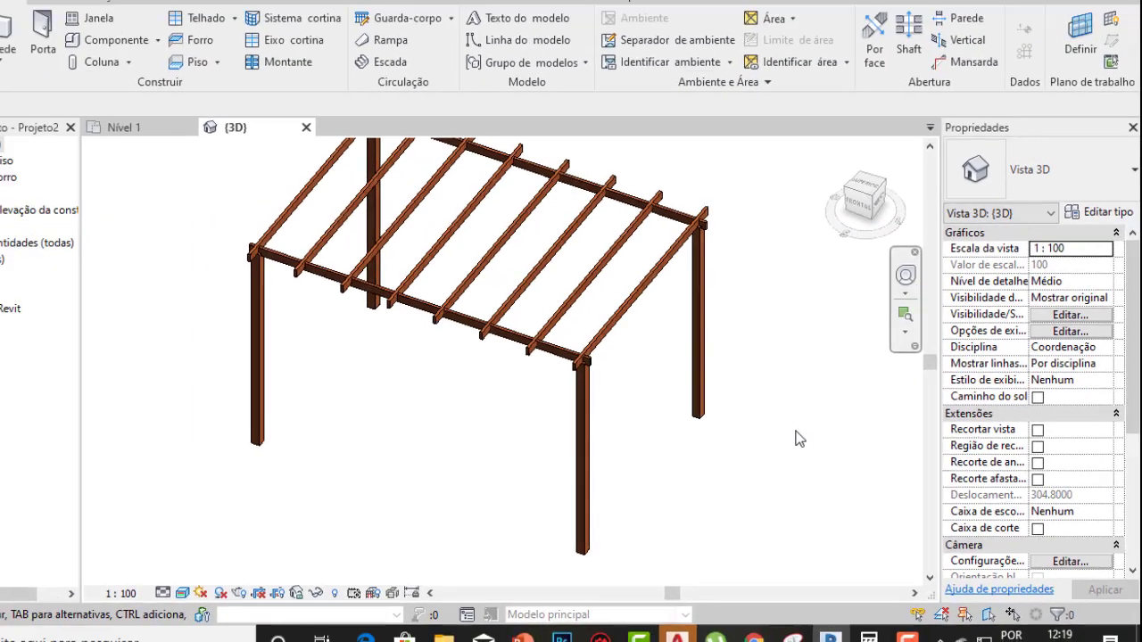
Examine the resized pergola's posts, beams and rafter spacing from different angles in 3D
scroll(743, 453, "down", 1)
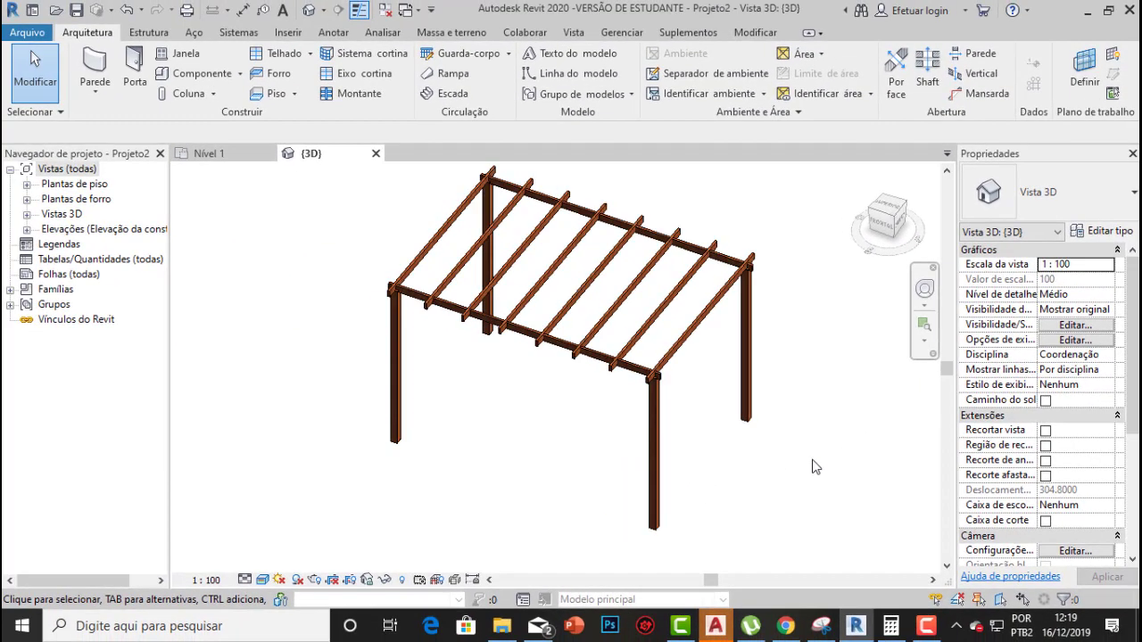
middle_click_drag(828, 461, 632, 365, "shift")
scroll(667, 430, "down", 1)
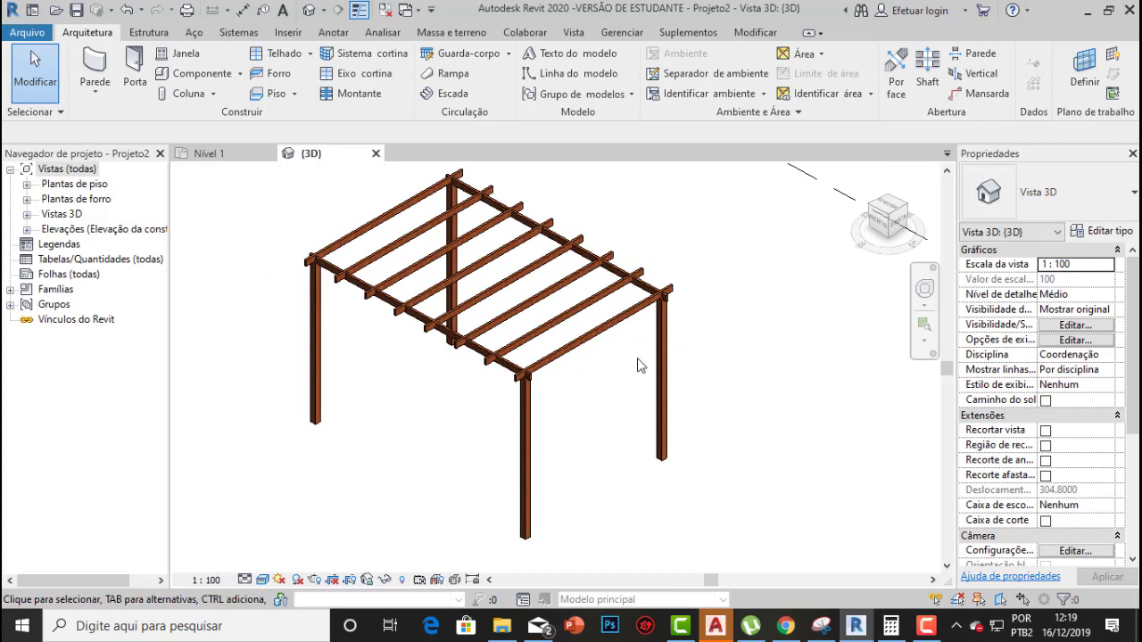
scroll(613, 418, "up", 1)
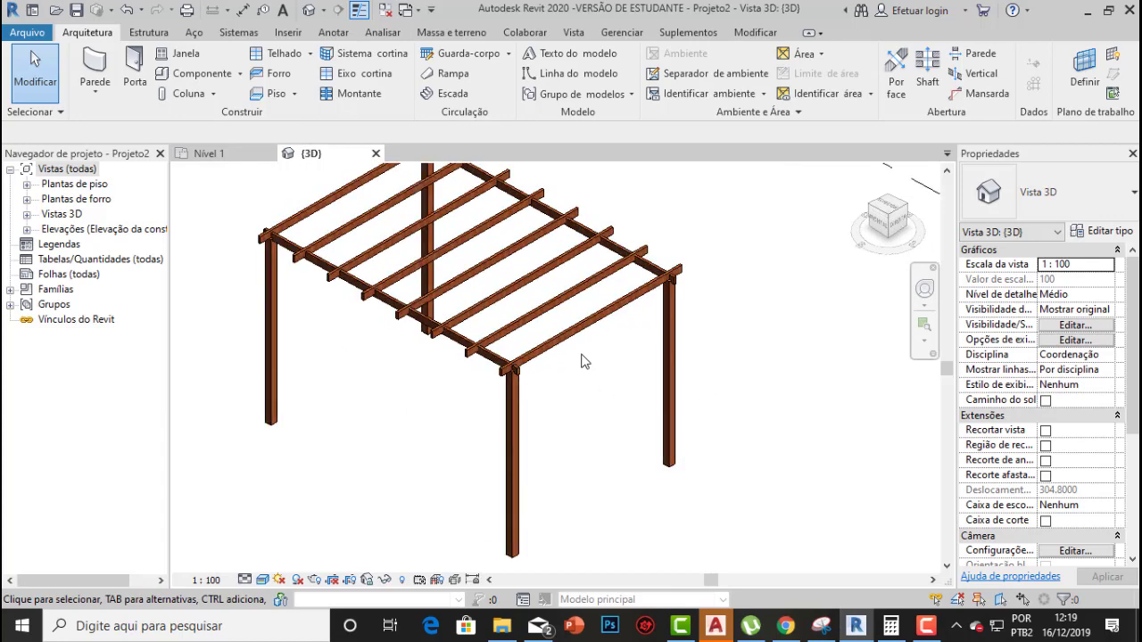
scroll(581, 354, "down", 1)
middle_click_drag(601, 375, 606, 383)
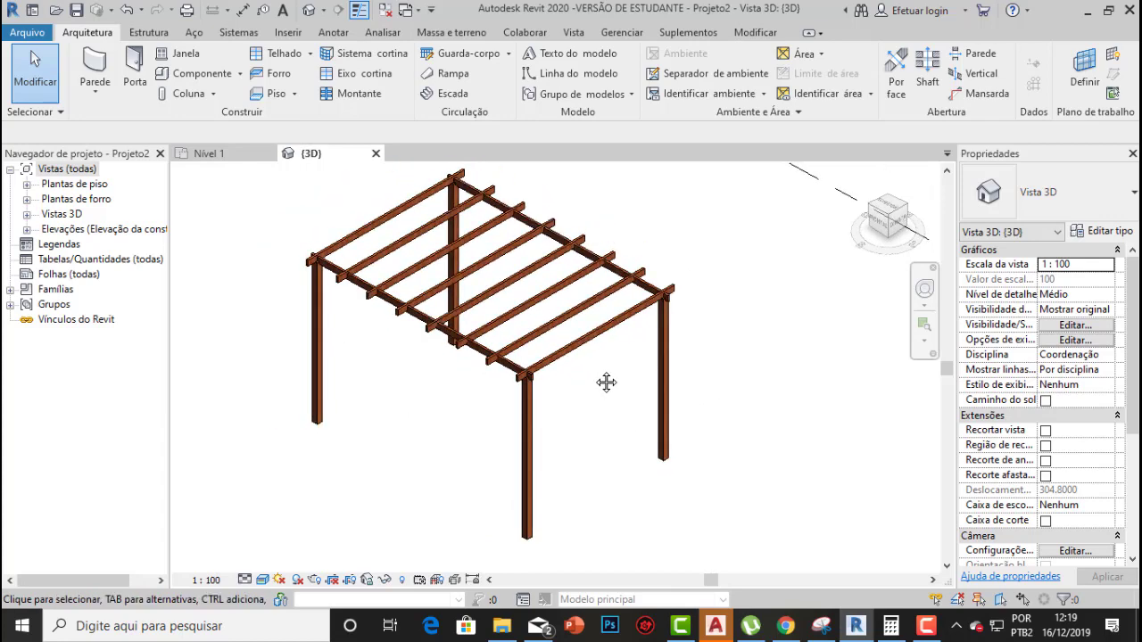
scroll(597, 375, "up", 1)
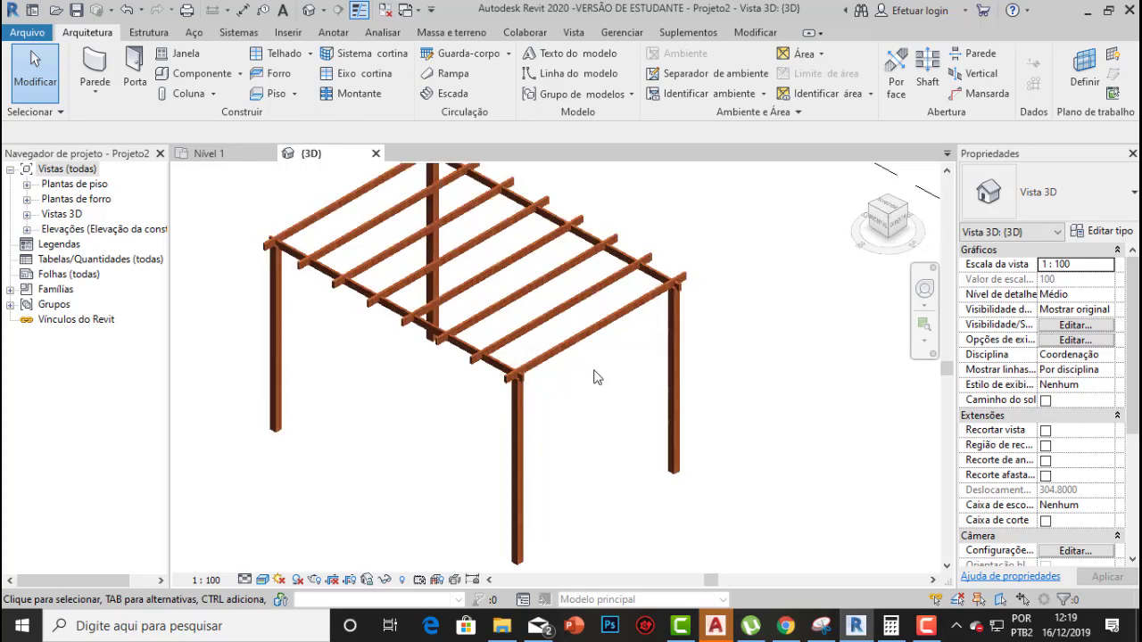
middle_click_drag(630, 373, 637, 373)
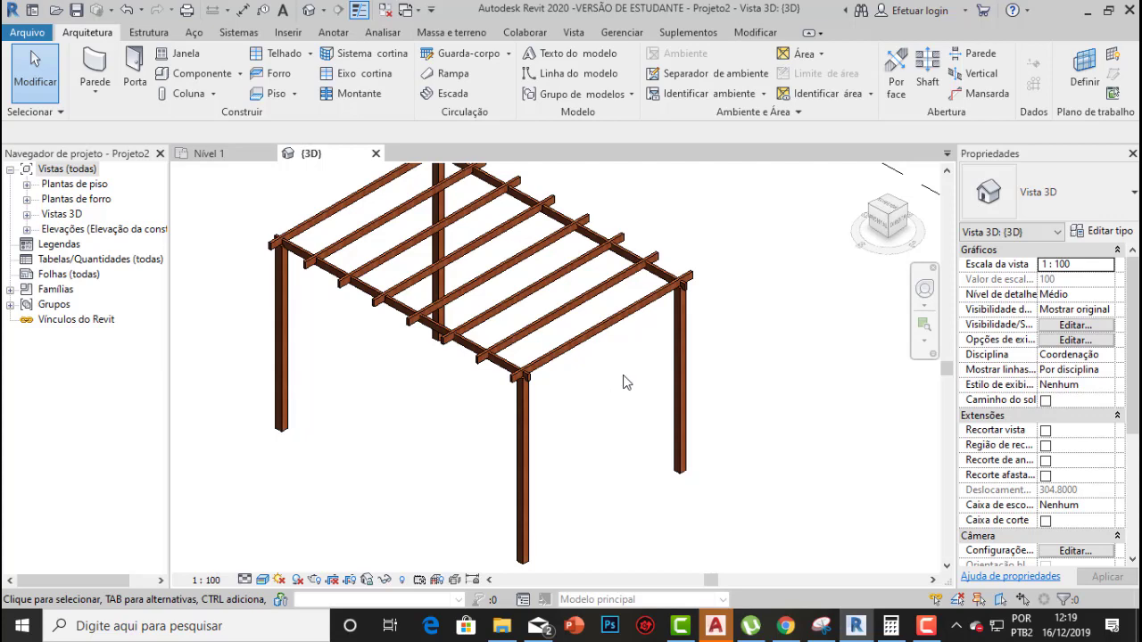
middle_click_drag(613, 403, 578, 381, "shift")
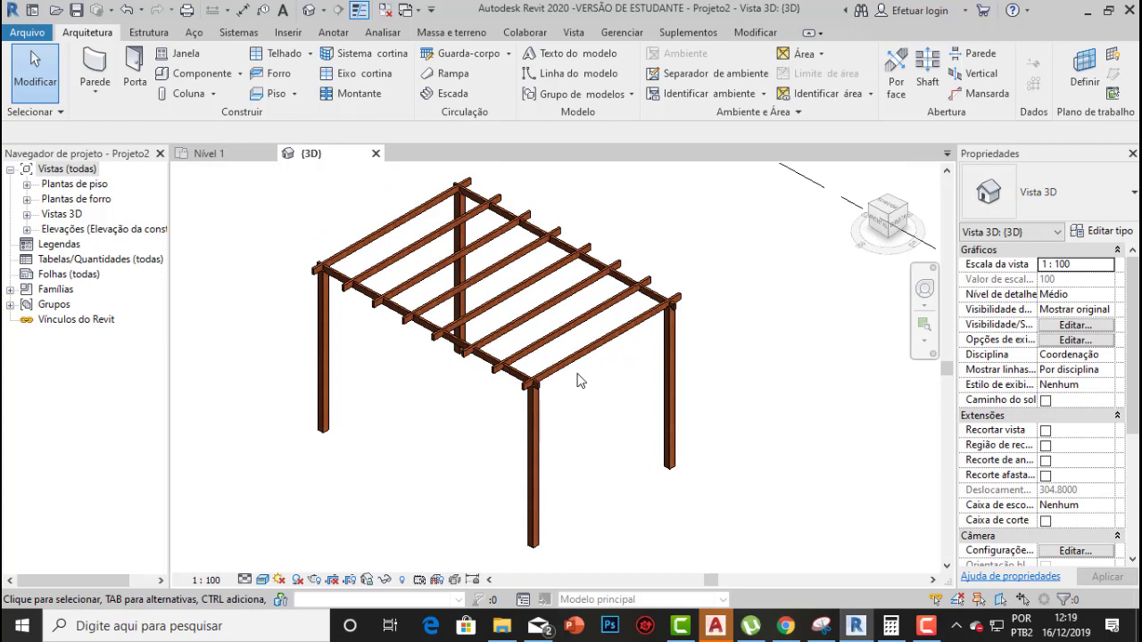